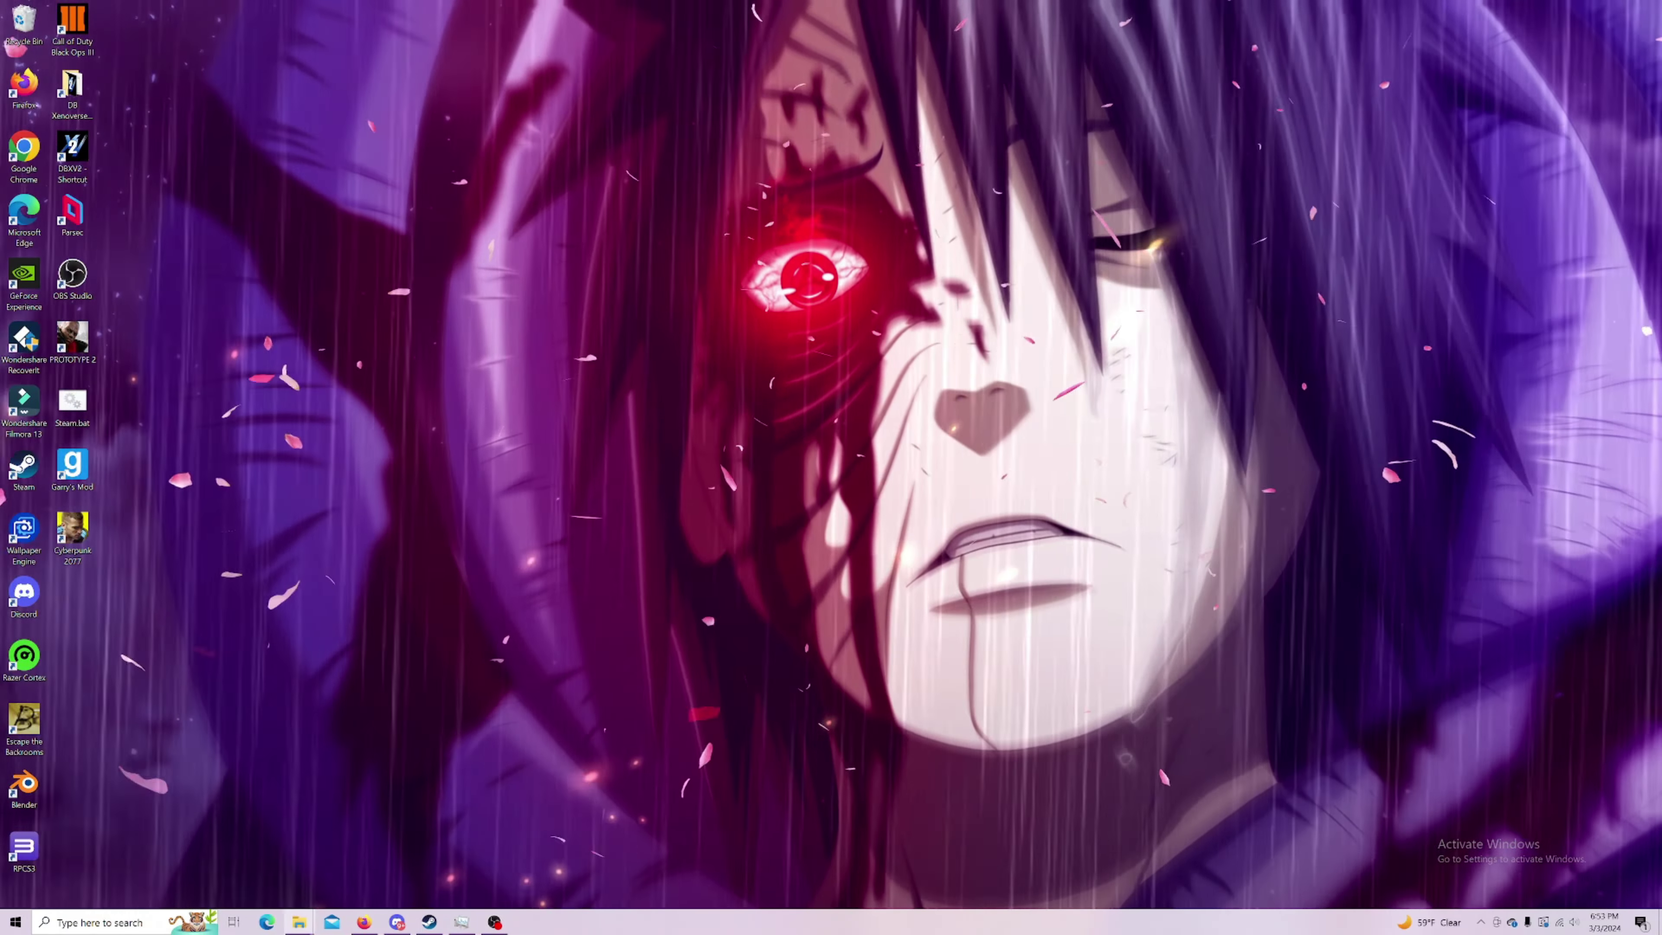
Step: Show the Animation Models project folder and where it sits inside My WIP Projects
mouse_move(299, 920)
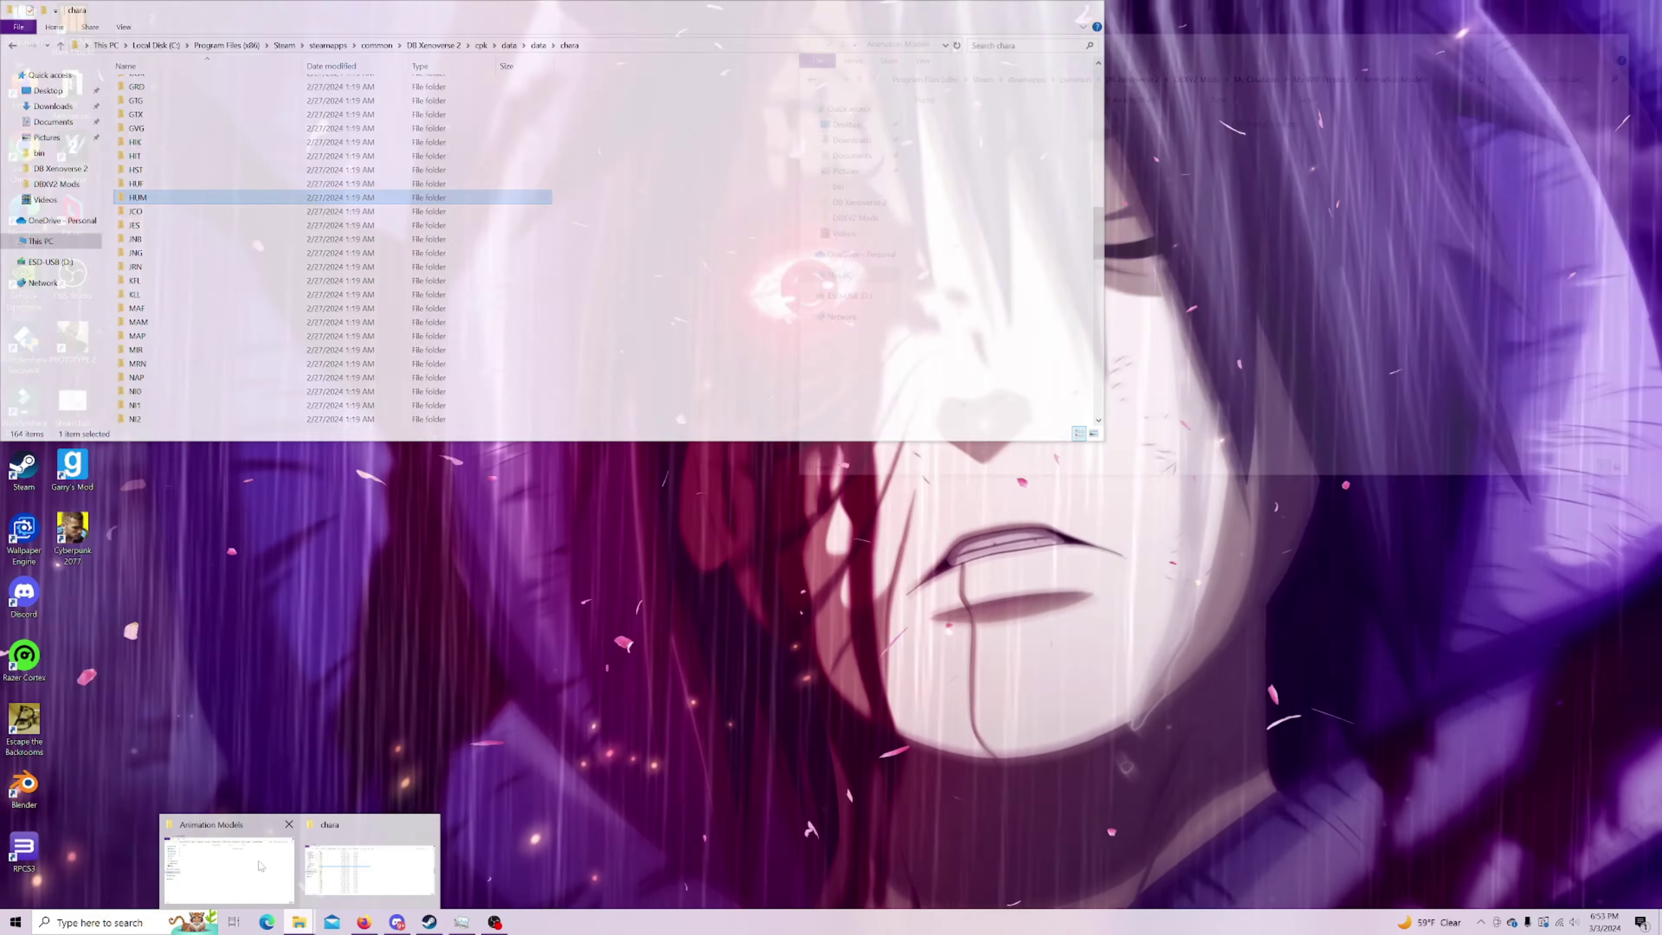
left_click(260, 866)
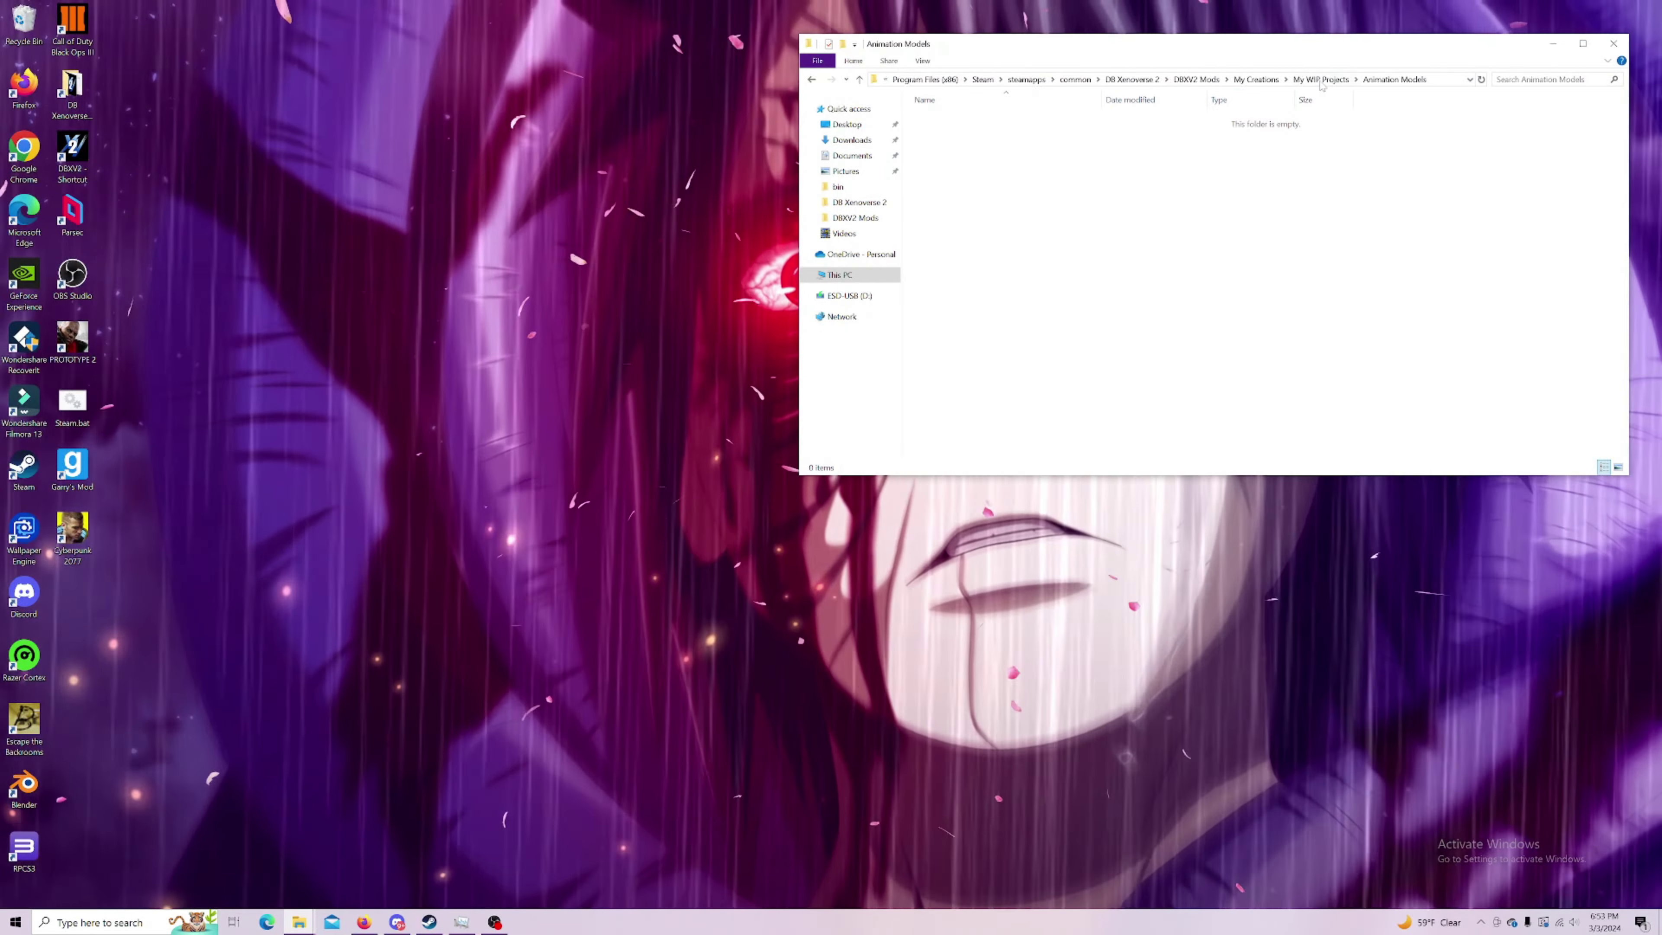
left_click(1321, 80)
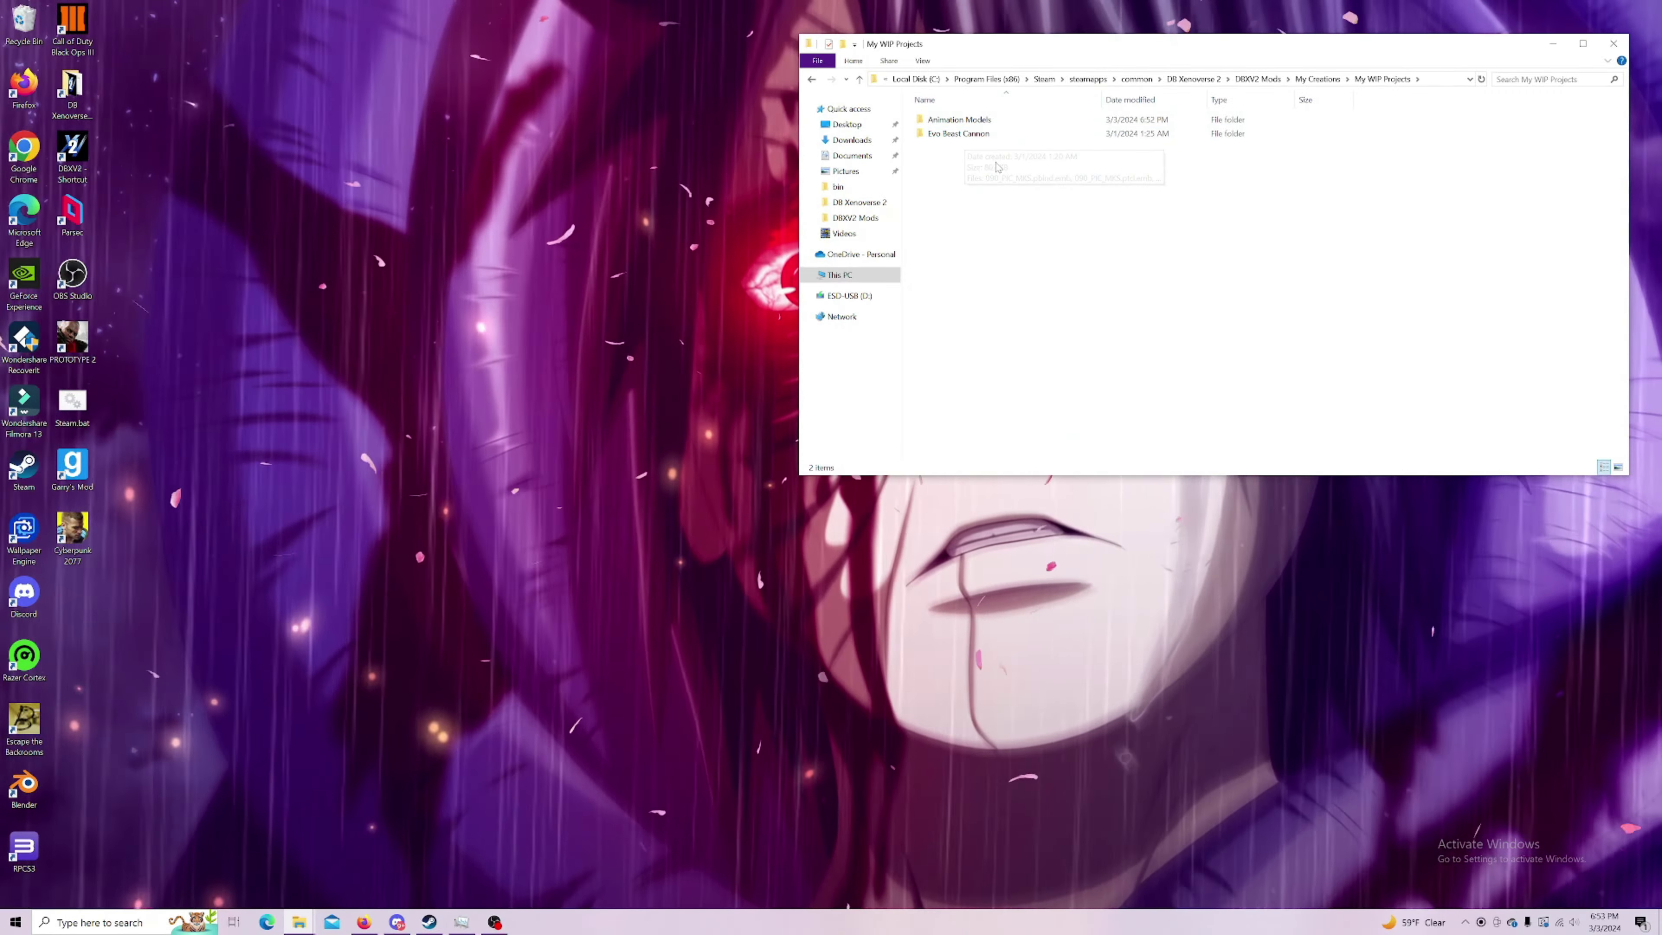
left_click(943, 122)
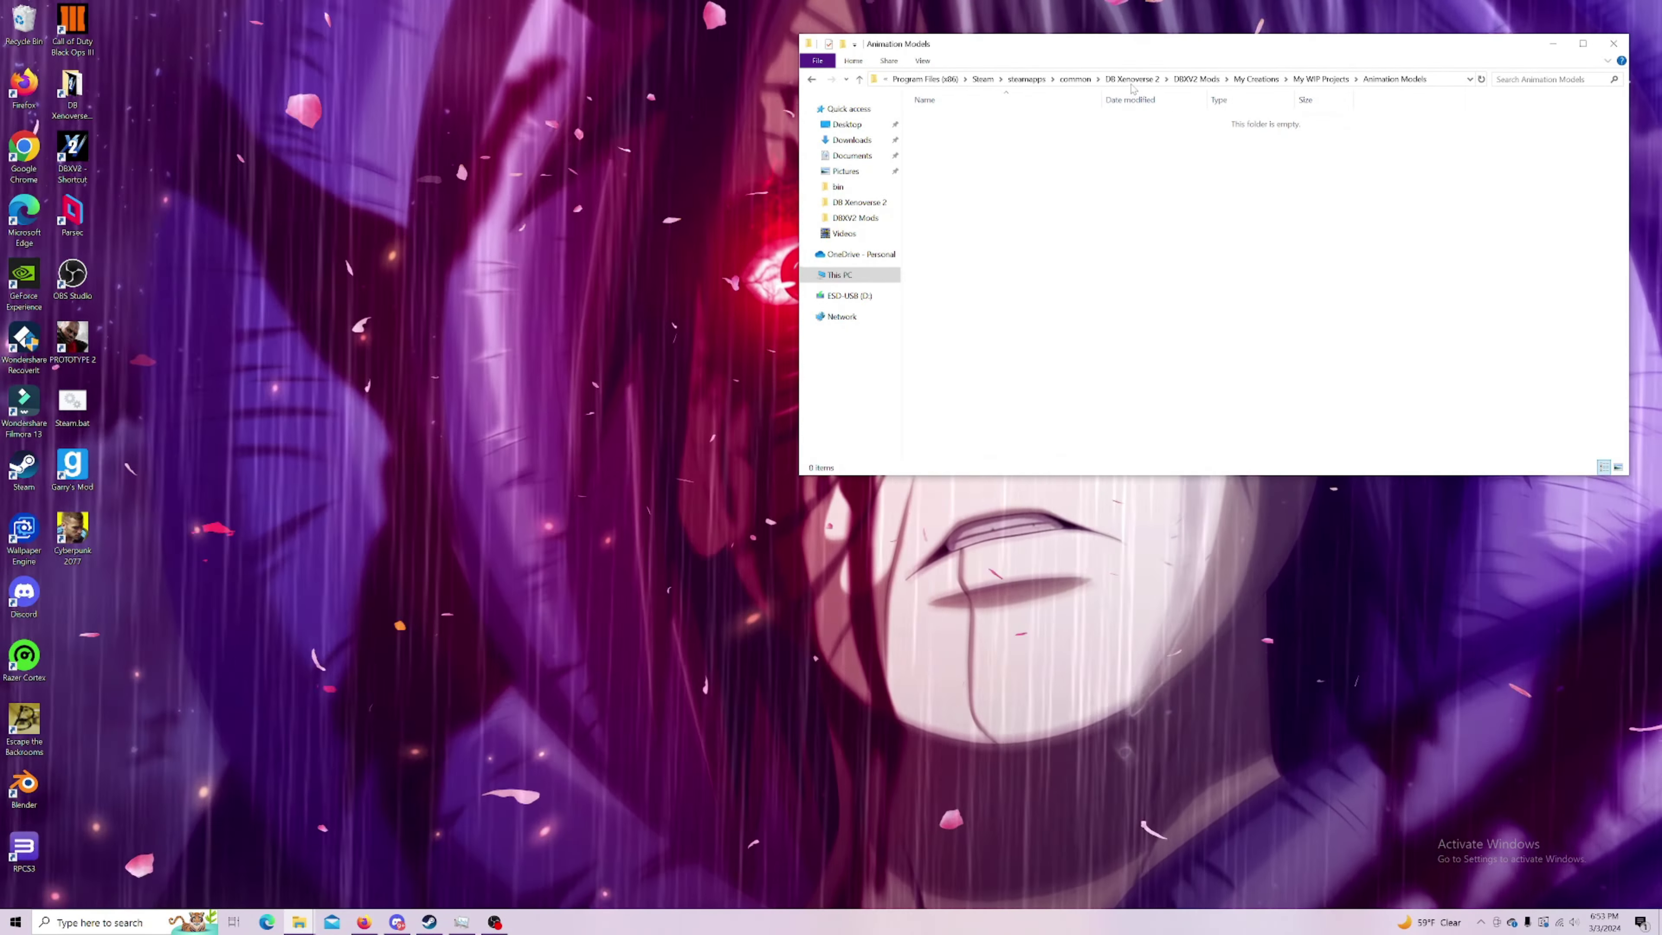
Step: Look through the cpk folder and its data subfolder in DB Xenoverse 2, then return to the game folder
left_click(1132, 79)
double_click(943, 176)
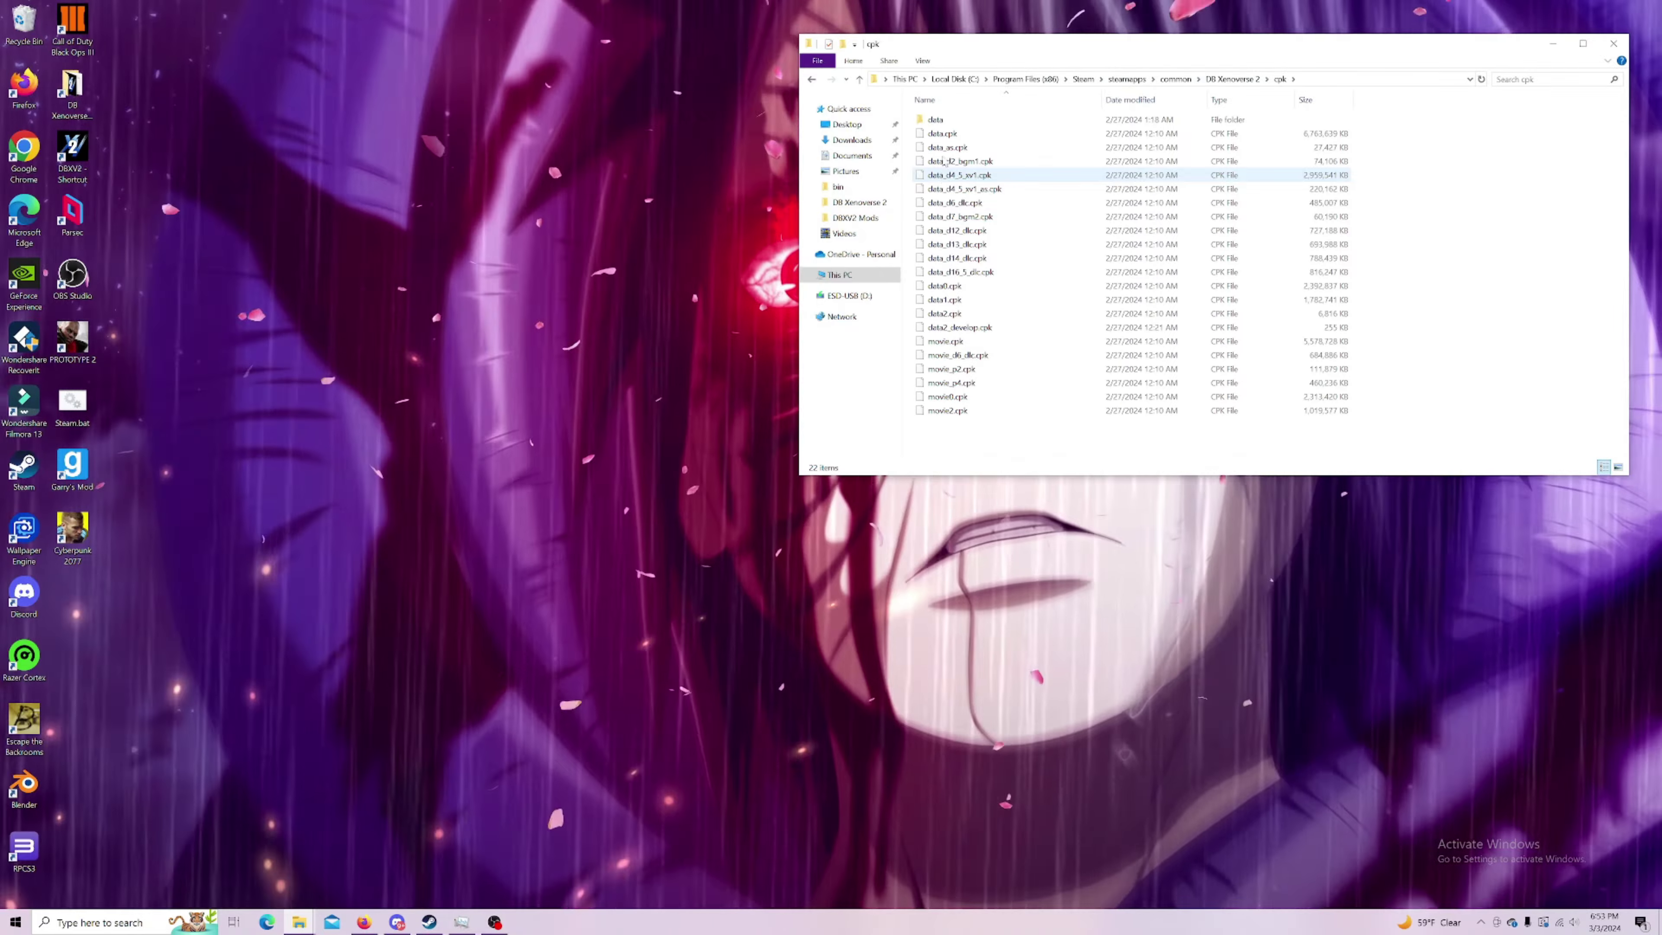
double_click(942, 120)
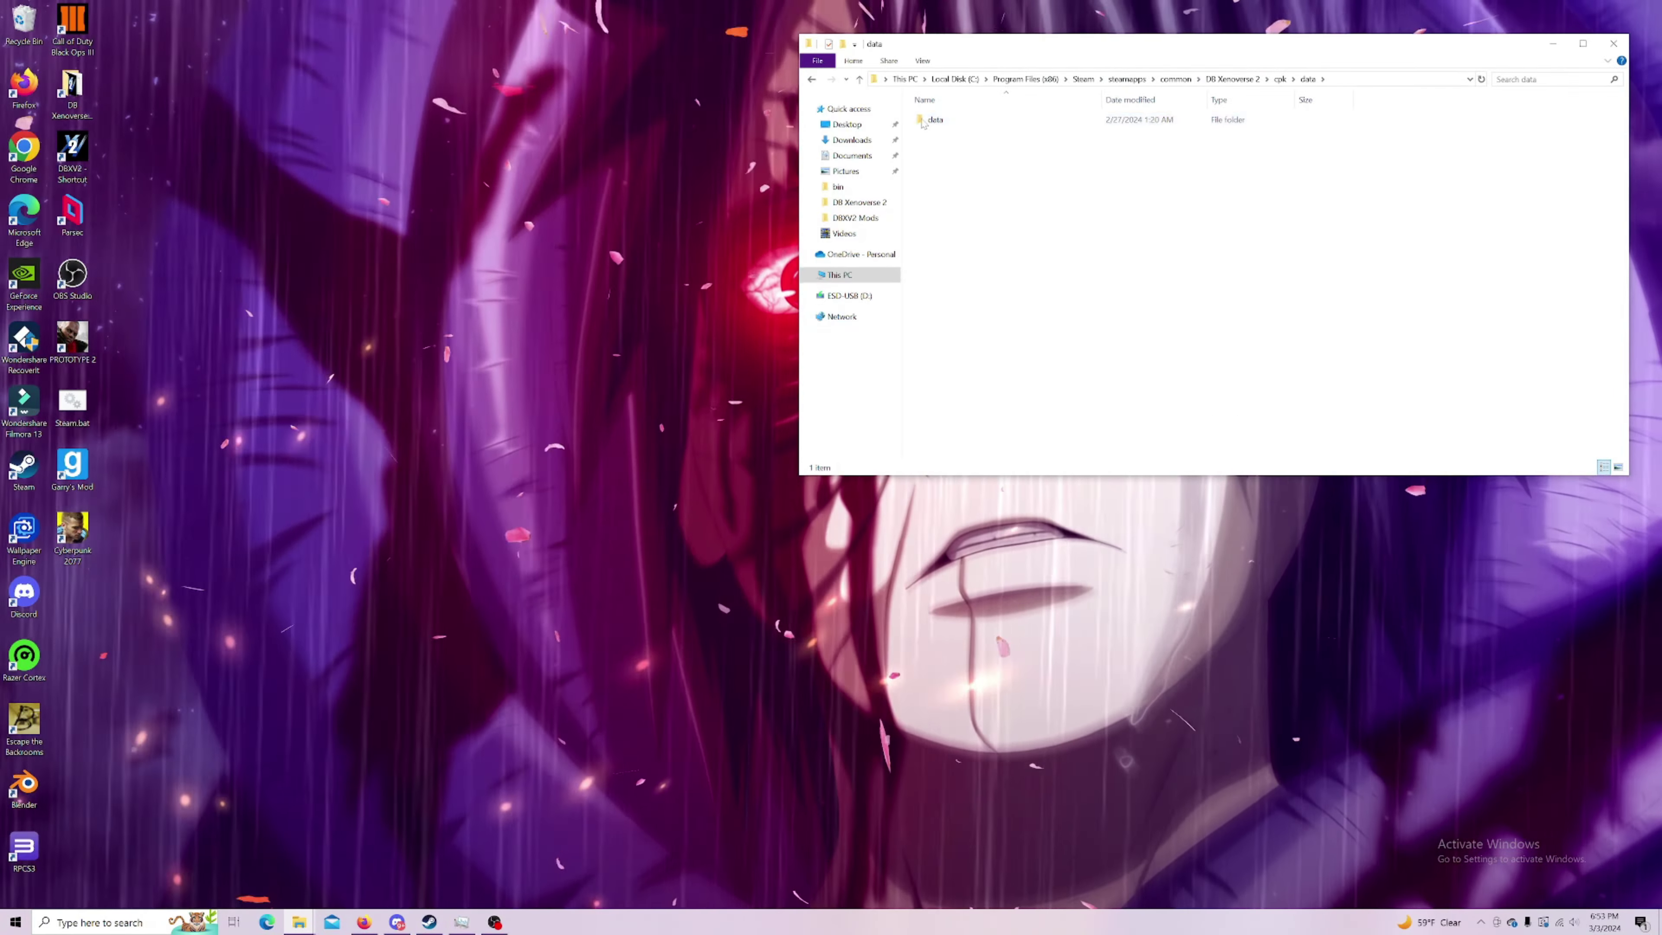
left_click(812, 79)
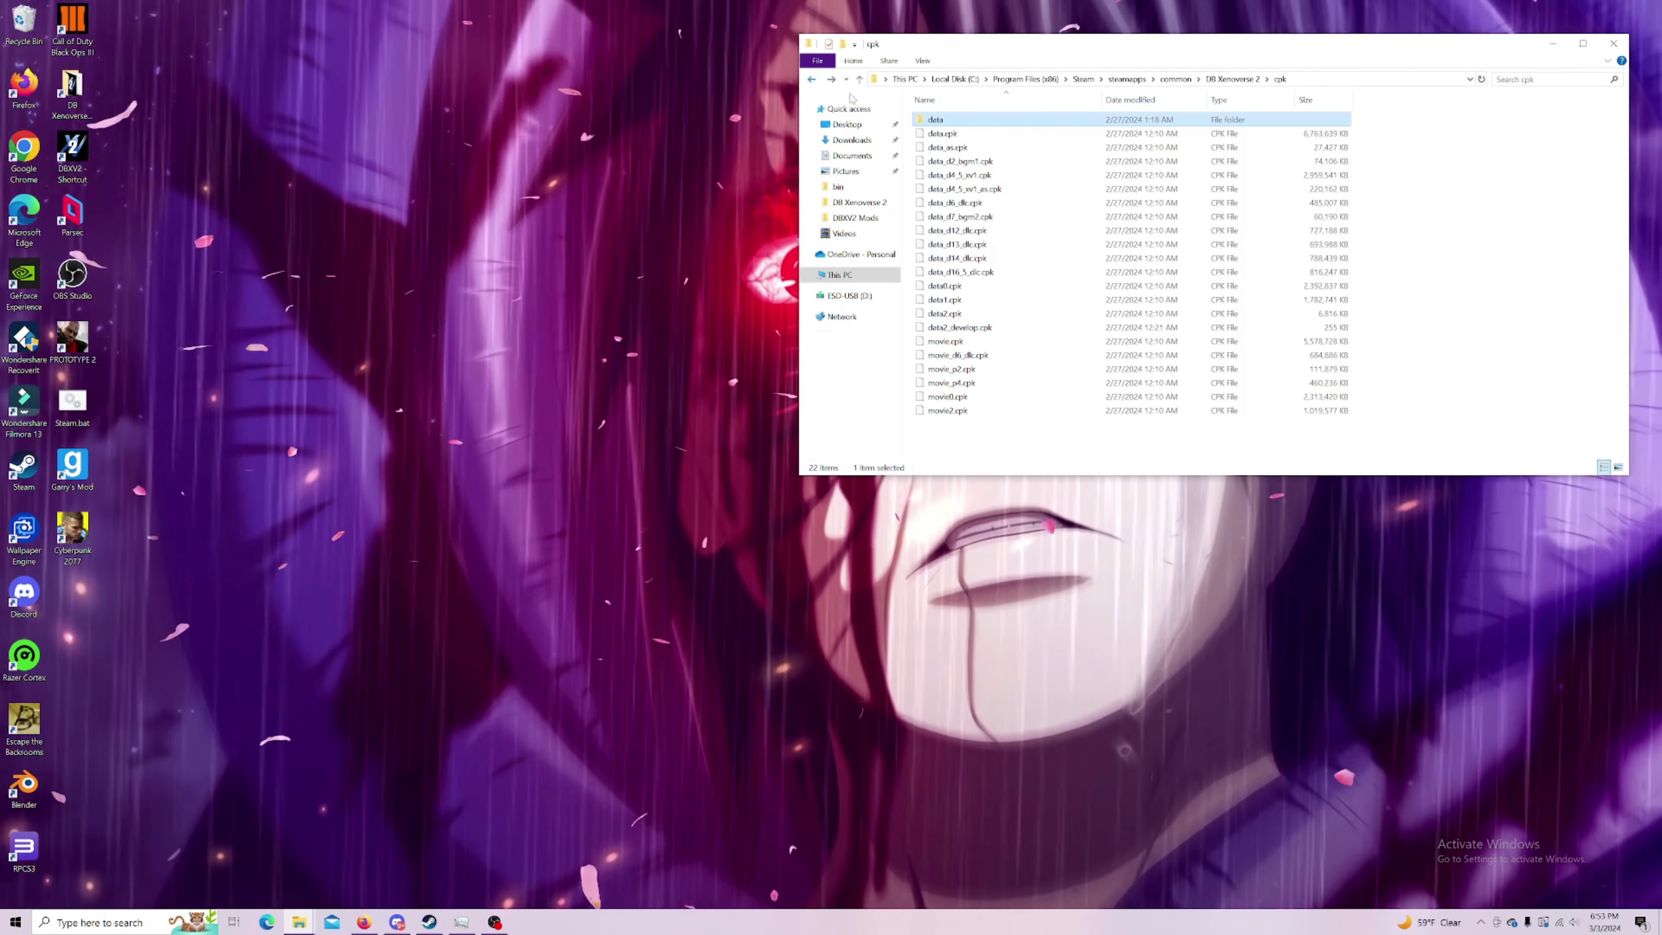
left_click(1233, 79)
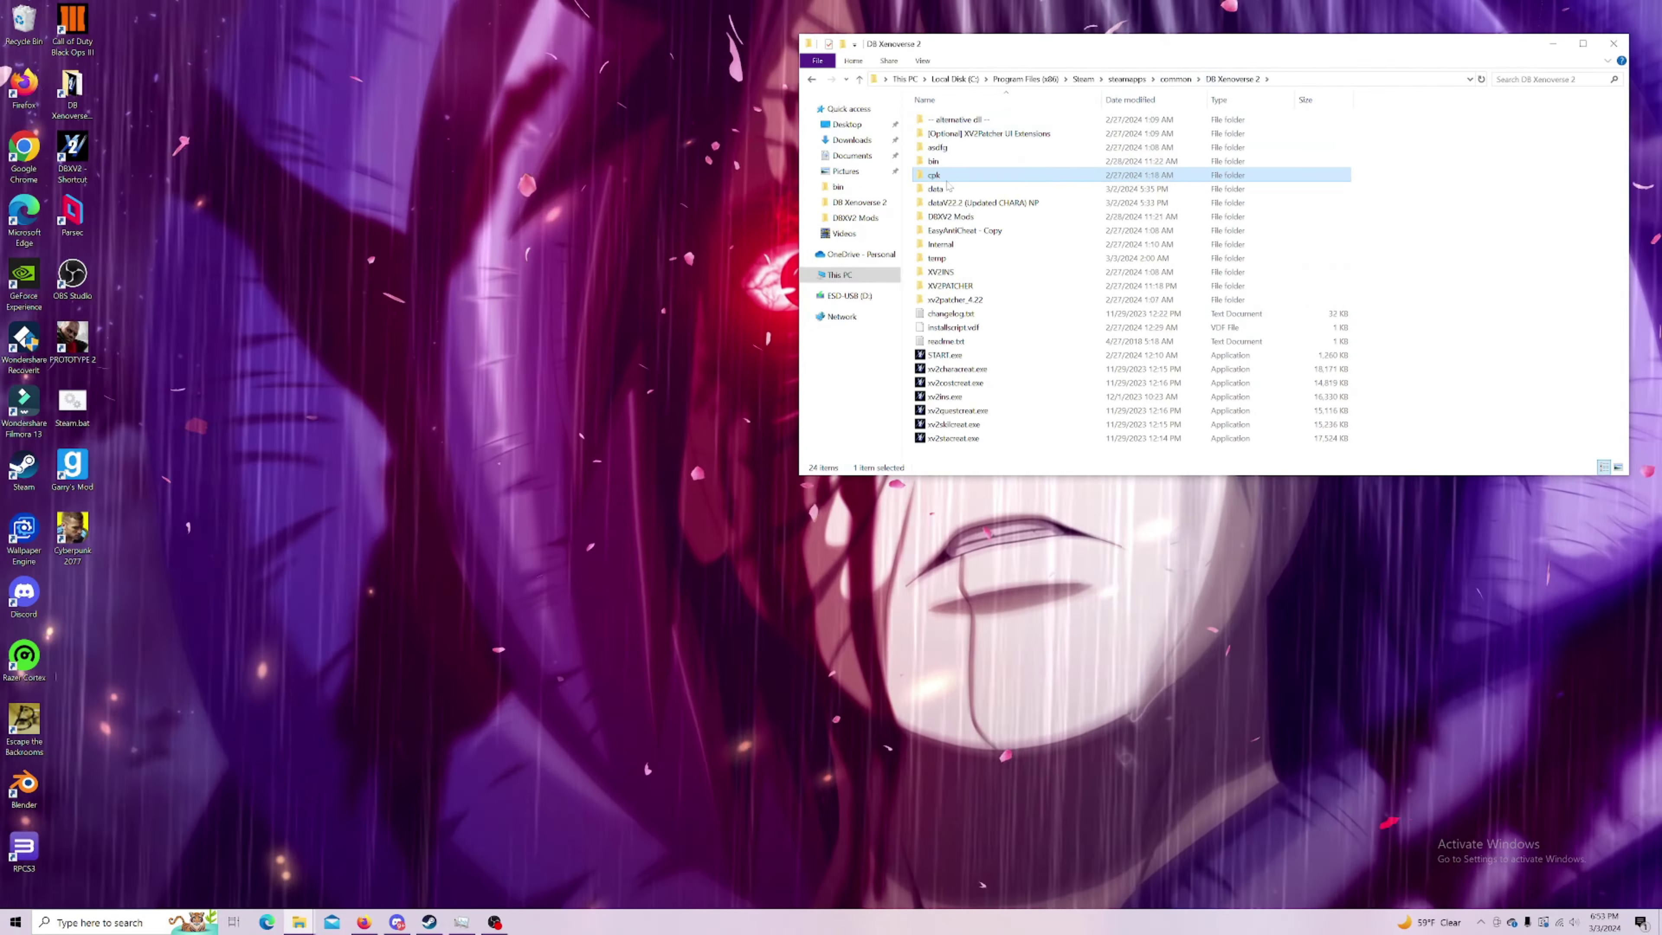
Step: View CPKBrowser.exe in DBXV2 Mods > Character Model Tools > Cpk-Browser-View-and-Extract-Files, then go back to the tools folder
double_click(950, 217)
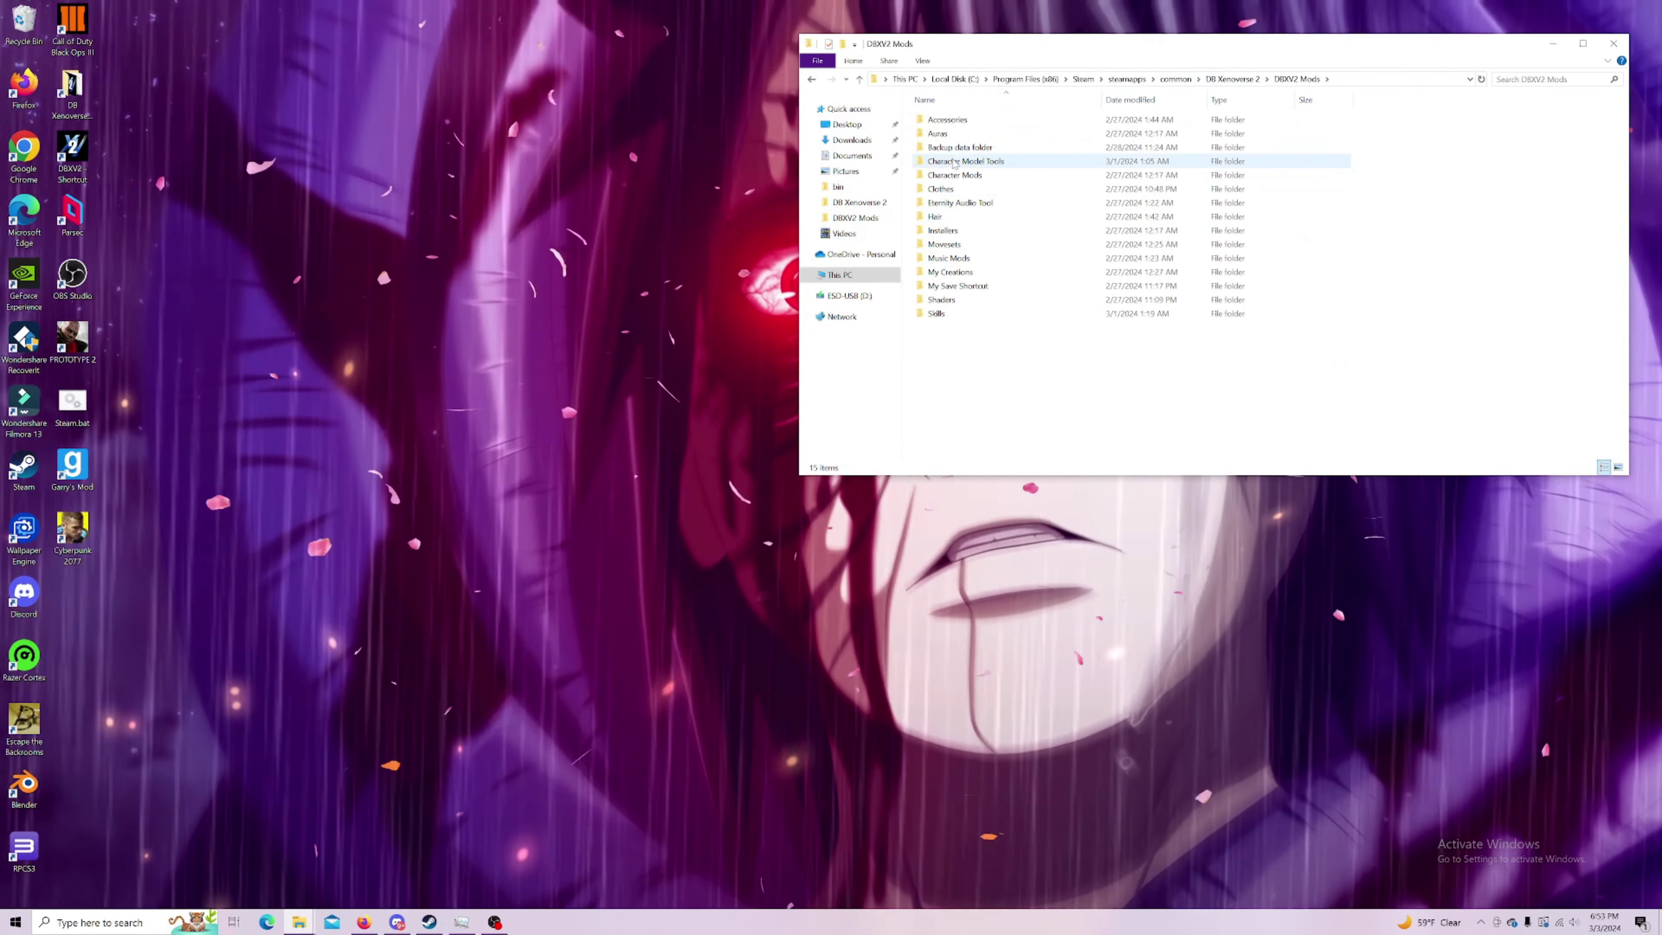
double_click(962, 161)
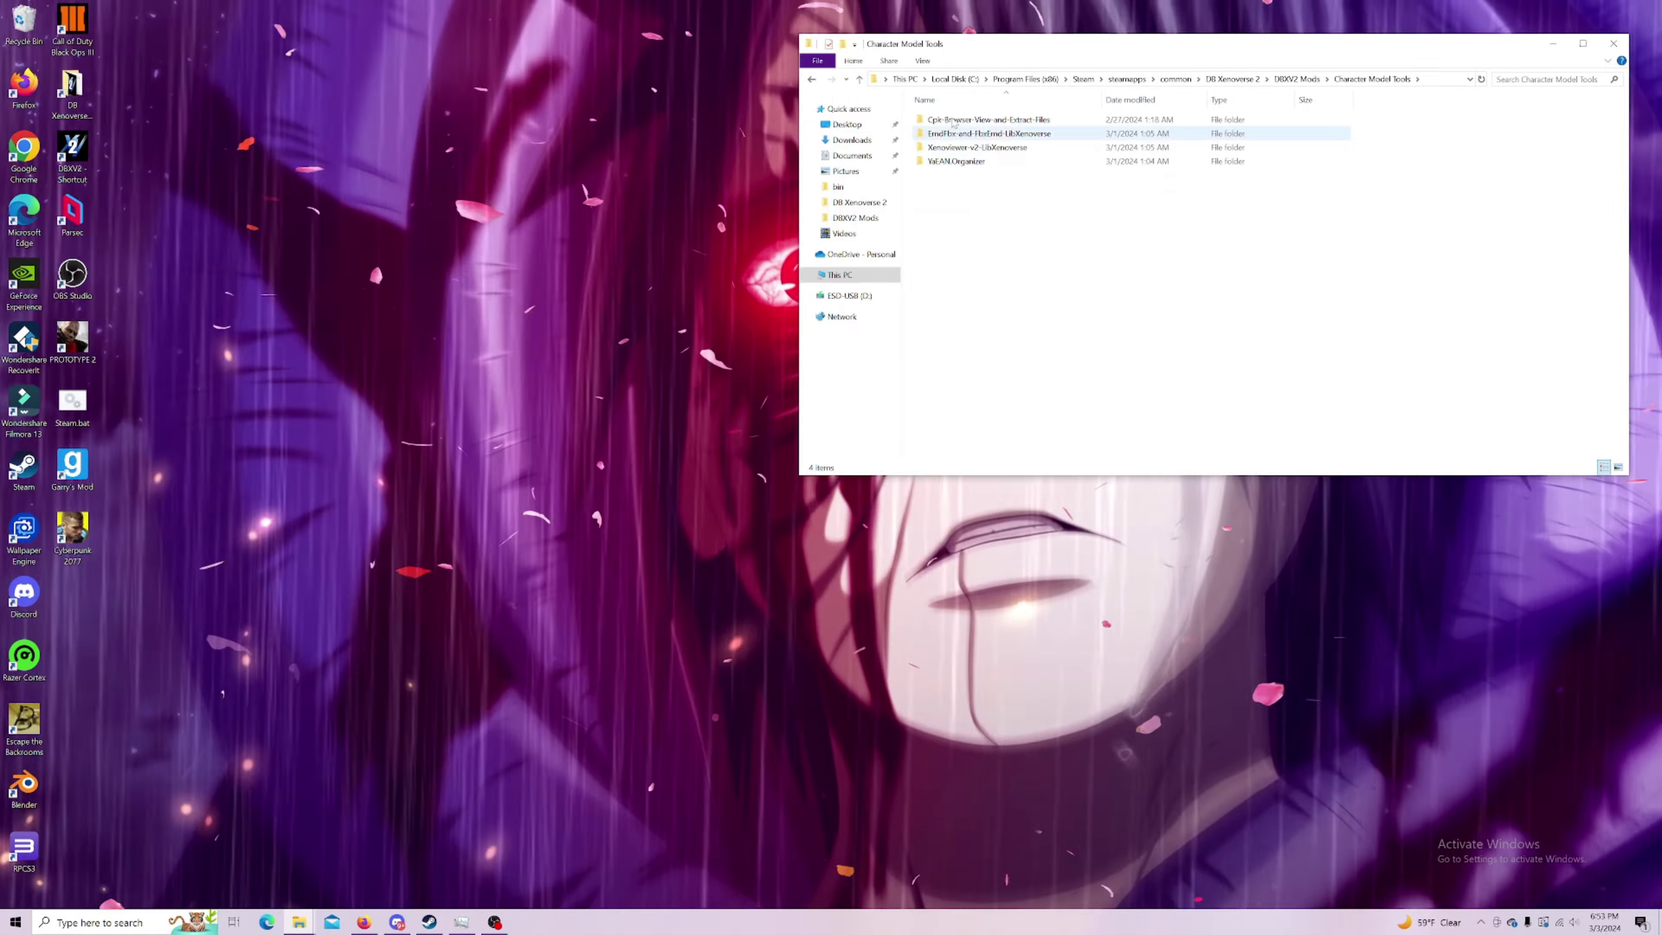
double_click(962, 121)
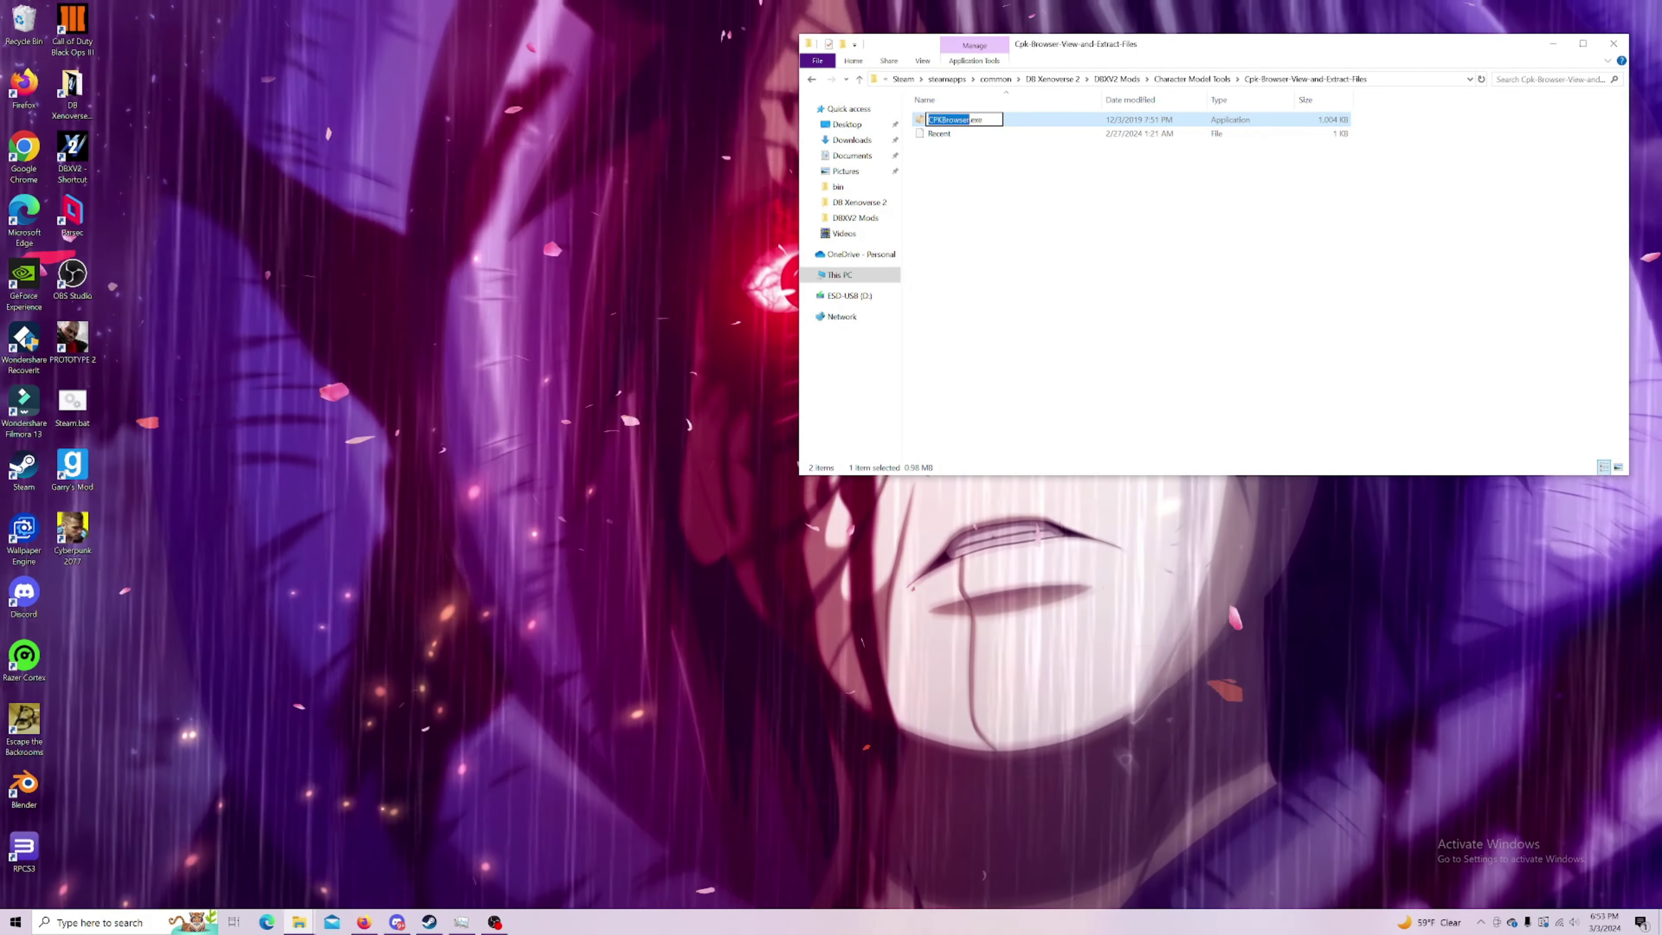
key("Escape")
key("alt+Up")
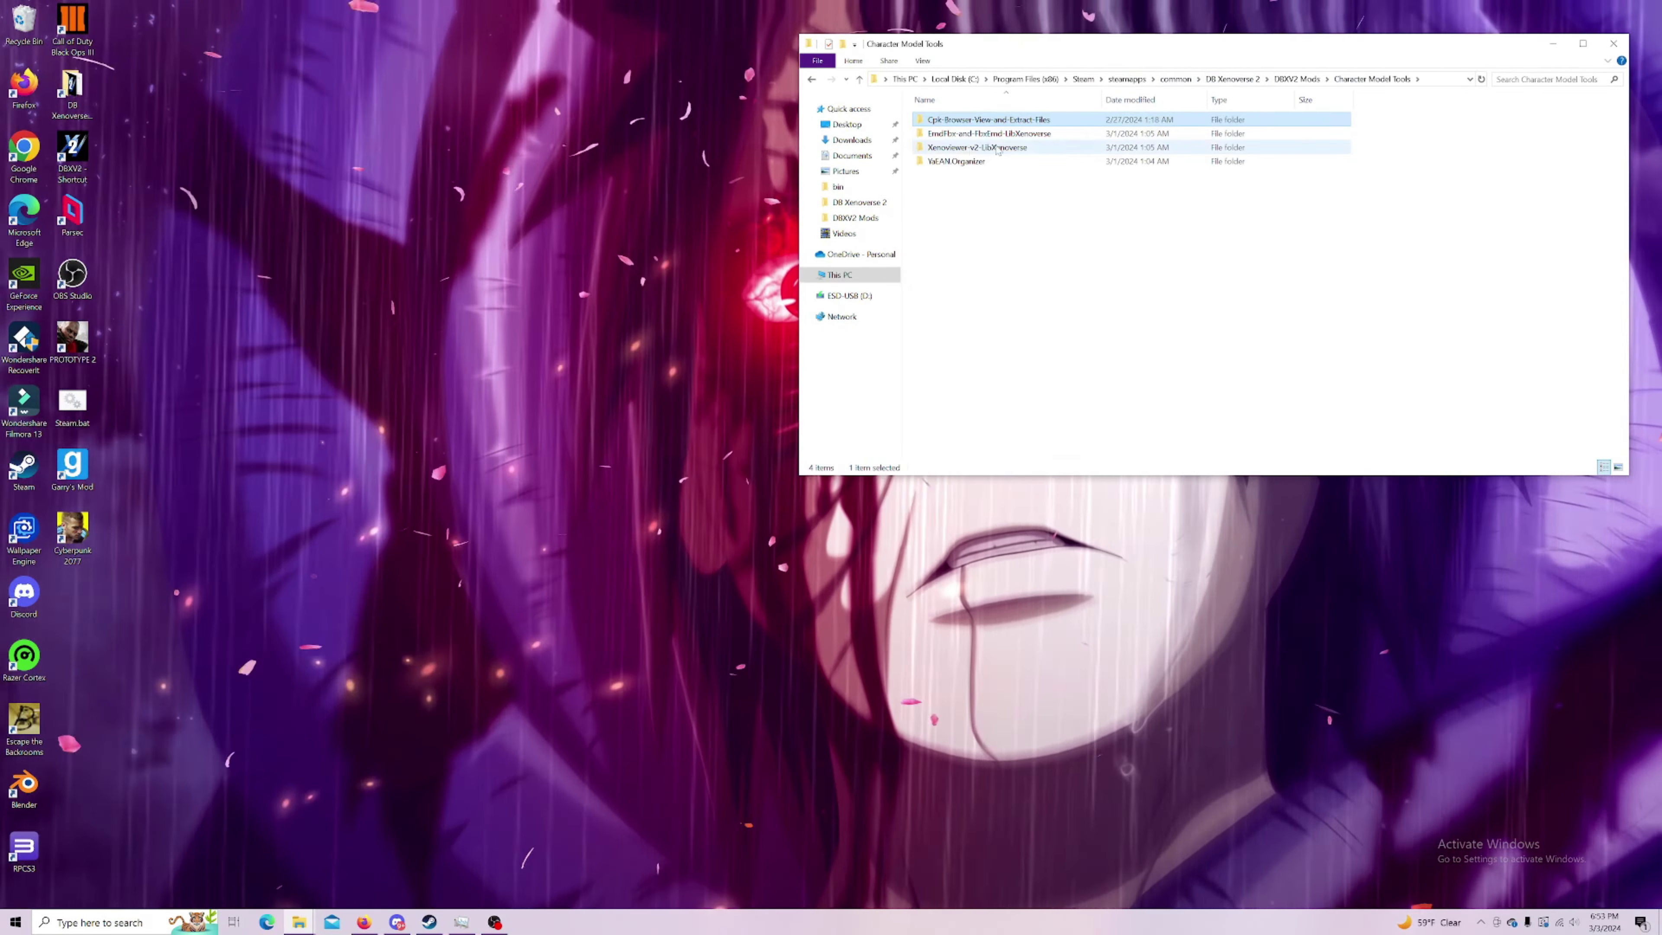
Step: Open the extracted chara folder under DB Xenoverse 2 > cpk > data > data
left_click(1242, 80)
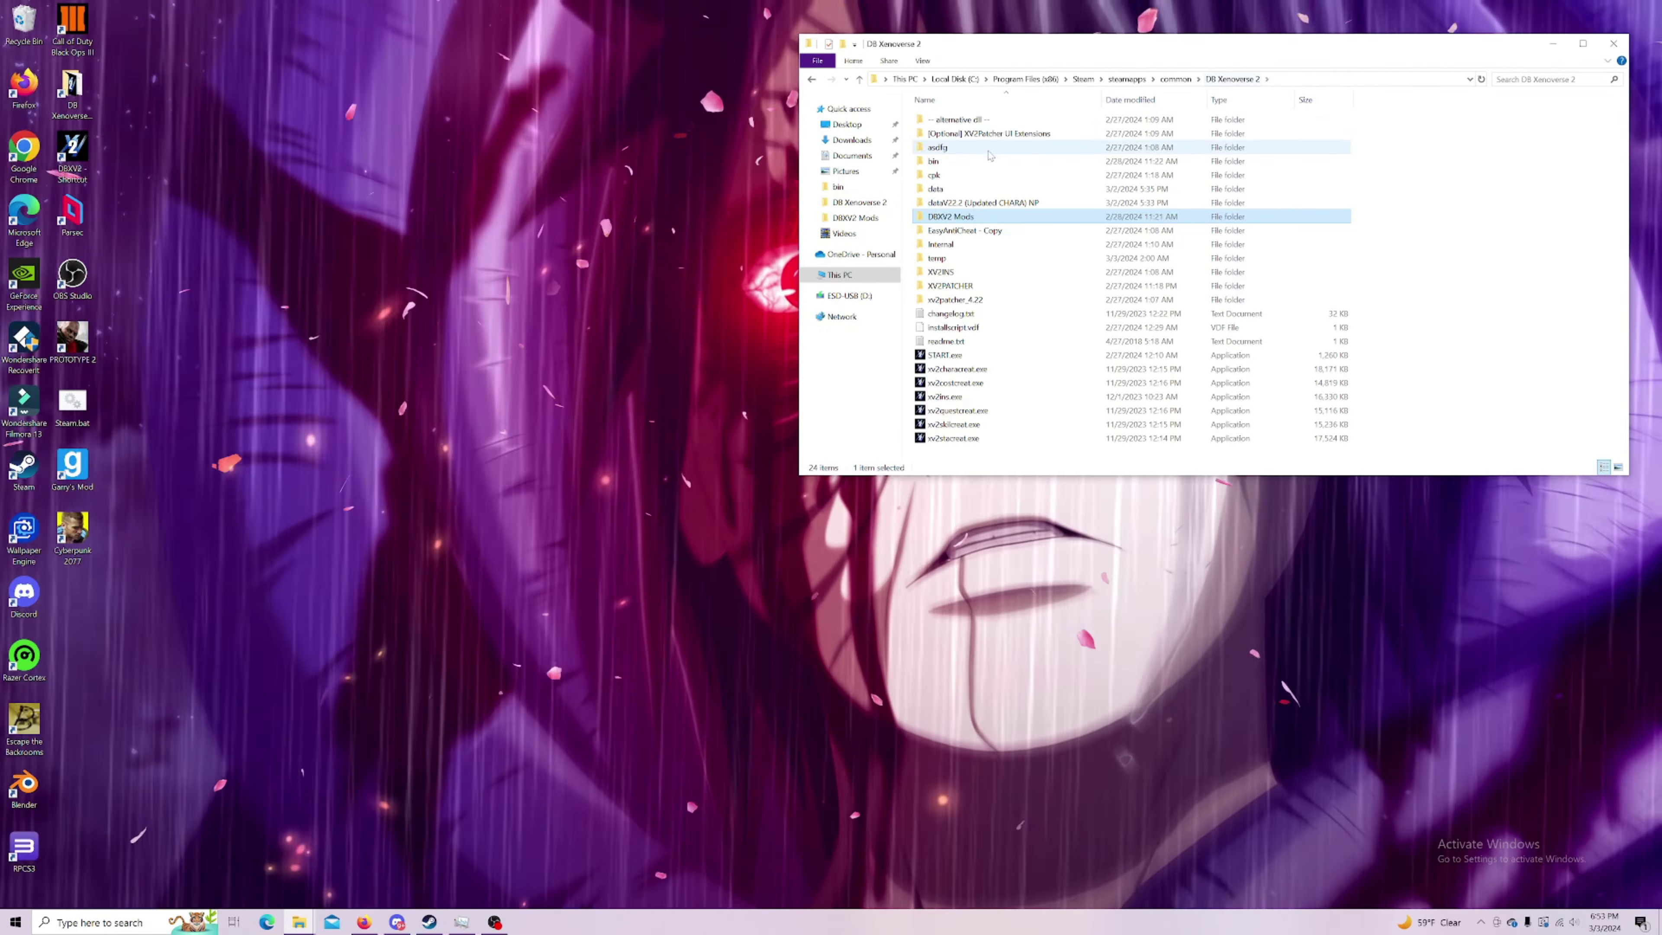
double_click(936, 175)
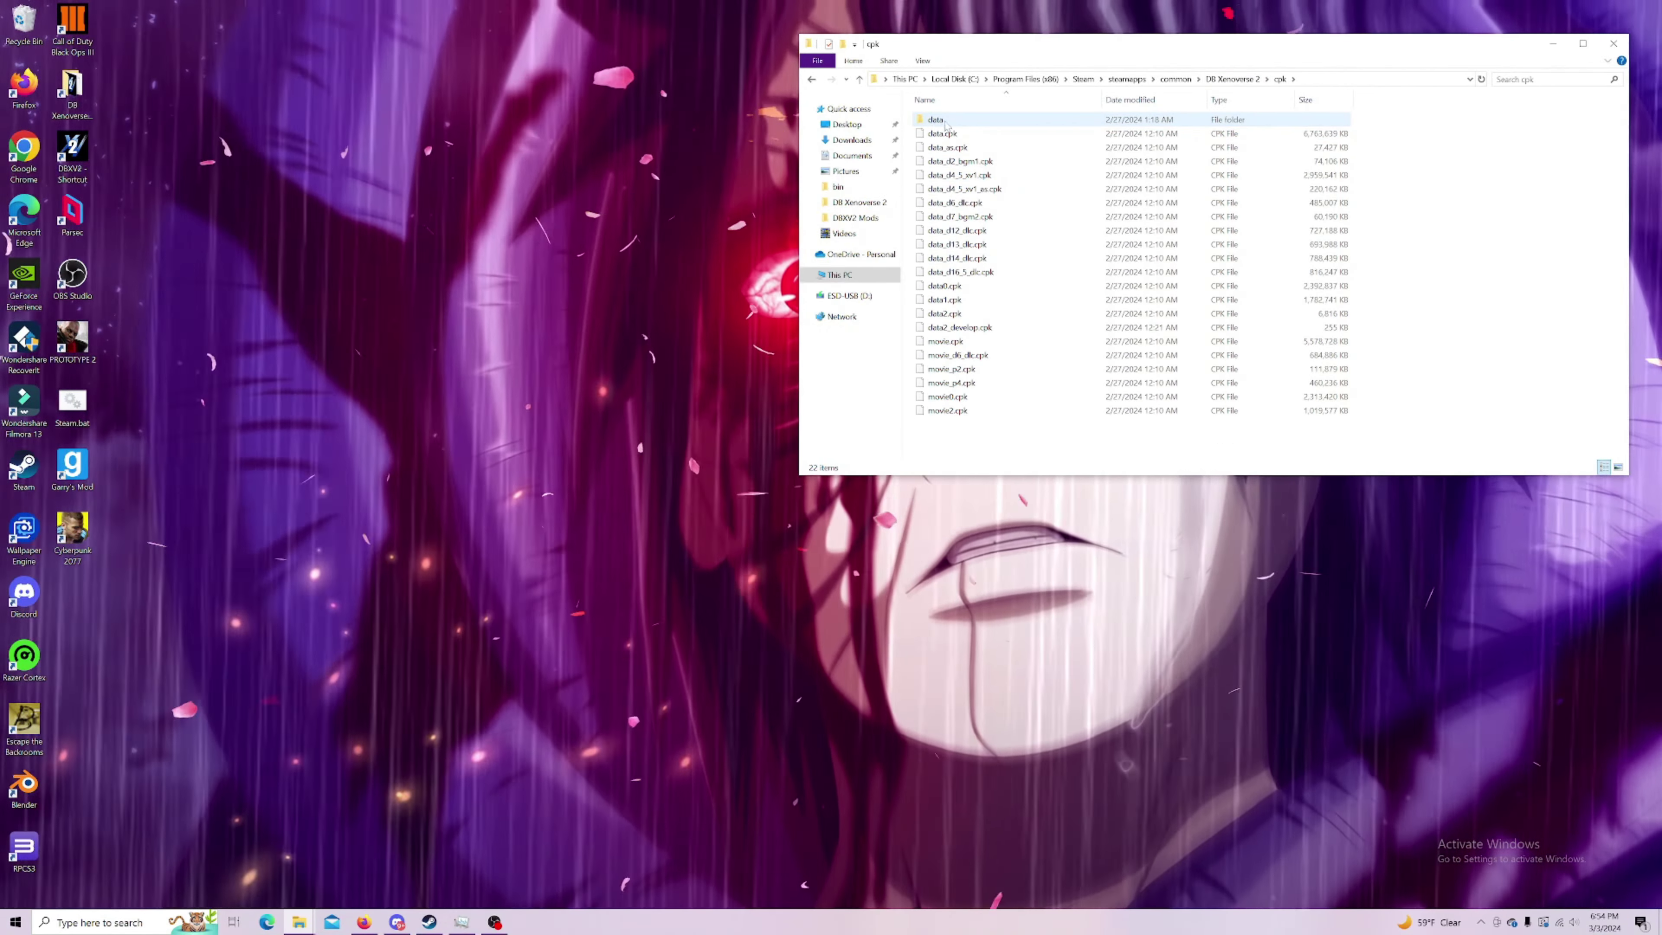
double_click(947, 122)
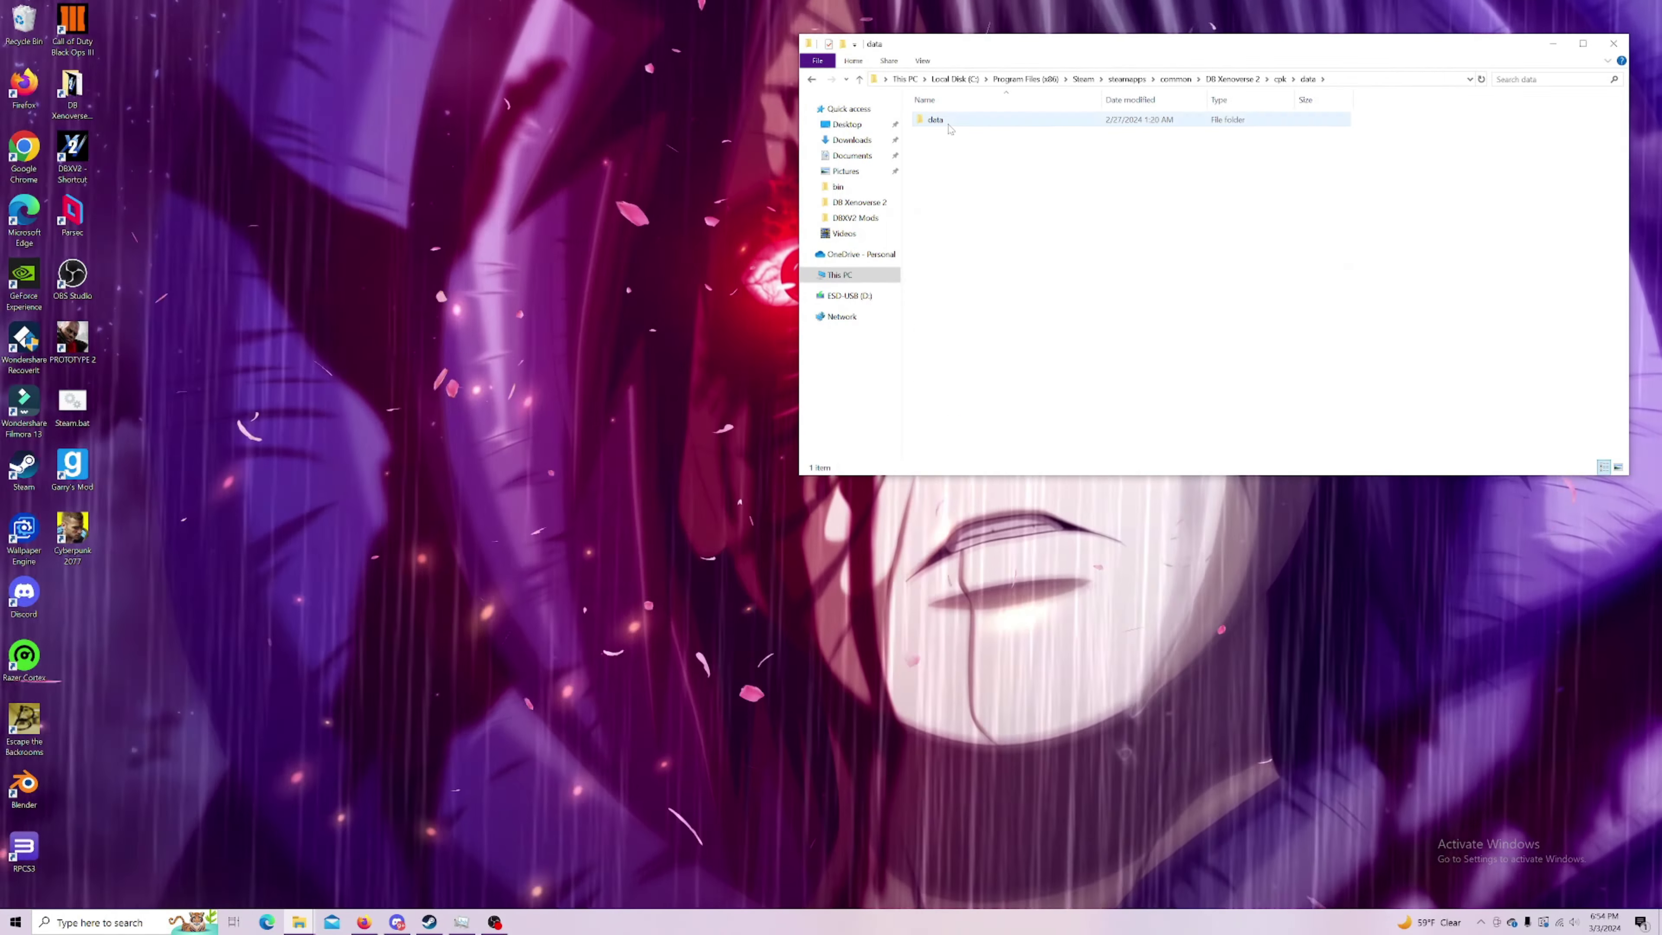
double_click(949, 124)
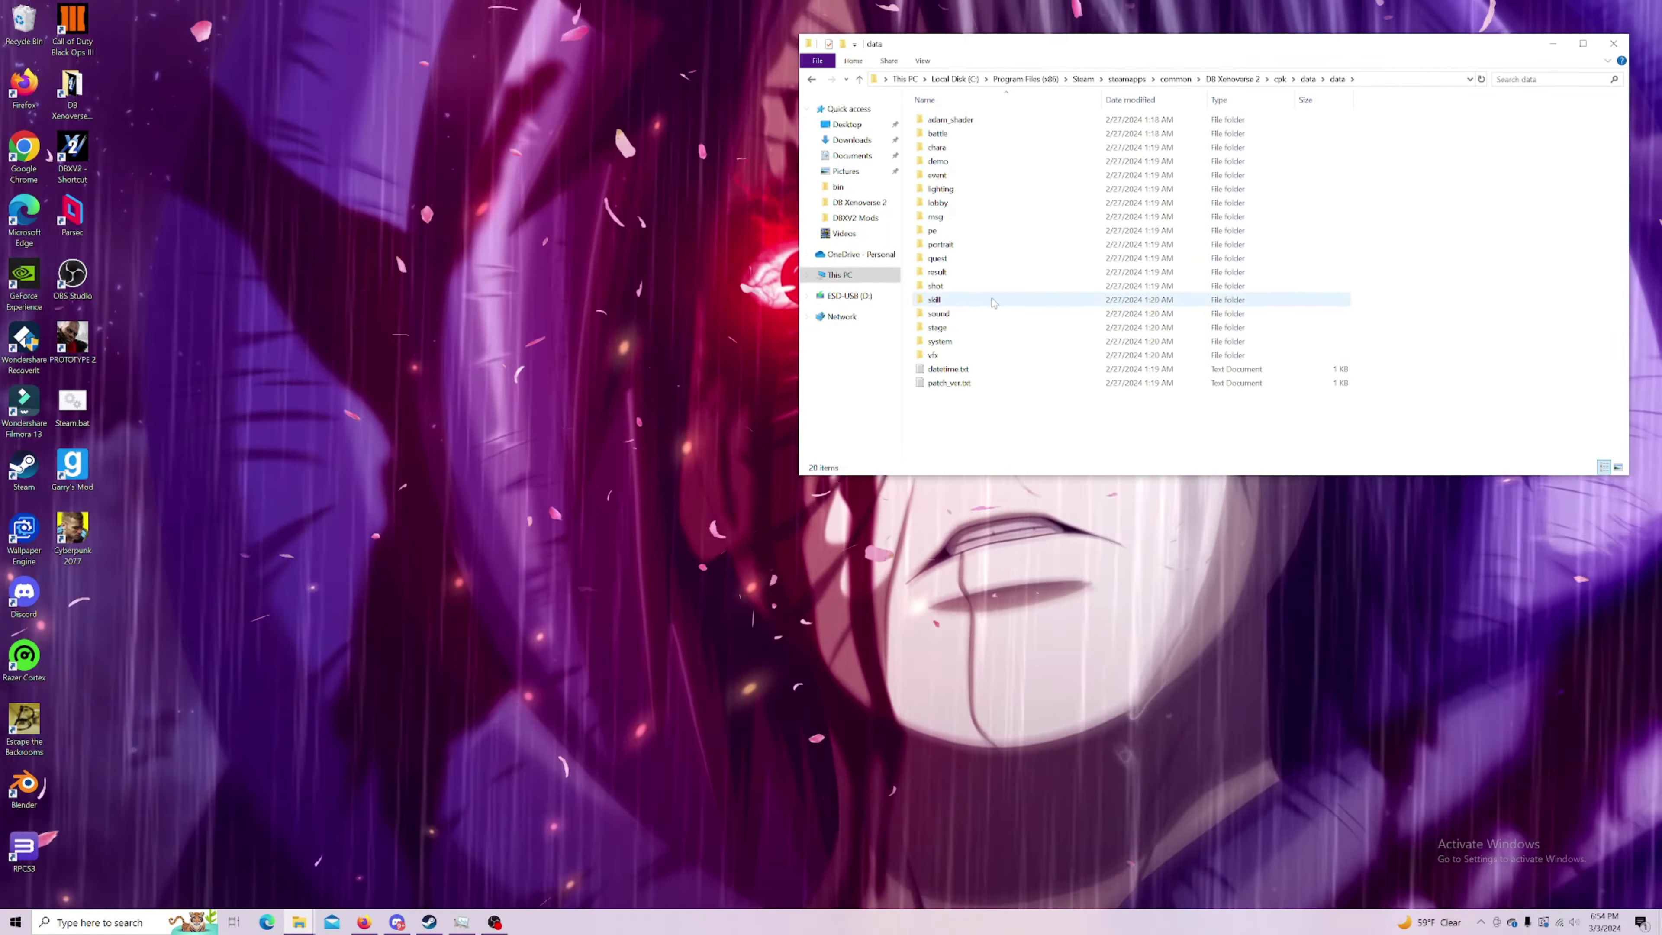
left_click(951, 148)
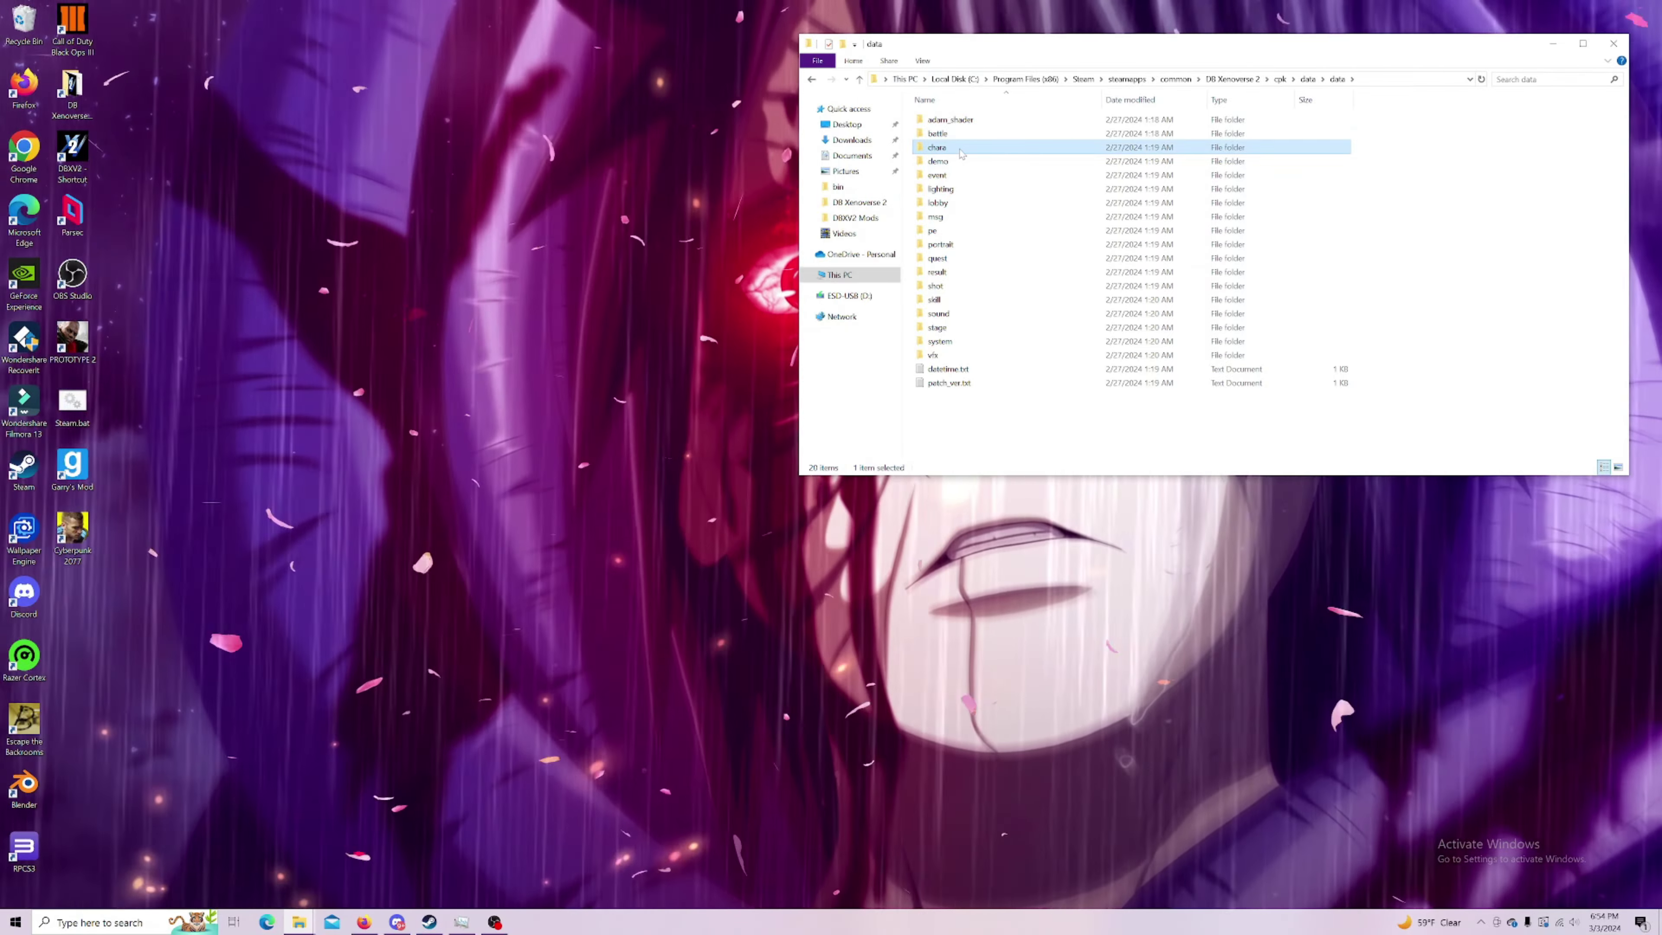
double_click(962, 153)
Step: Find the GK4 character folder in chara and copy it to the clipboard
scroll(957, 295, "down", 1)
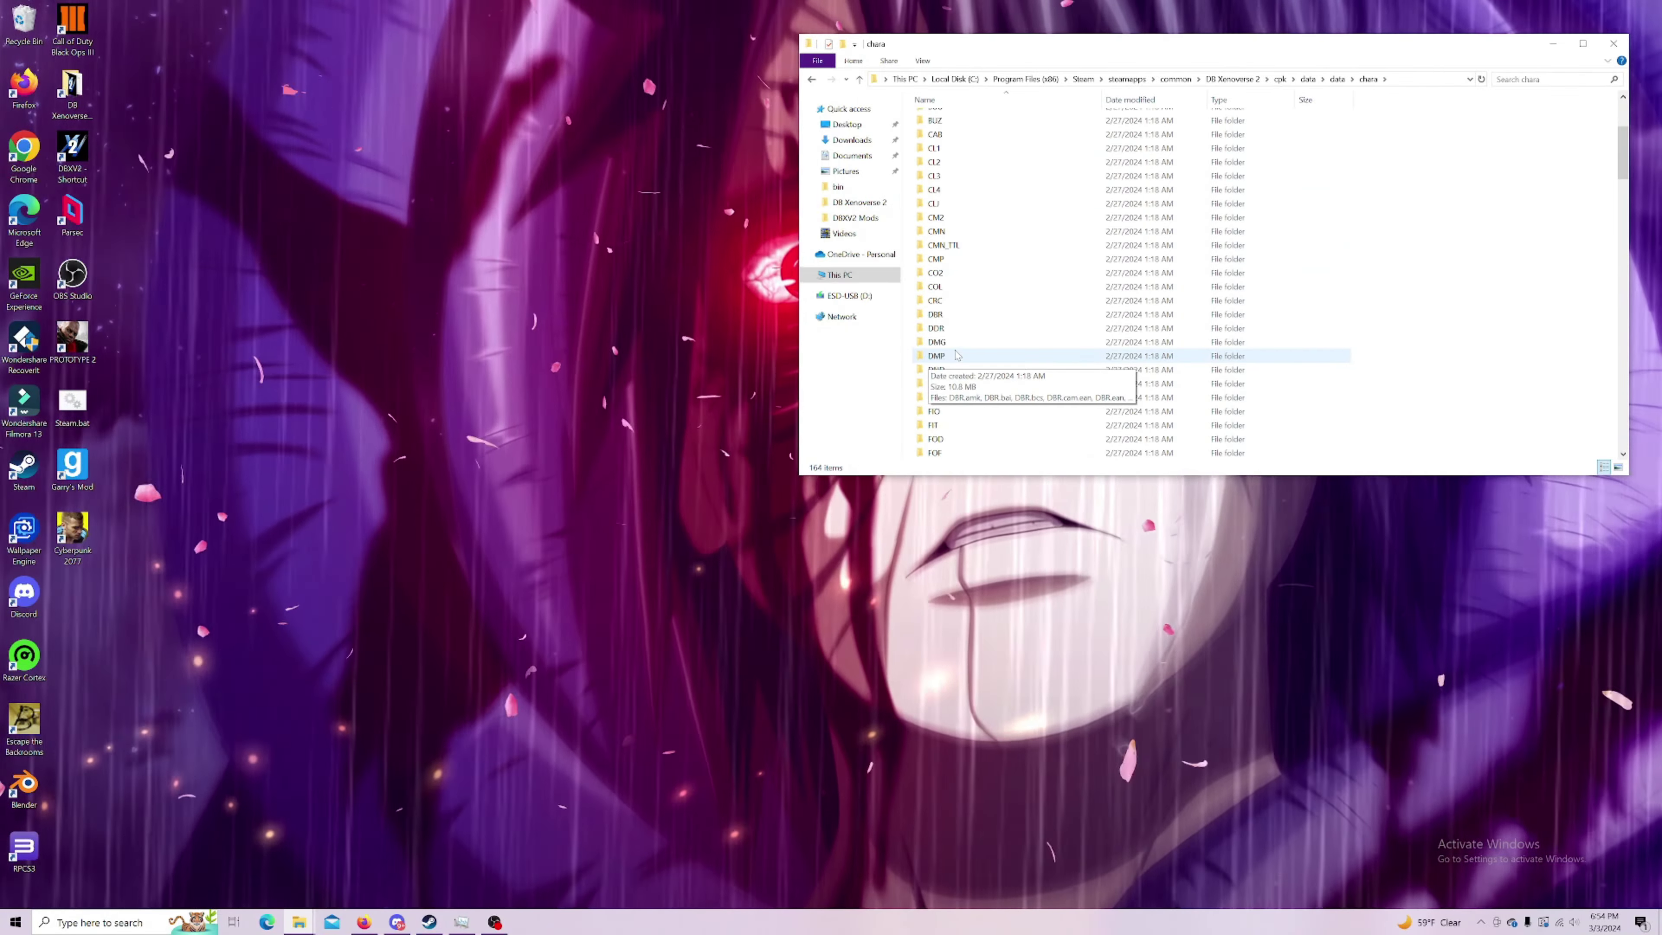
scroll(954, 348, "down", 5)
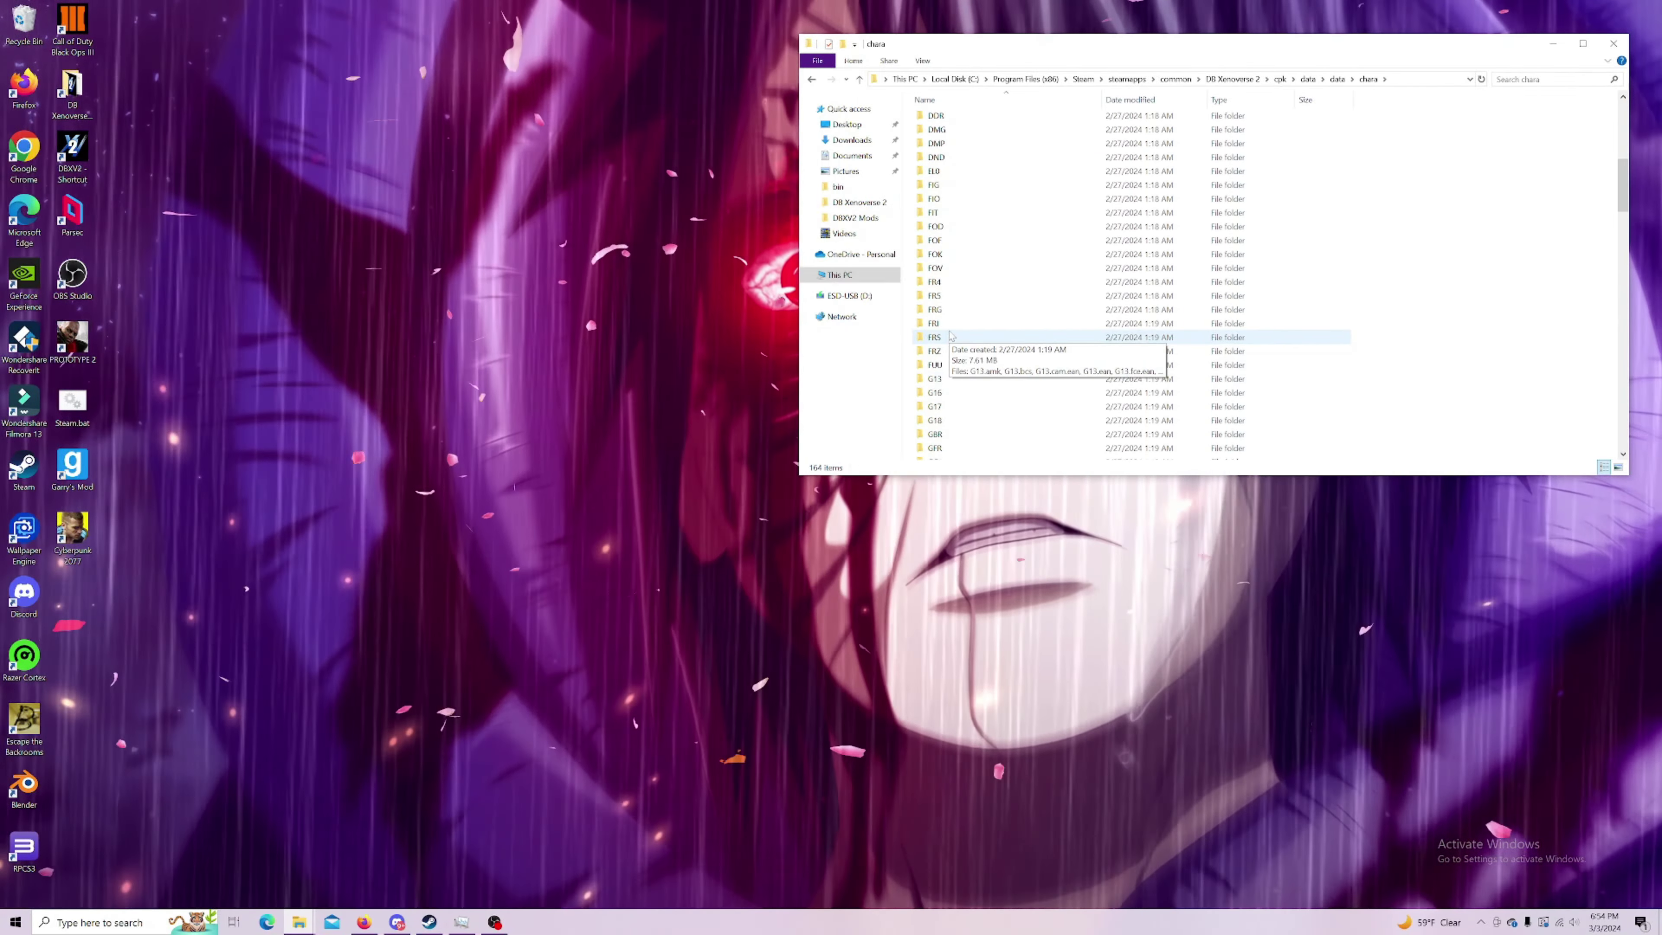
scroll(955, 295, "down", 5)
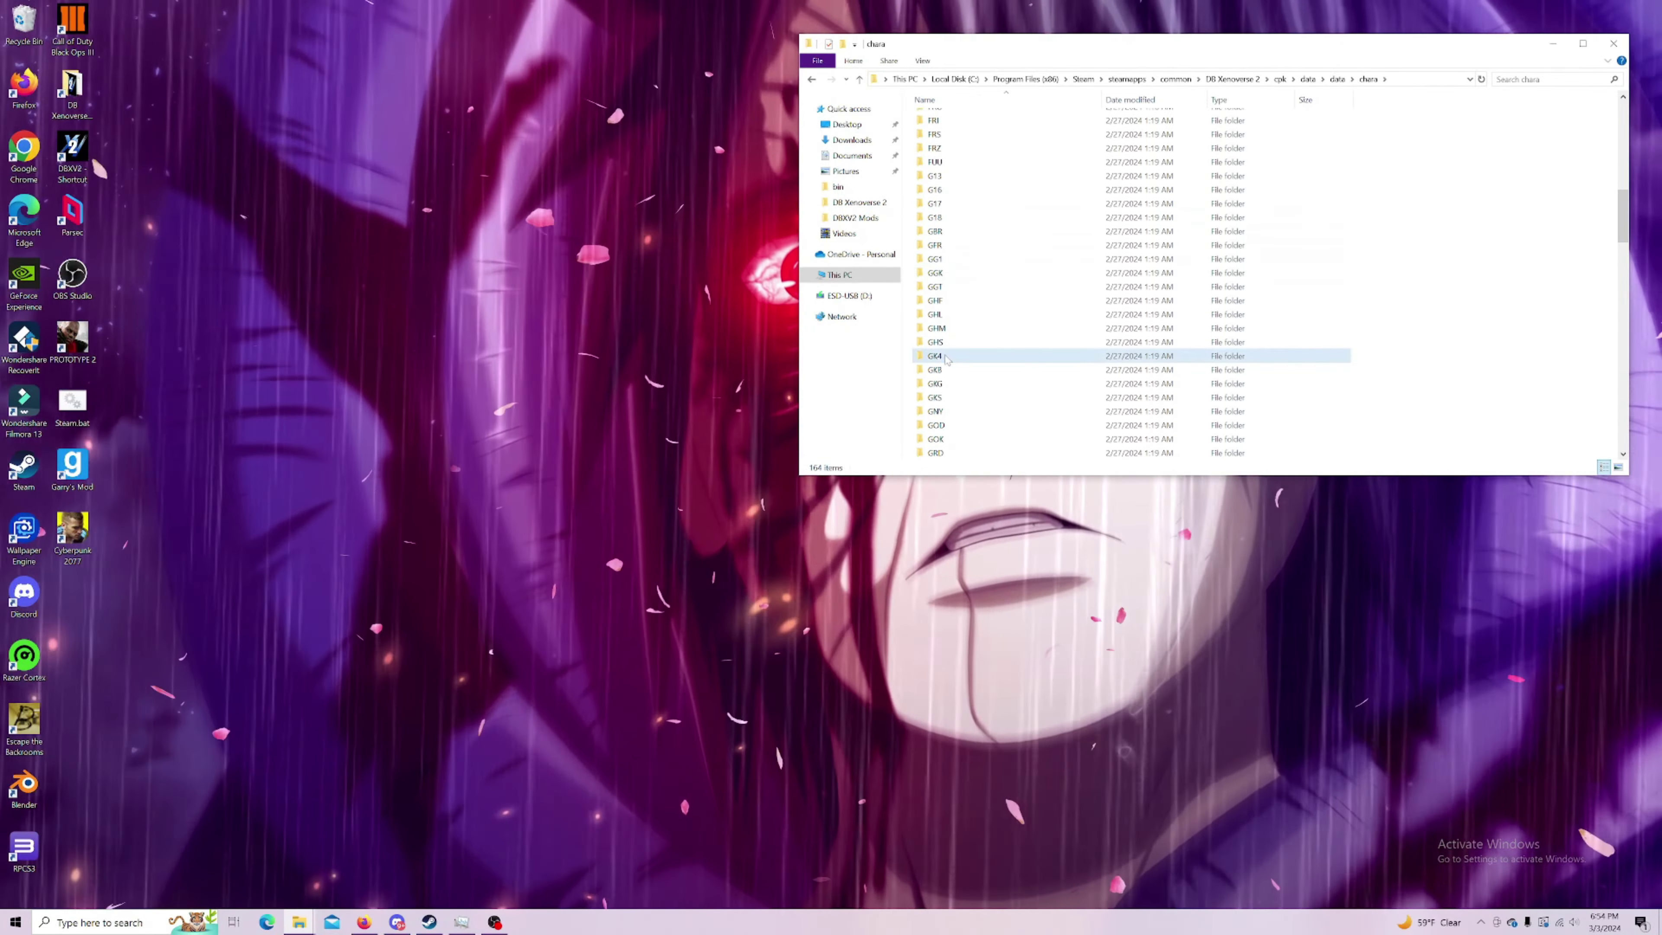
left_click(985, 355)
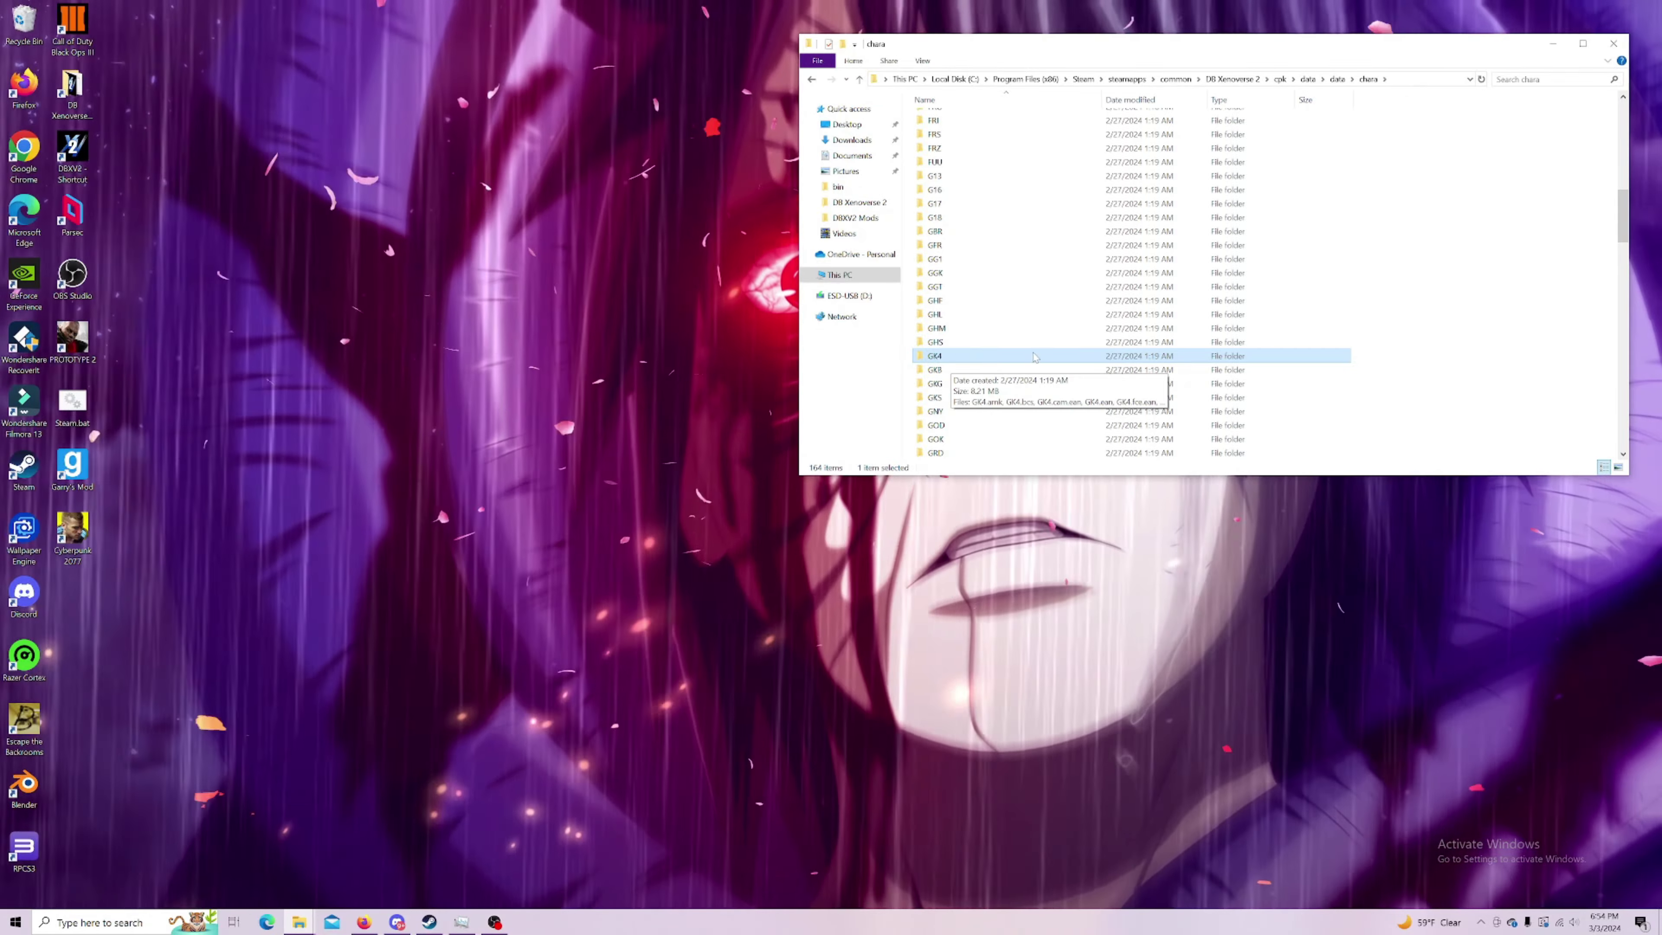
right_click(947, 359)
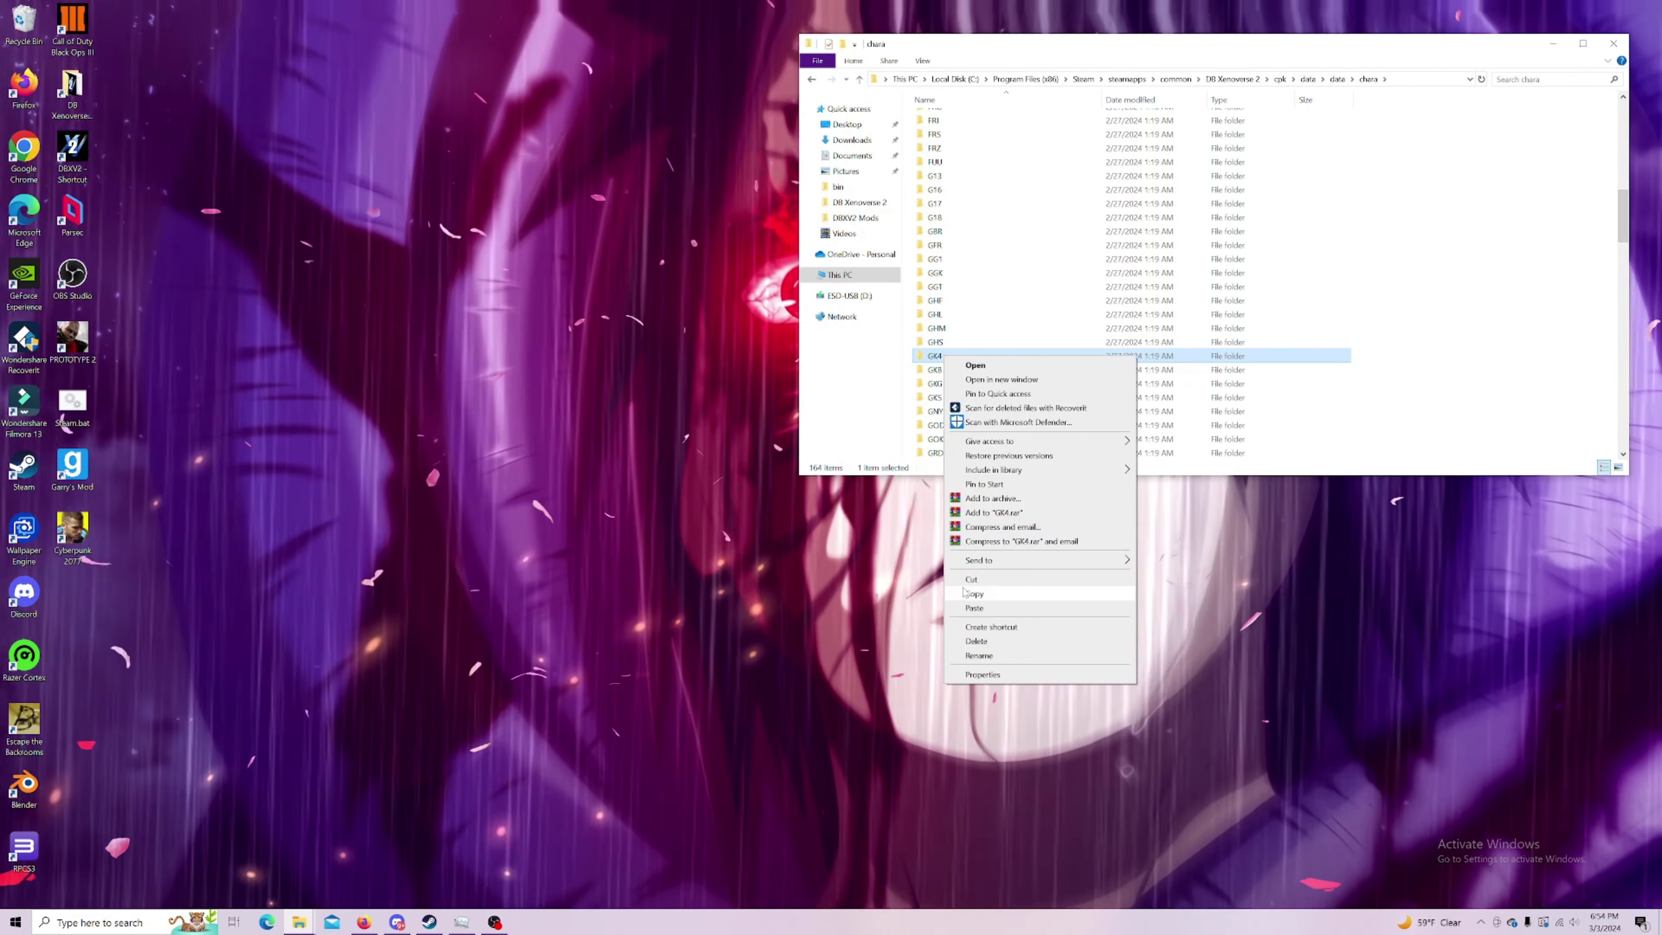
left_click(983, 594)
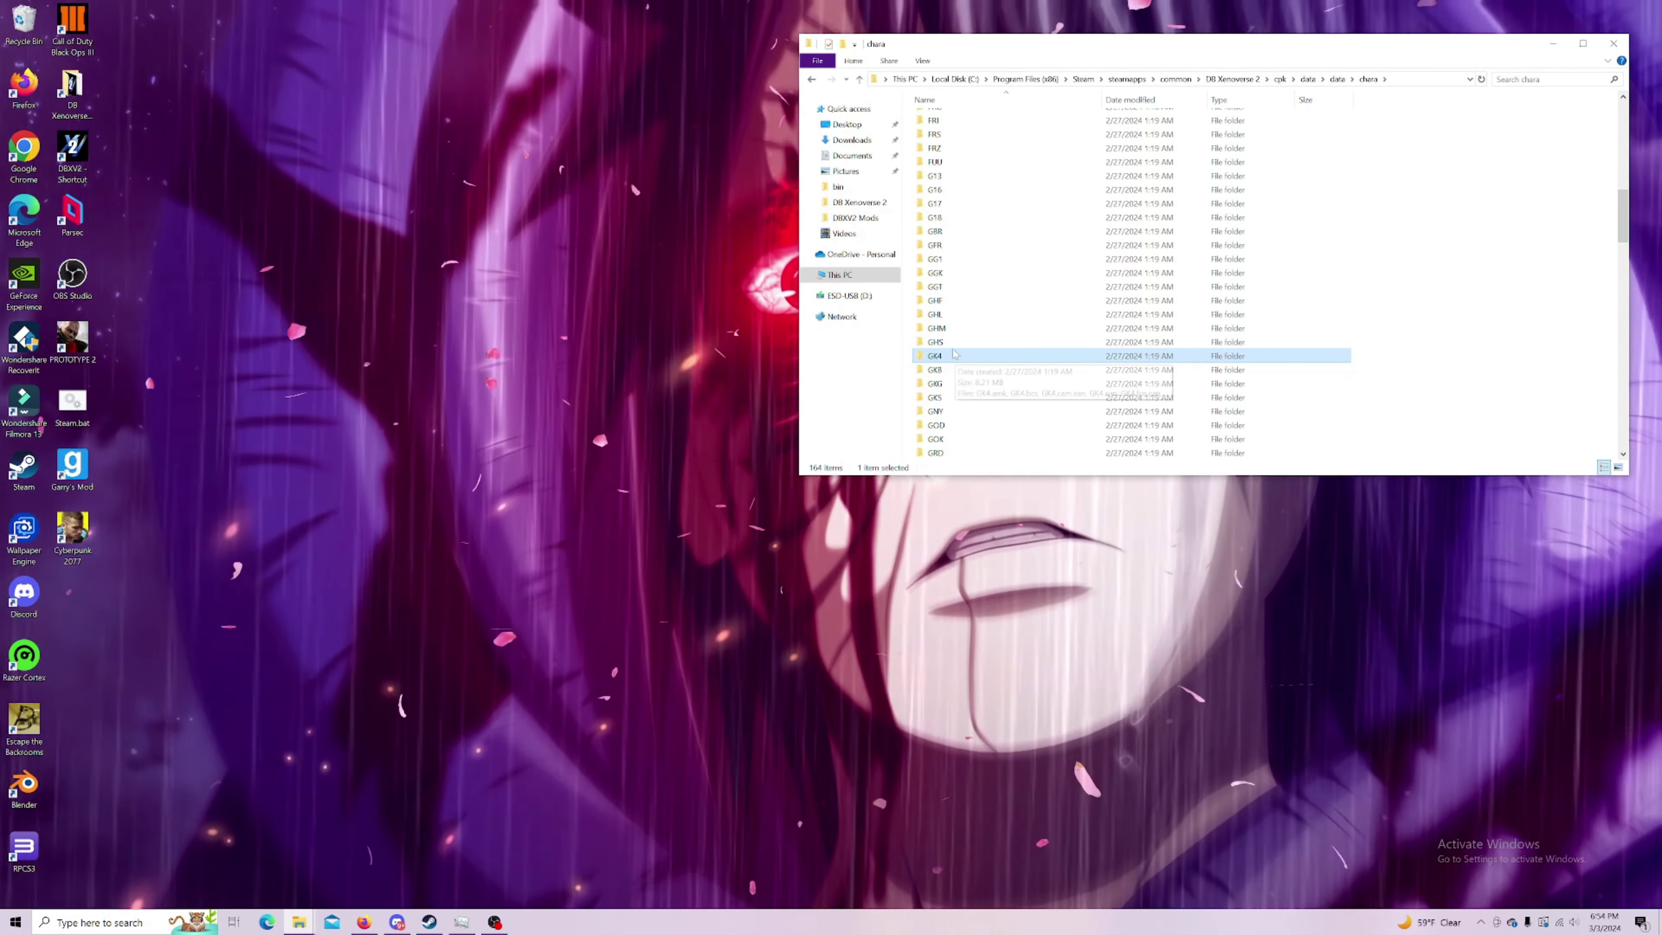
right_click(957, 355)
left_click(991, 590)
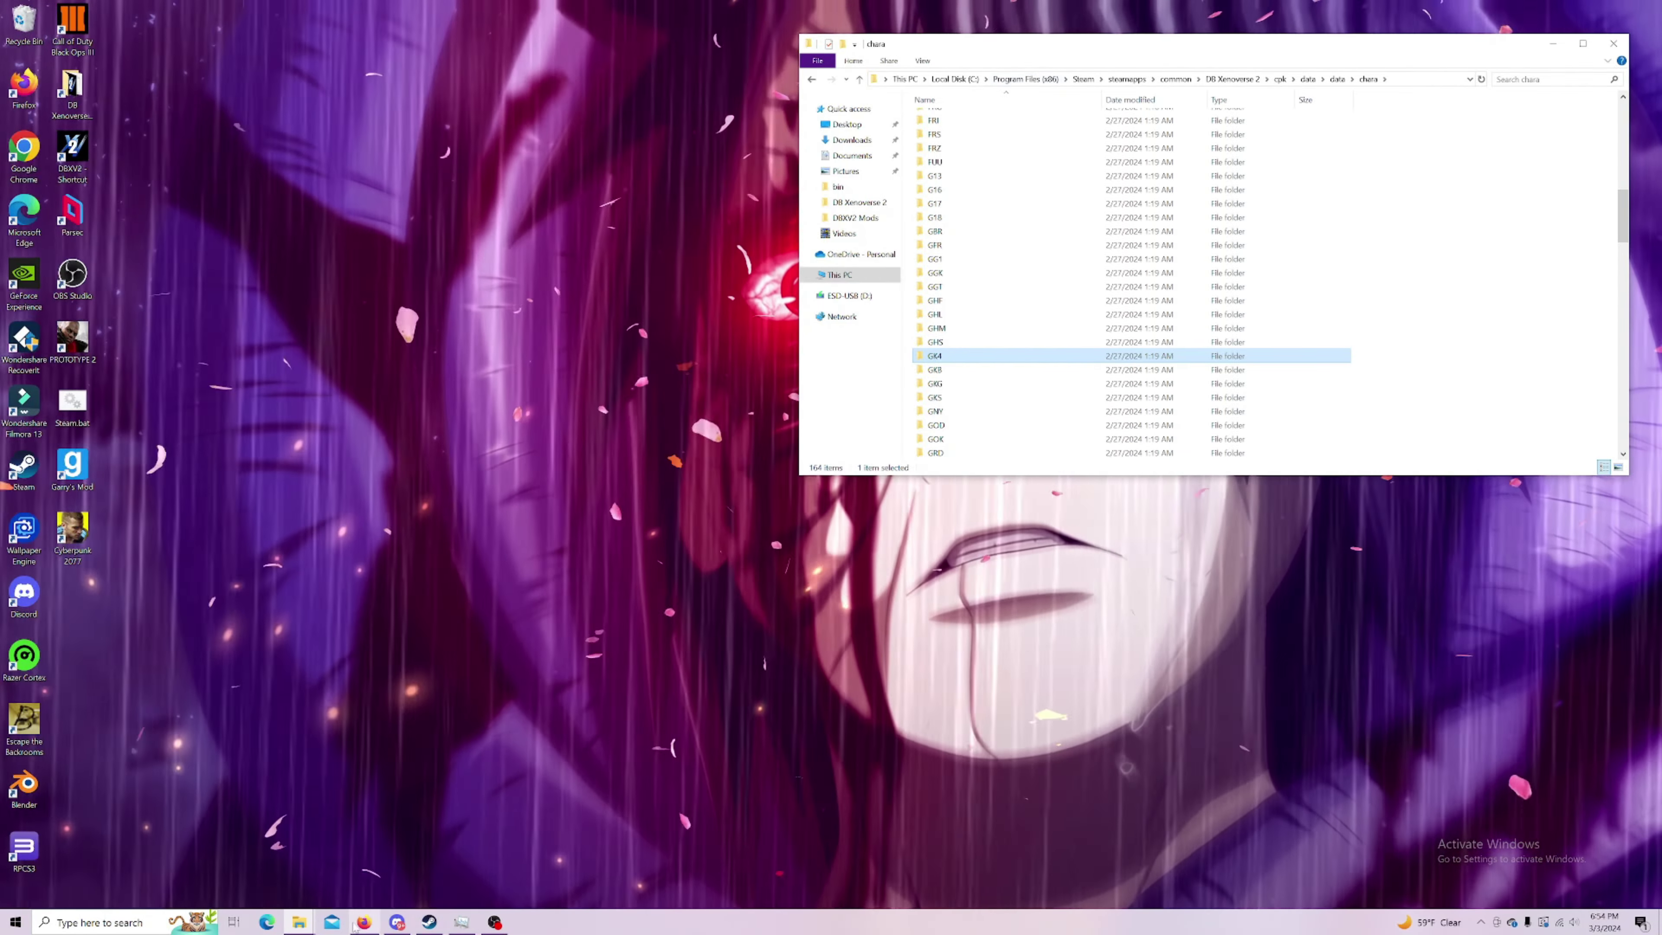
Step: In the other Explorer window, paste the GK4 folder into DBXV2 Mods > My Creations > My WIP Projects > Animation Models
mouse_move(299, 922)
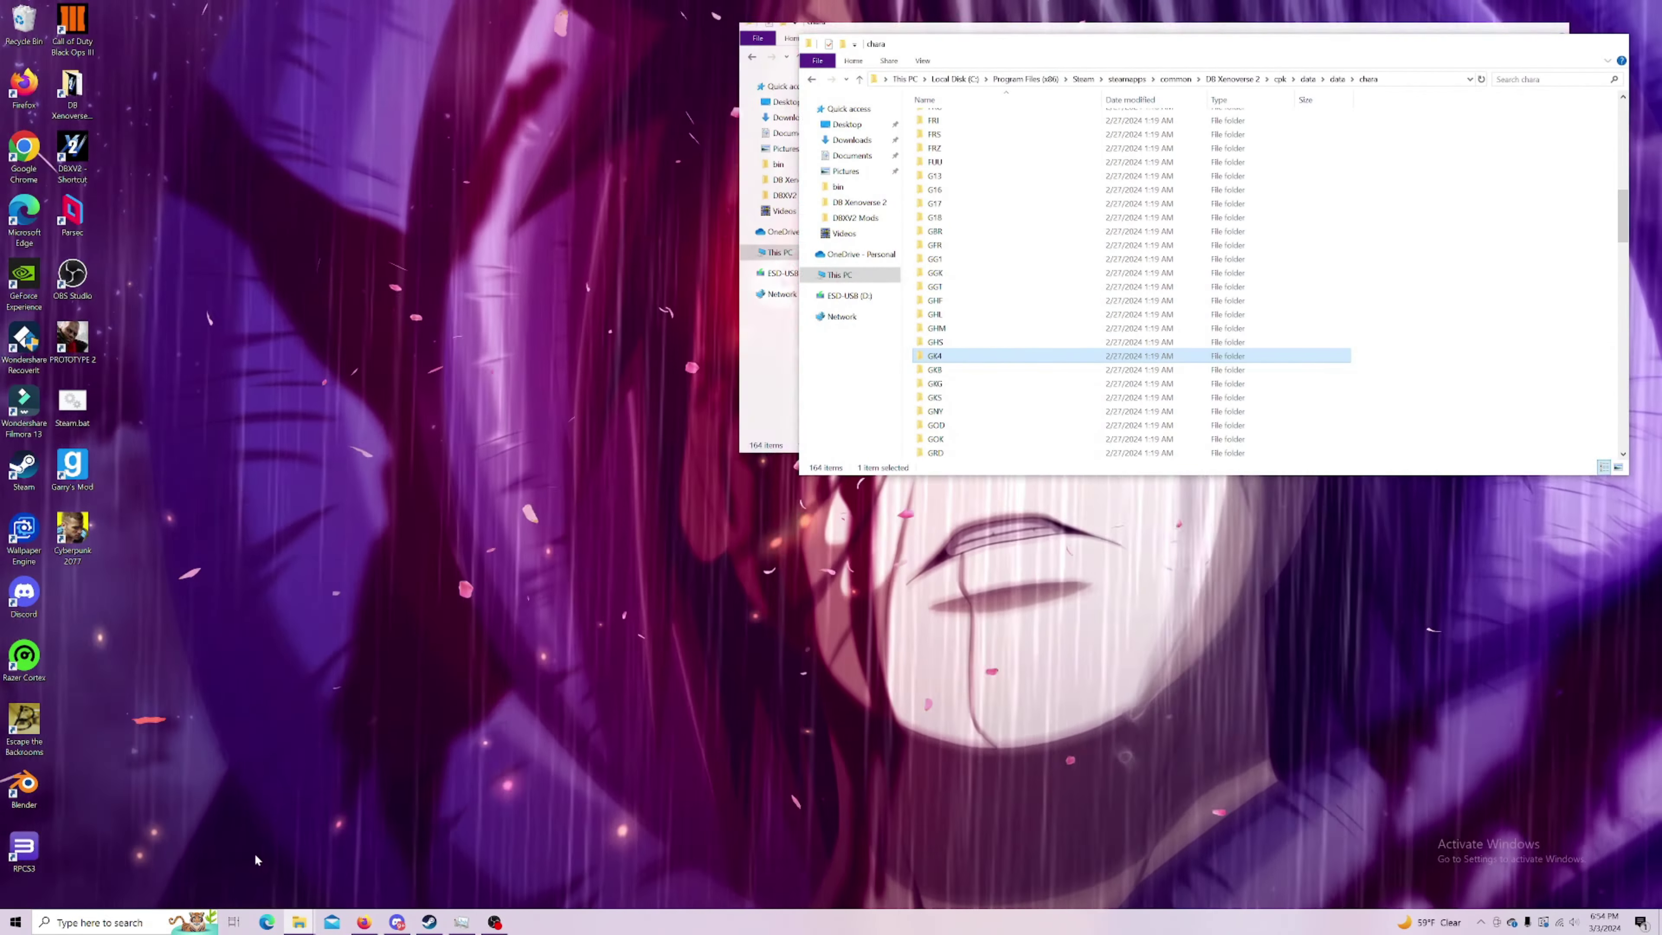
left_click(349, 856)
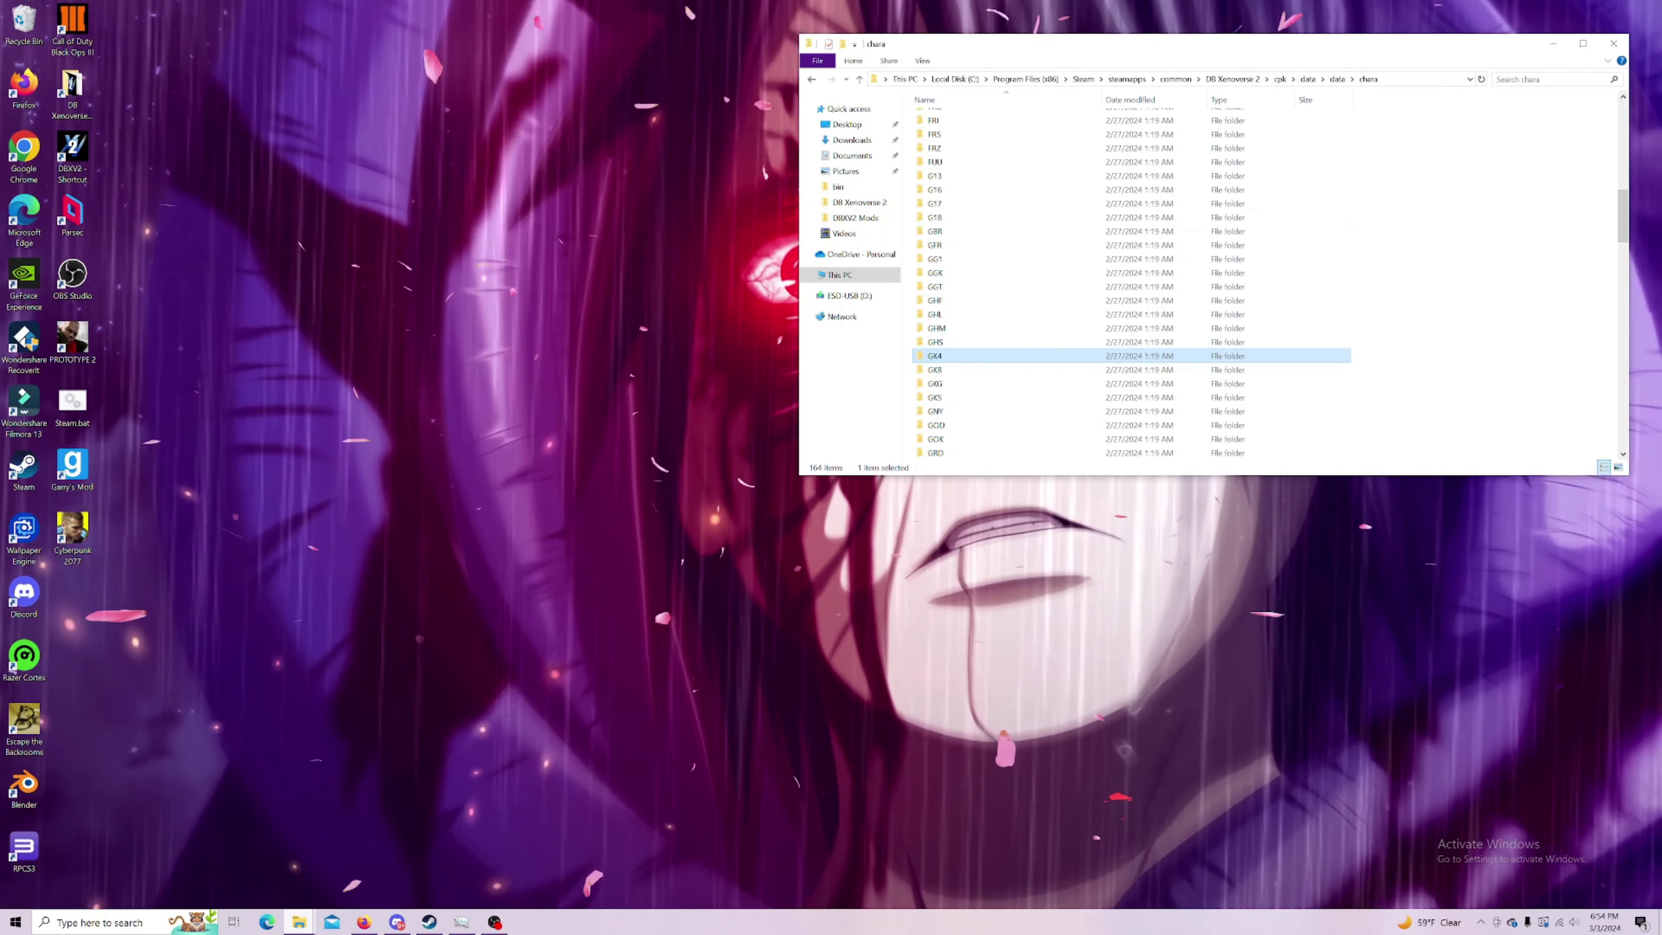
mouse_move(299, 922)
left_click(226, 855)
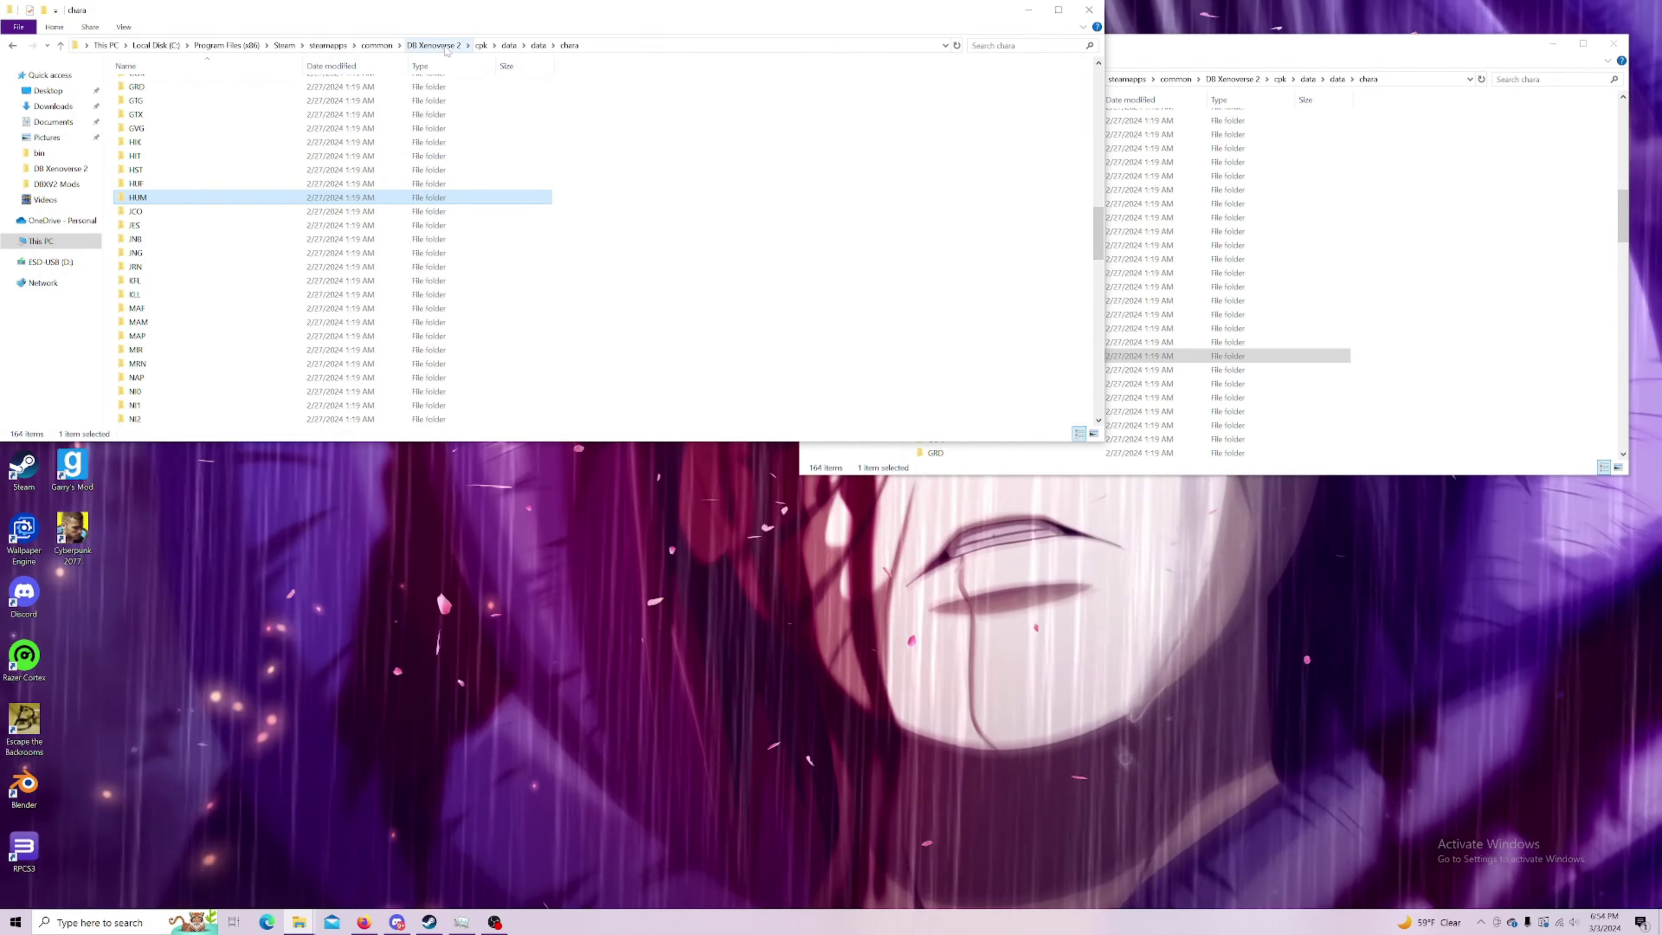
left_click(445, 45)
double_click(152, 182)
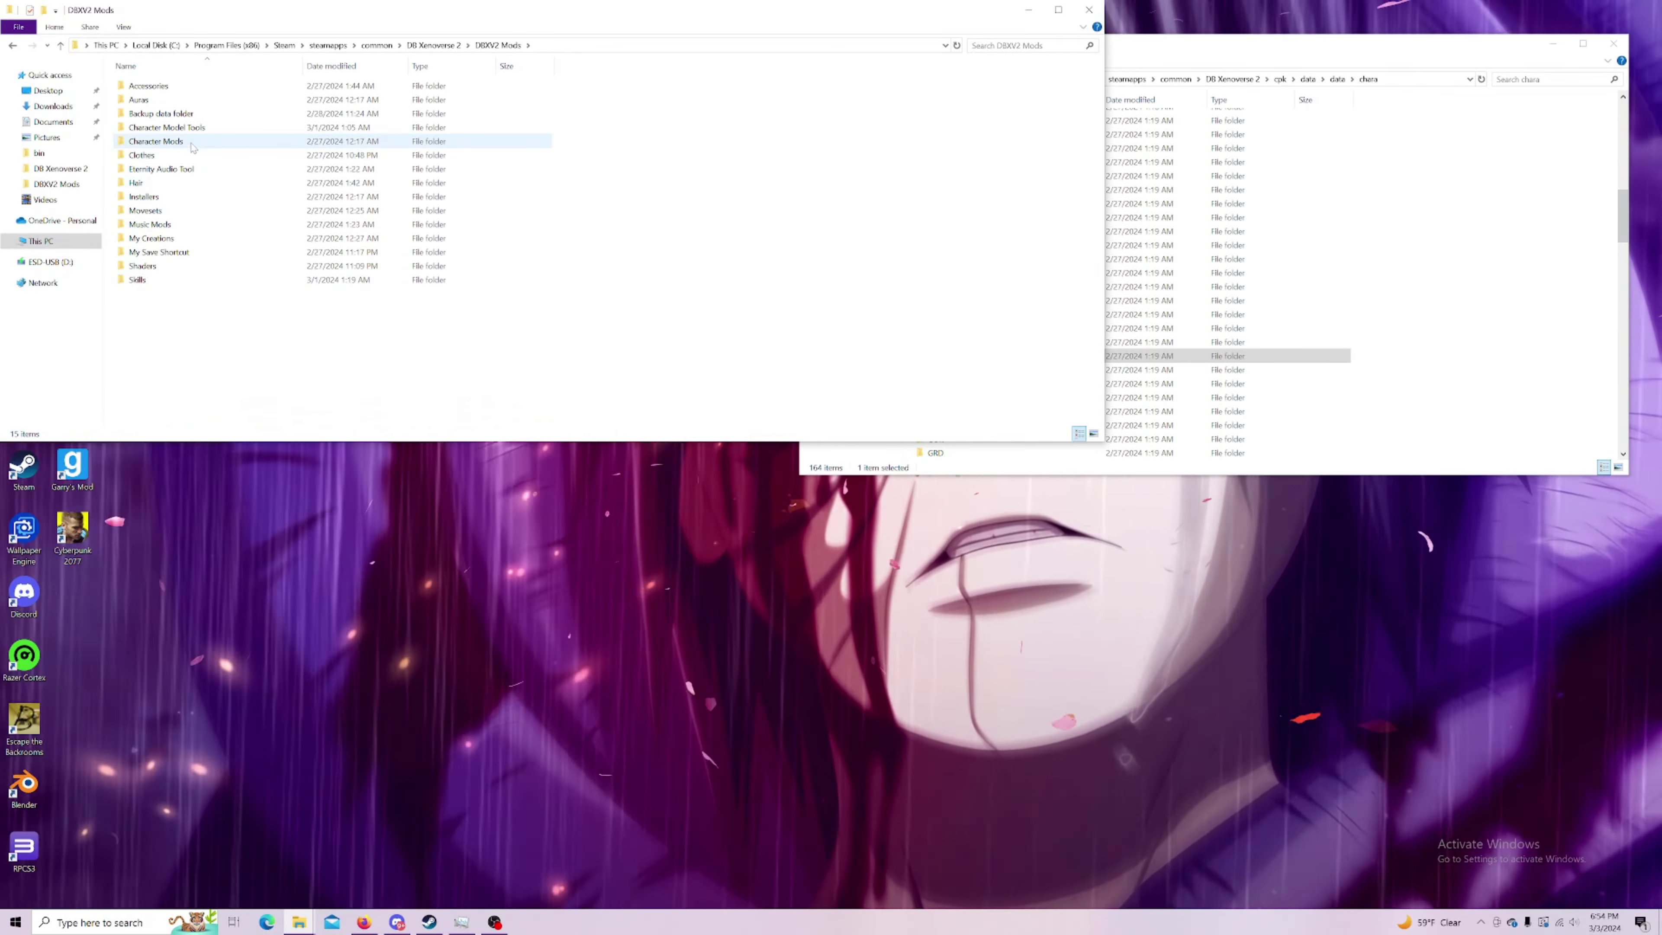
double_click(160, 241)
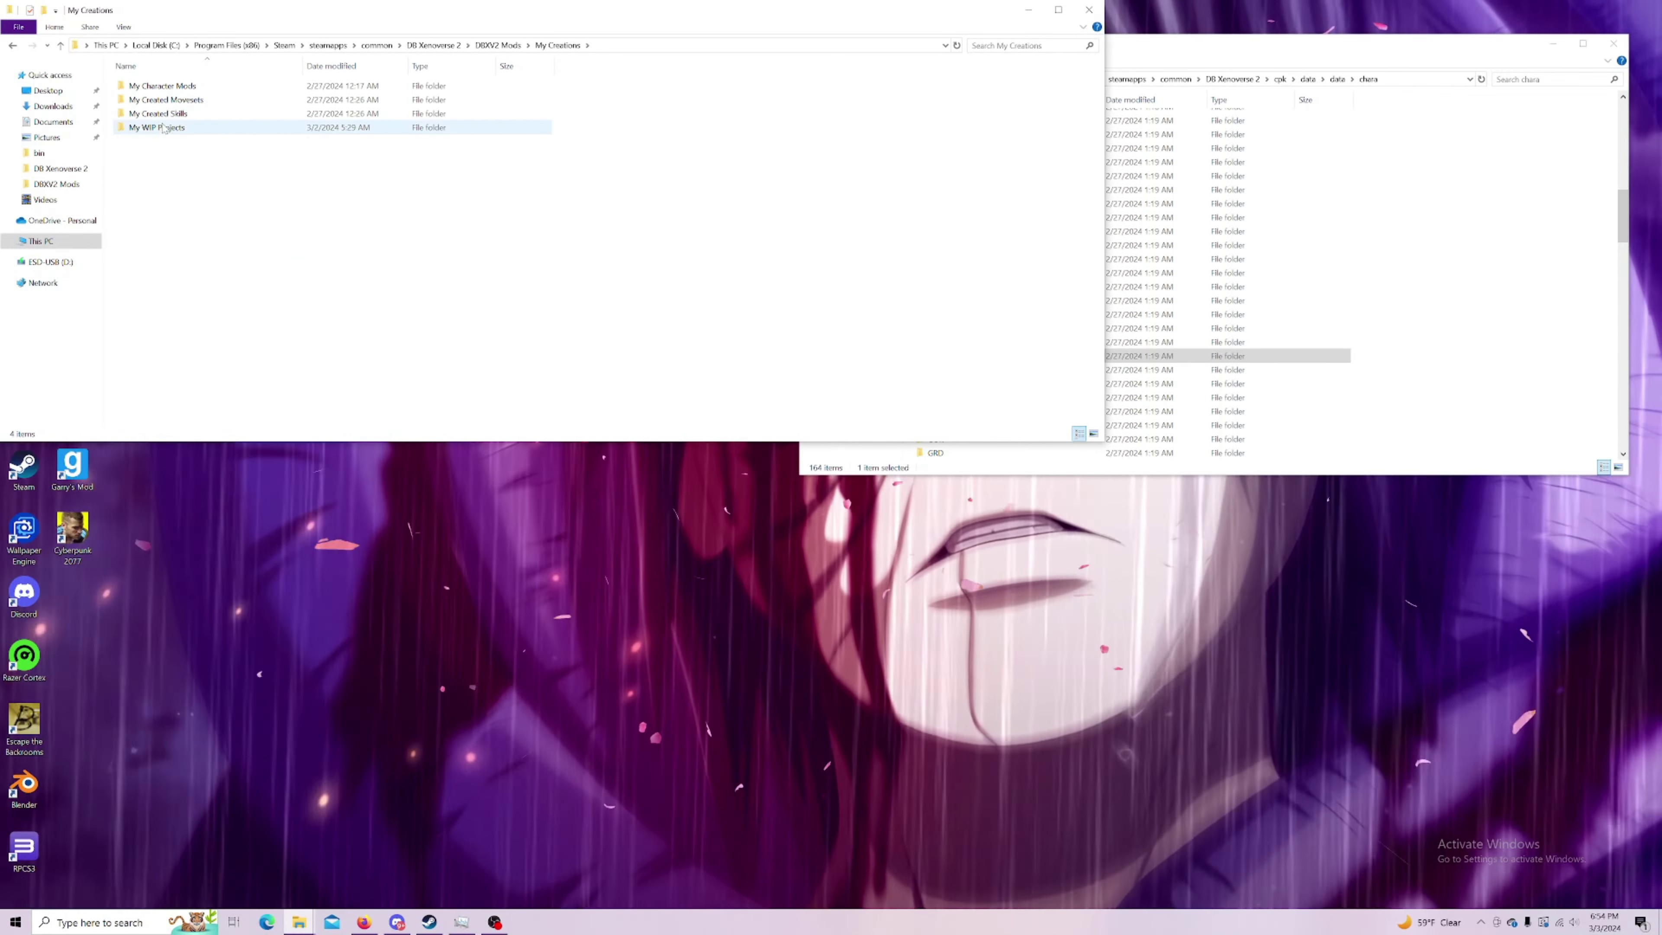
double_click(157, 127)
left_click(193, 88)
double_click(194, 88)
right_click(290, 156)
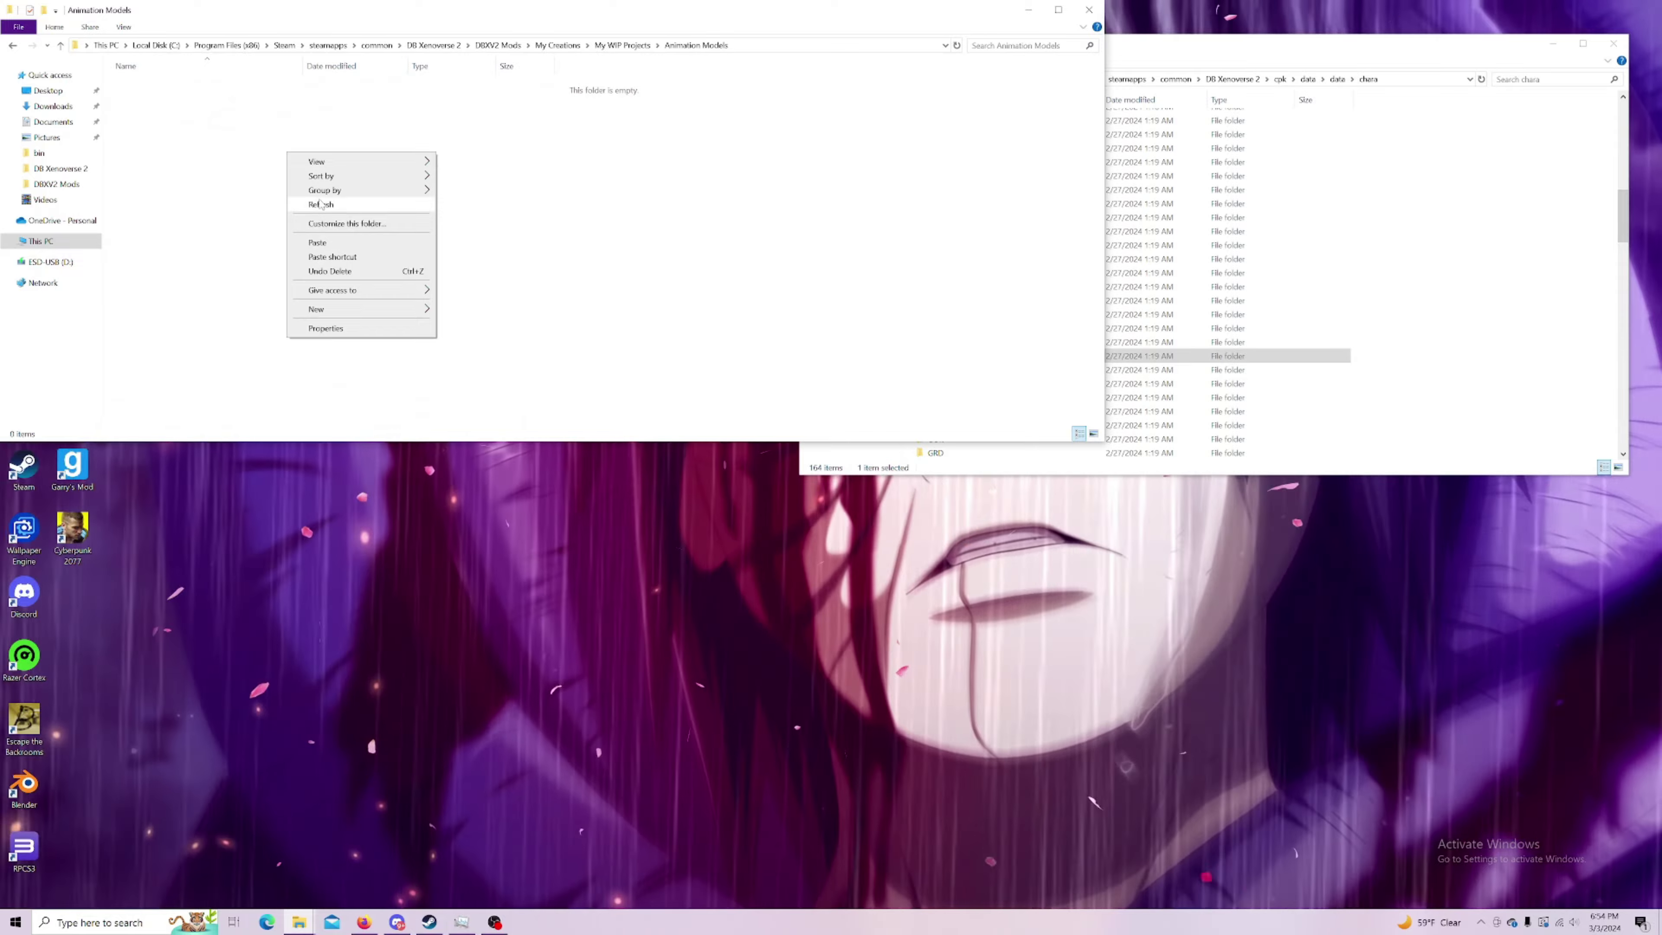
left_click(327, 247)
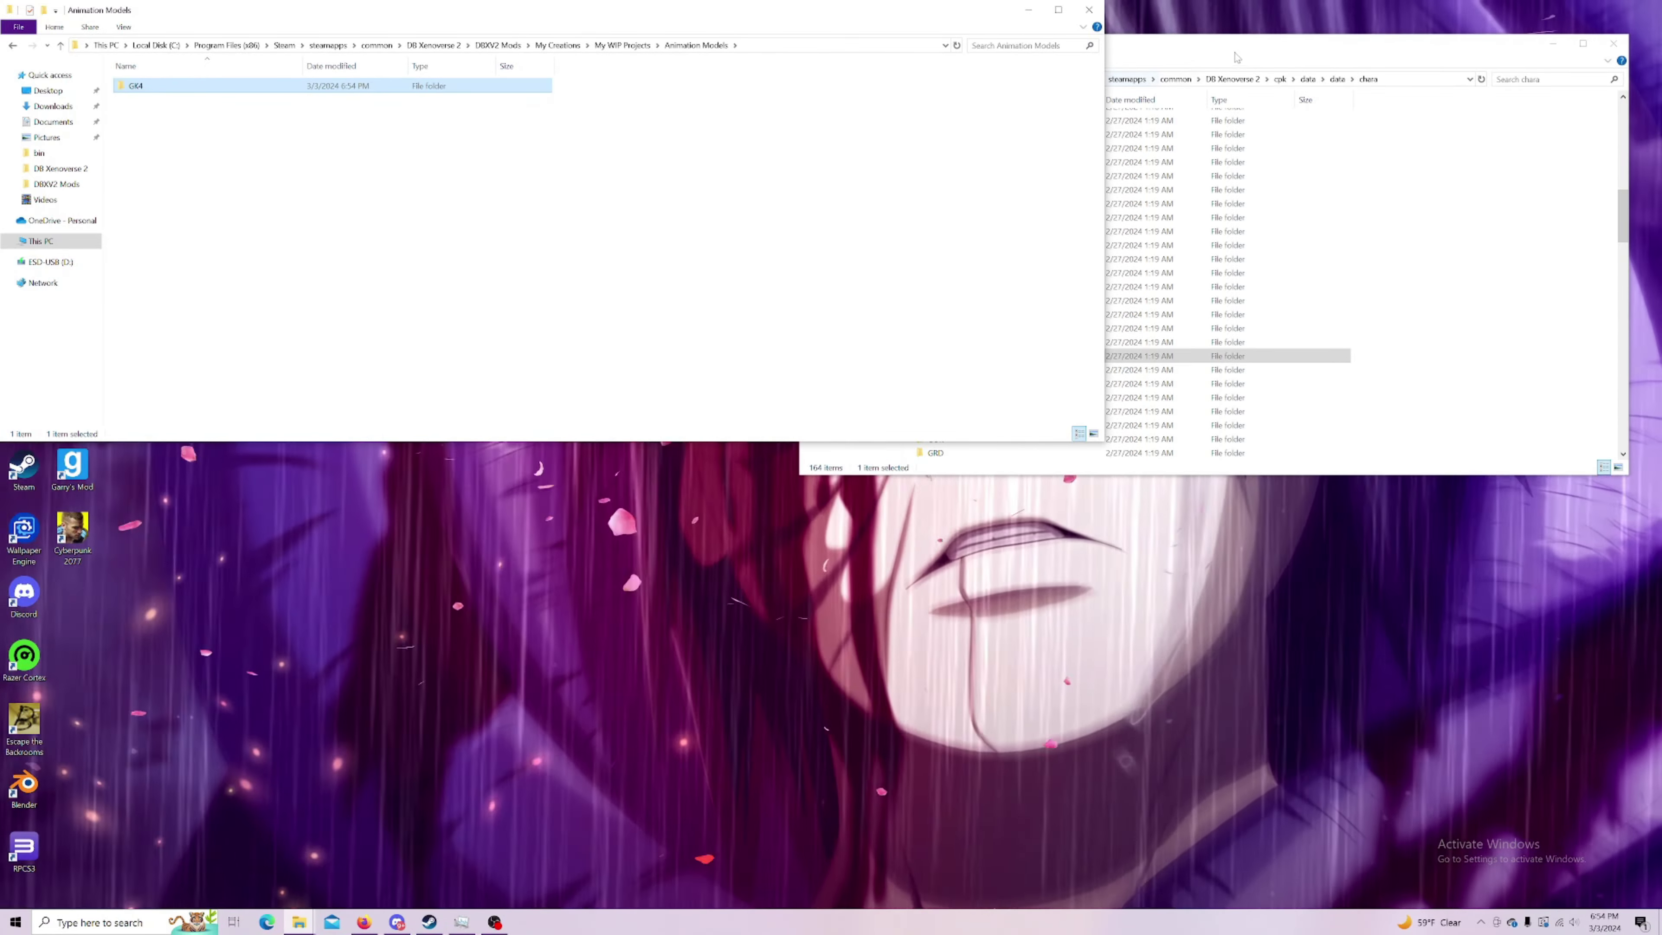
Step: Copy the HUM folder from chara and paste it into Animation Models
left_click(1151, 43)
scroll(949, 327, "down", 3)
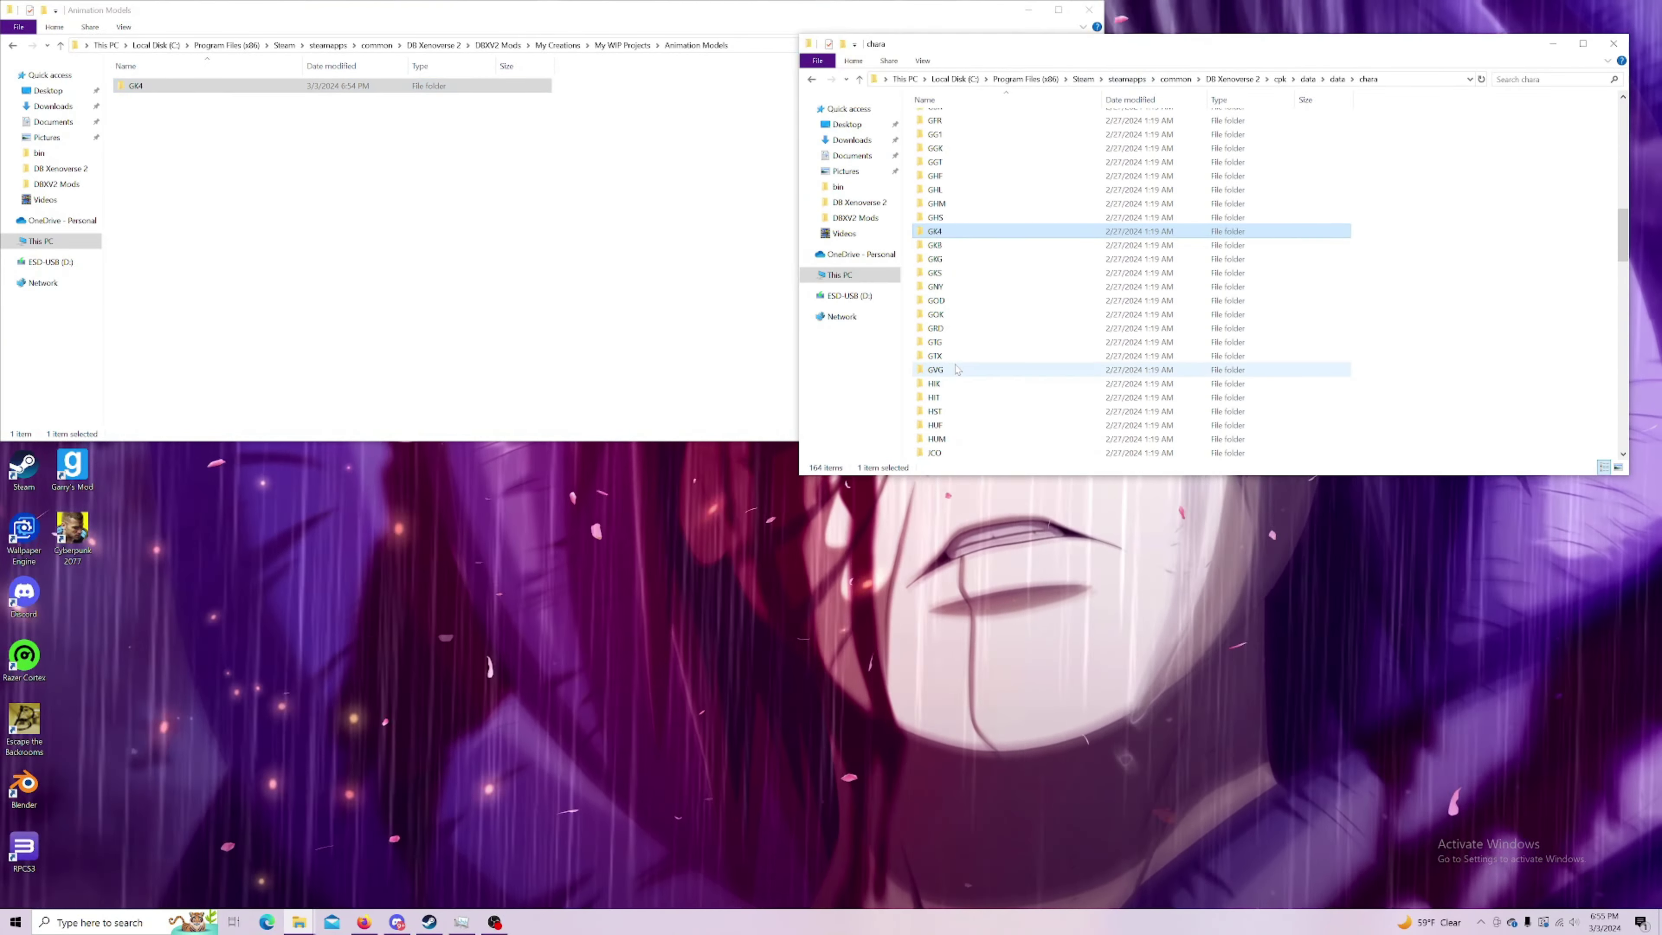
scroll(961, 338, "down", 2)
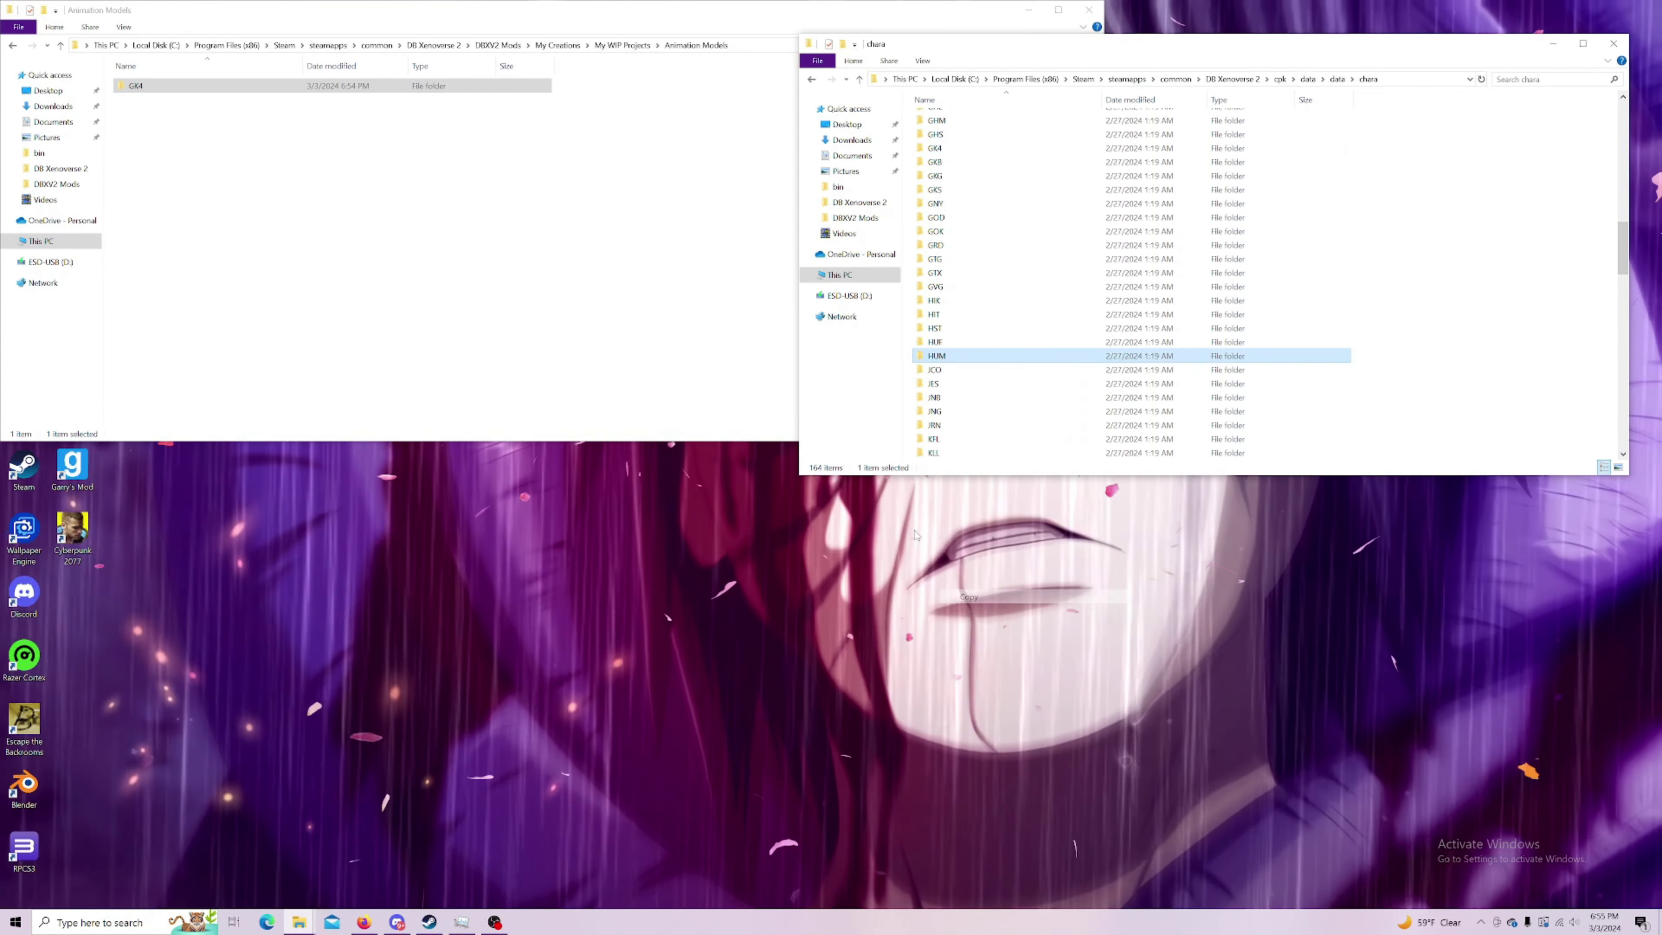
left_click(520, 241)
right_click(519, 238)
left_click(556, 330)
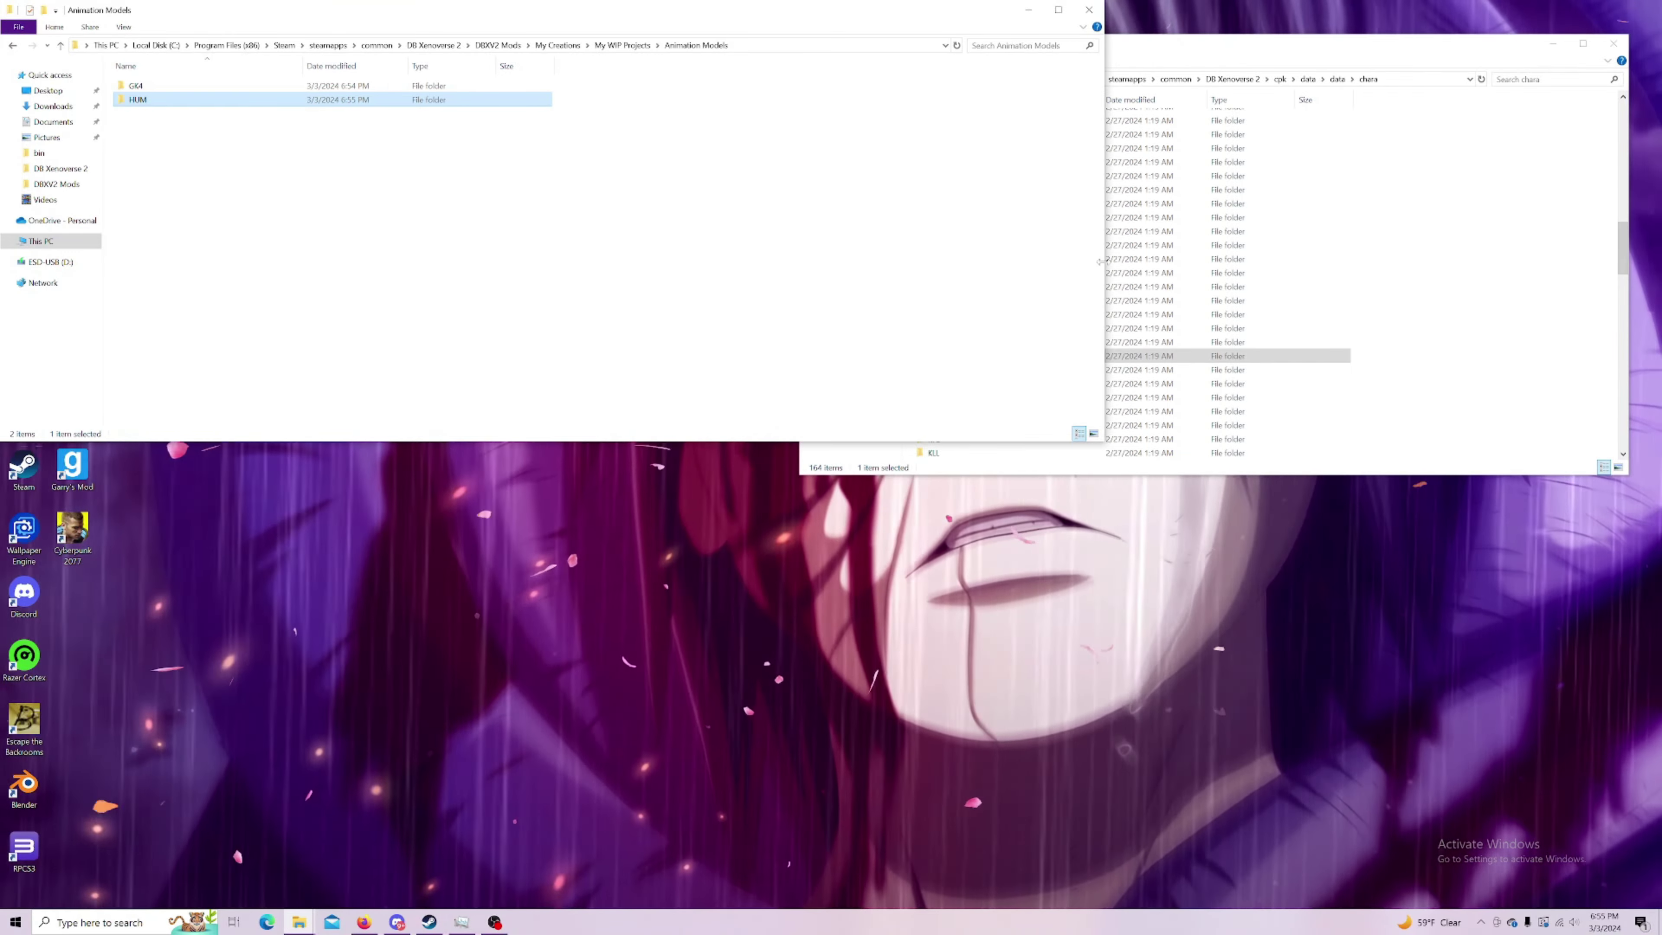
Step: Arrange the two Explorer windows side by side and return the chara window to the DB Xenoverse 2 folder
left_click_drag(983, 267, 777, 267)
left_click_drag(1271, 47, 414, 213)
left_click_drag(480, 16, 1403, 38)
left_click_drag(530, 217, 634, 72)
left_click(482, 100)
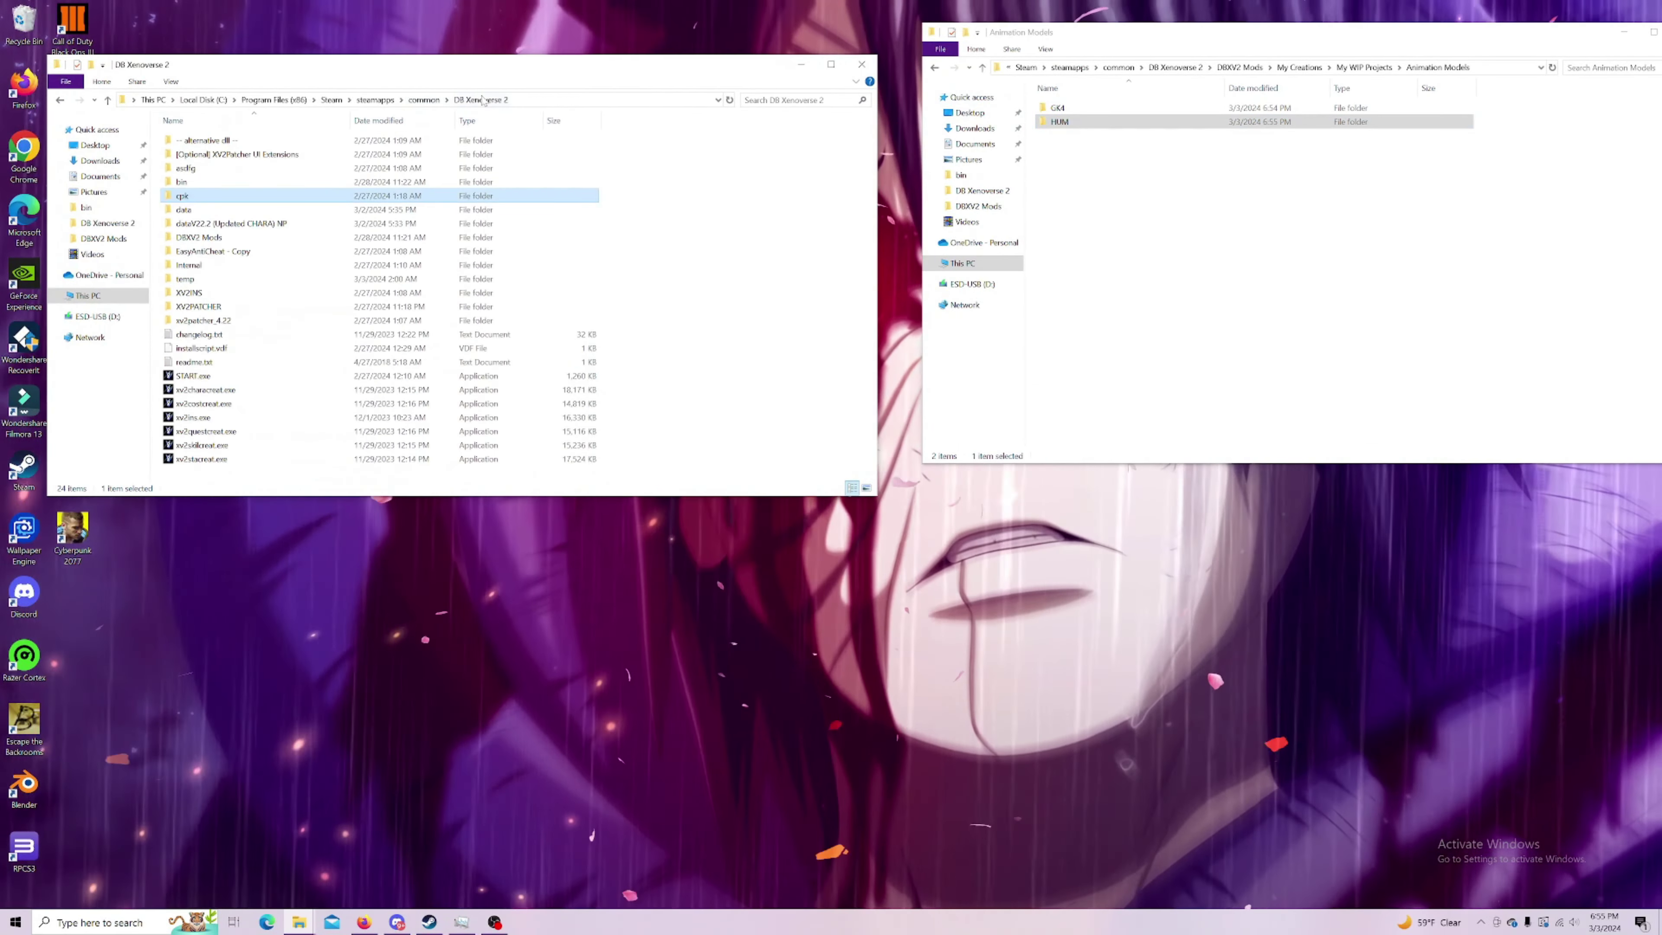
Step: In DBXV2 Mods > Character Model Tools > EmdFbx-and-FbxEmd-LibXenoverse, extract Libxenoverse_EmdFbx_v2_1_1.zip to its own folder and open that folder
left_click(197, 239)
double_click(197, 239)
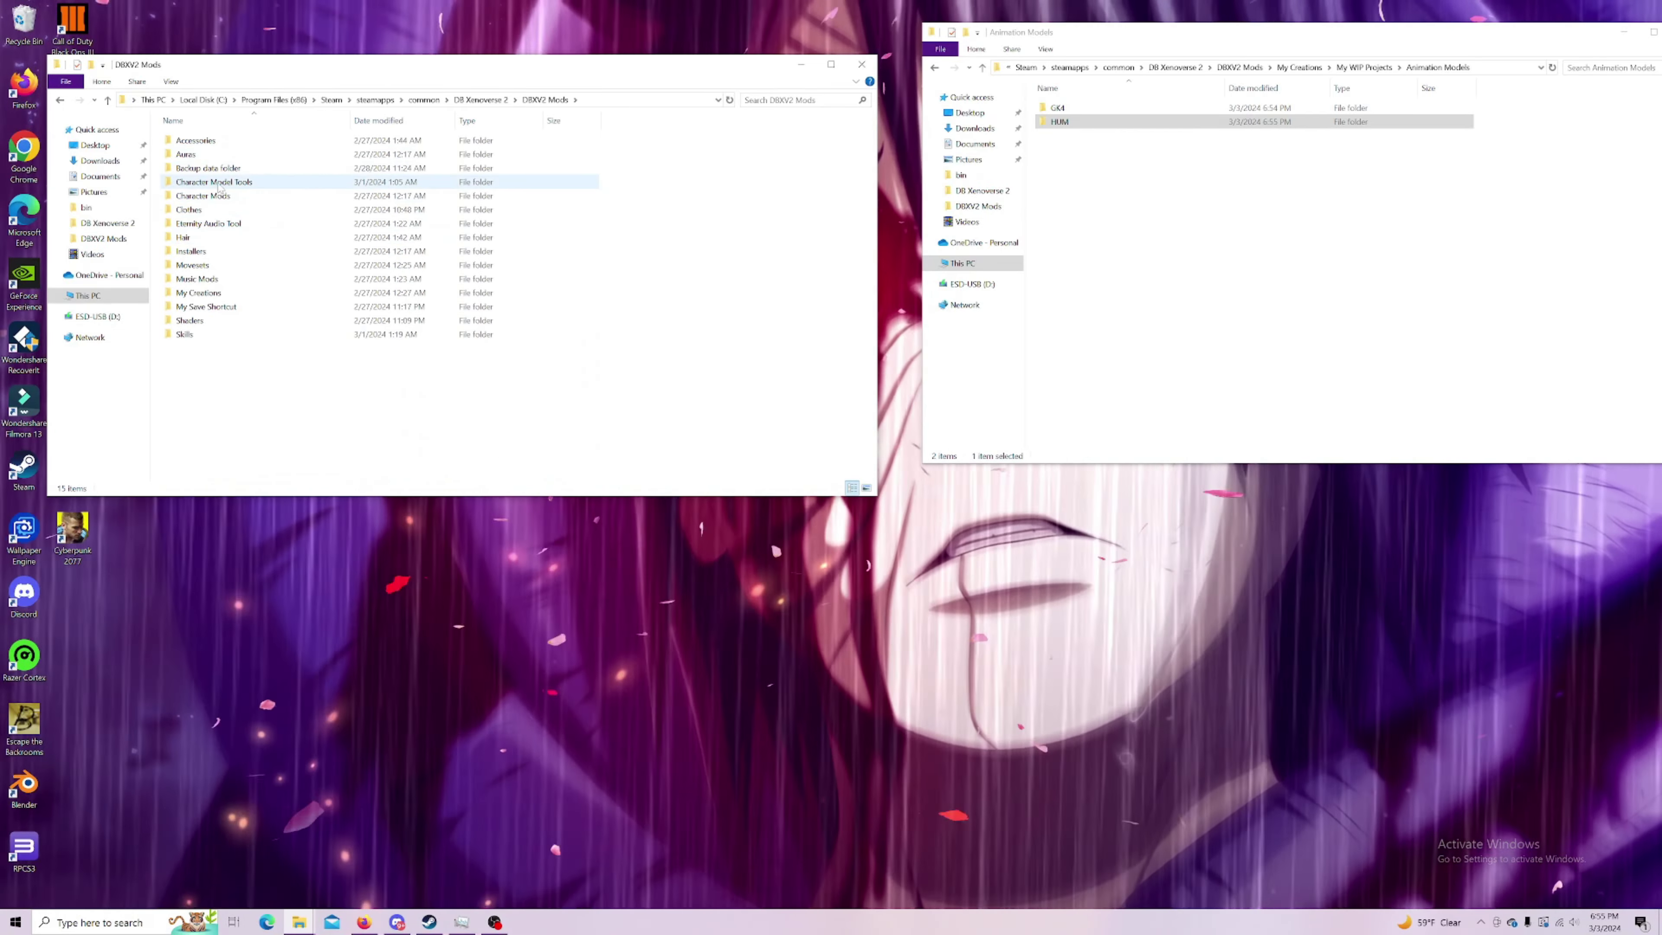
double_click(220, 188)
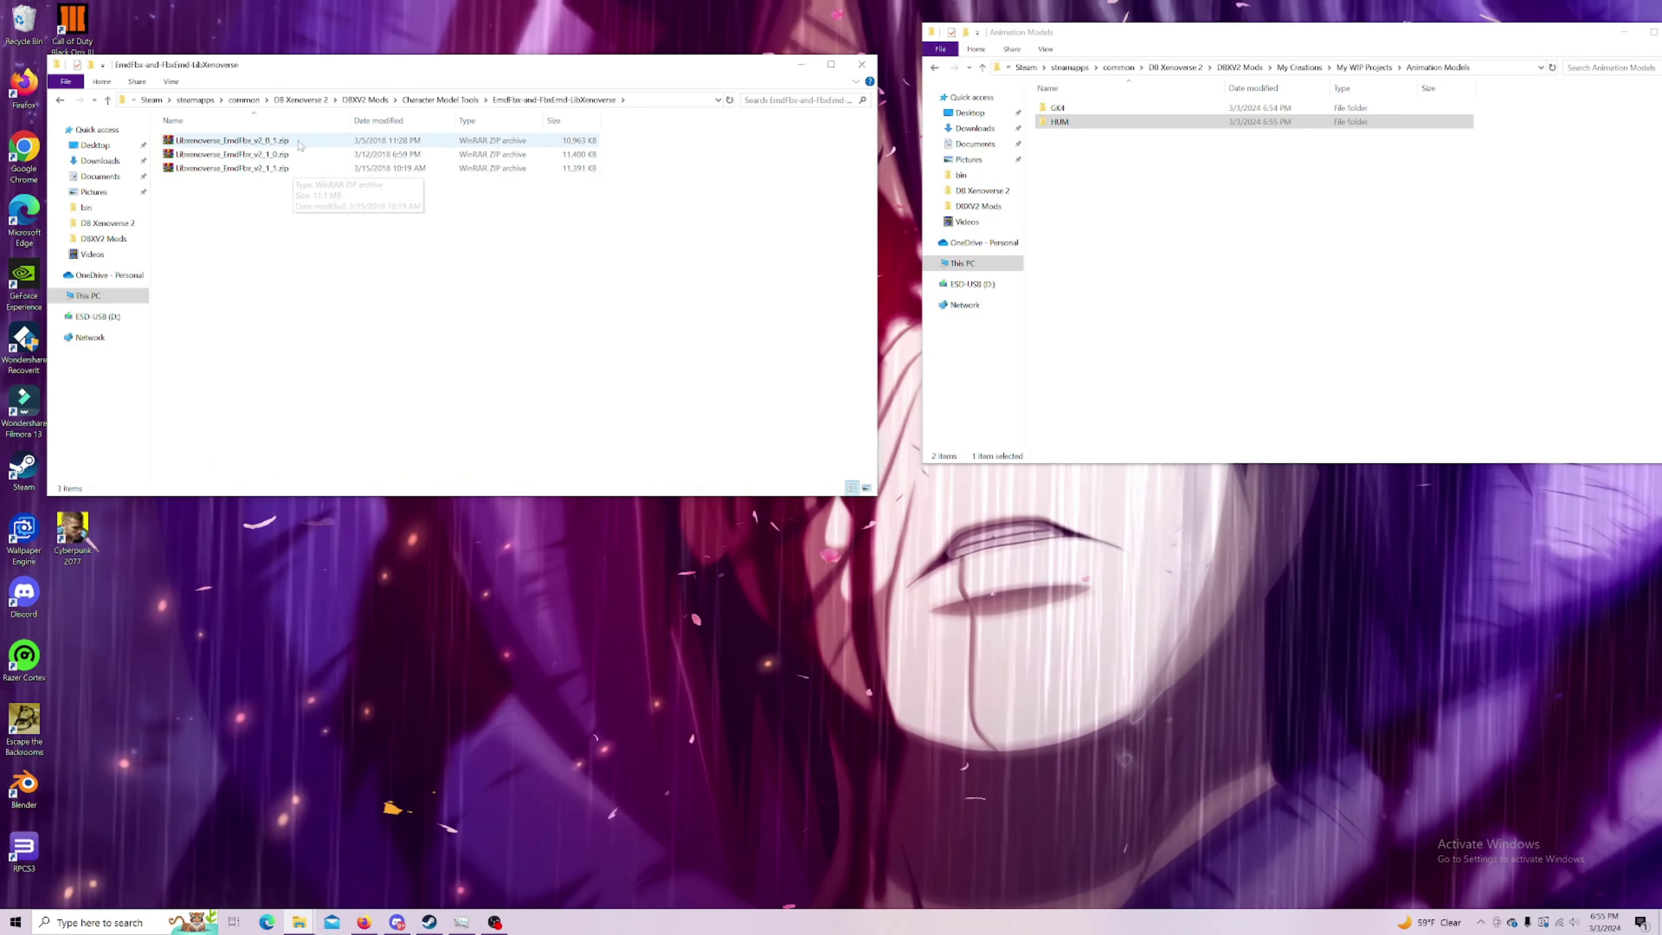
right_click(268, 172)
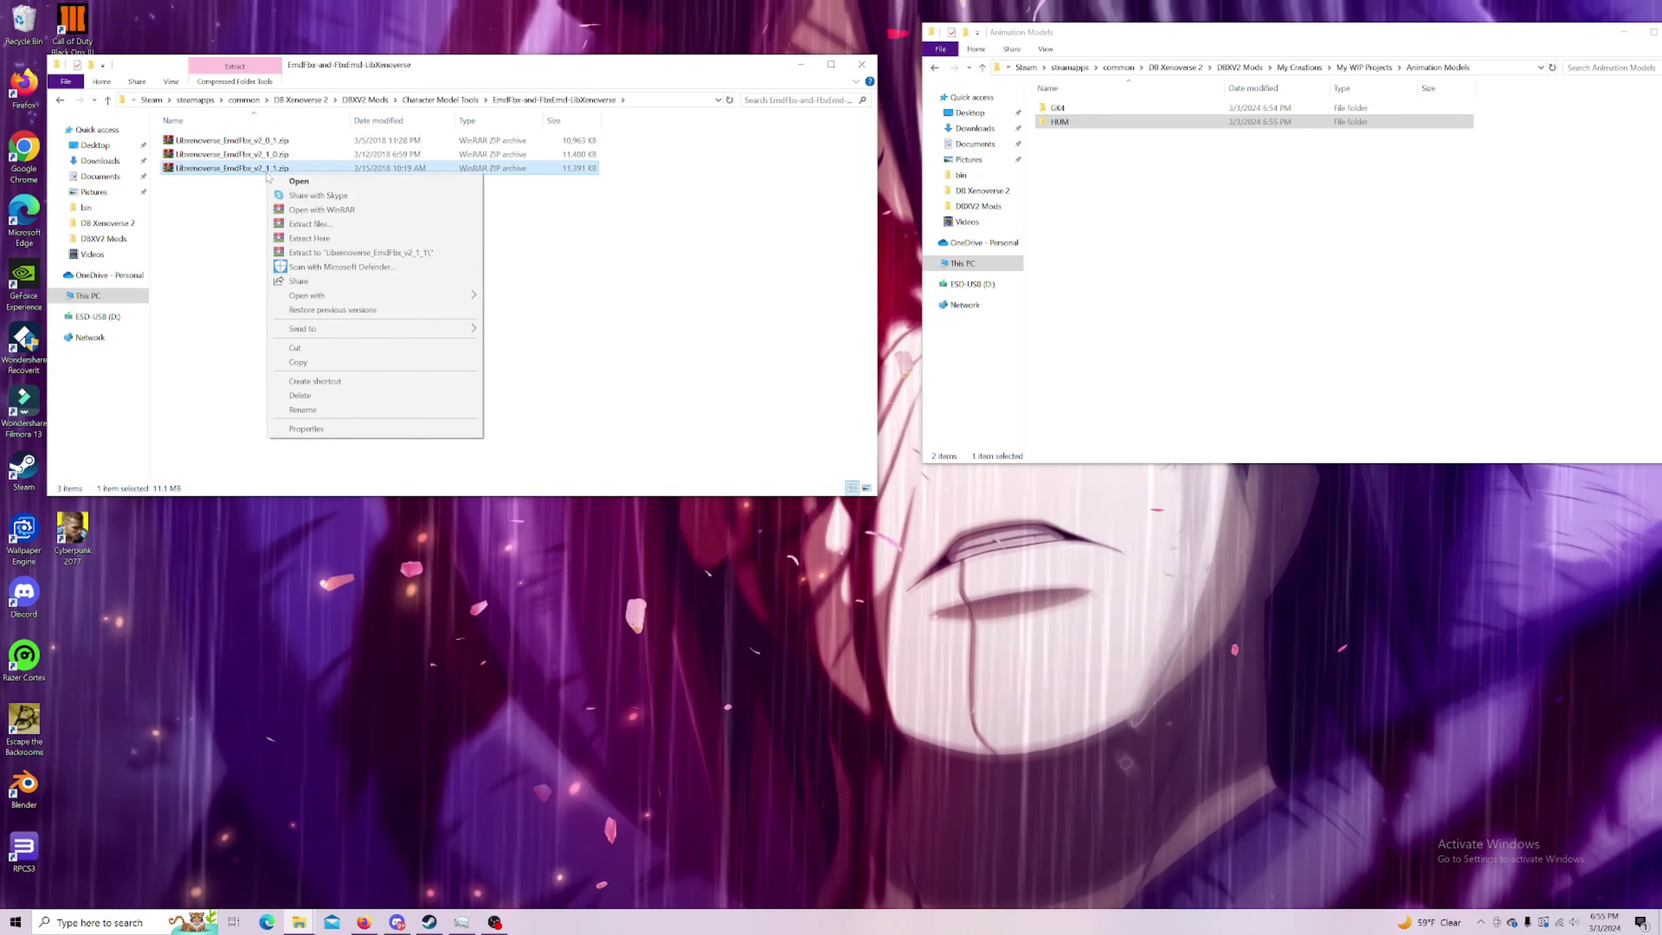
left_click(310, 253)
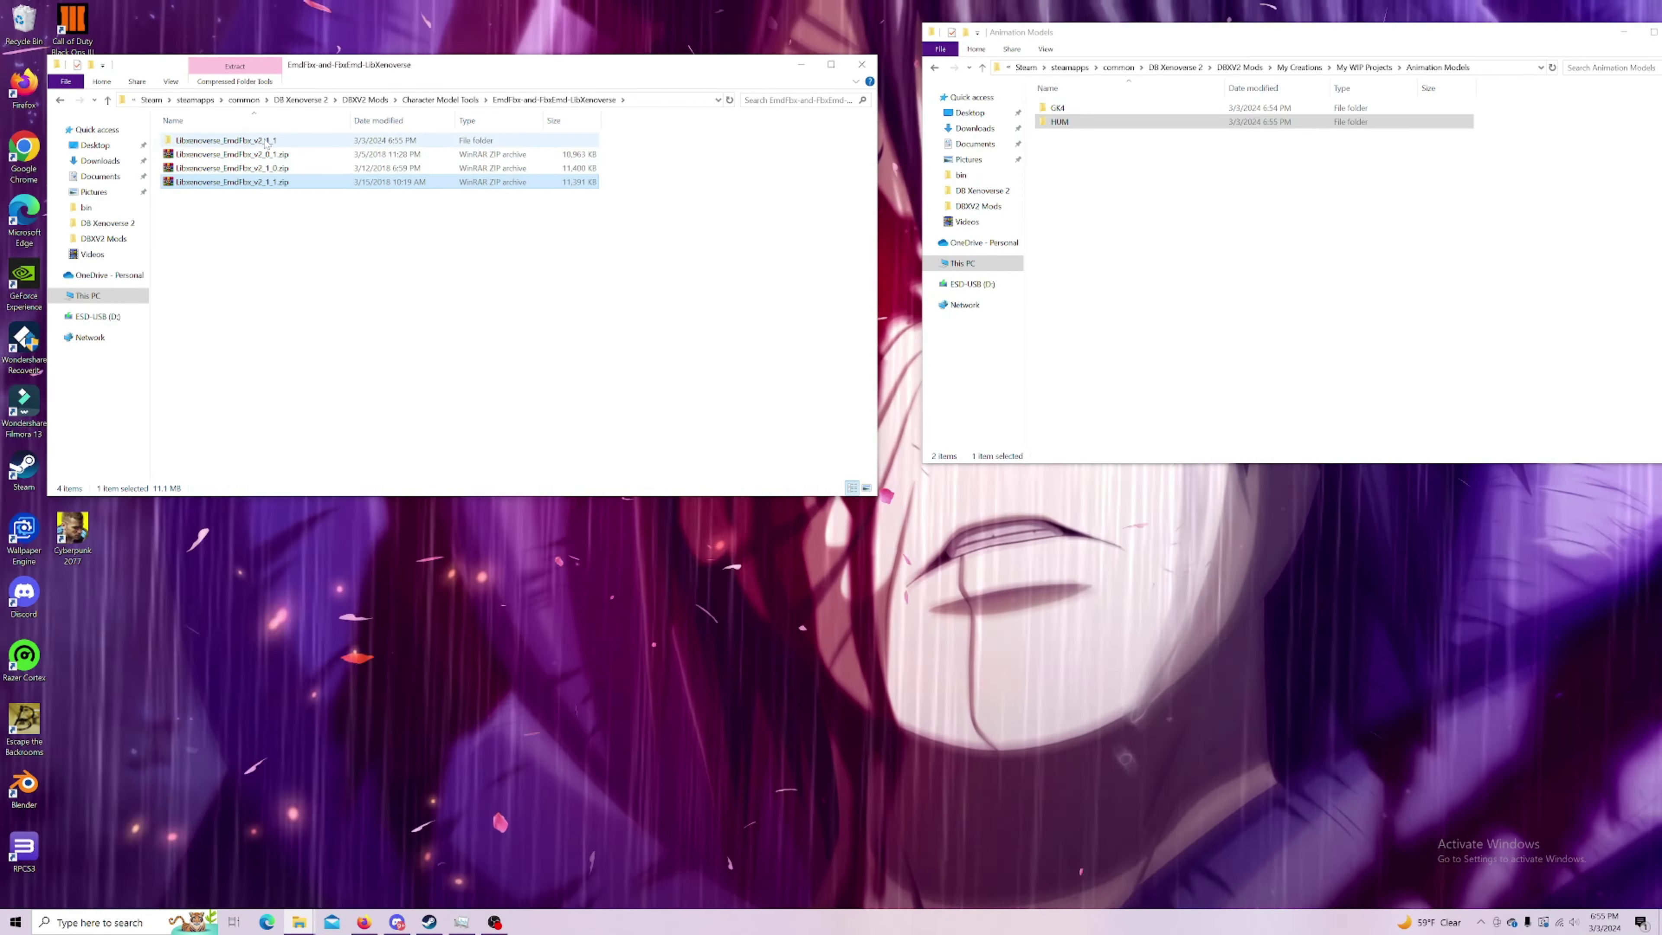
double_click(267, 141)
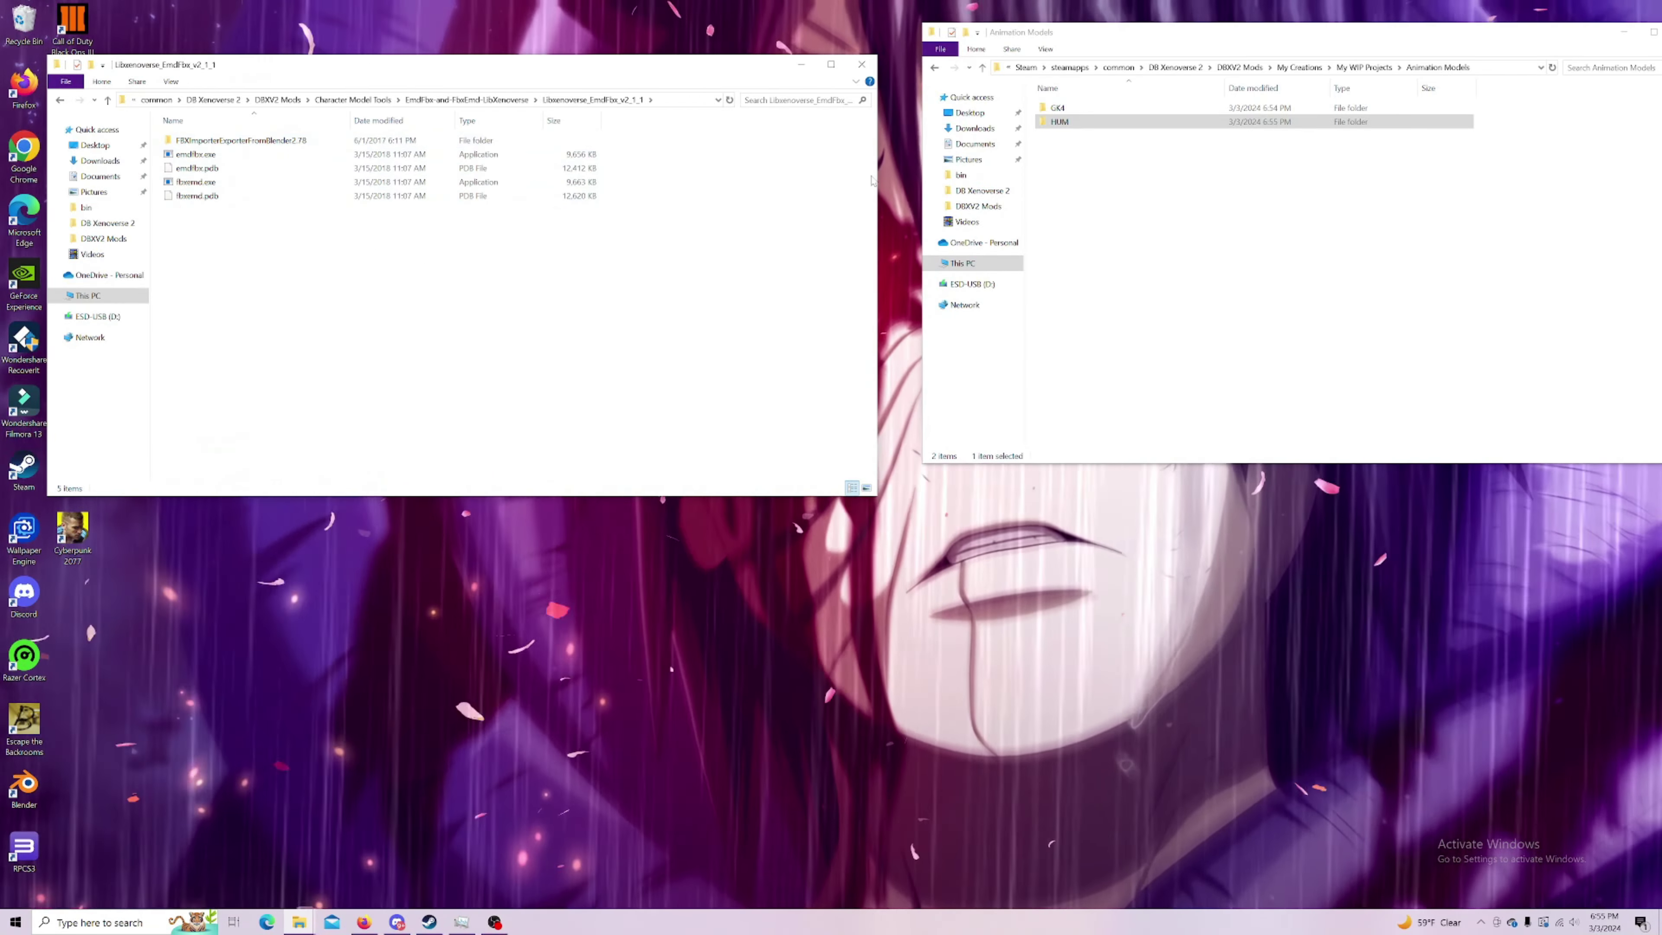
Step: Open the GK4 folder in Animation Models and create a new folder inside it named "animation model"
left_click(1082, 112)
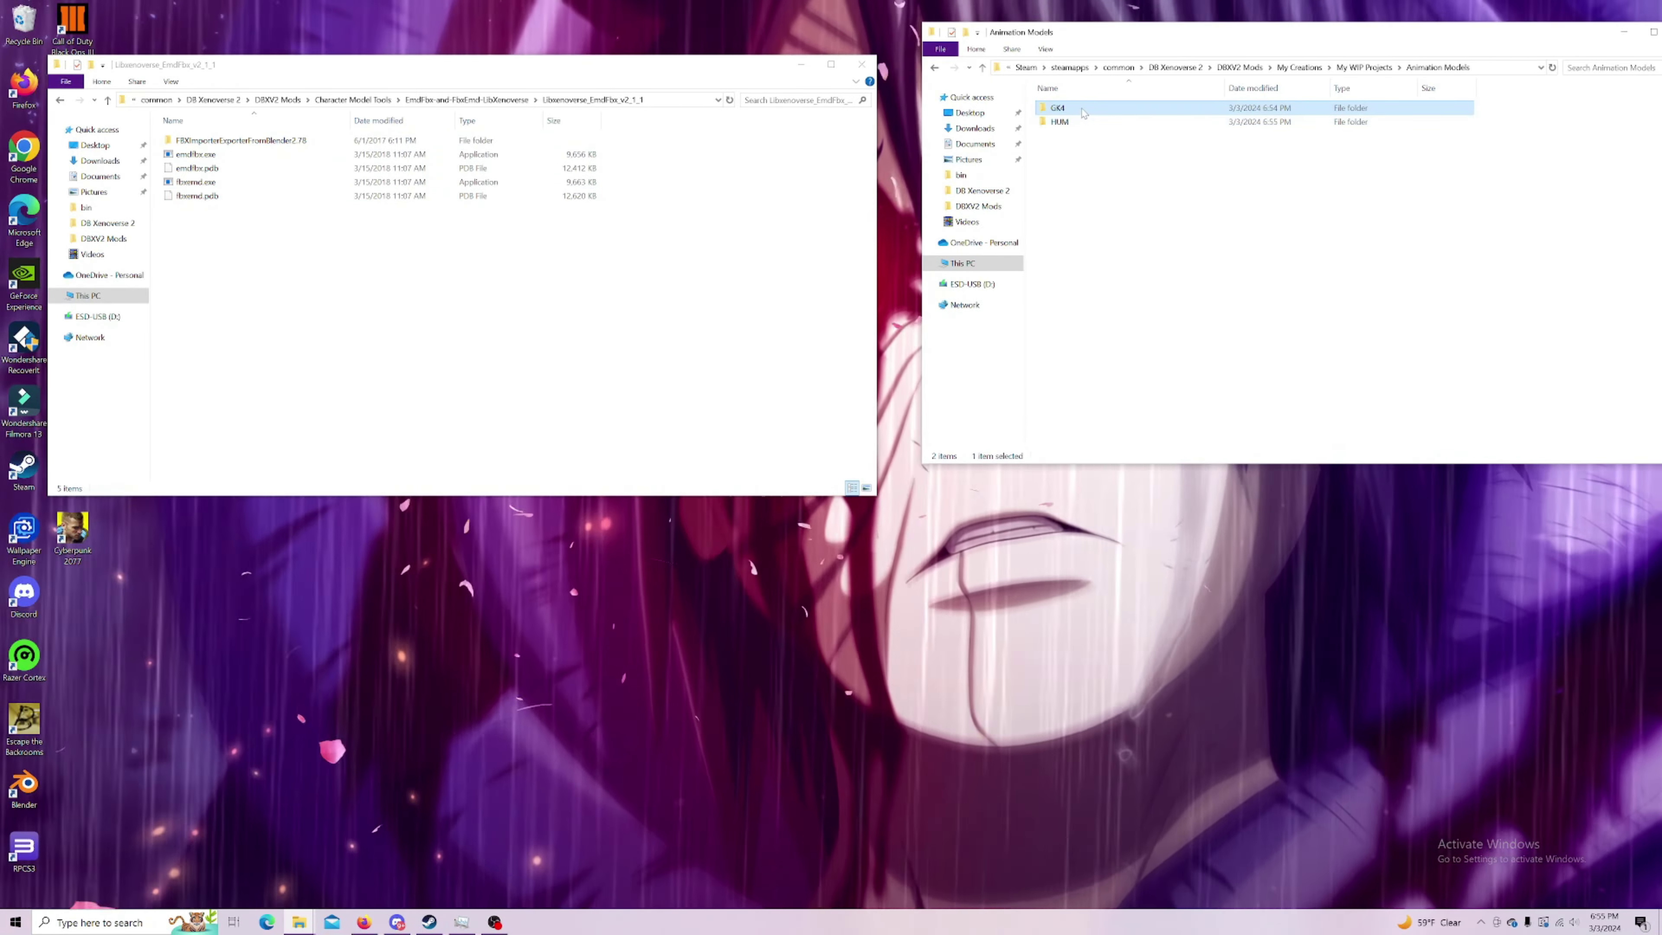
double_click(1083, 111)
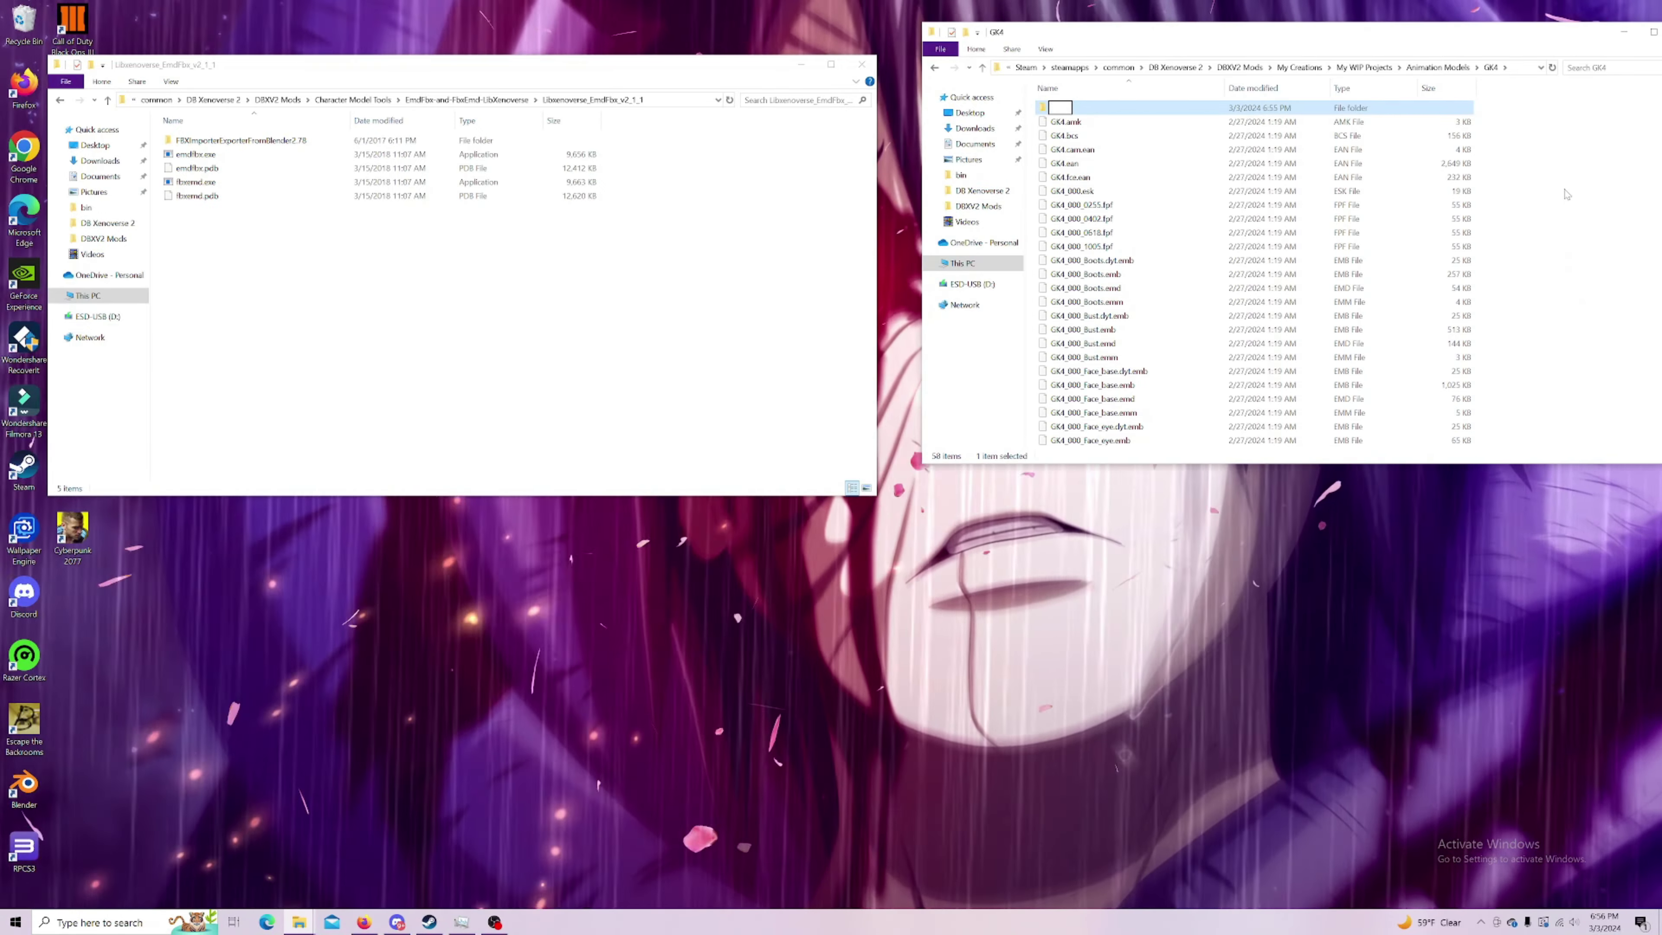
type("anima")
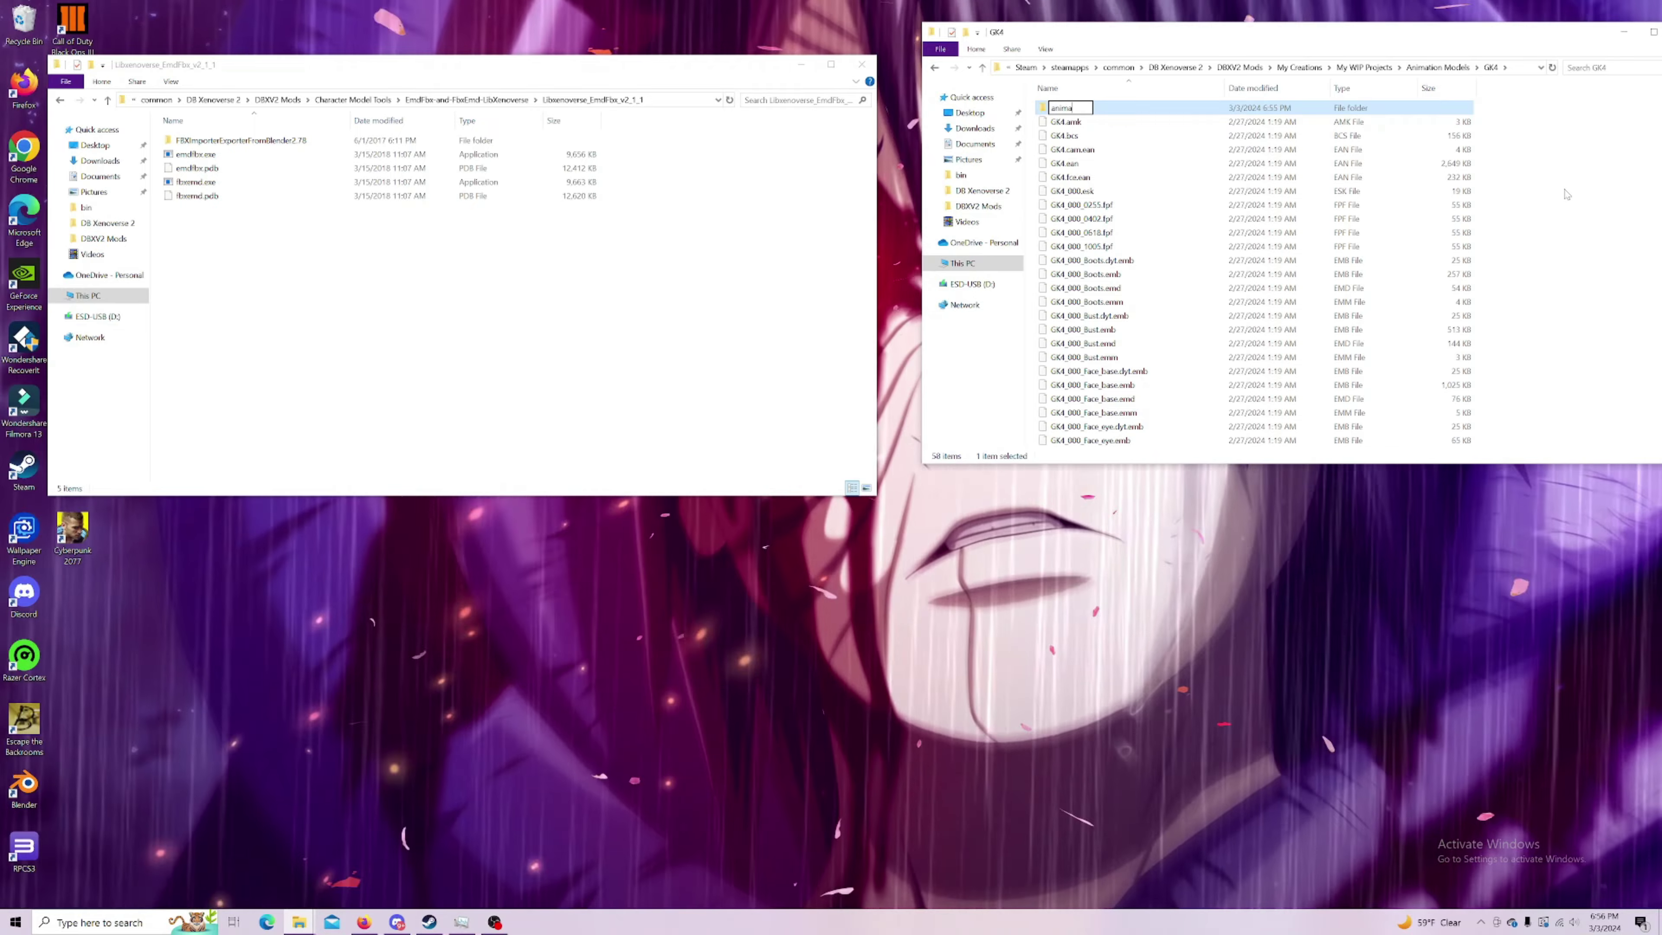
type("tion model")
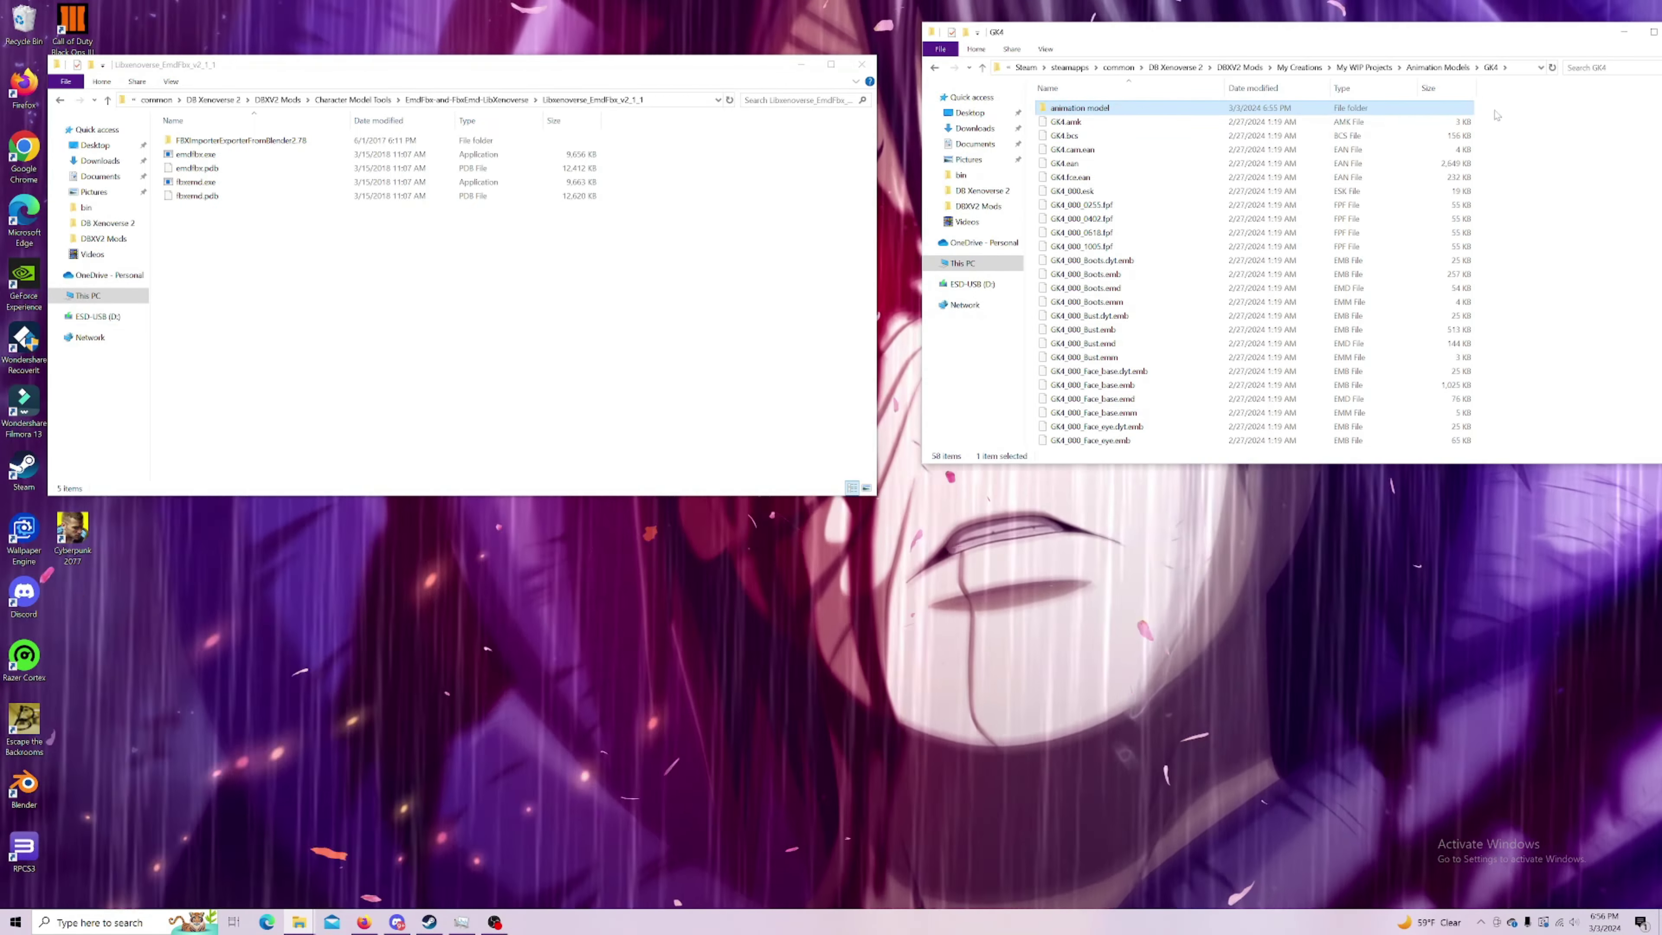
Step: Capitalize the new folder's name in GK4 so it reads "Animation Model"
left_click(1106, 109)
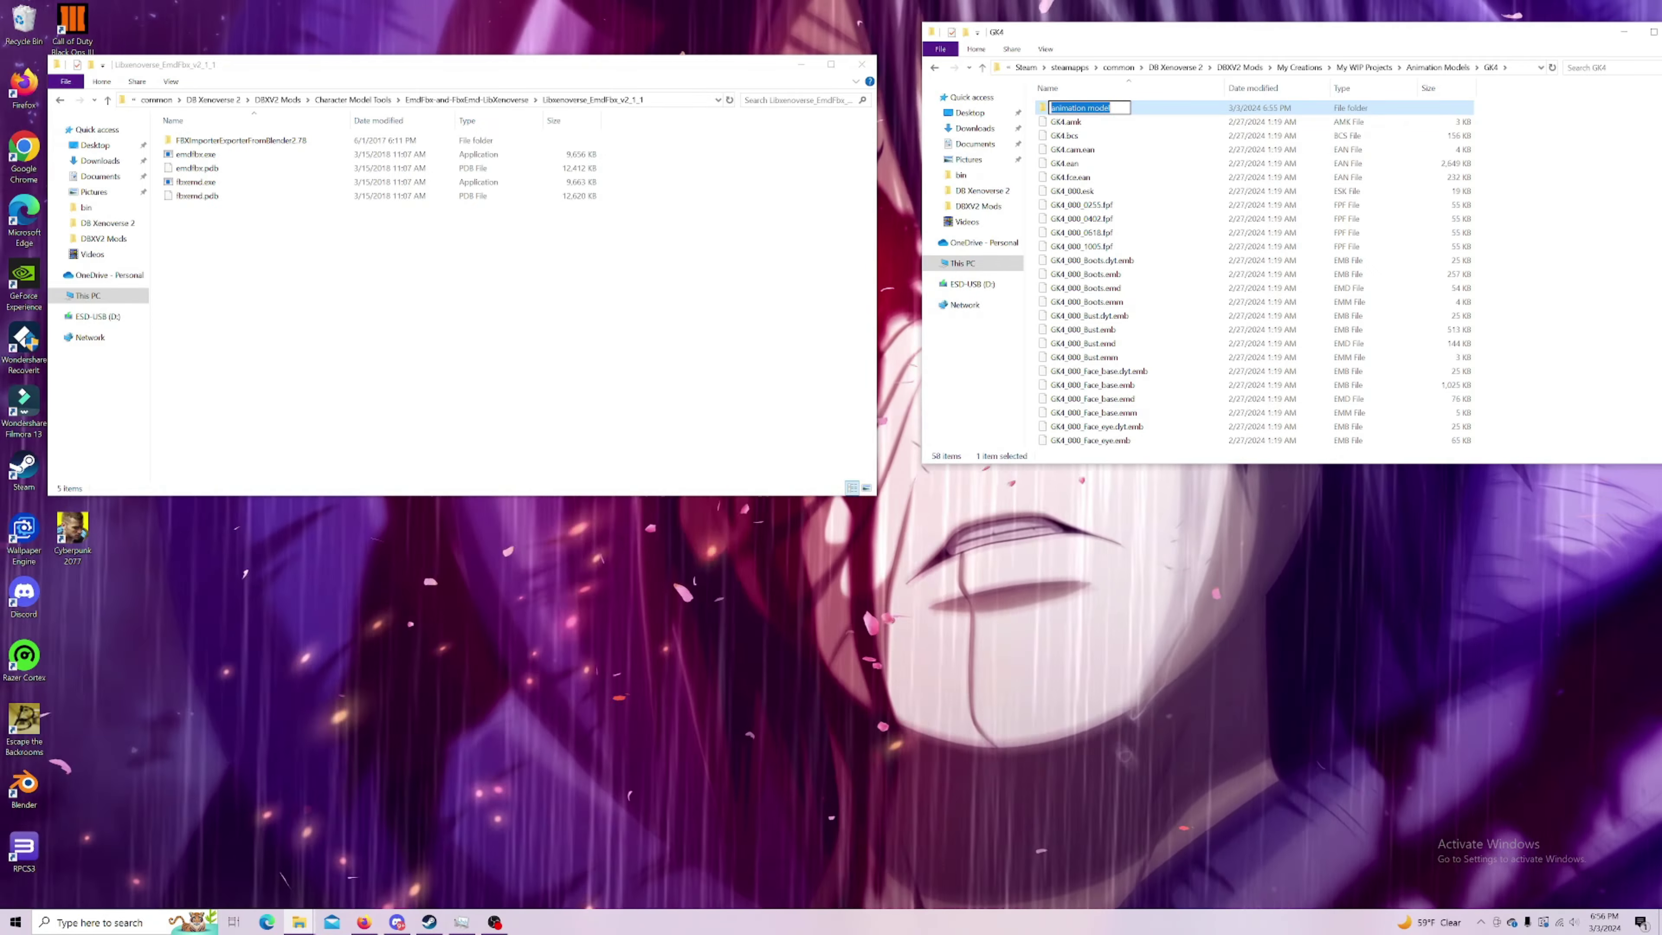
left_click(1083, 107)
key("Home")
key("Delete")
type("A")
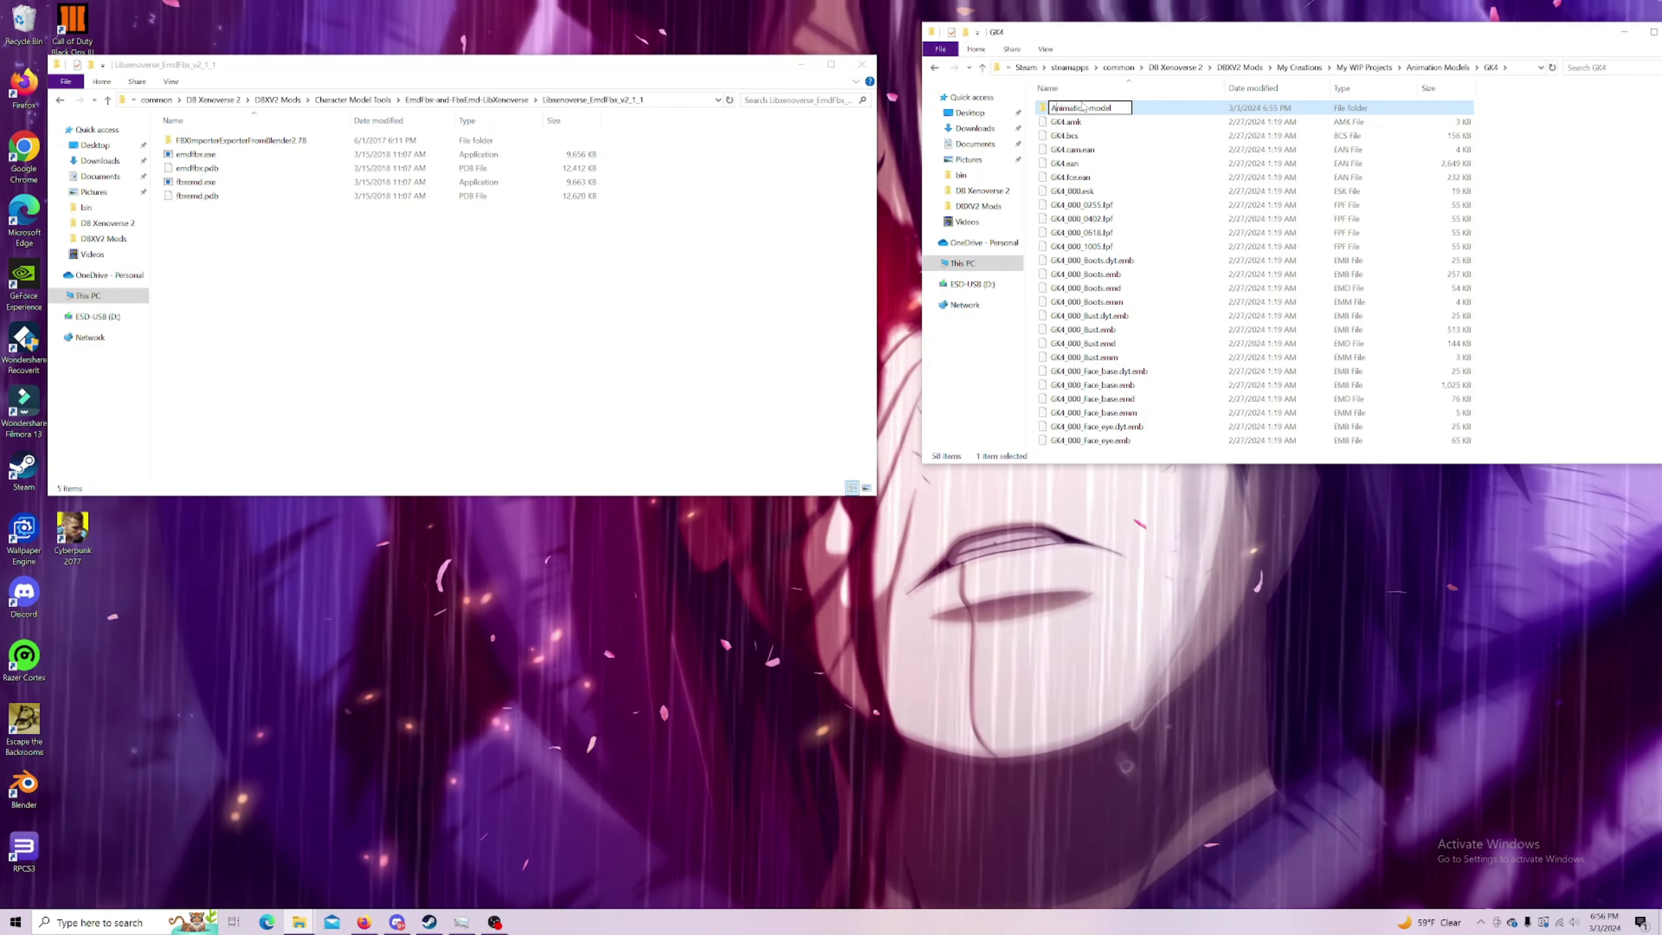
left_click(1084, 107)
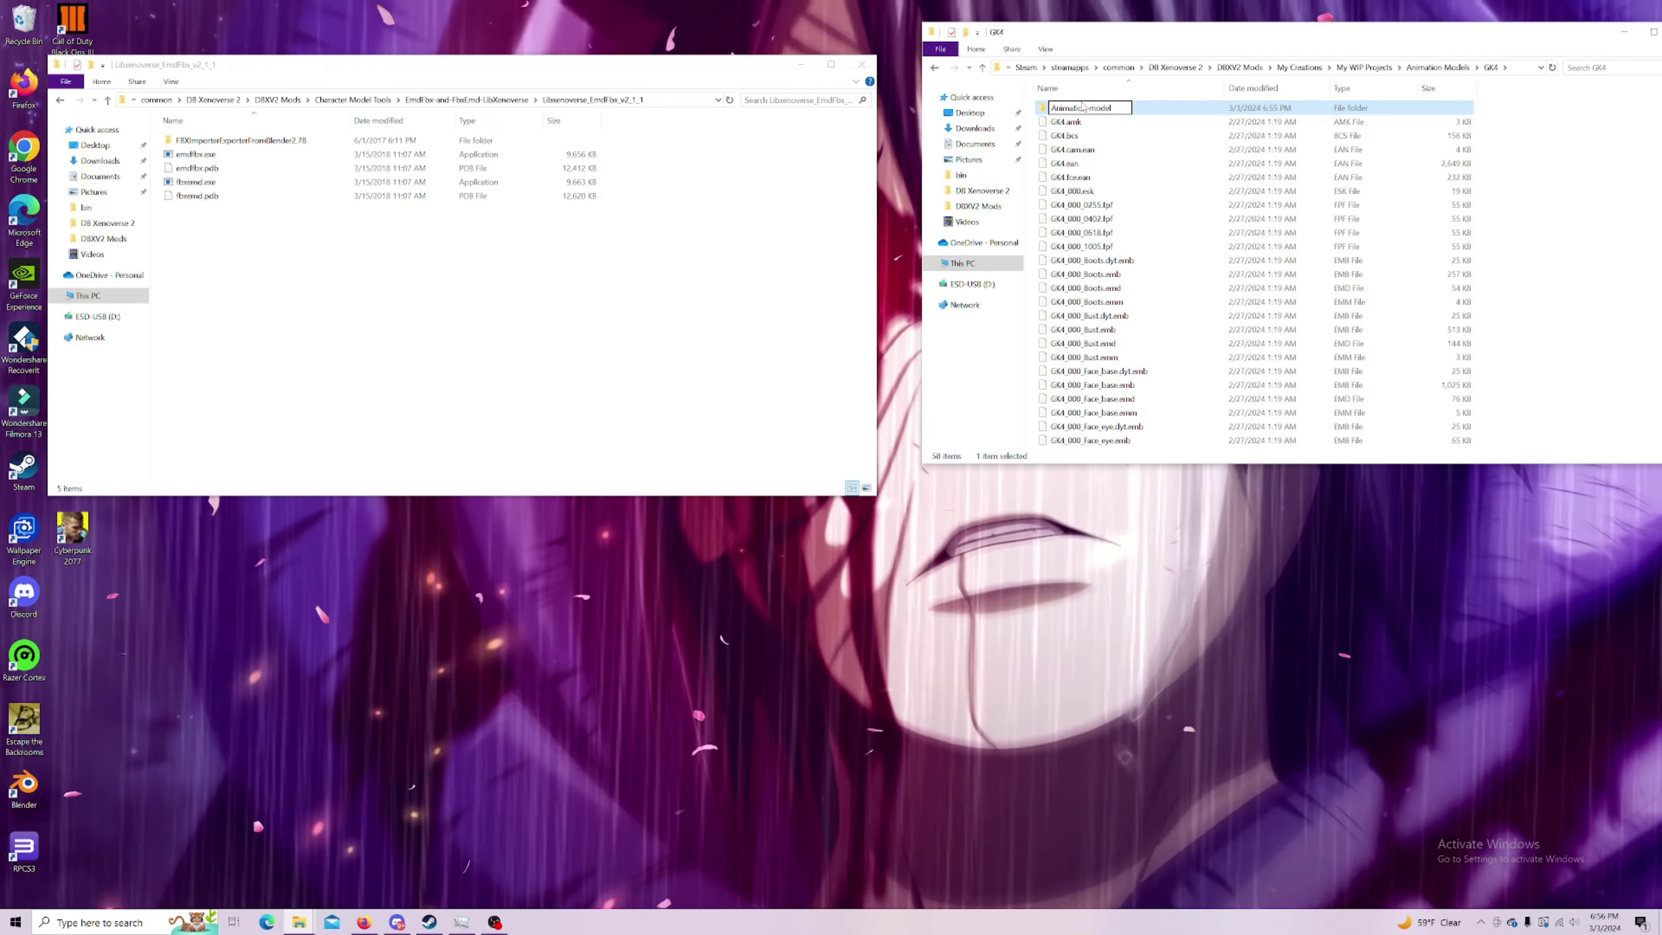
key("Delete")
type("M")
key("Return")
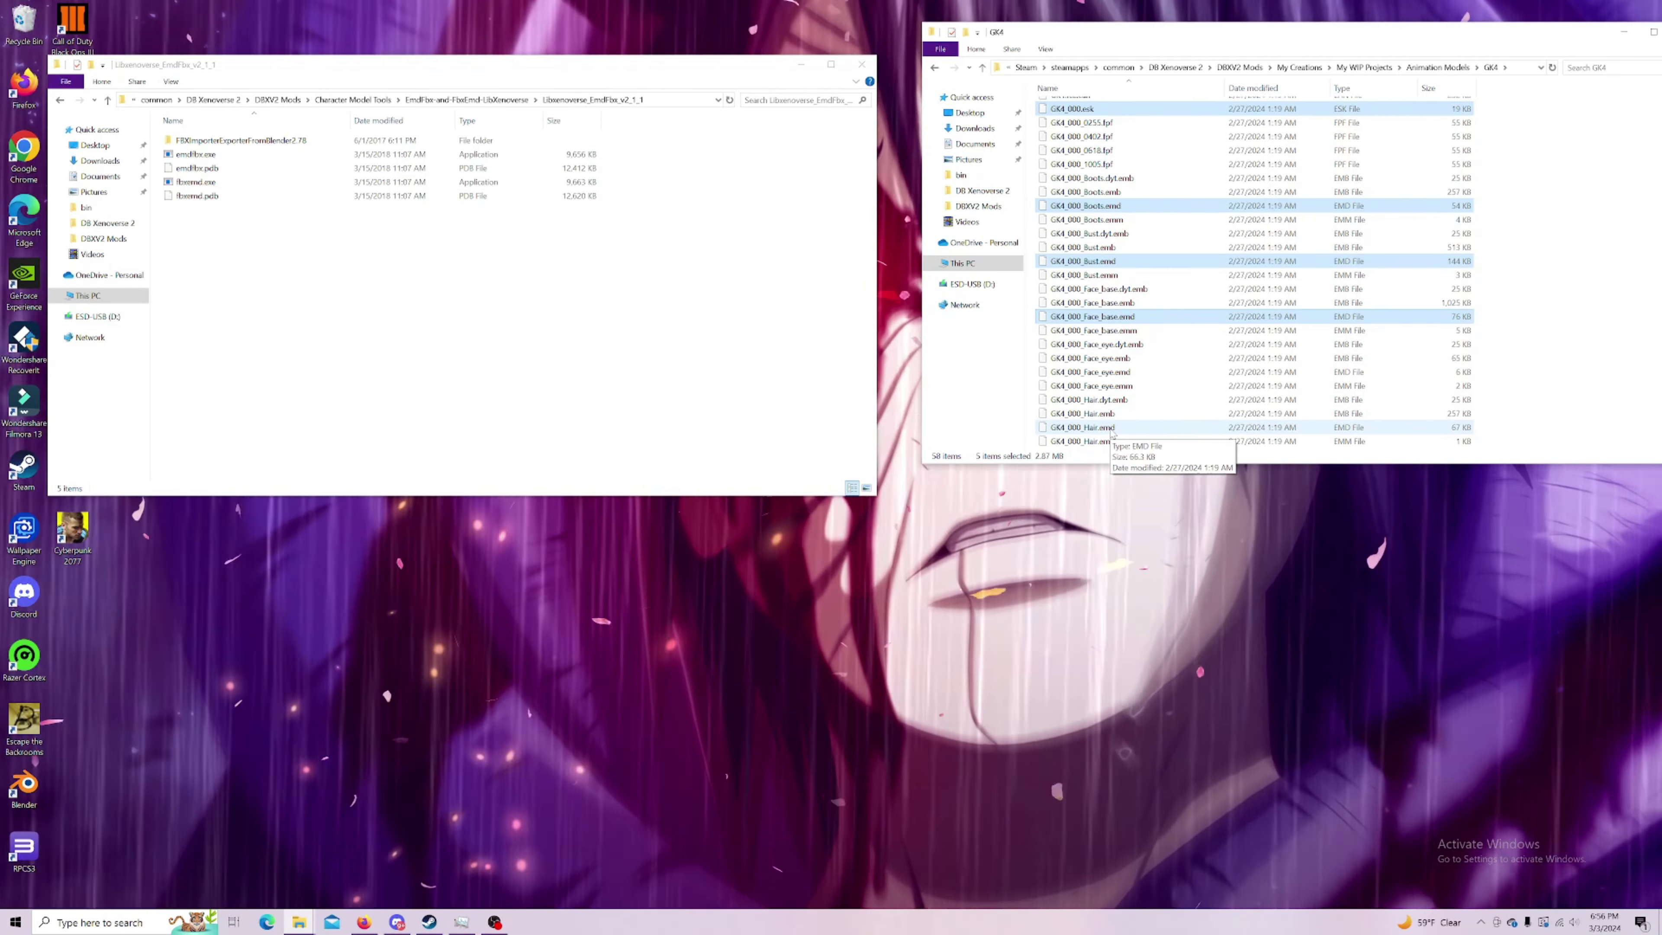
Step: Add the GK4_000 Hair, Pants and Rist EMD files to the current selection and copy all selected files
scroll(1098, 438, "down", 1)
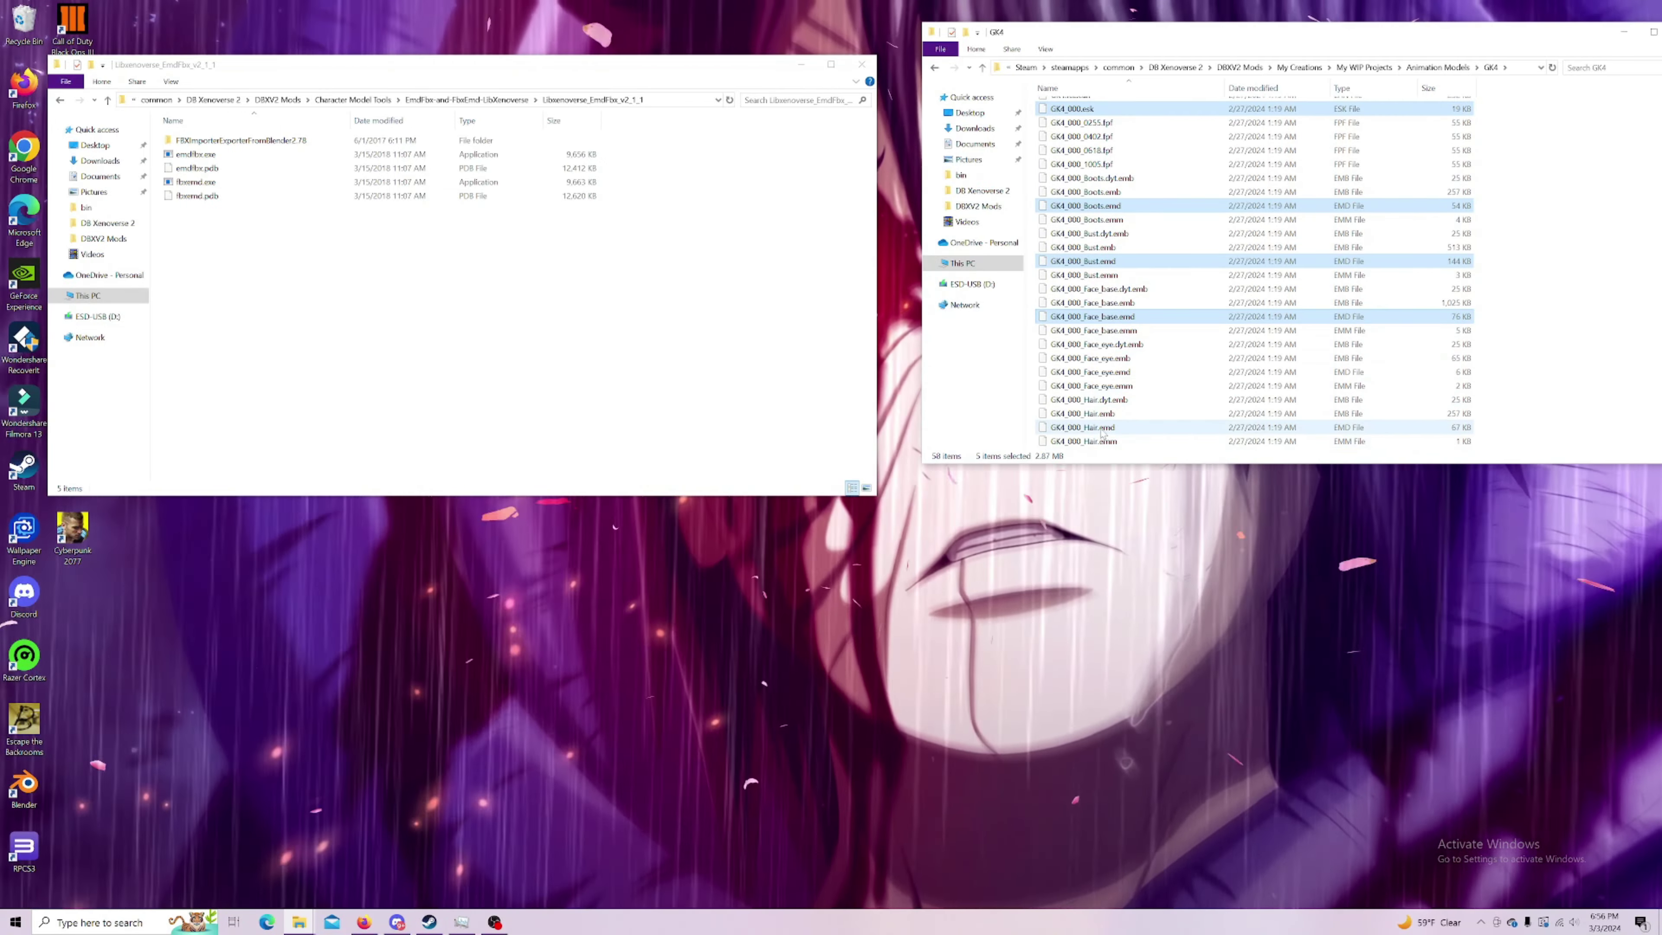
left_click(1160, 411, "ctrl")
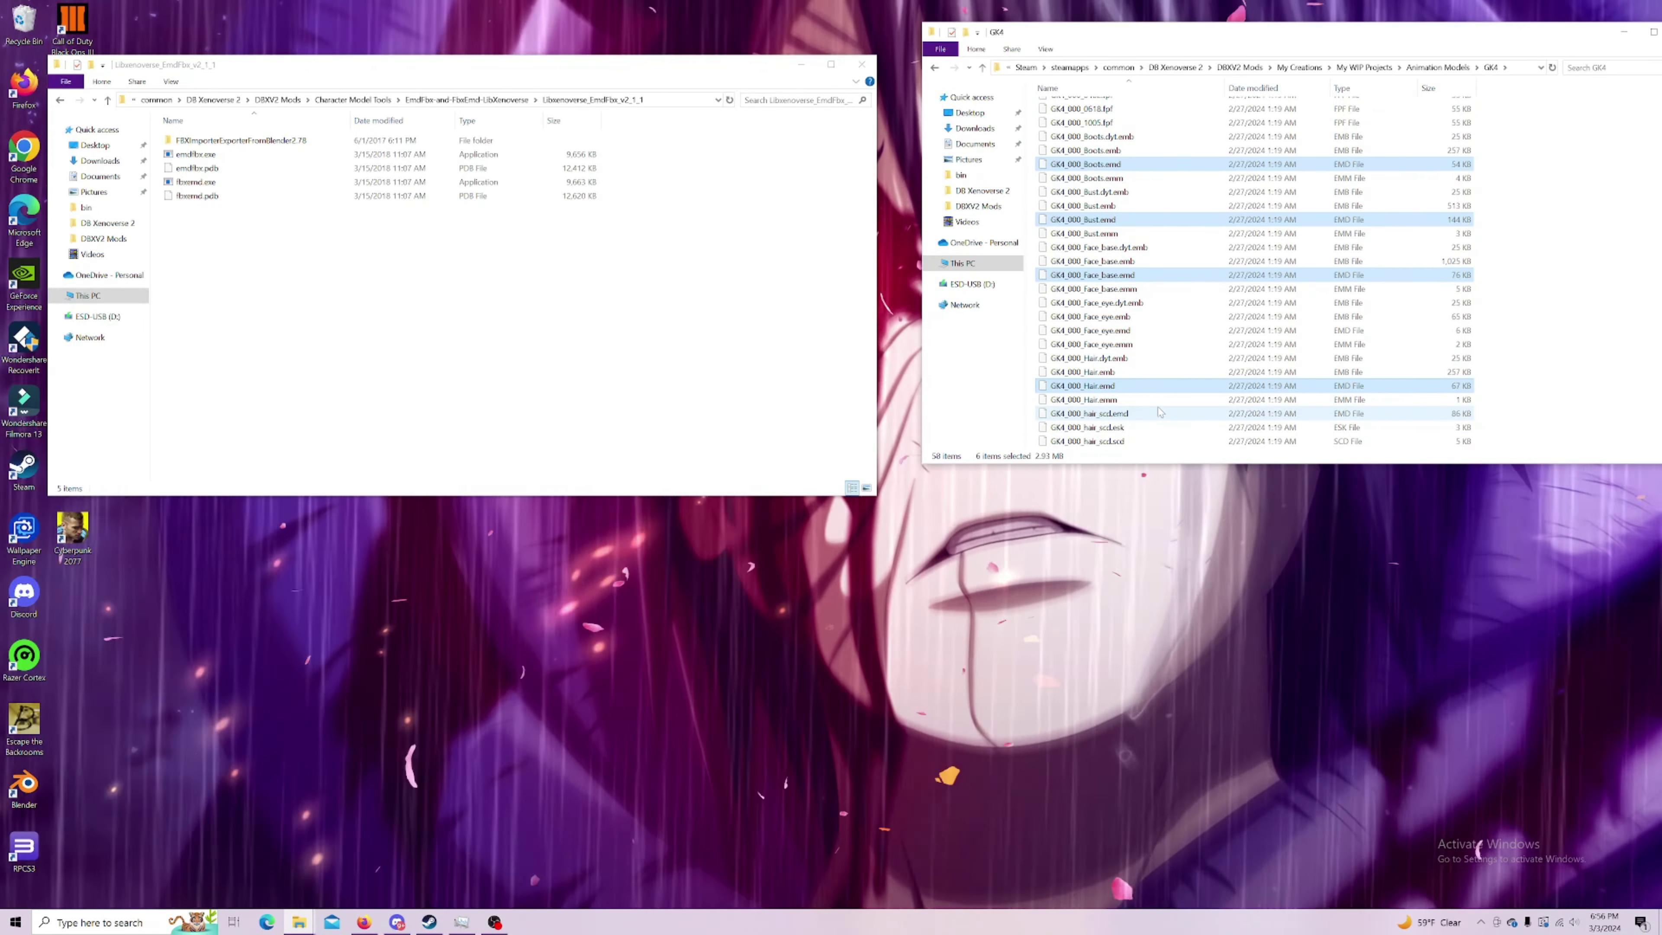
scroll(1104, 408, "down", 2)
scroll(1104, 407, "down", 1)
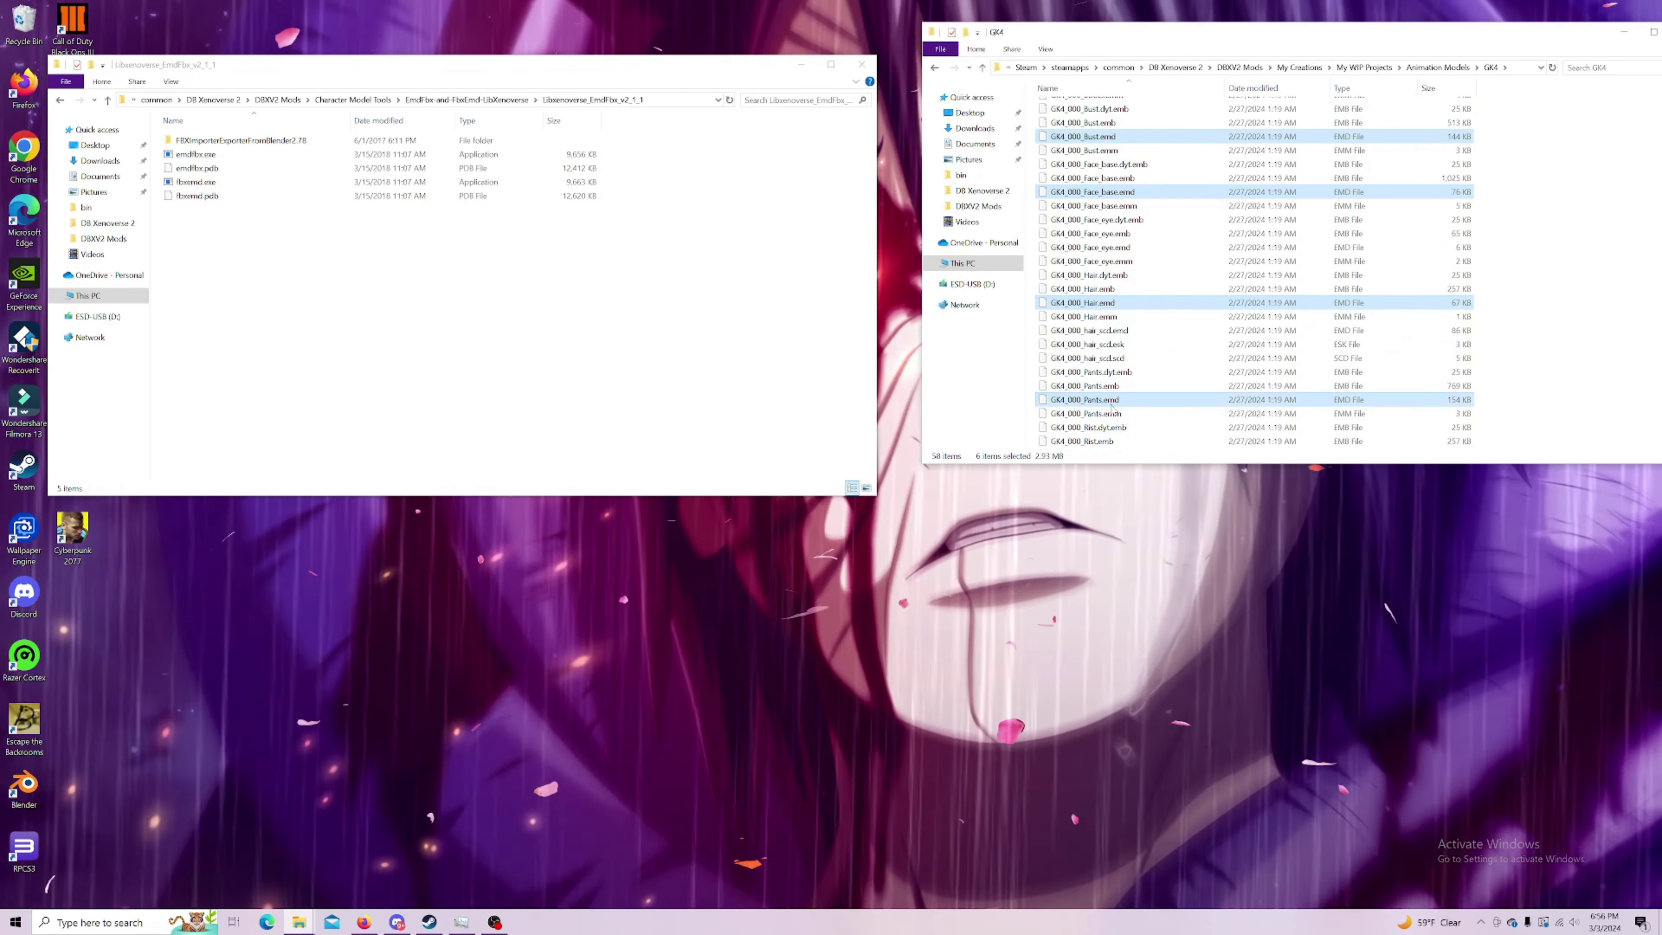
left_click(1106, 415, "ctrl")
left_click(1106, 414, "ctrl")
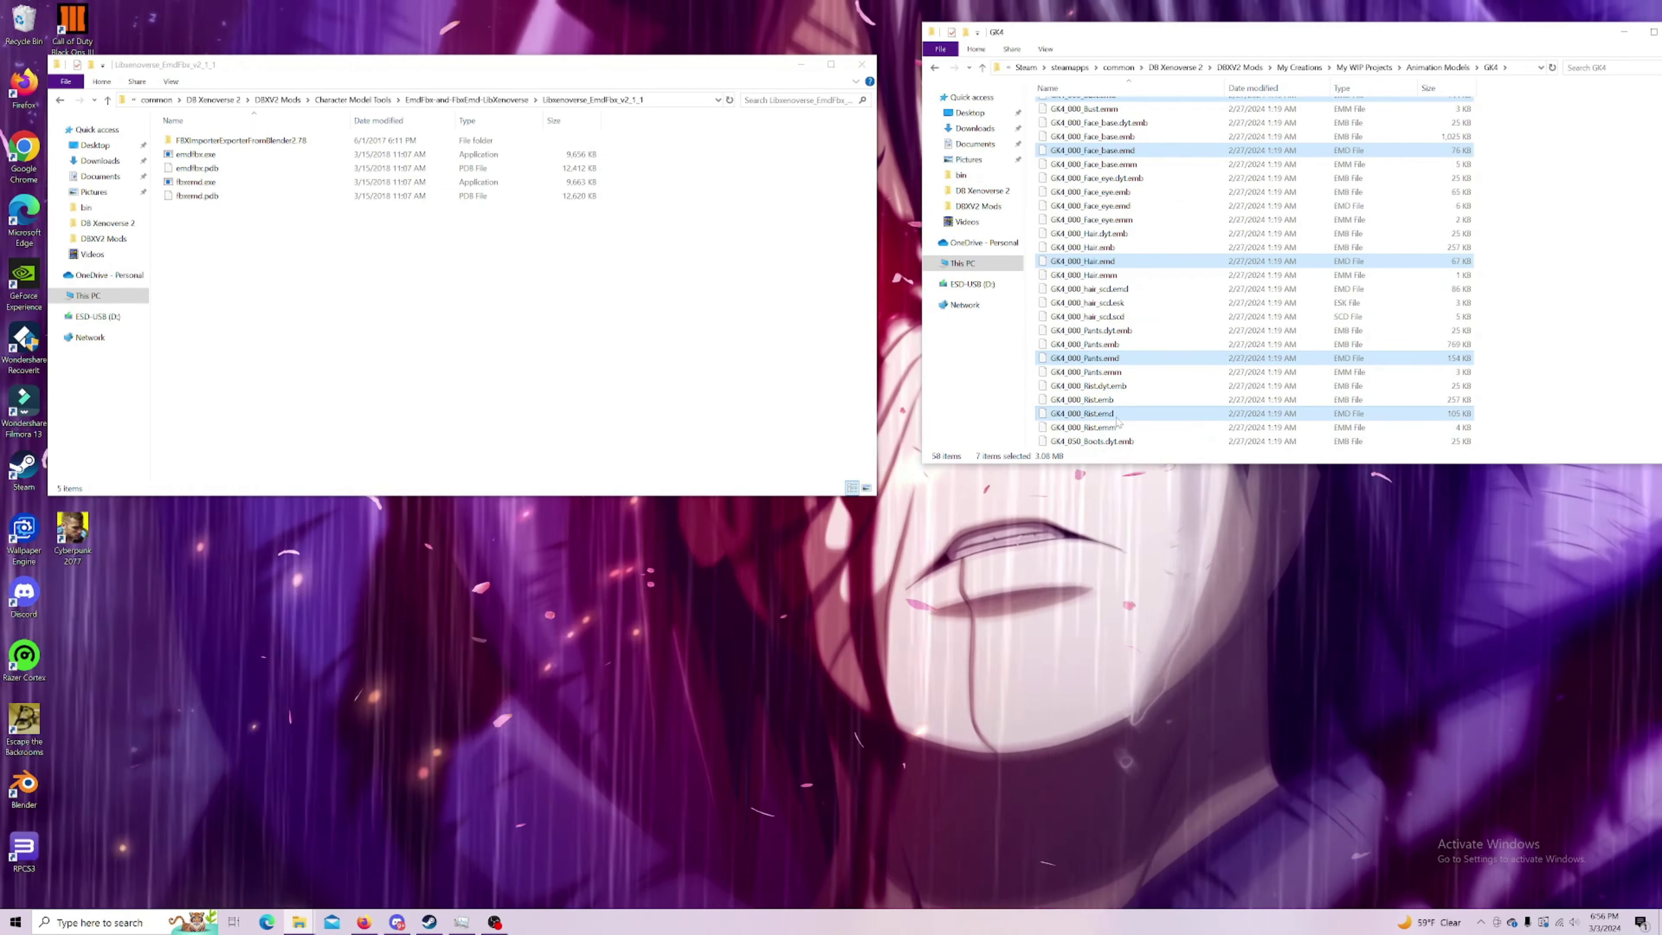
scroll(1113, 419, "down", 1)
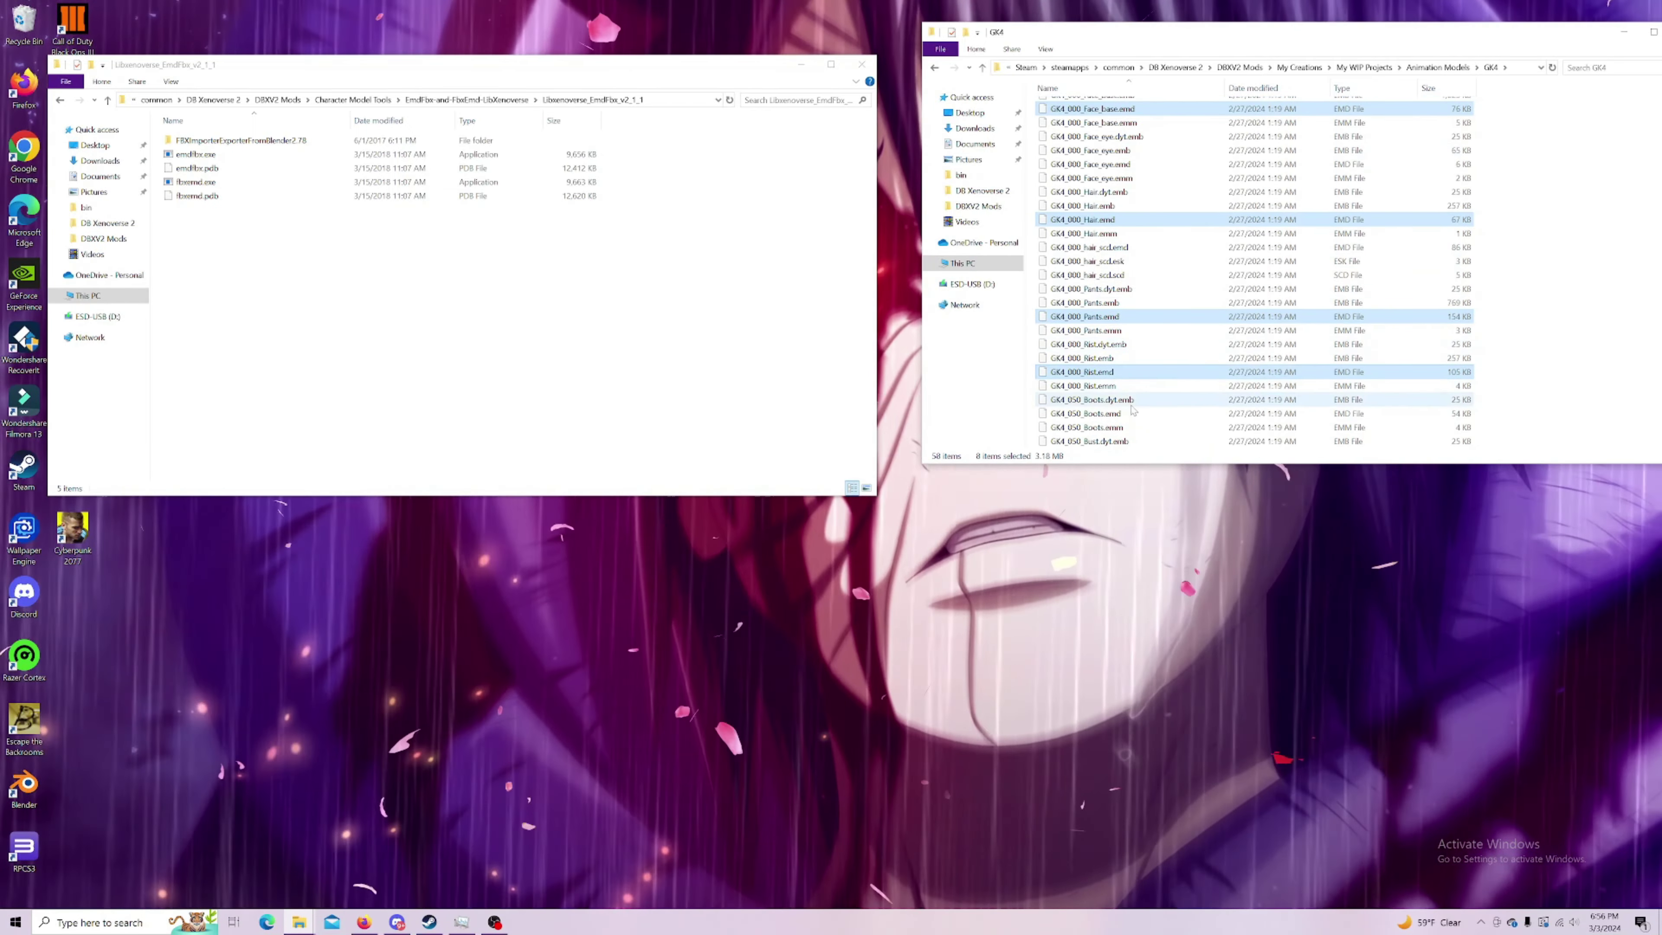
scroll(1093, 314, "down", 2)
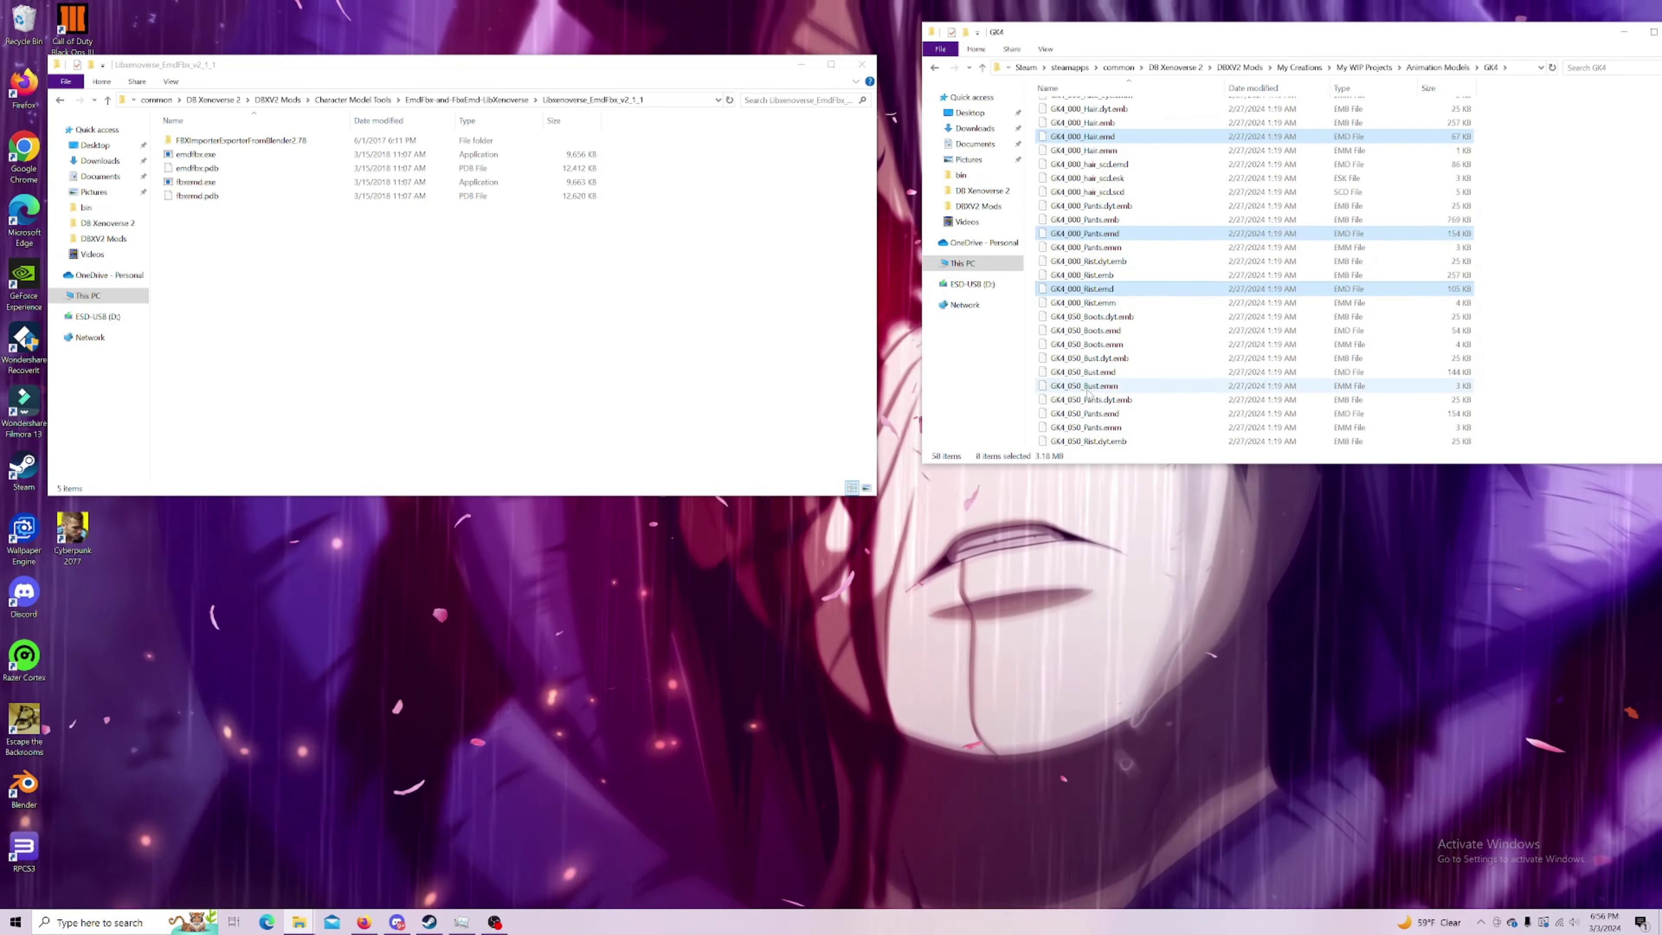
scroll(1093, 383, "down", 2)
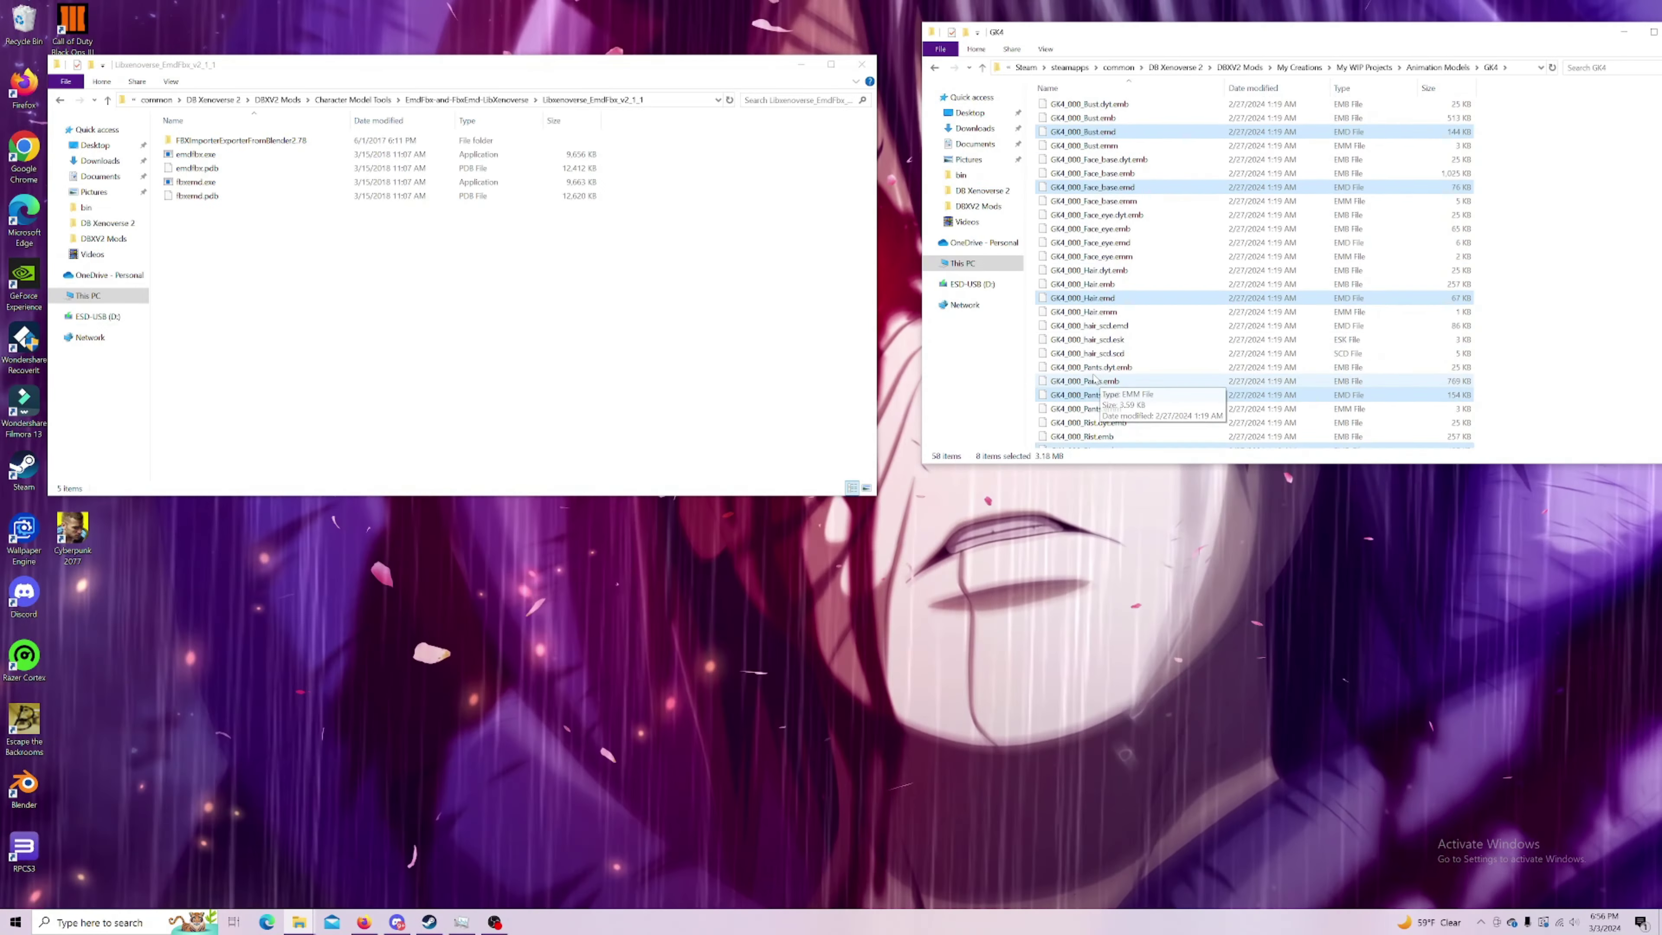
scroll(1093, 262, "up", 10)
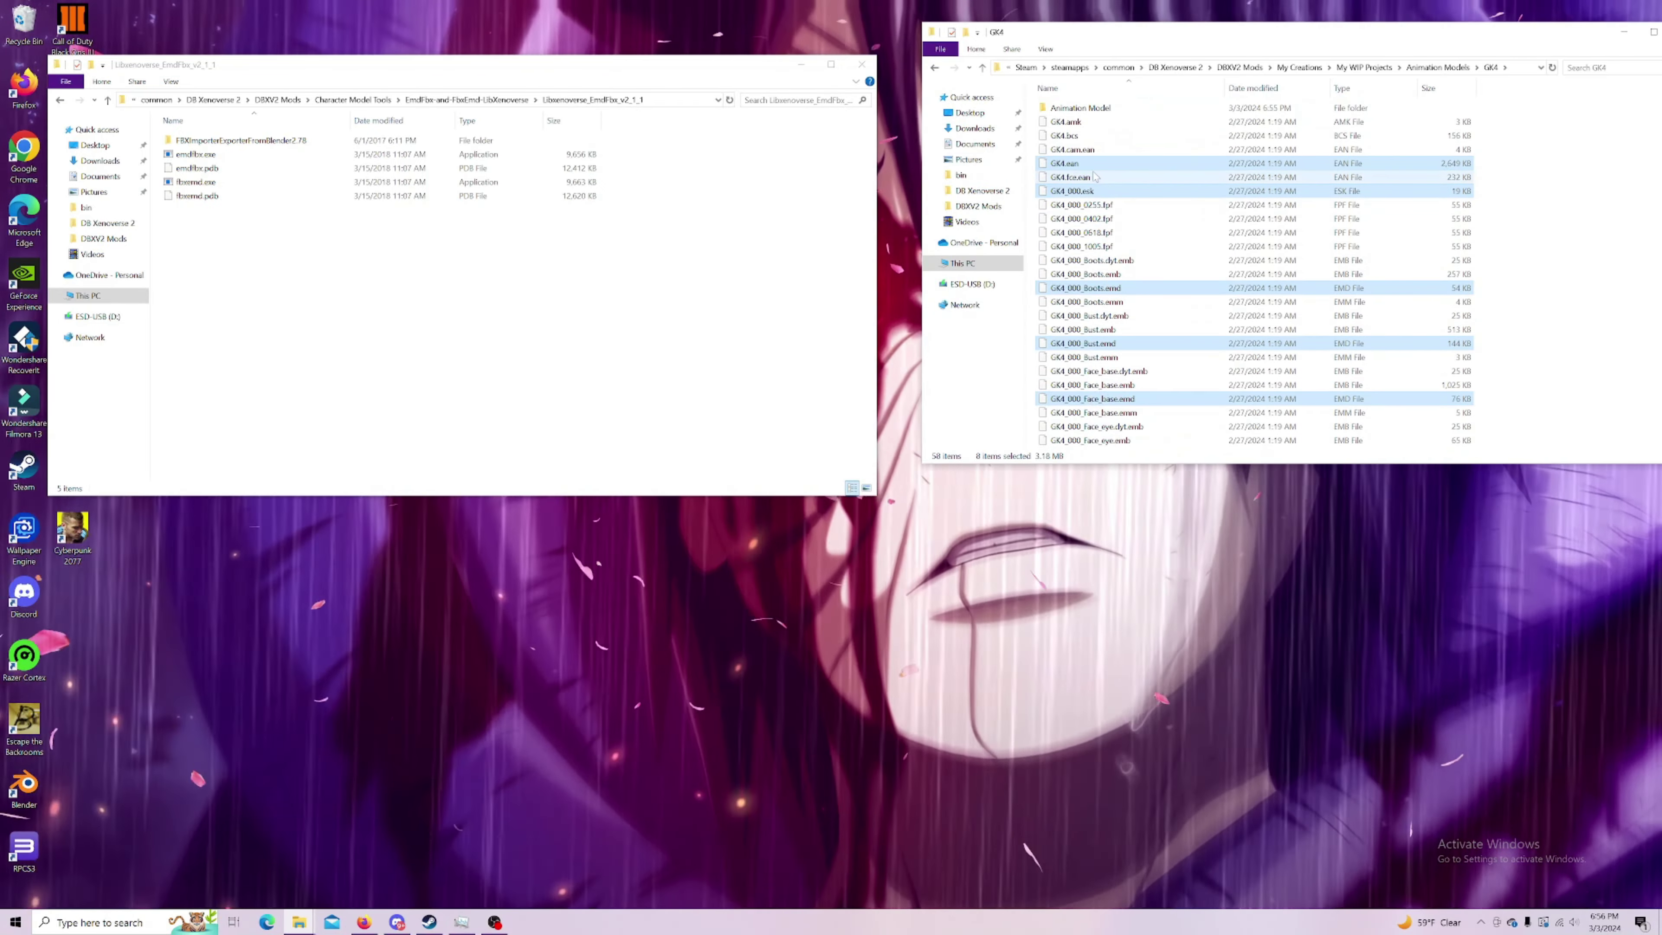
right_click(1085, 168)
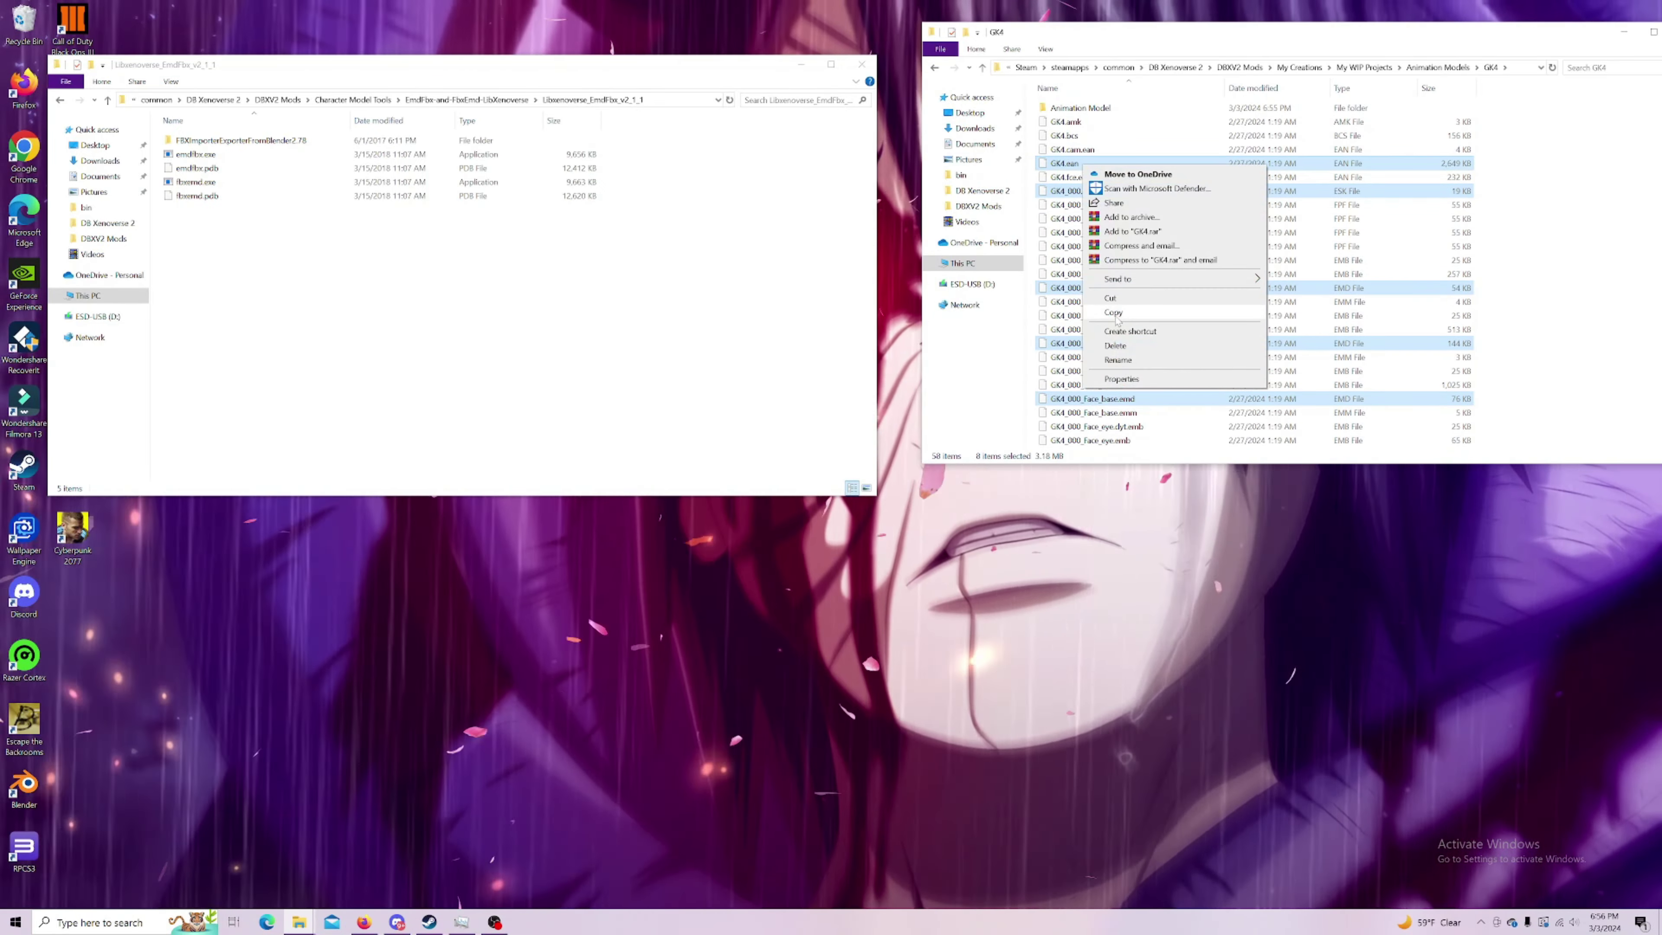
key("Escape")
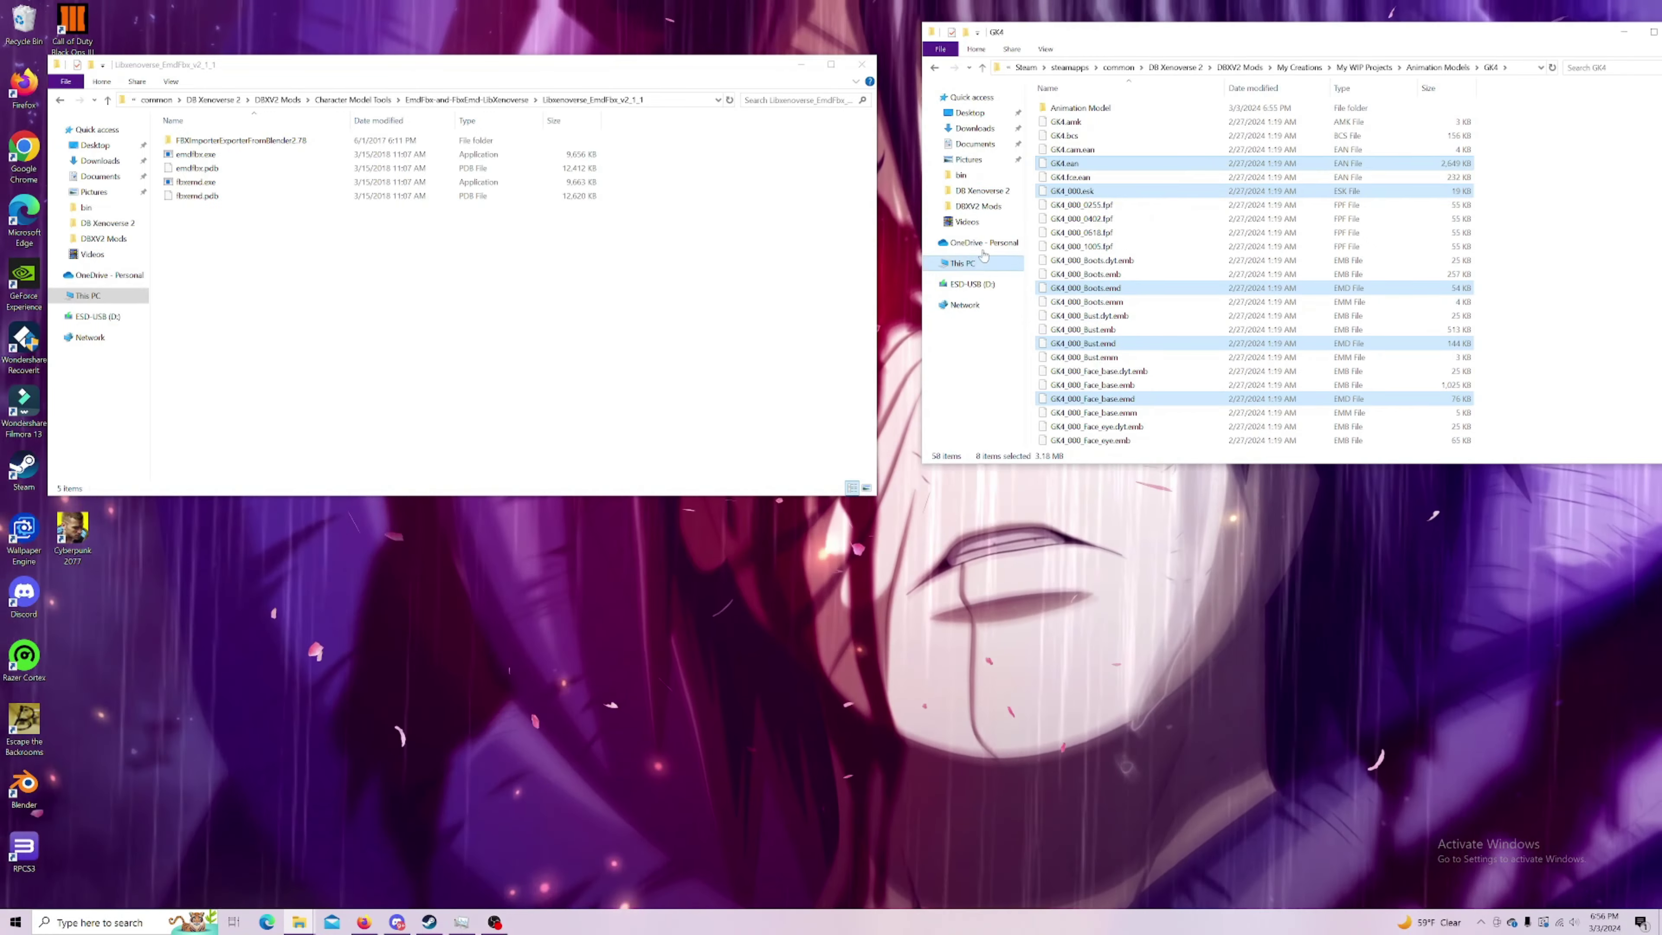
Step: Paste the copied GK4 files into the Animation Model folder inside GK4
double_click(1080, 107)
right_click(1134, 214)
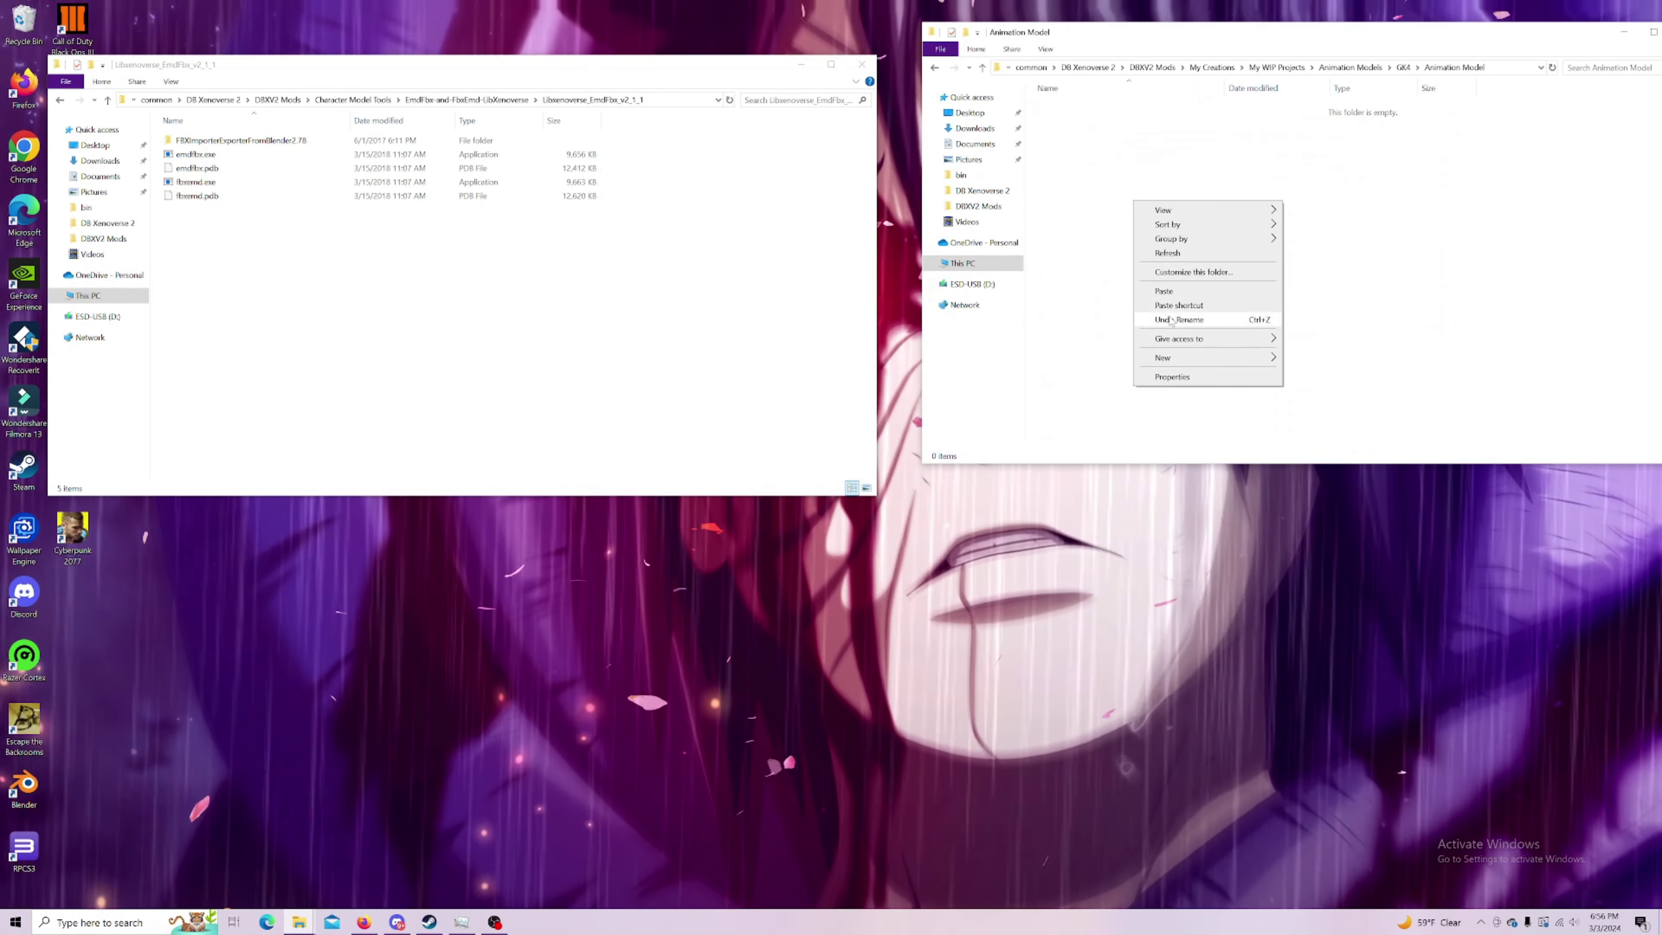
left_click(1164, 291)
left_click(1162, 260)
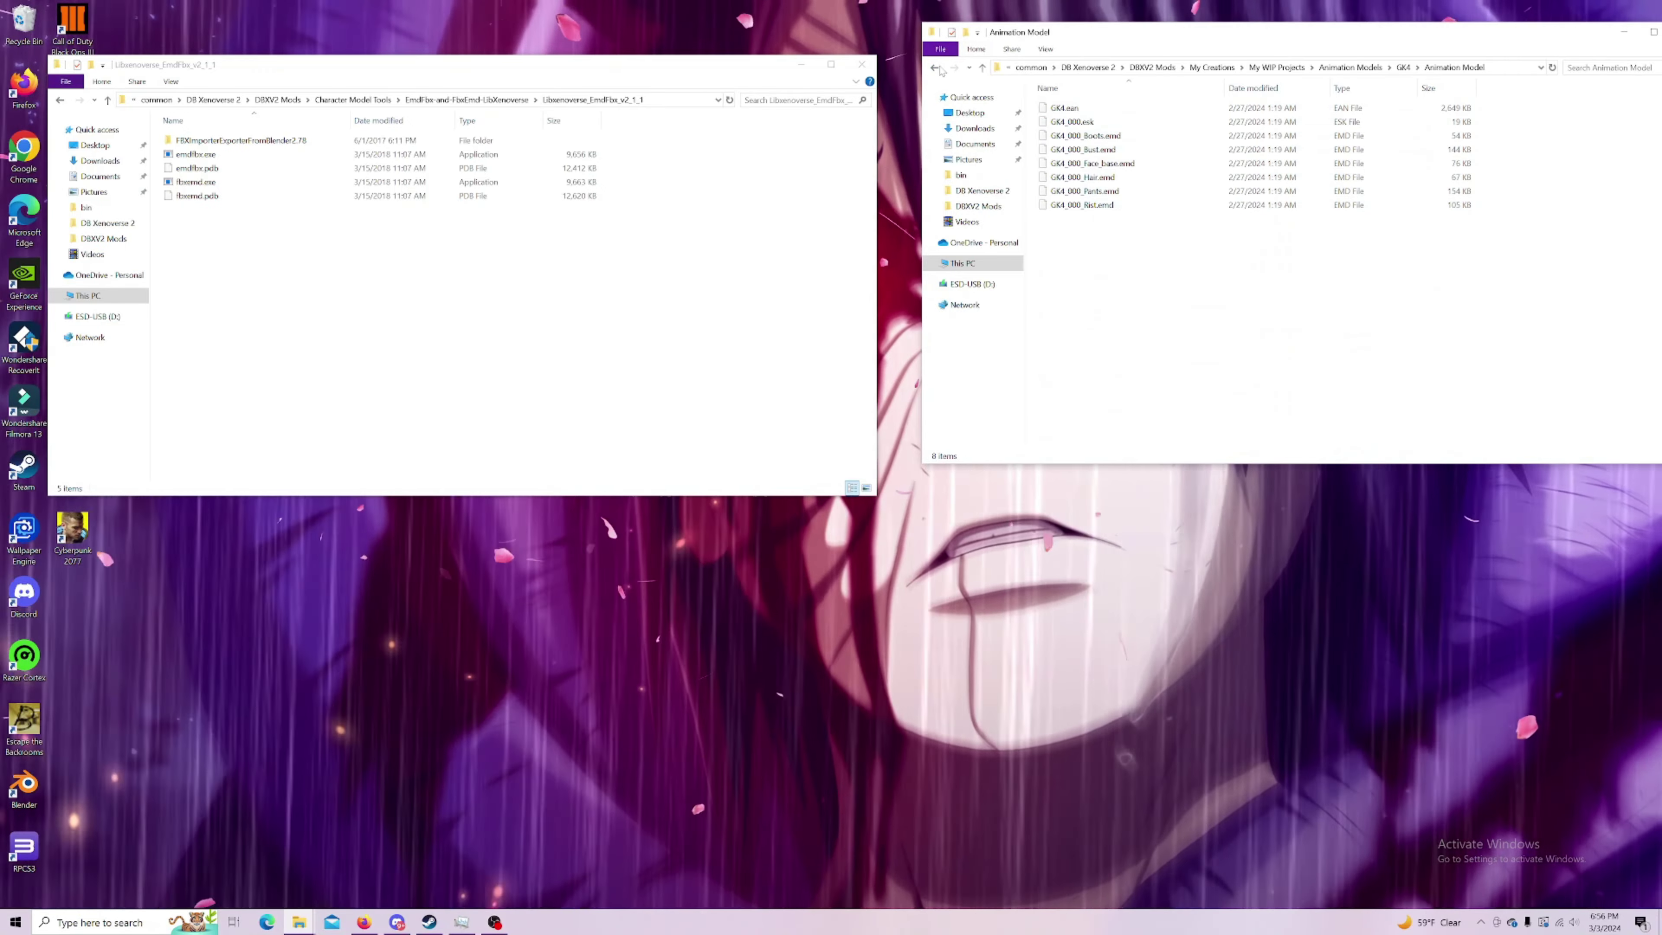
Step: In the HUM folder, select and copy HUM.ean, HUM_000.esk and the HUM_000 Boots, Bust, Face, Hair, Pants and Rist EMD files, excluding LOD variants
key("BackSpace")
key("BackSpace")
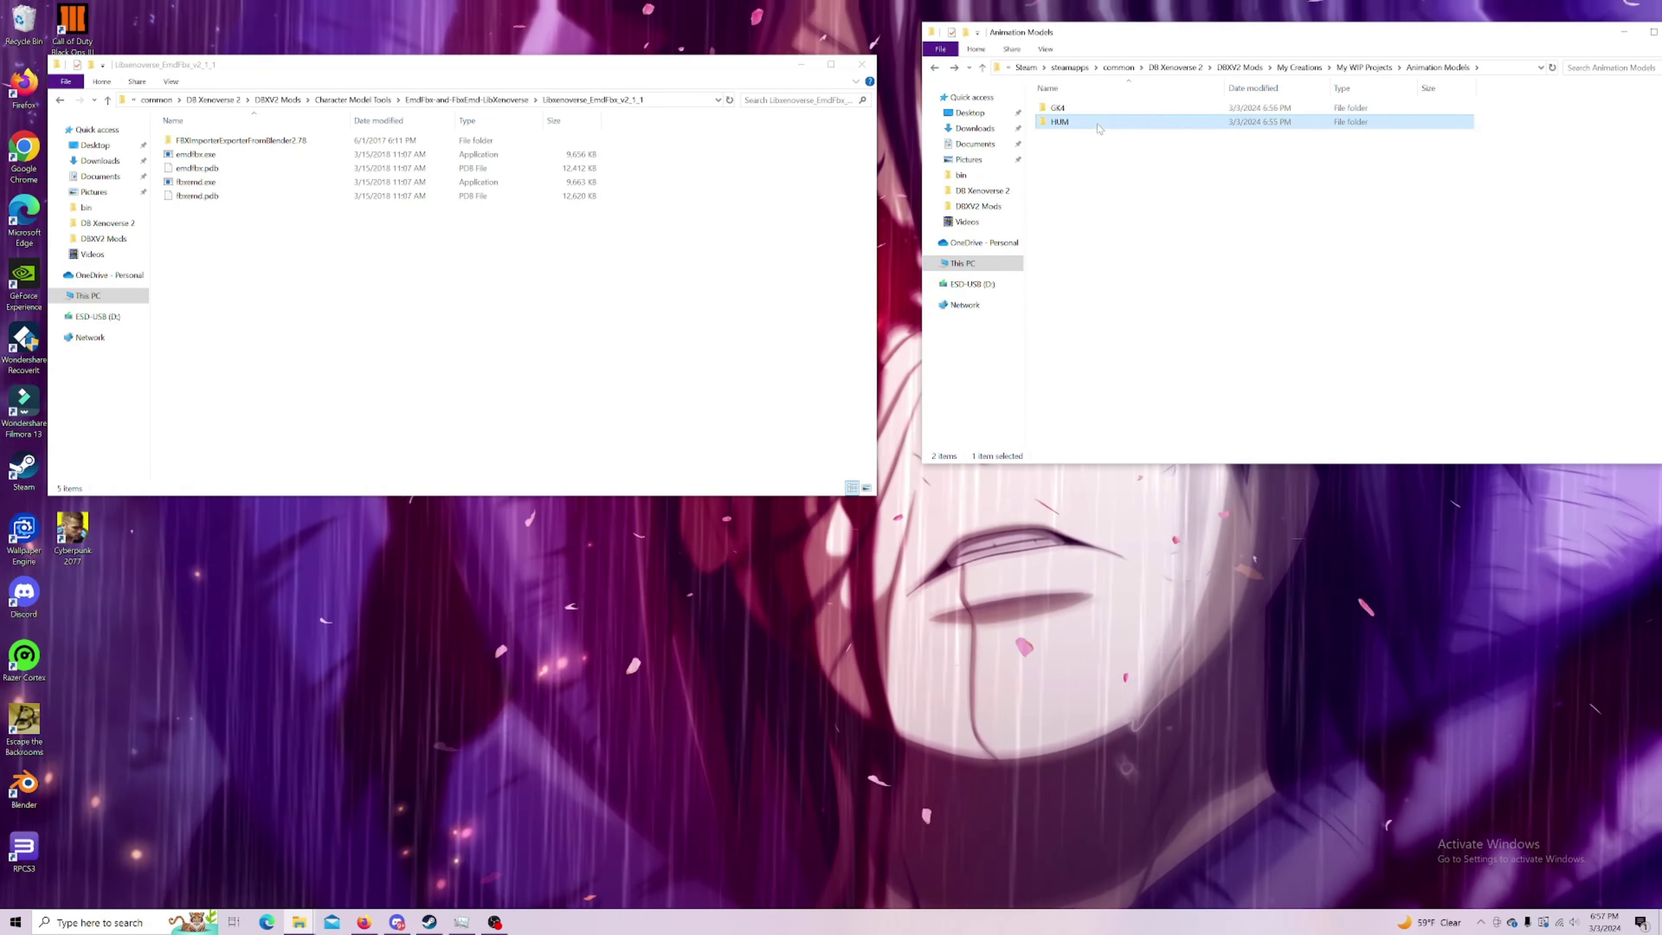
double_click(1099, 124)
left_click(1083, 152)
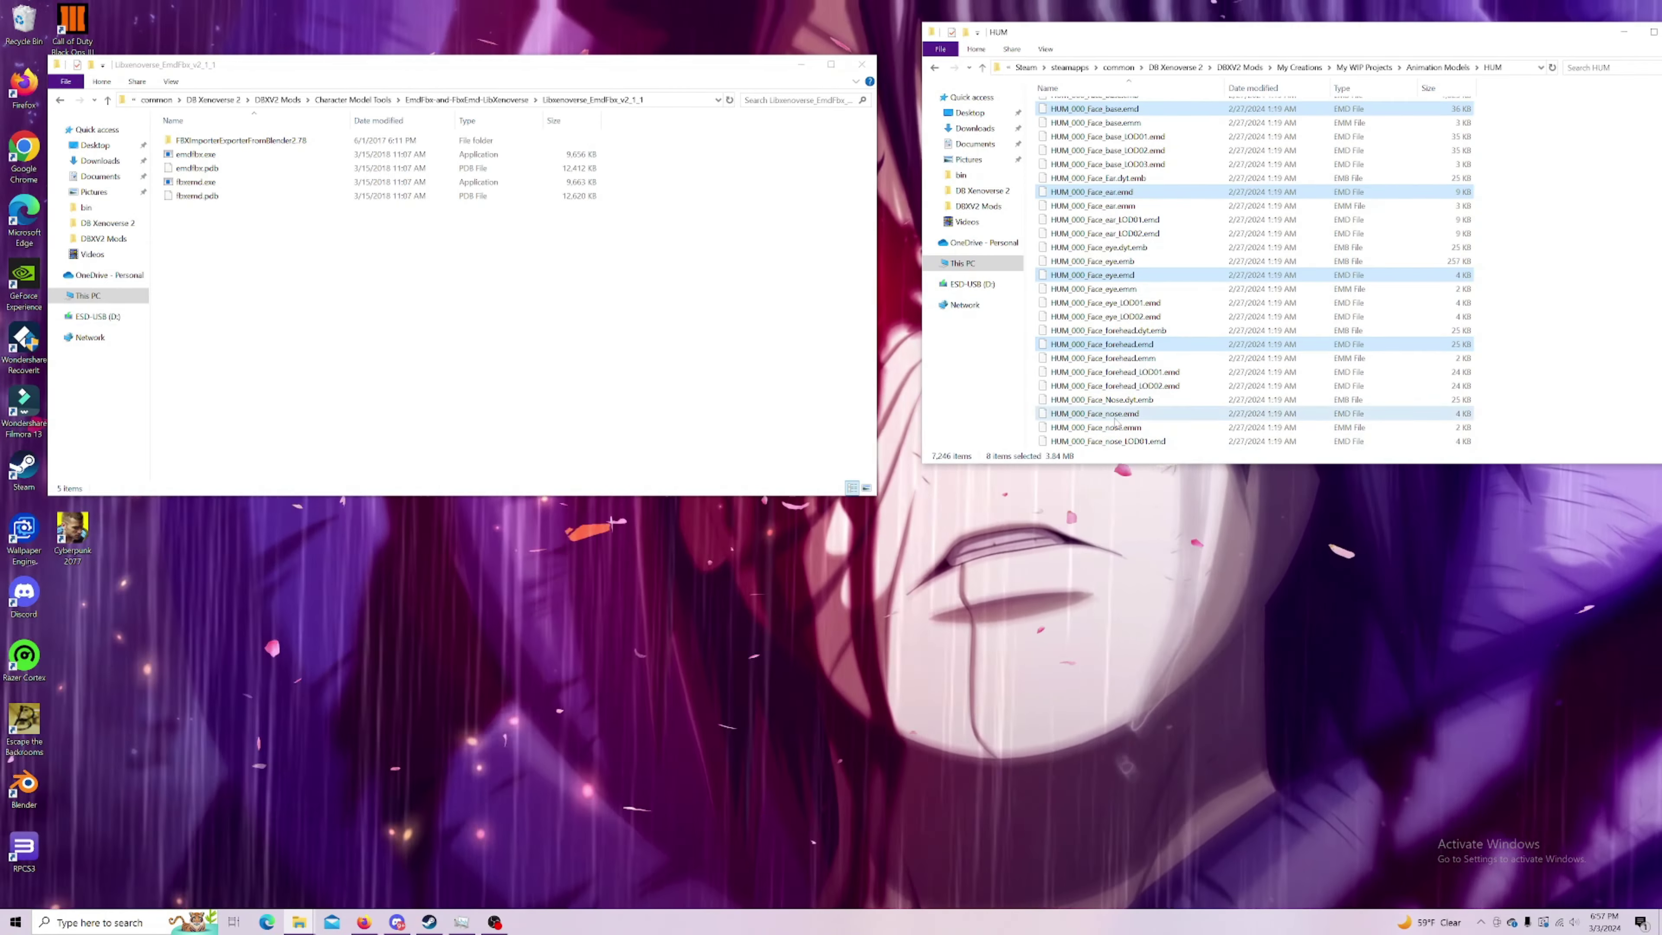
scroll(1176, 414, "down", 1)
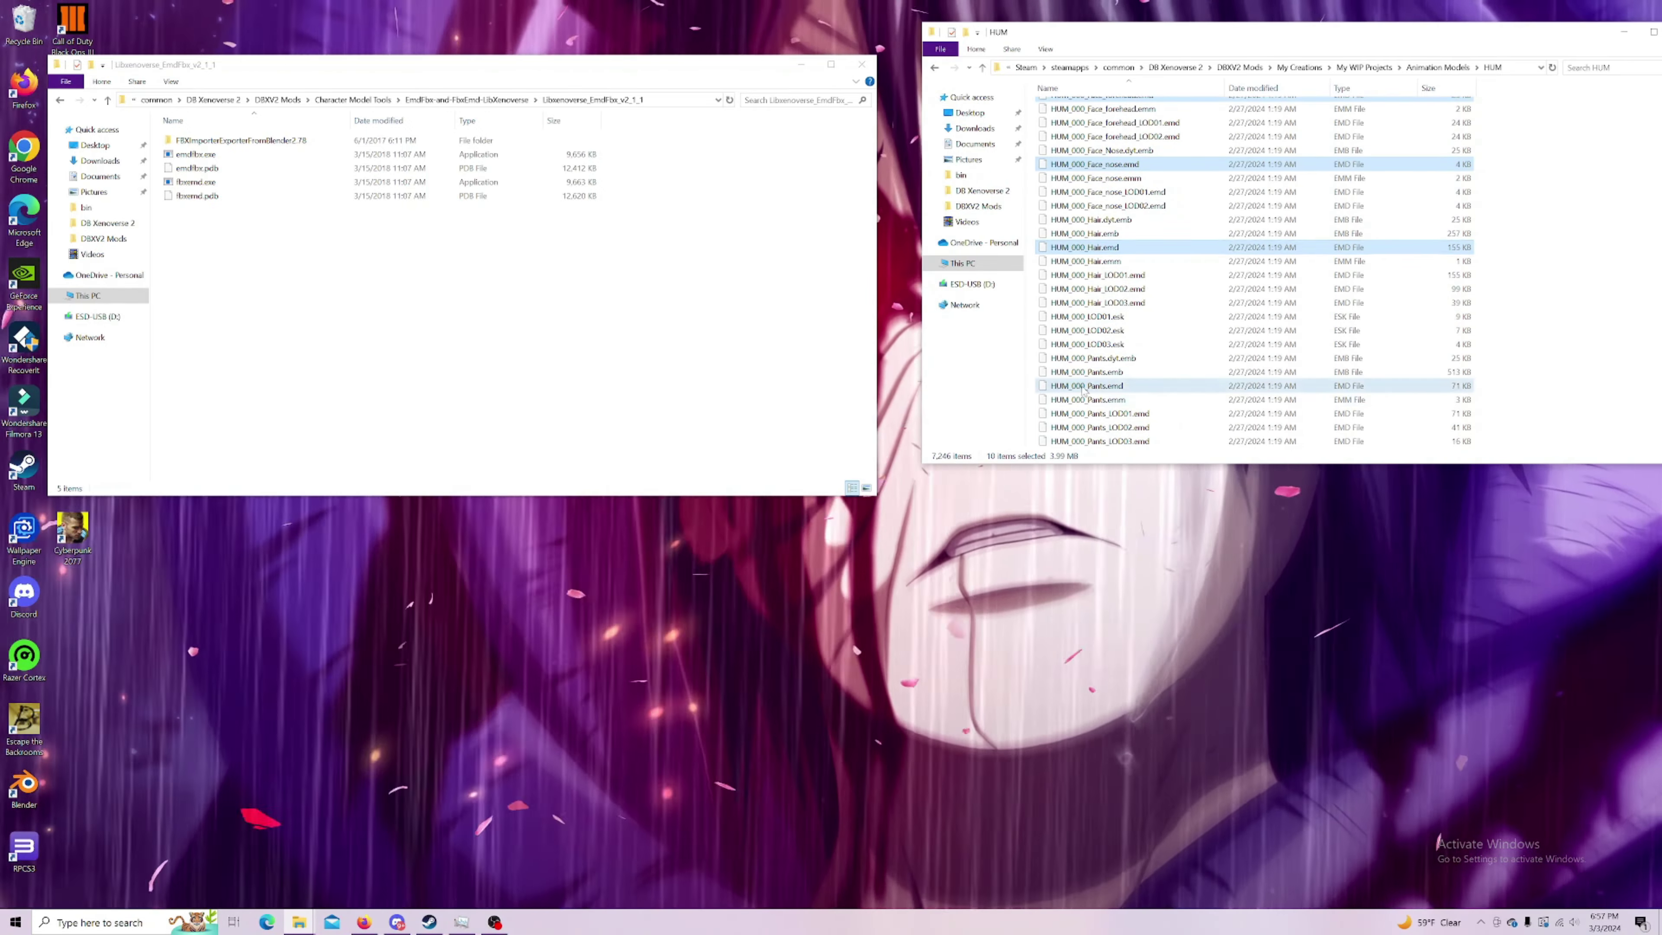
left_click(1084, 388, "ctrl")
scroll(1169, 396, "down", 2)
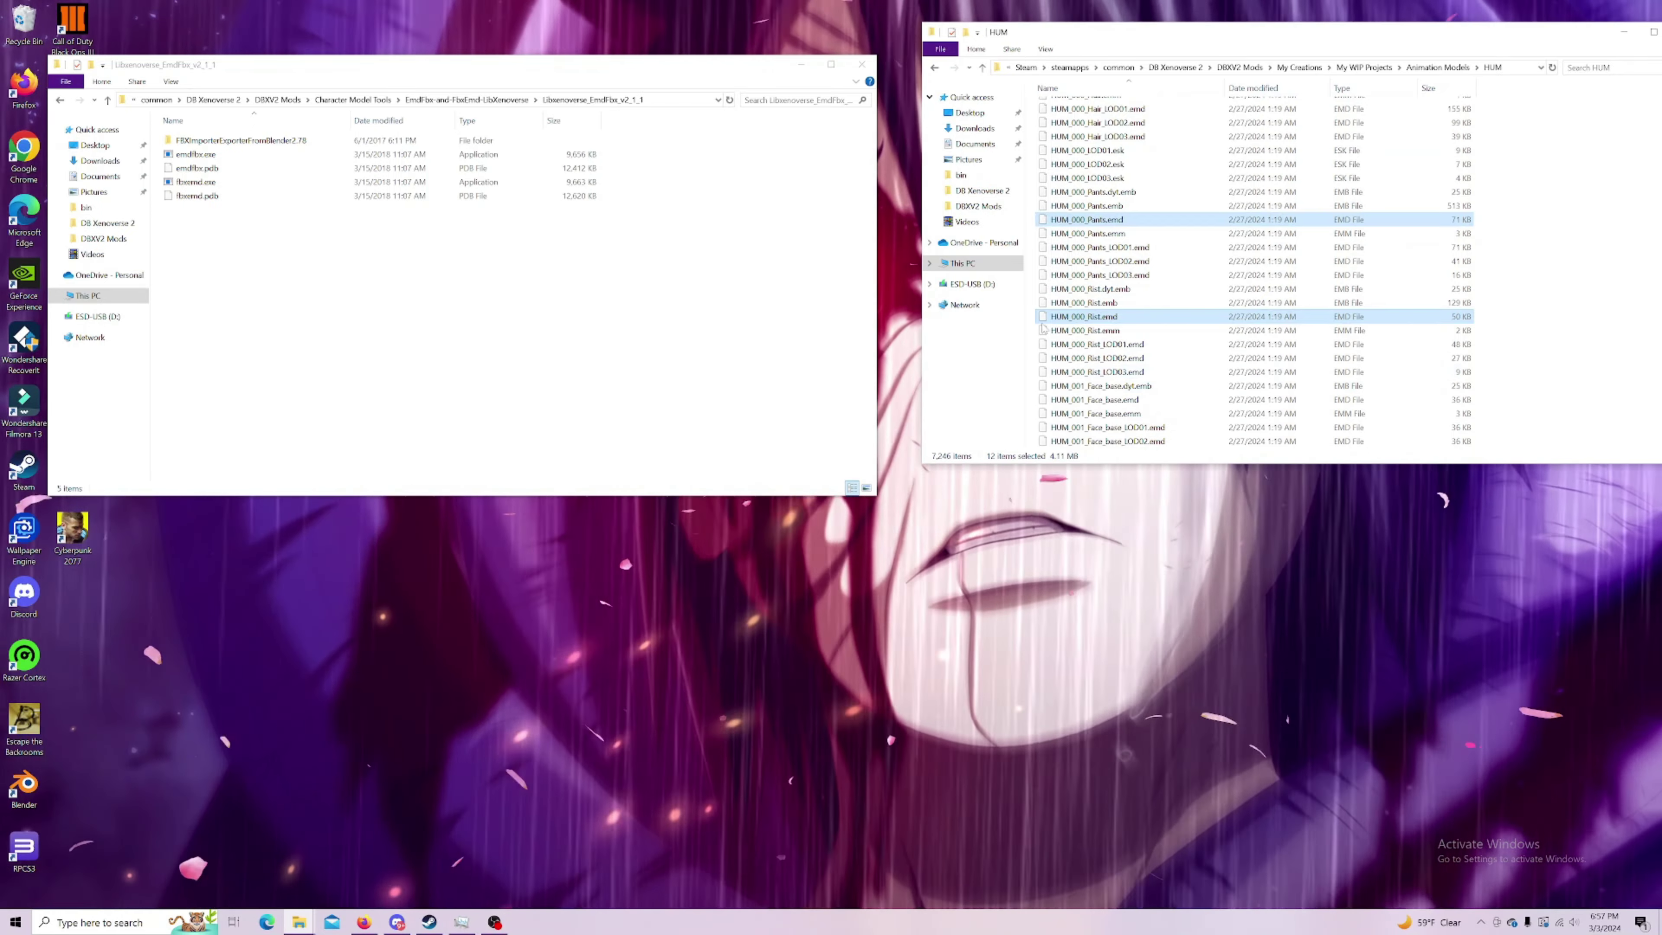
scroll(1113, 347, "up", 5)
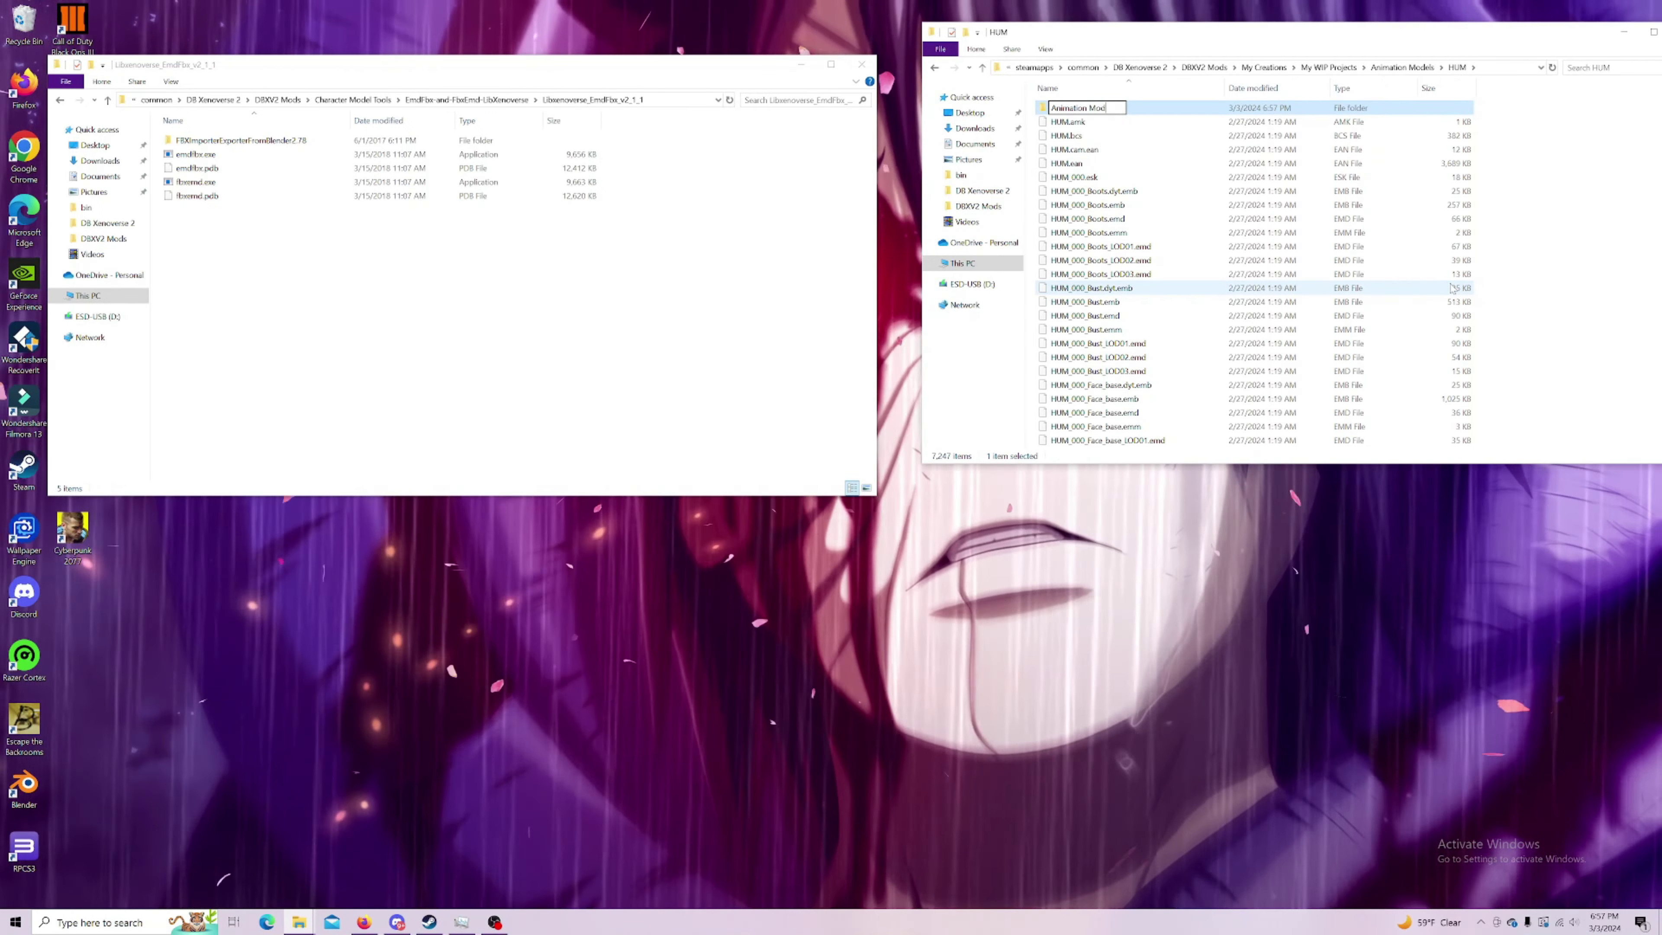
Step: Name the new folder in HUM "Animation Model" and paste the copied HUM files into it
key("Return")
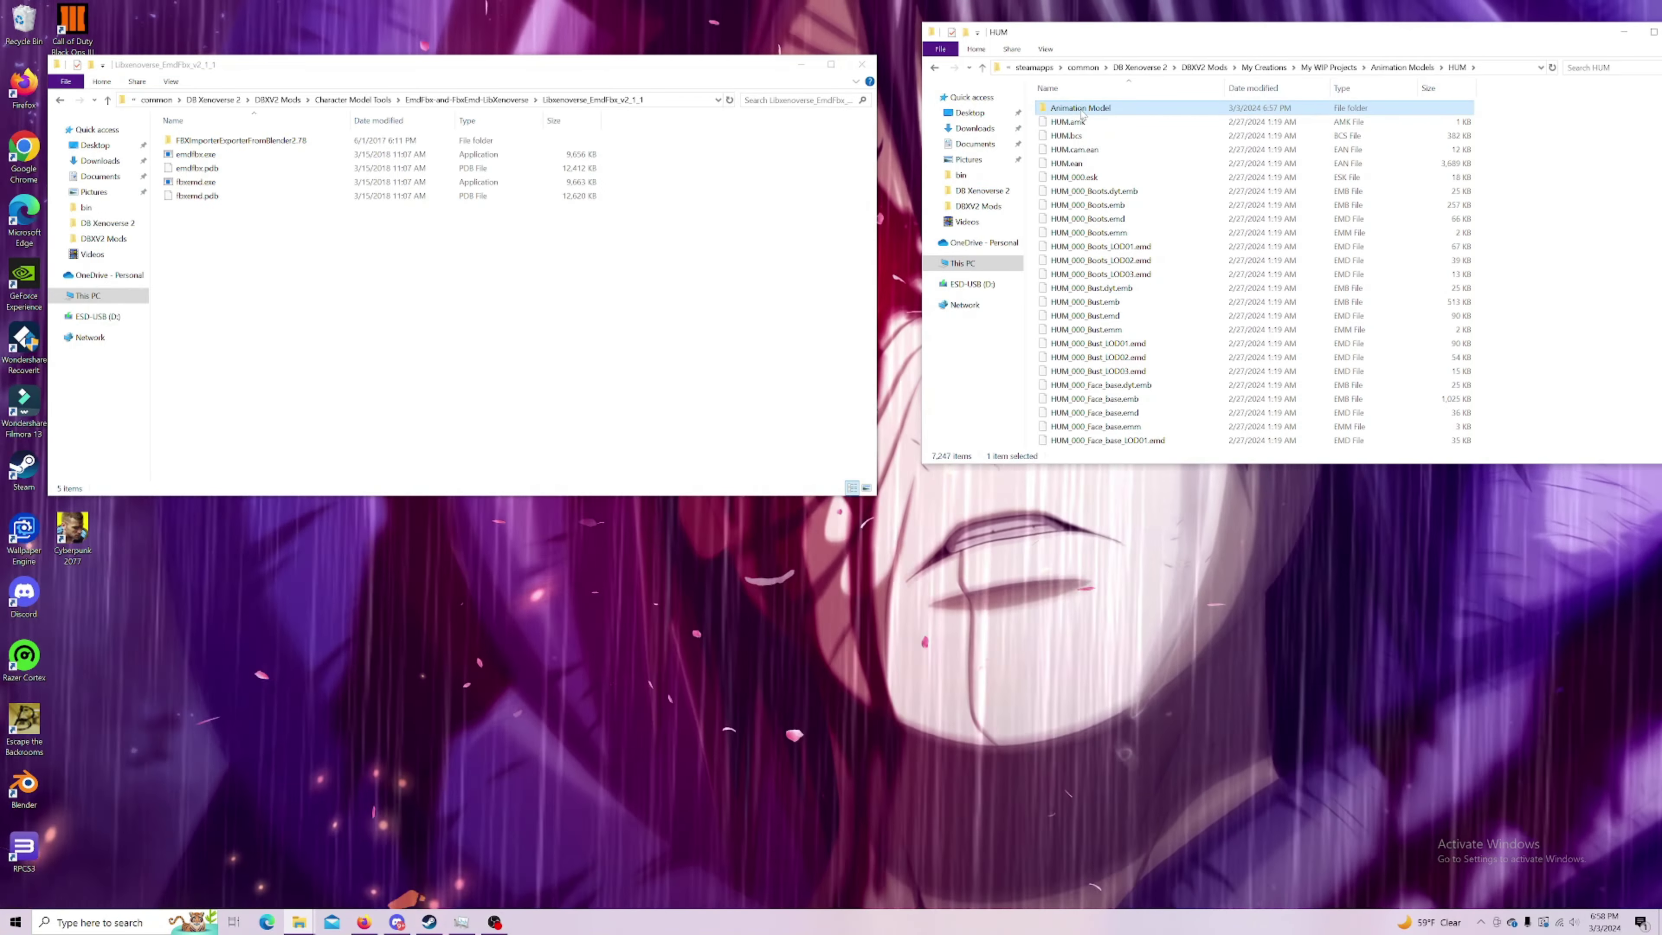
double_click(1081, 111)
key("ctrl+v")
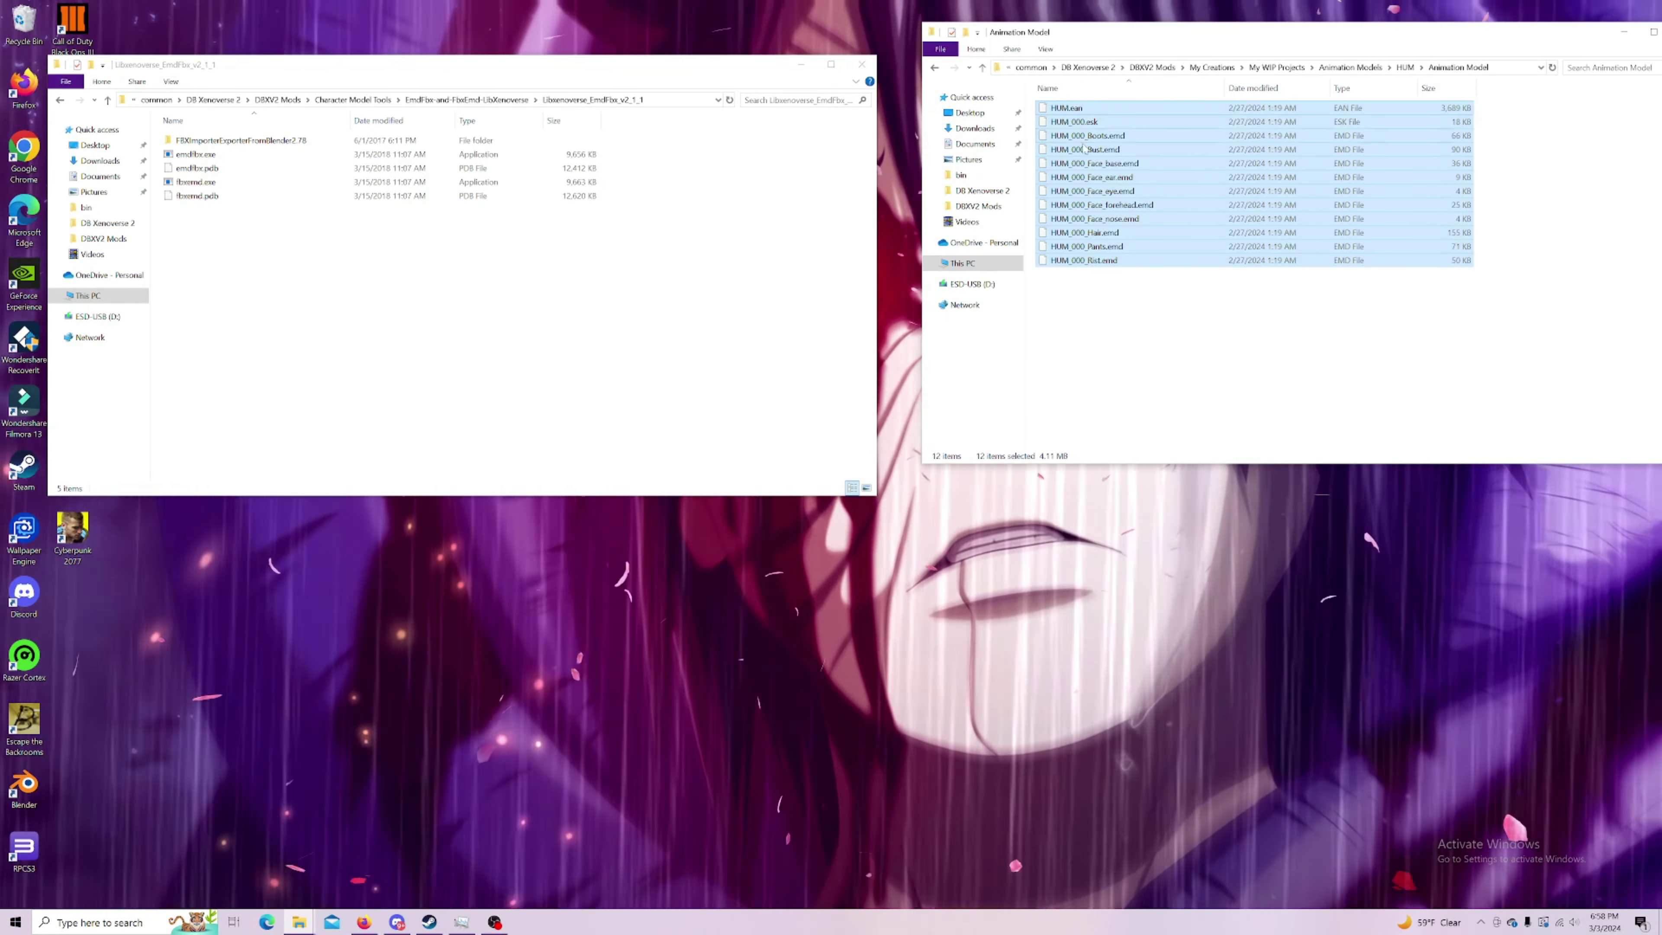
Step: Go back up to My WIP Projects, reopen Animation Models and open the GK4 folder
left_click(1342, 68)
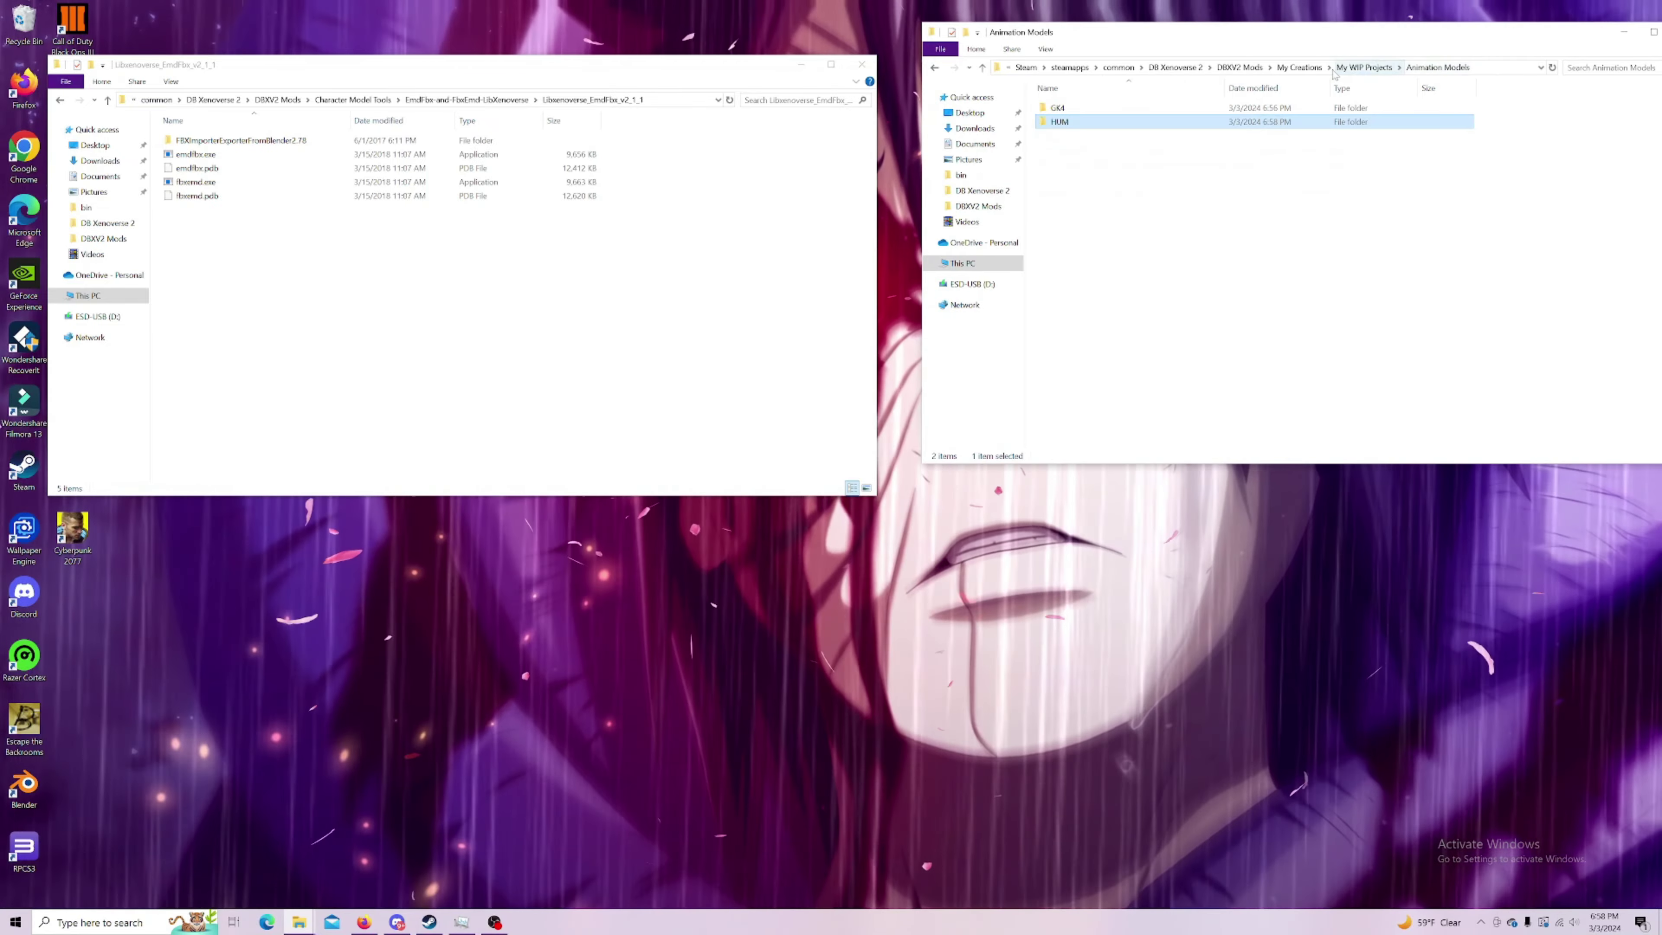
left_click(1343, 68)
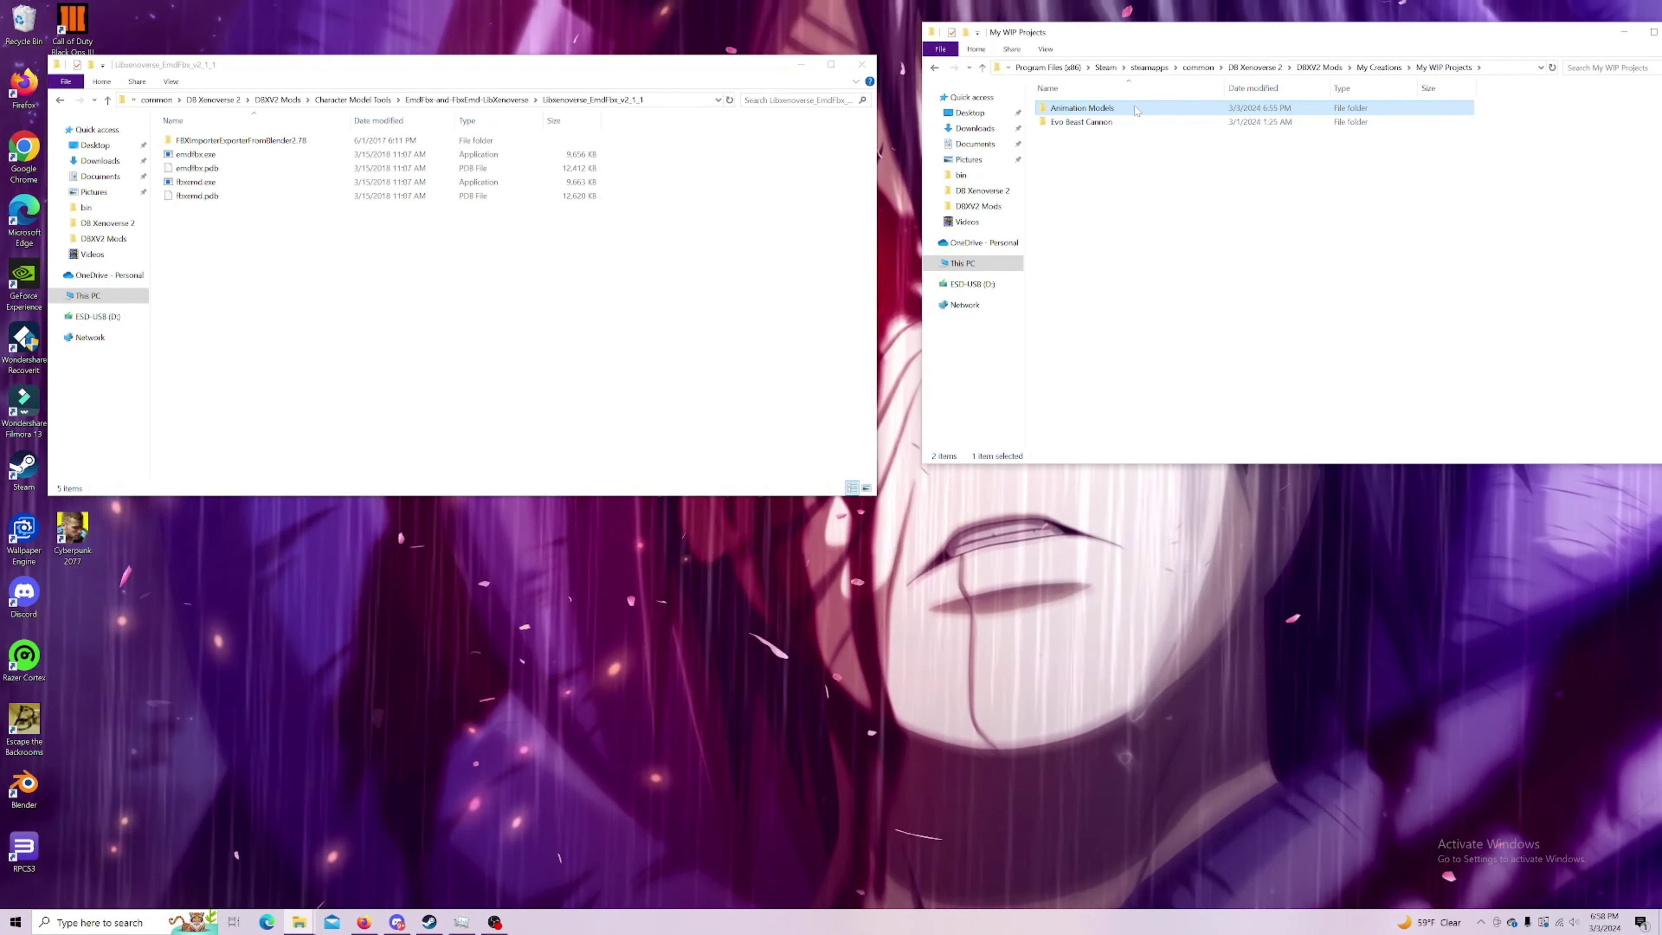
double_click(1136, 110)
double_click(1074, 110)
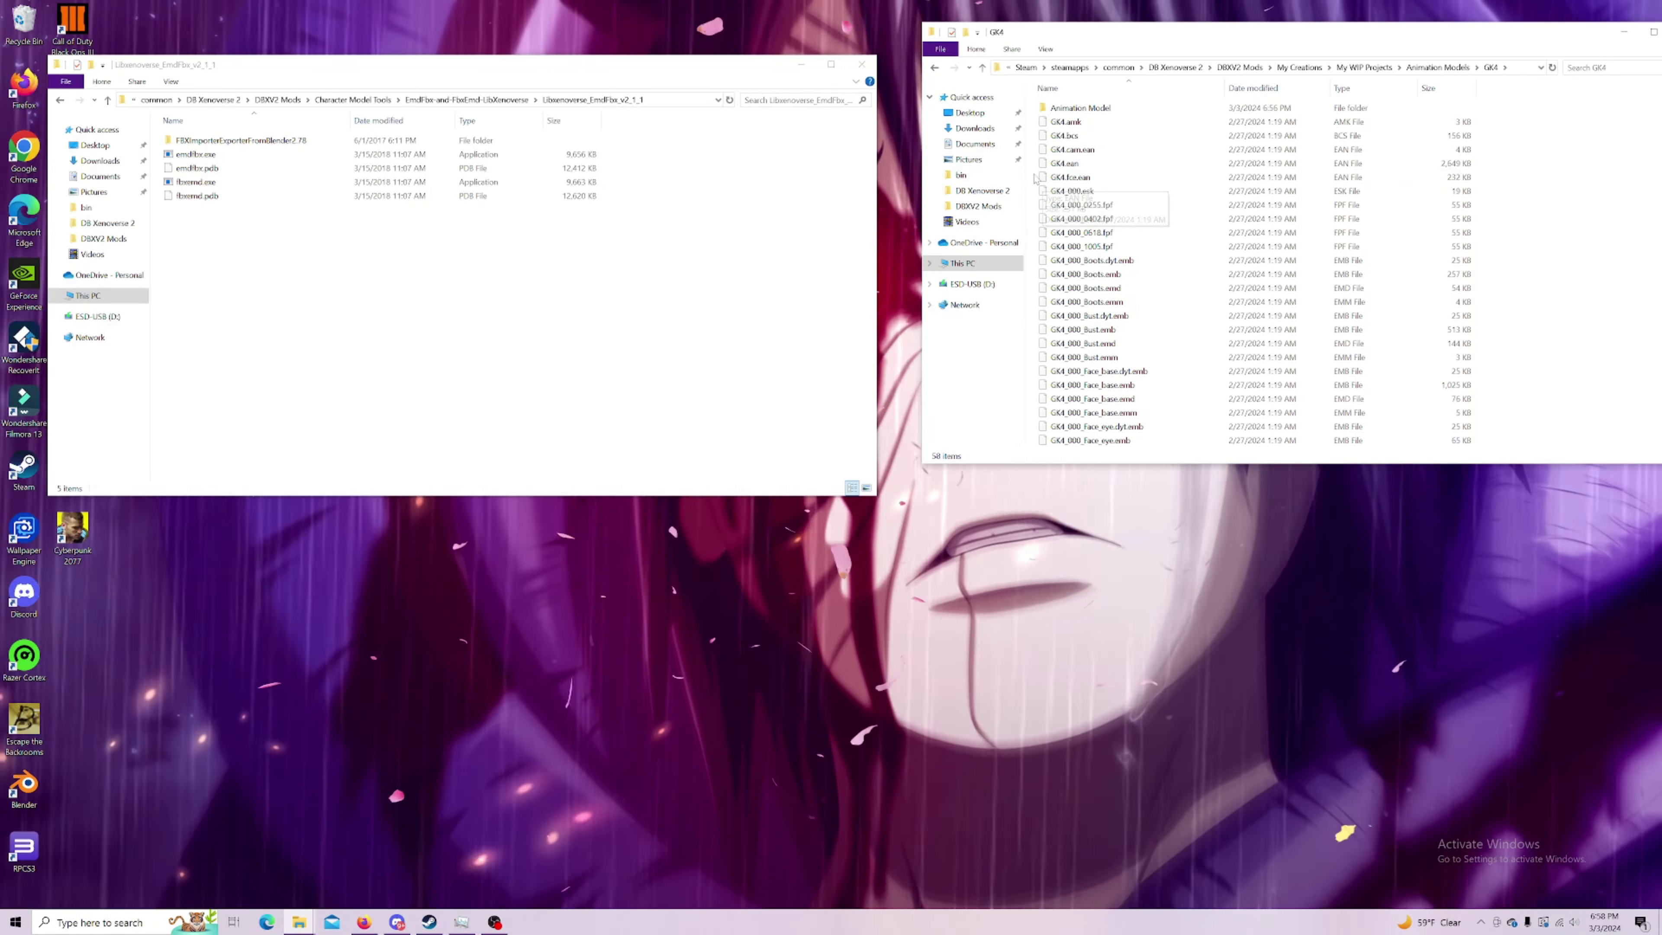
Step: Open GK4's Animation Model folder, select all its files, try to convert them with emdfbx.exe and dismiss the system errors
double_click(1079, 109)
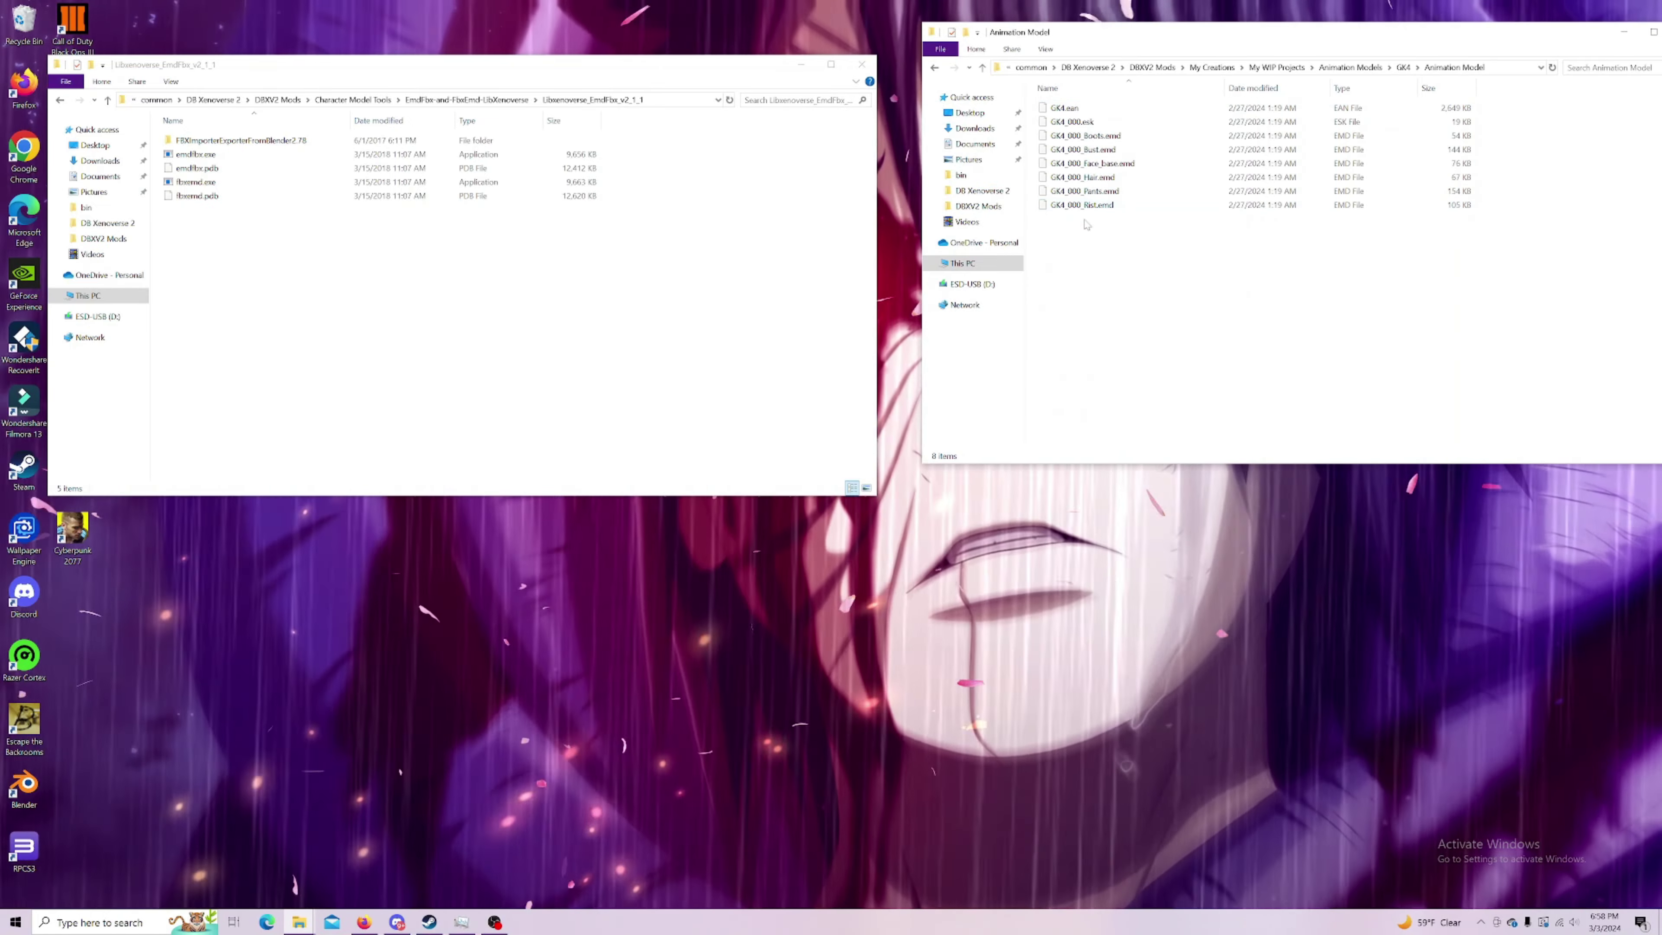
left_click_drag(1087, 224, 1099, 93)
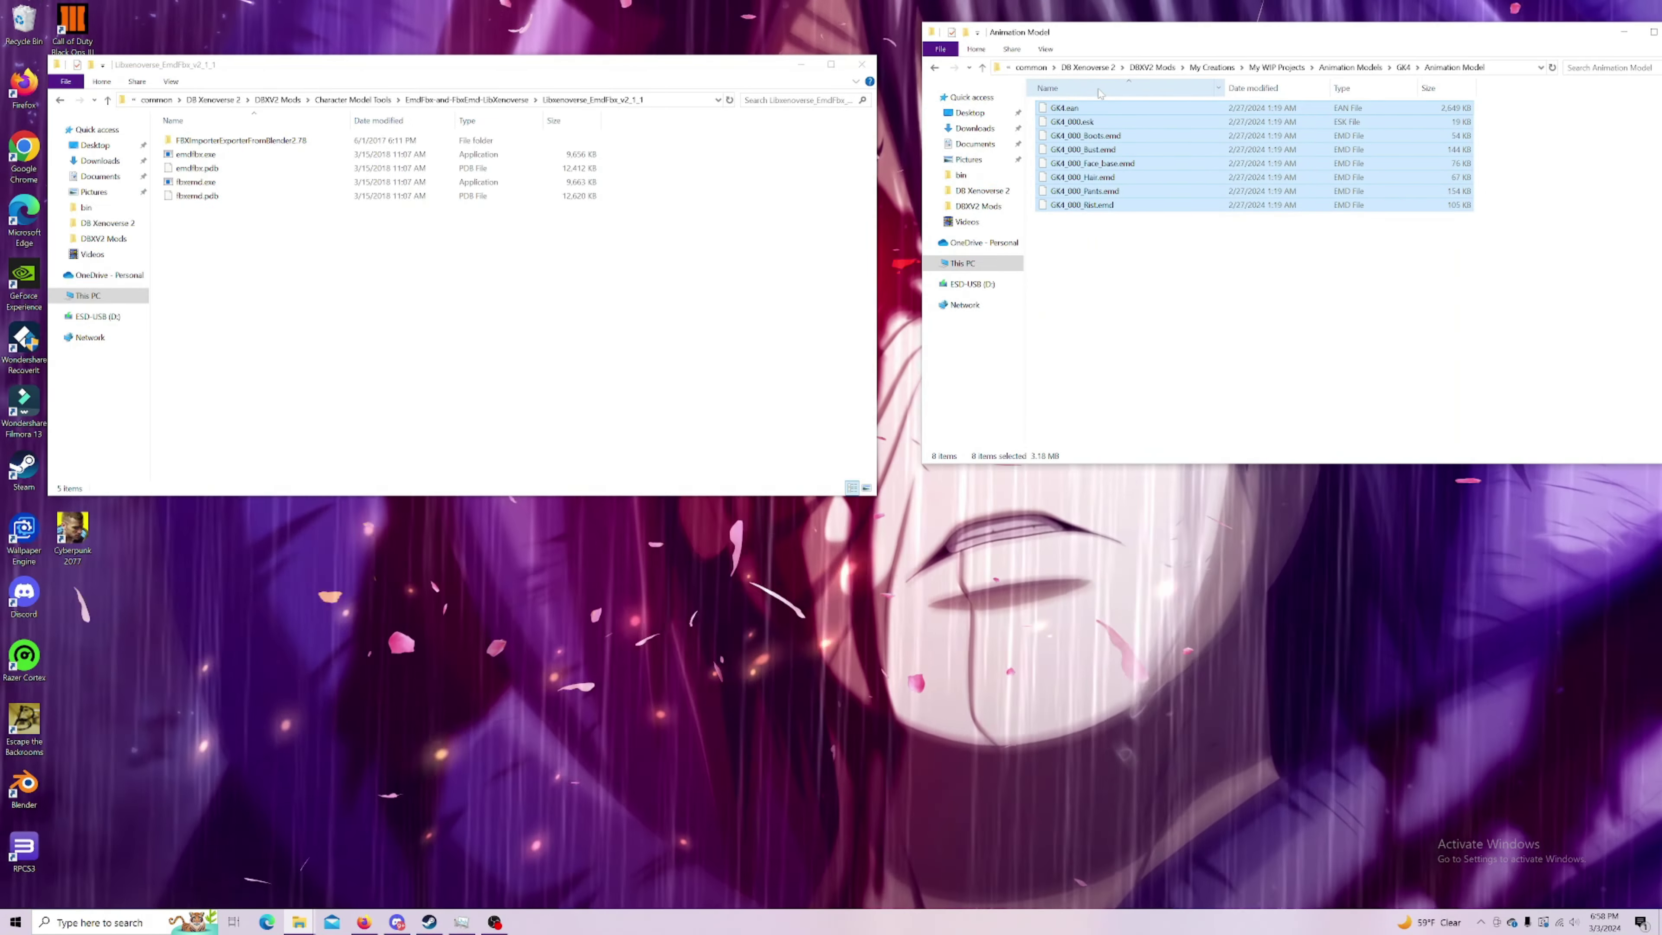
left_click_drag(1087, 150, 208, 156)
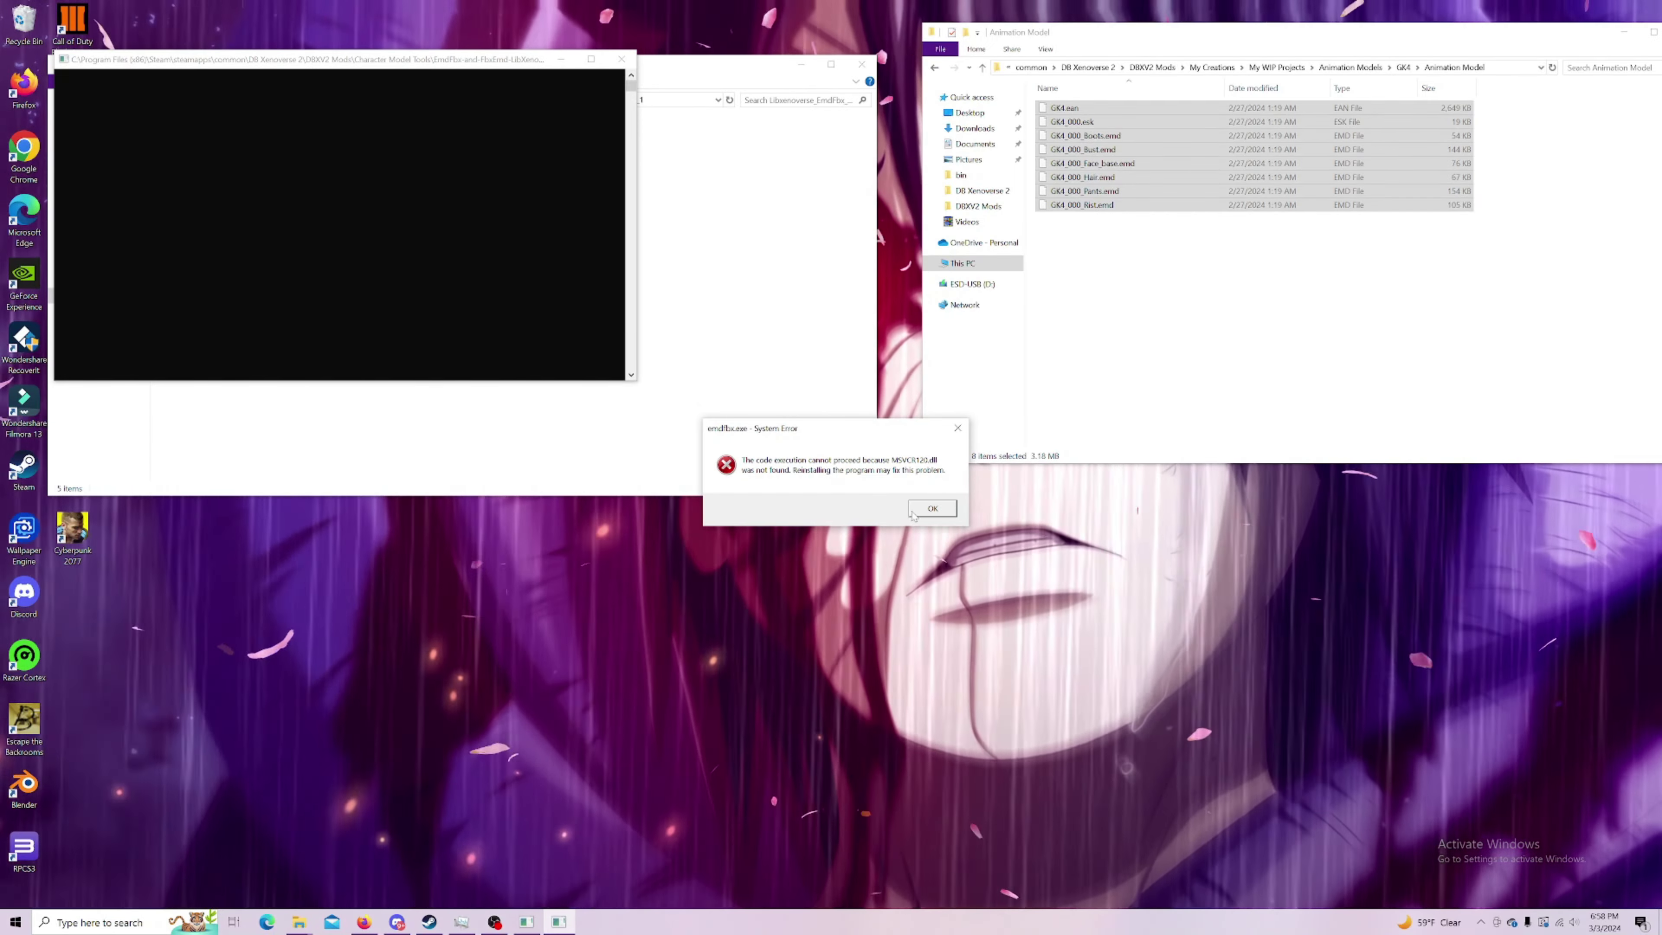
left_click(940, 511)
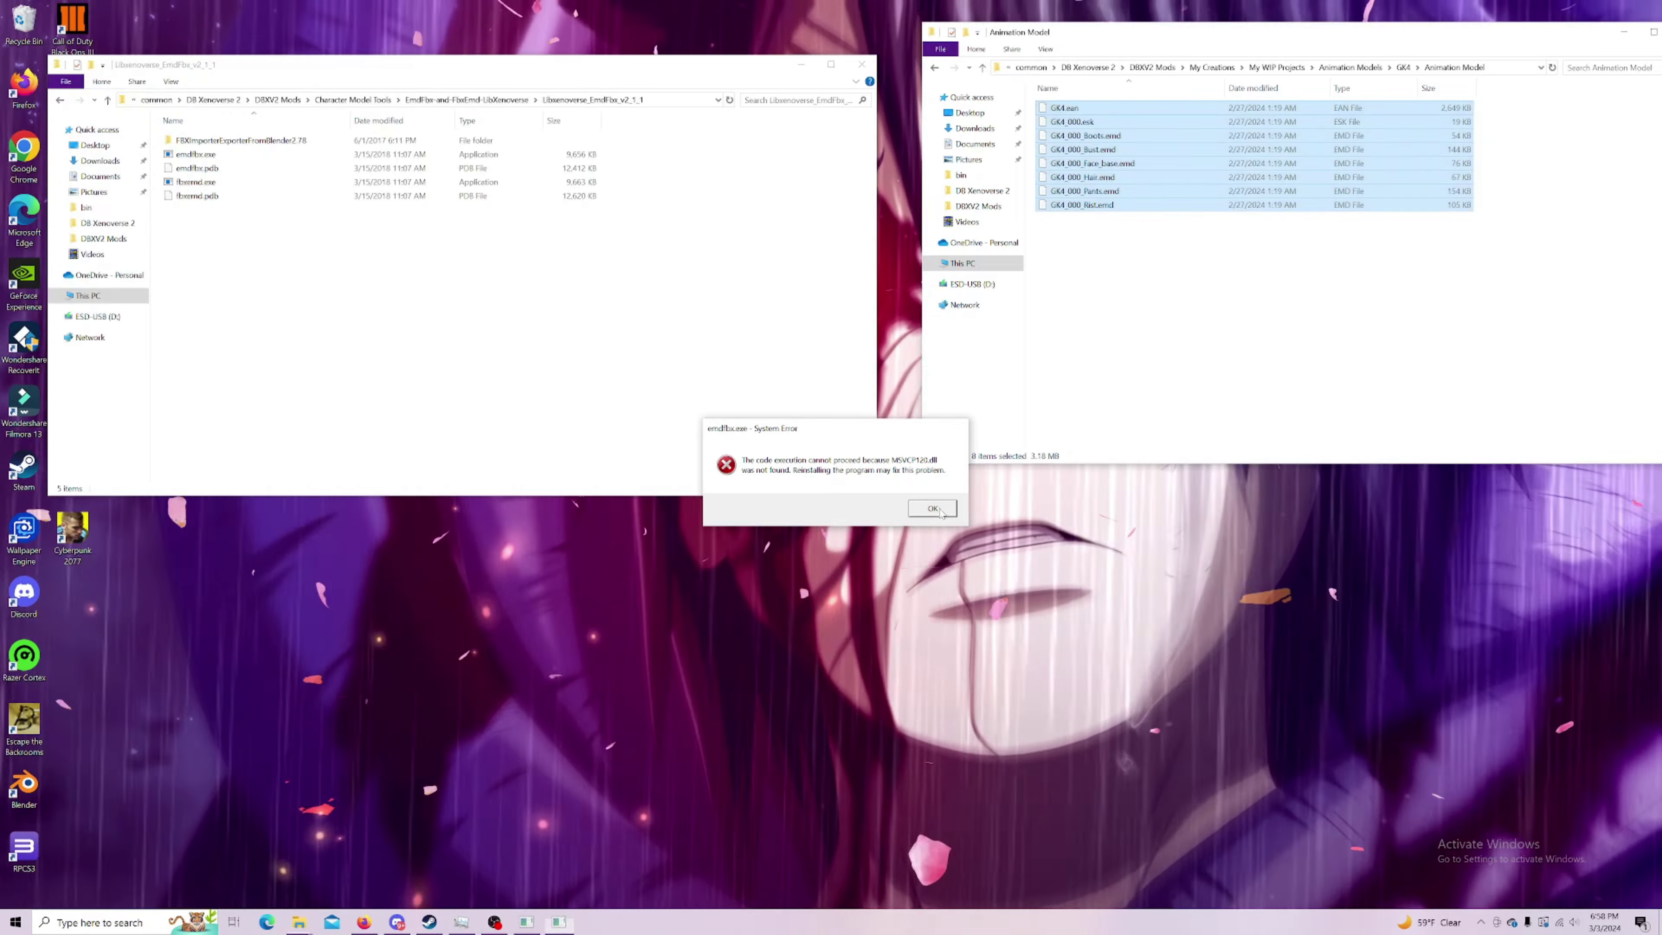
left_click(940, 512)
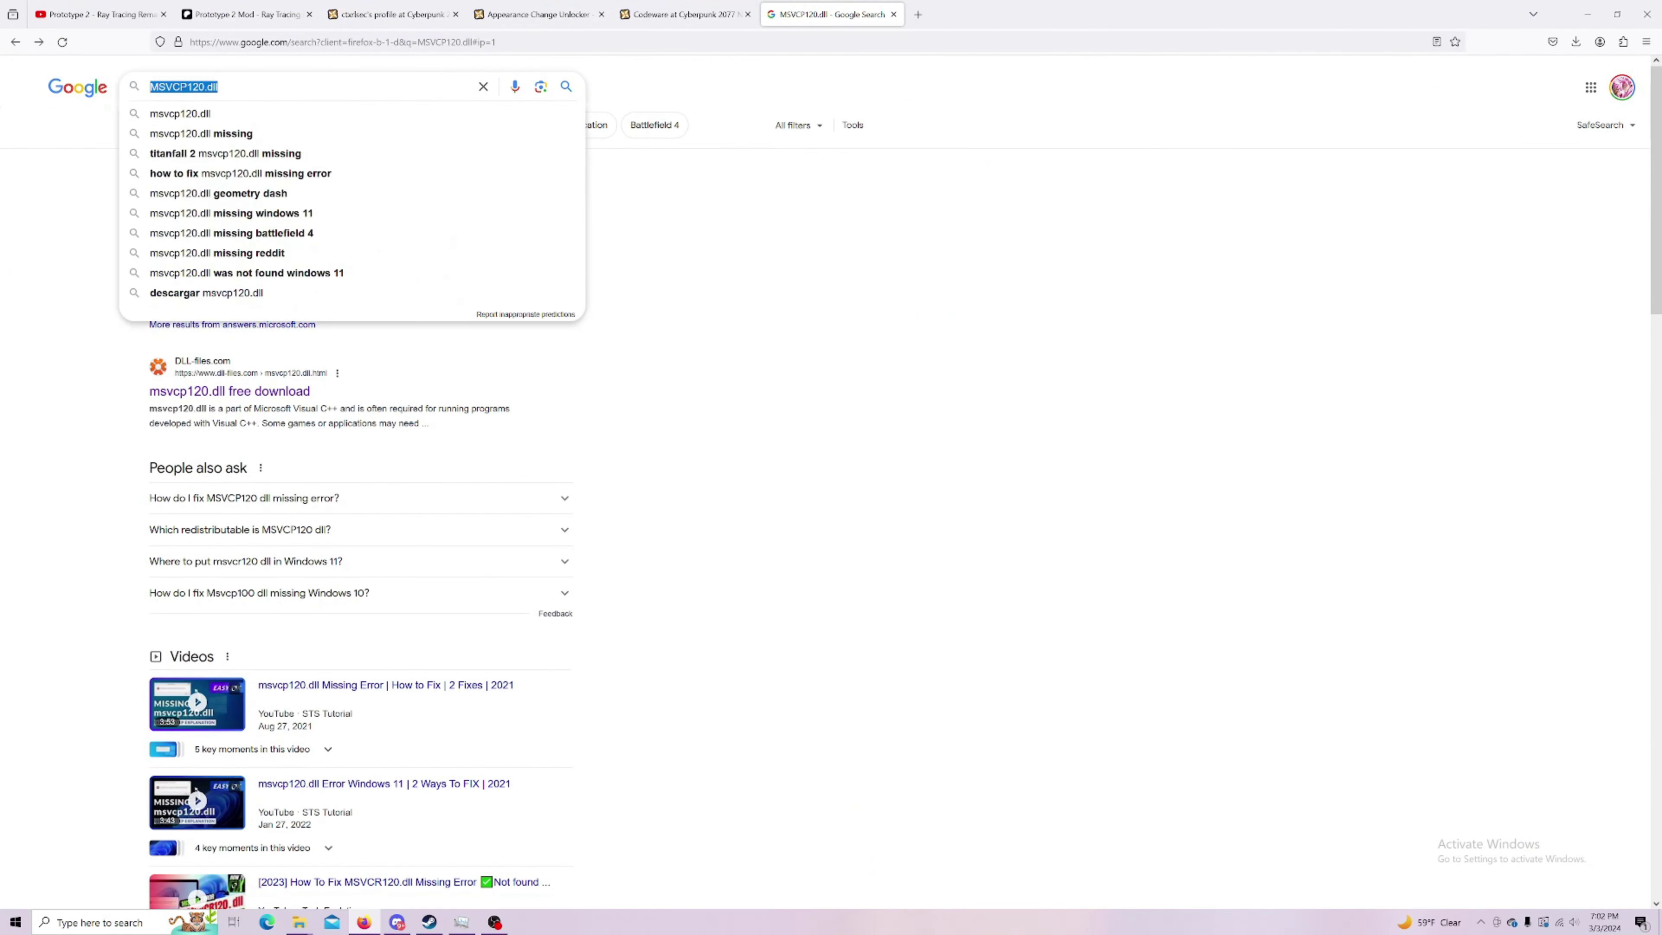
Step: Check the Google results for MSVCP120.dll, close that search page and minimize the browser
left_click(33, 229)
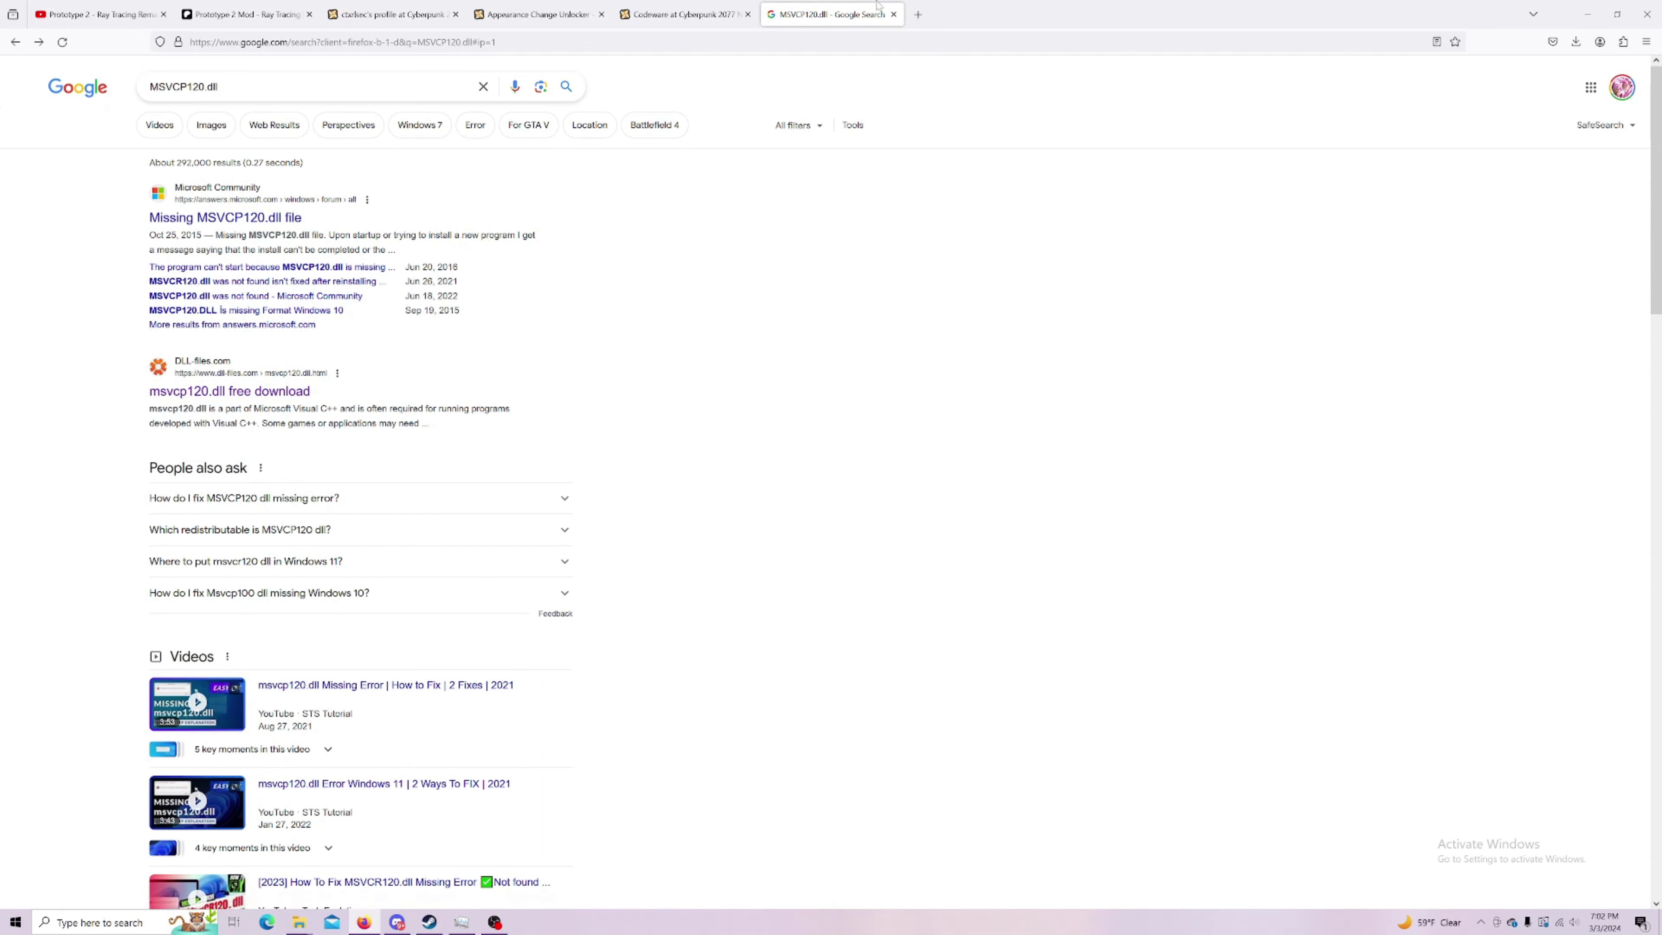
left_click(893, 14)
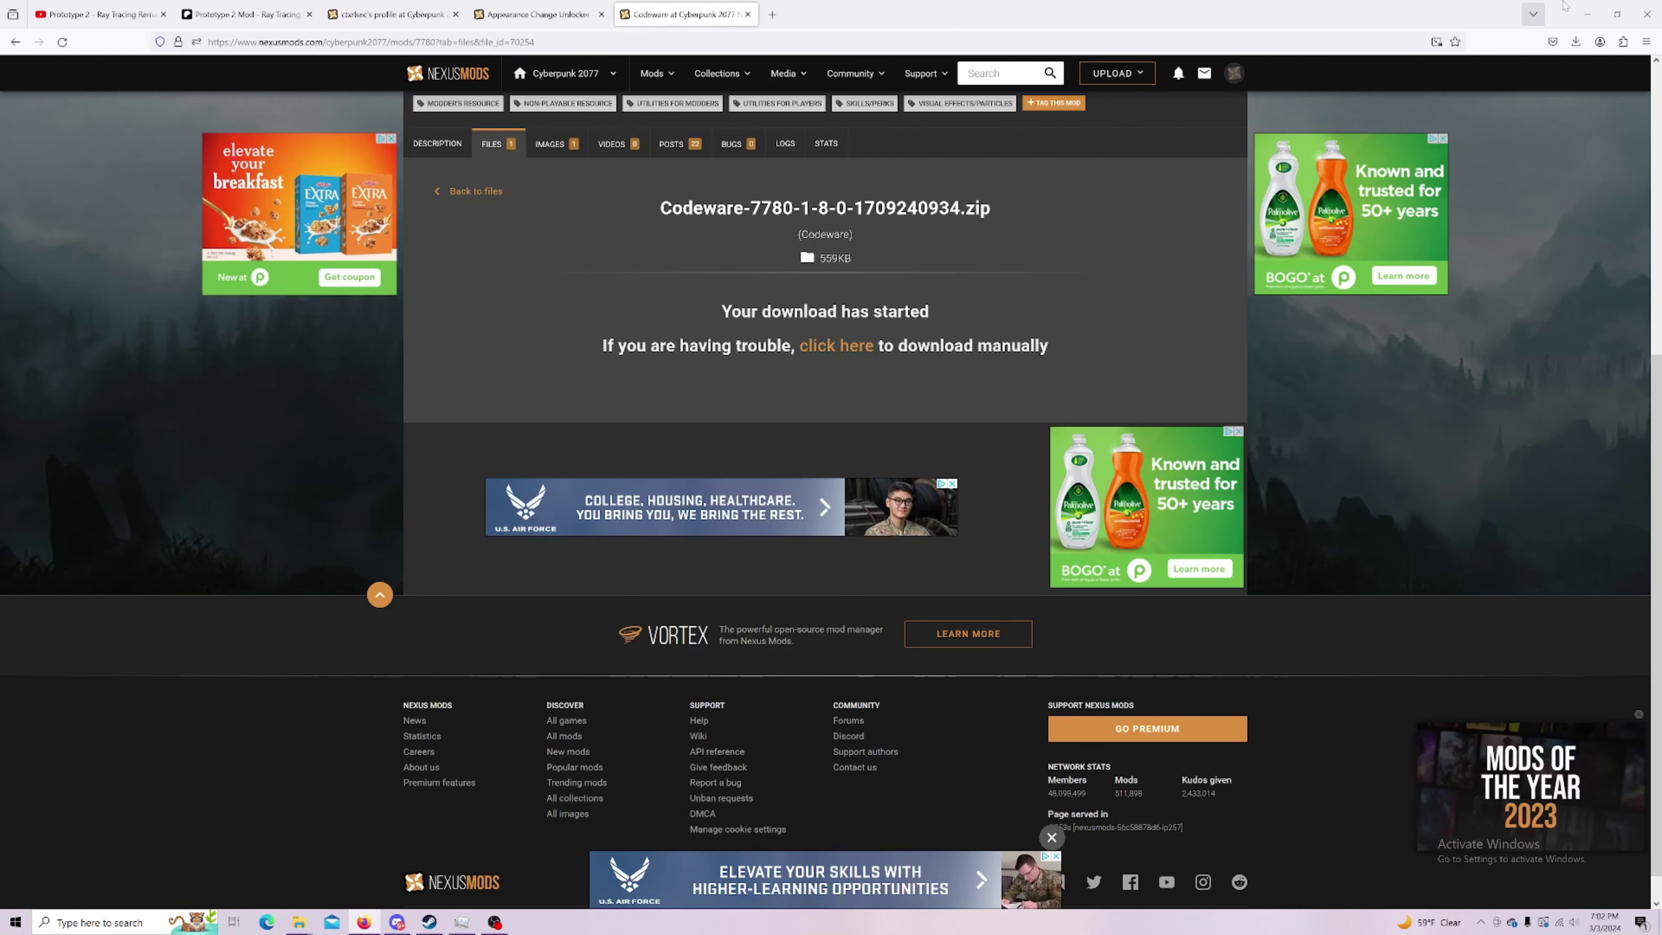
left_click(1586, 13)
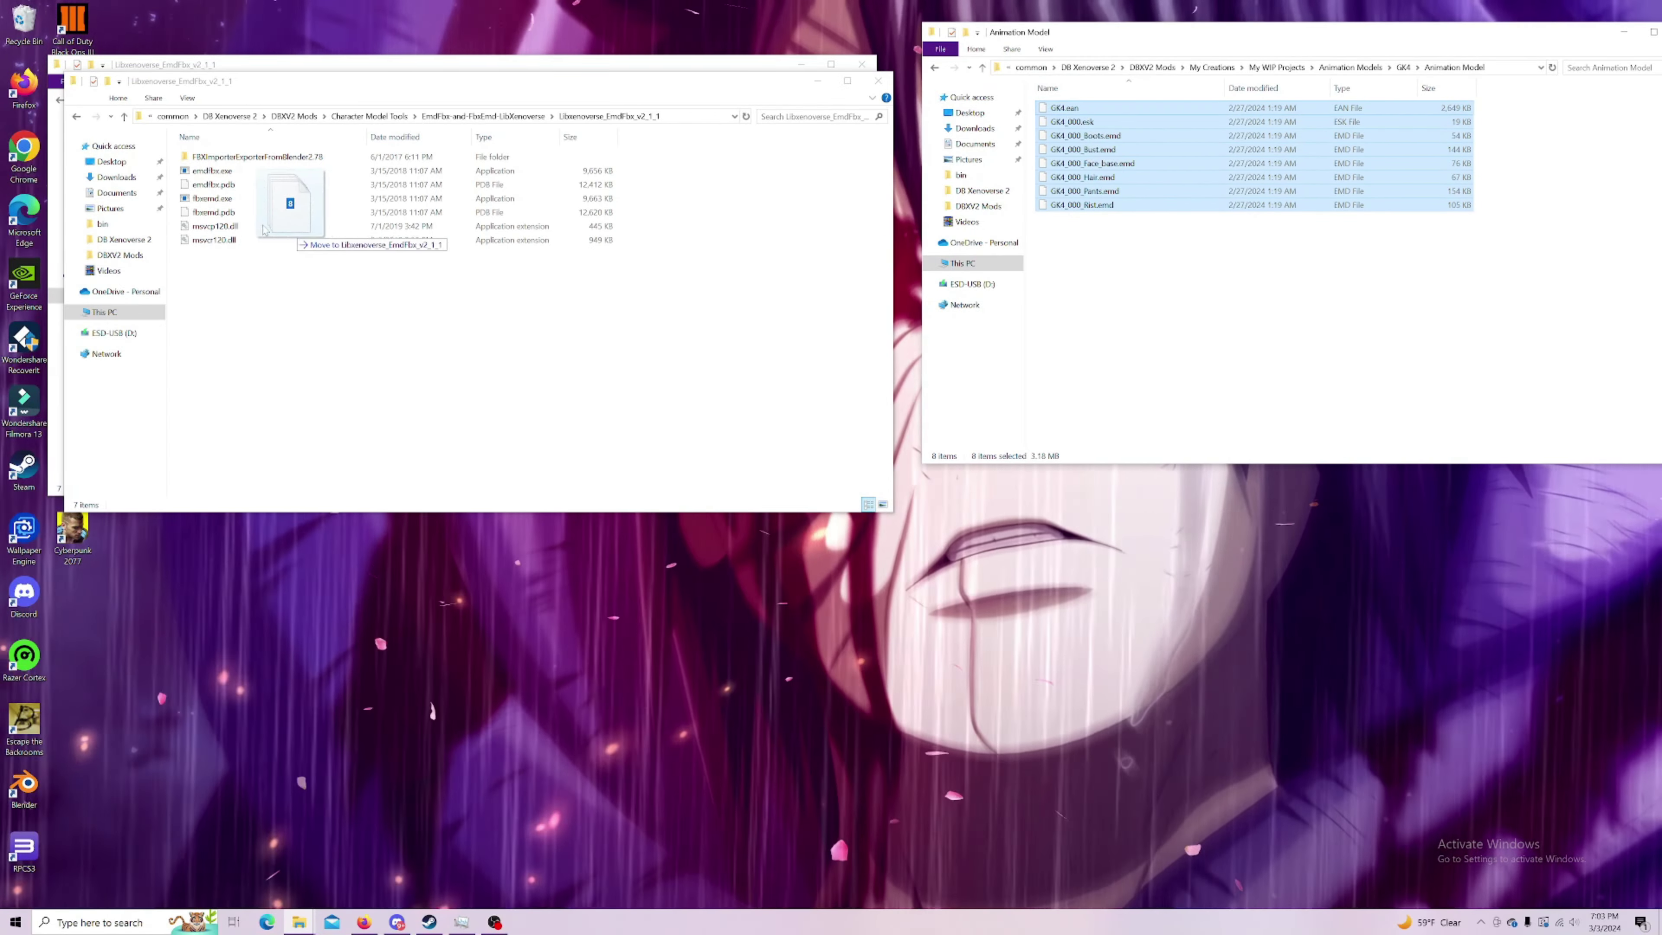
Step: Convert the selected GK4 Animation Model files to FBX with emdfbx.exe and check the output in their folder
double_click(236, 172)
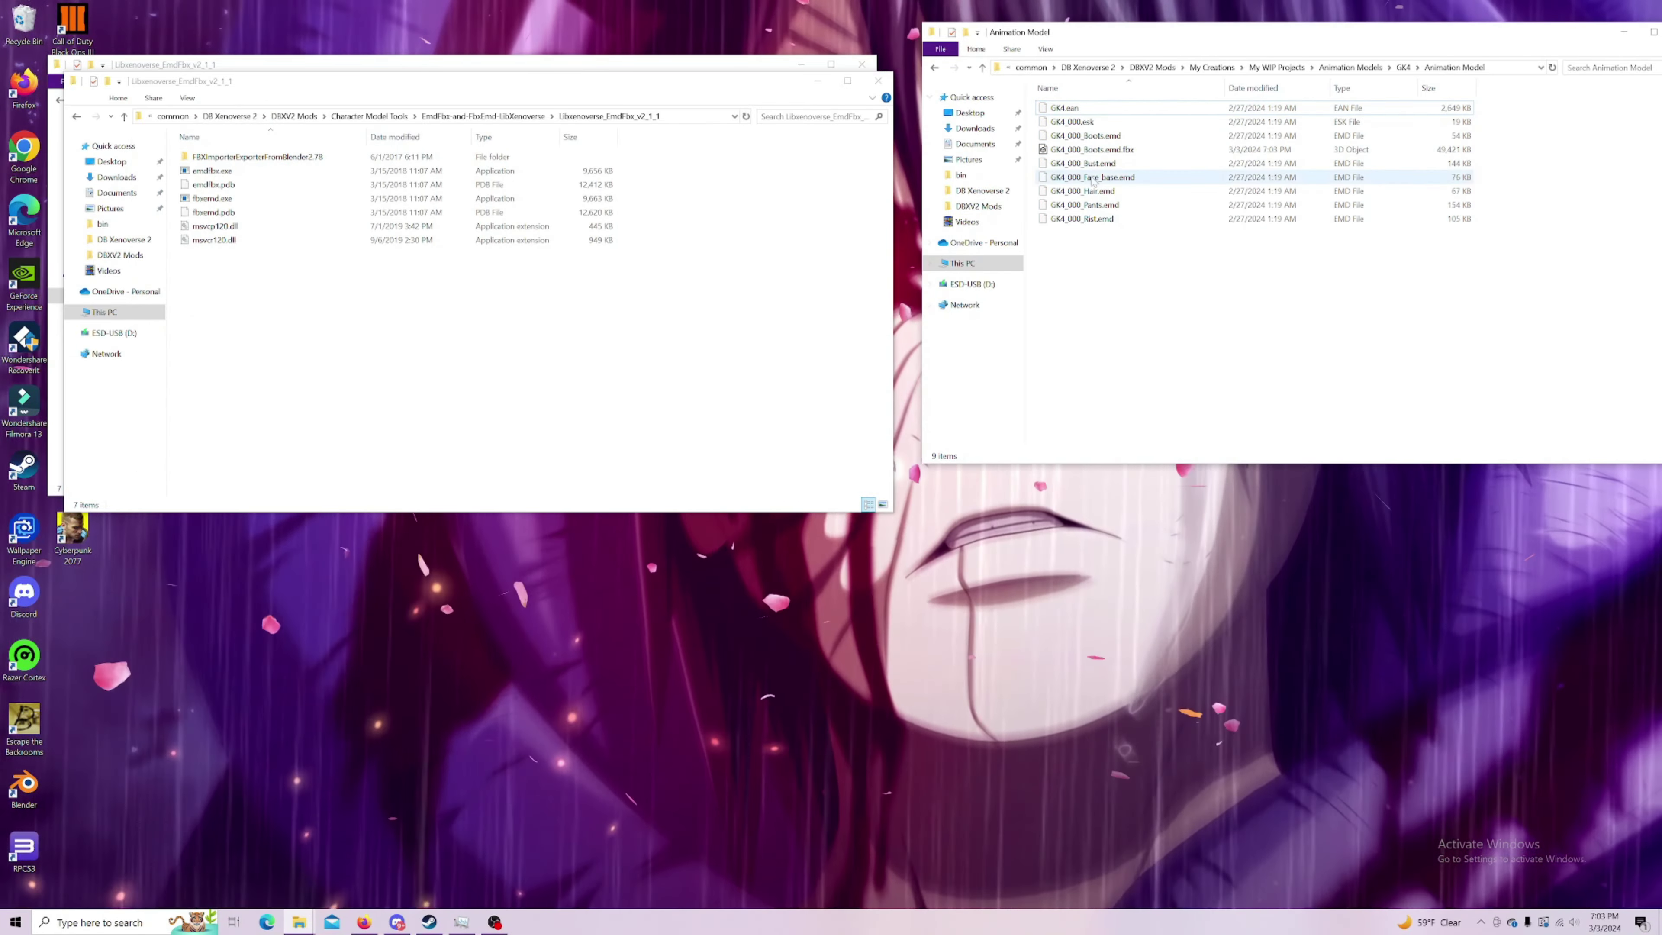
left_click(1261, 286)
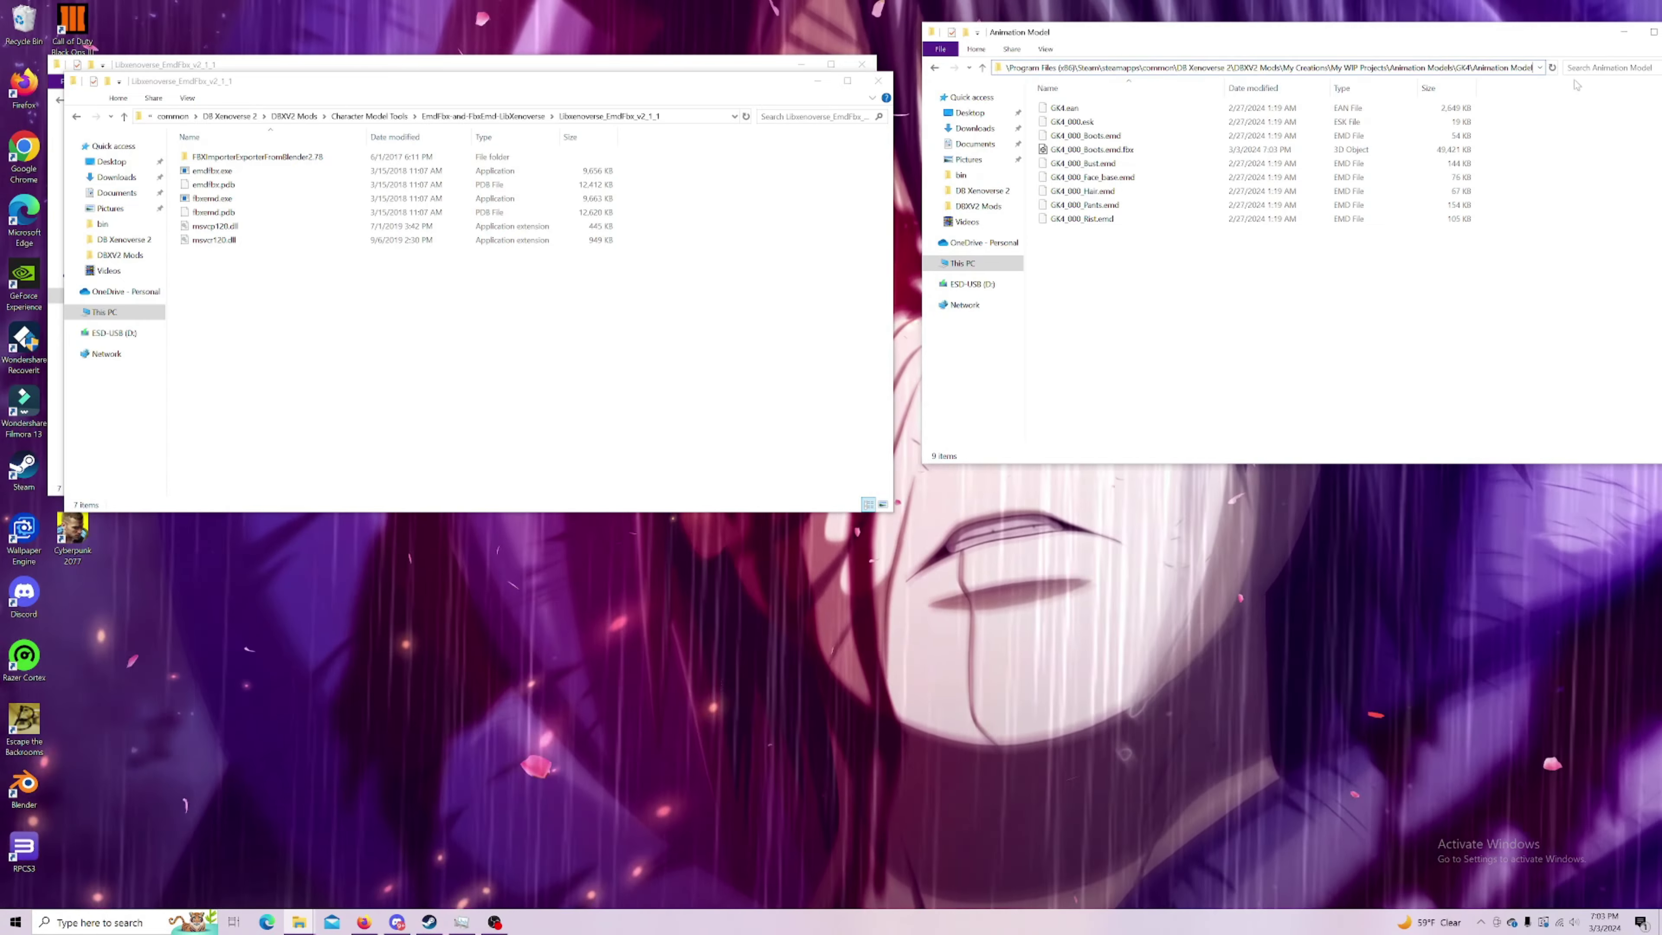
key("Escape")
left_click(1503, 68)
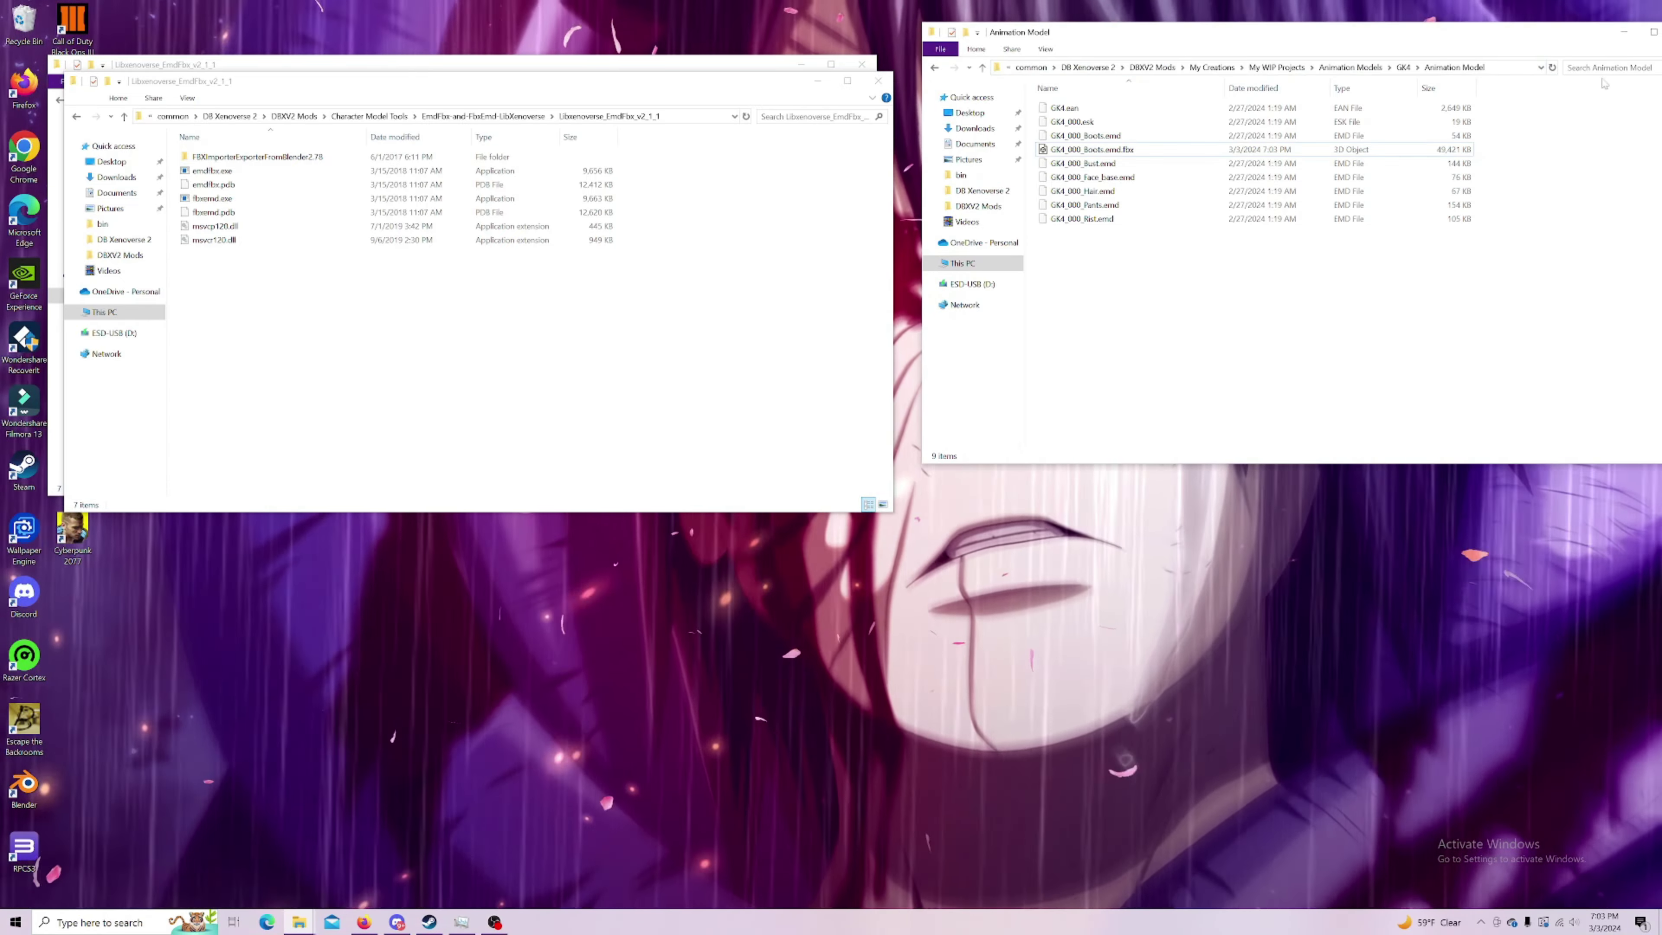
Step: Minimize the open folder windows, launch Blender, accept its default quick setup and close it
left_click(1659, 31)
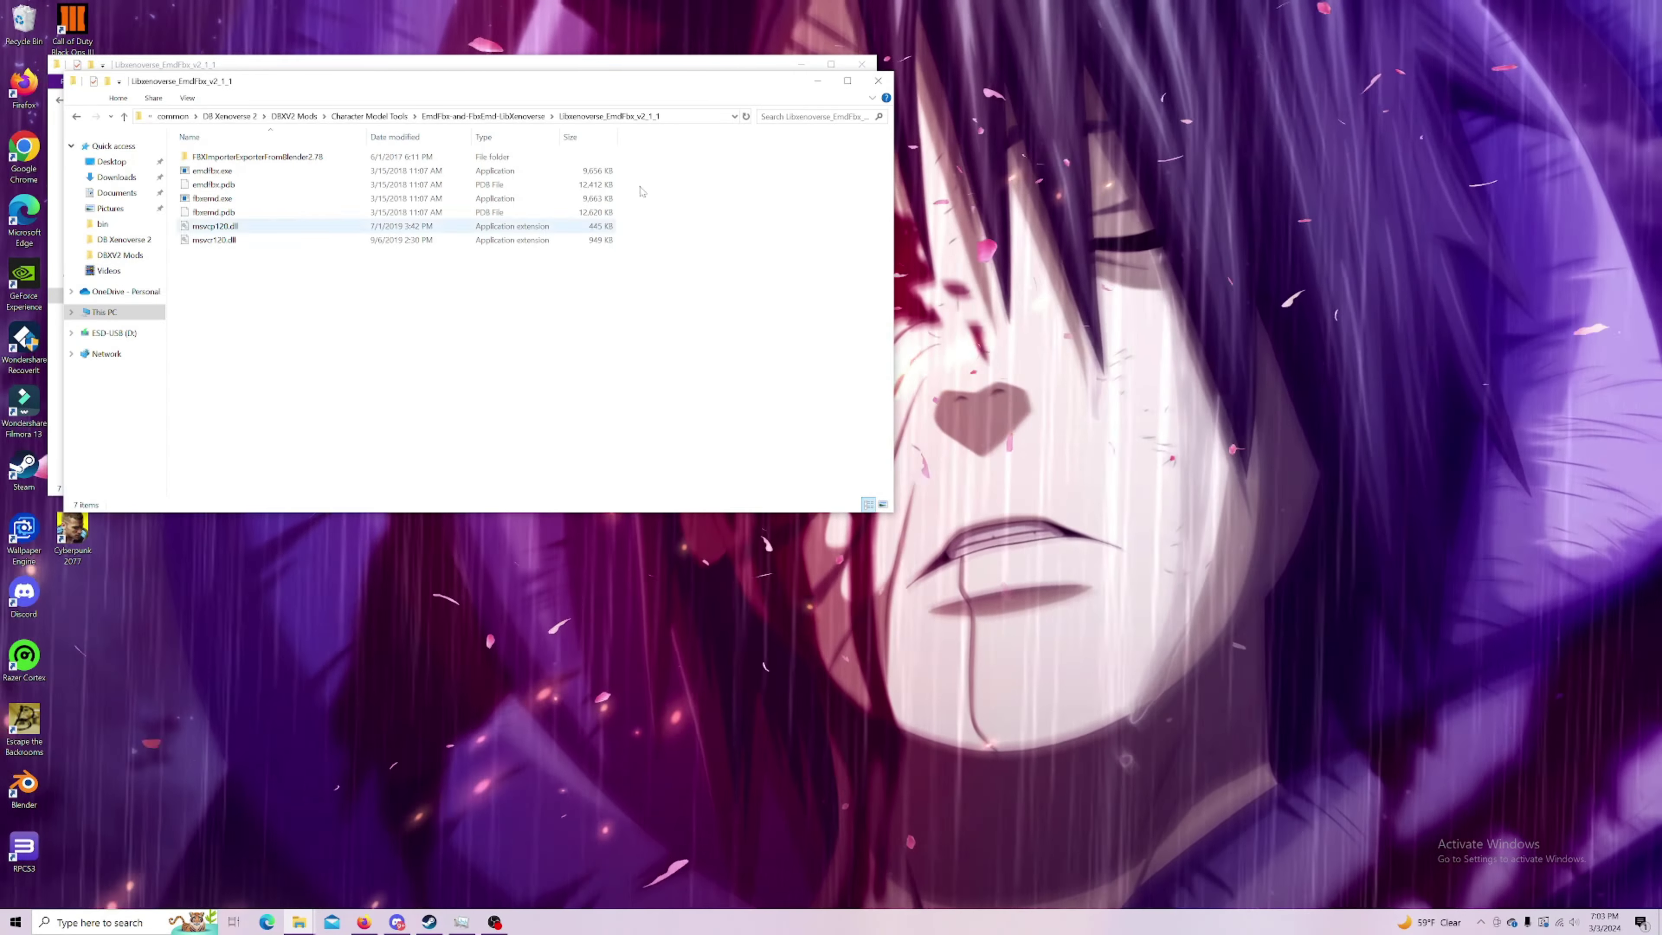
left_click(818, 65)
left_click(820, 84)
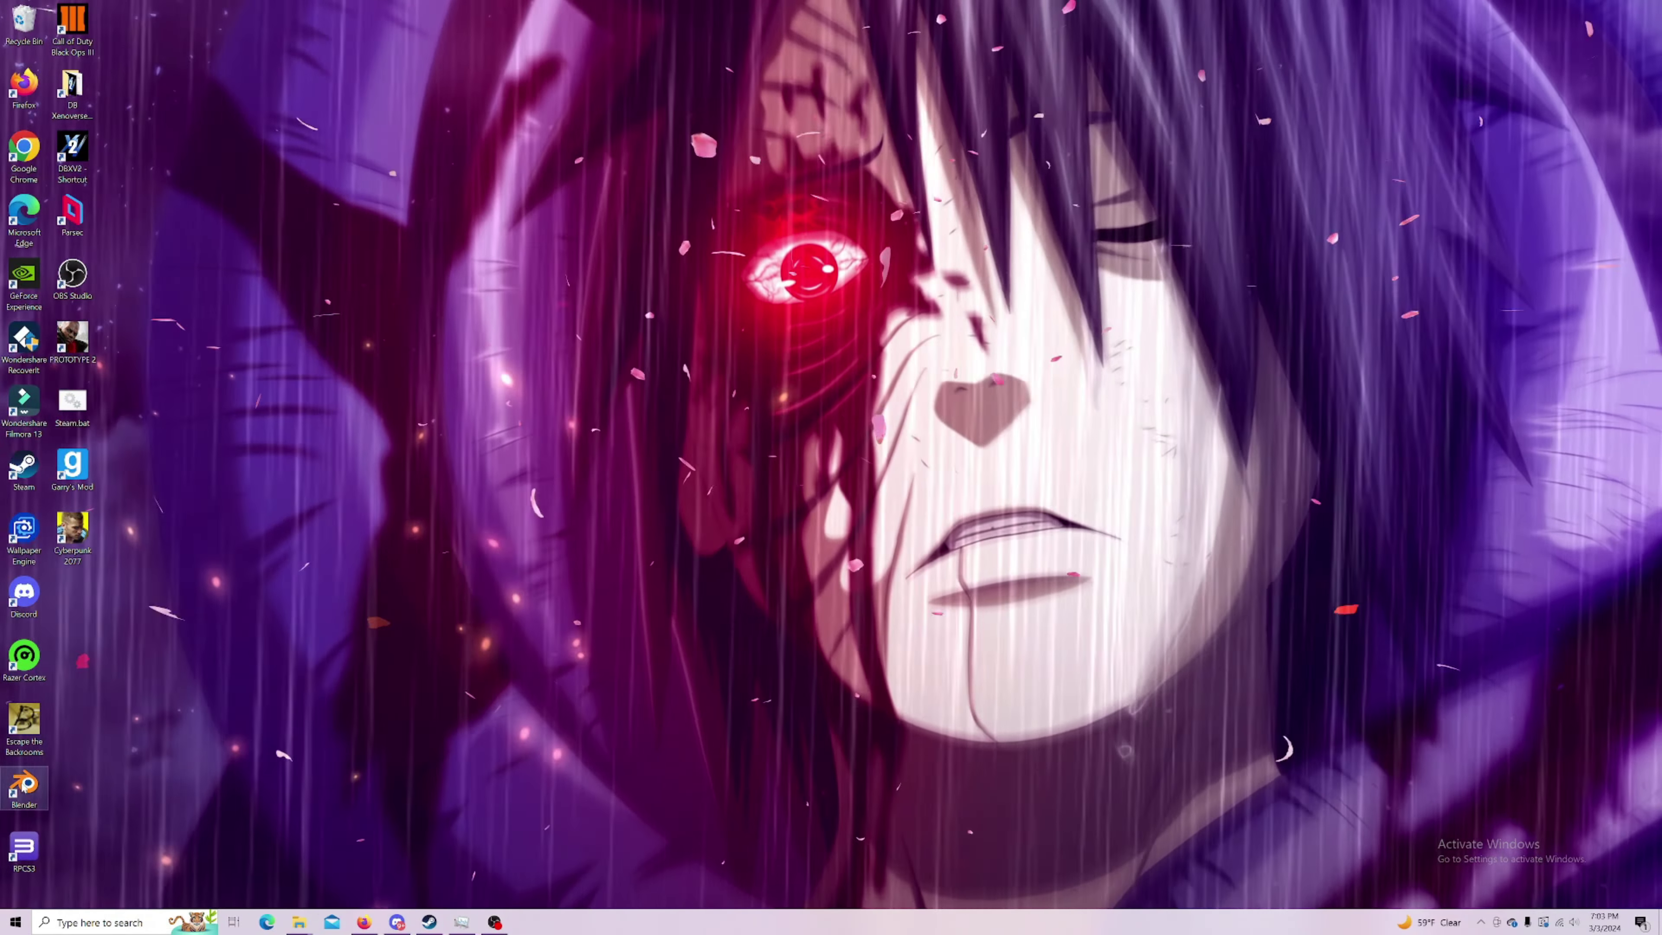
double_click(24, 785)
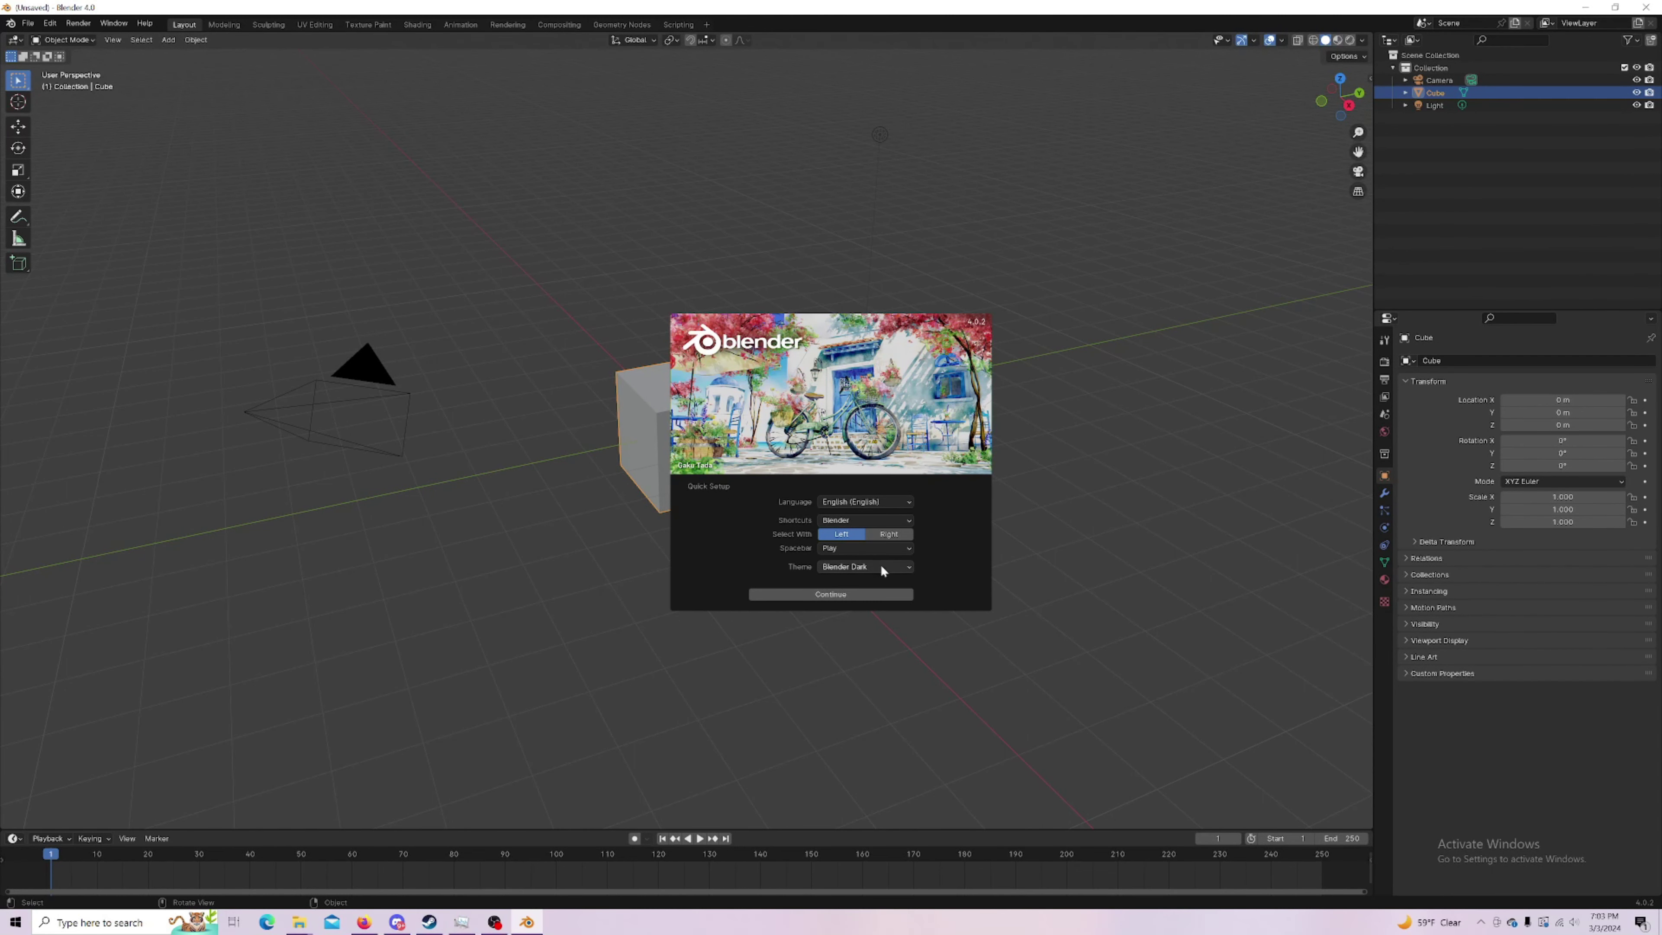
left_click(873, 594)
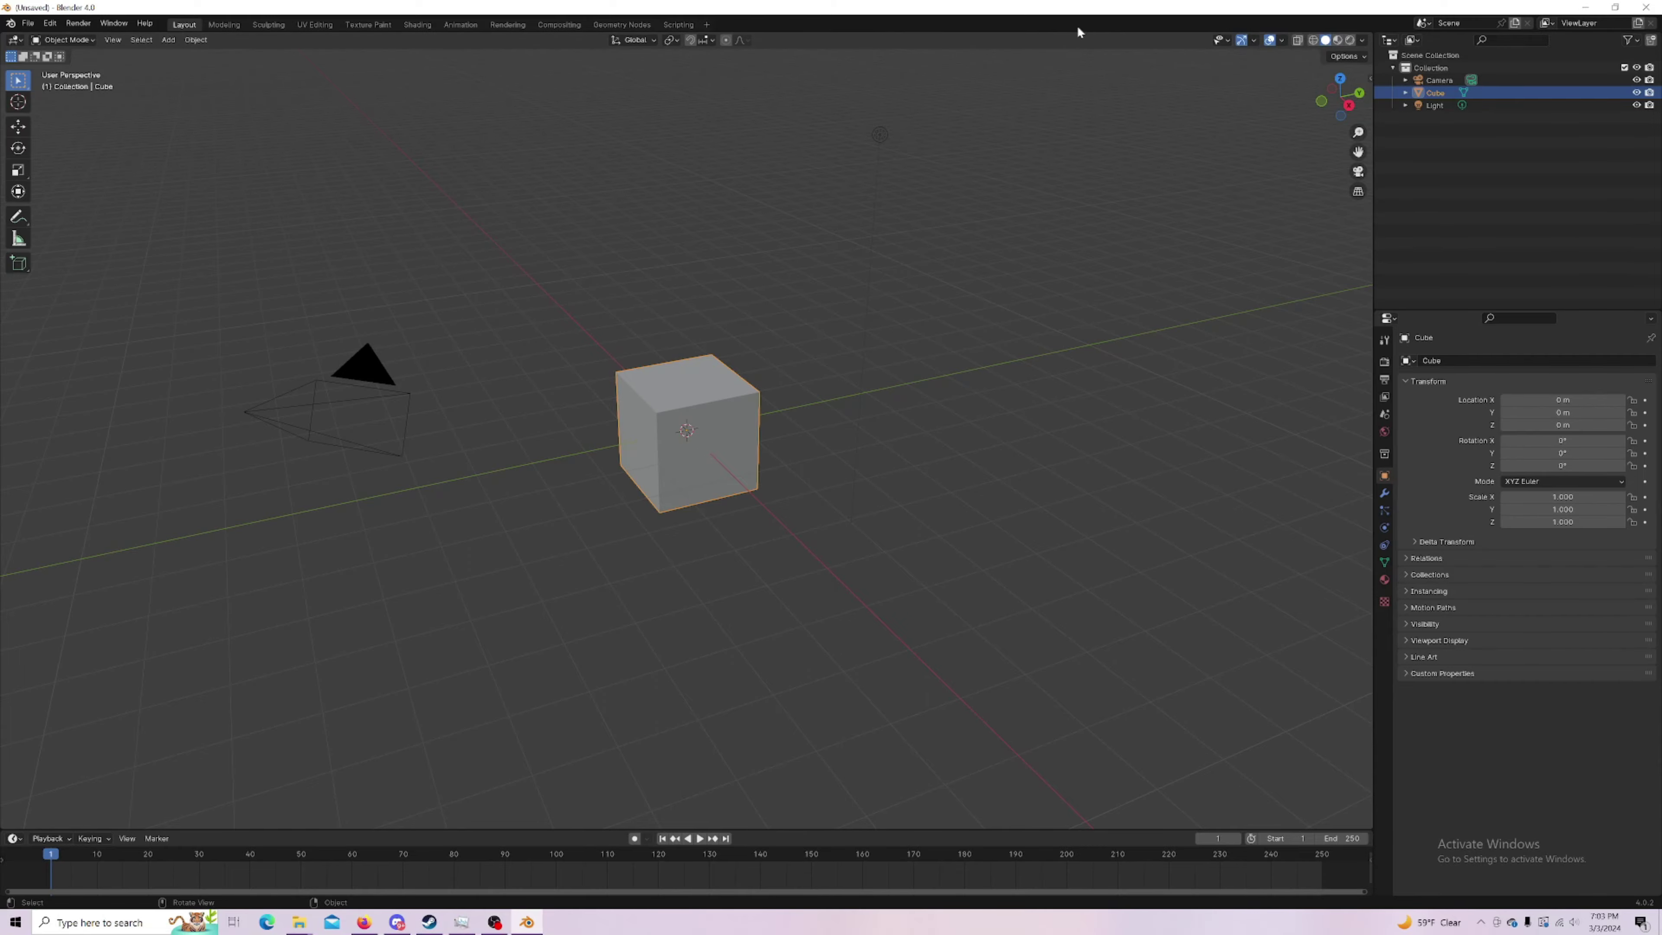
left_click(1643, 8)
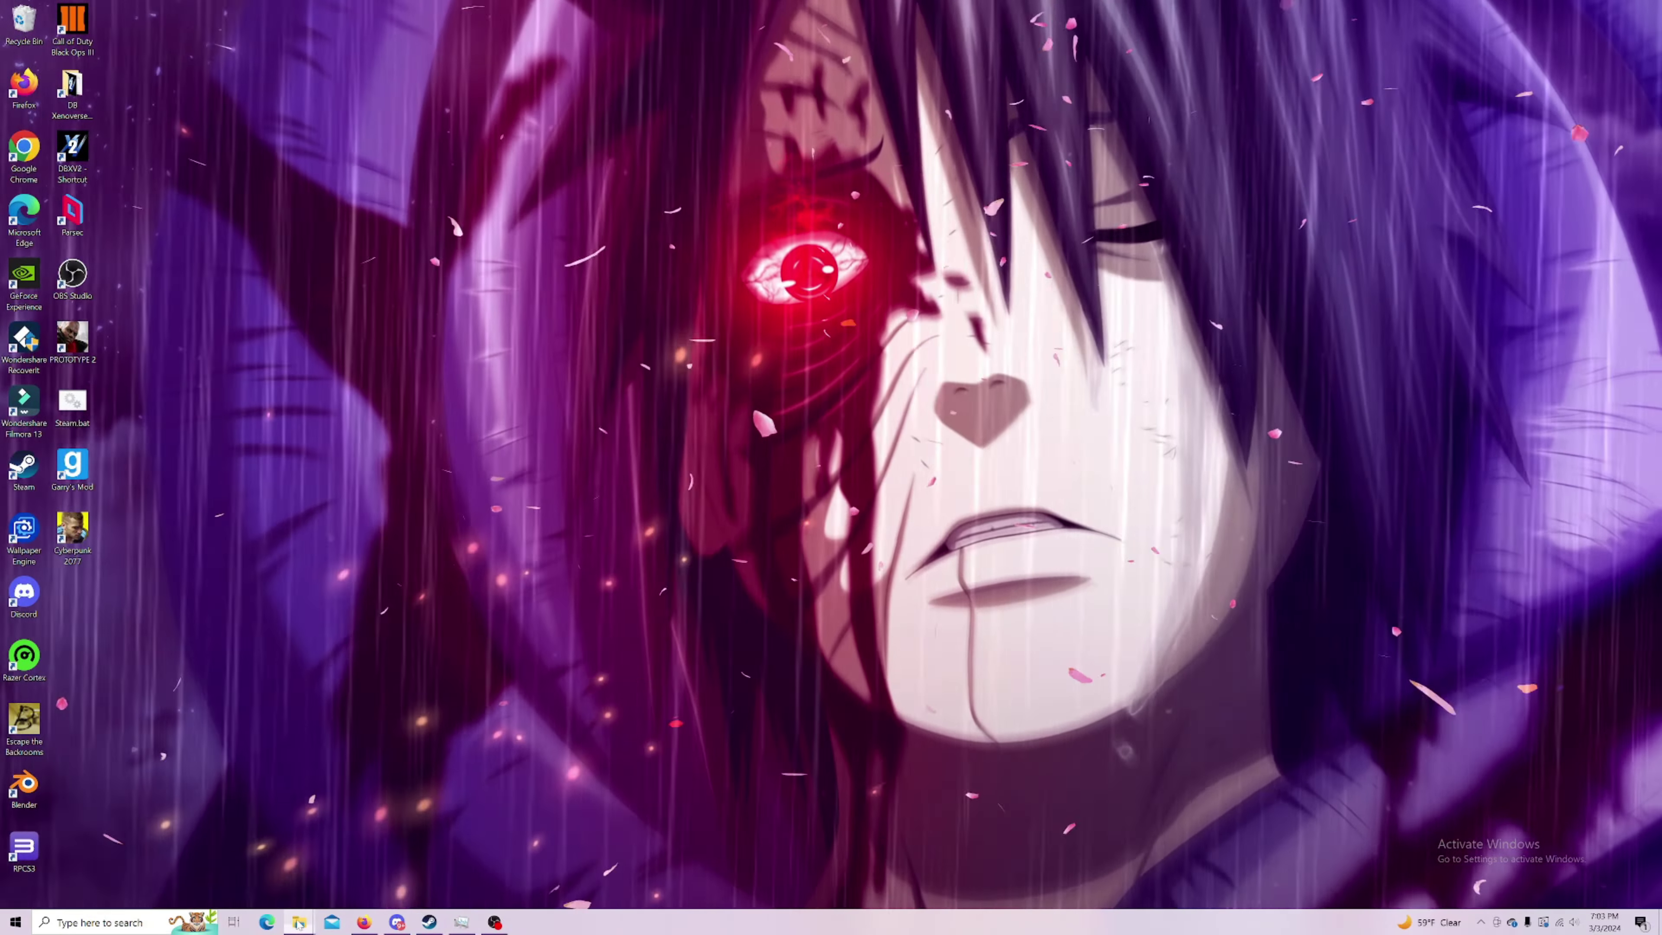
Step: Restore the Animation Model window, open Evo Beast Cannon in My WIP Projects and locate NNNN_CCC_SSSS.ean
mouse_move(299, 922)
mouse_move(346, 859)
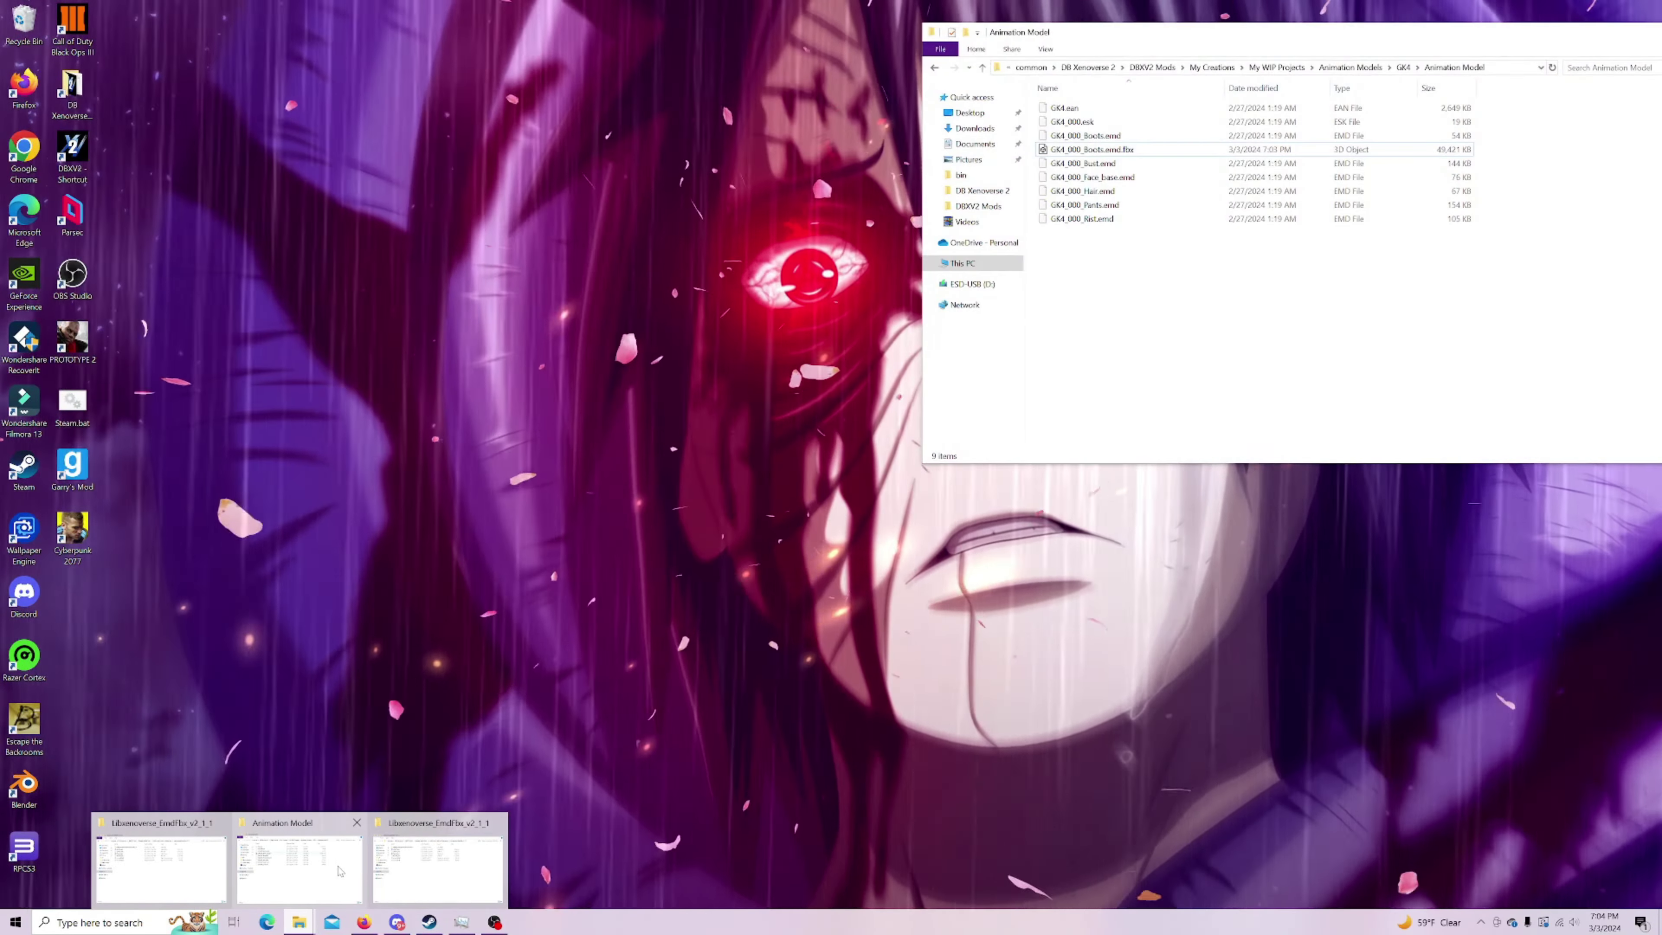
left_click(340, 871)
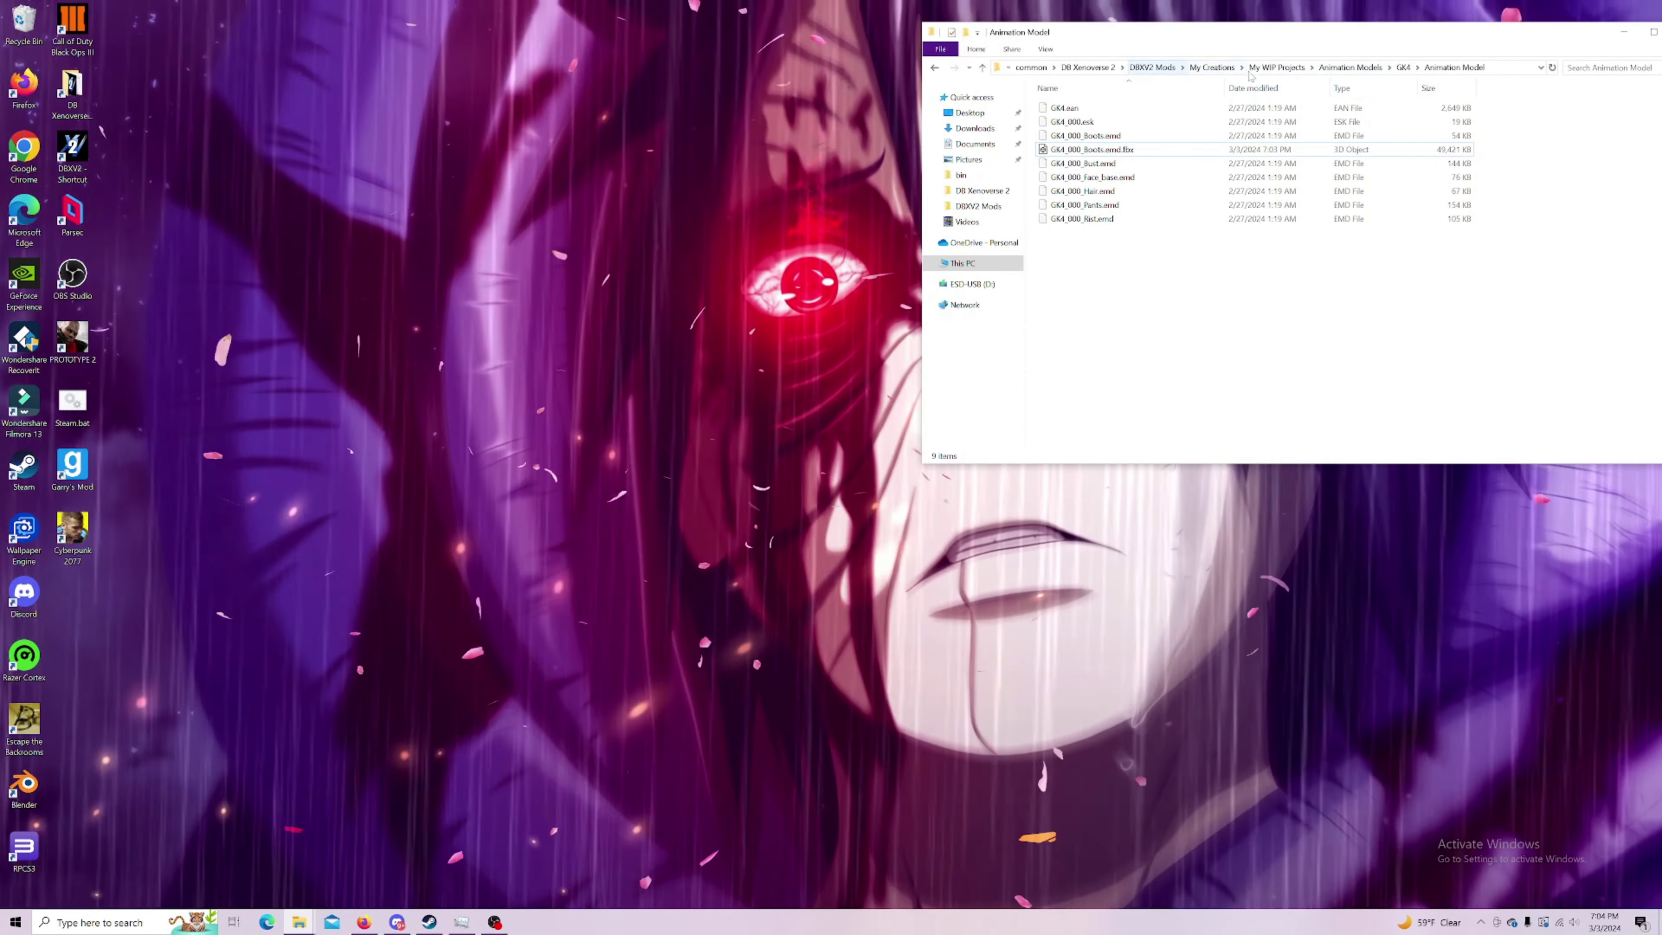
left_click(1303, 67)
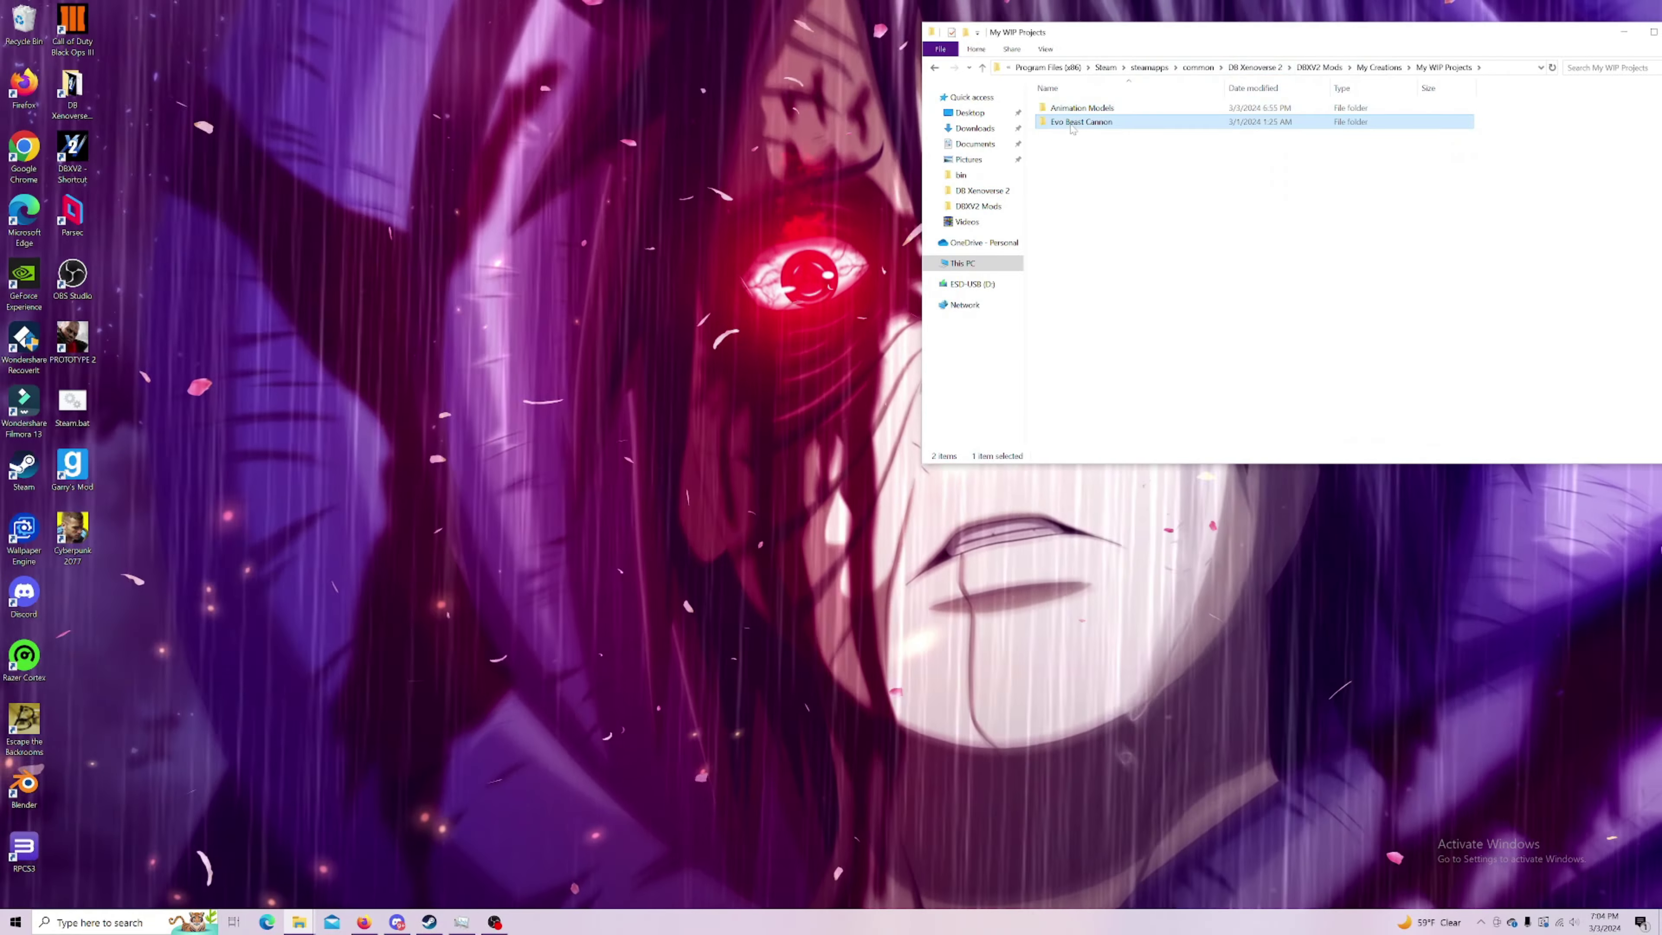
double_click(1073, 123)
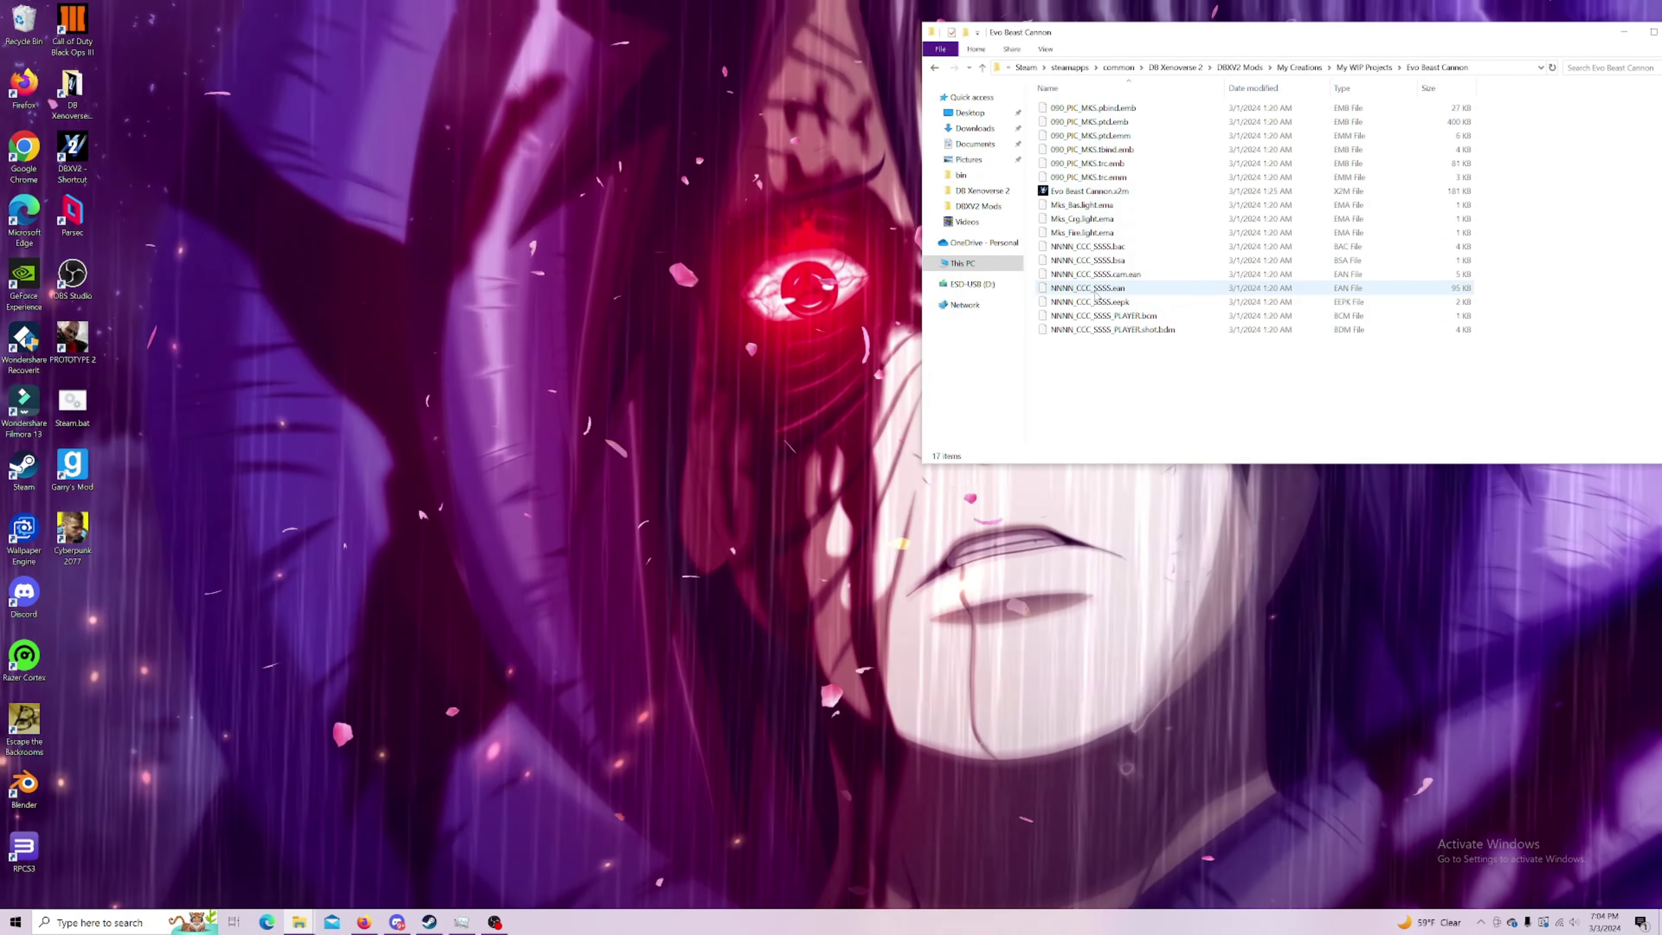
left_click(1097, 289)
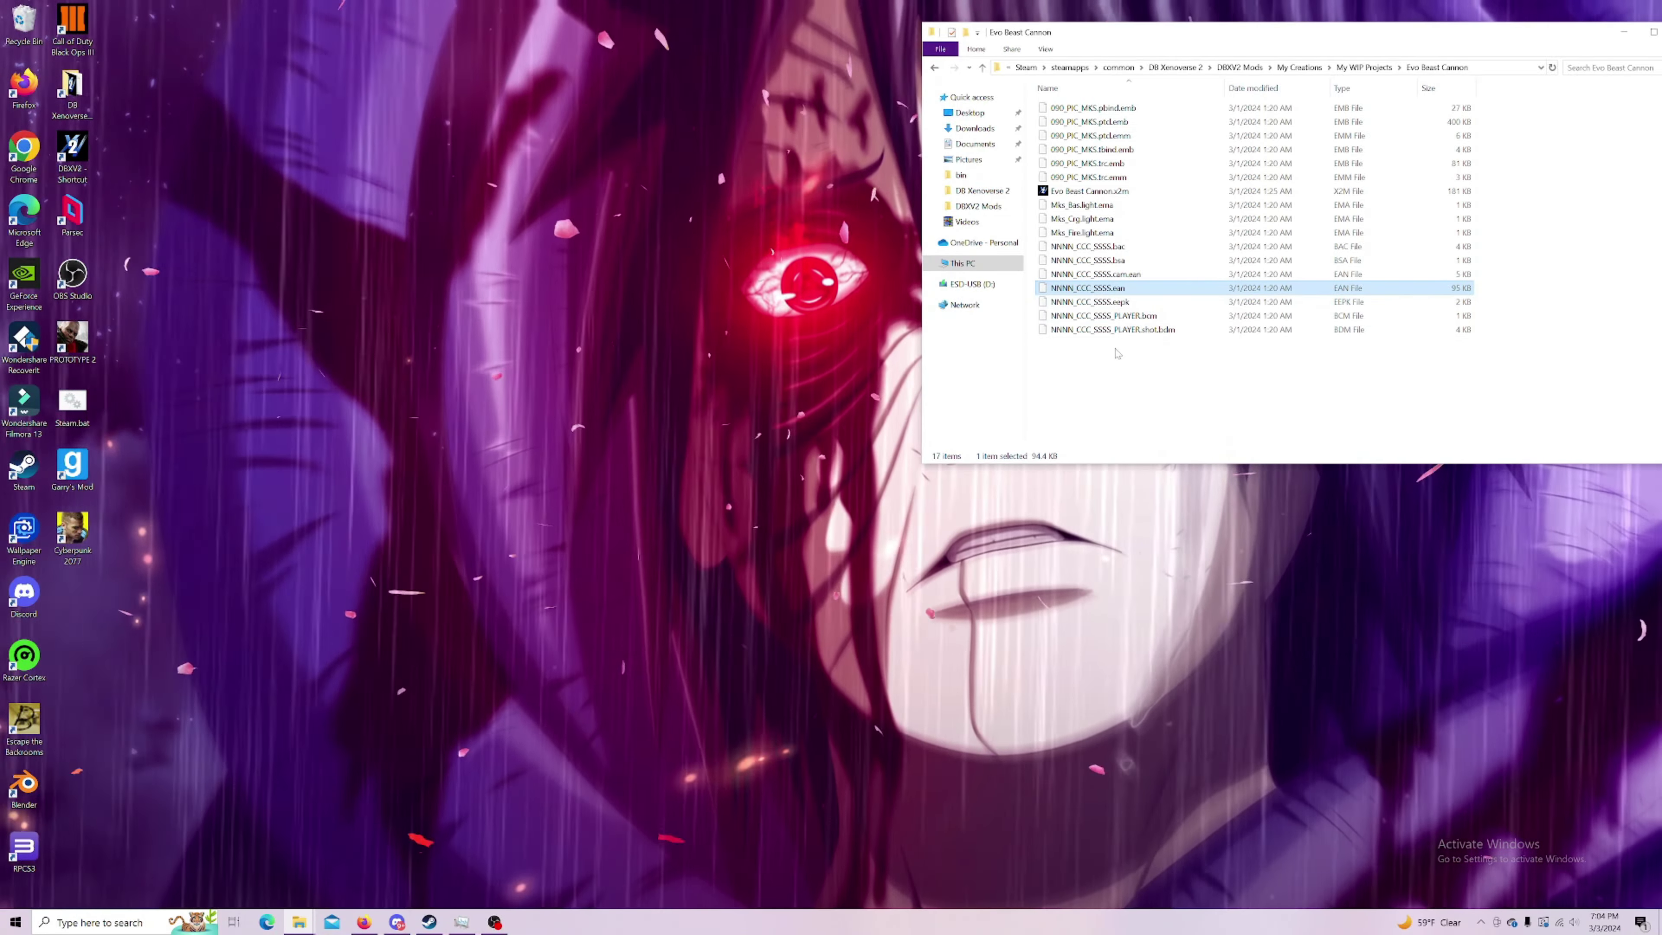
left_click(1139, 288, "ctrl")
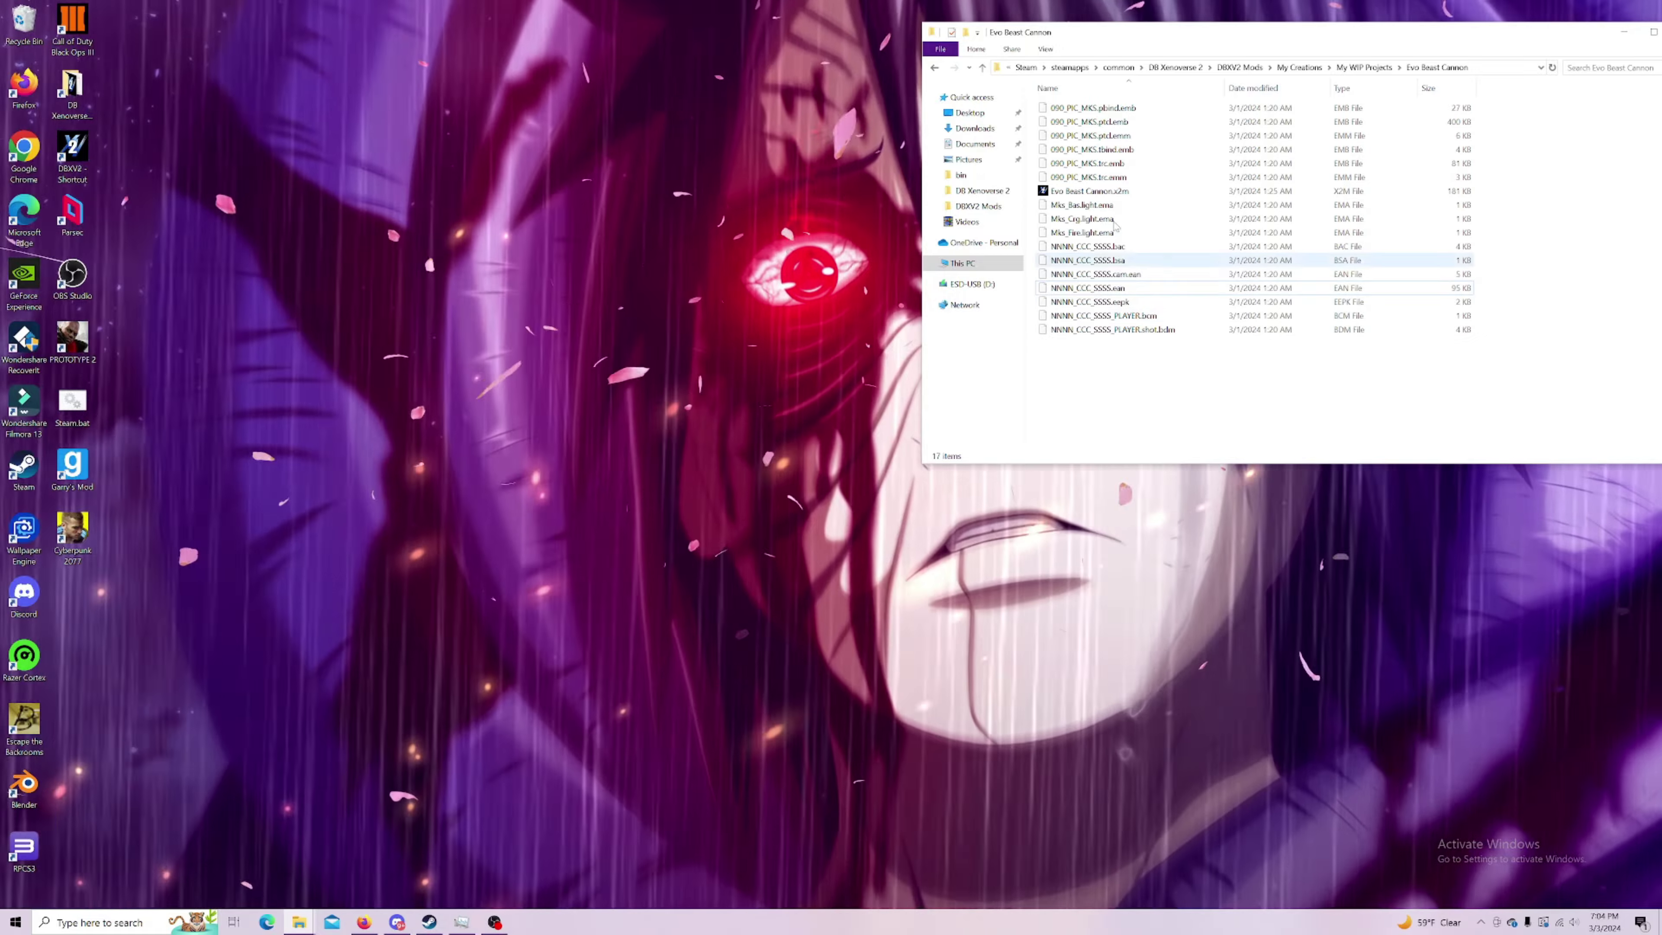
Step: Return to the GK4 folder and look through its file list
left_click(935, 67)
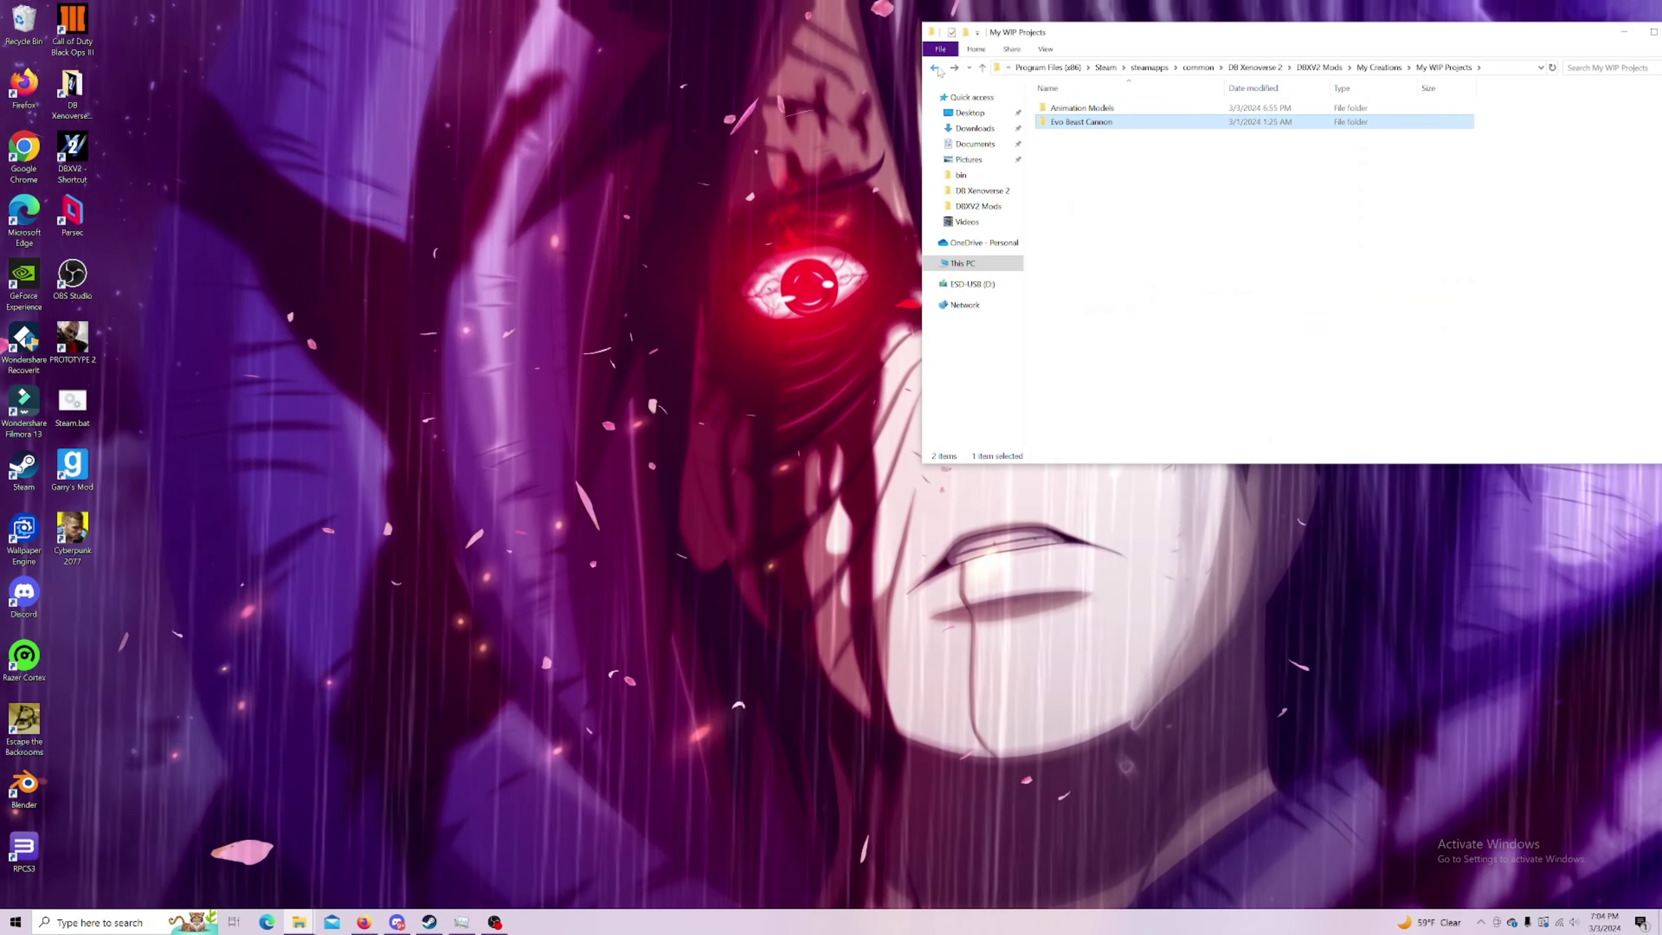
left_click(935, 68)
left_click(935, 67)
scroll(1171, 265, "down", 10)
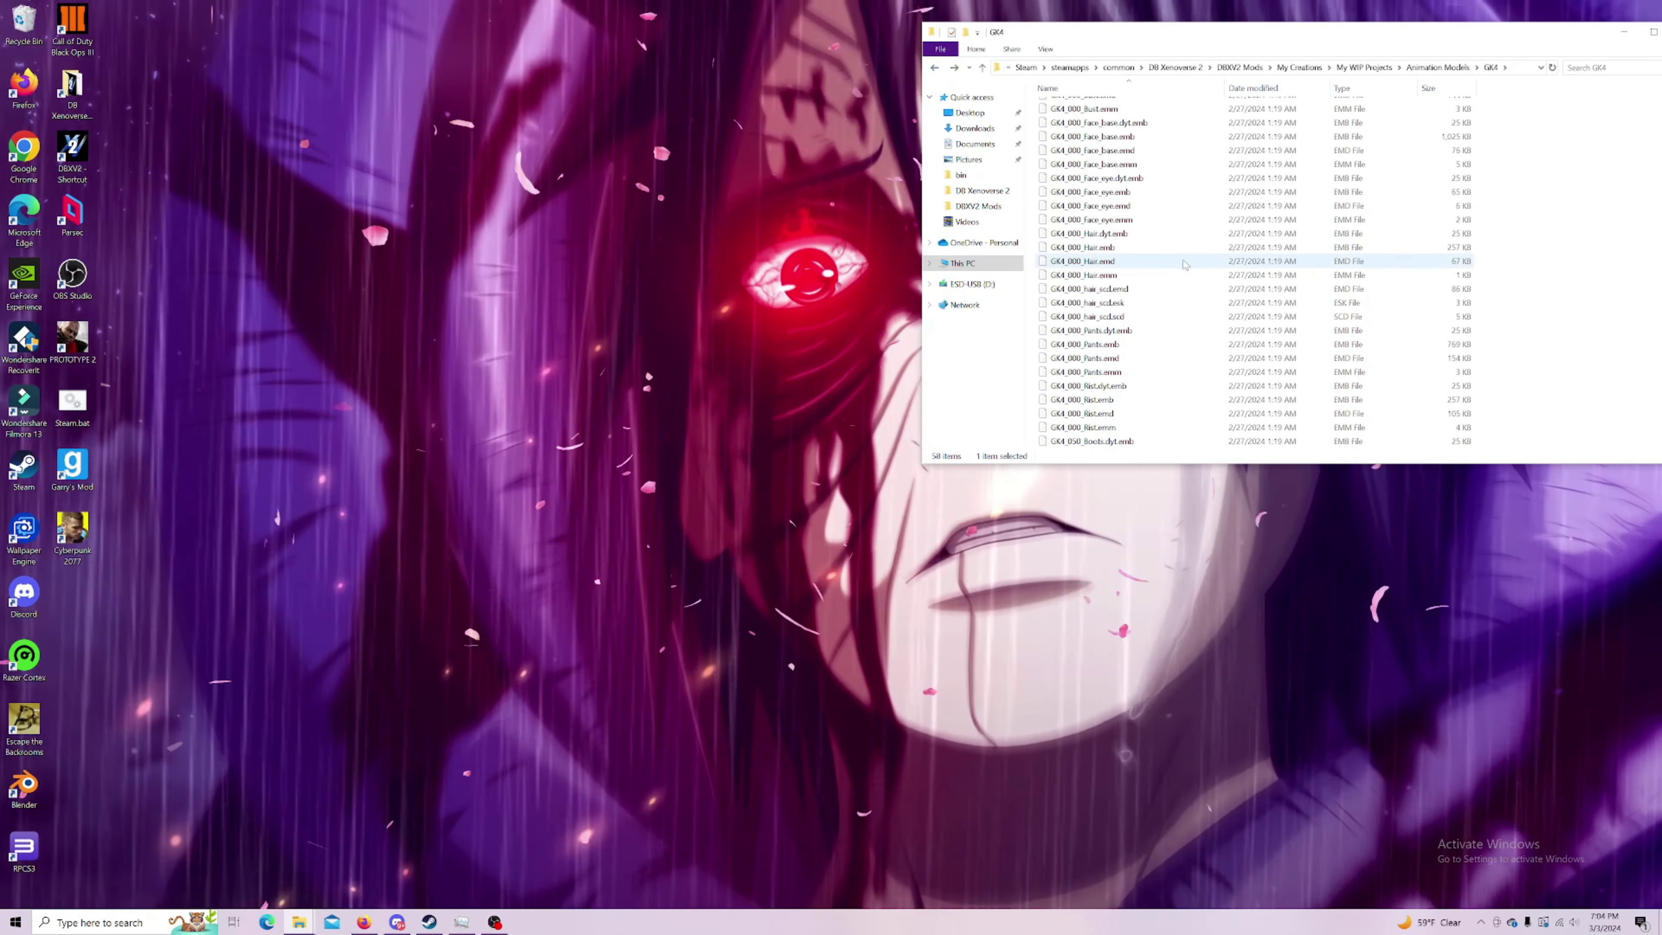
scroll(1171, 262, "up", 10)
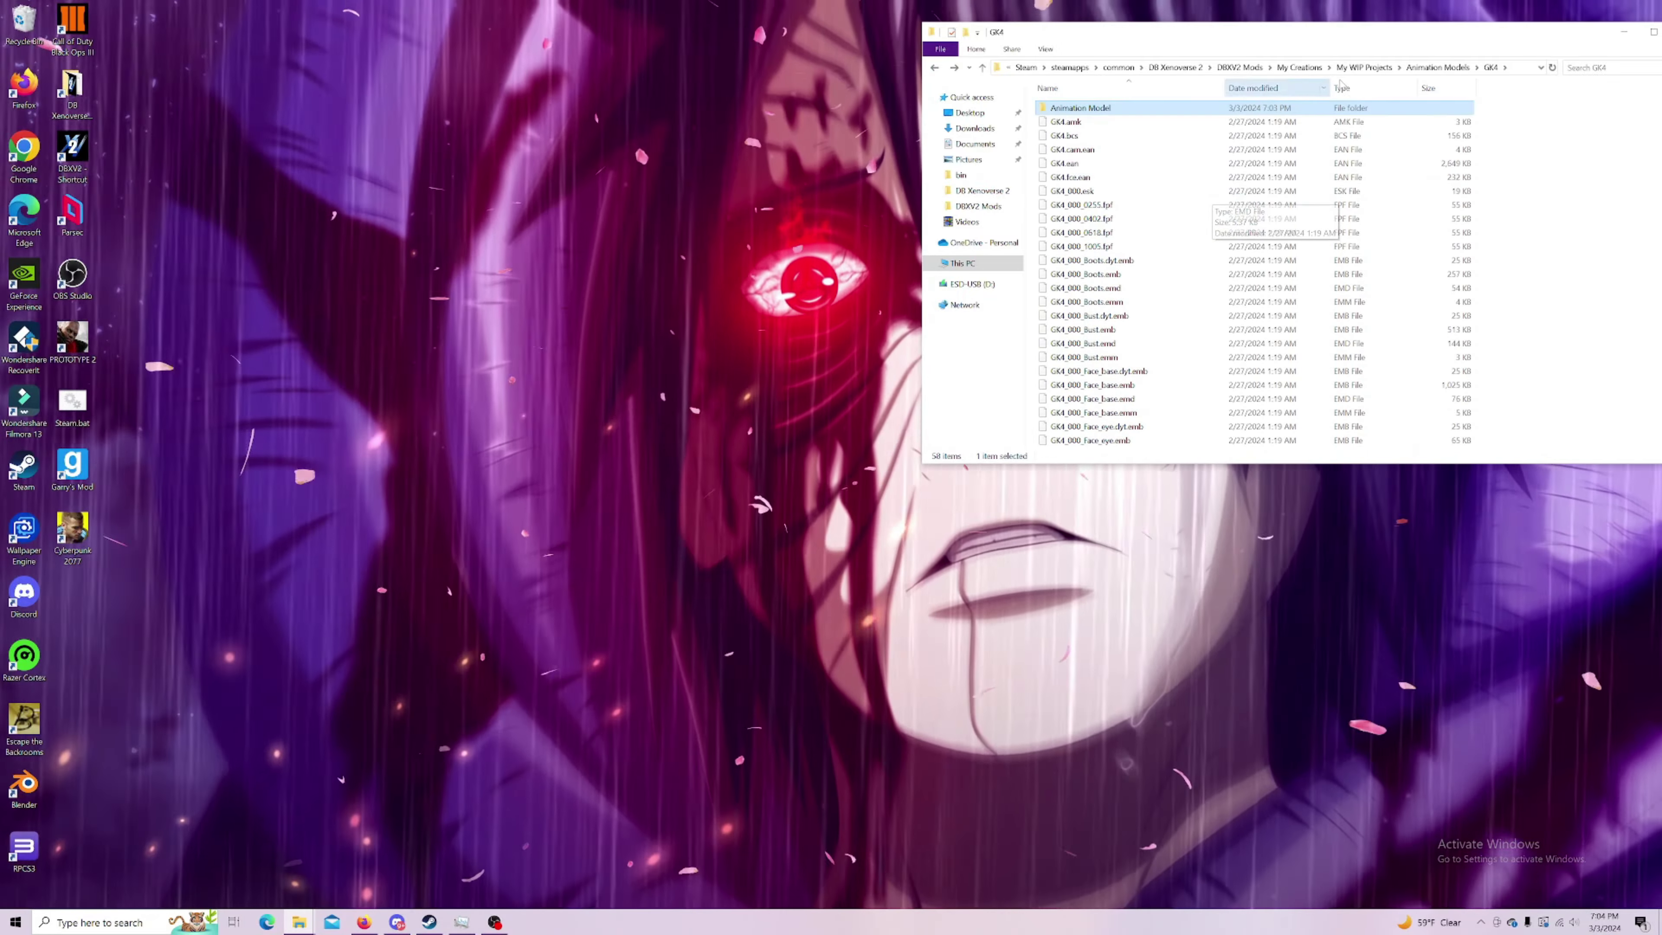
Step: Go up to the DB Xenoverse 2 folder and launch XV2 Skill Creator
left_click(1239, 68)
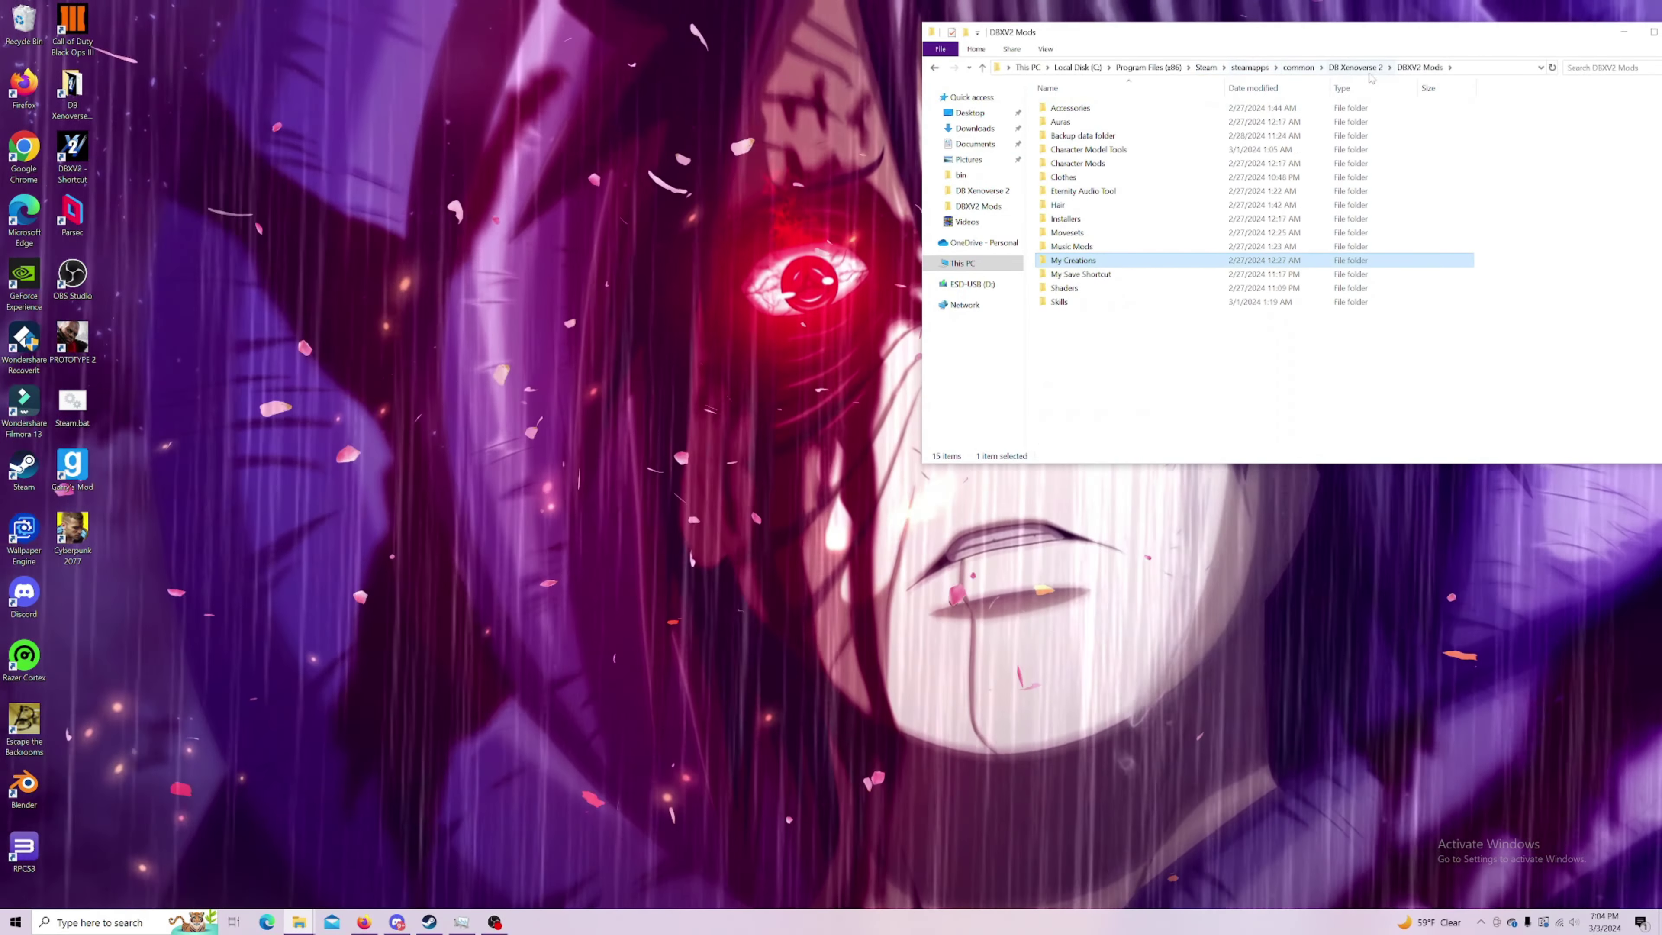
left_click(1355, 67)
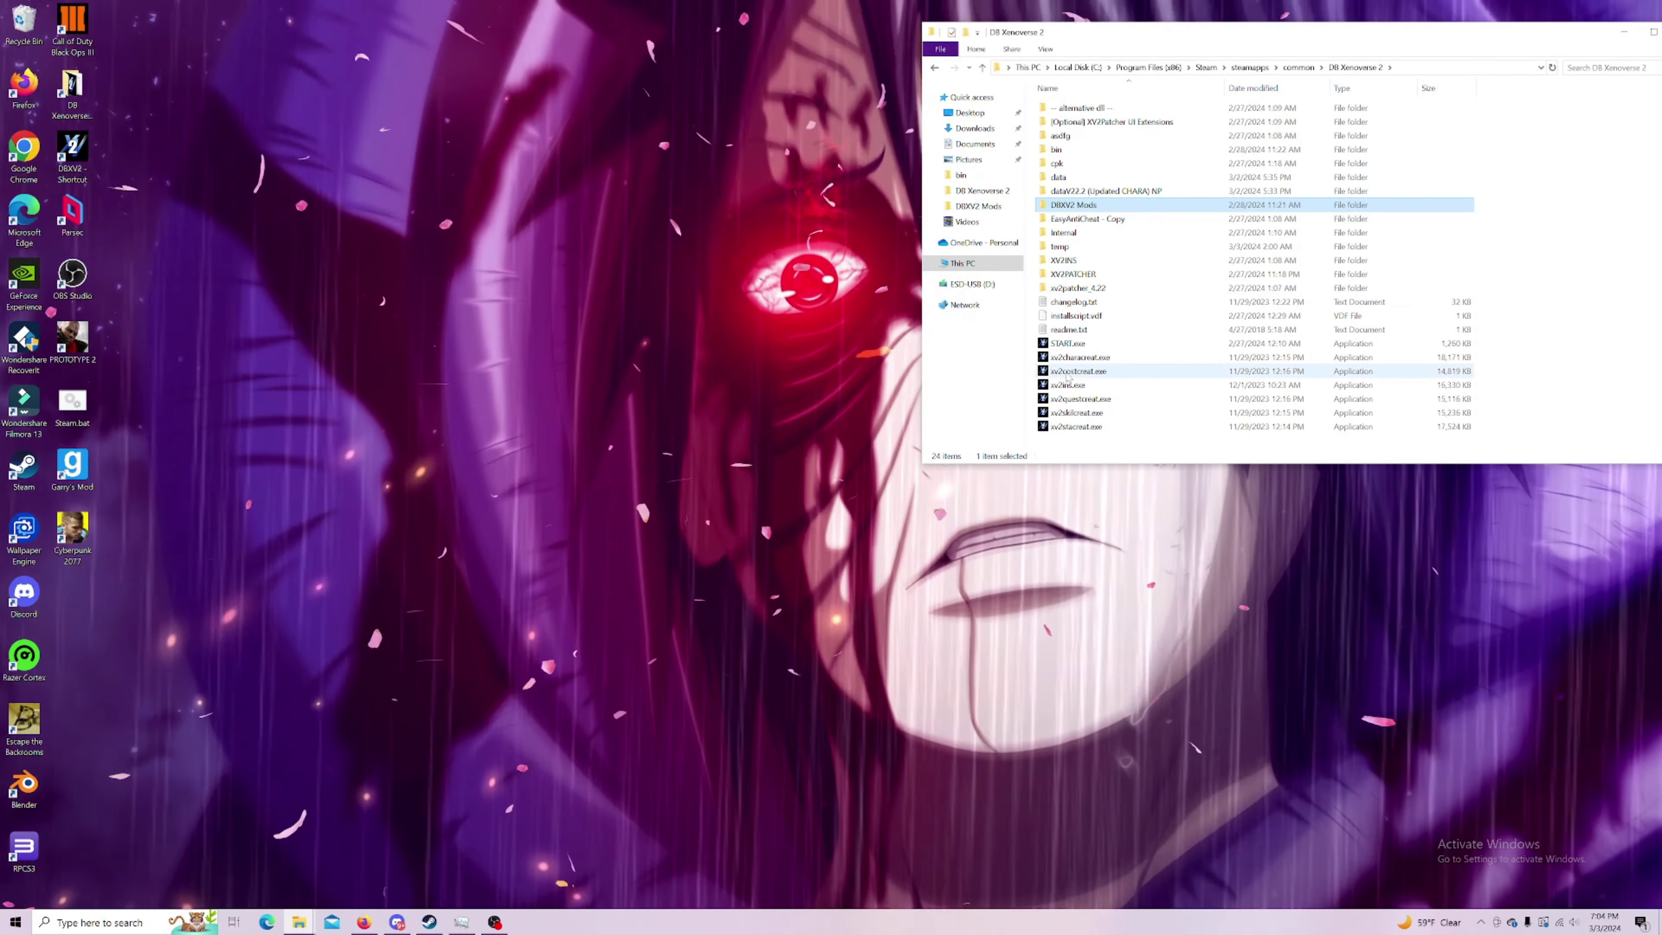
left_click(1096, 385)
left_click(1109, 413)
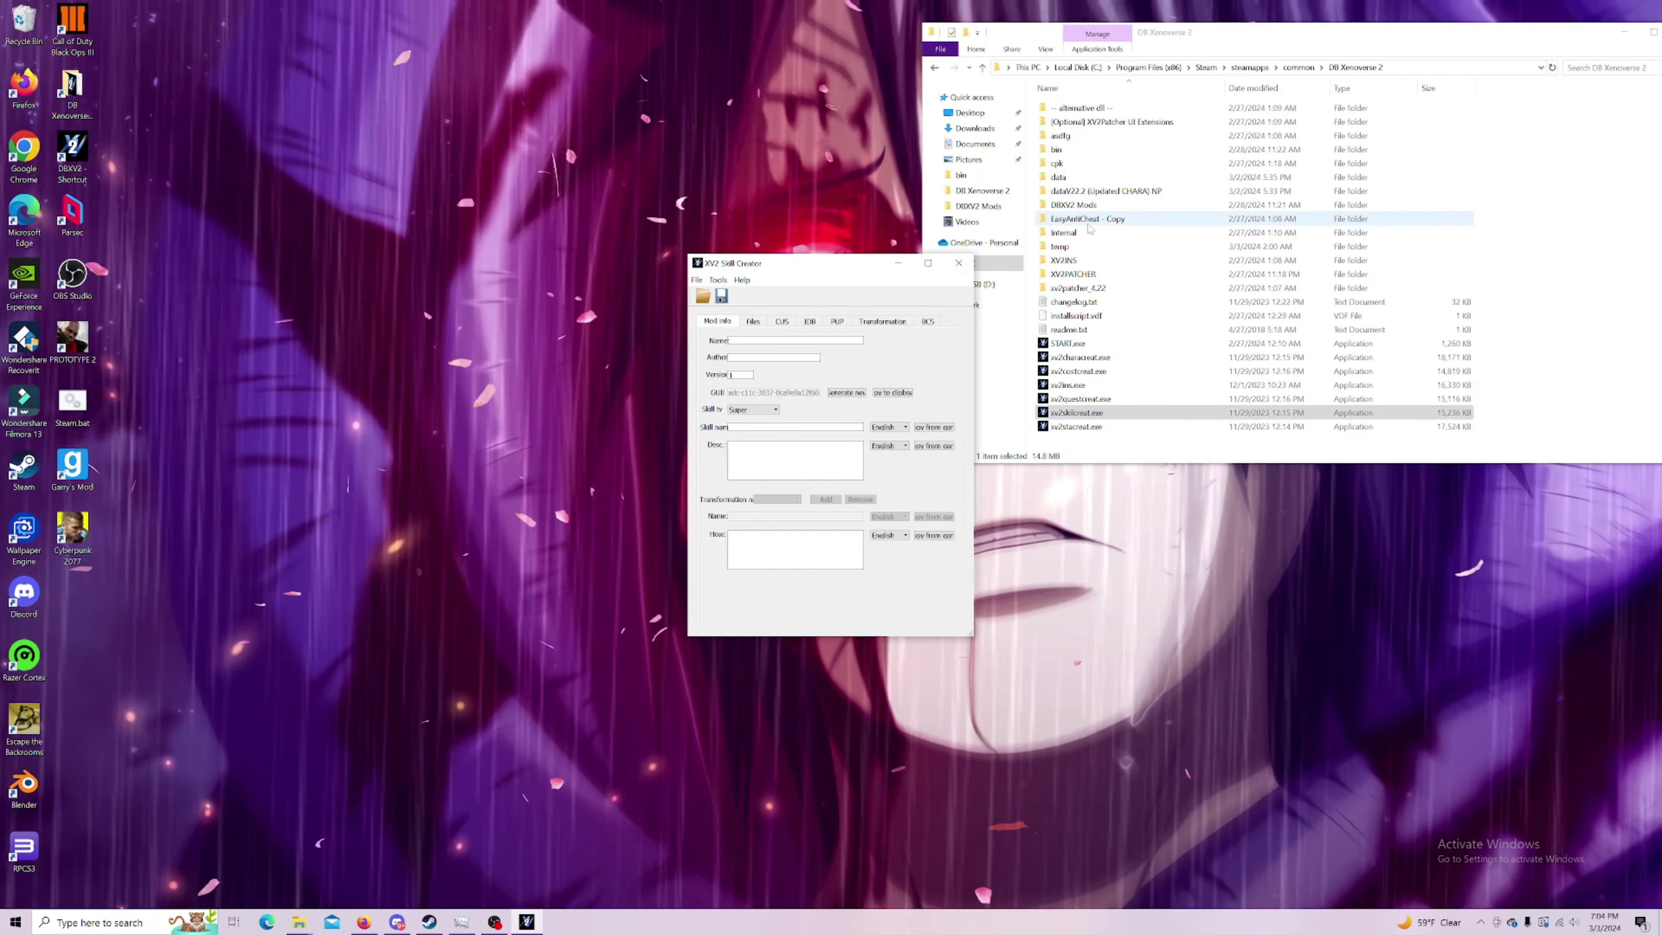
Step: Create a folder named Beast Cannon Animation inside DBXV2 Mods > My Creations > My WIP Projects > Animation Models
left_click(1084, 205)
double_click(1084, 205)
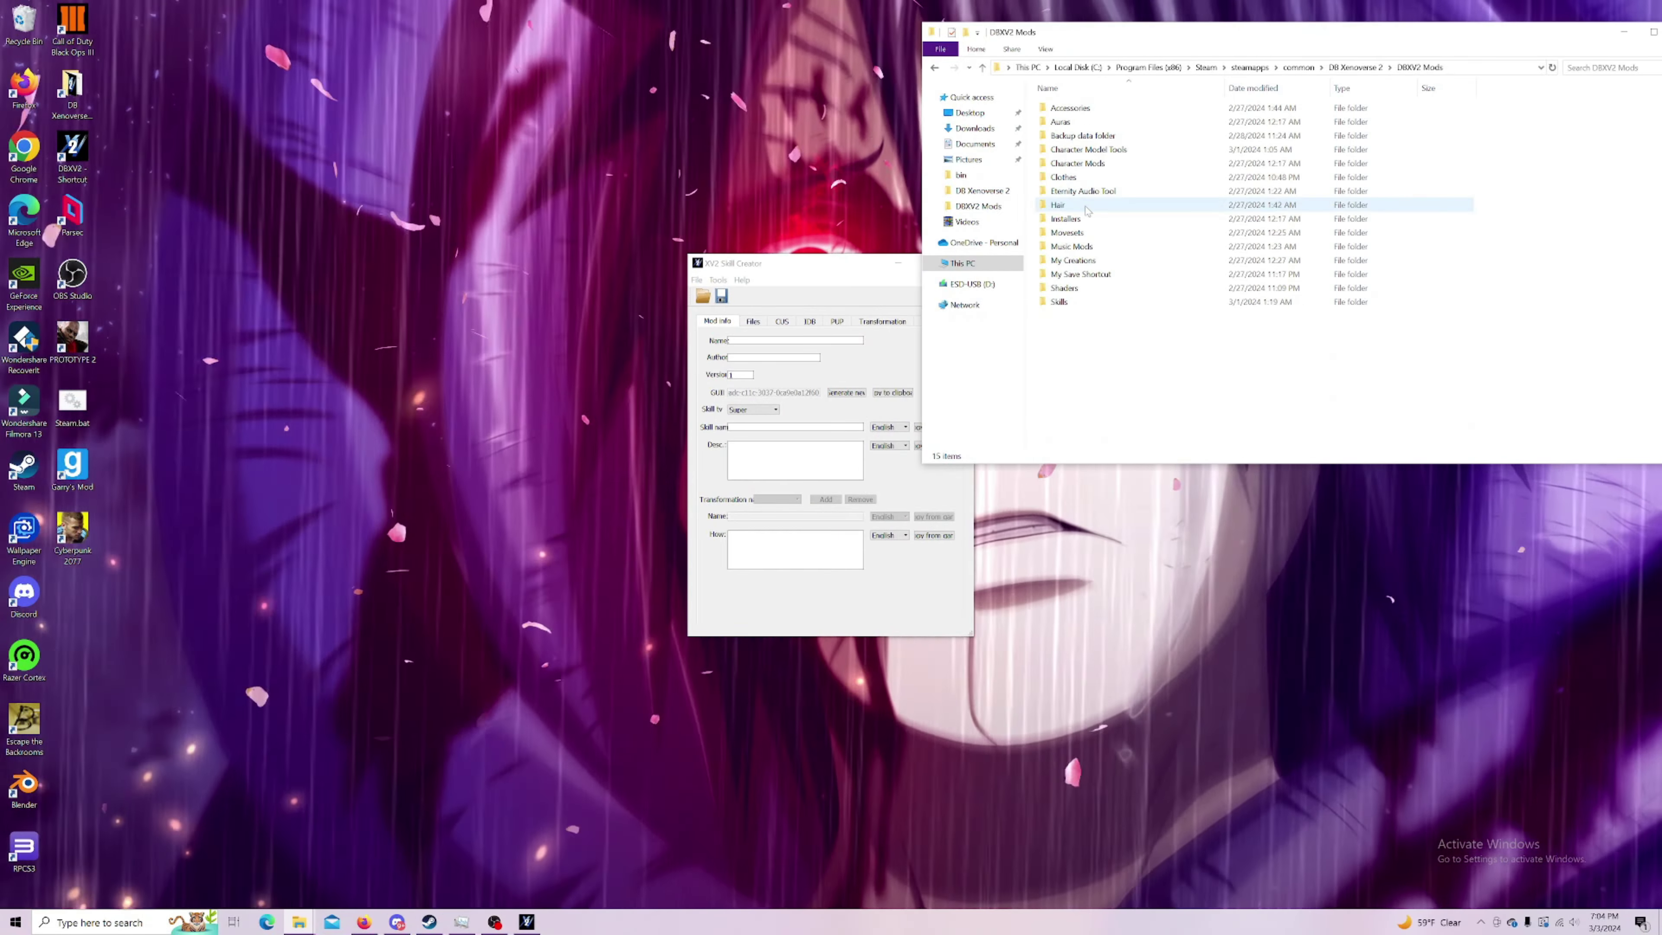
double_click(1084, 262)
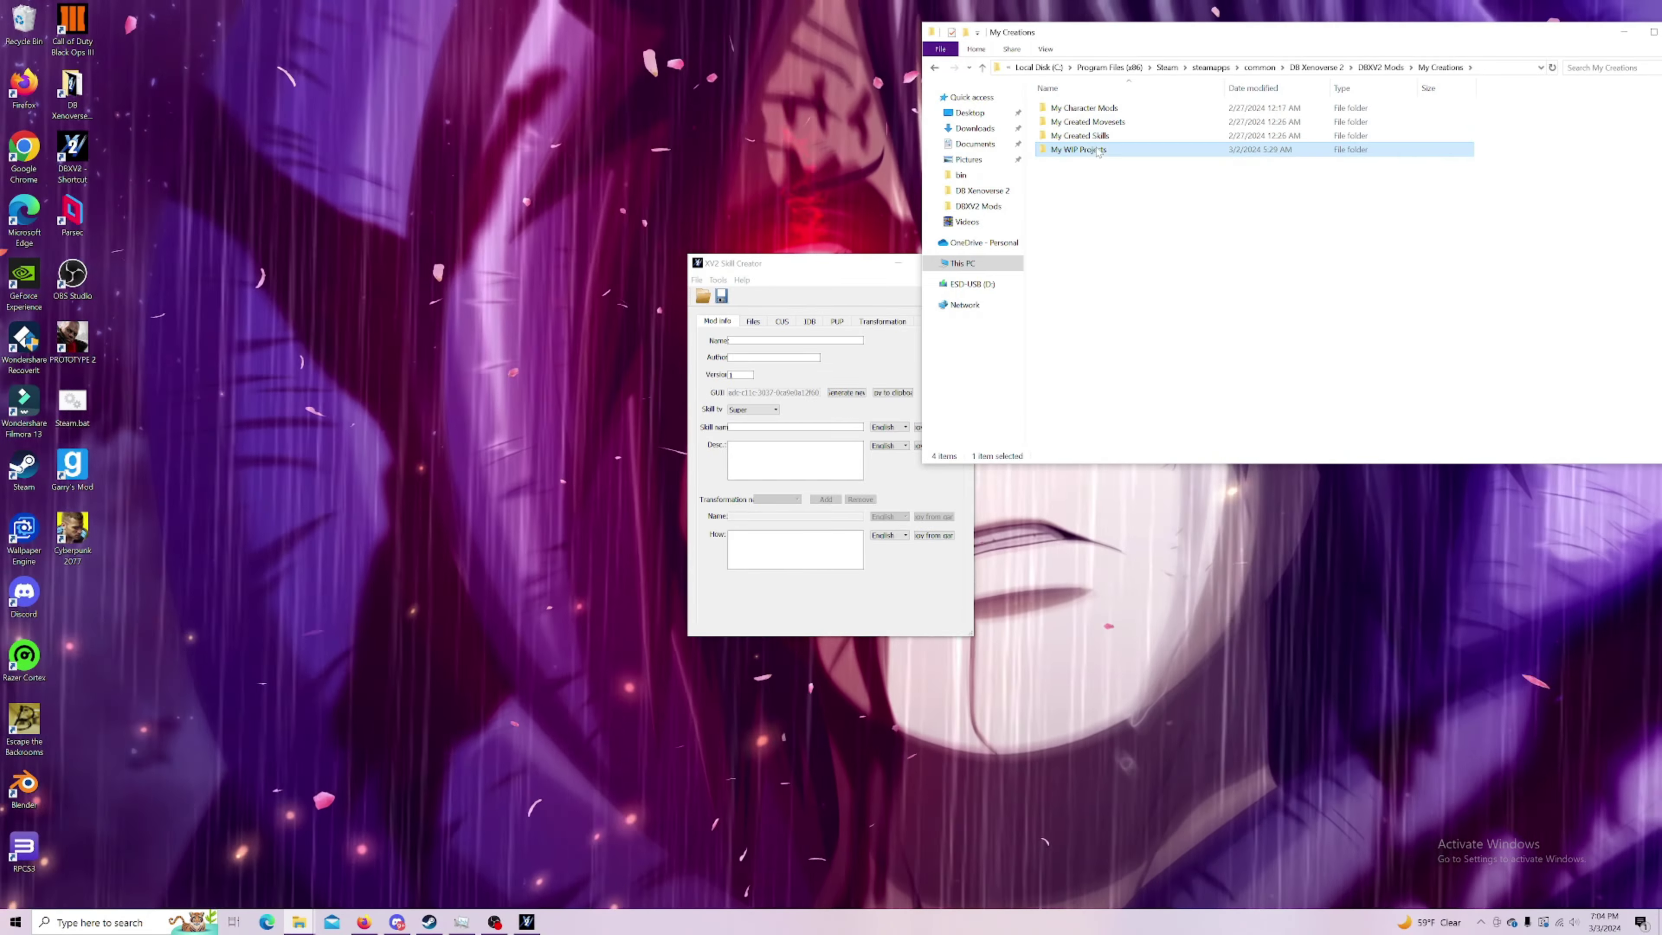
right_click(1111, 155)
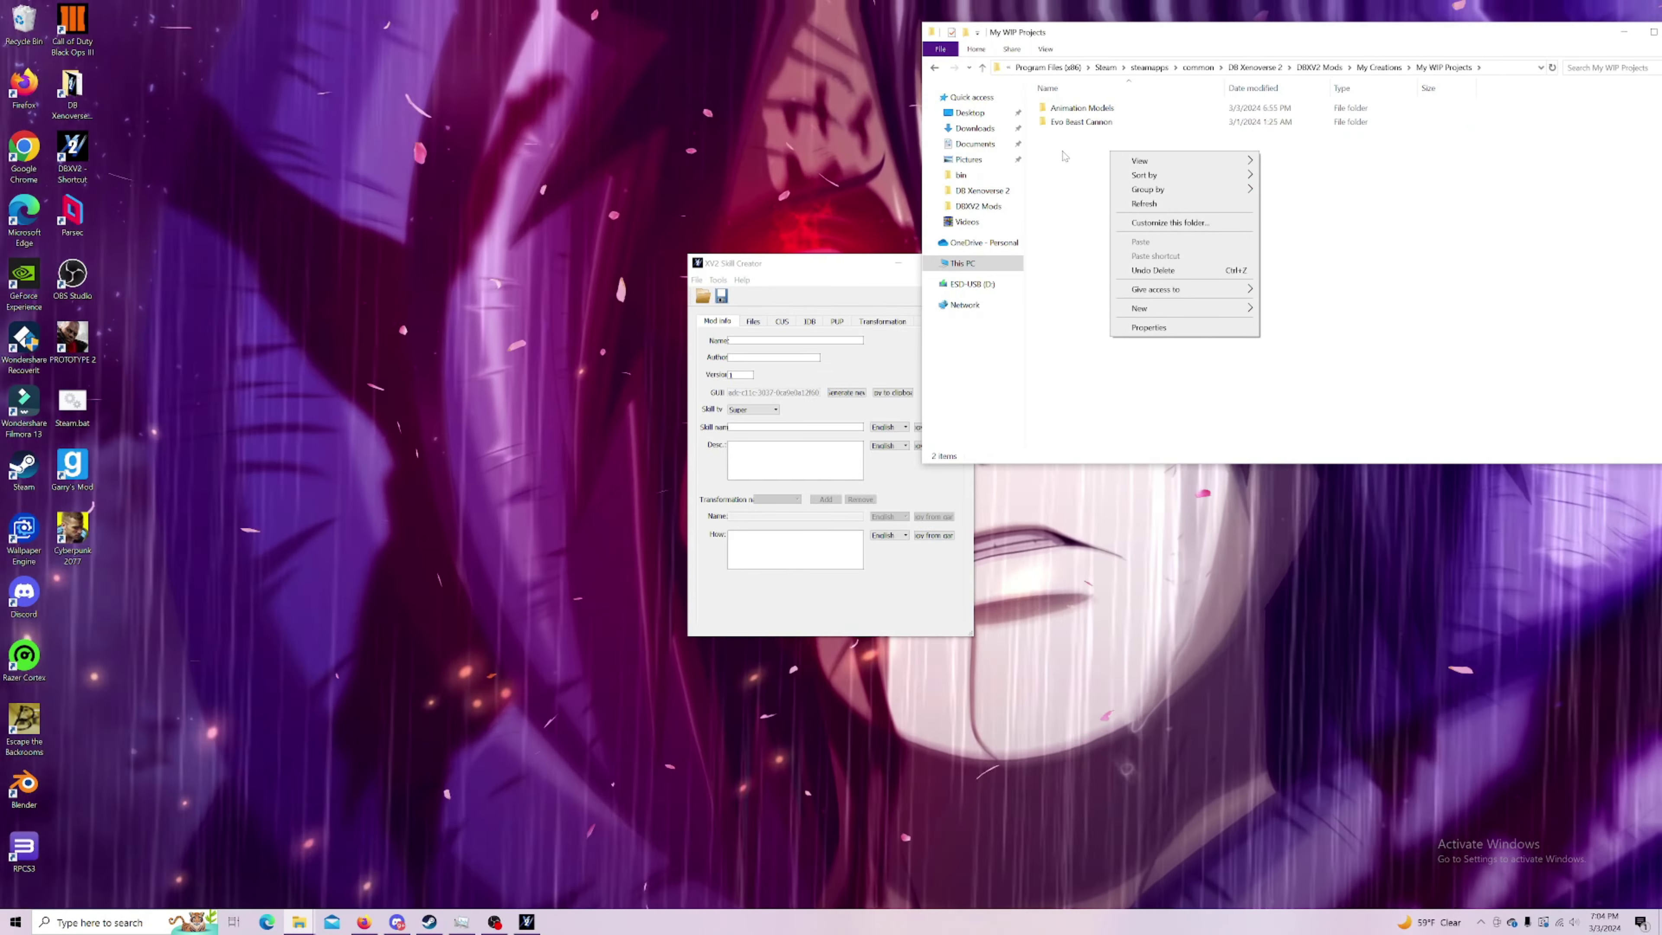
left_click(1075, 147)
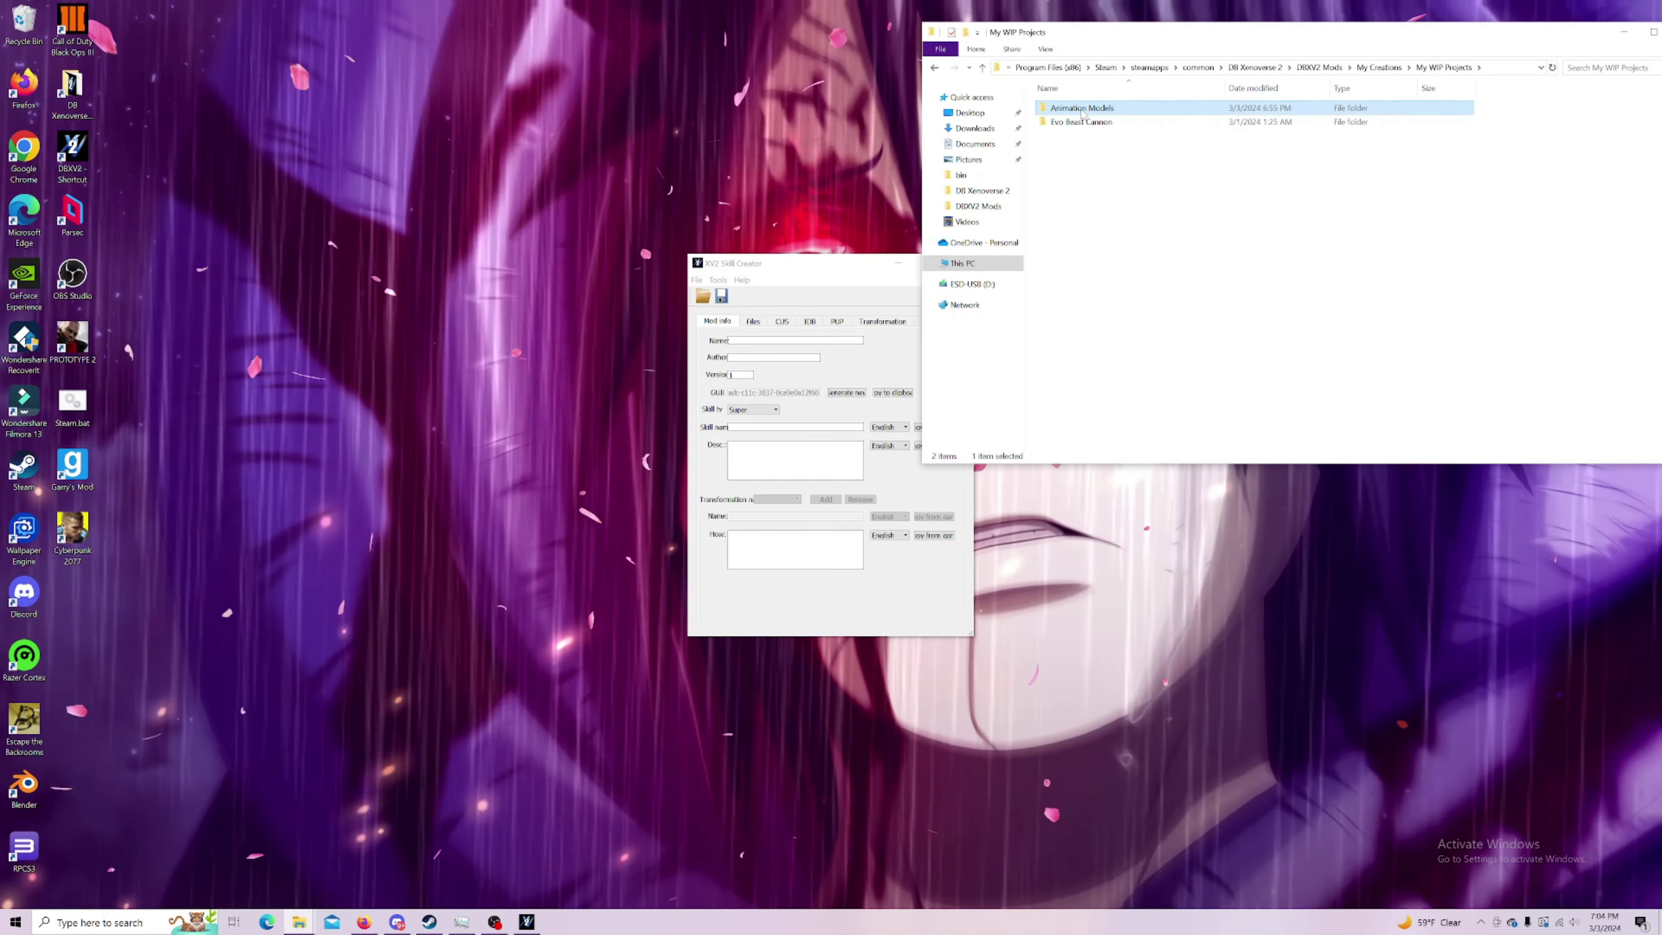
right_click(1088, 166)
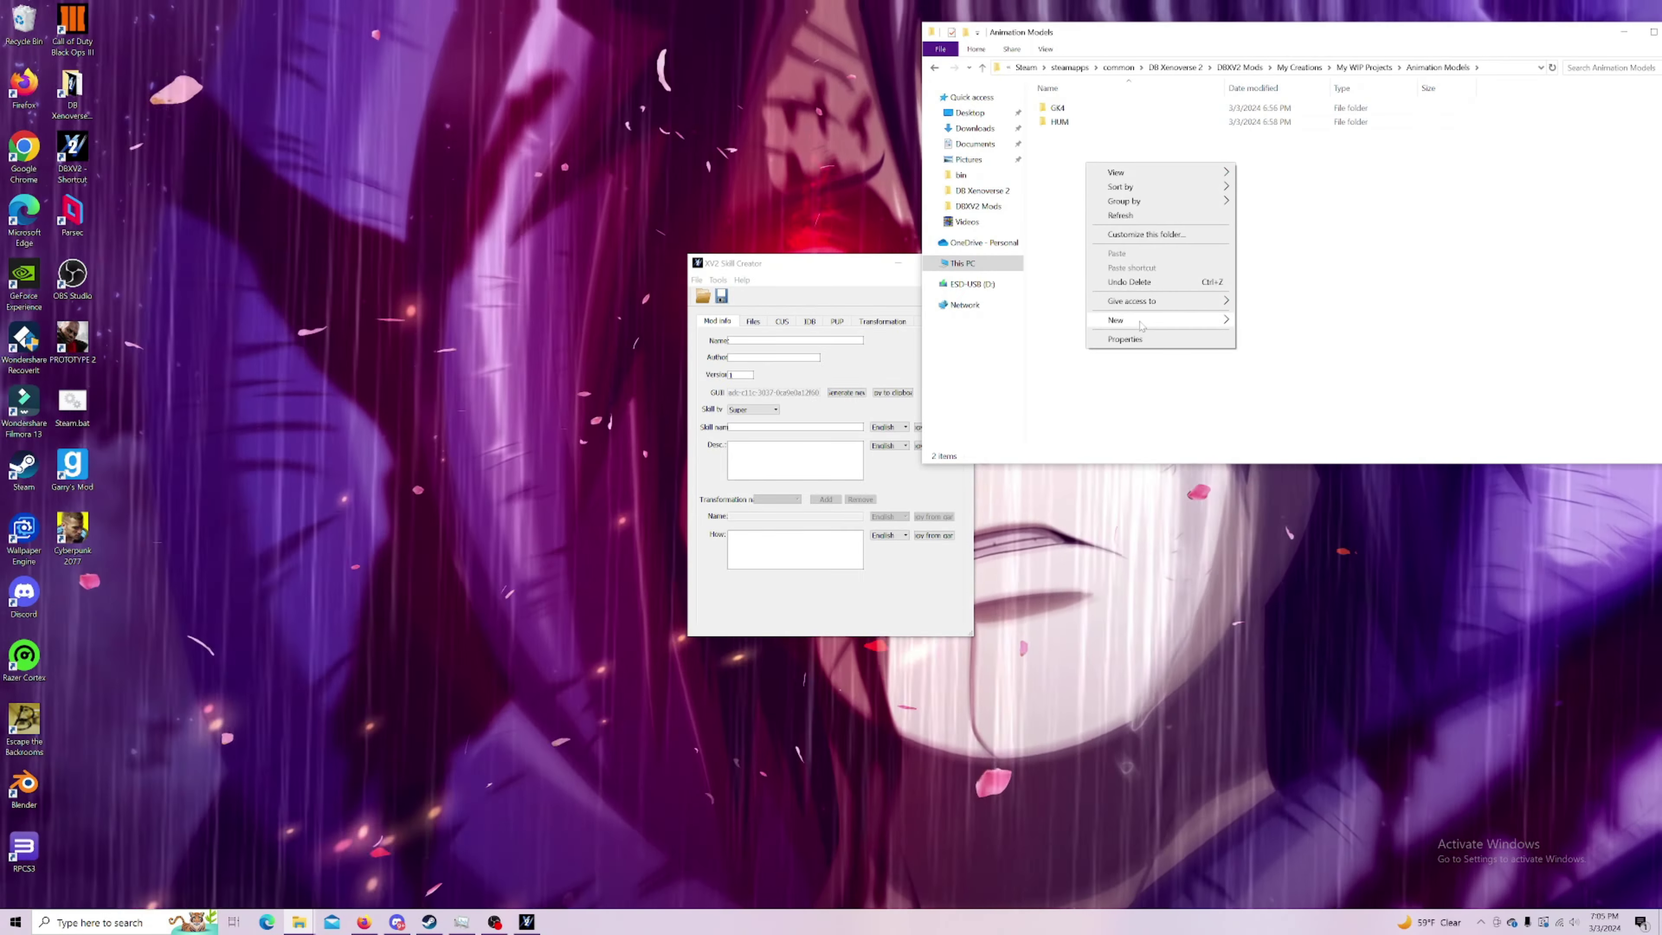
left_click(1267, 322)
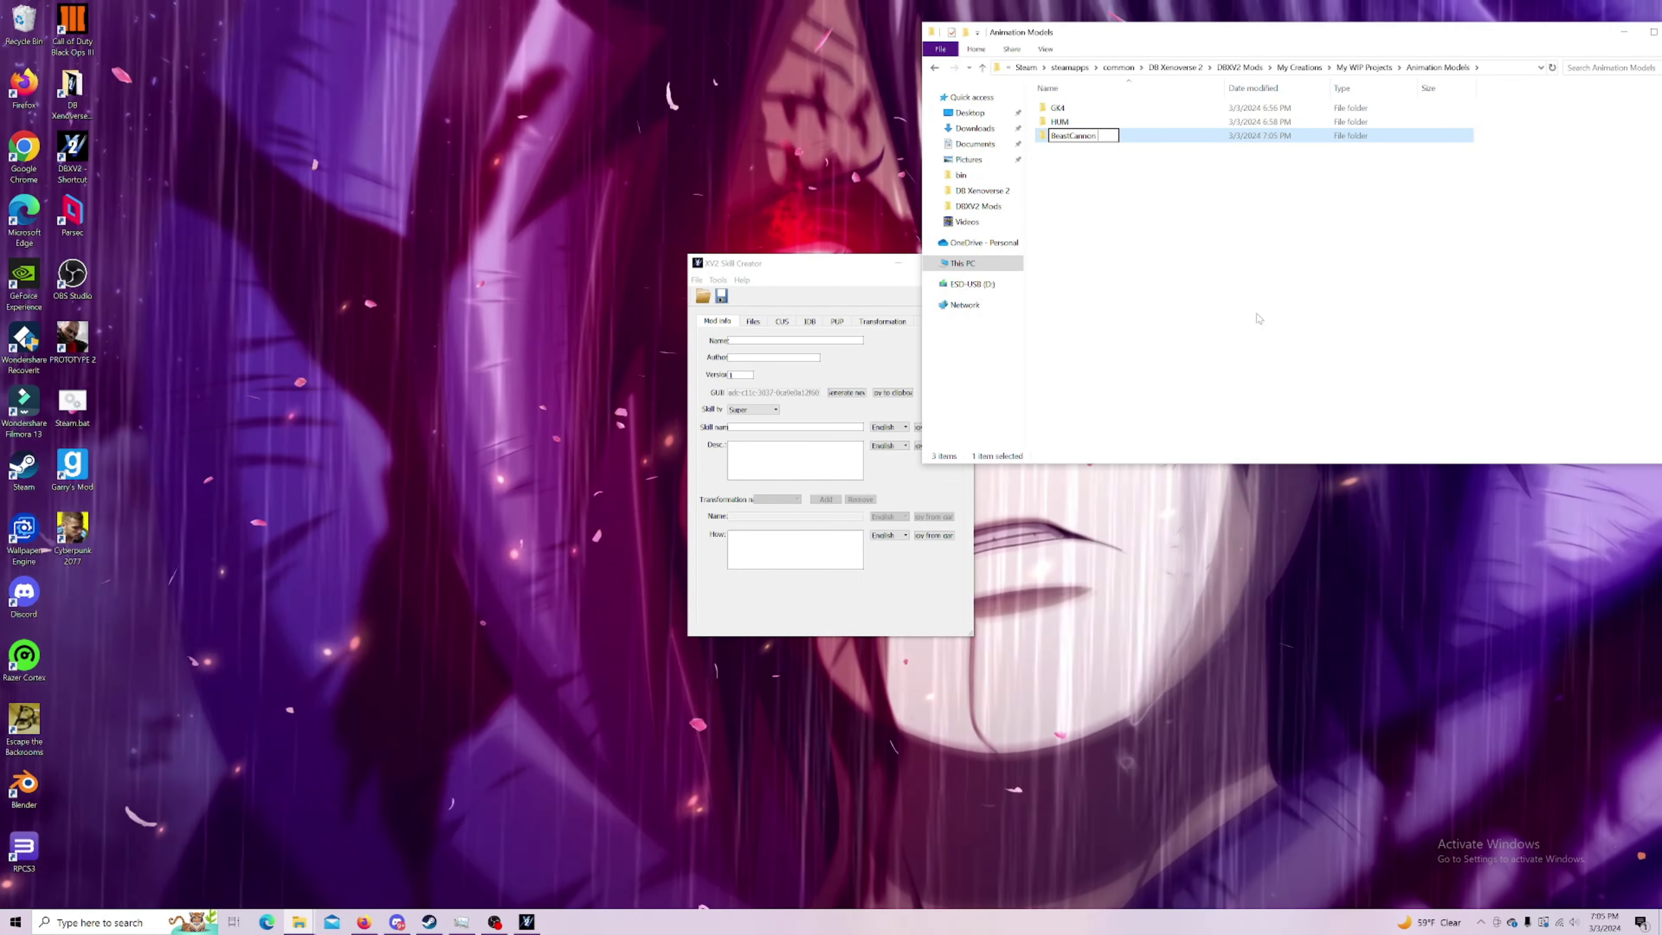
type("nimation")
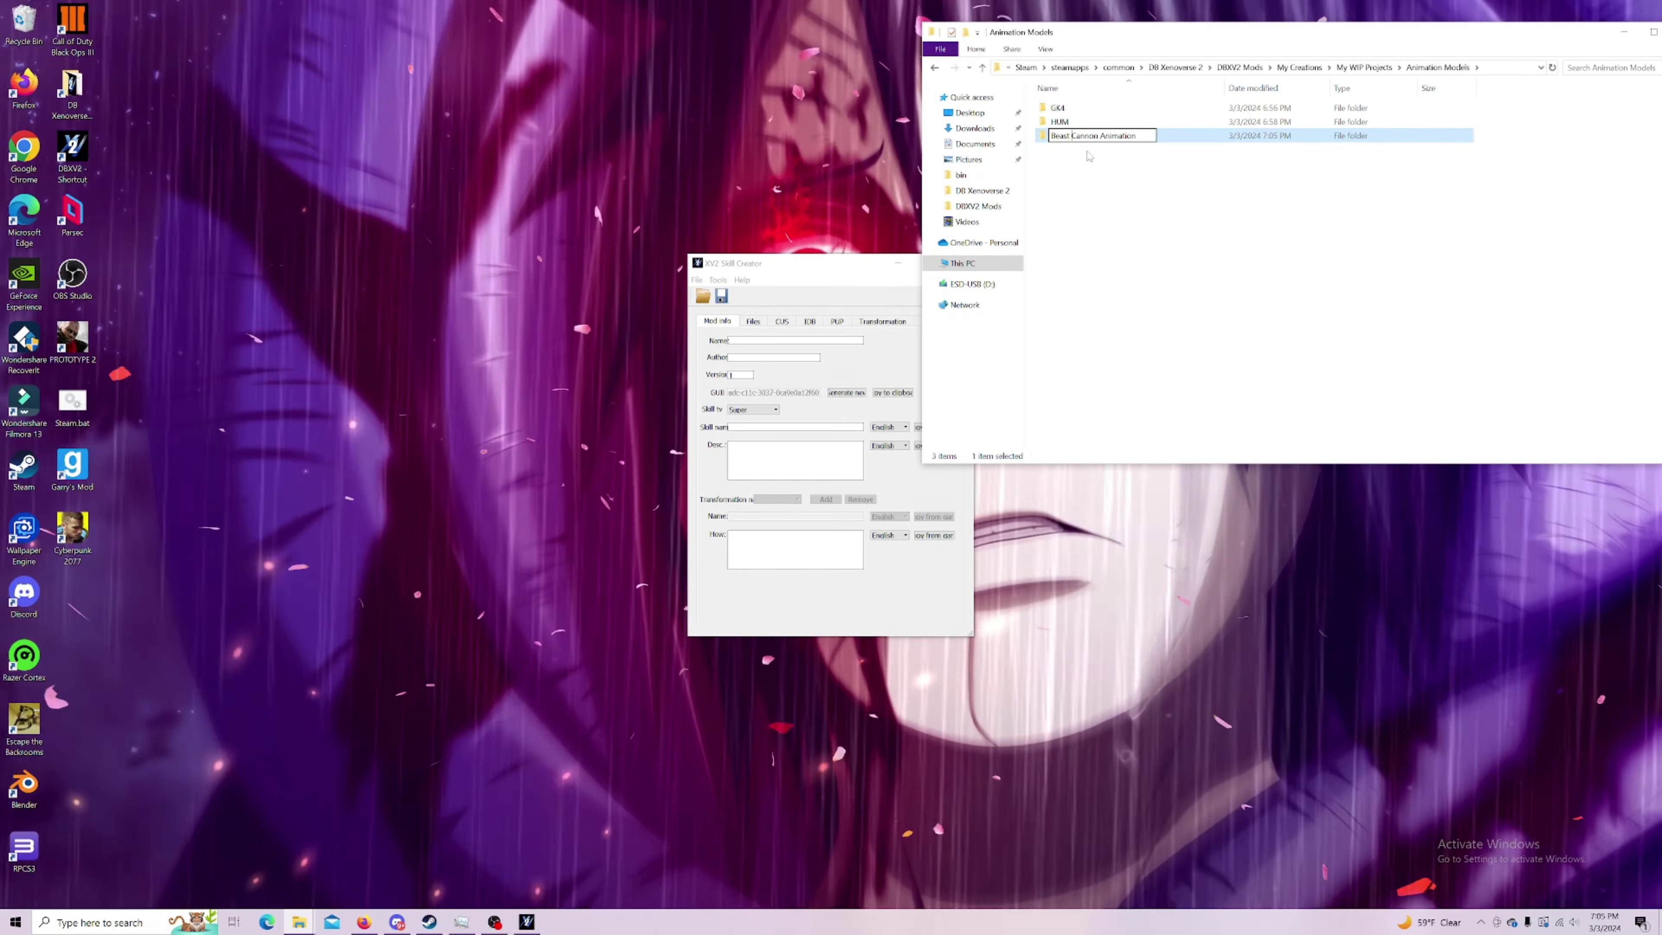
key("Return")
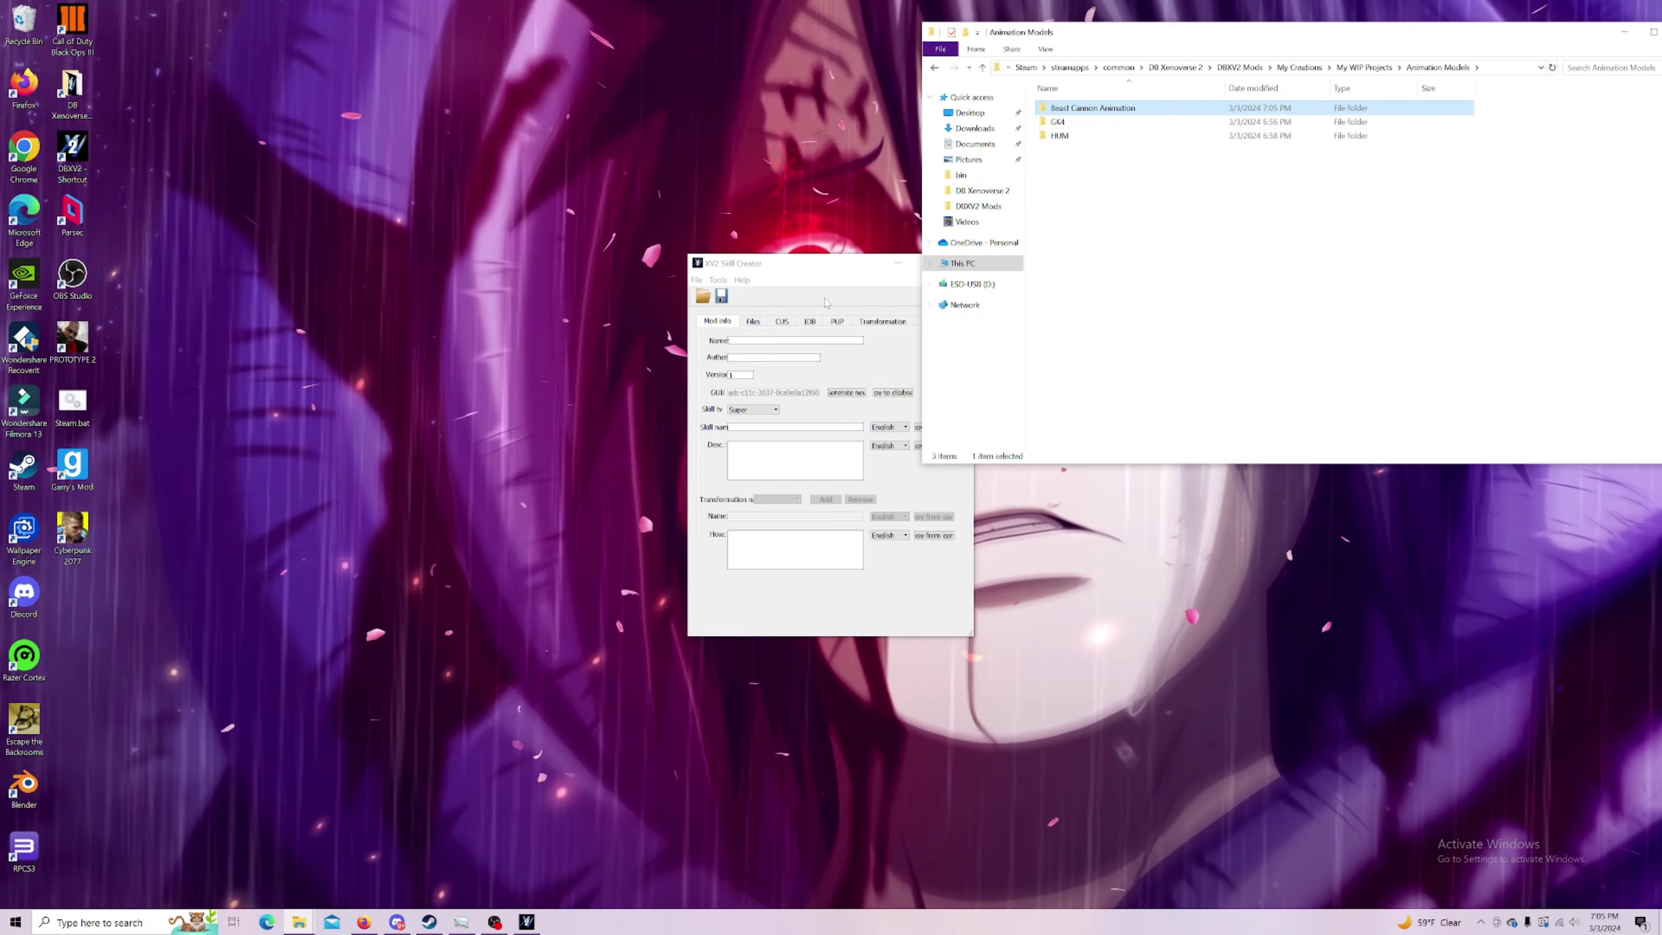
Step: Start extracting a game skill's files in XV2 Skill Creator and choose Special Beam Cannon (Beast) [ULTIMATE]
left_click(717, 322)
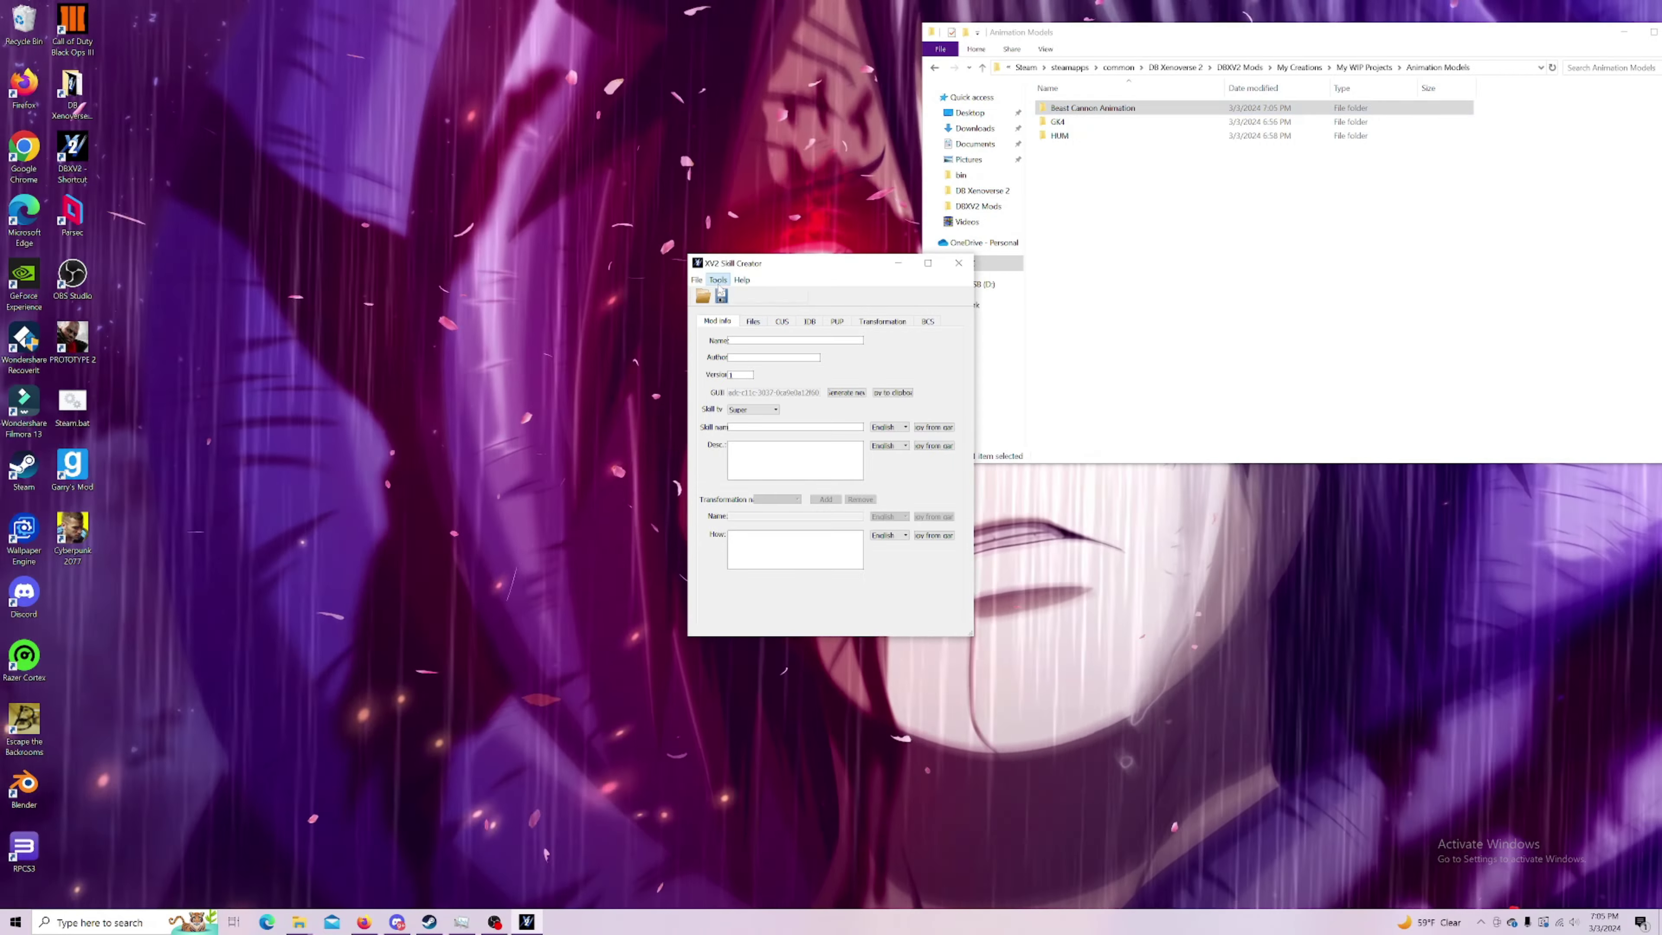
left_click(744, 296)
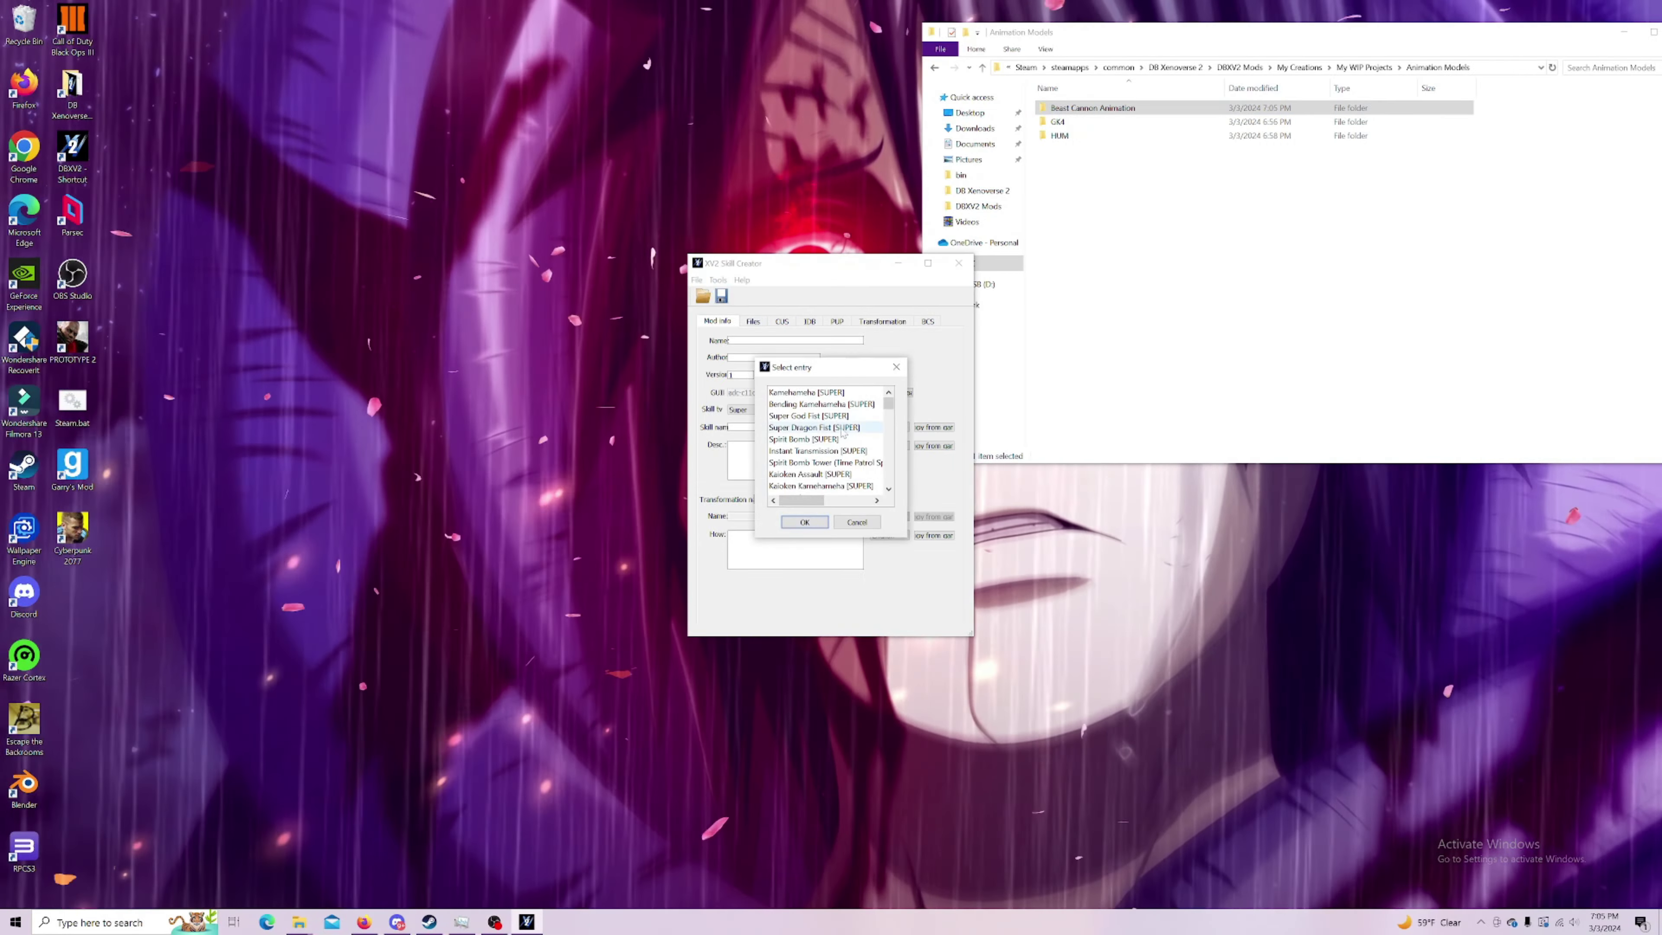
left_click_drag(893, 406, 886, 433)
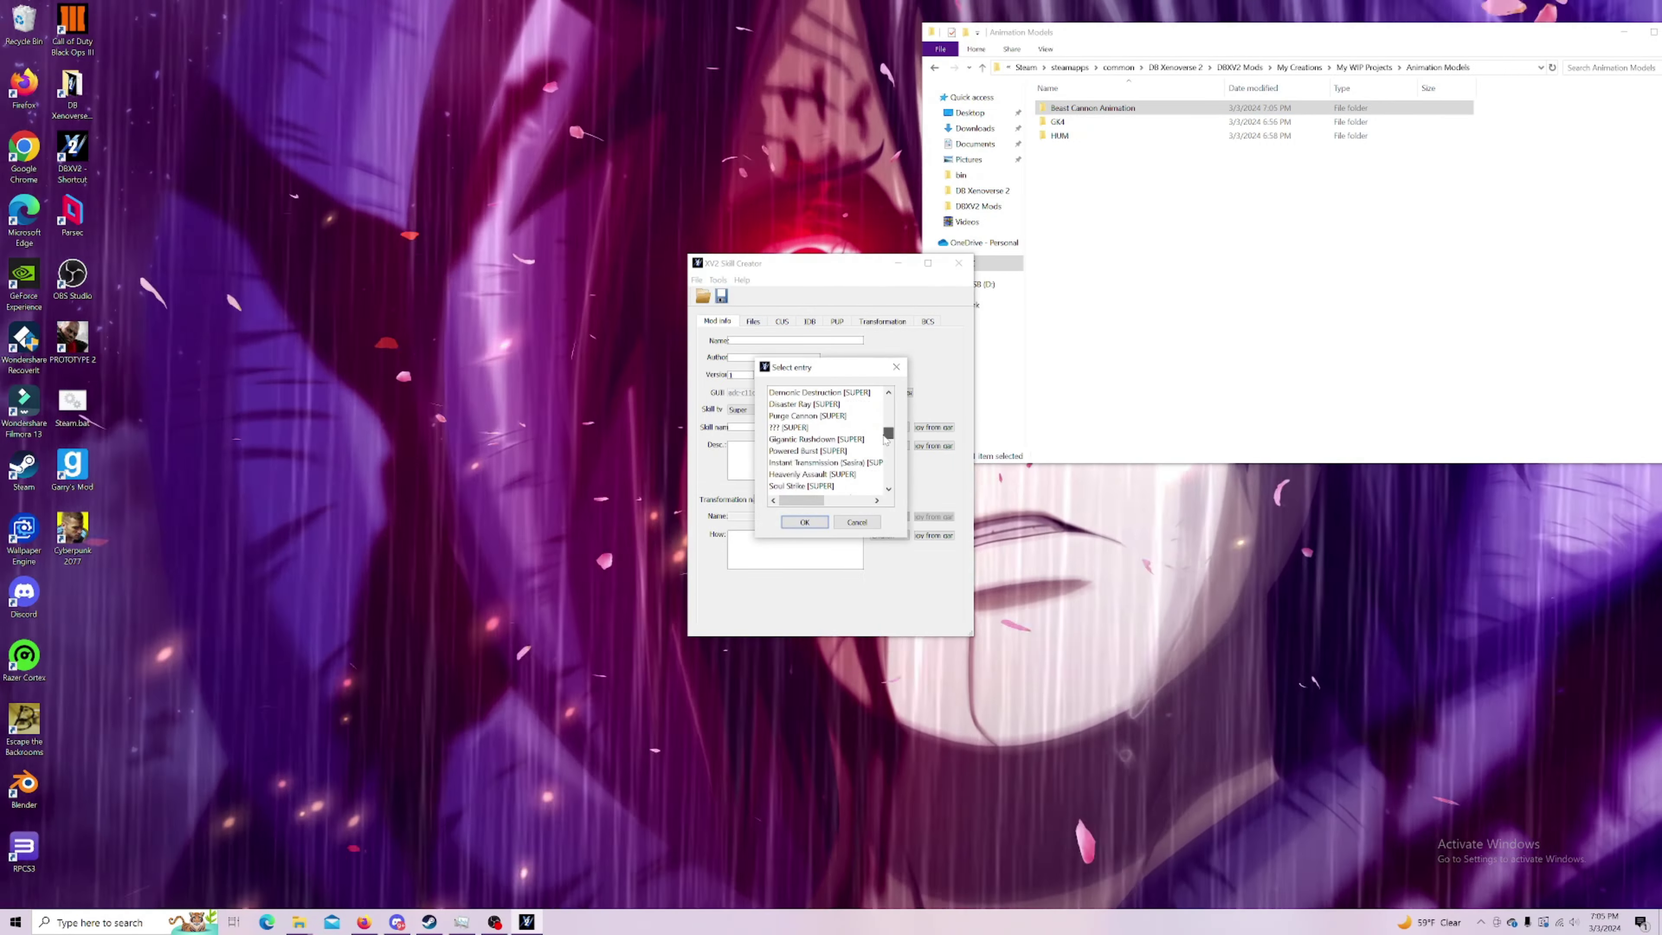
scroll(855, 449, "down", 5)
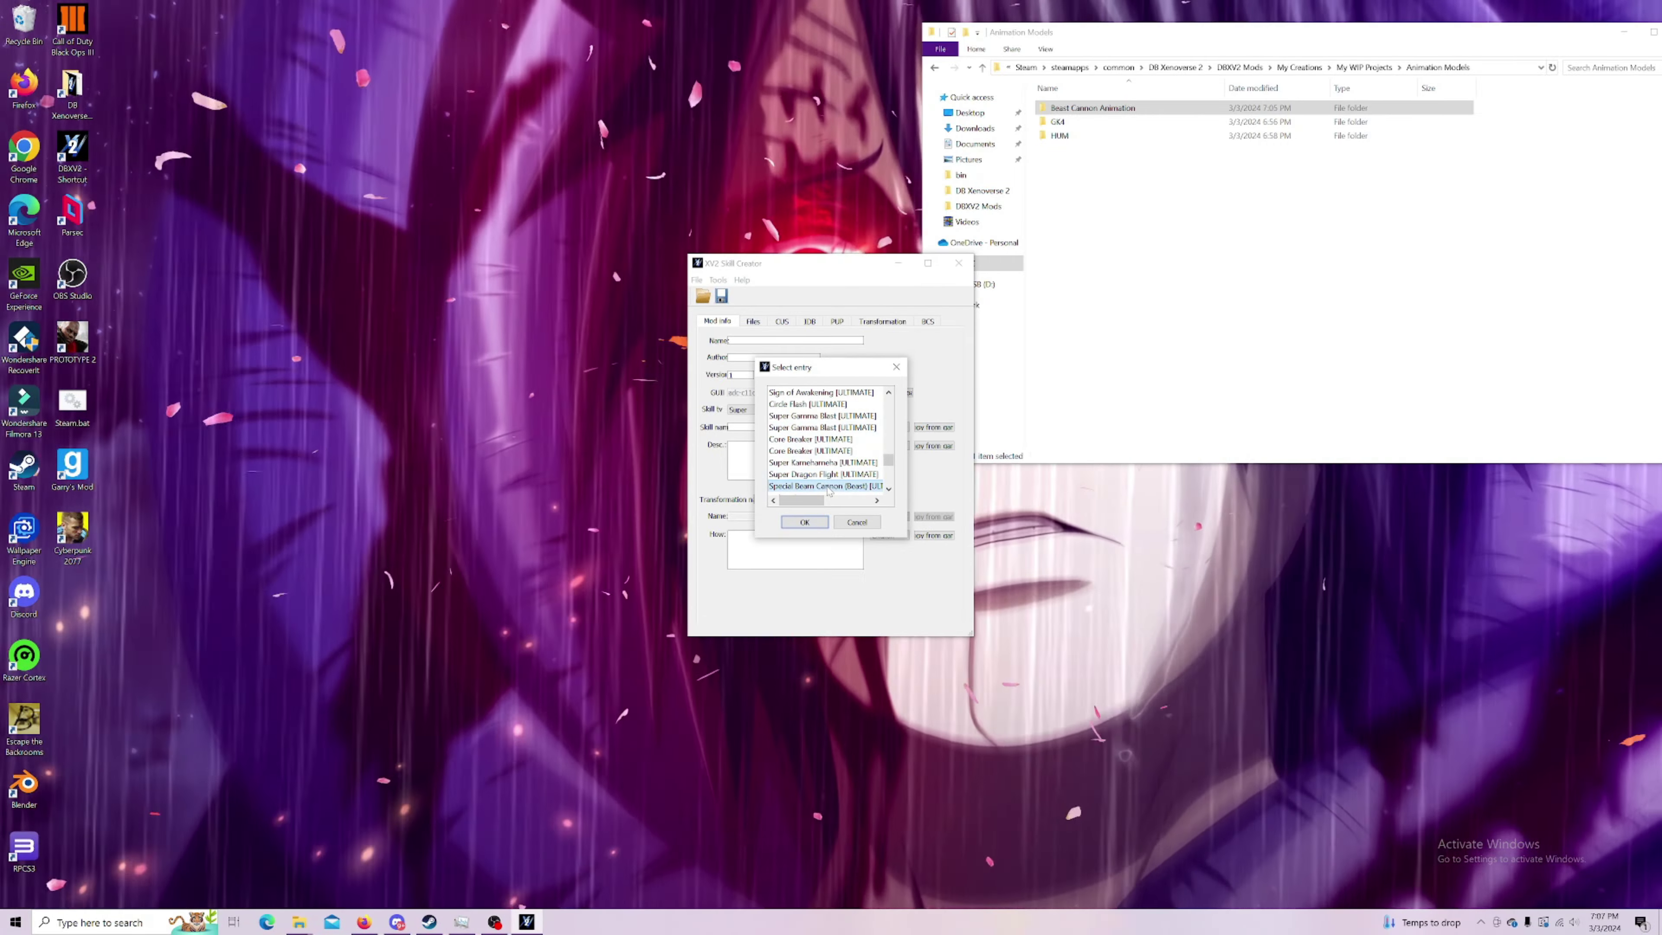
left_click(806, 522)
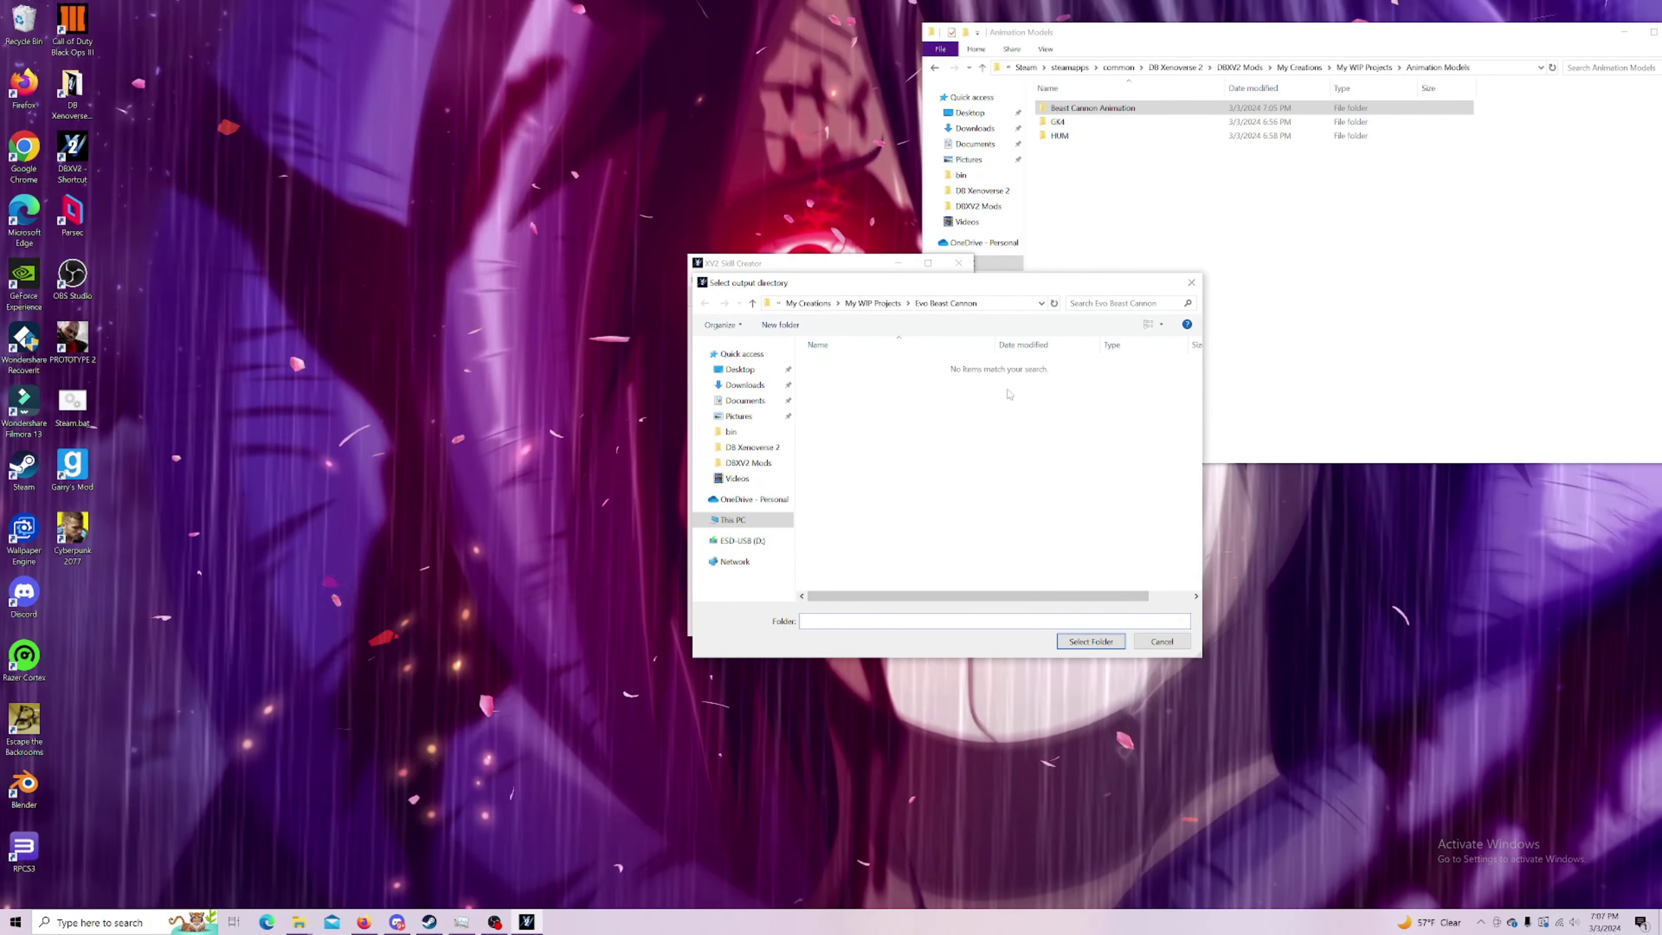
Step: Output the skill's files to My WIP Projects > Animation Models > Beast Cannon Animation
left_click(872, 303)
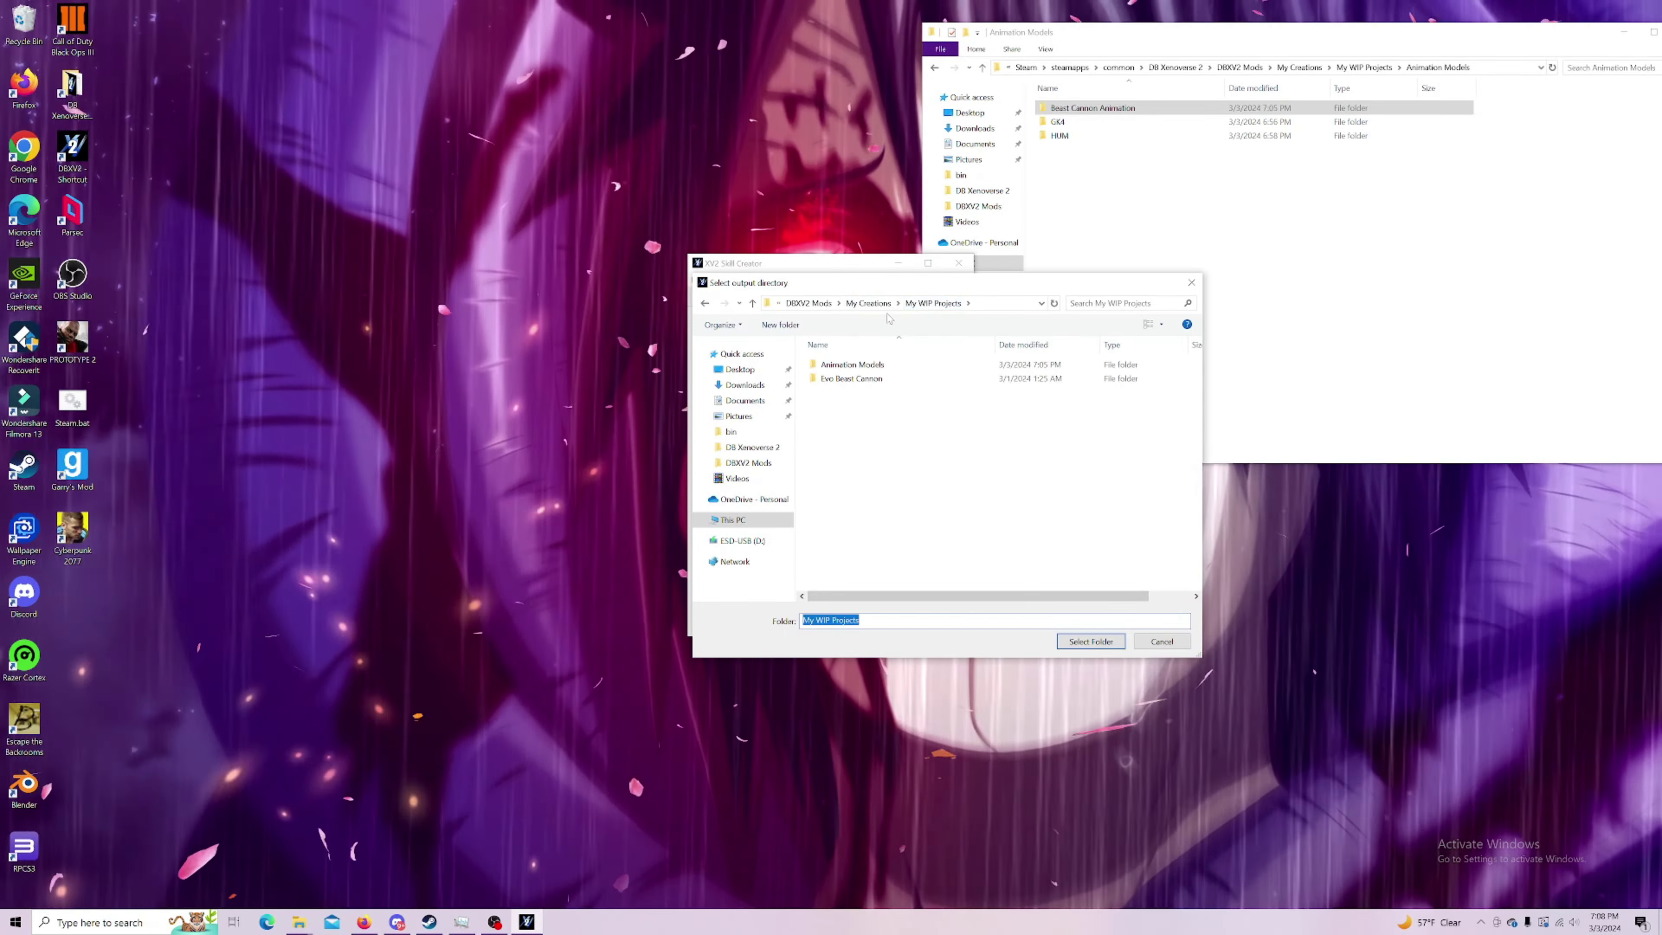
double_click(851, 365)
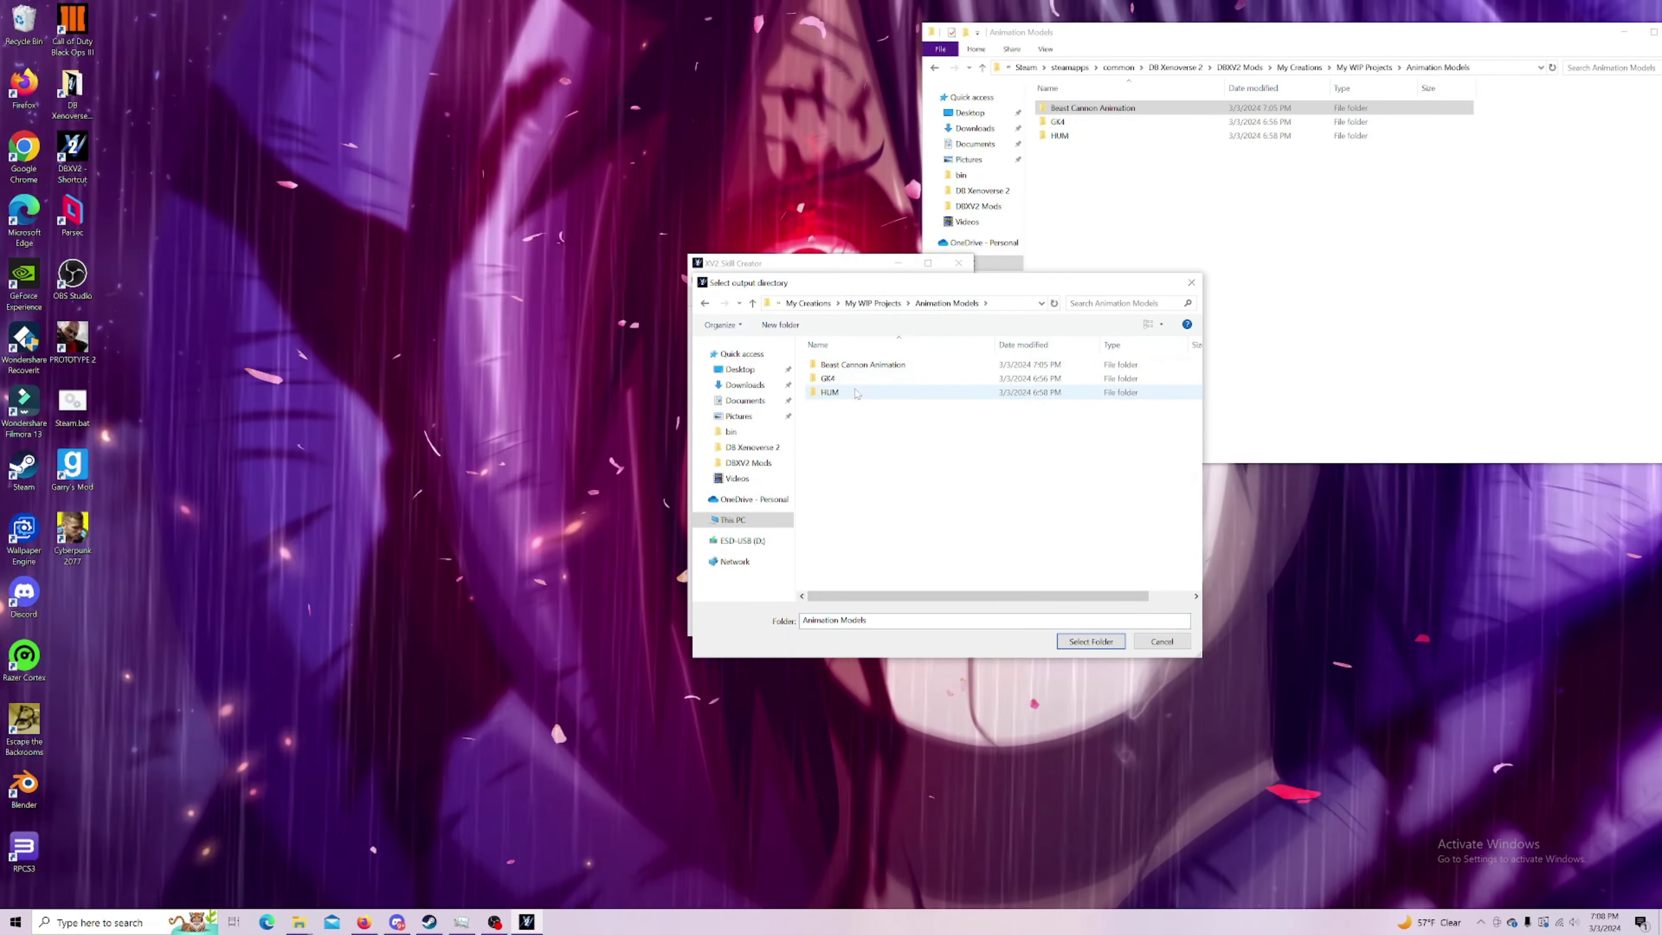
left_click(860, 365)
double_click(860, 365)
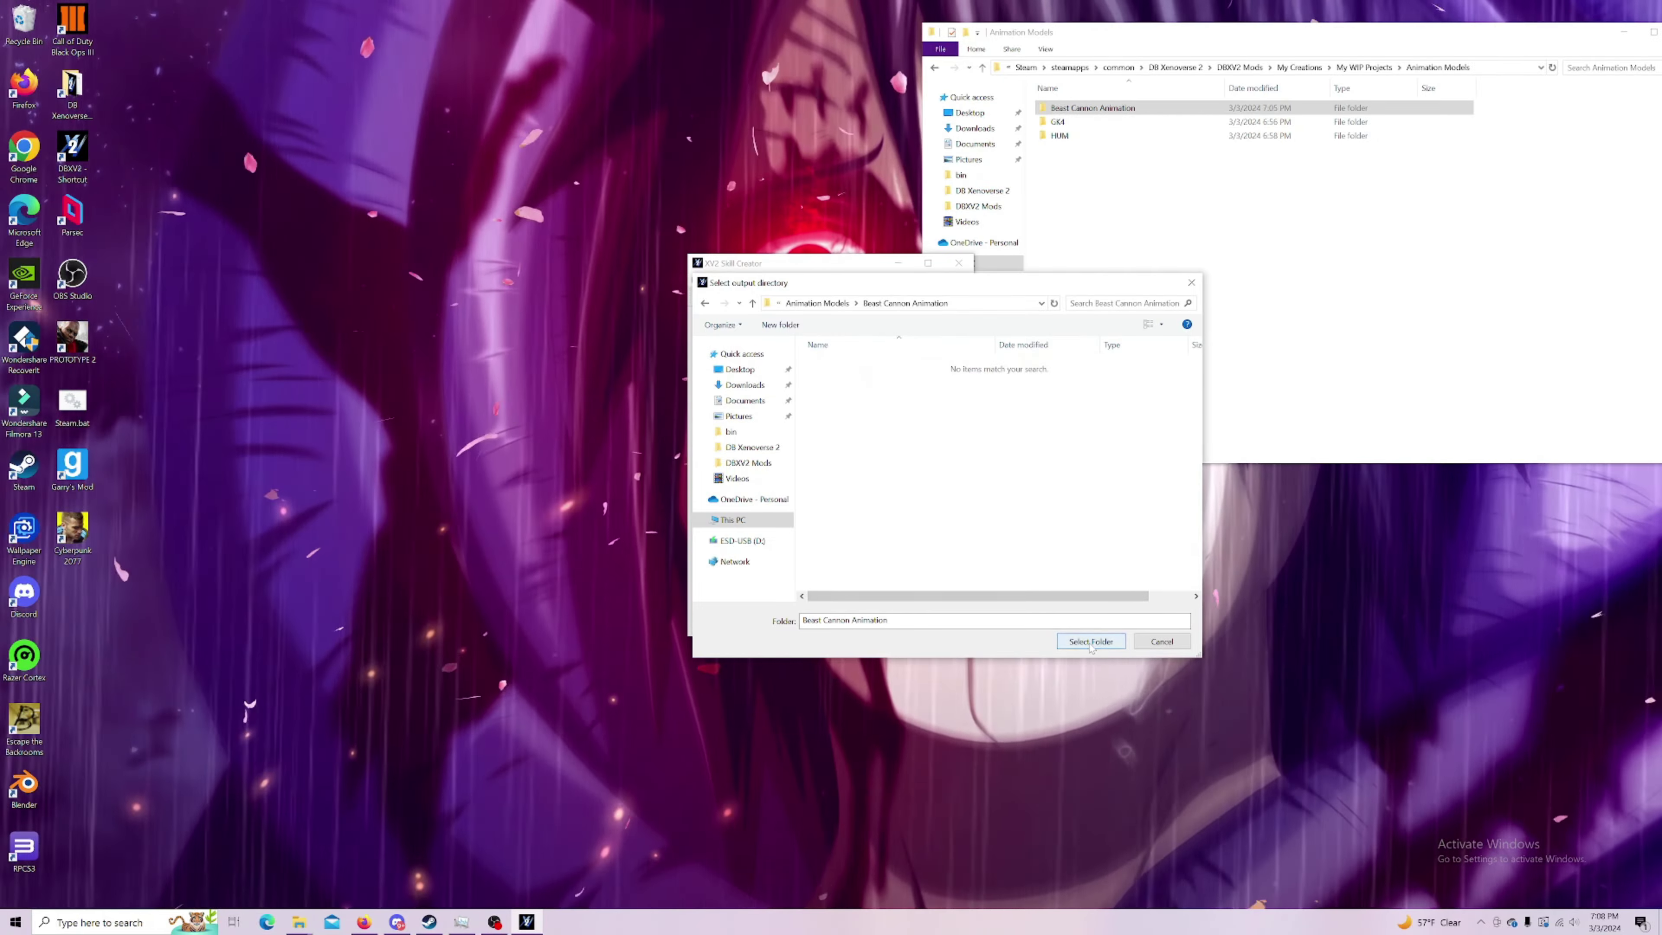
left_click(1091, 642)
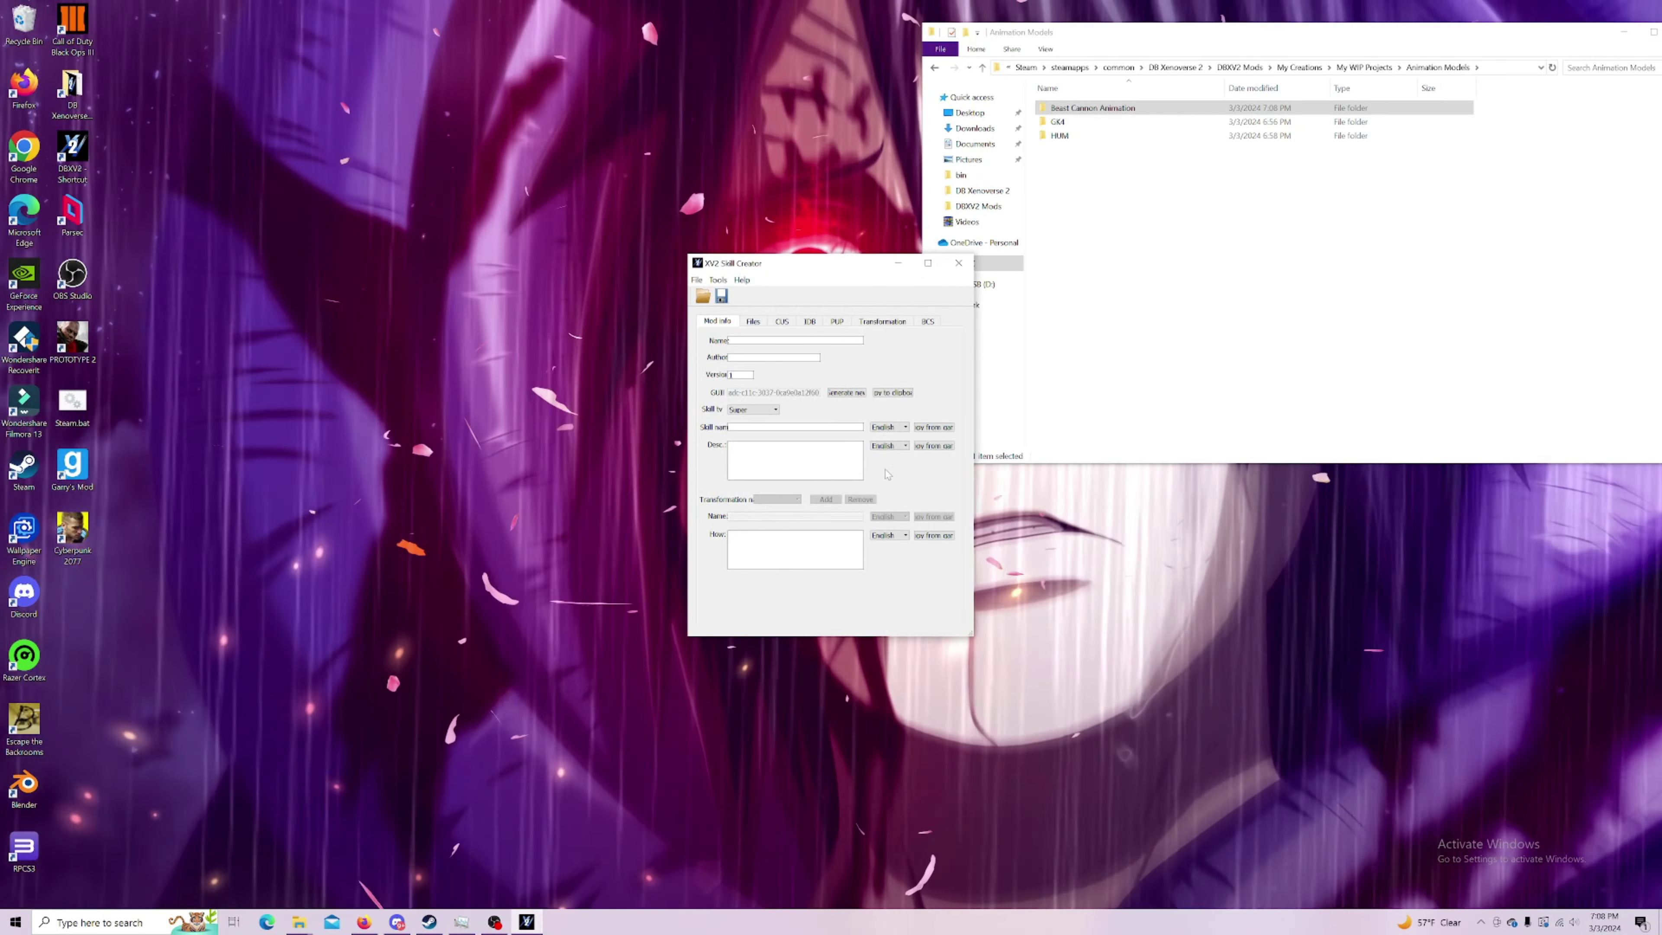
Step: Open the Beast Cannon Animation folder and copy NNNN_CCC_SSSS.ean
double_click(1112, 108)
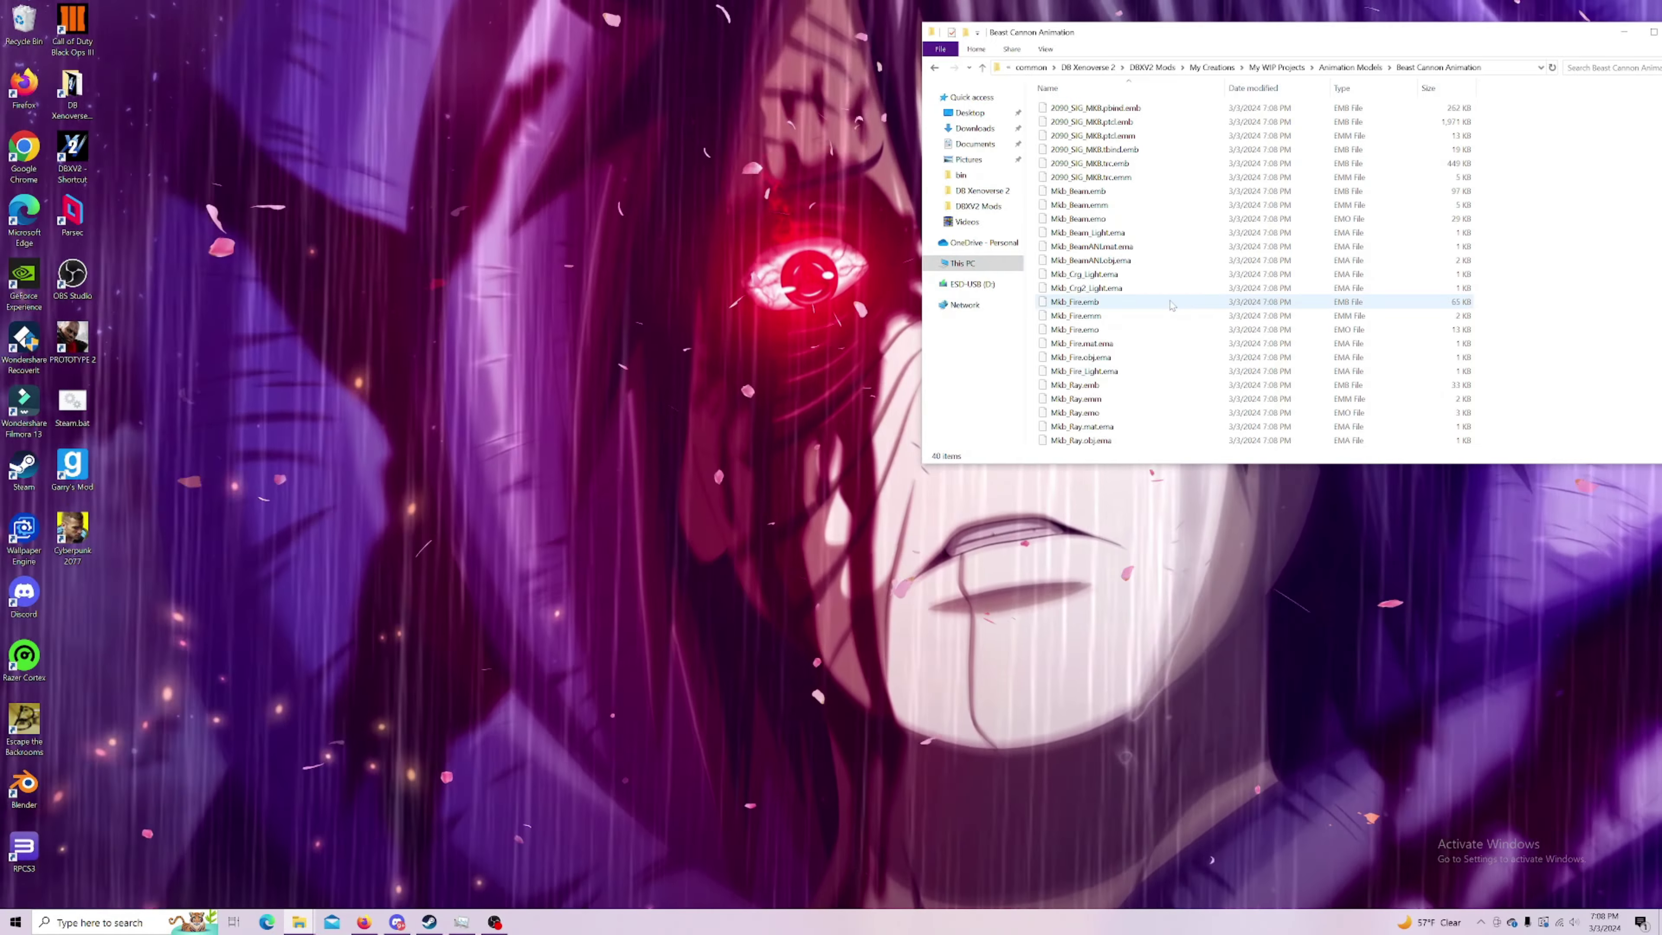
scroll(1150, 331, "down", 5)
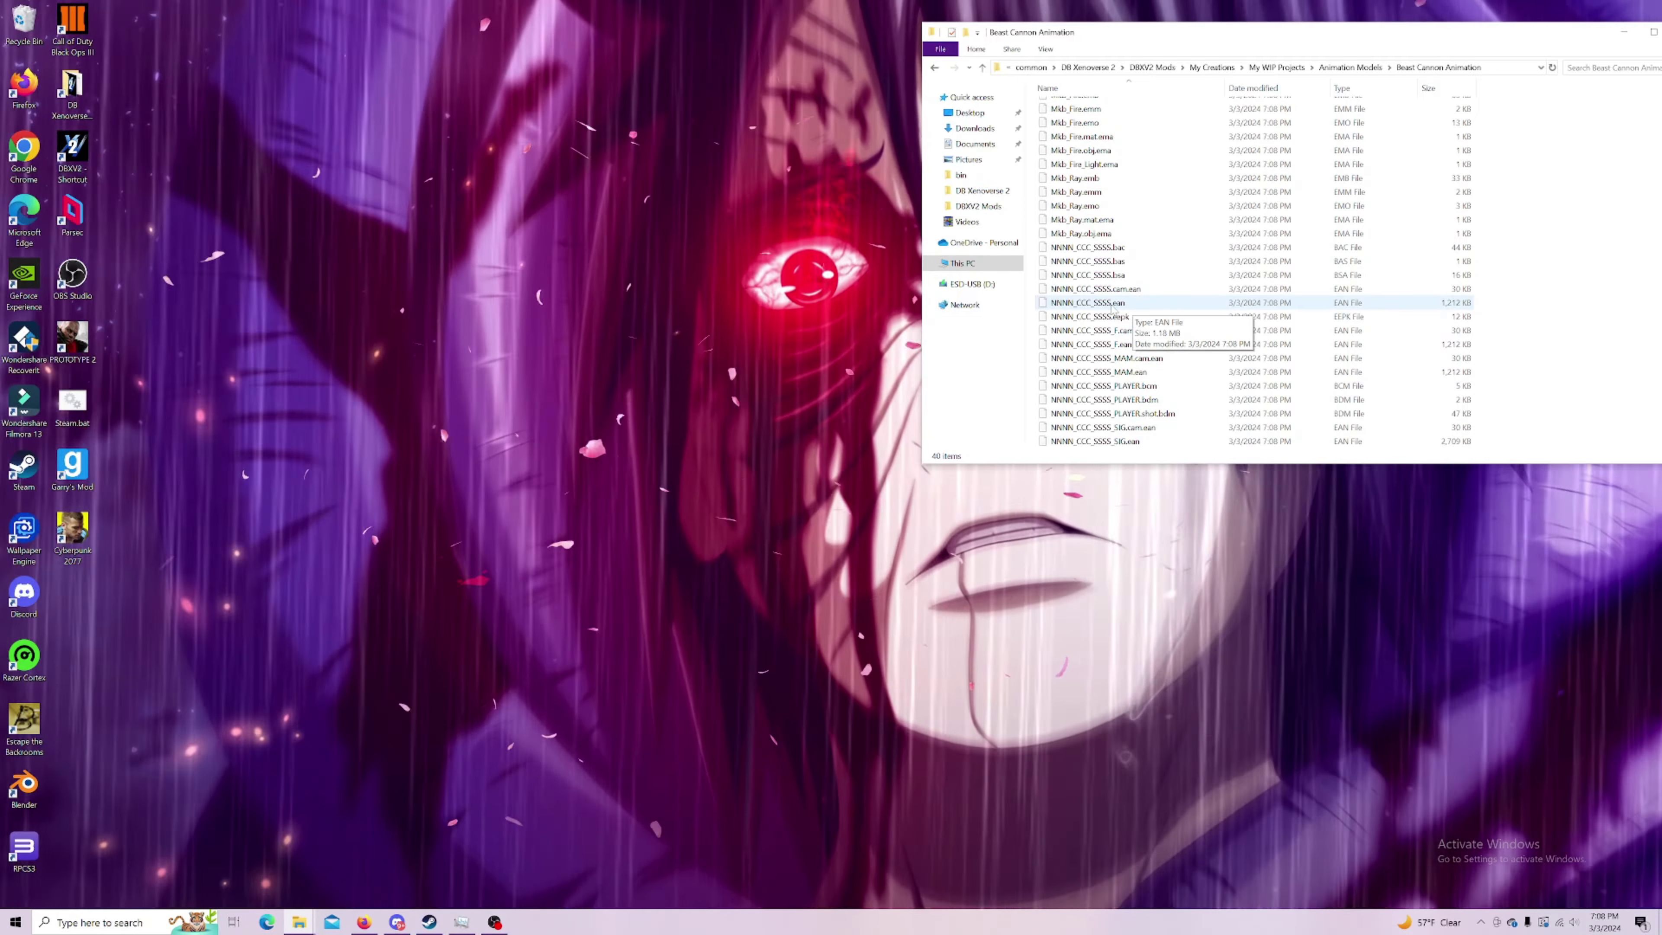
left_click(1133, 304)
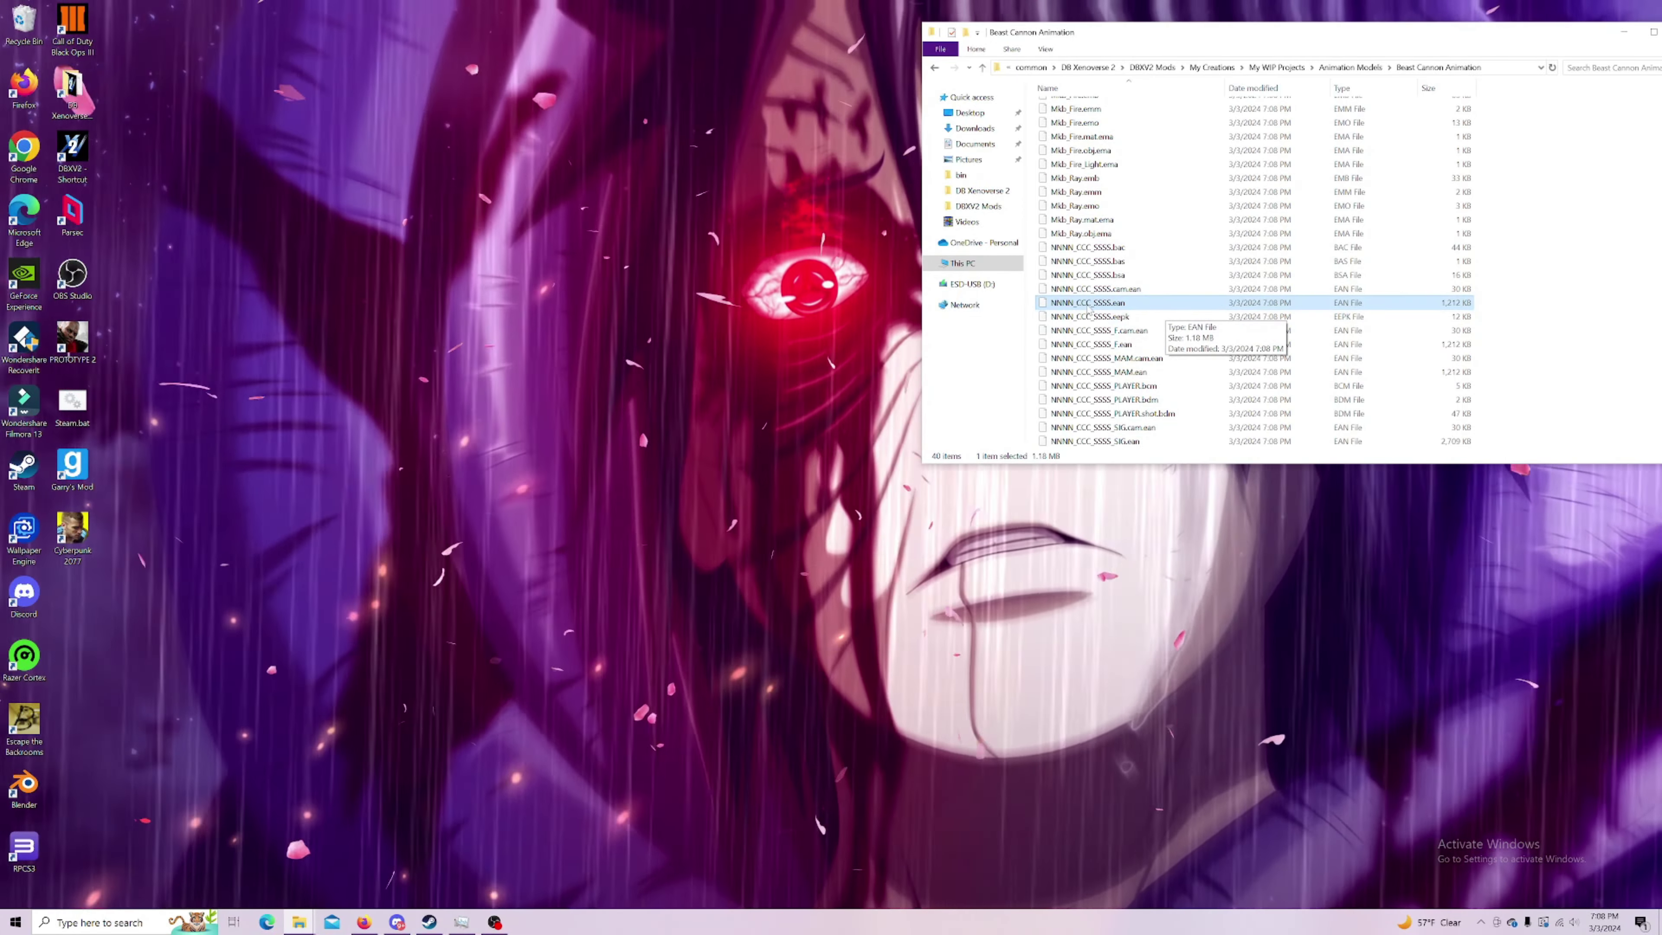
right_click(1119, 307)
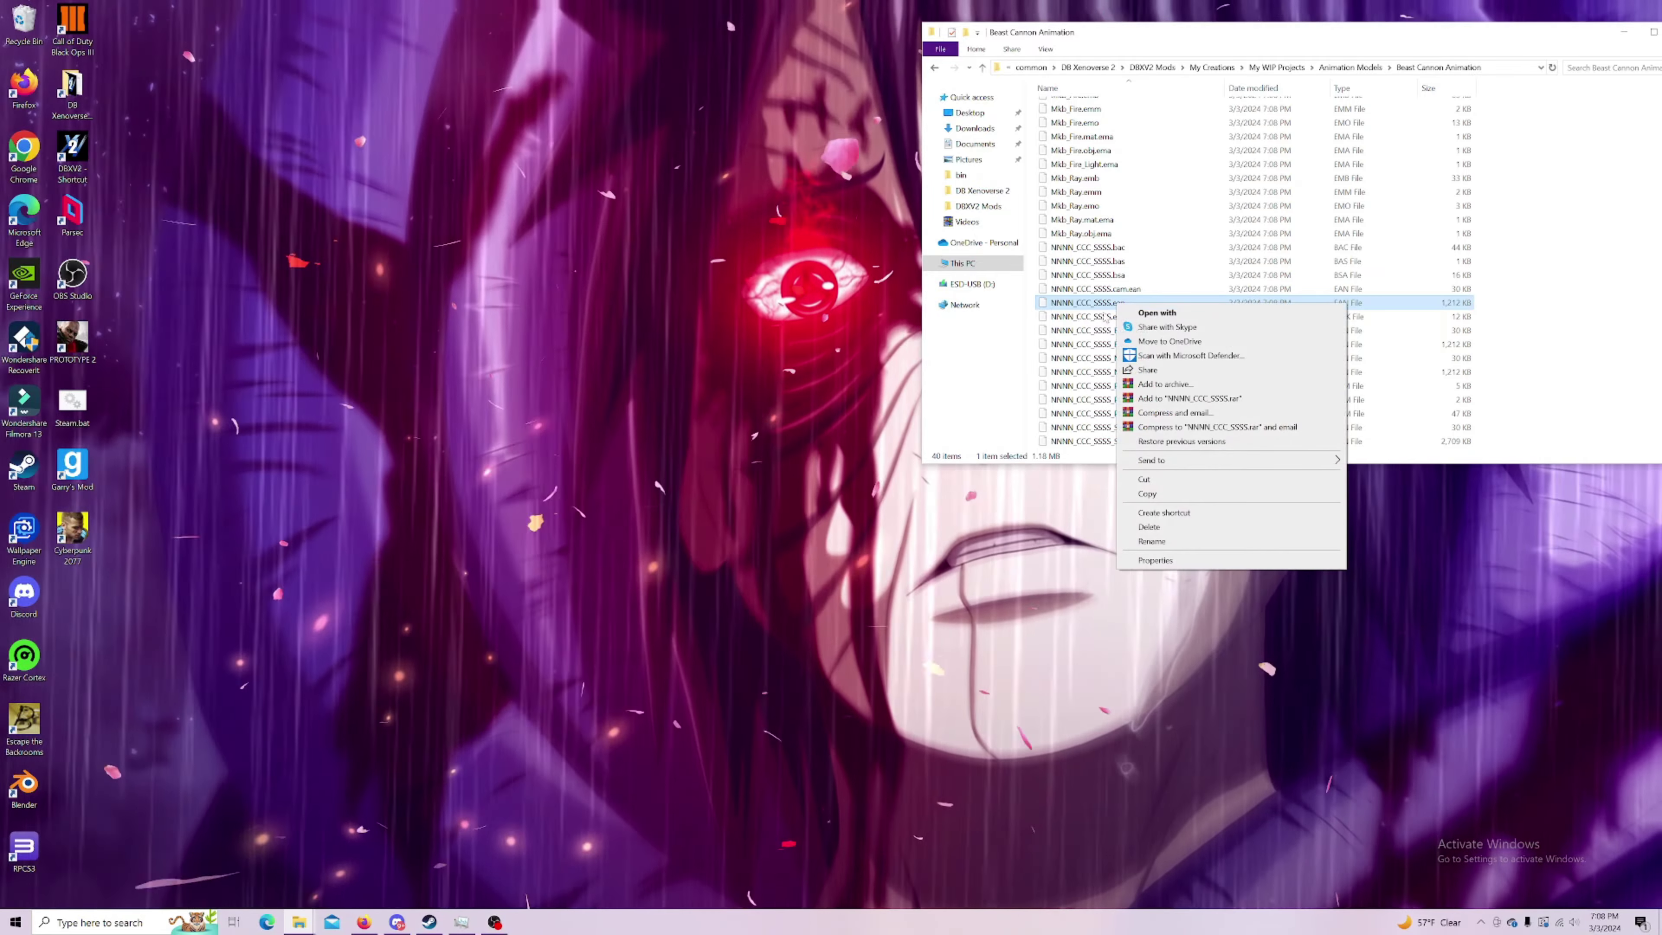
left_click(1210, 440)
scroll(1210, 441, "up", 5)
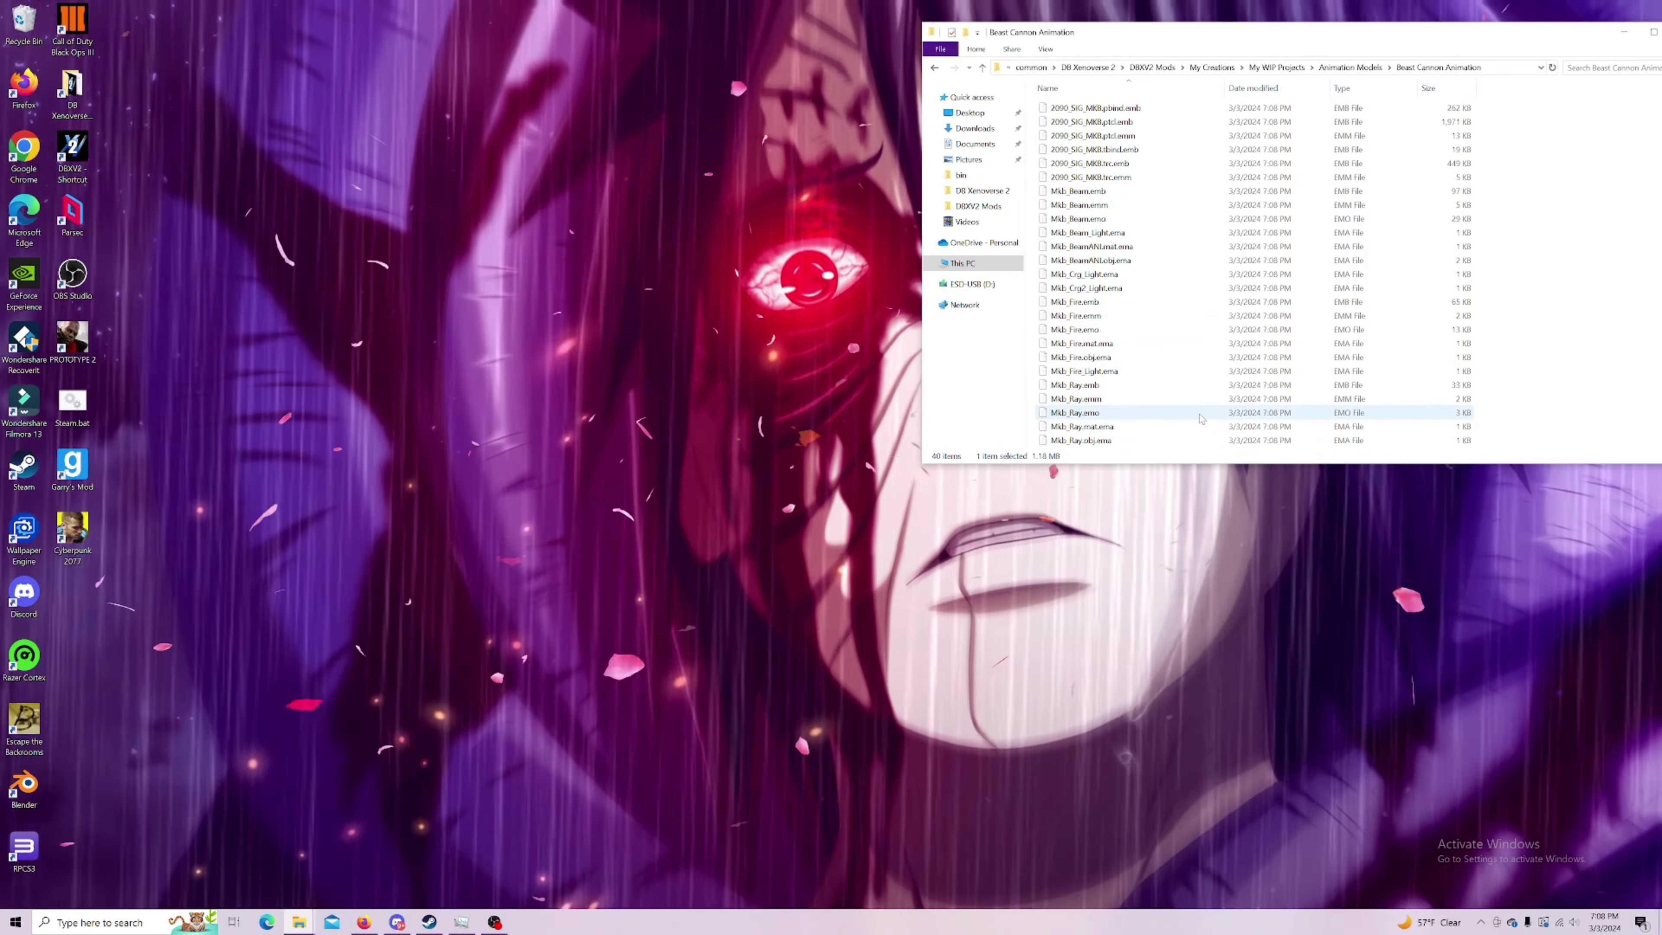
Step: Paste the copied animation file into the Animation Model folder under Animation Models > GK4
left_click(1276, 67)
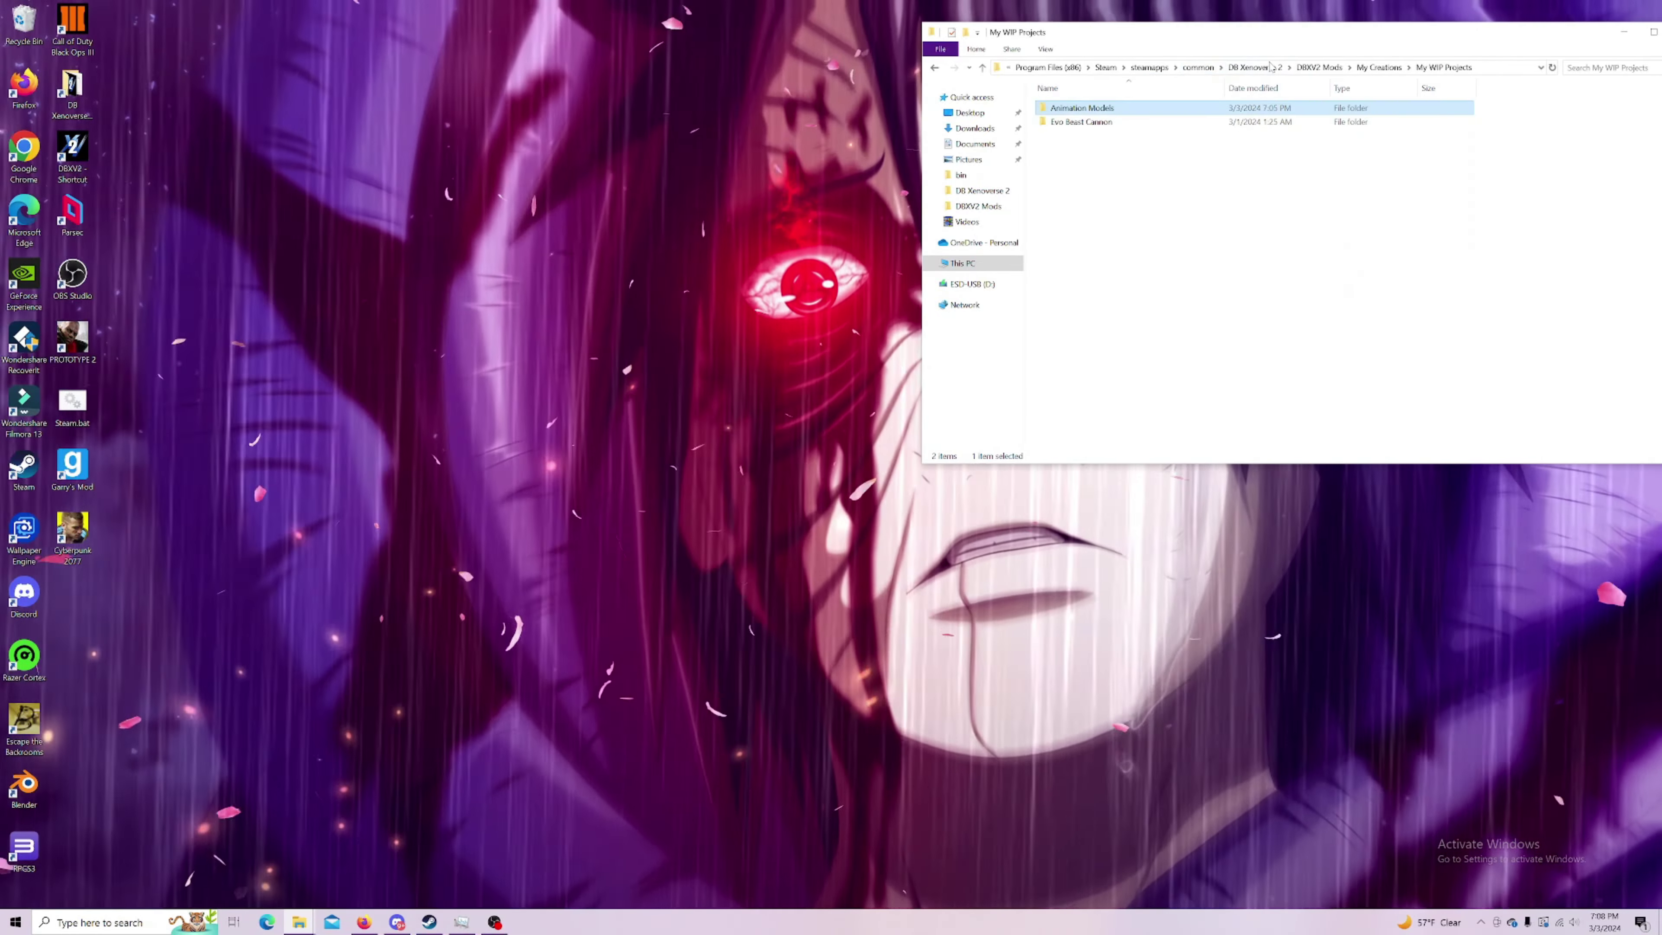
double_click(1082, 108)
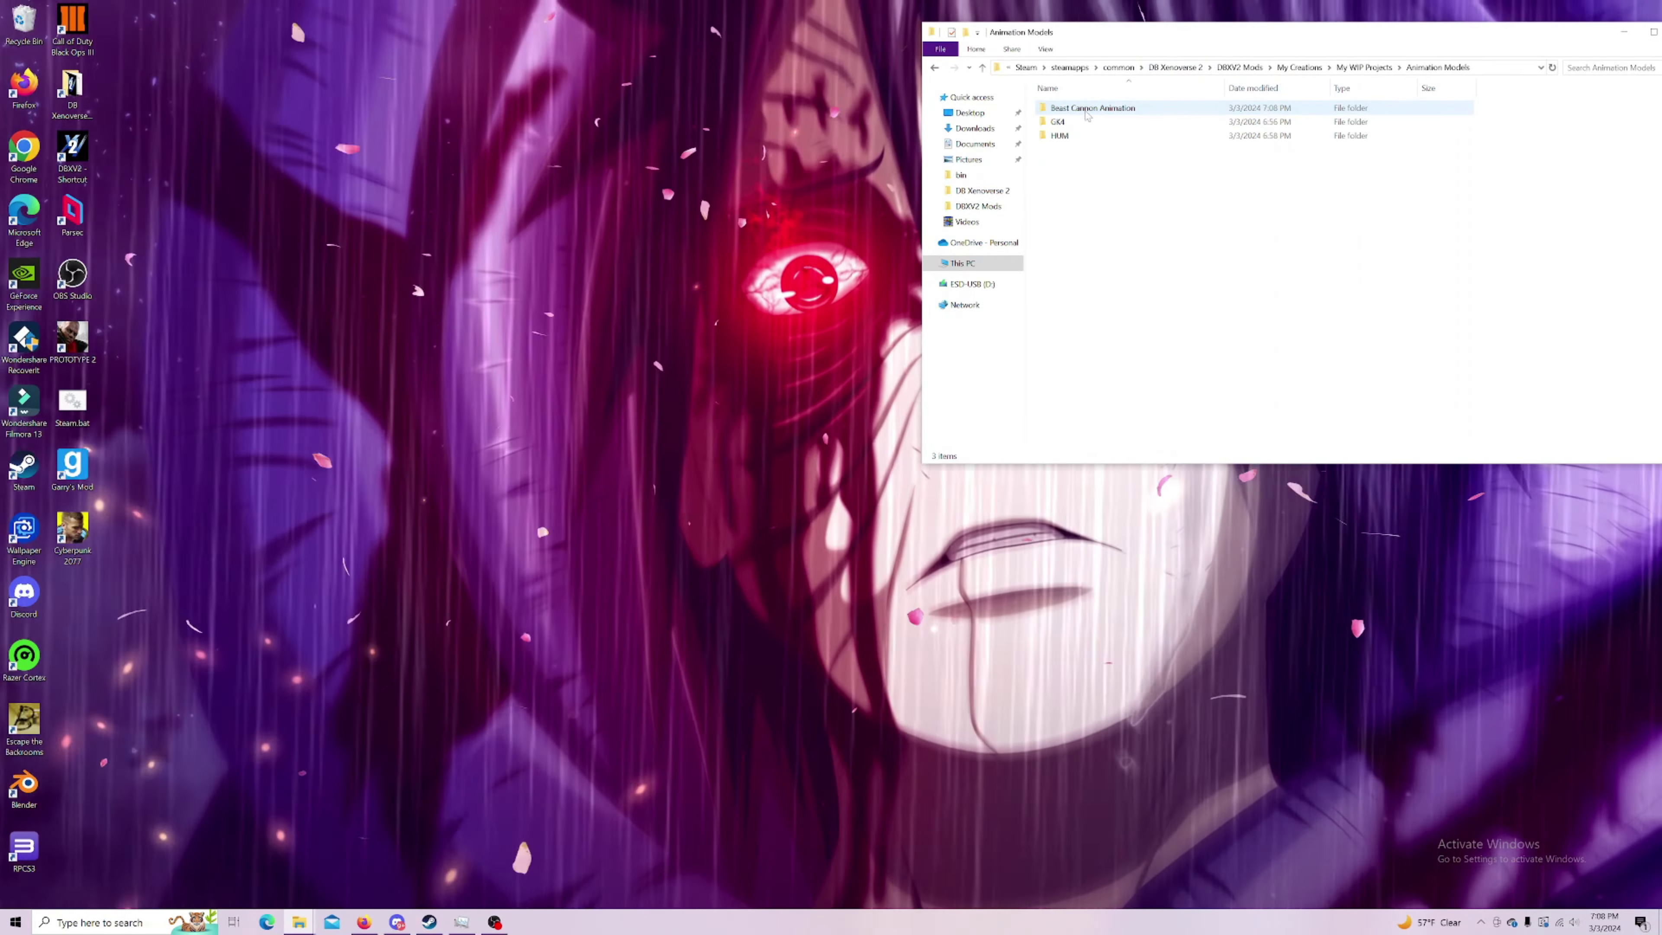
double_click(1079, 122)
double_click(1082, 109)
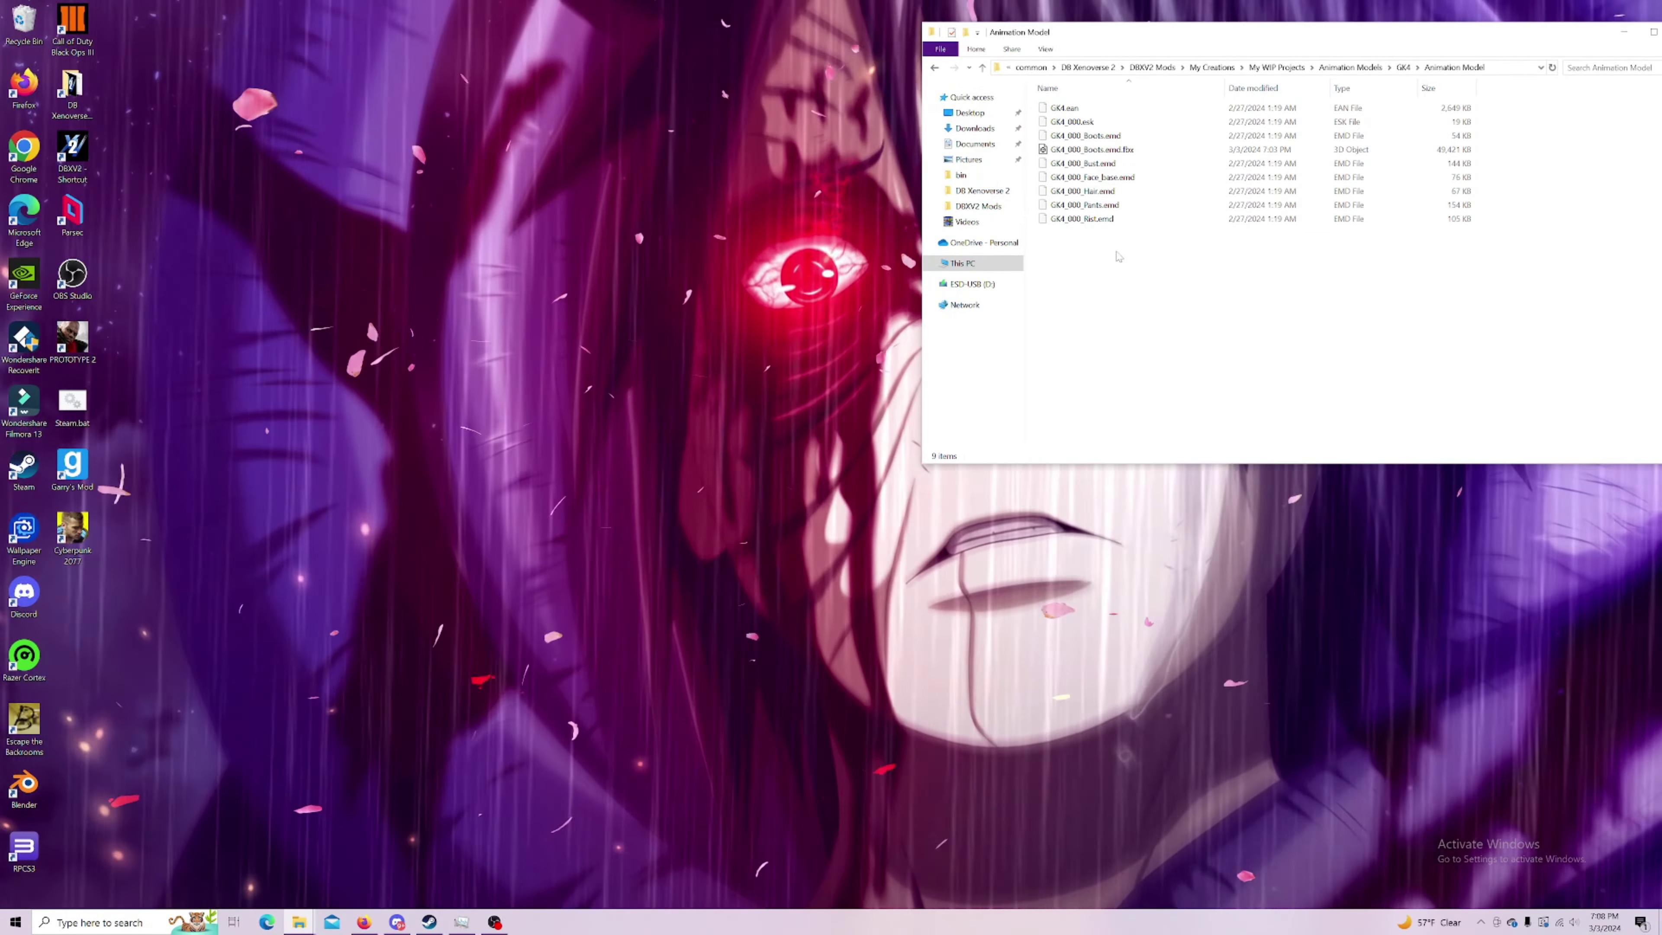
right_click(1138, 251)
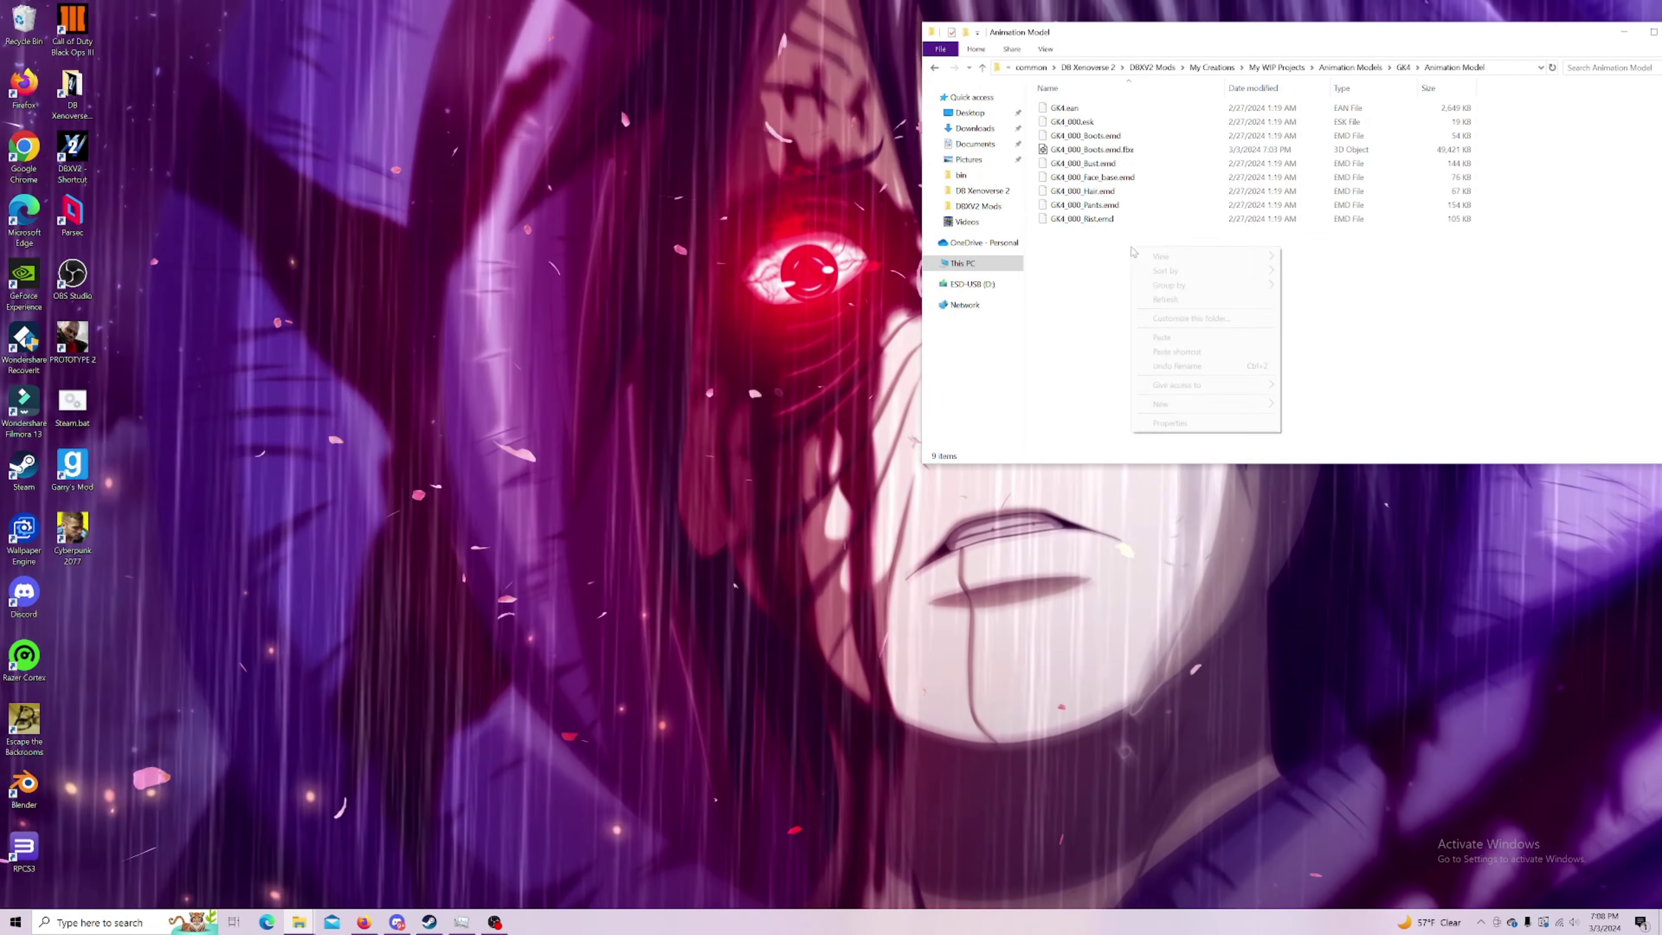
left_click(1162, 338)
left_click(1162, 338)
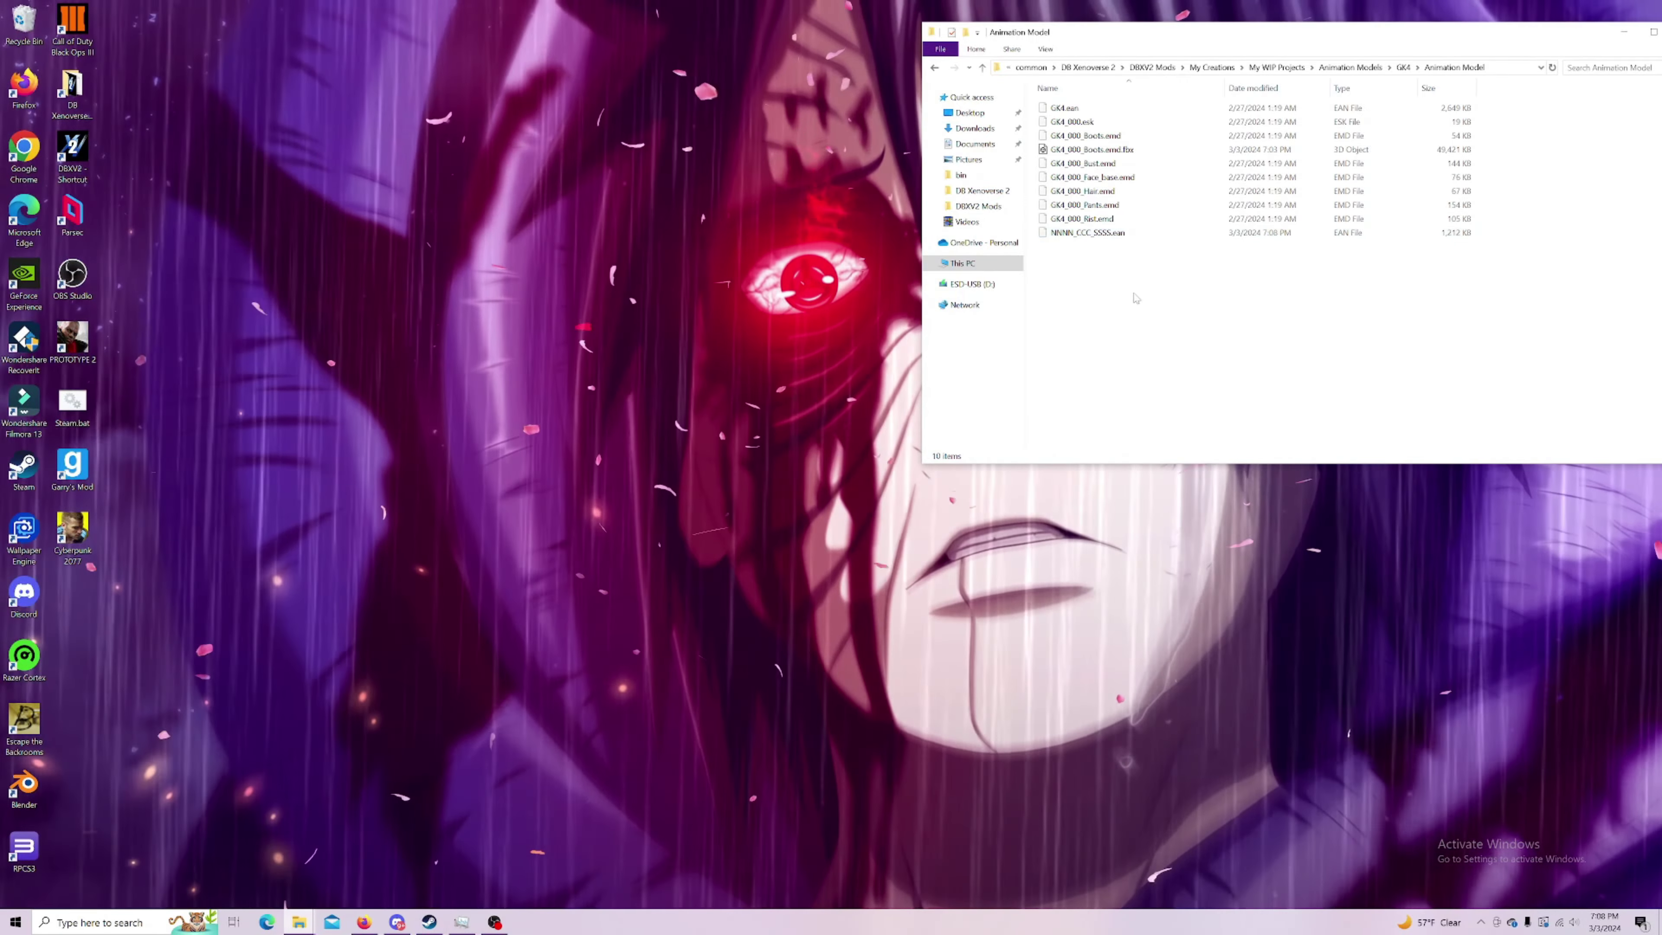
Step: Delete GK4_000_Boots.emd.fbx and convert all remaining Animation Model files, including NNNN_CCC_SSSS.ean, to FBX with emdfbx.exe
left_click(1096, 150)
key("Delete")
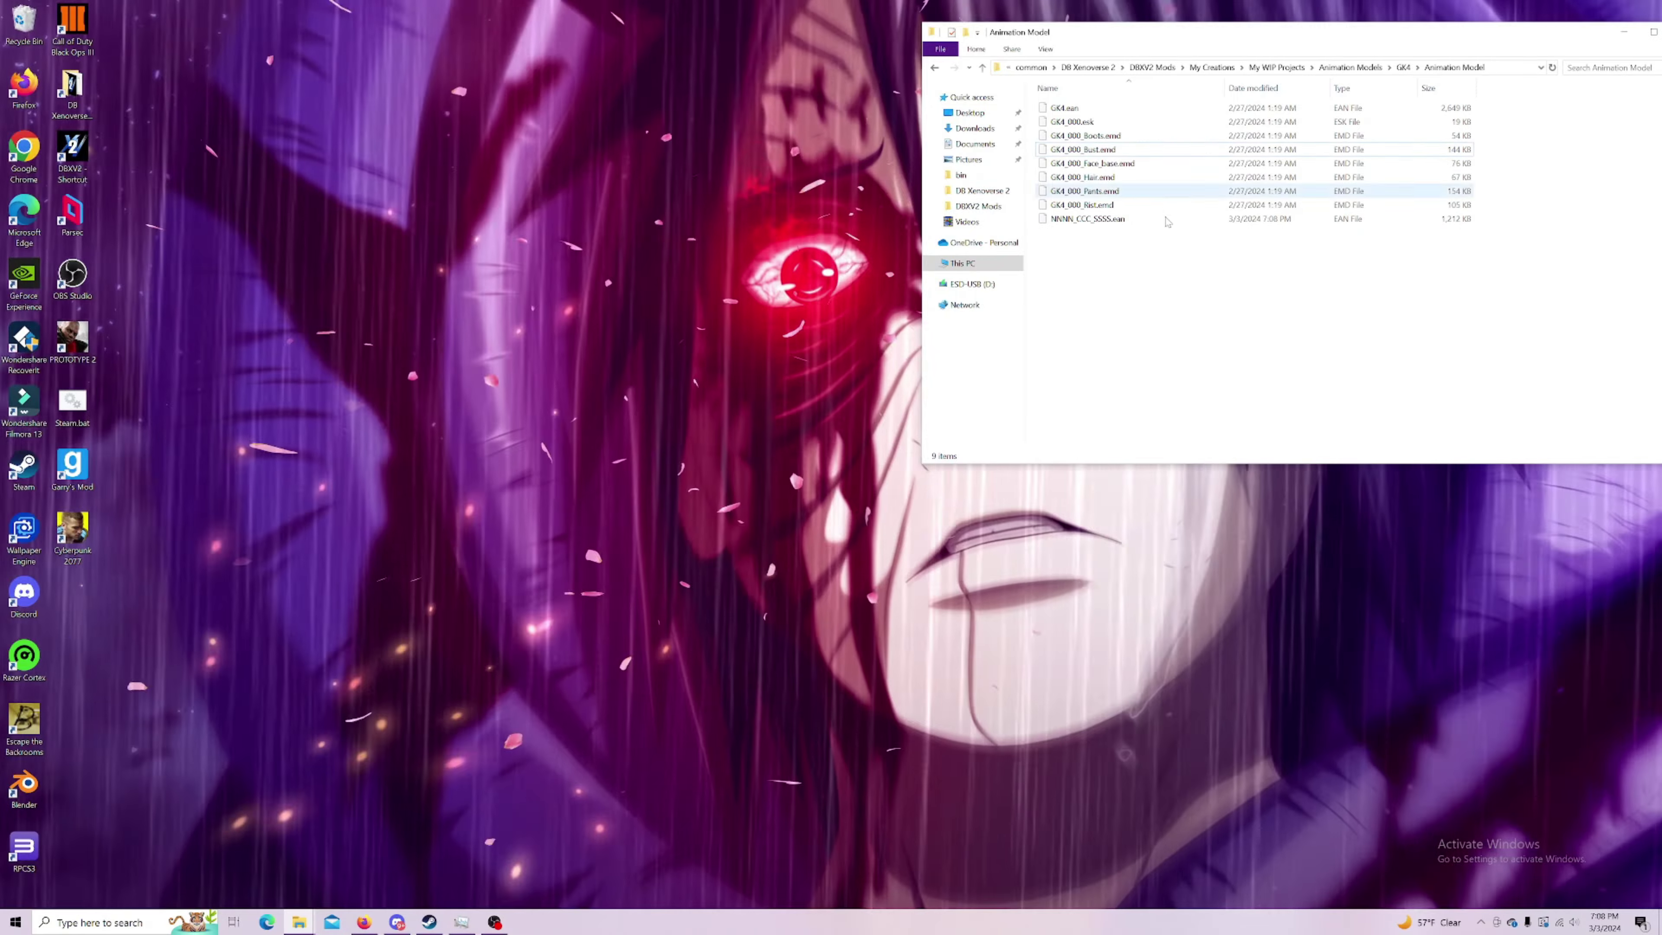
left_click_drag(1107, 282, 1149, 107)
right_click(1150, 109)
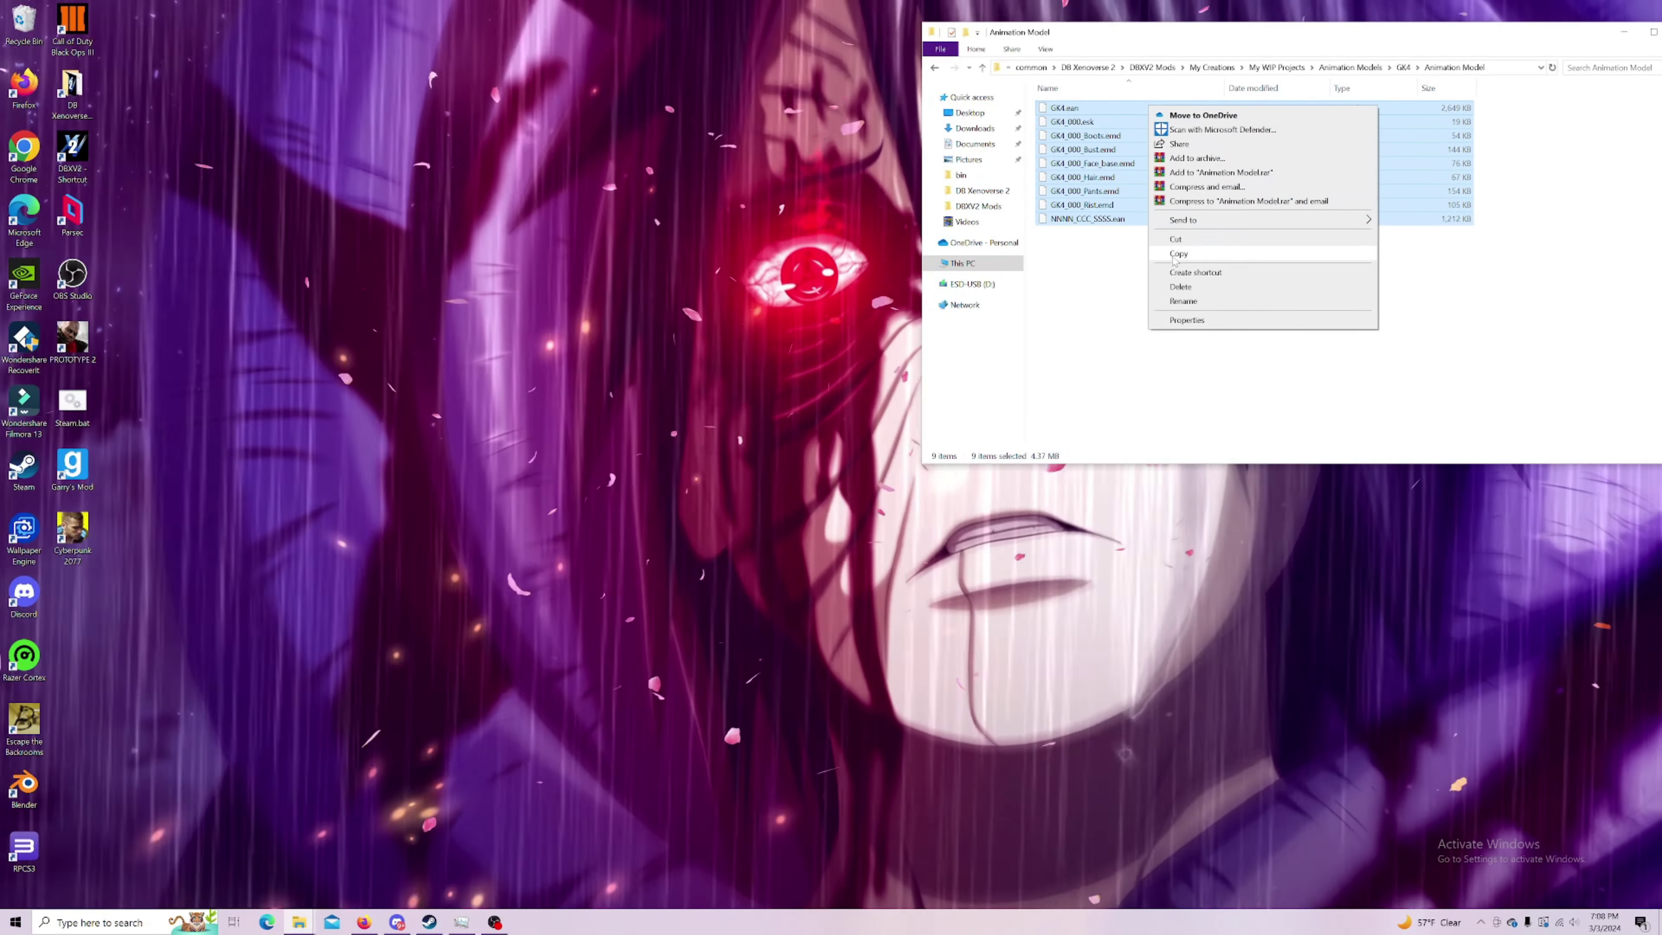
left_click(1176, 253)
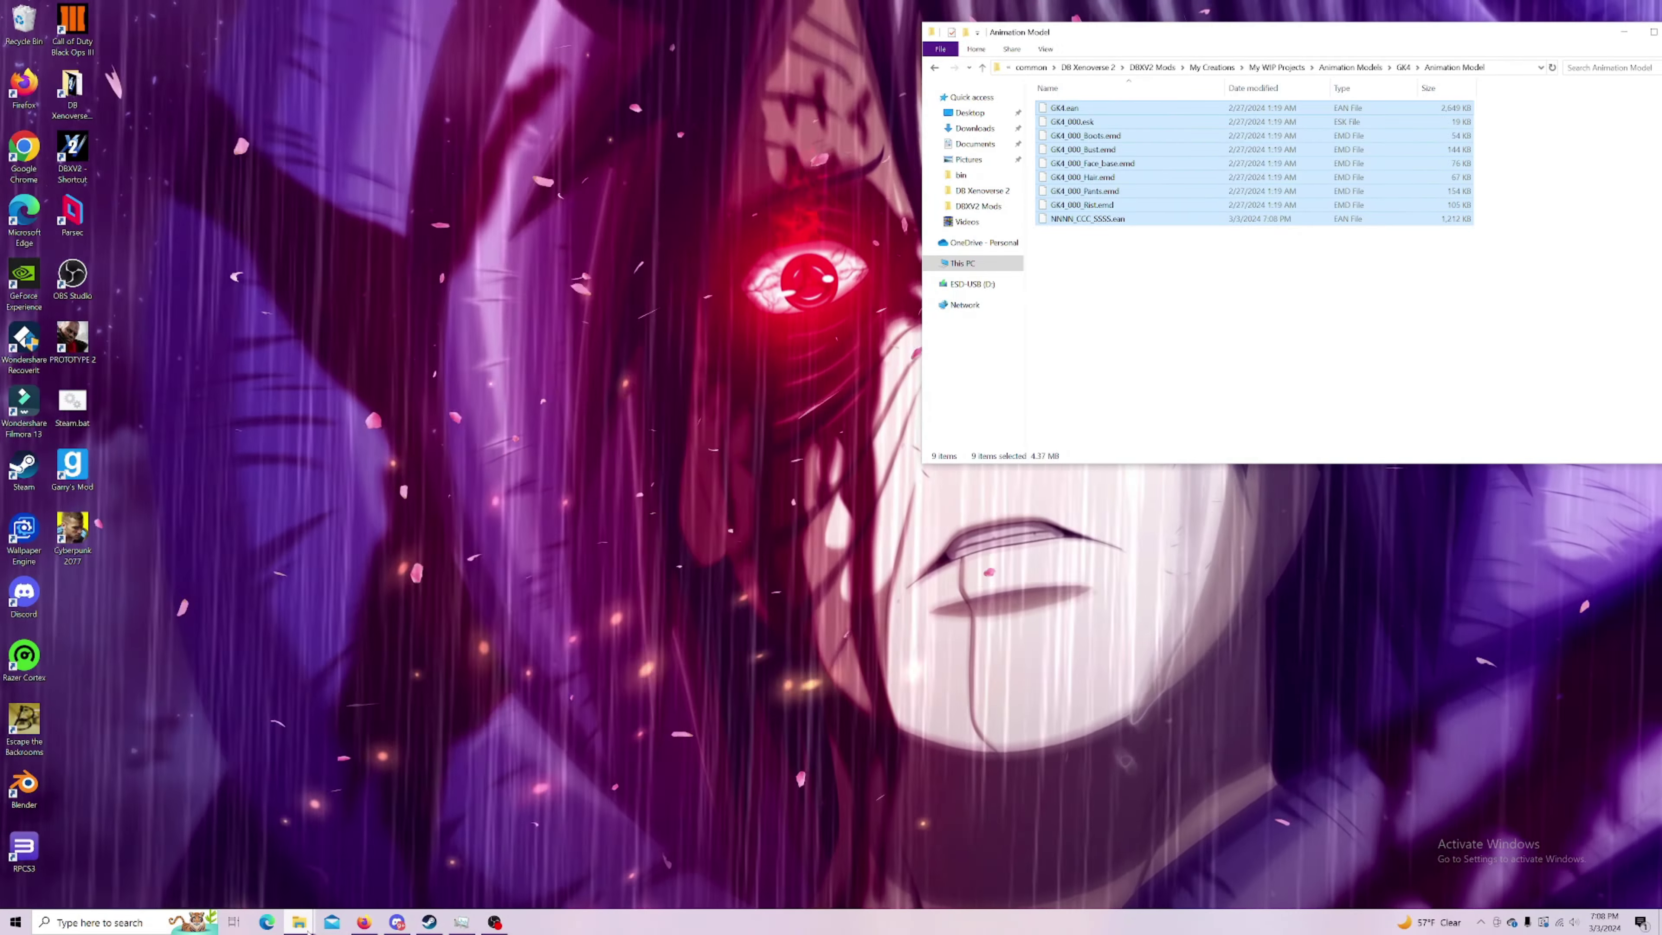
mouse_move(299, 920)
left_click(402, 859)
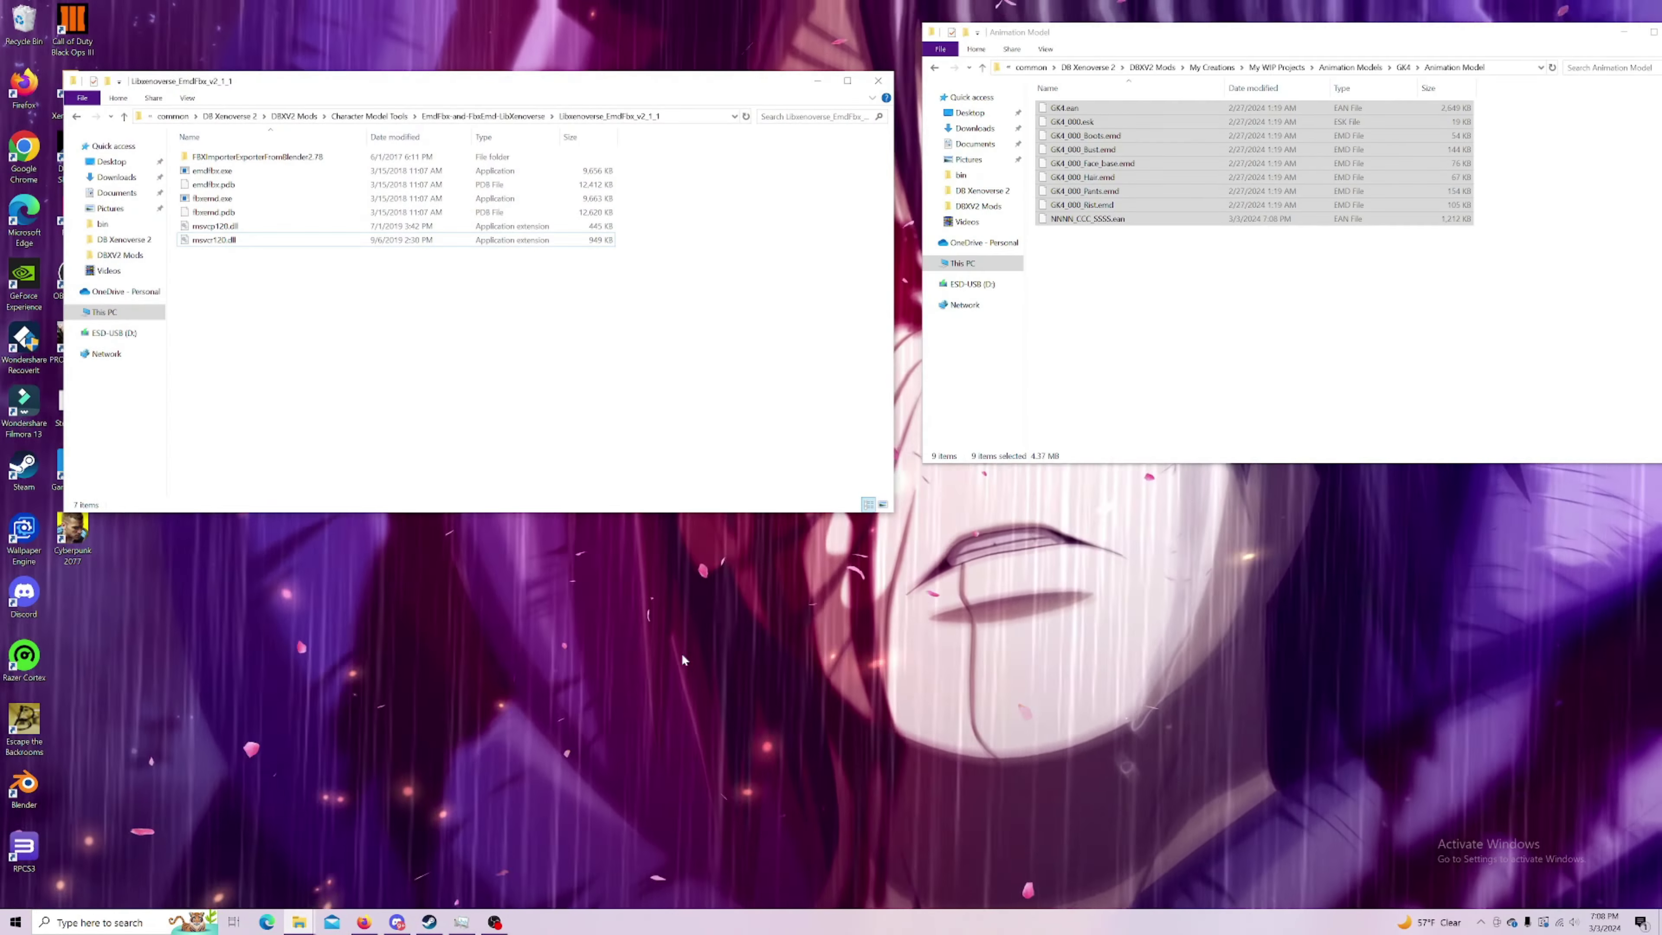
left_click_drag(1067, 108, 229, 174)
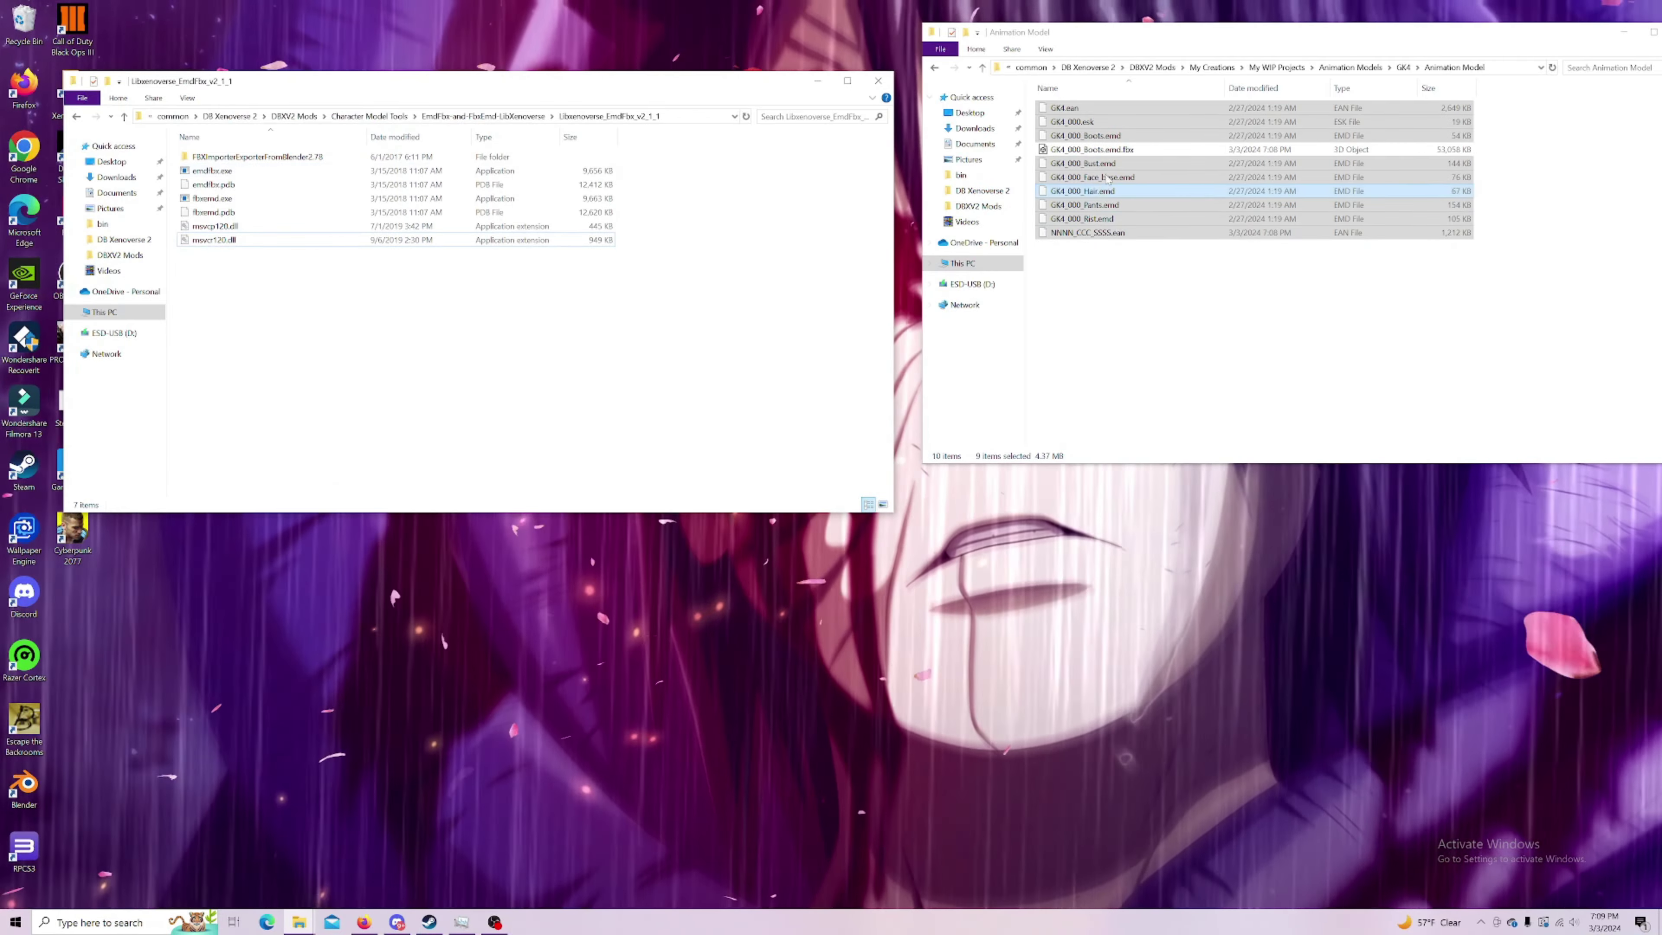
Step: Select the folder path of the regenerated GK4_000_Boots.emd.fbx and launch Blender
left_click(1092, 232)
left_click(1506, 68)
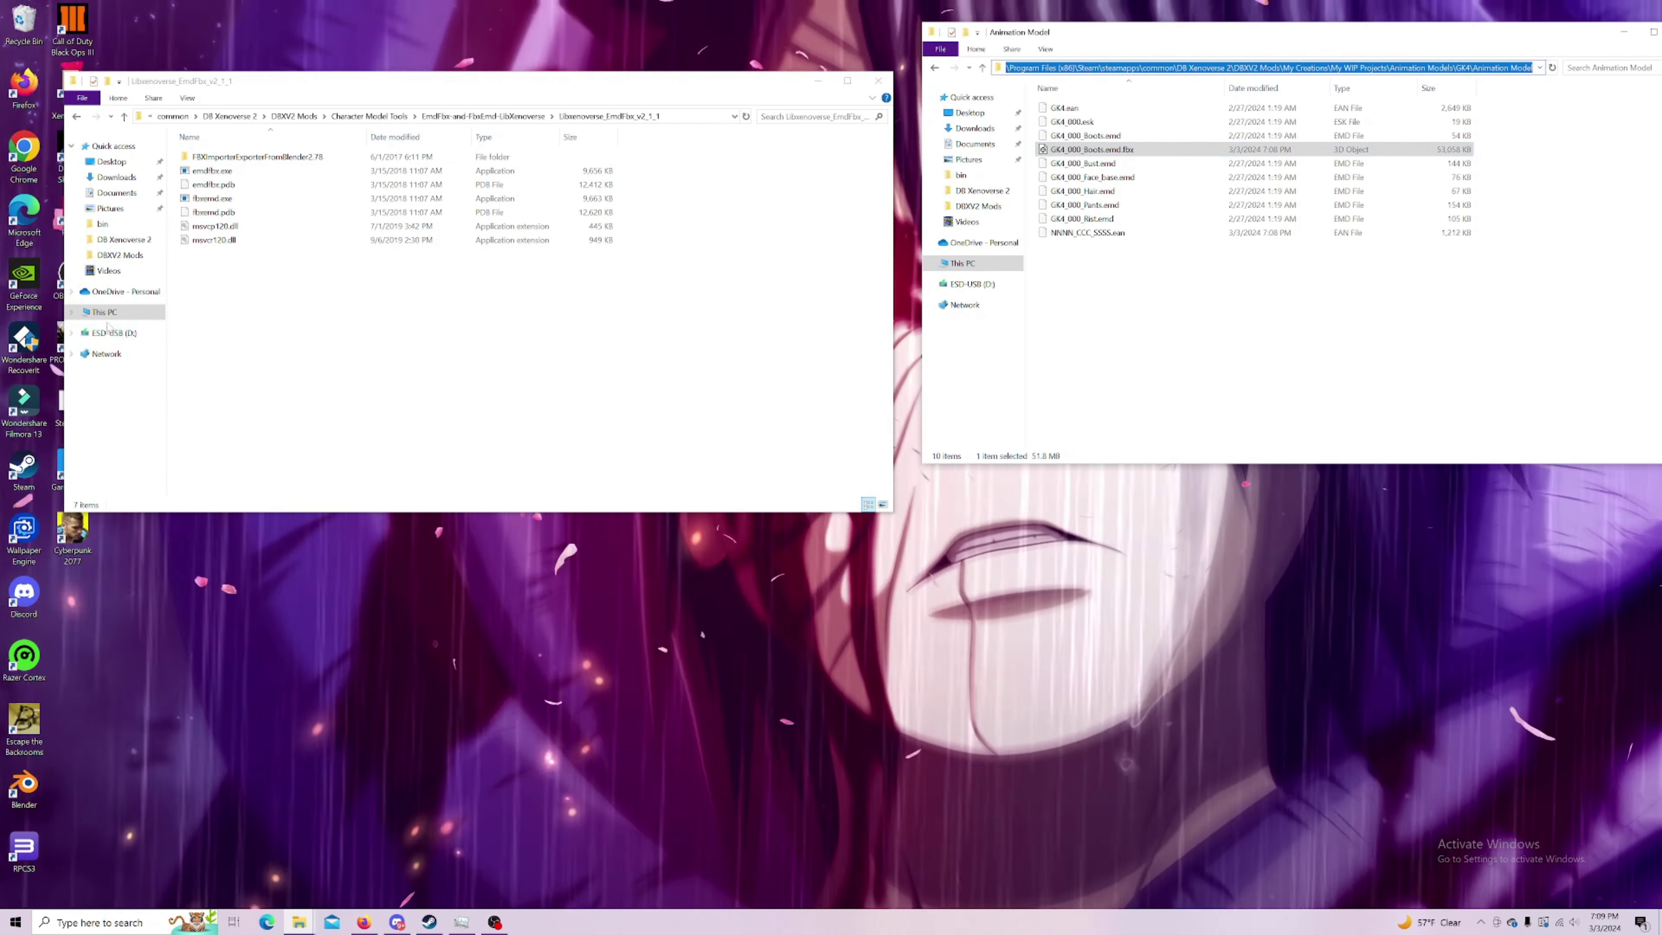
left_click_drag(393, 81, 545, 178)
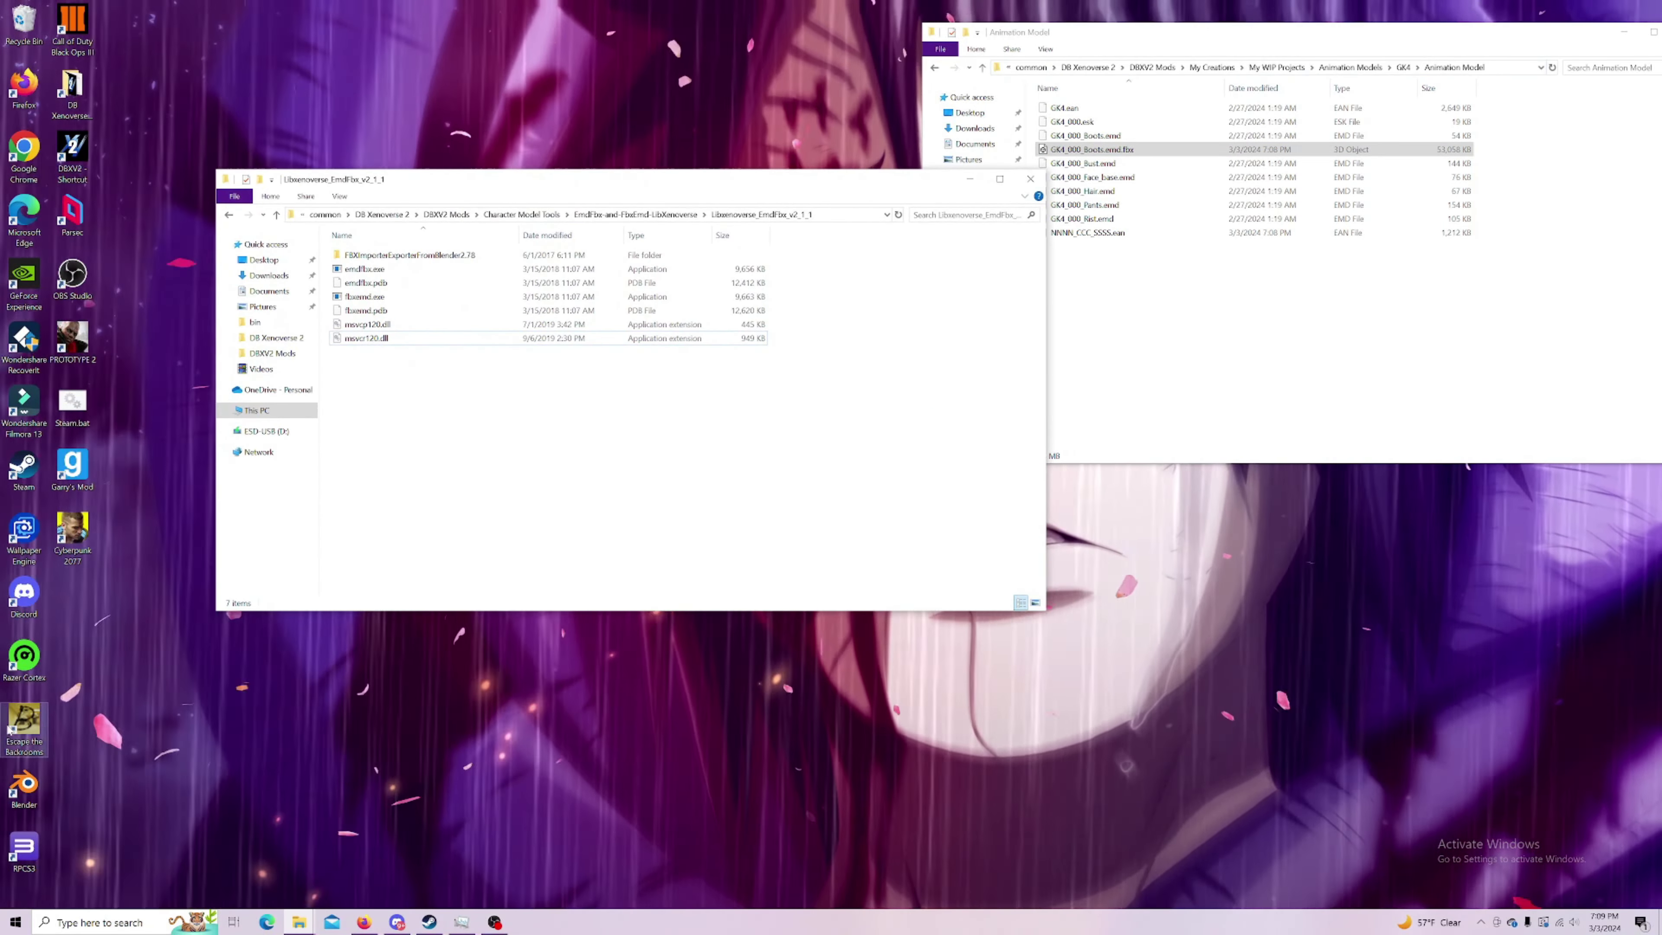
left_click(26, 784)
double_click(26, 785)
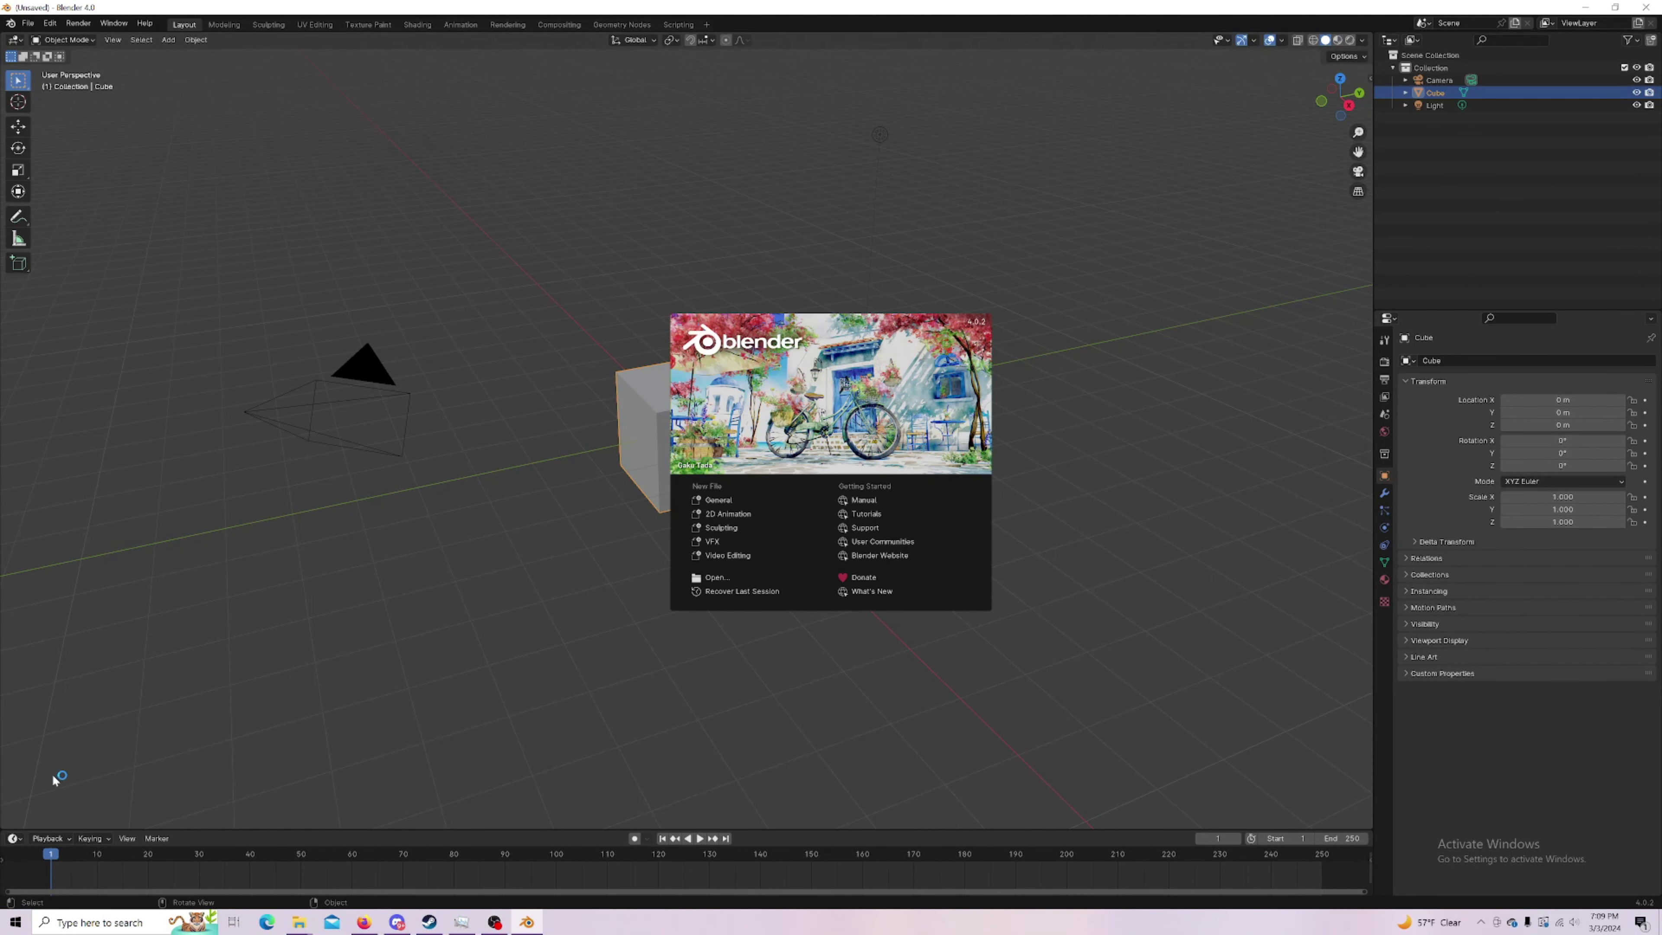
Step: Delete the default cube and import GK4_000_Boots.emd.fbx from the Animation Model folder into the scene
left_click(142, 716)
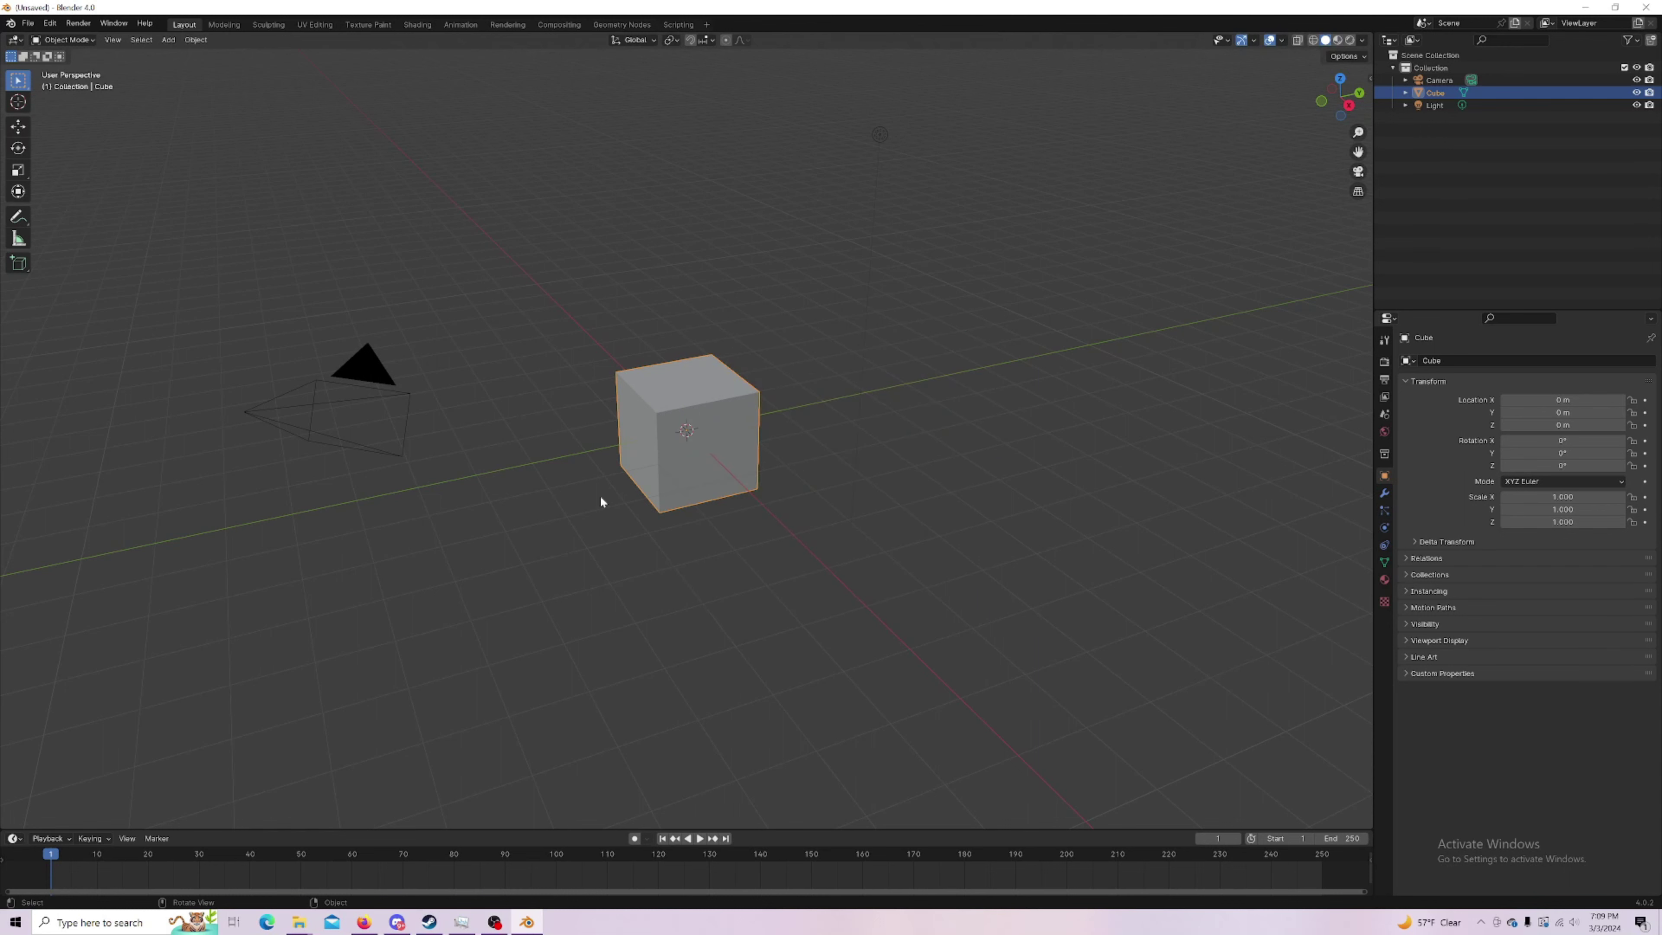
left_click(661, 443)
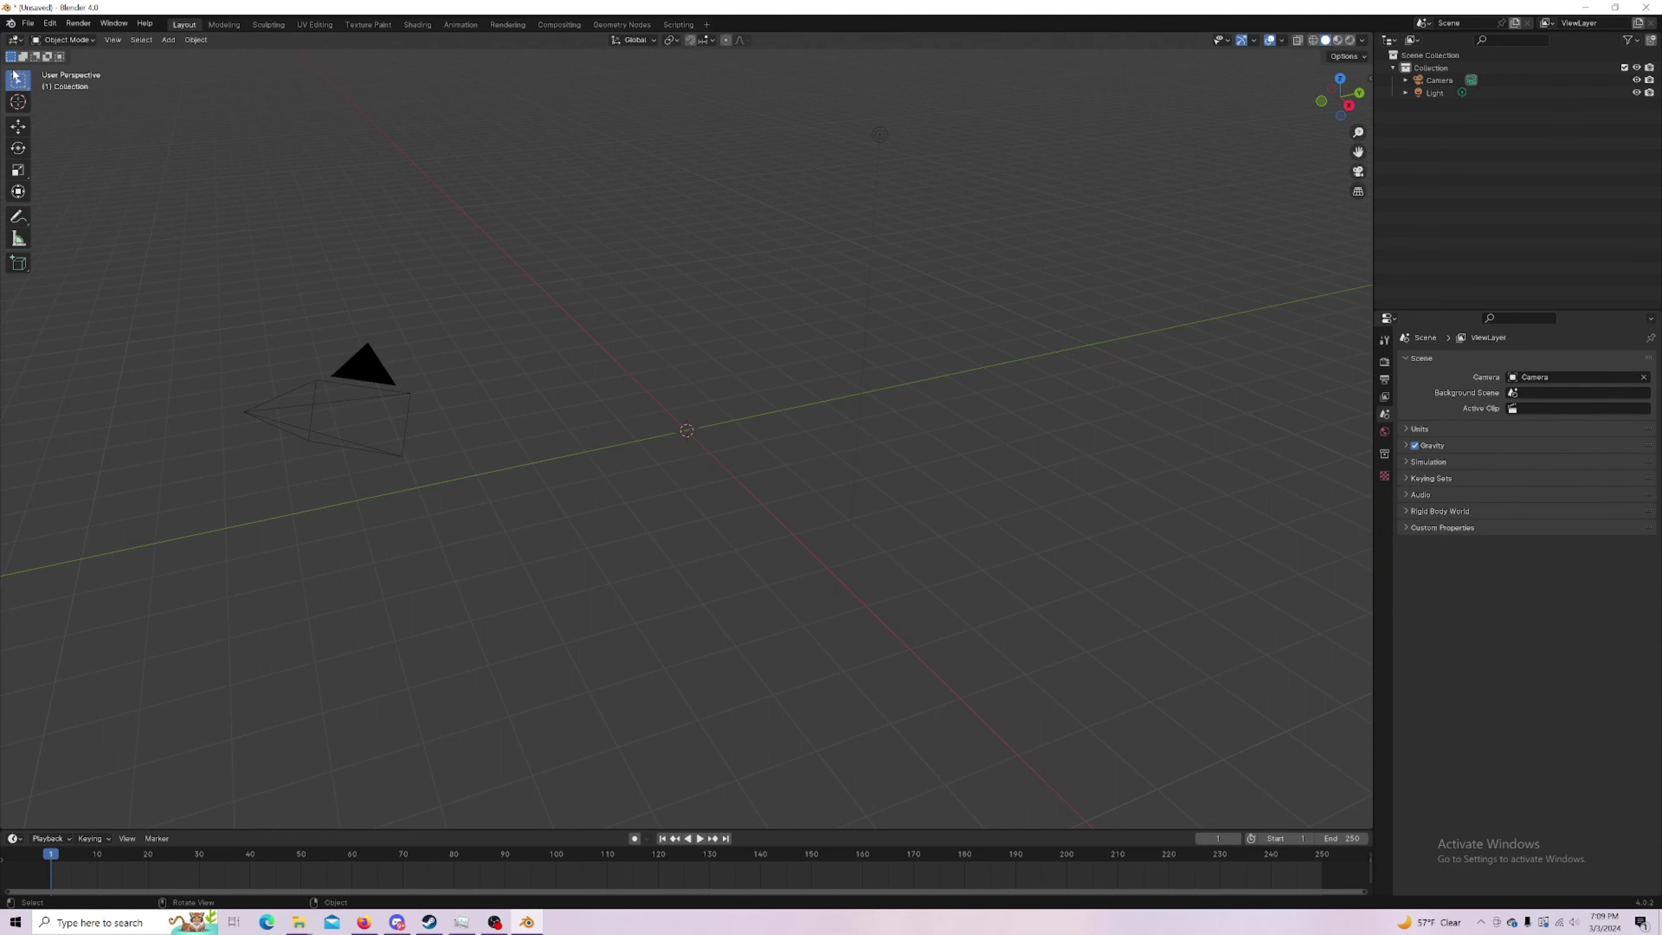
left_click(28, 24)
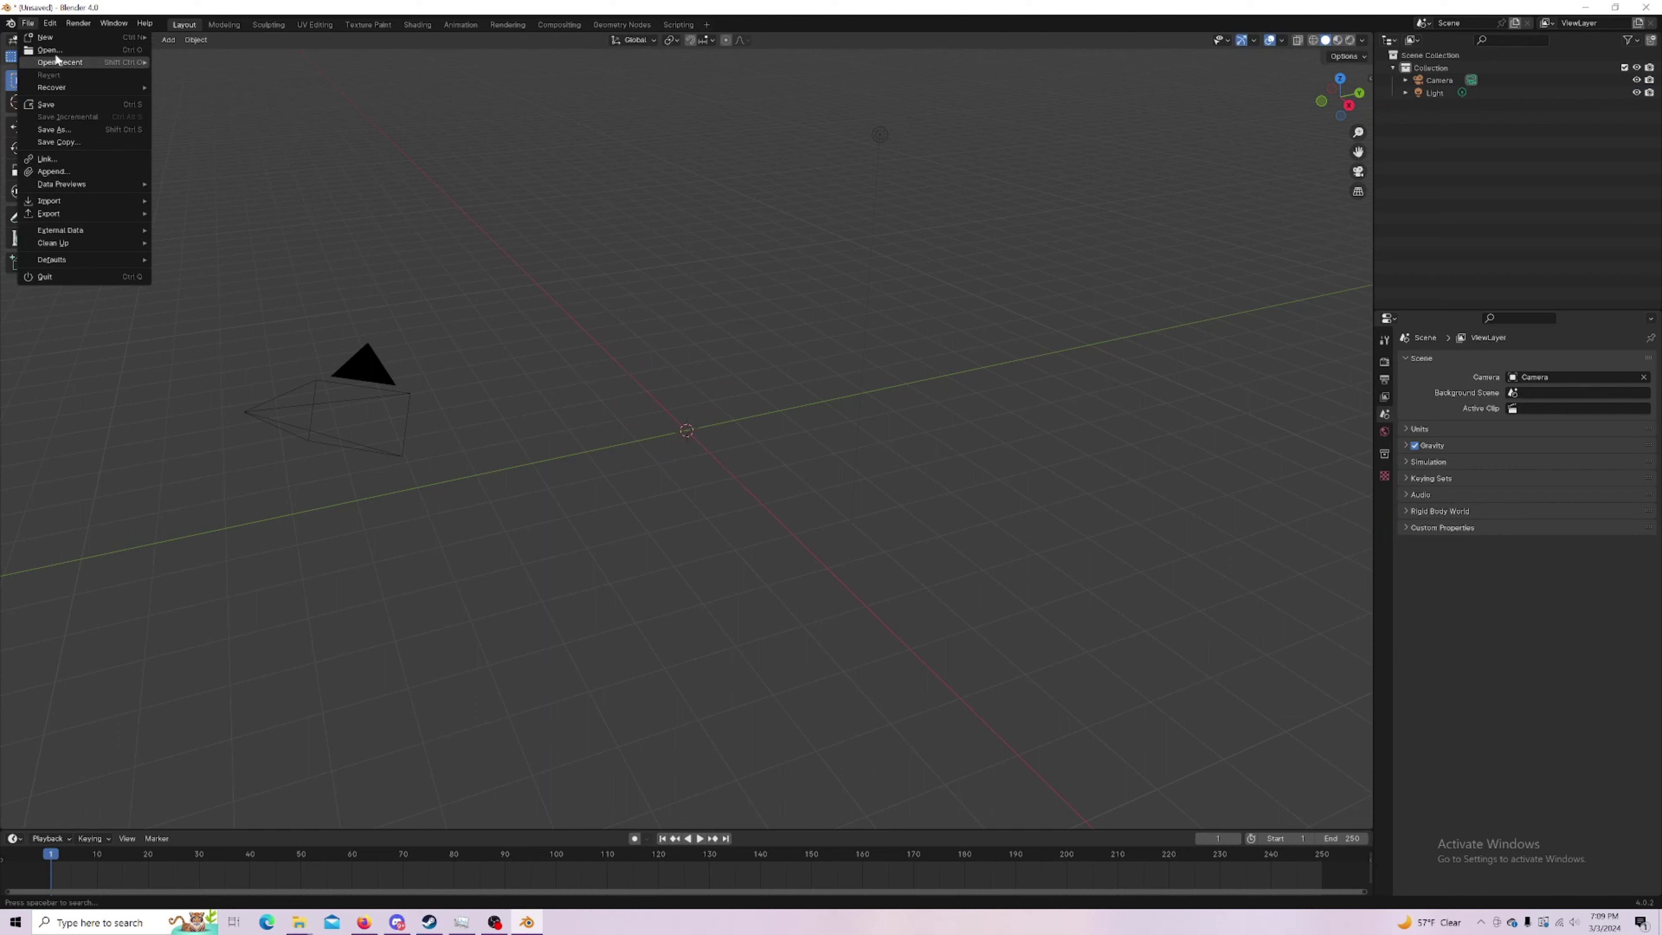
mouse_move(59, 198)
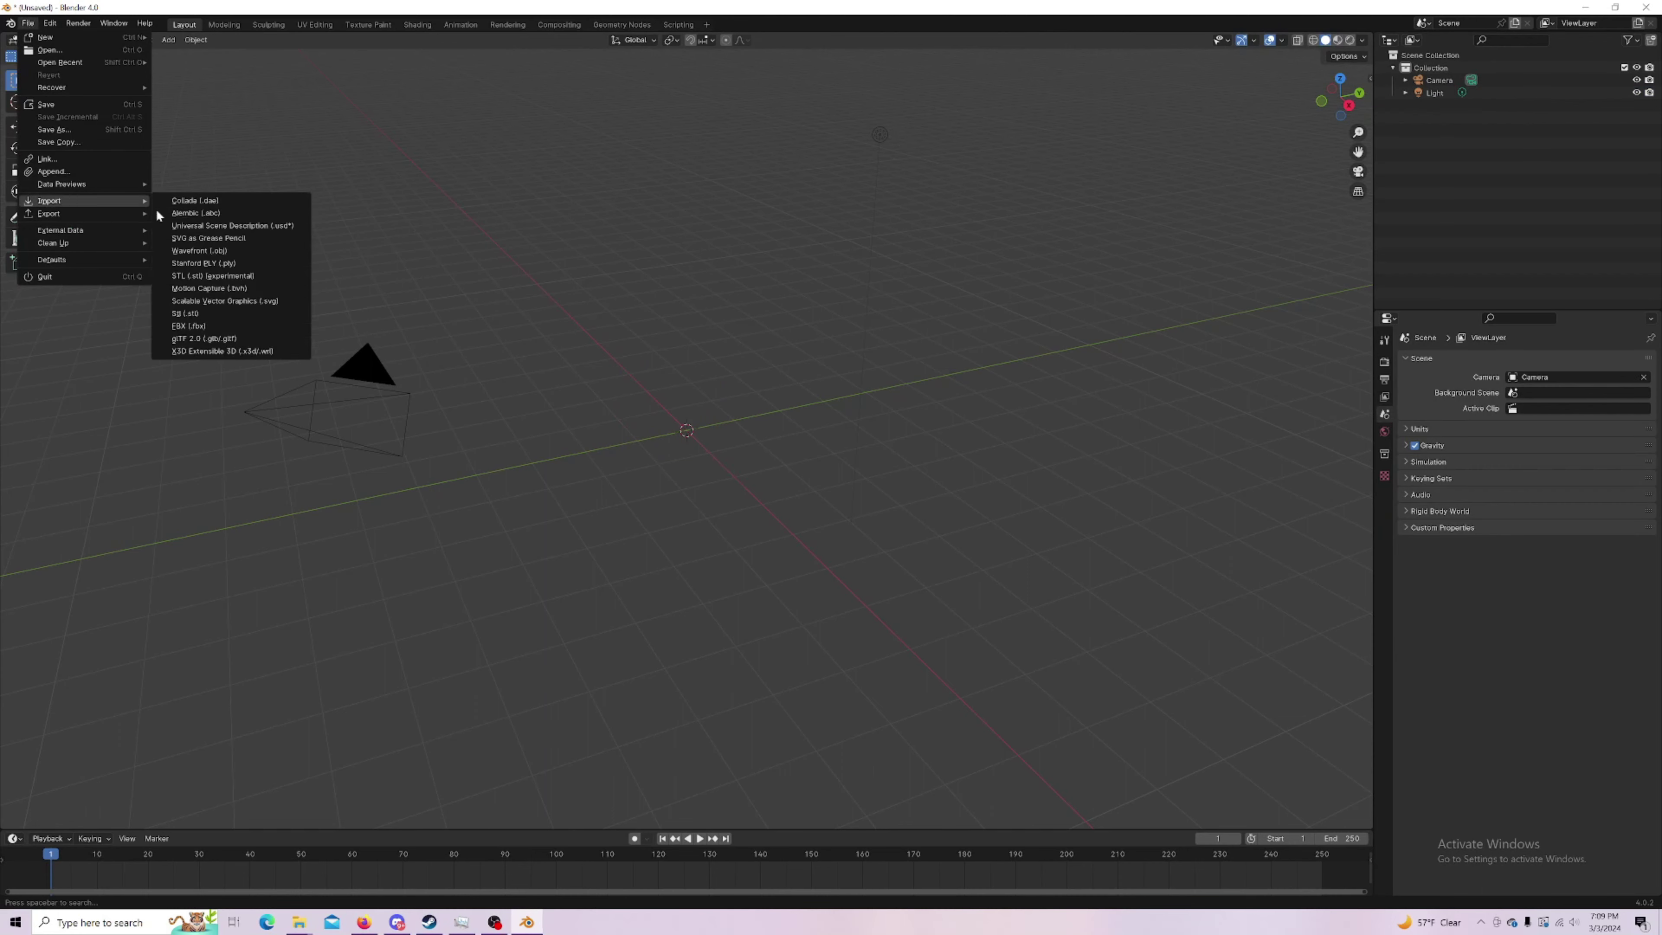
left_click(191, 326)
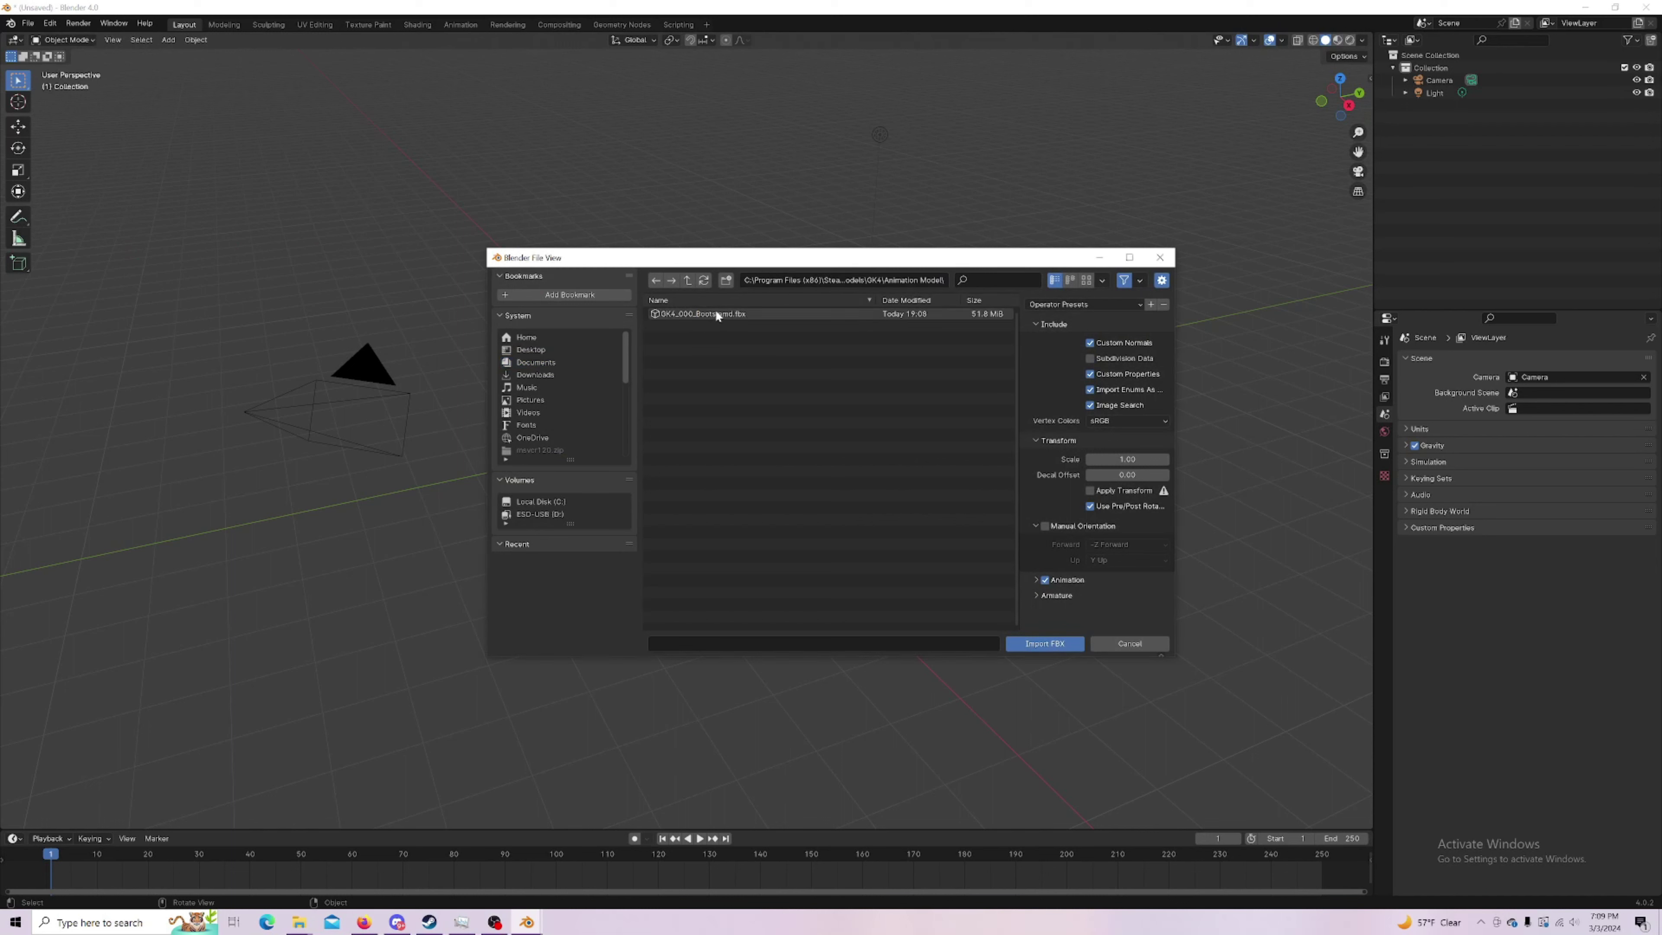
left_click(1028, 647)
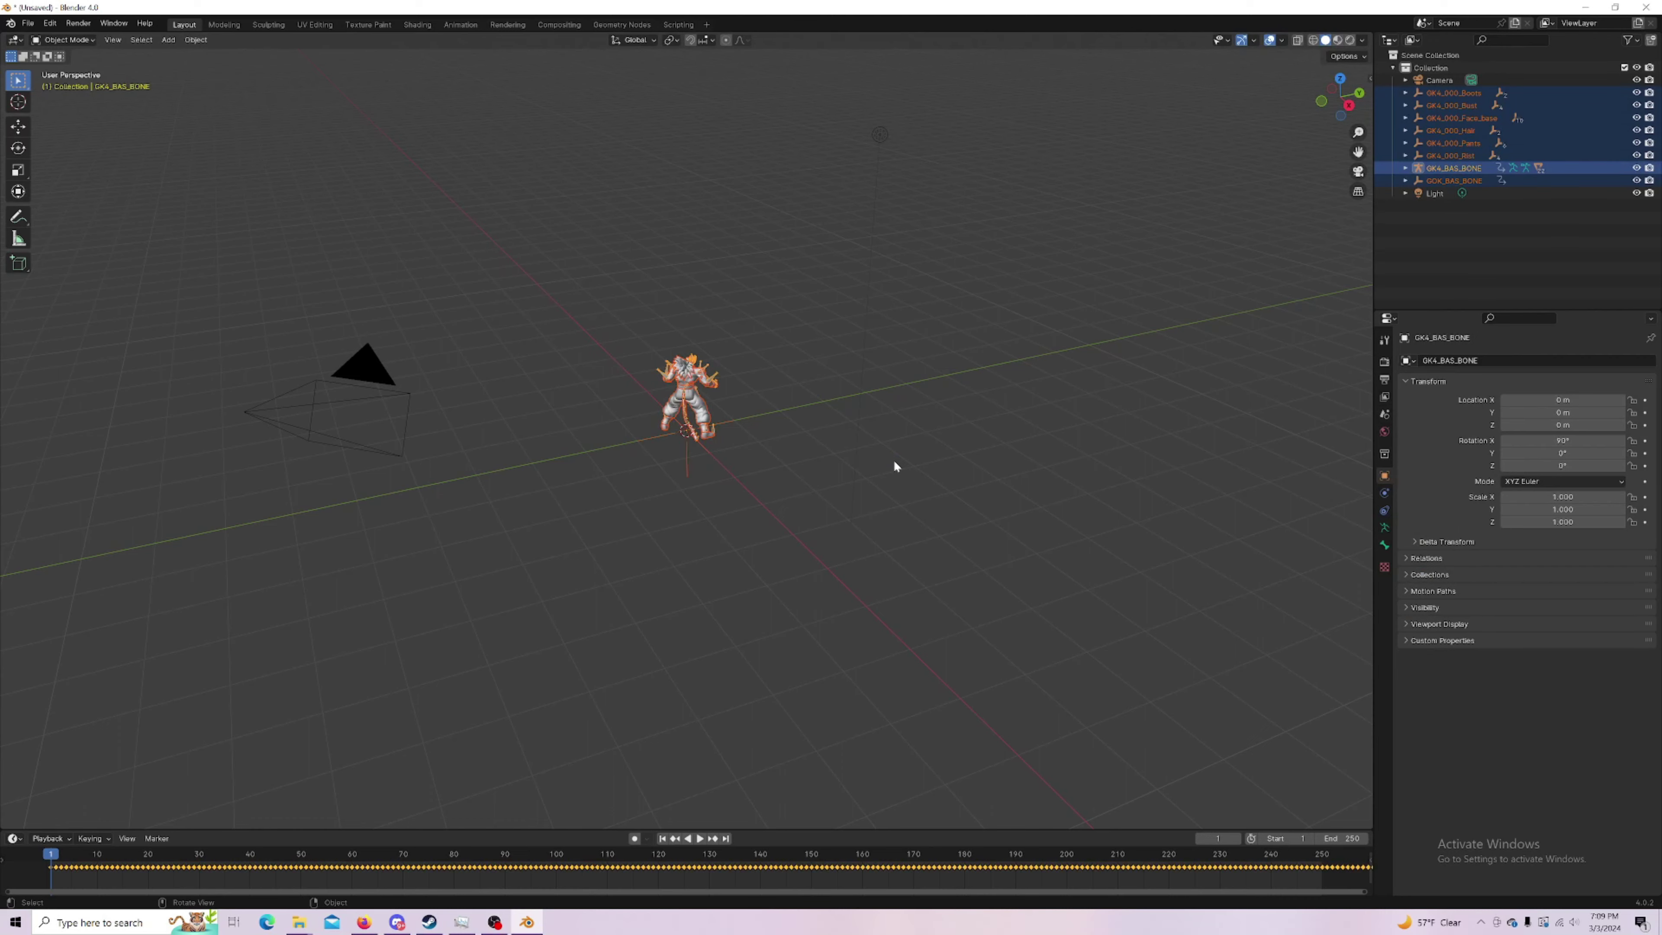
Step: Examine the imported GK4 model from the front, enlarge the timeline, and close Blender without saving
scroll(872, 382, "up", 7)
middle_click_drag(923, 345, 727, 722)
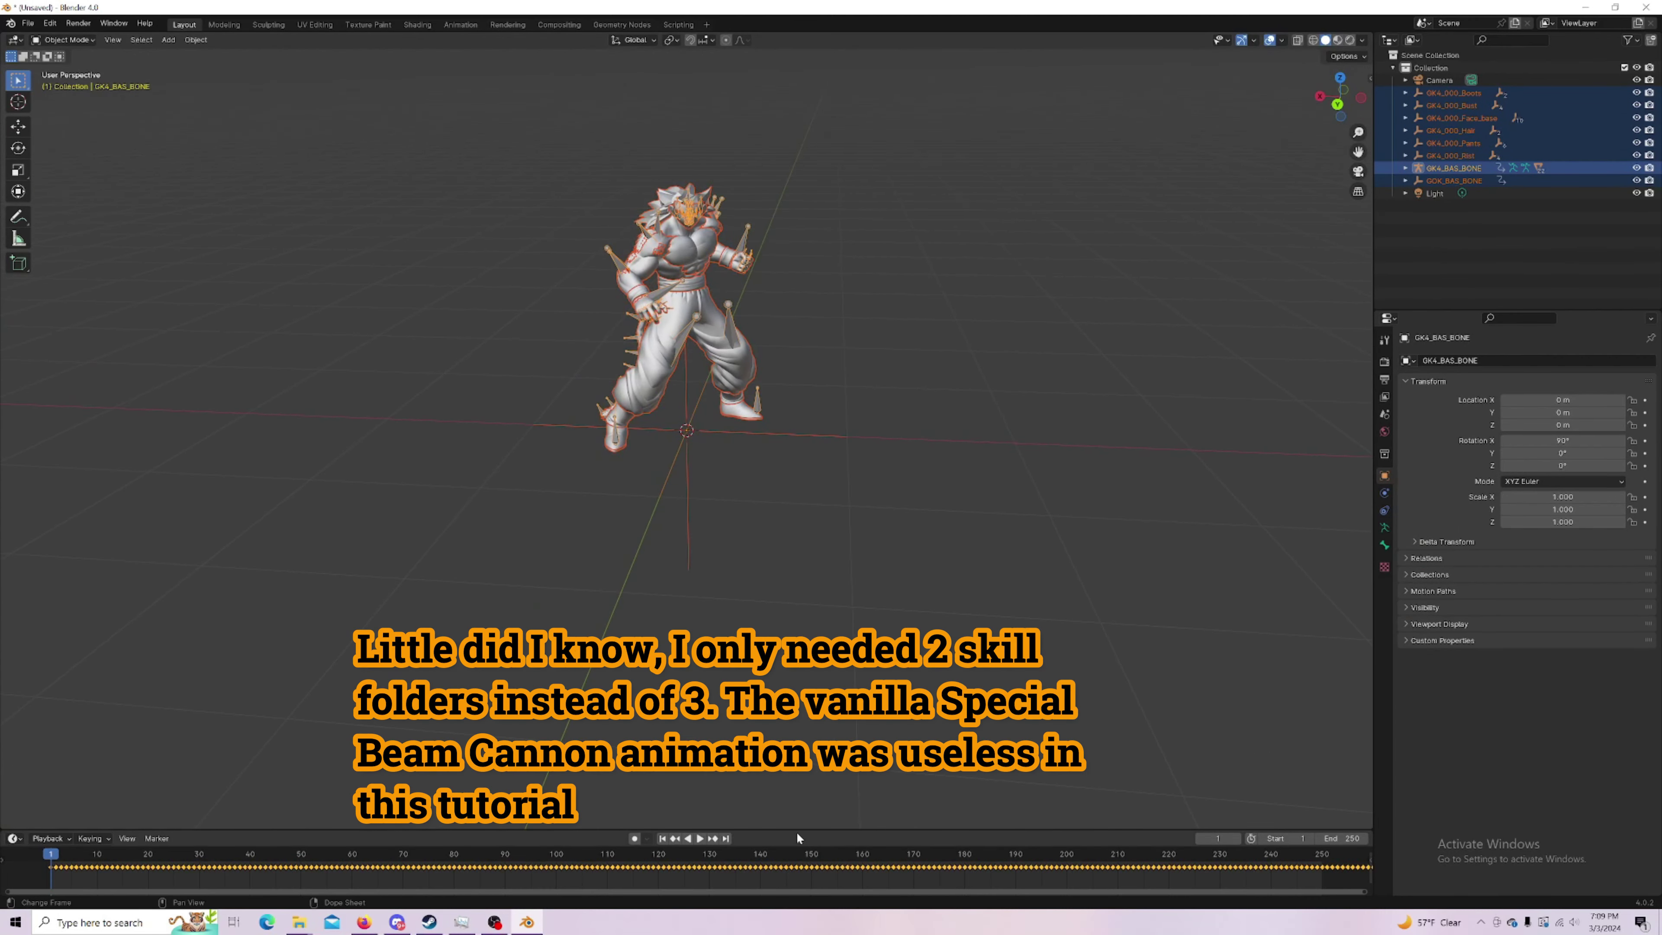
left_click_drag(796, 830, 795, 658)
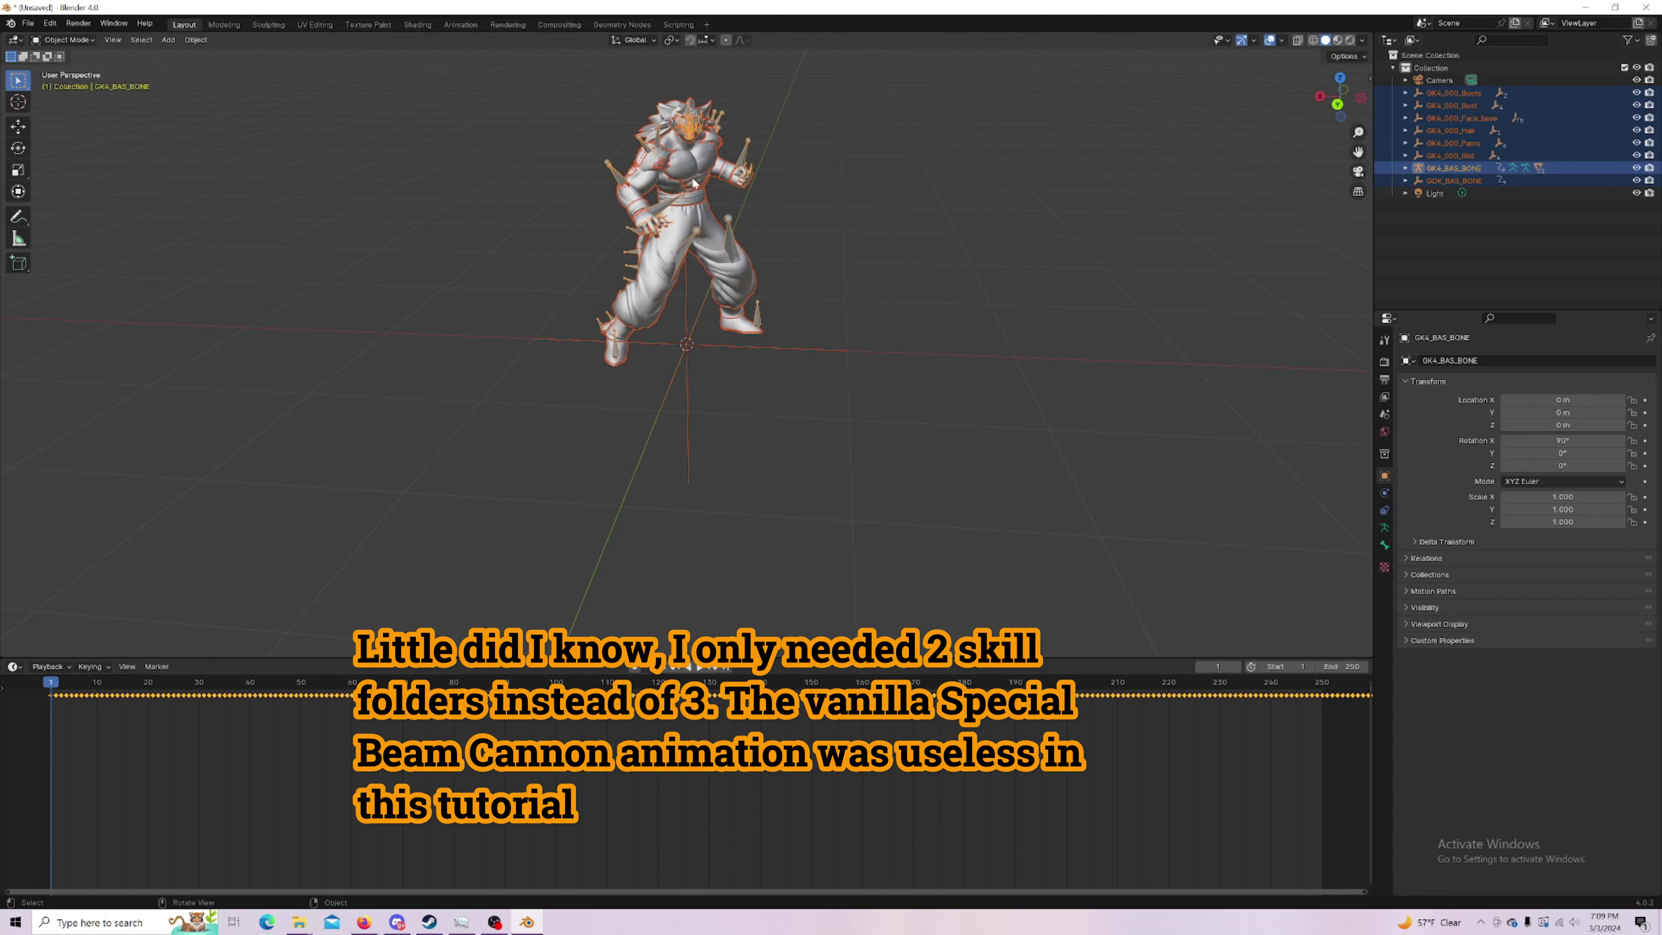
left_click(1647, 8)
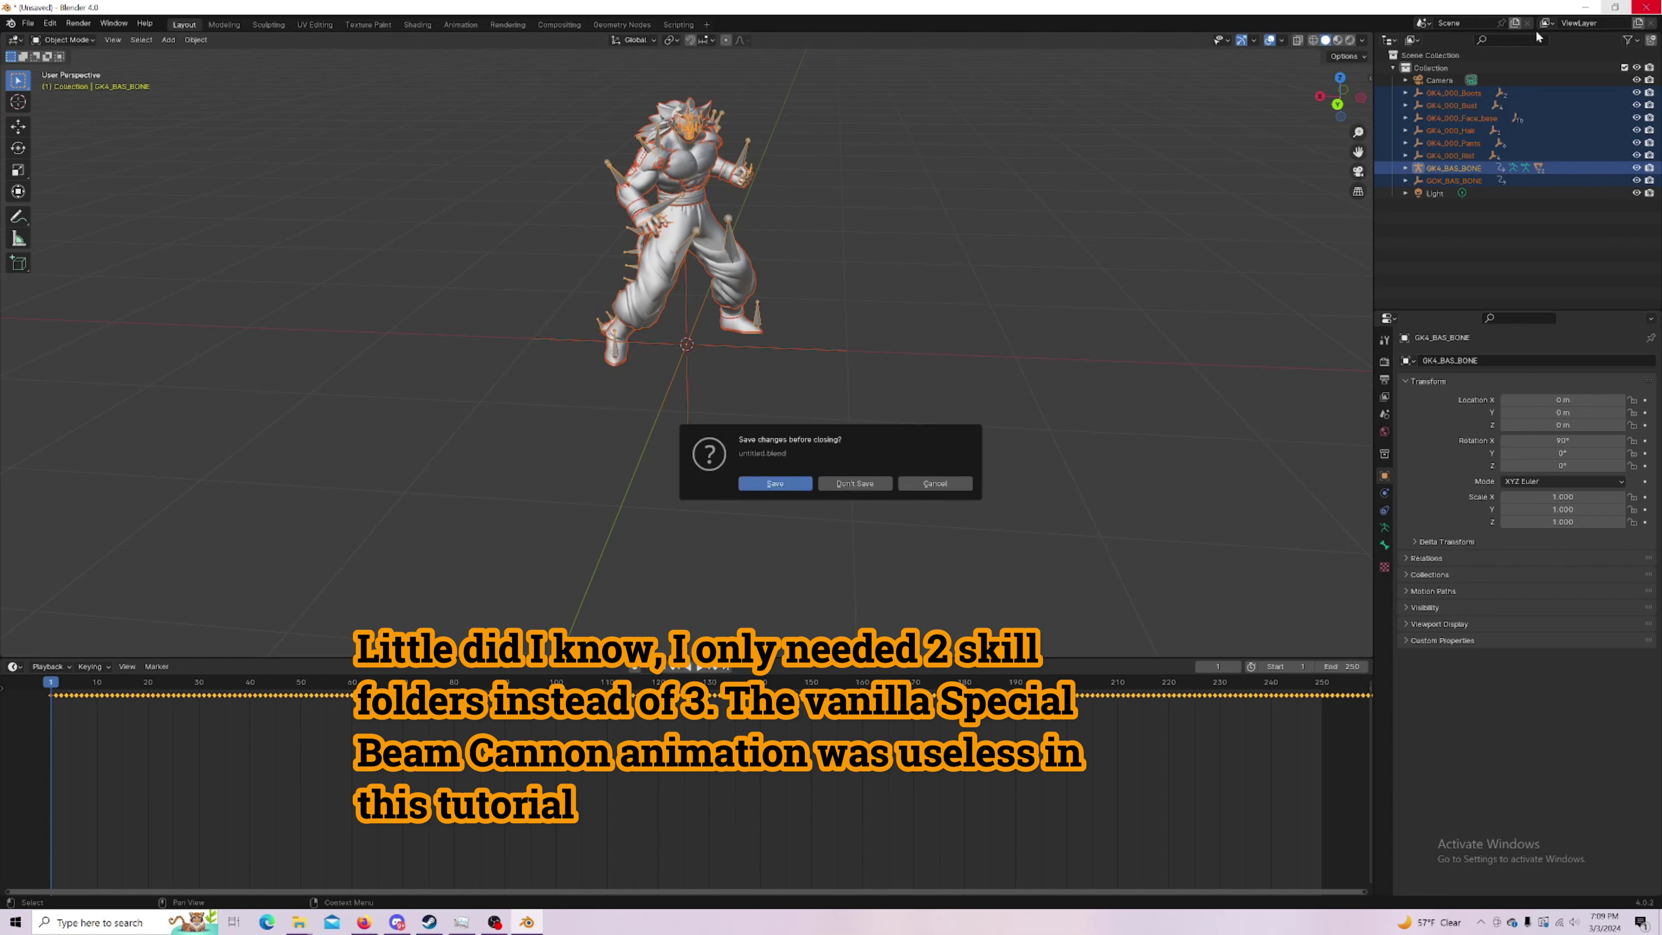
left_click(869, 483)
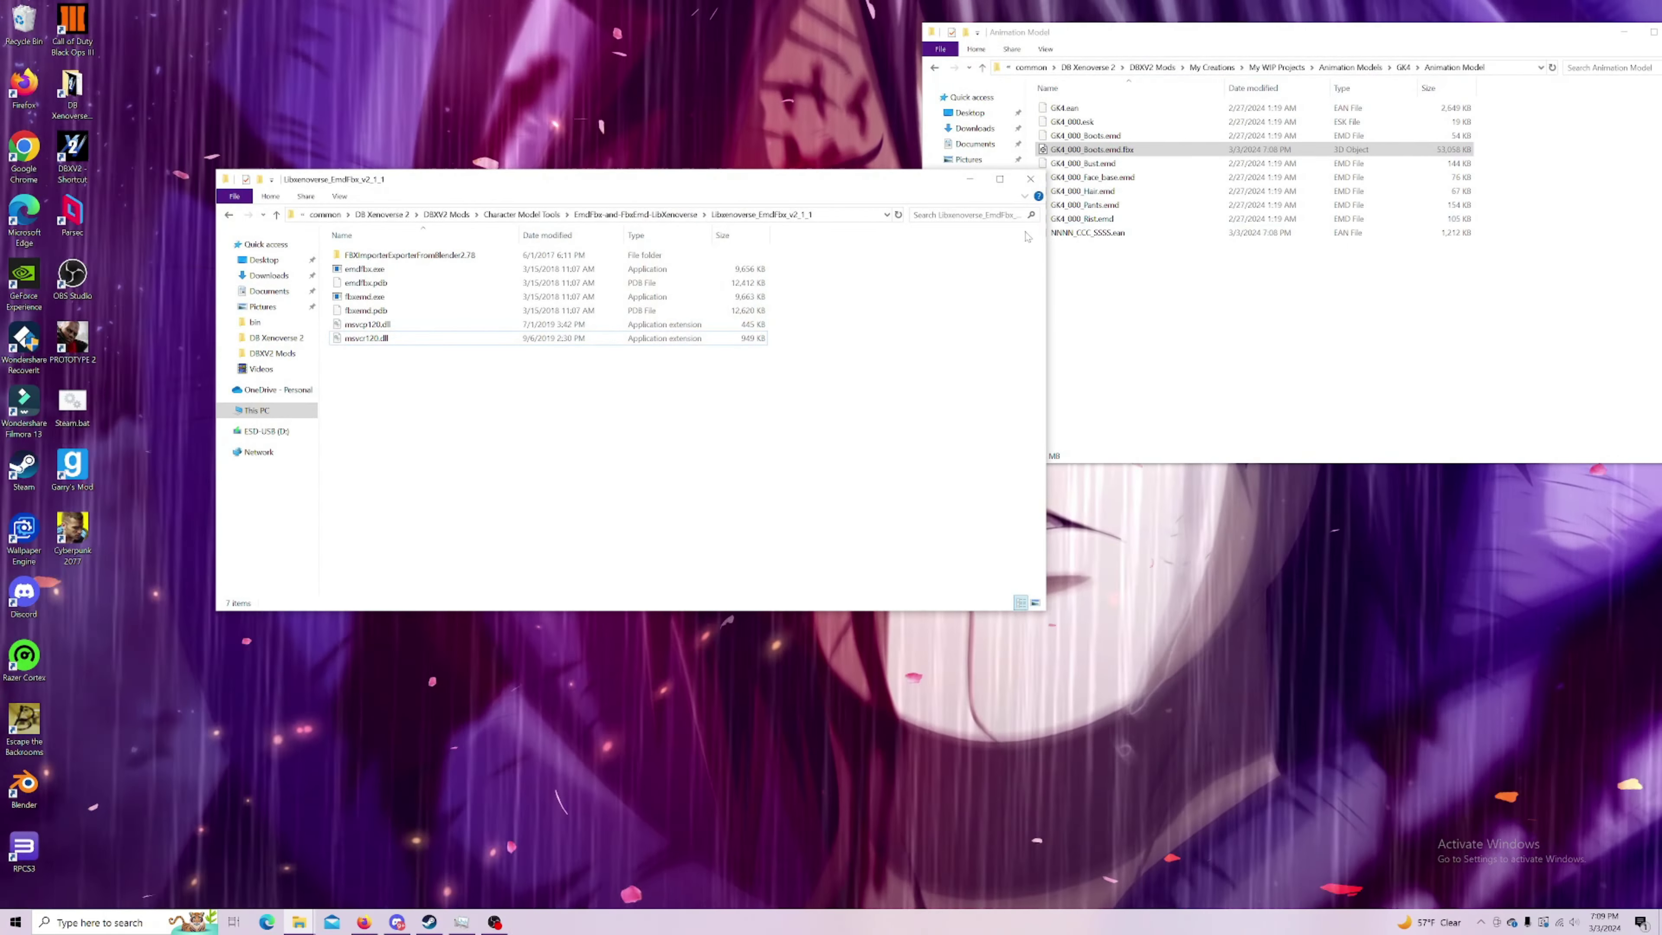
Step: Delete GK4_000_Boots.emd.fbx from the Animation Model folder
left_click(1197, 276)
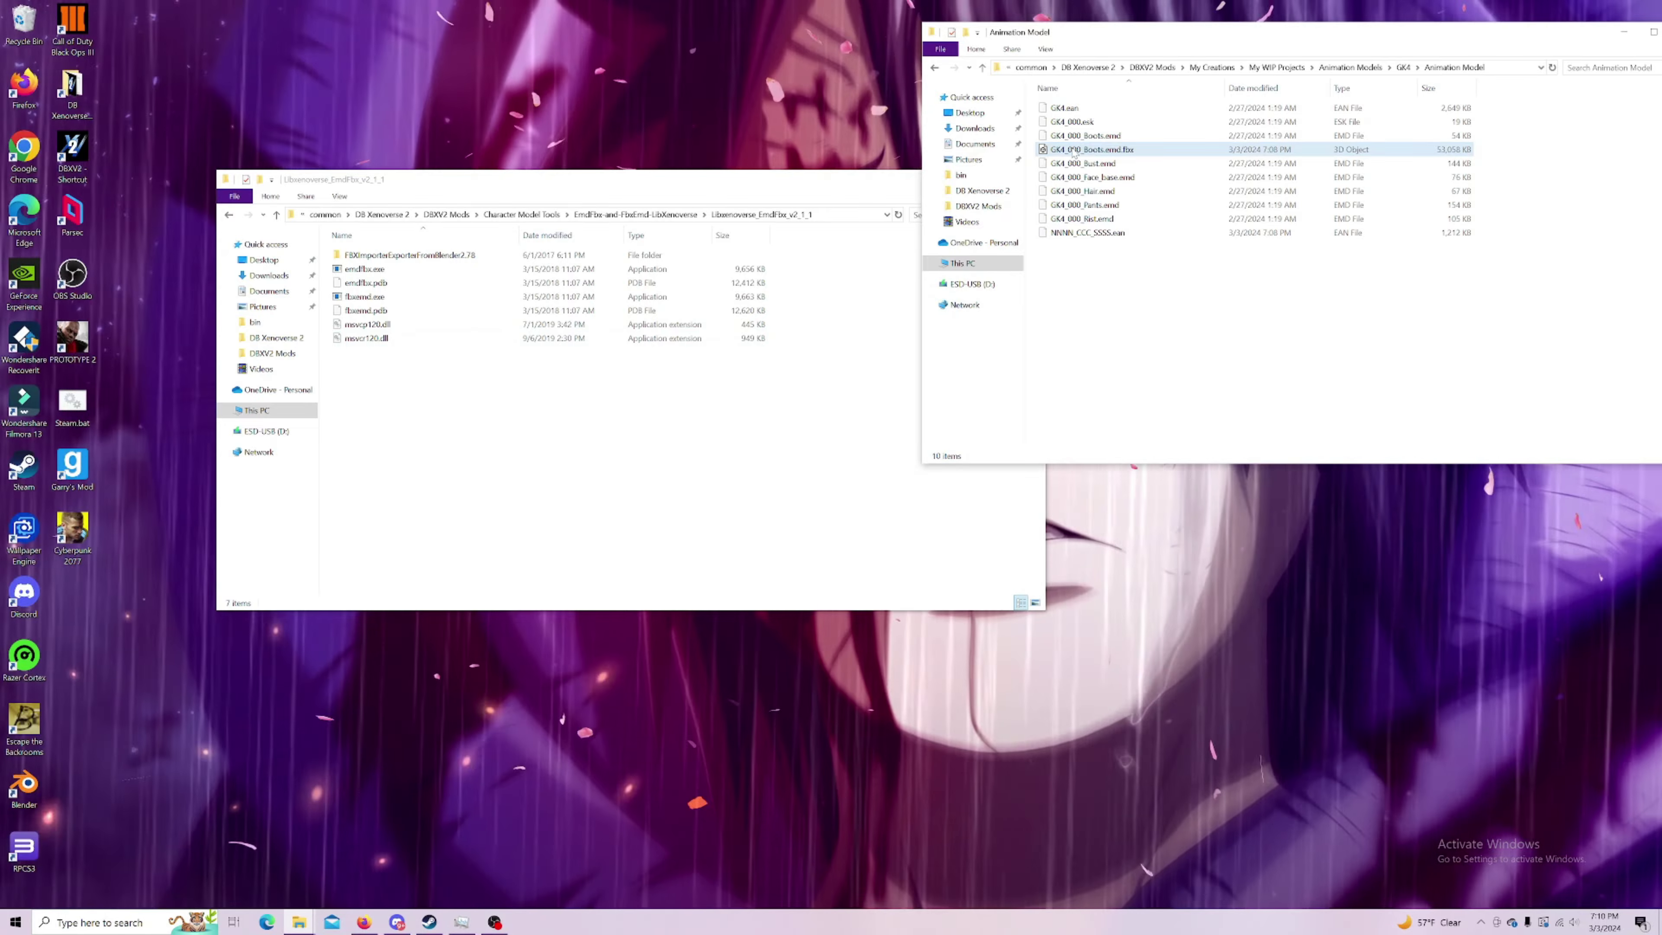
right_click(1072, 150)
left_click(1106, 400)
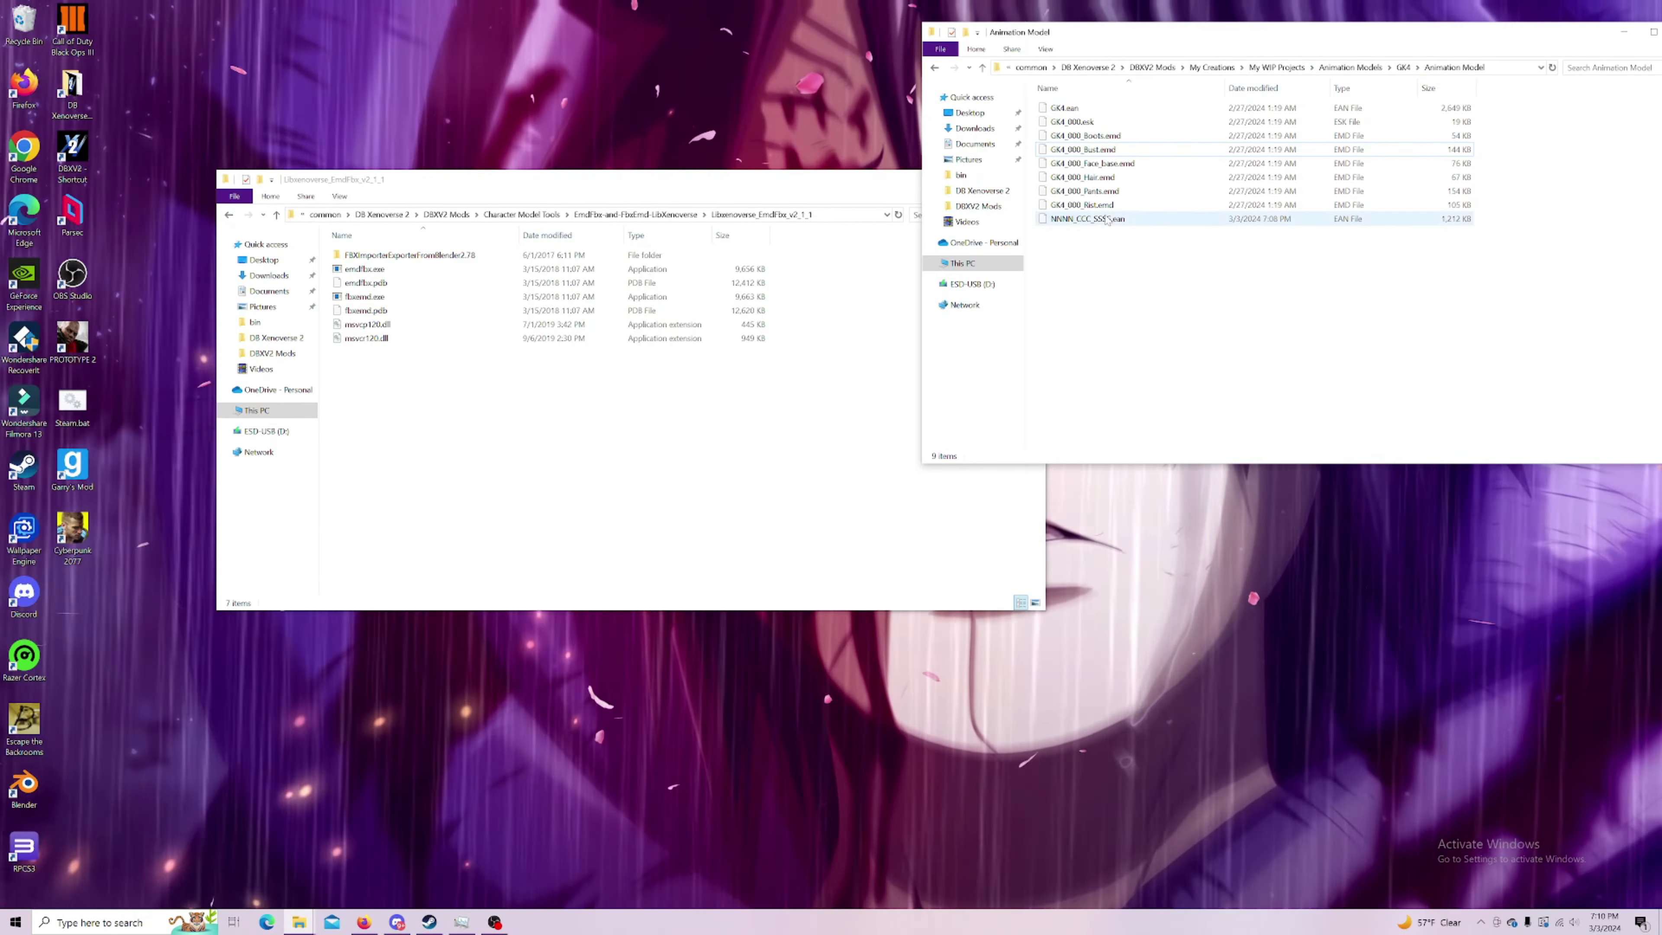
Step: Open the Evo Beast Cannon folder under My WIP Projects and copy its NNNN_CCC_SSSS.ean file
left_click(935, 68)
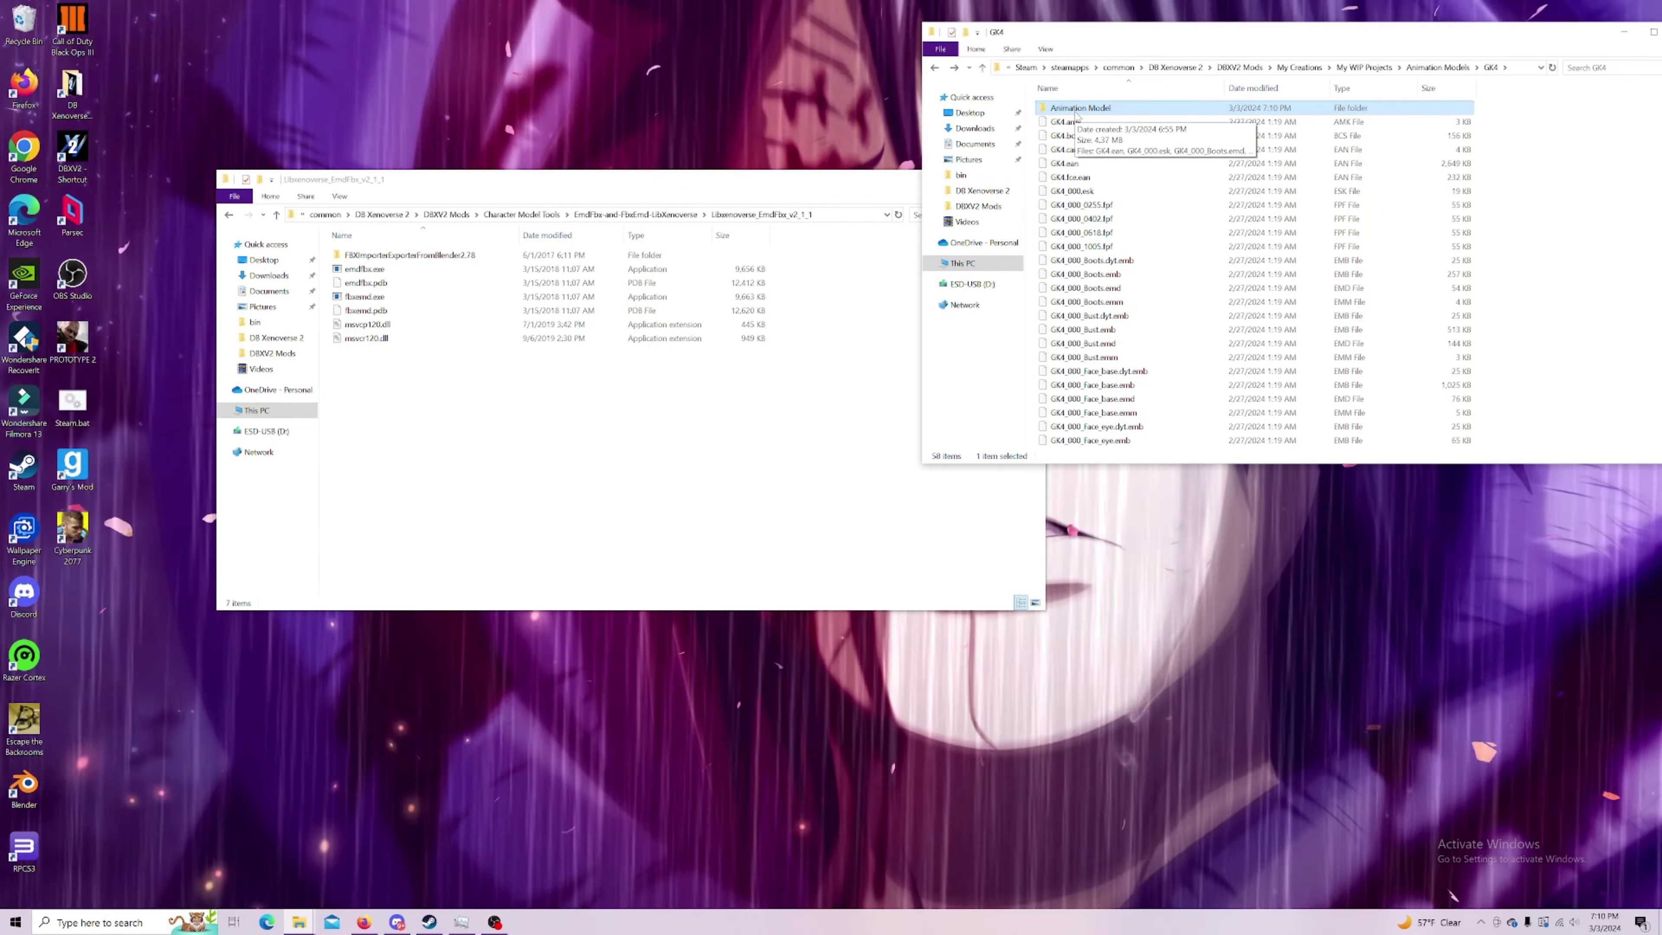
double_click(1076, 110)
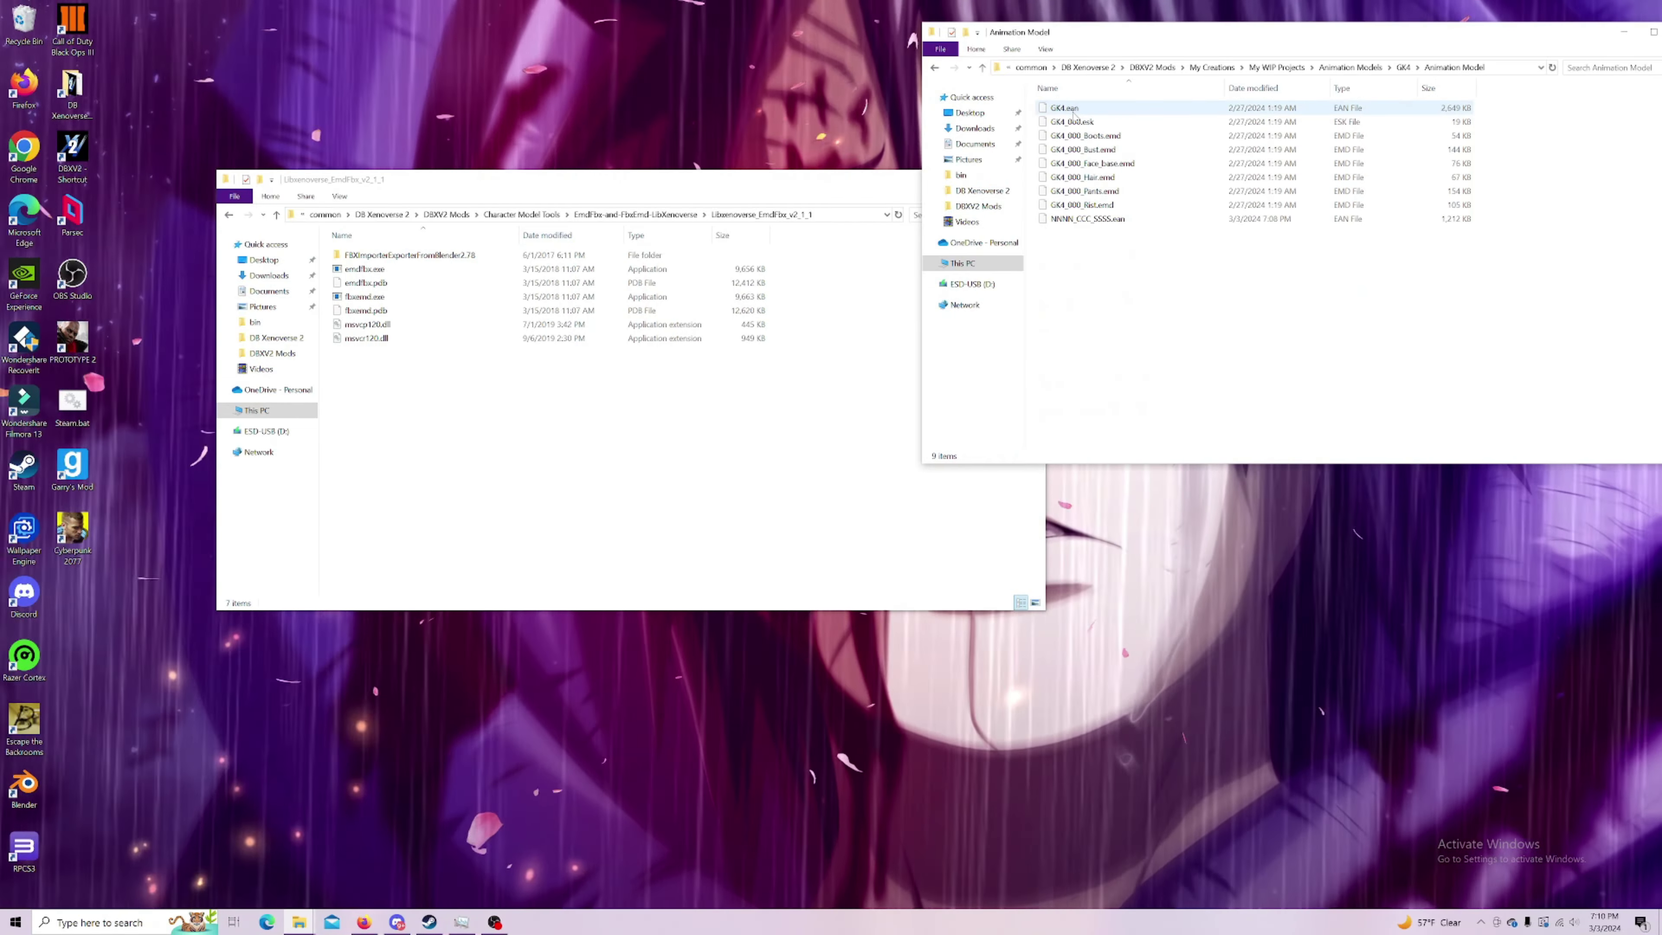
left_click(935, 67)
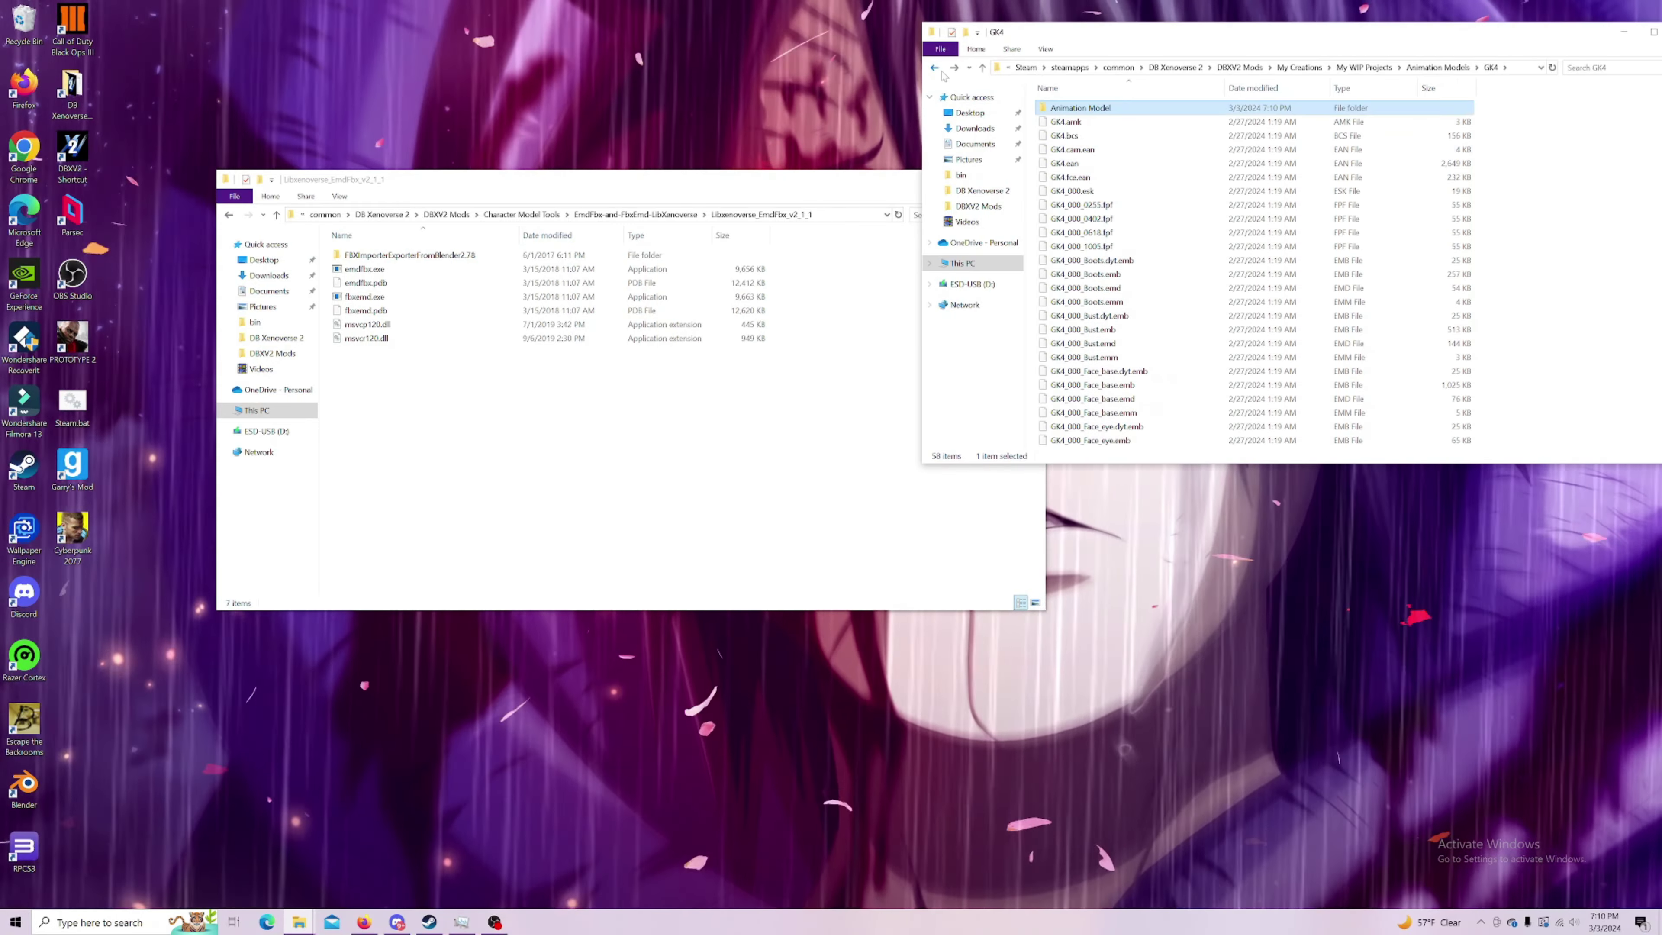
left_click(934, 67)
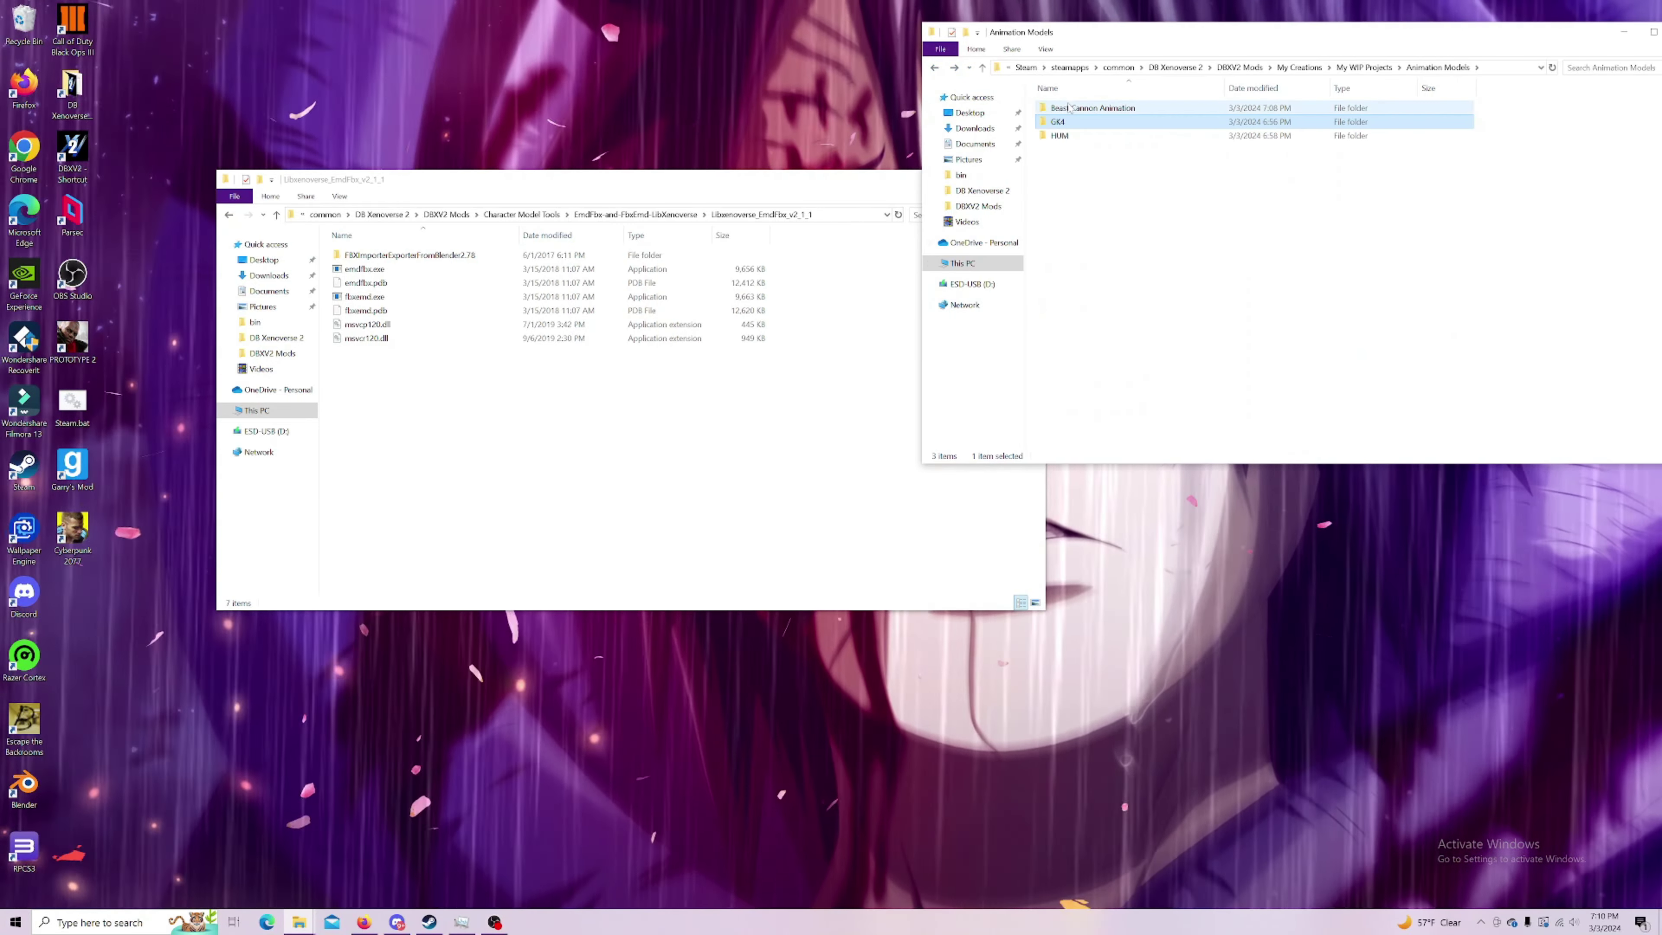
left_click(936, 69)
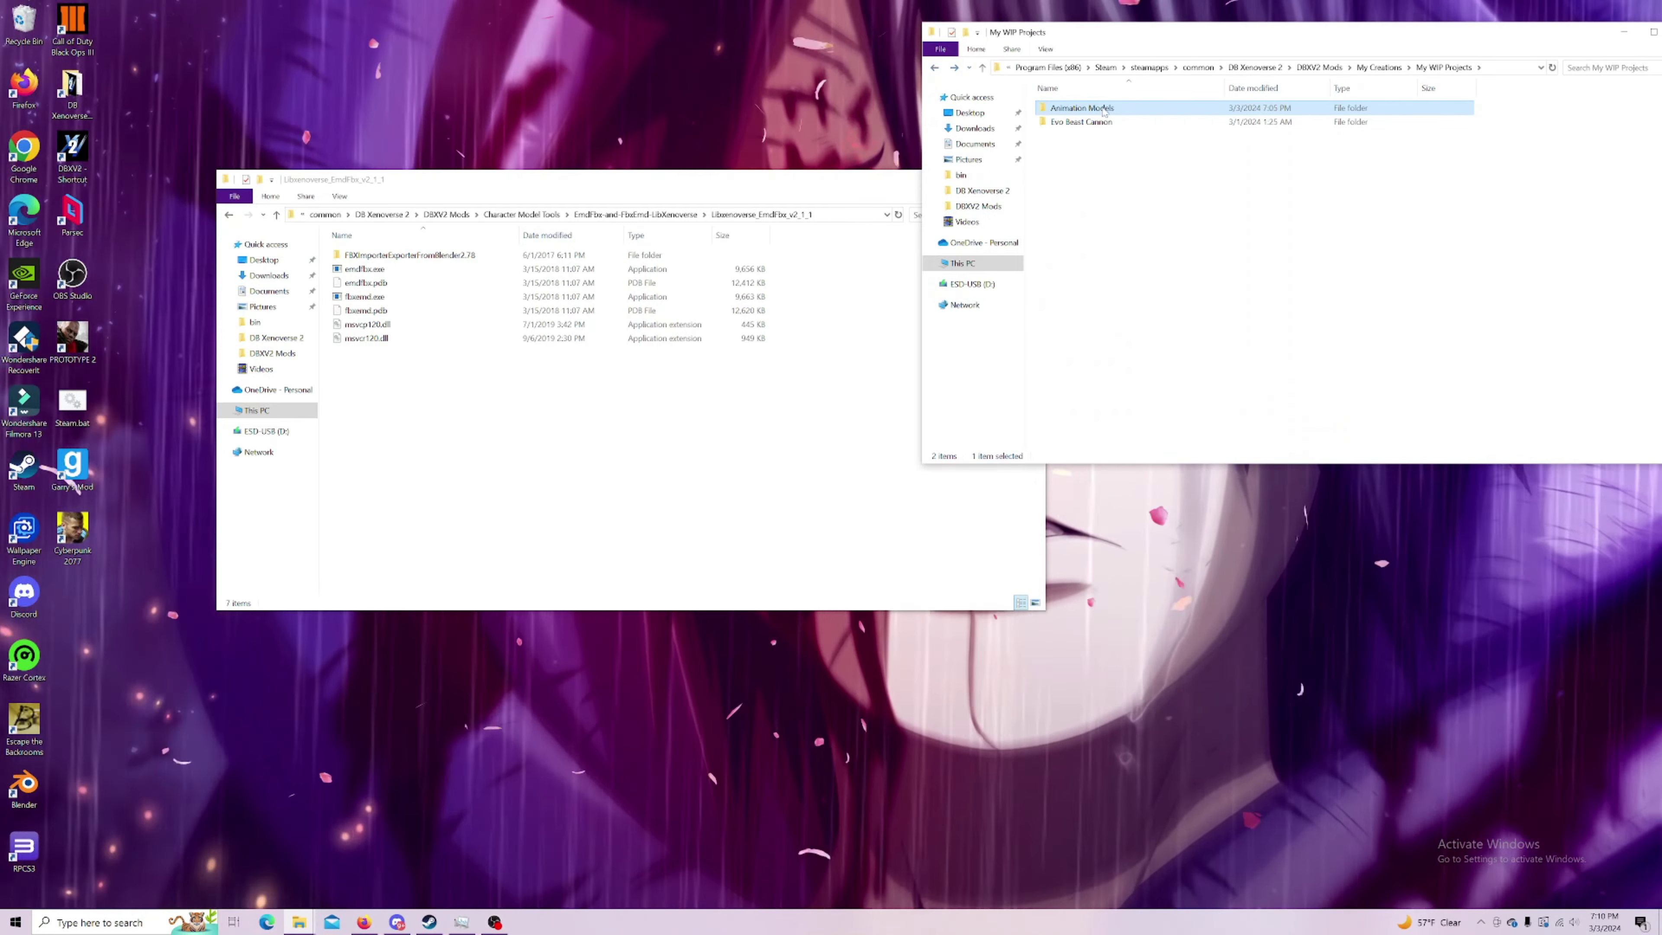
double_click(1082, 122)
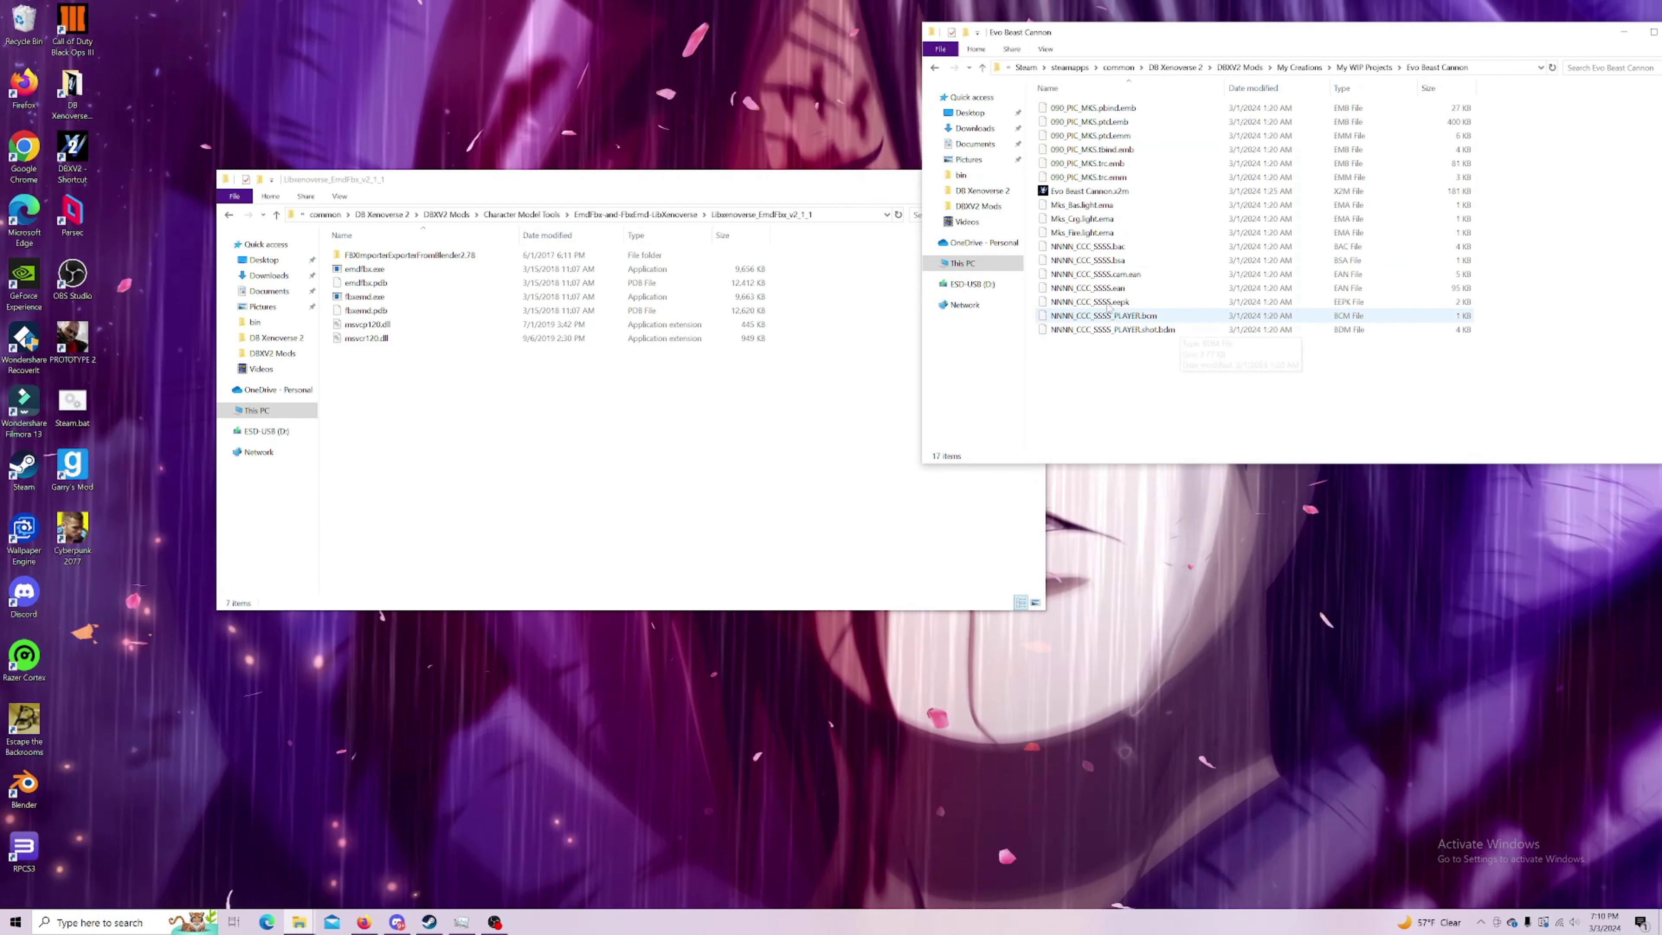
right_click(1115, 290)
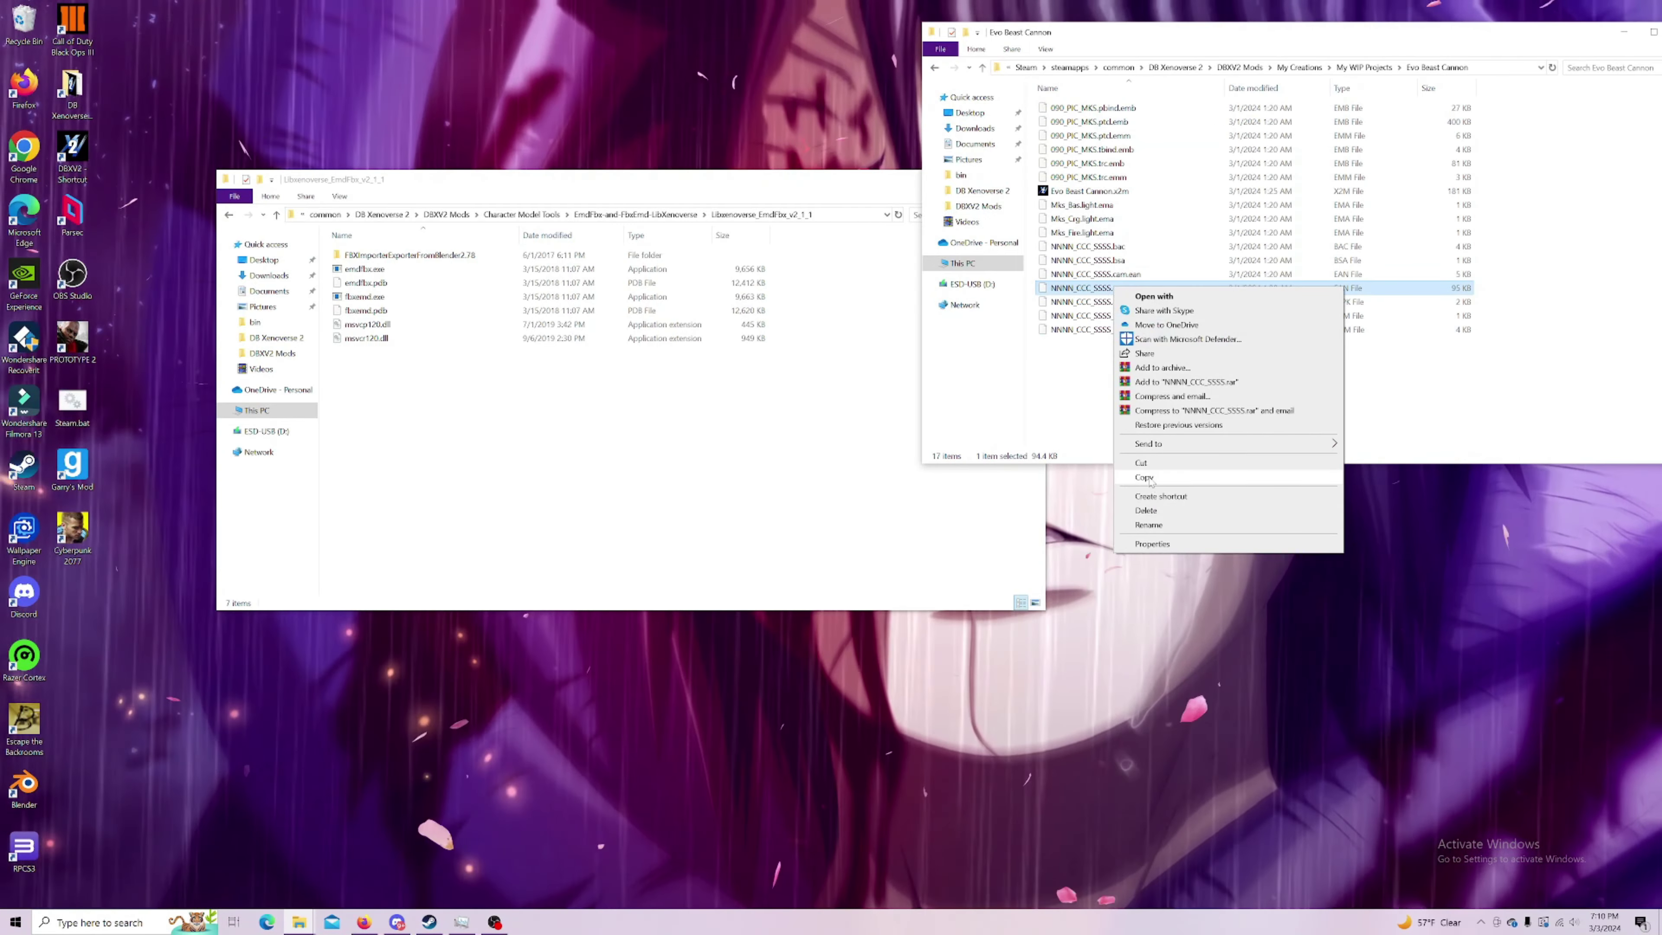
left_click(1152, 478)
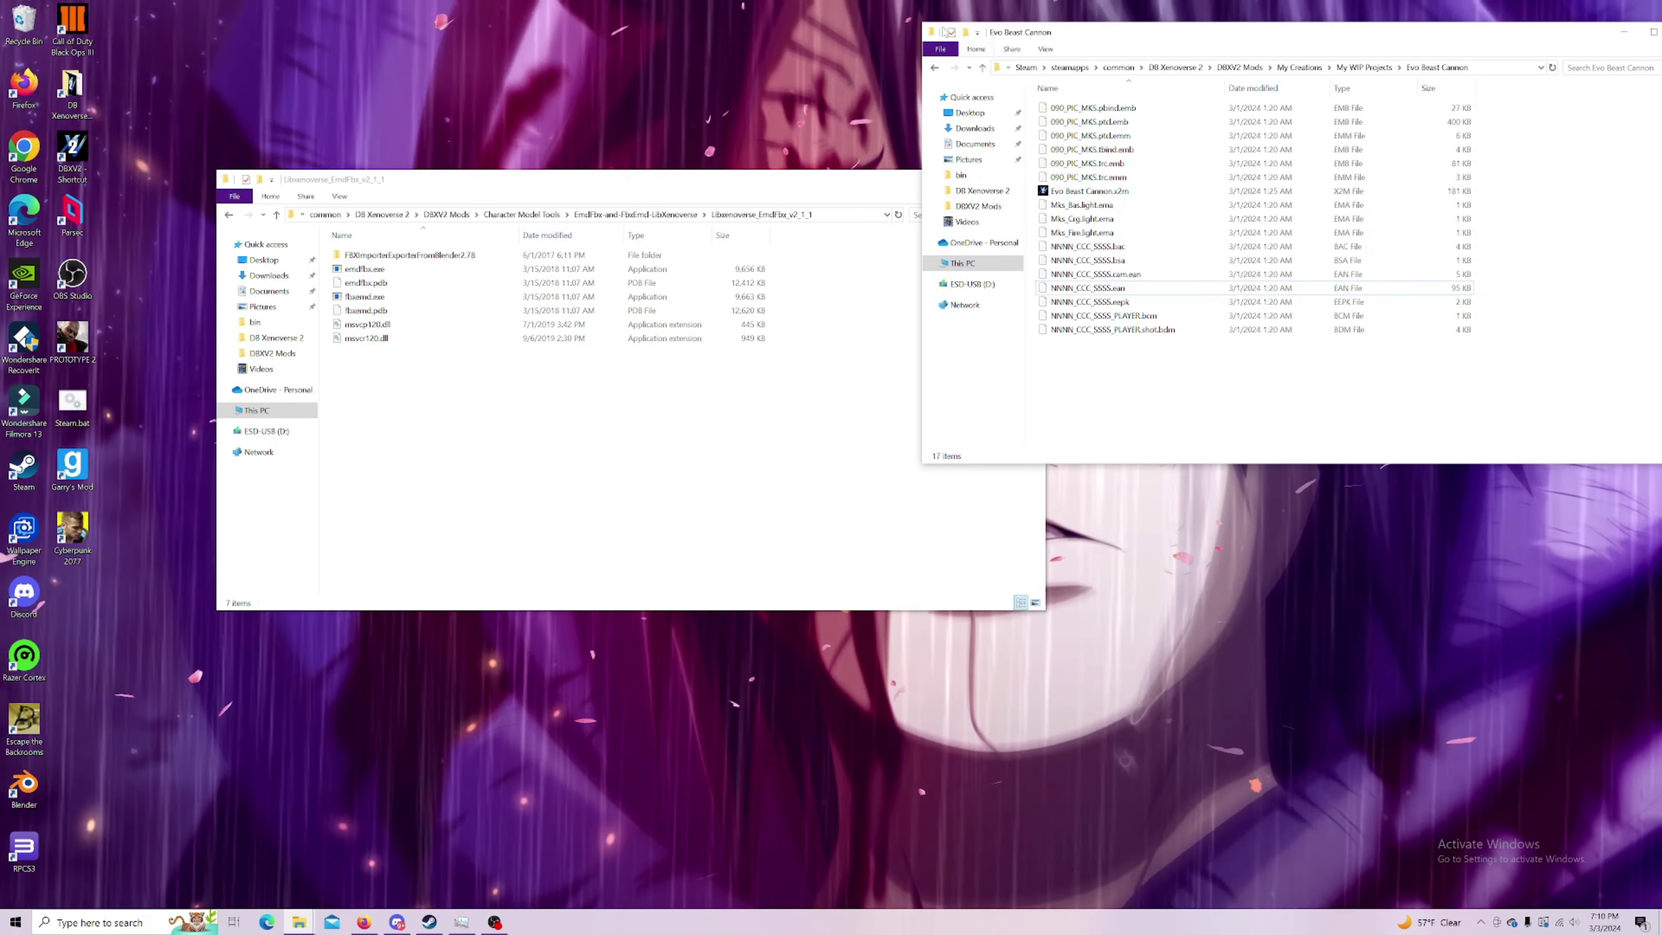
Step: Return to Animation Models > GK4 > Animation Model and create a new folder there with the default name
left_click(935, 68)
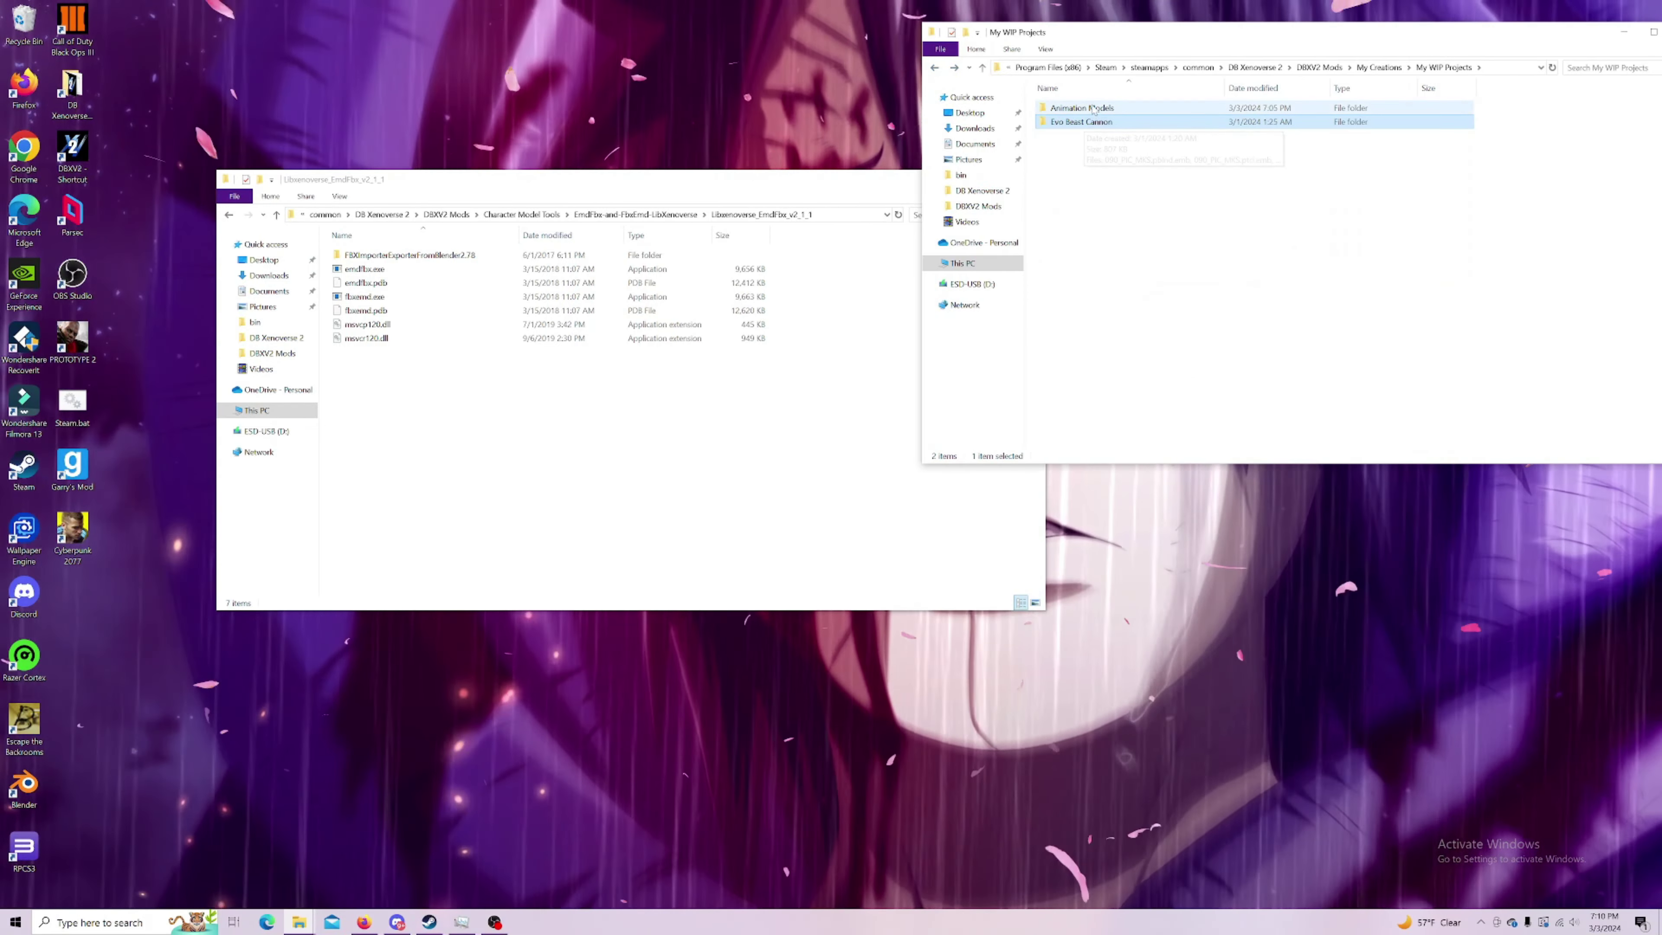
double_click(1093, 109)
double_click(1089, 110)
scroll(1112, 261, "down", 5)
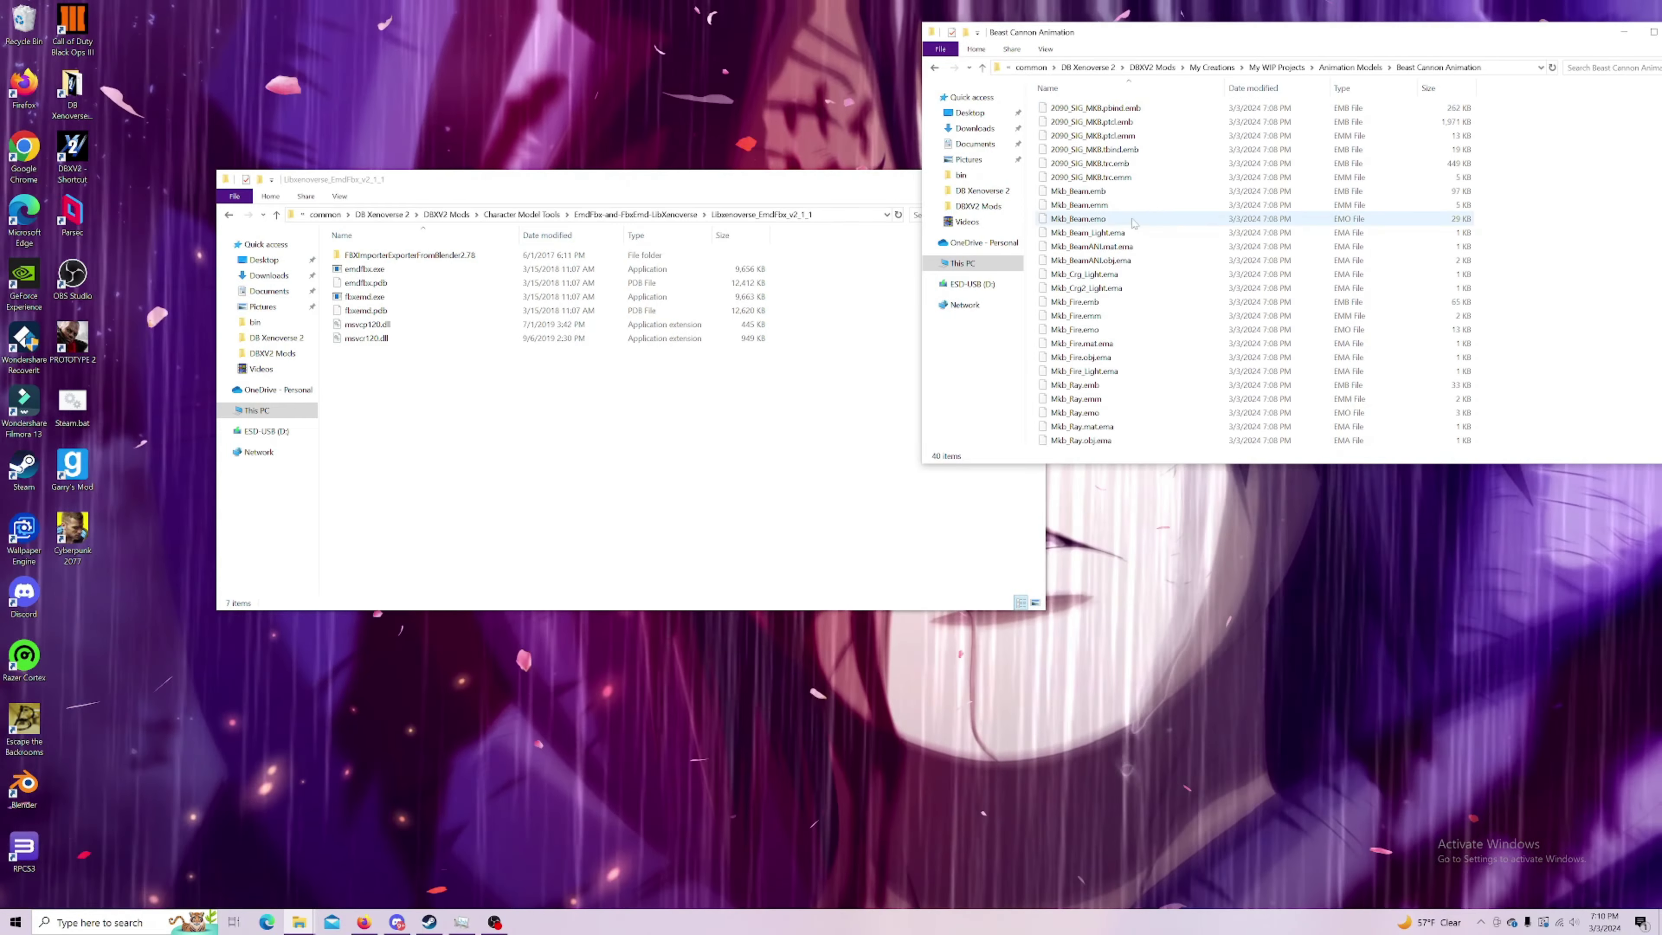
left_click(934, 68)
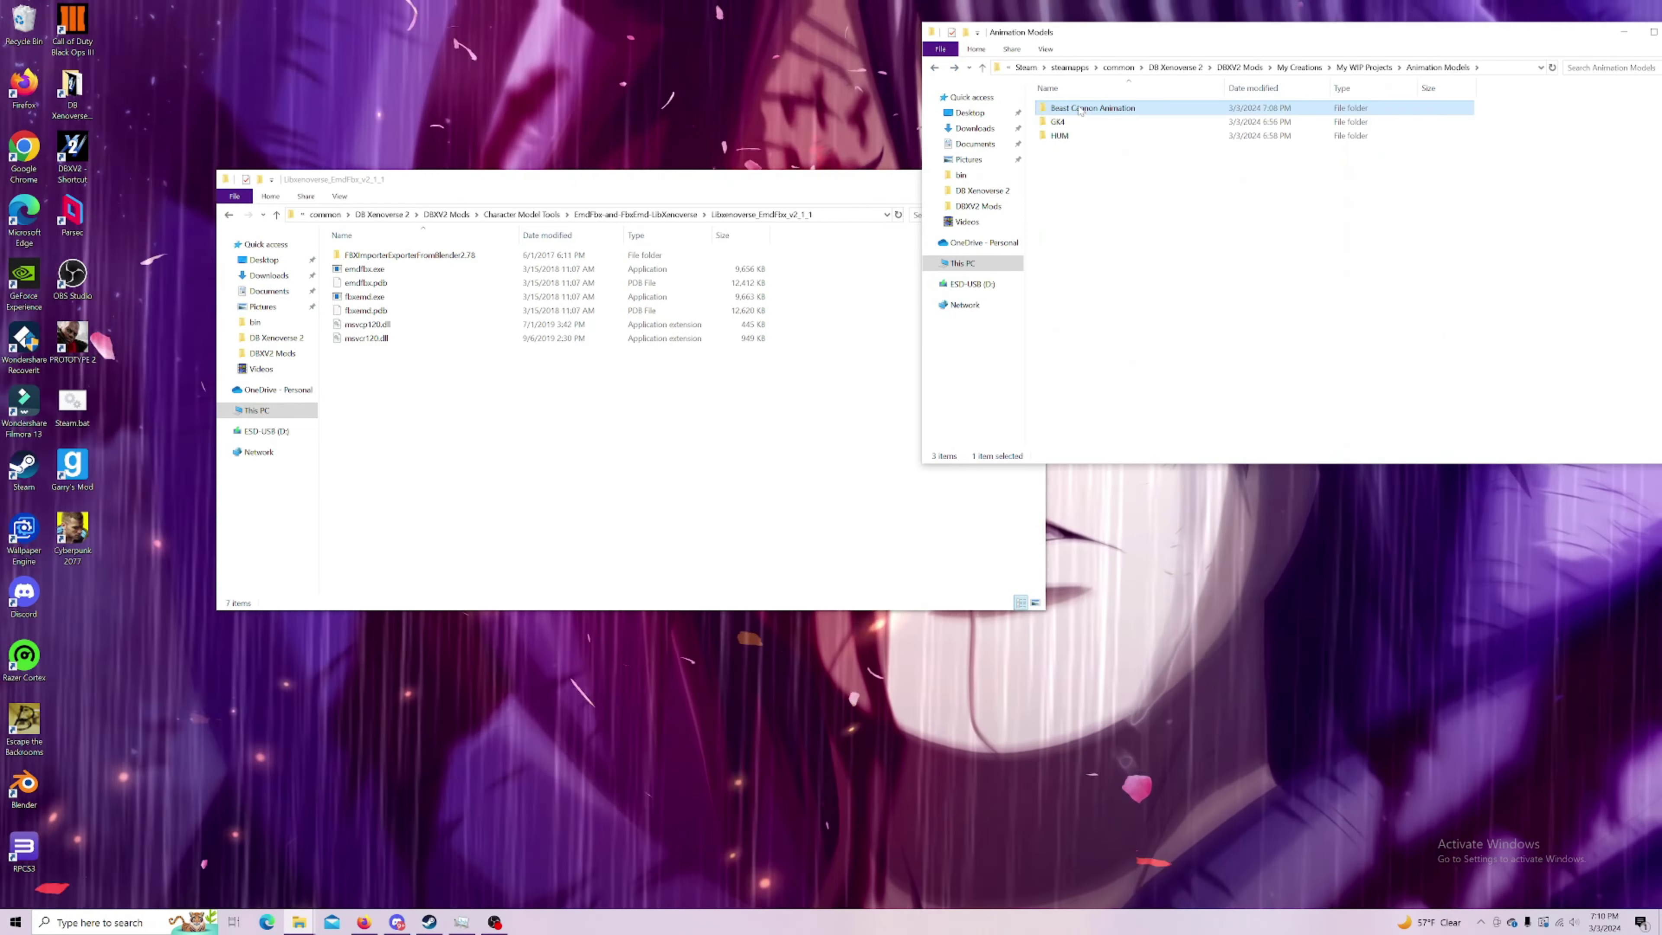
double_click(1073, 121)
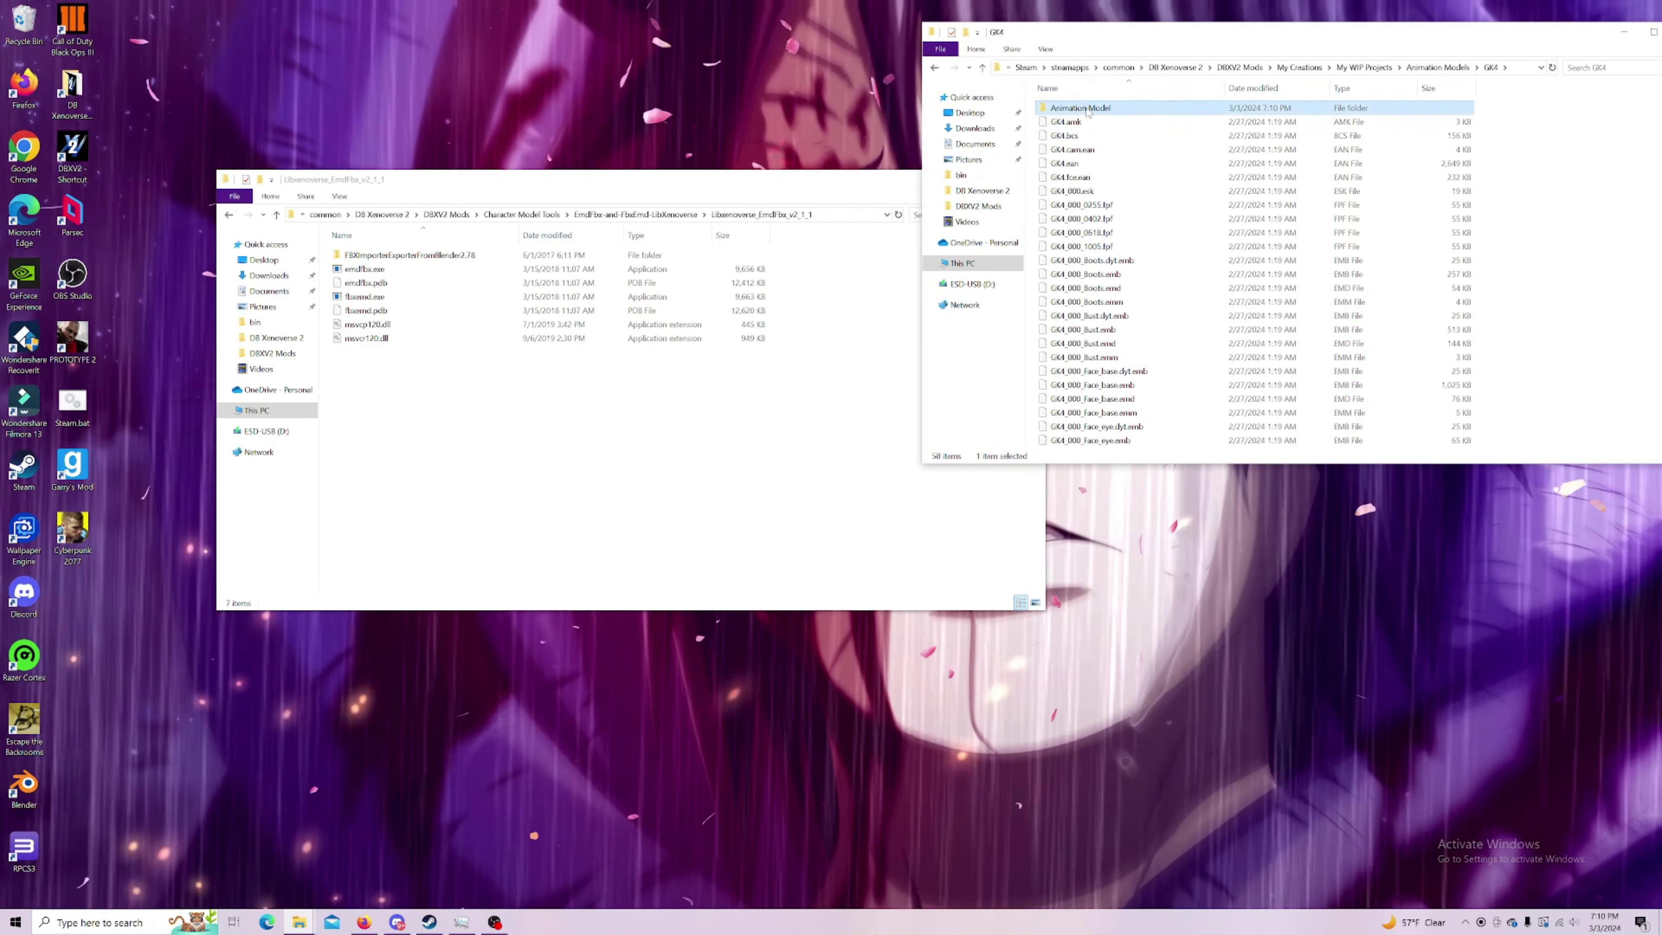
double_click(1087, 108)
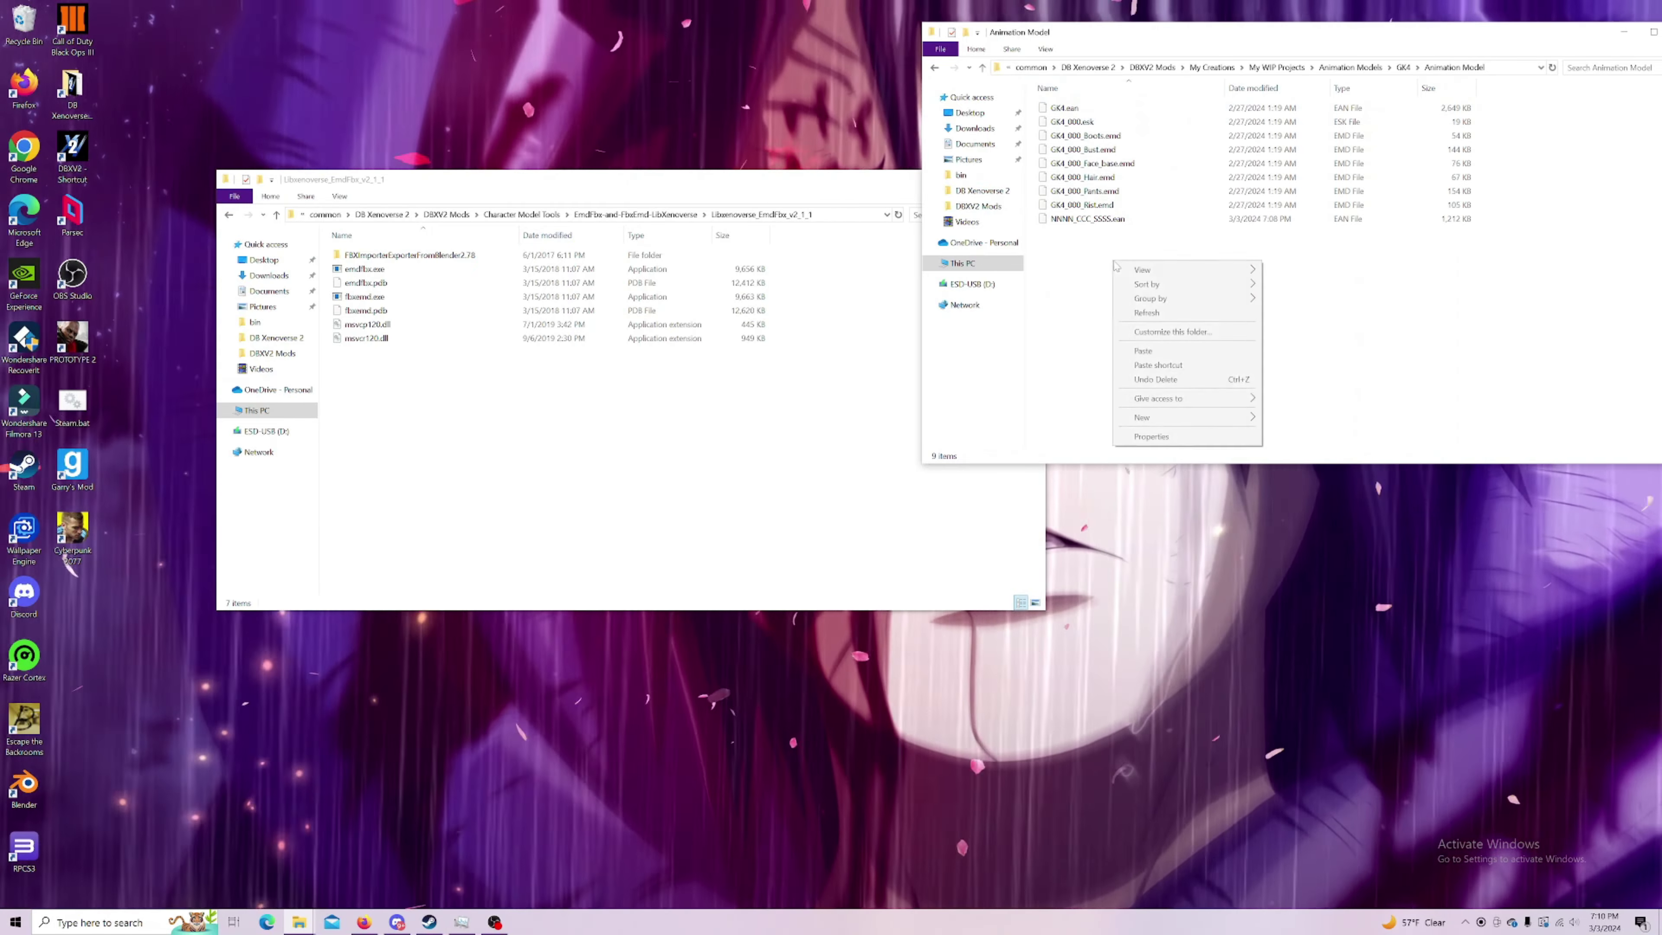
left_click(1304, 418)
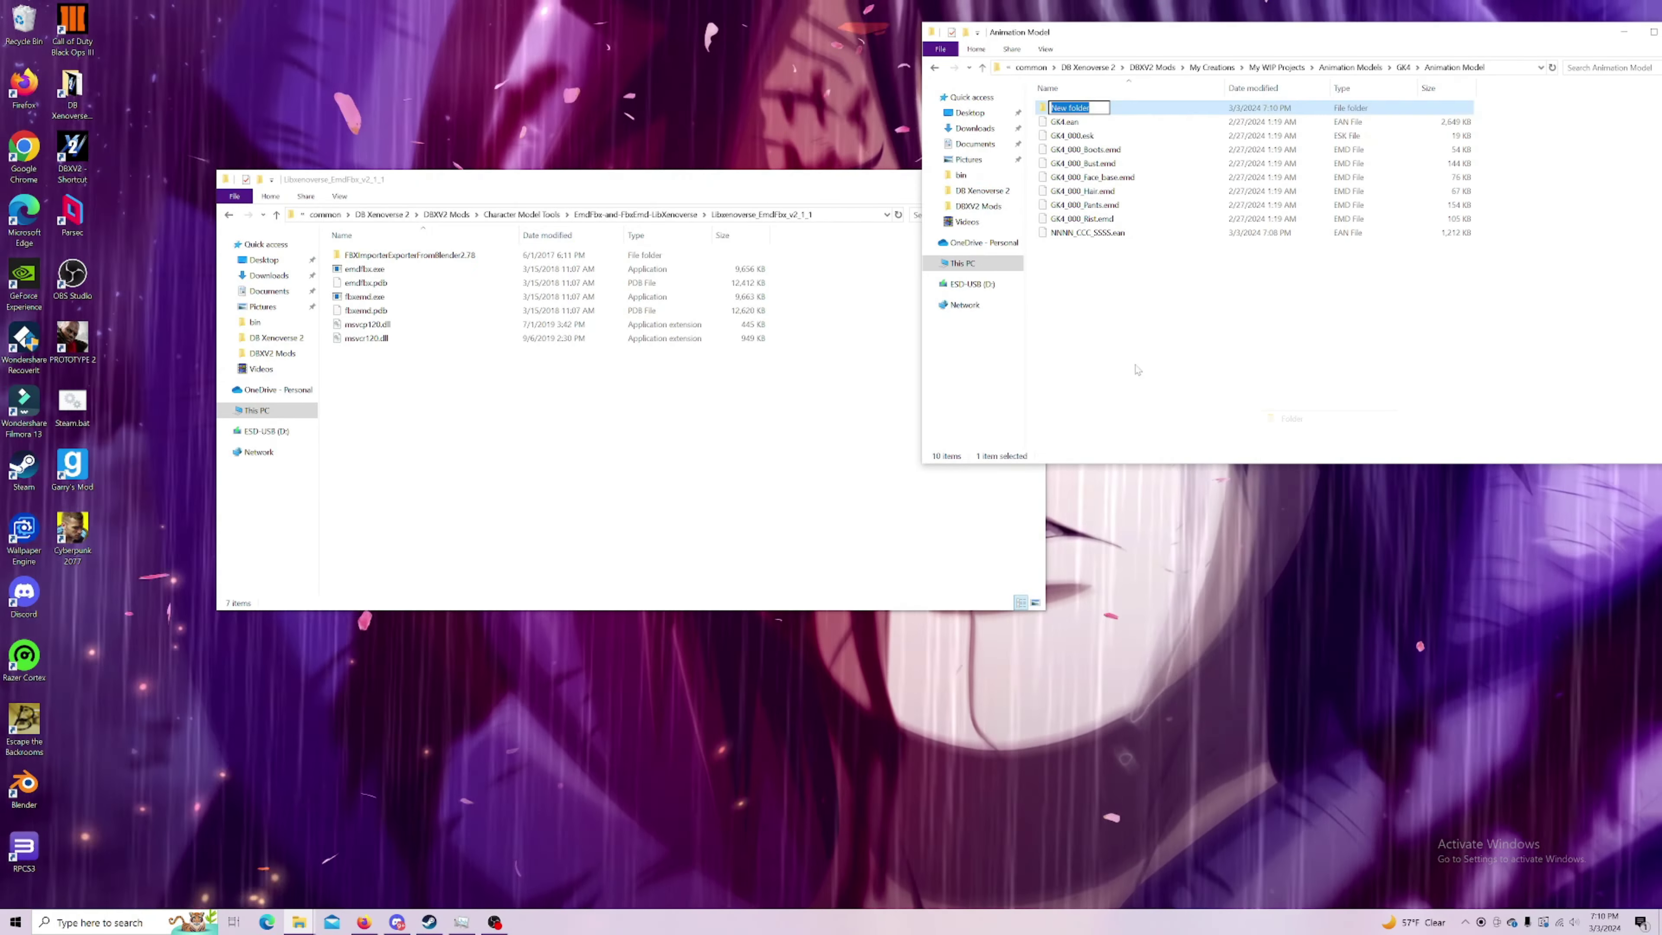
left_click(1115, 116)
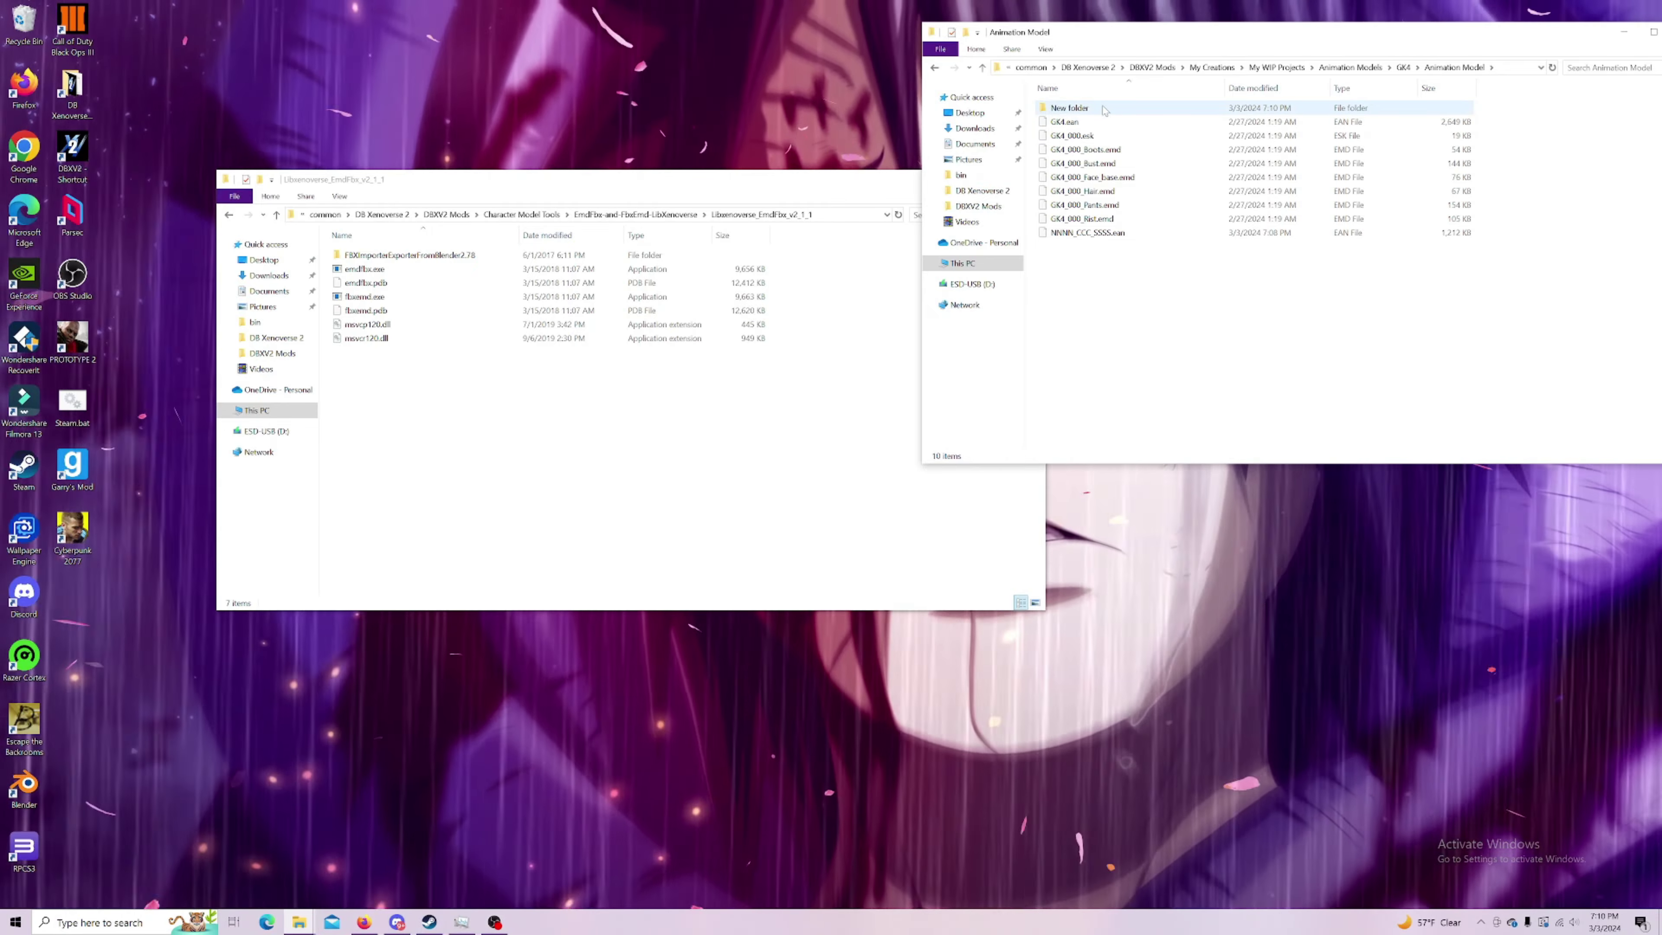
Step: Paste the copied Evo Beast Cannon animation file into the new folder
double_click(1097, 109)
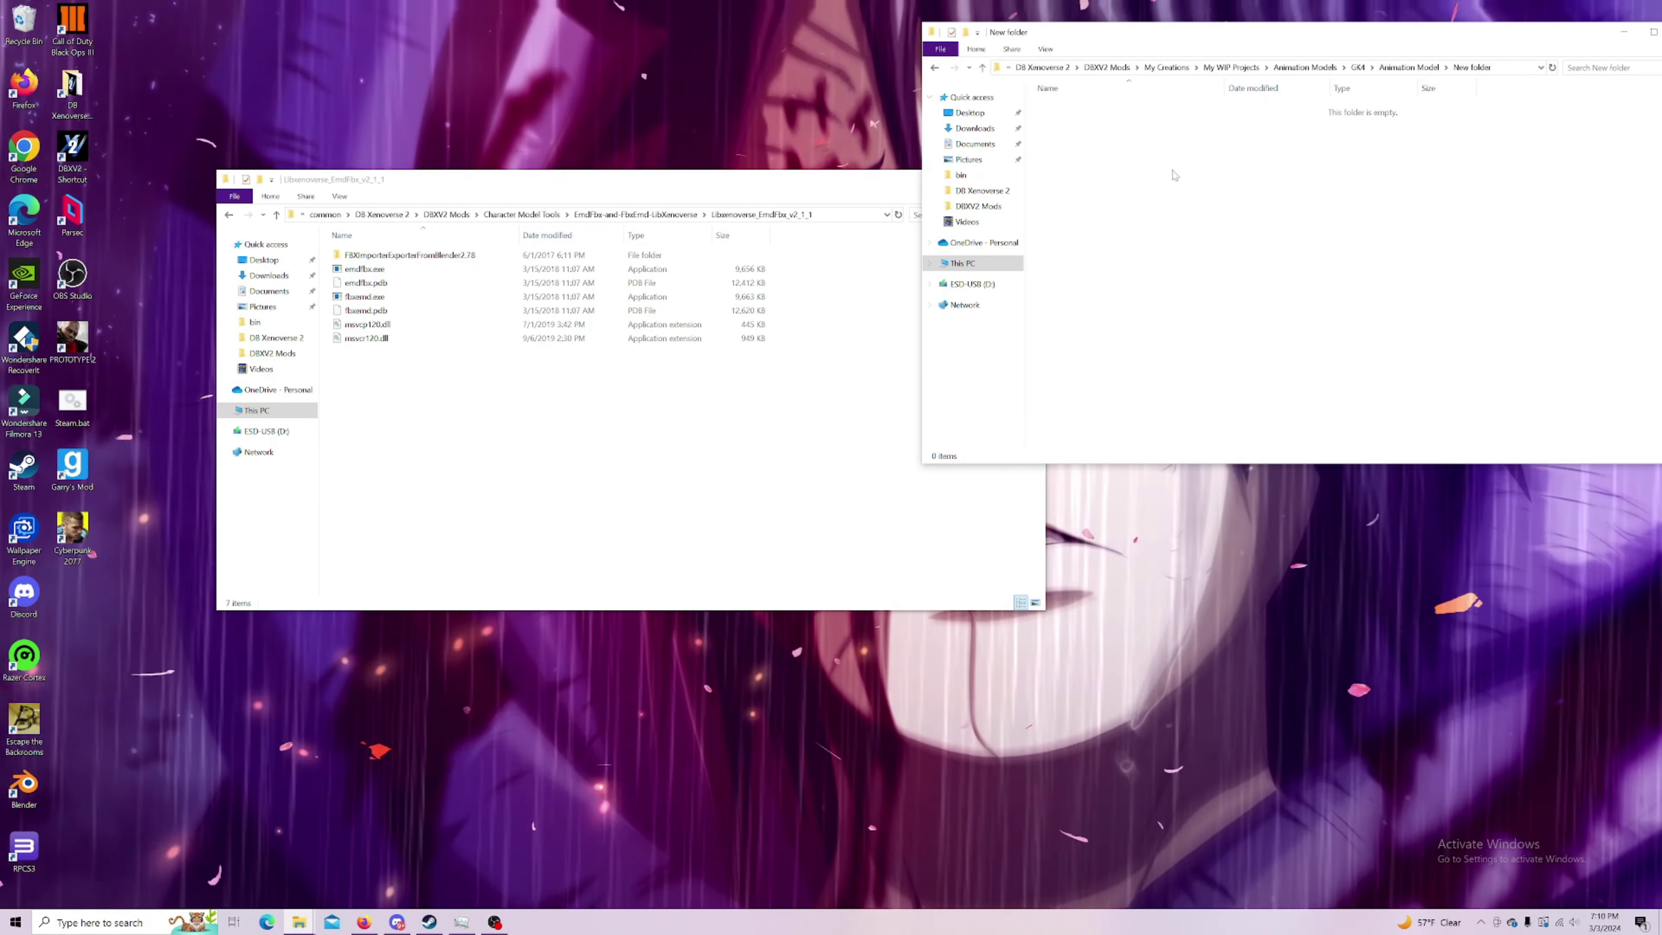
right_click(1151, 174)
left_click(1182, 262)
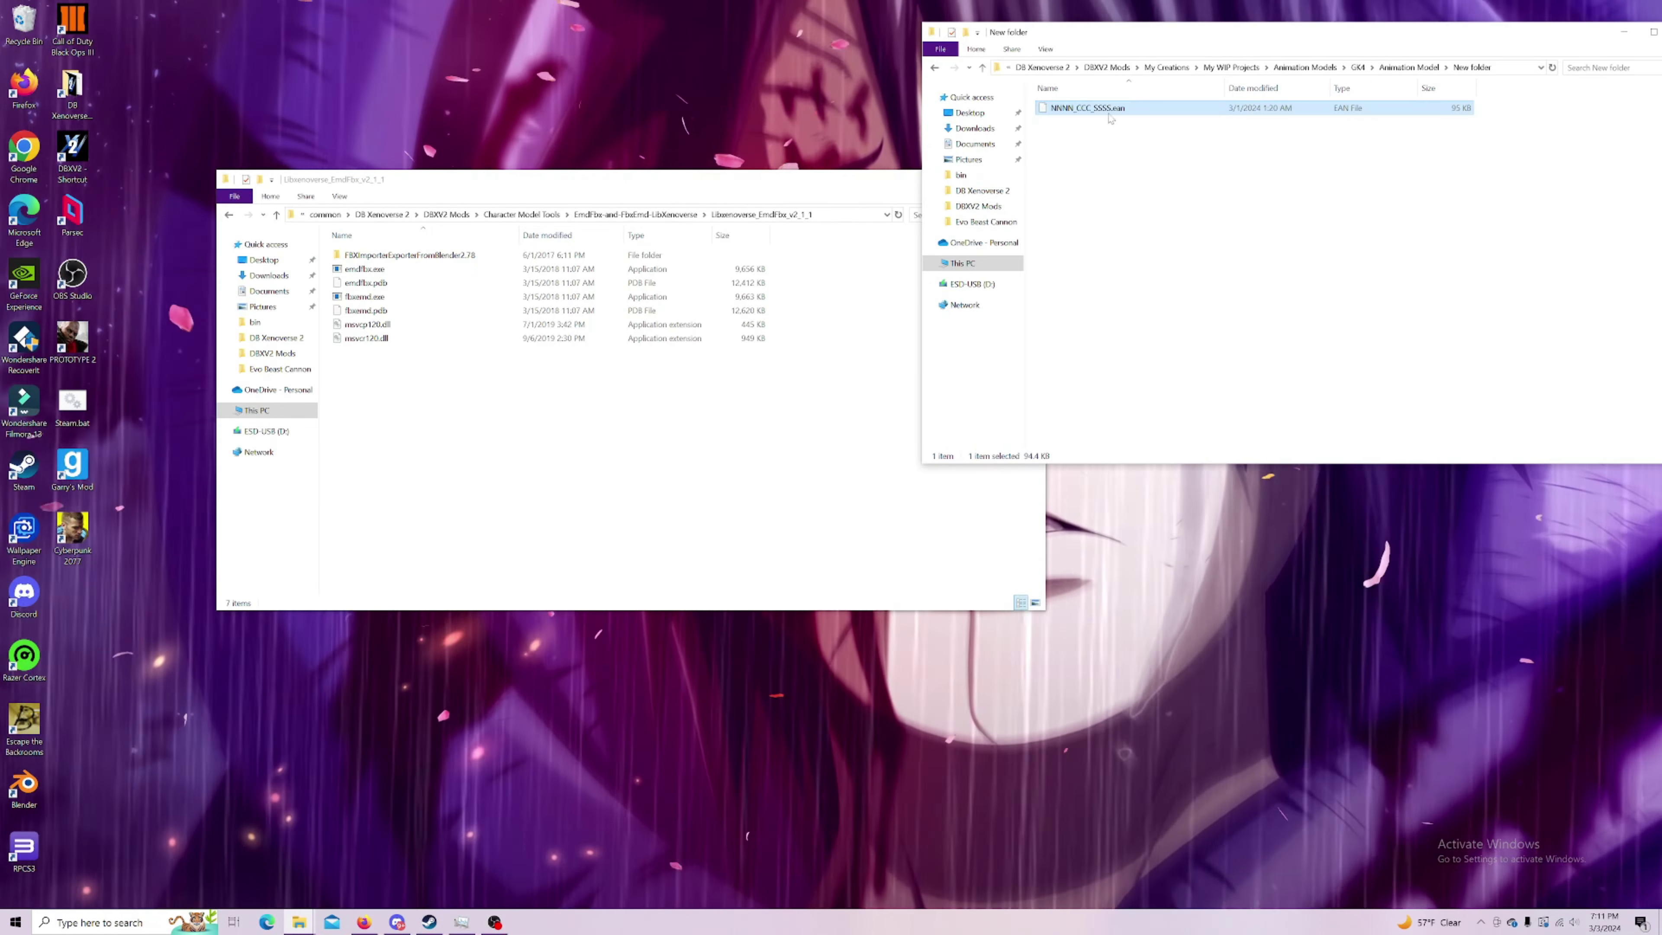
Step: Copy GK4.ean, GK4_000.esk and the six GK4_000 EMD files from the Animation Model folder, leaving out NNNN_CCC_SSSS.ean
left_click(935, 67)
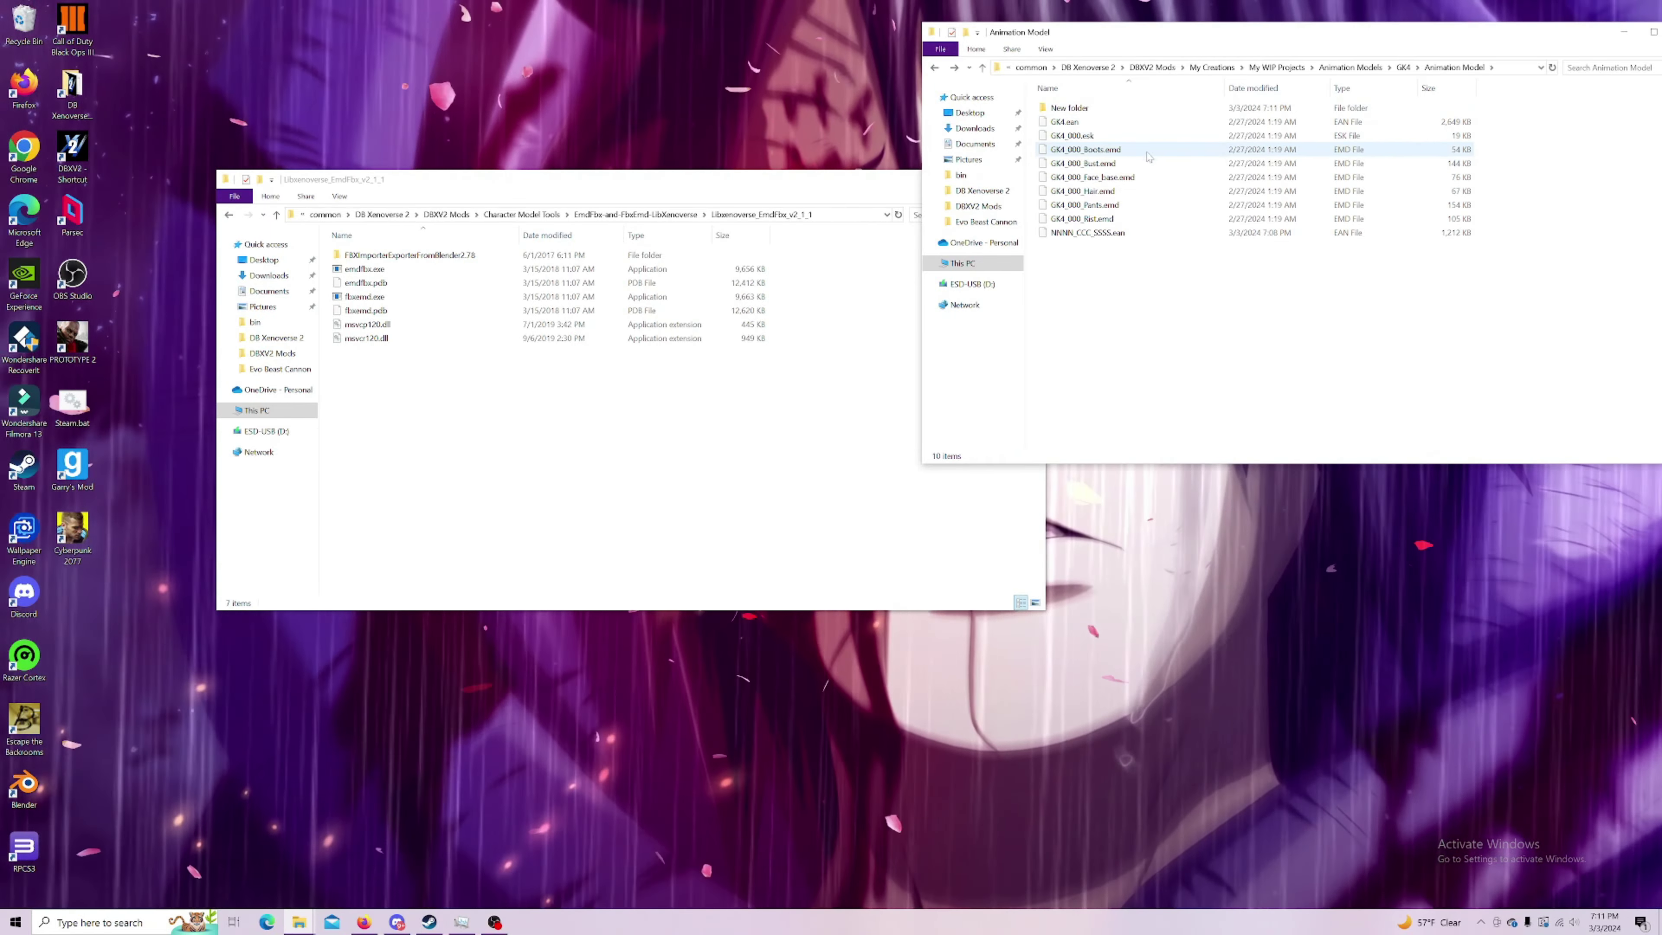
left_click_drag(1439, 143, 1418, 241)
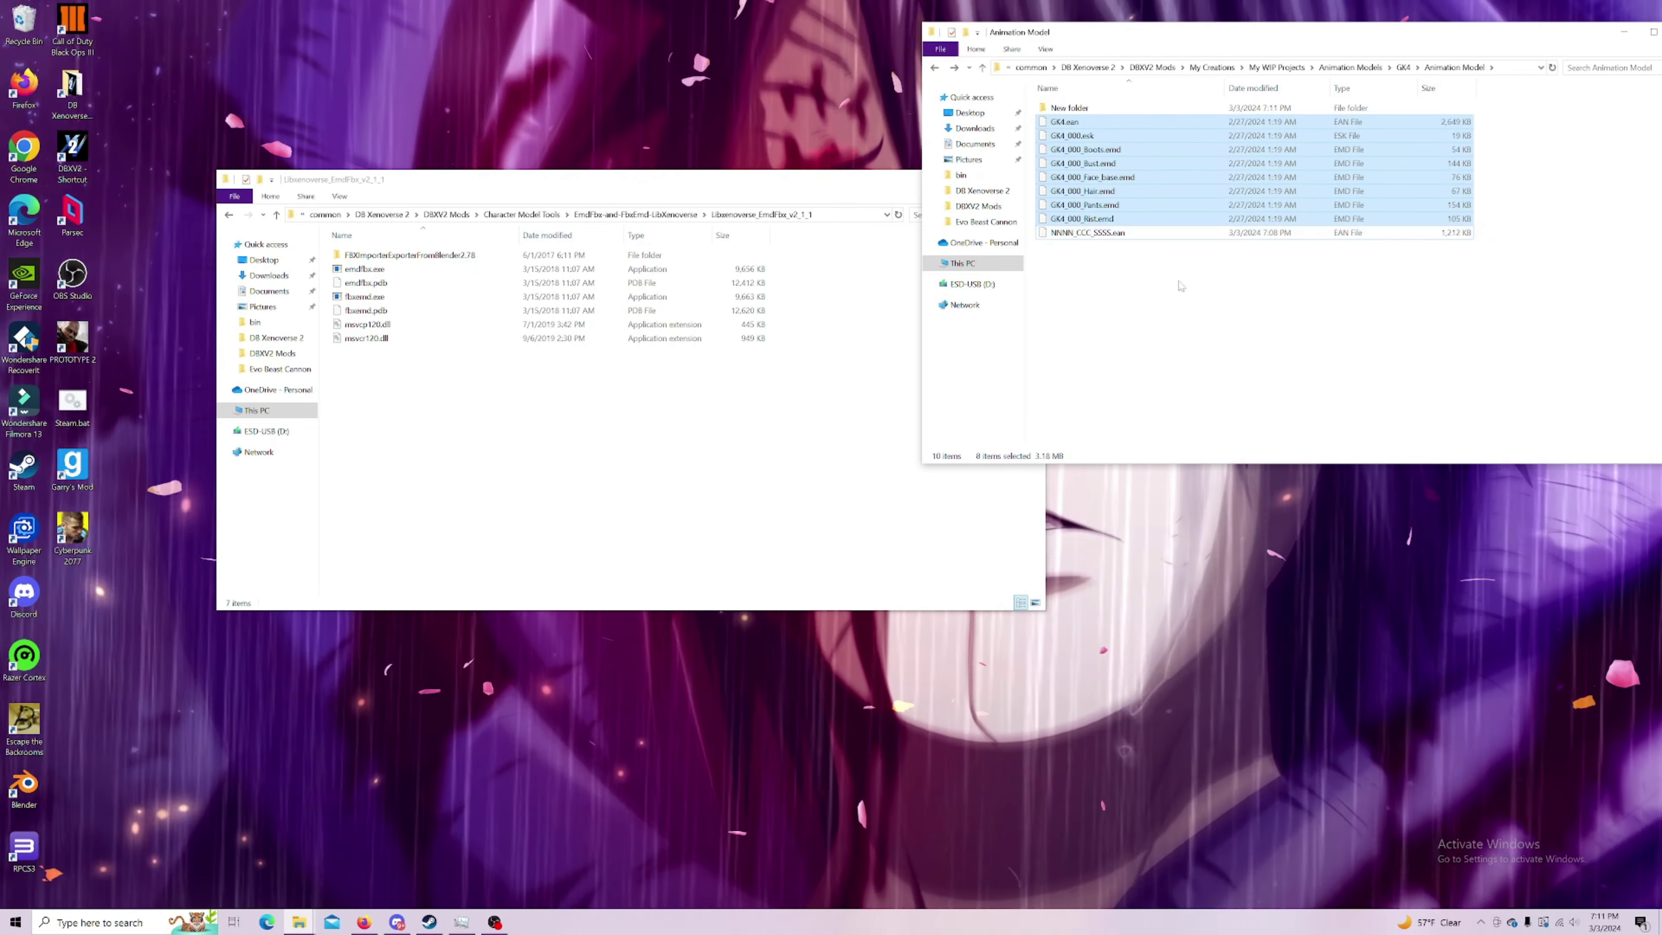
left_click(1180, 286)
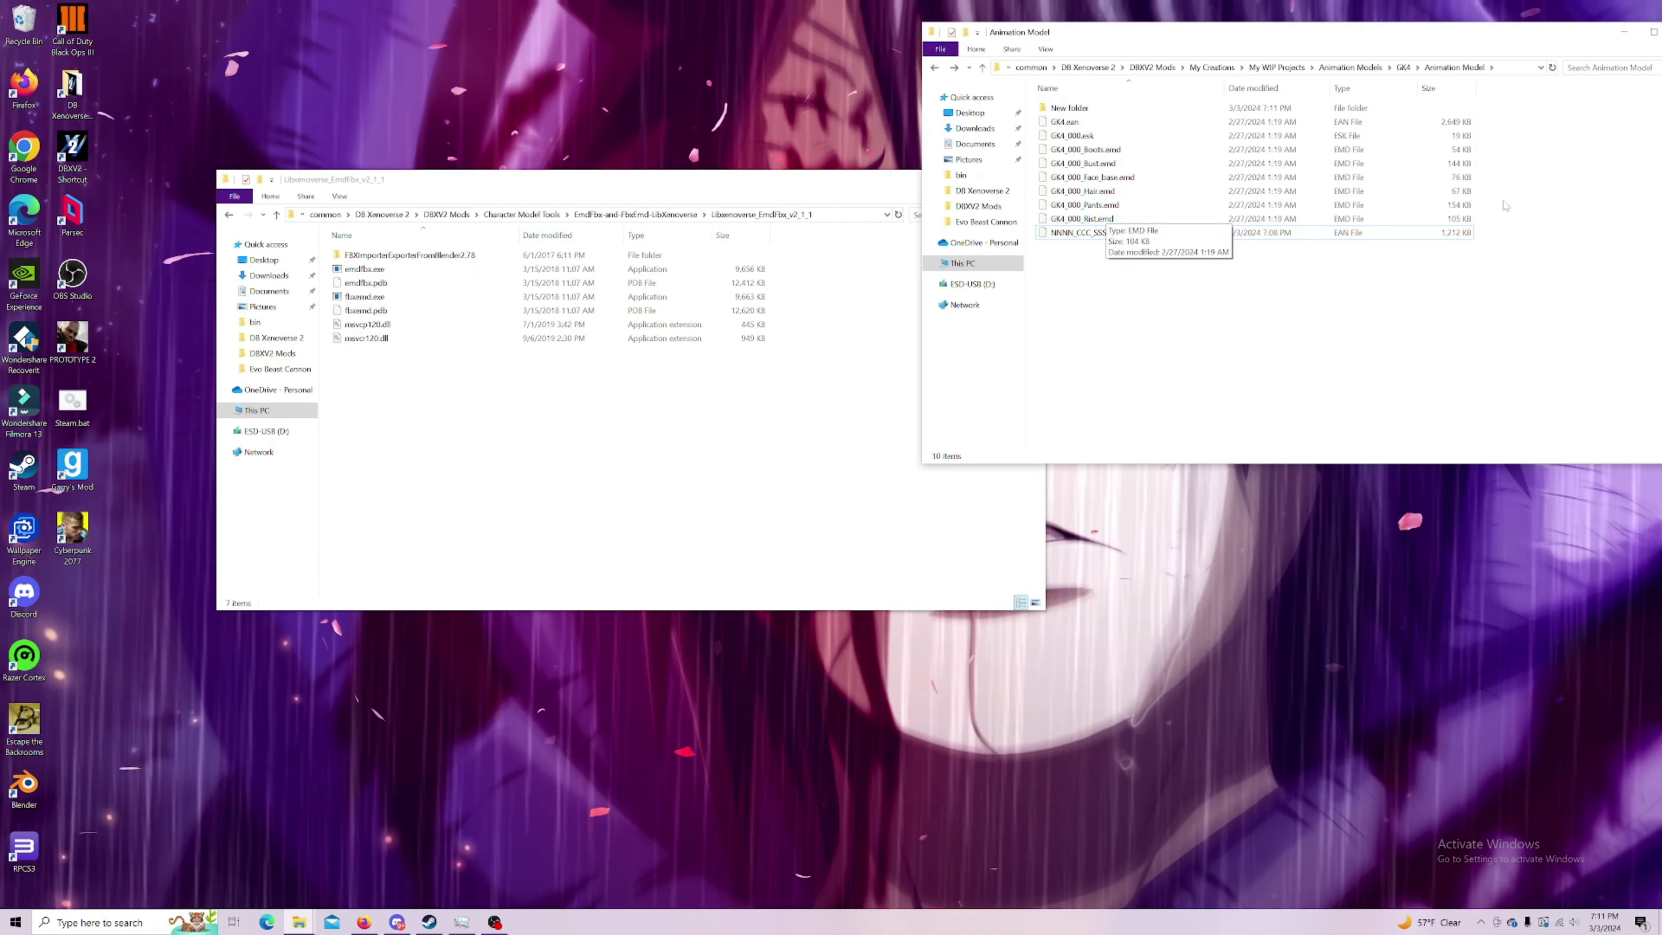
left_click_drag(1497, 223, 1423, 118)
right_click(1236, 157)
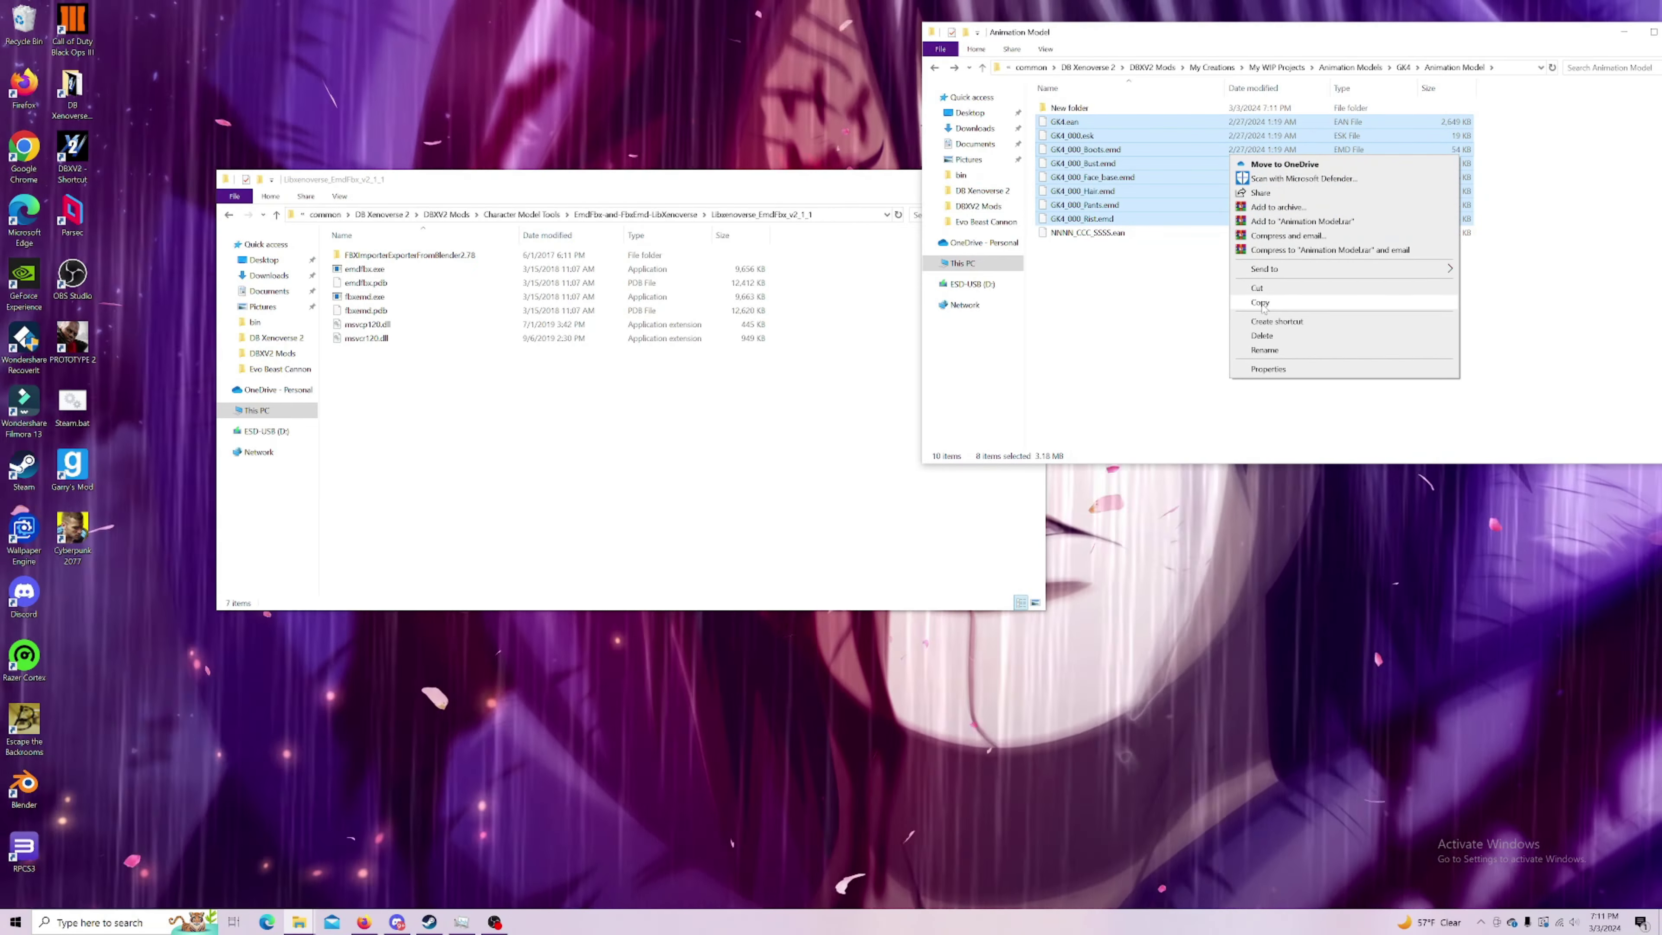
key("Escape")
Step: Paste the copied GK4 model files into the new folder alongside NNNN_CCC_SSSS.ean
double_click(1069, 107)
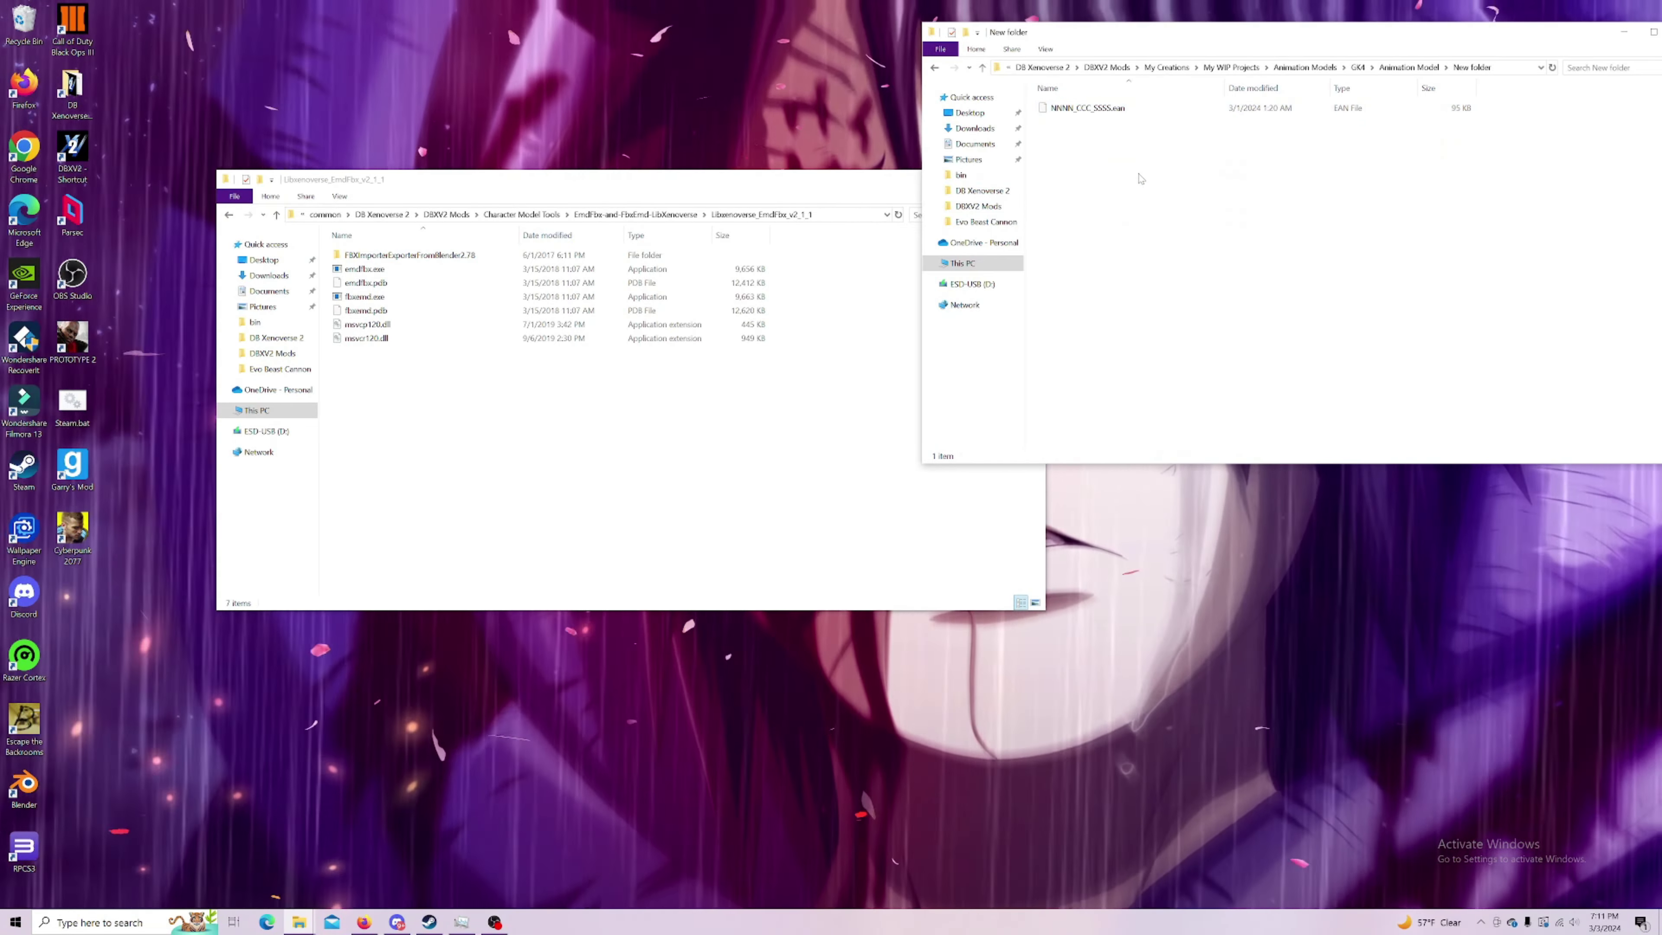
right_click(1140, 175)
left_click(1166, 265)
left_click(1157, 221)
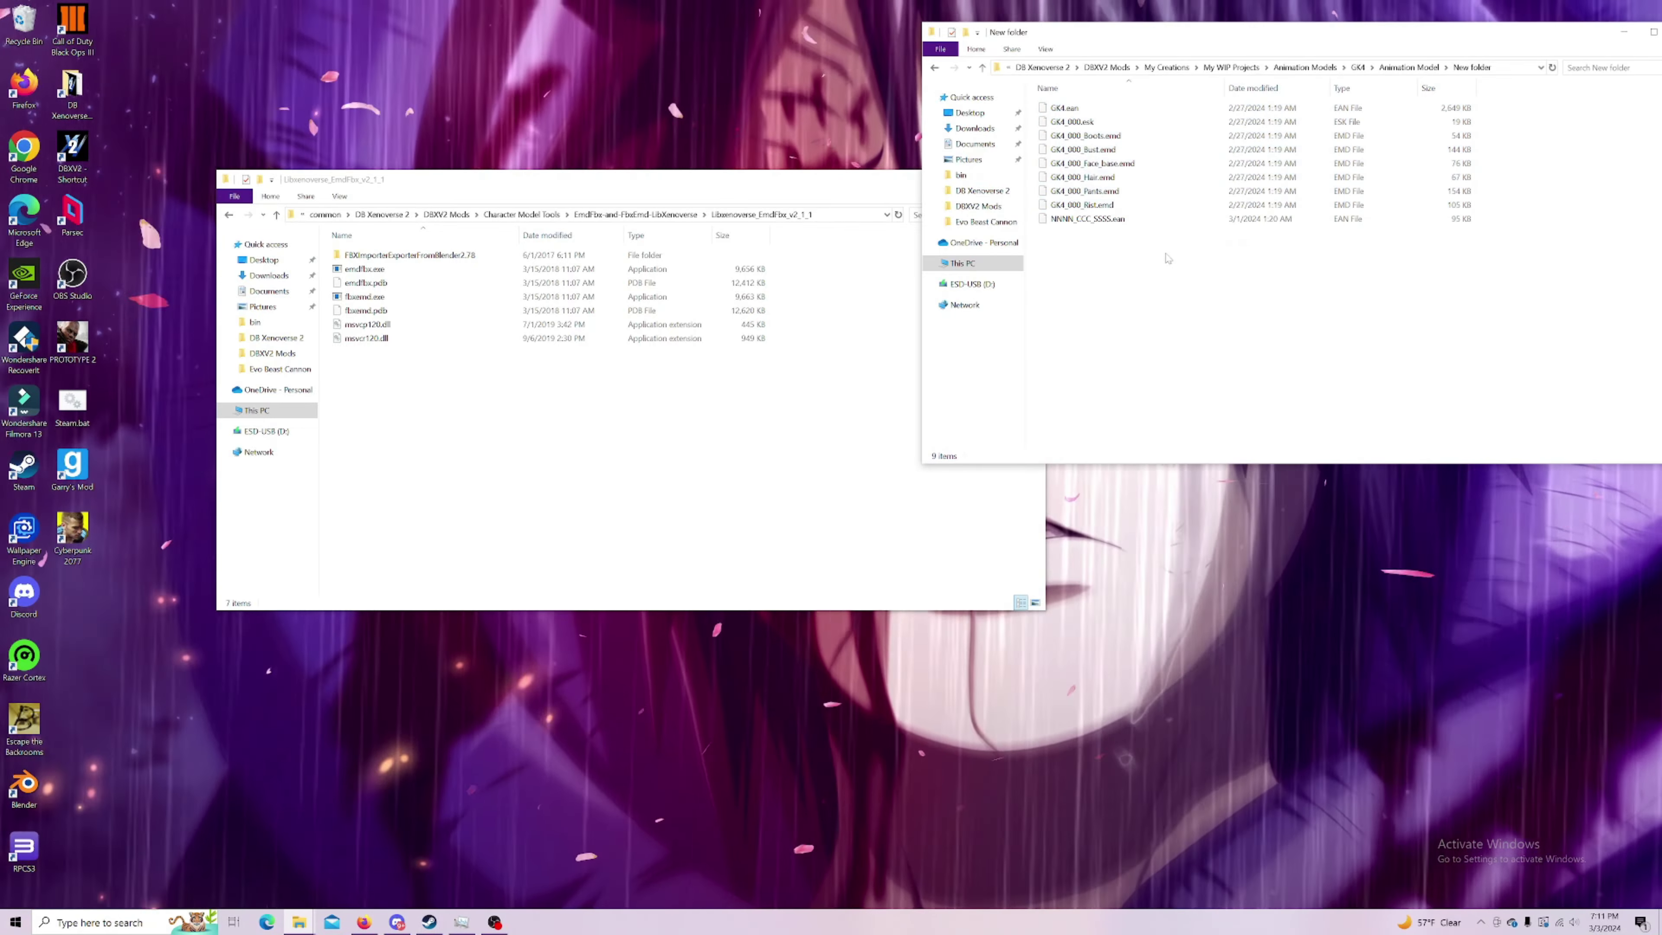
Step: Convert the nine GK4 files in Animation Model, and the nine in its New folder, to FBX by running each set through emdfbx.exe
left_click(935, 67)
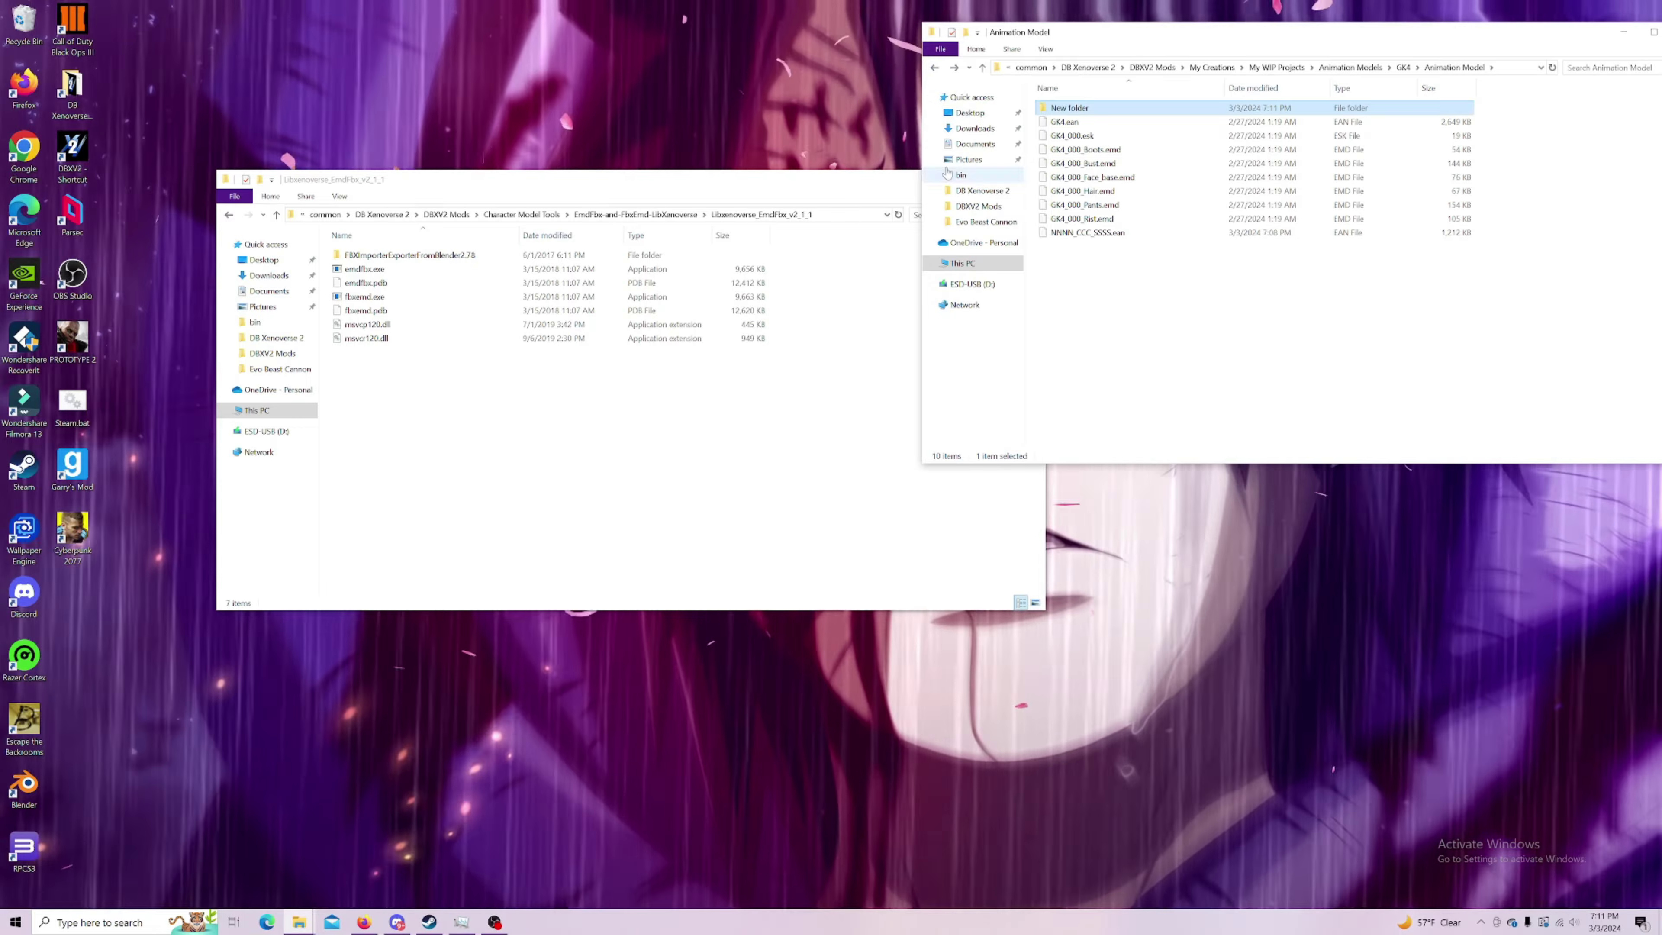
left_click_drag(1152, 286, 370, 270)
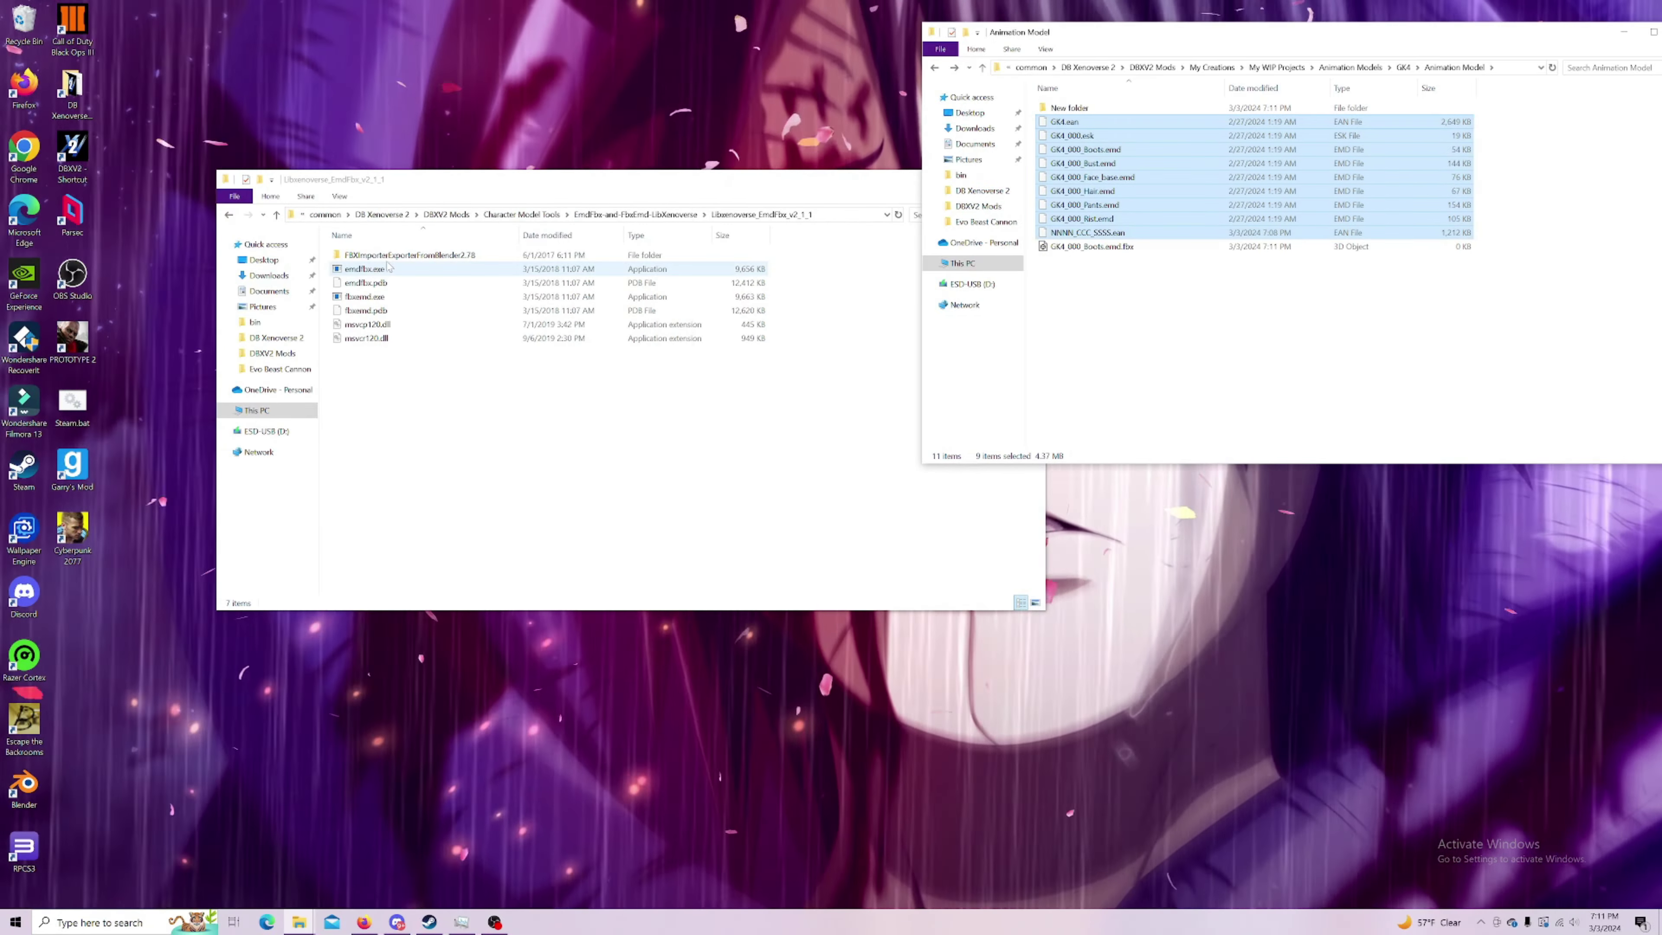
double_click(1080, 108)
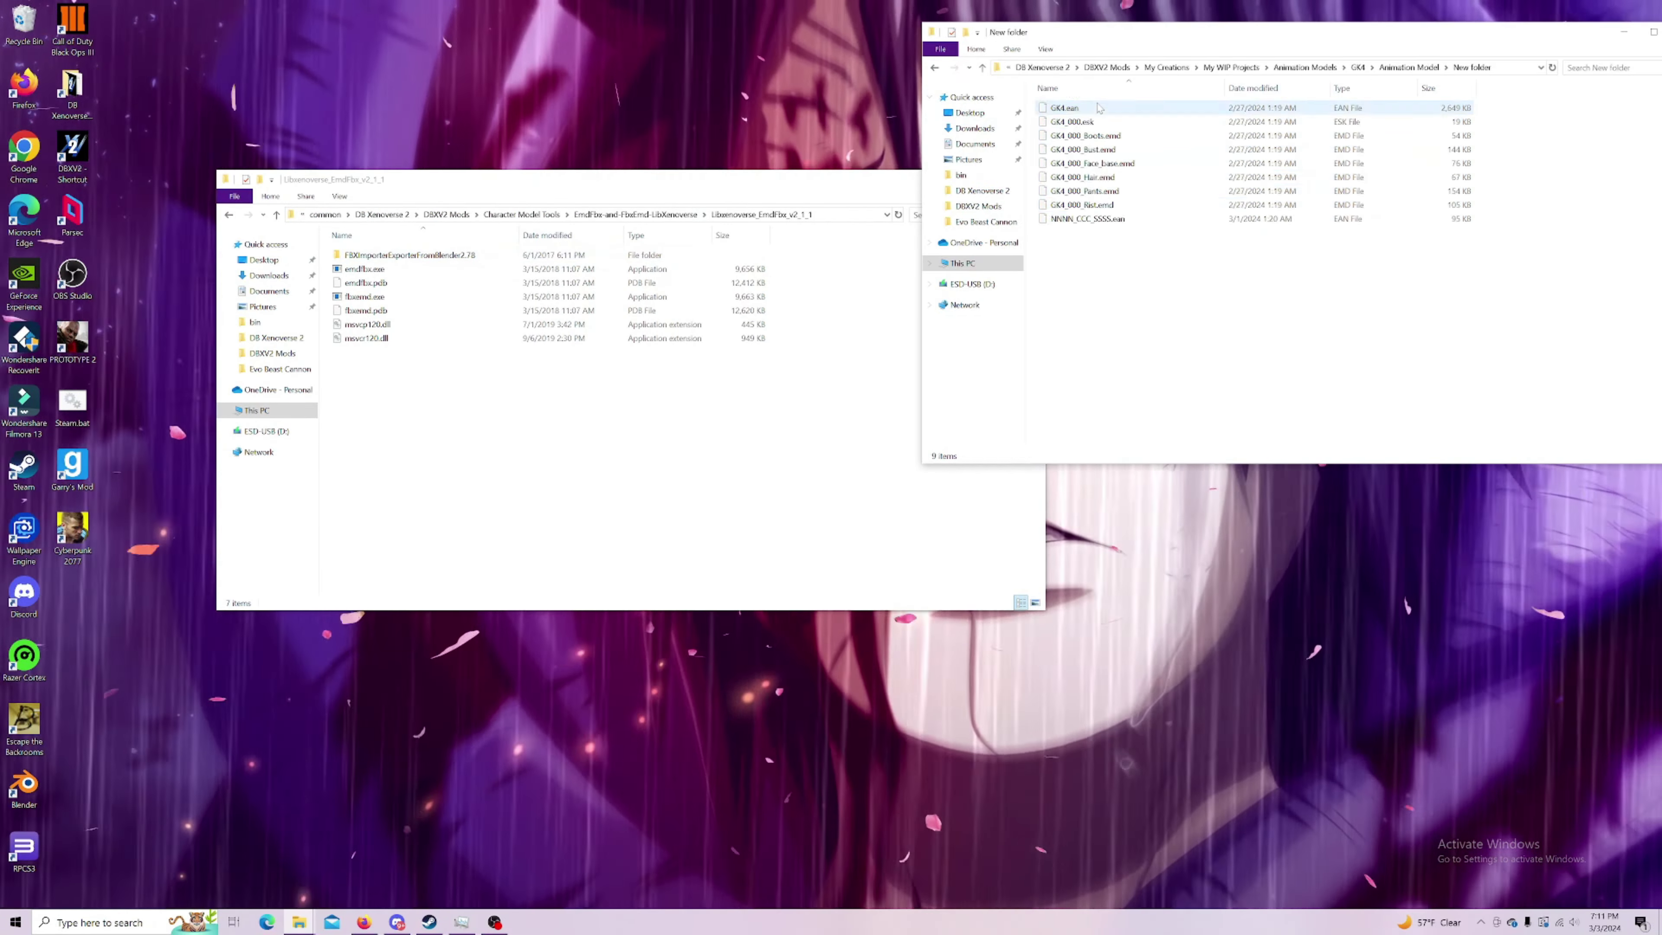
left_click_drag(1112, 240, 379, 271)
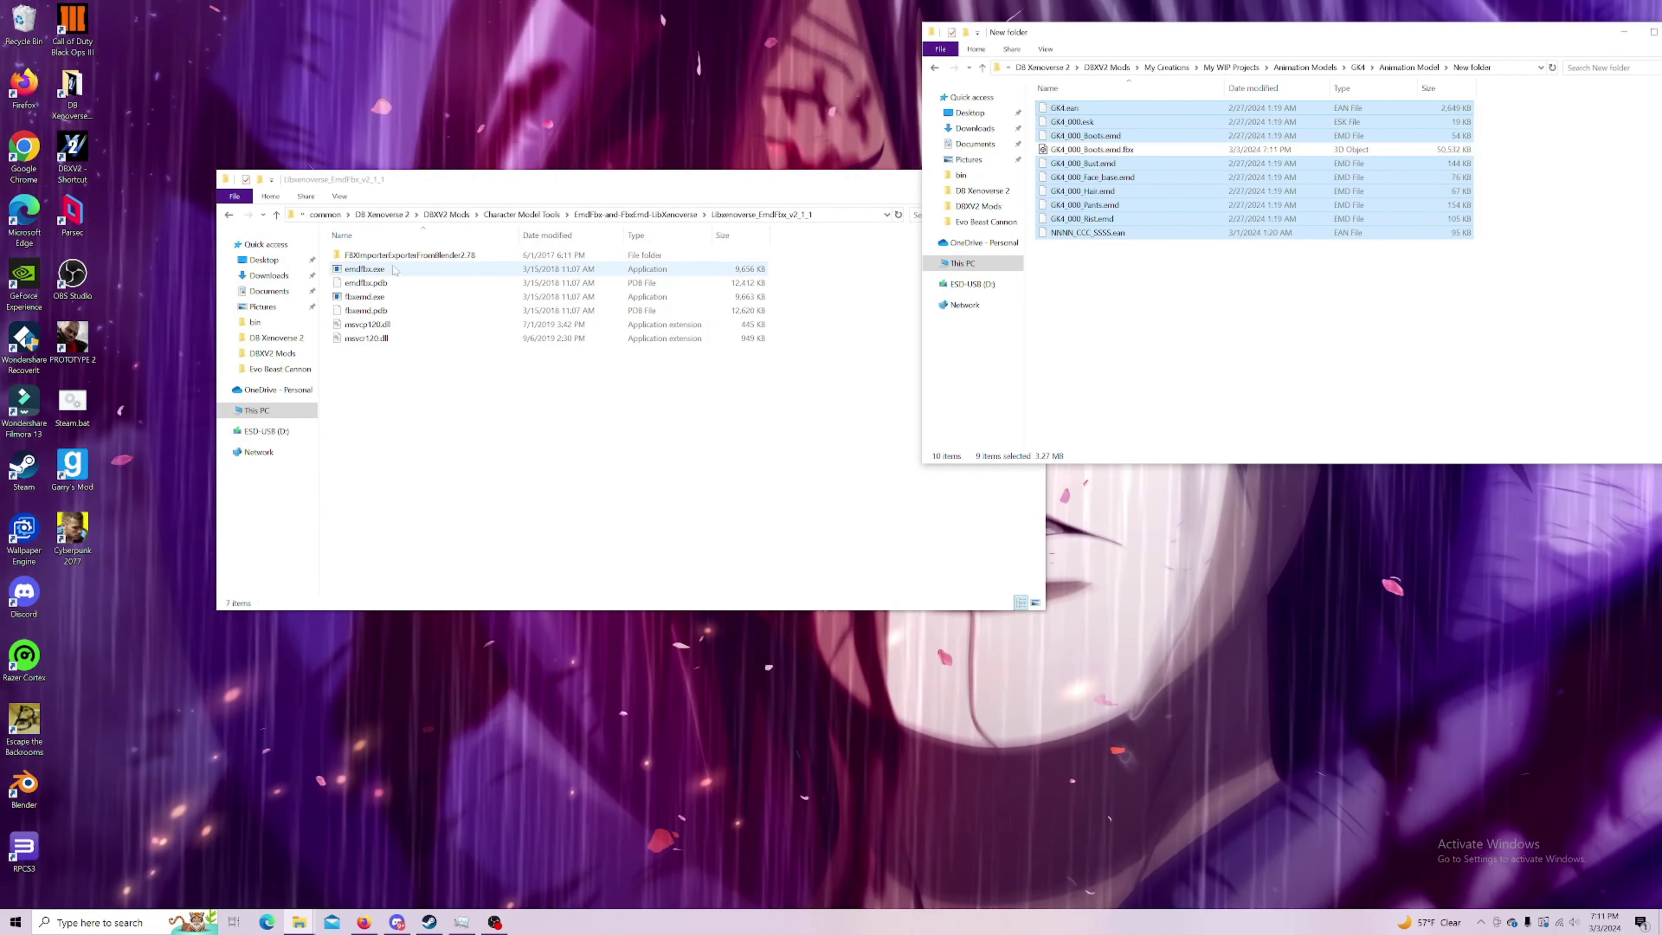
Step: Return to the Animation Model folder and rename New folder as Special Beam Animation
left_click(934, 67)
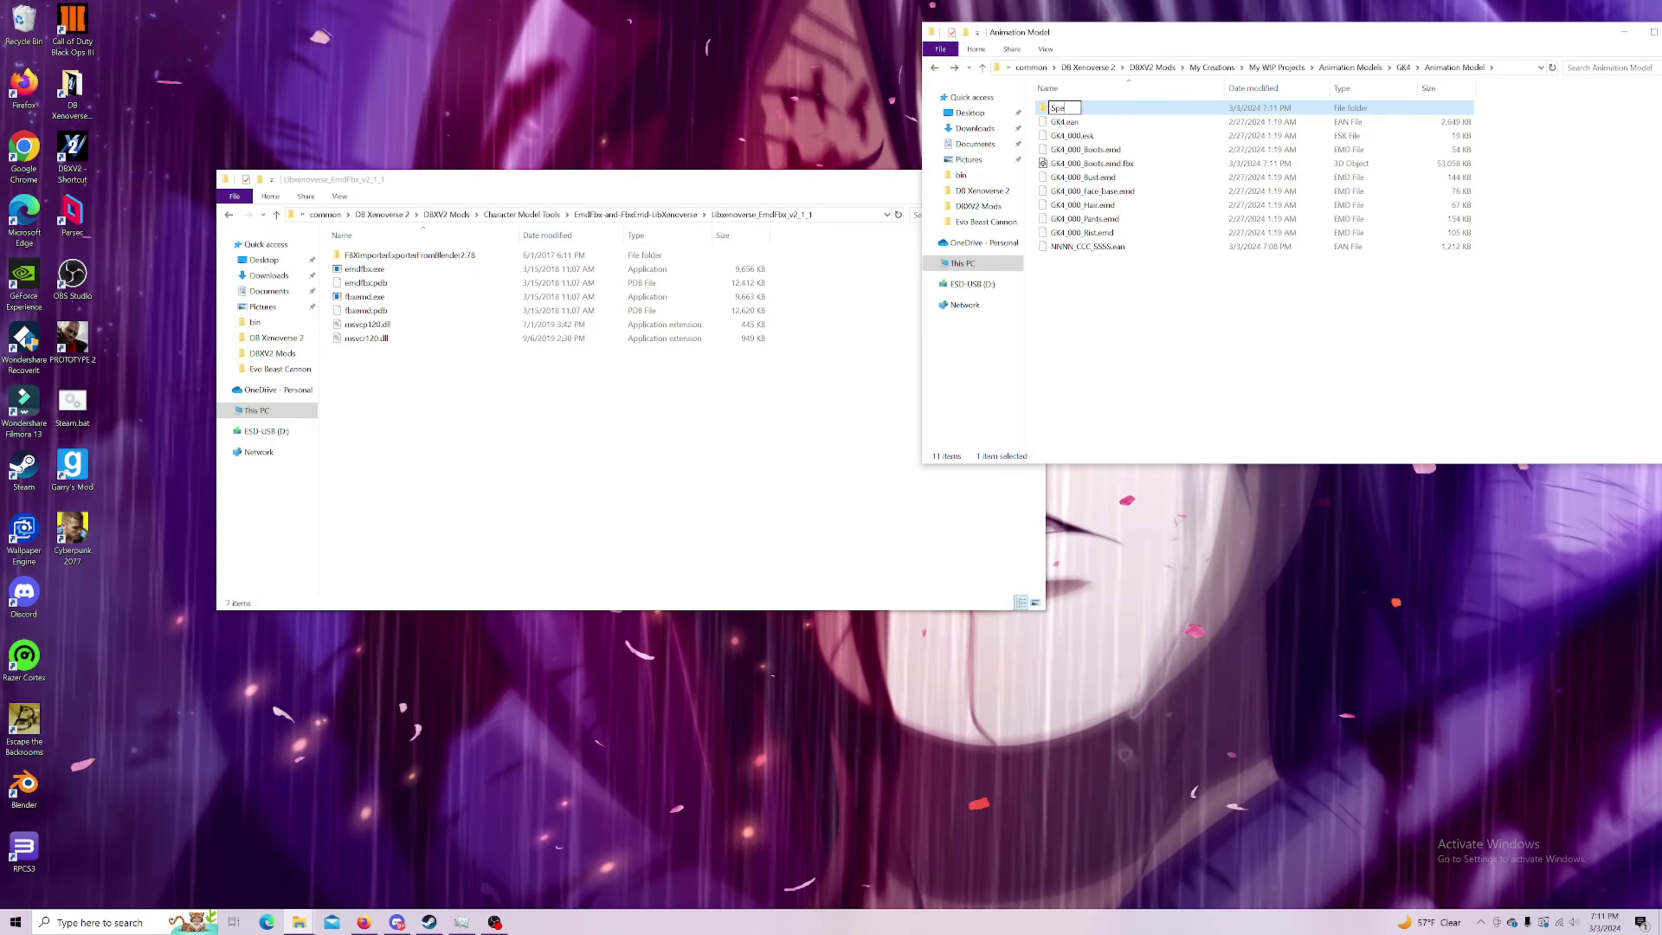
type("ial B")
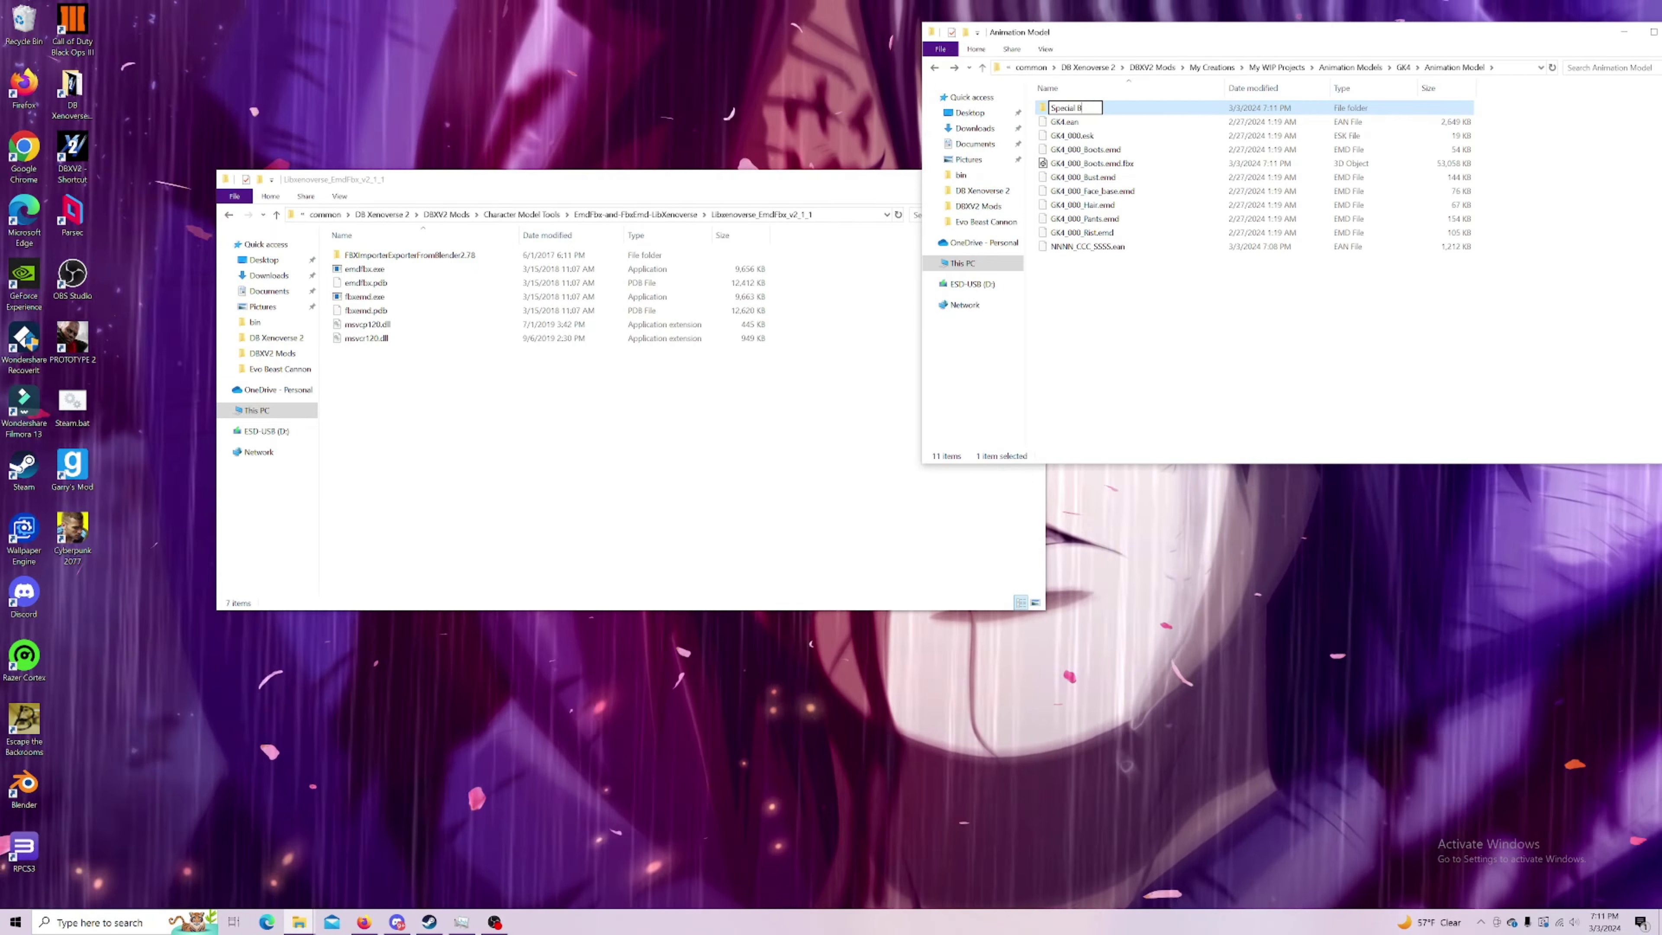
type("eam Anima")
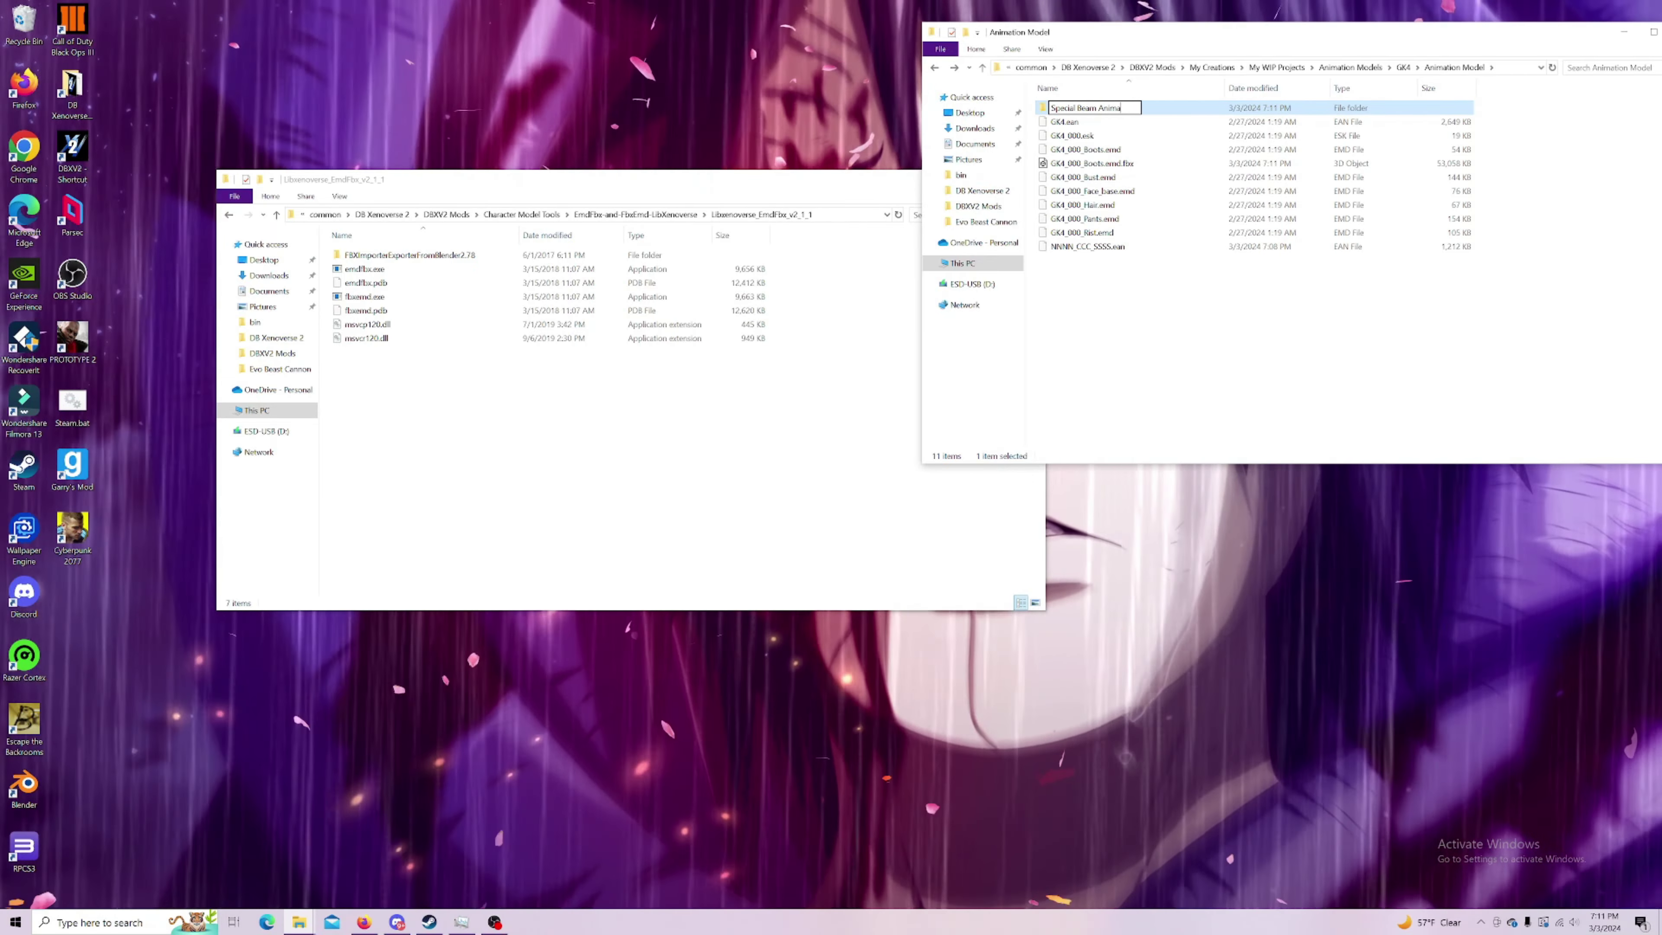
type("tion")
key("Return")
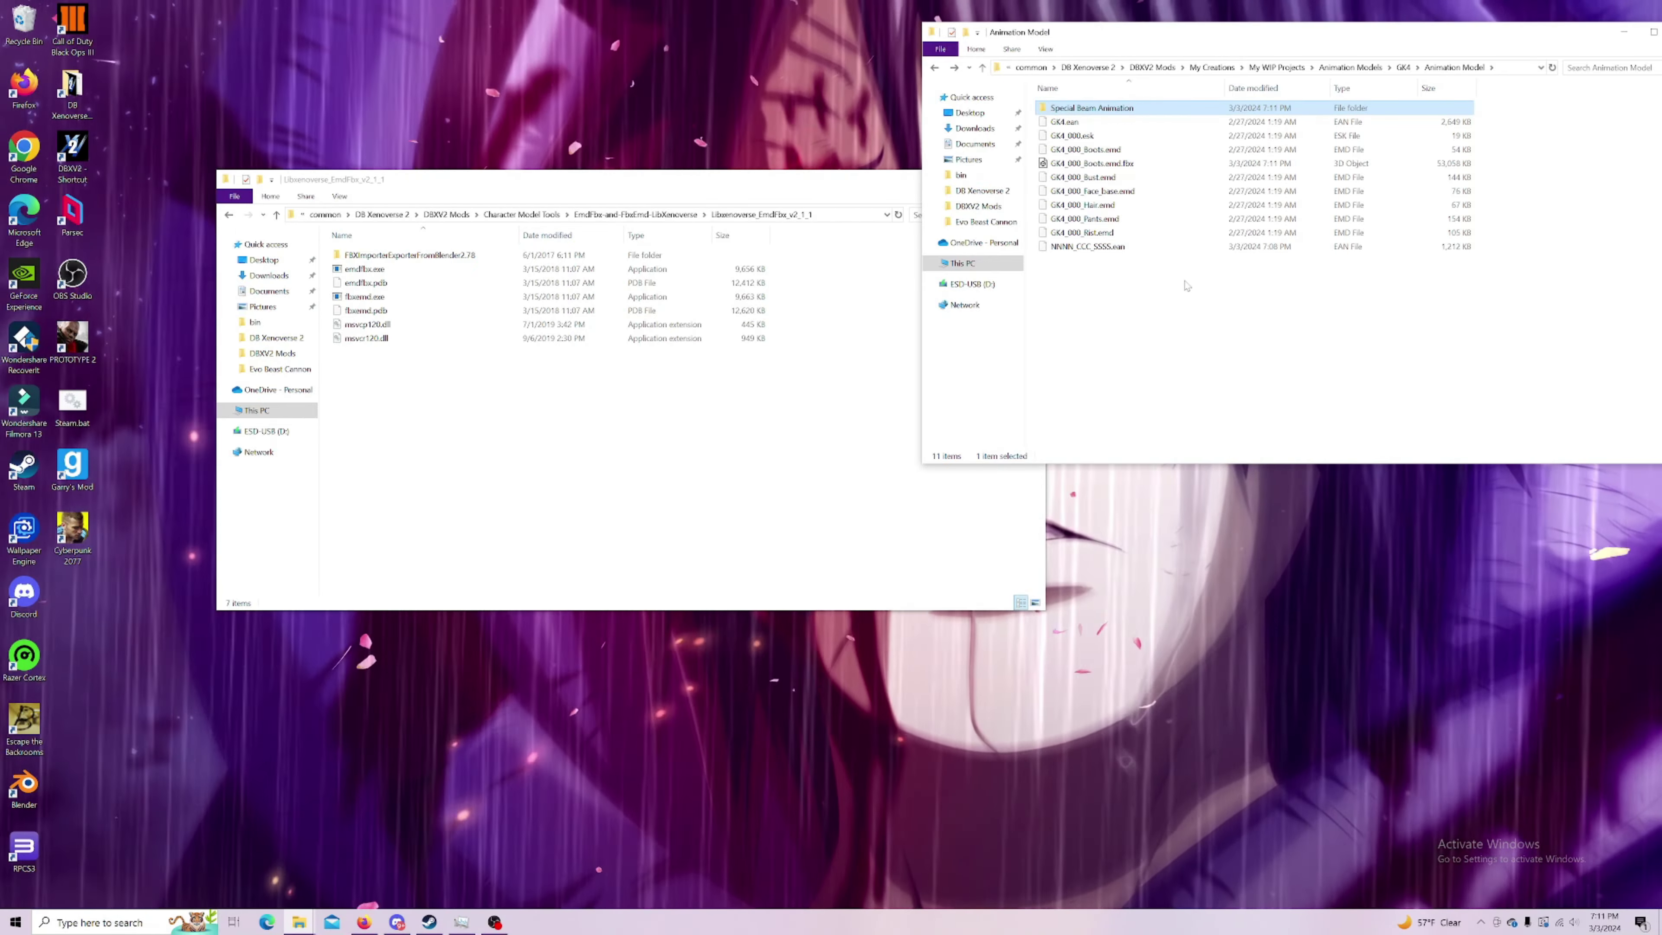
left_click(1142, 292)
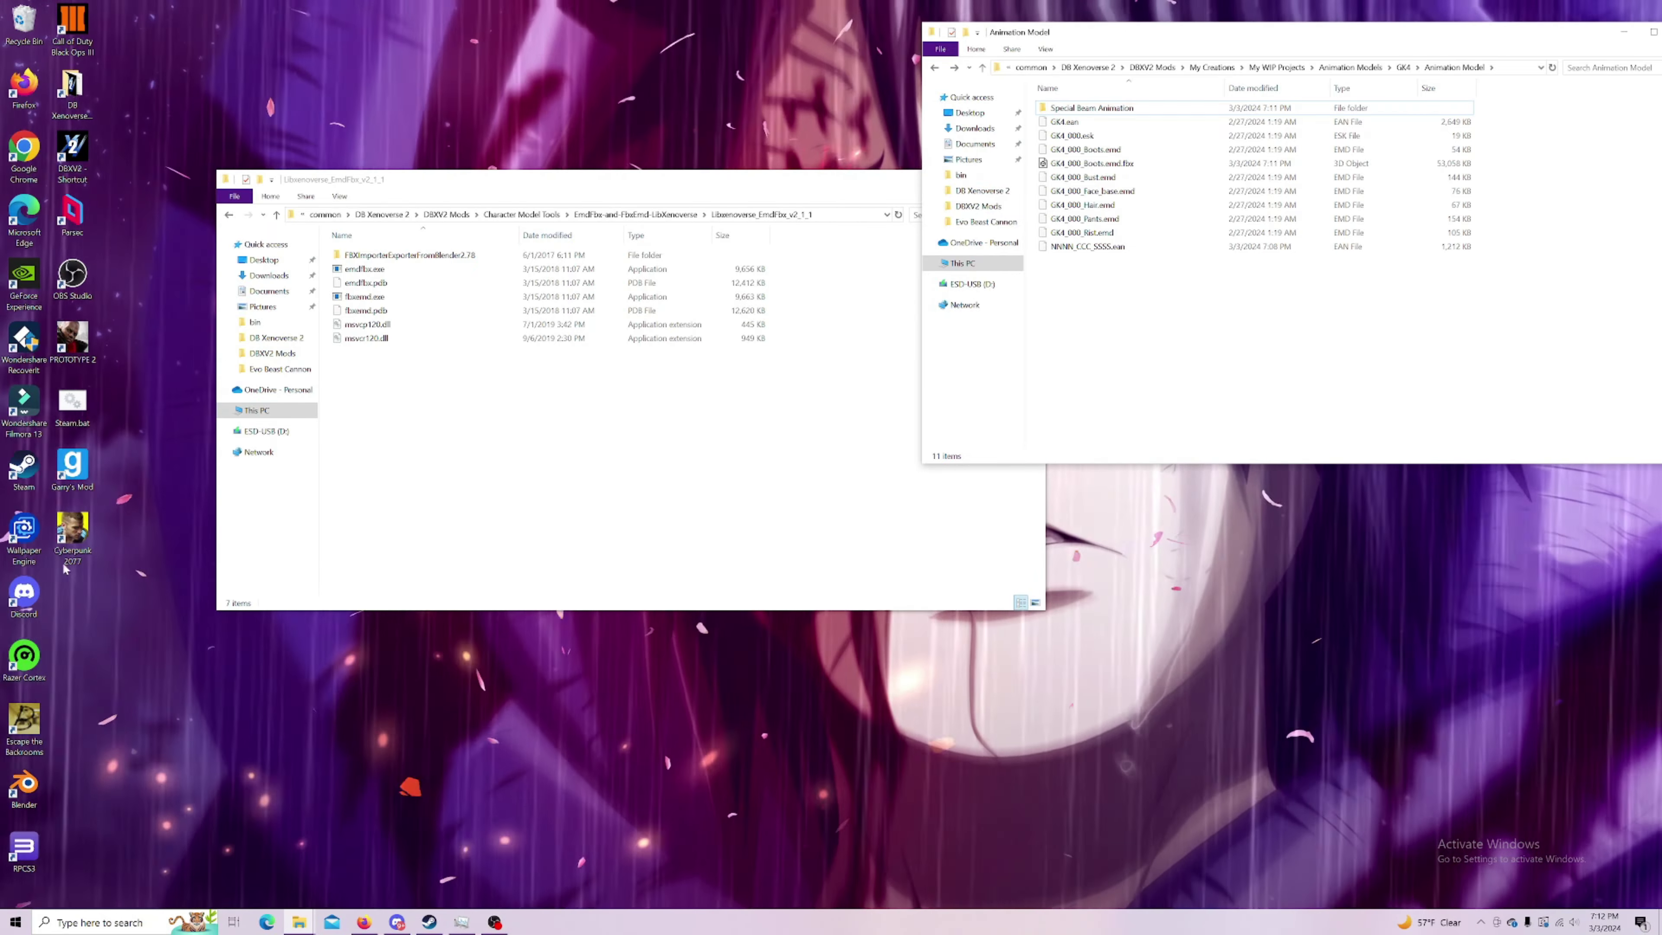
Step: Launch Blender 4.0, dismiss its splash screen, and reduce it to a smaller window placed beside the Animation Model folder window
double_click(29, 785)
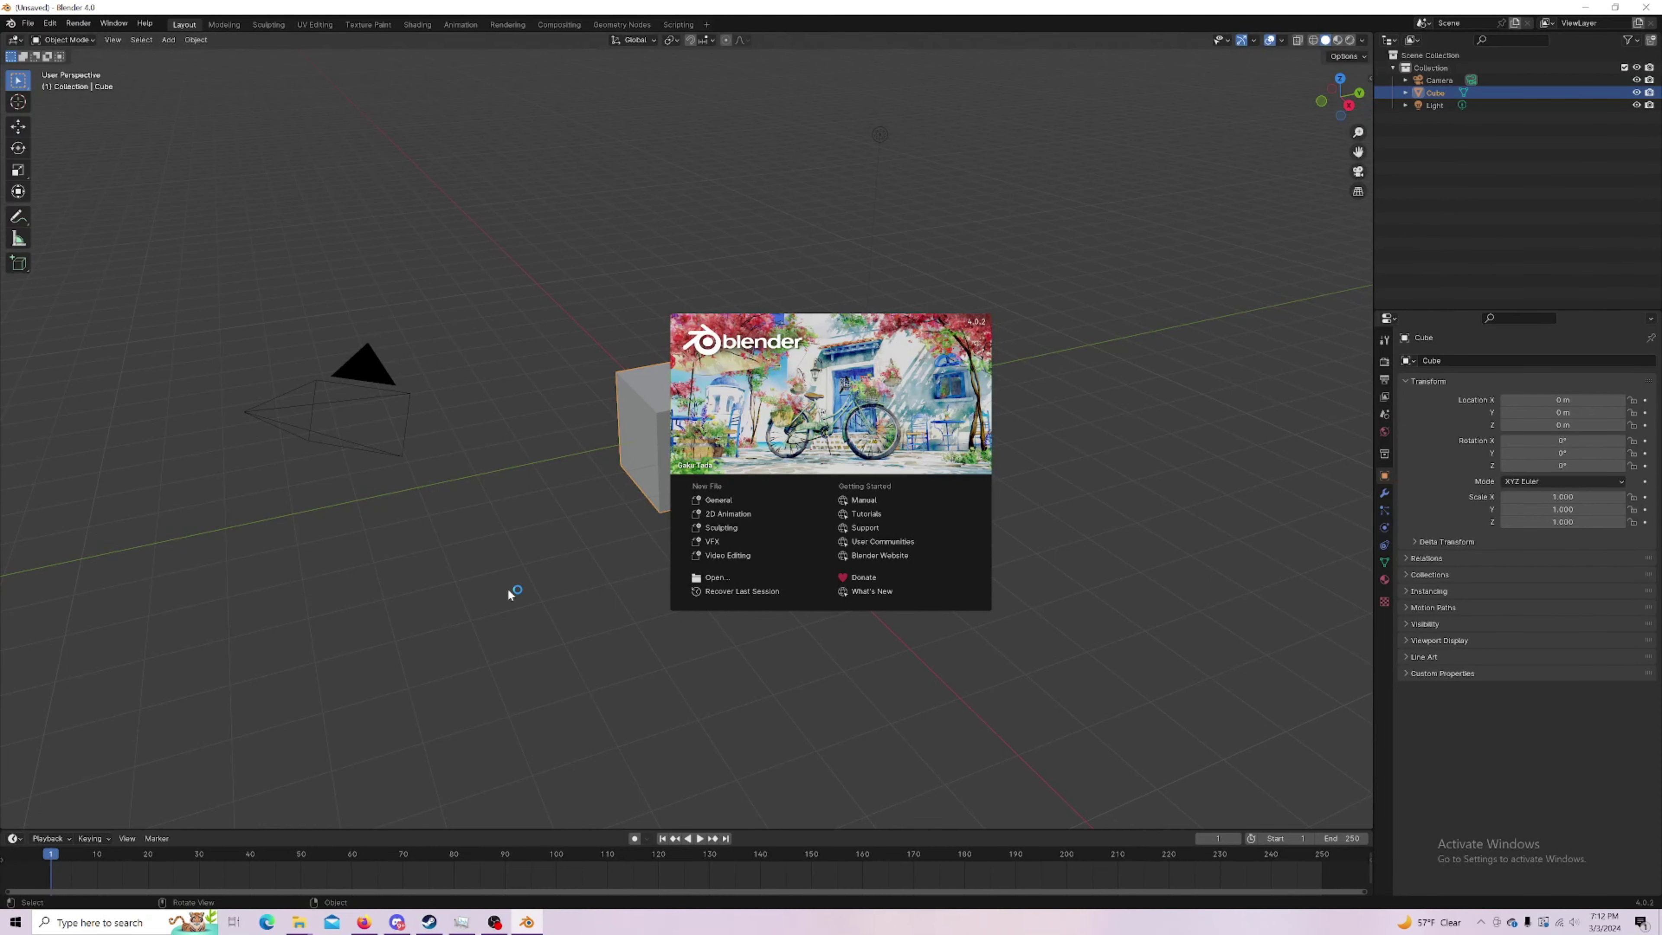
left_click(509, 594)
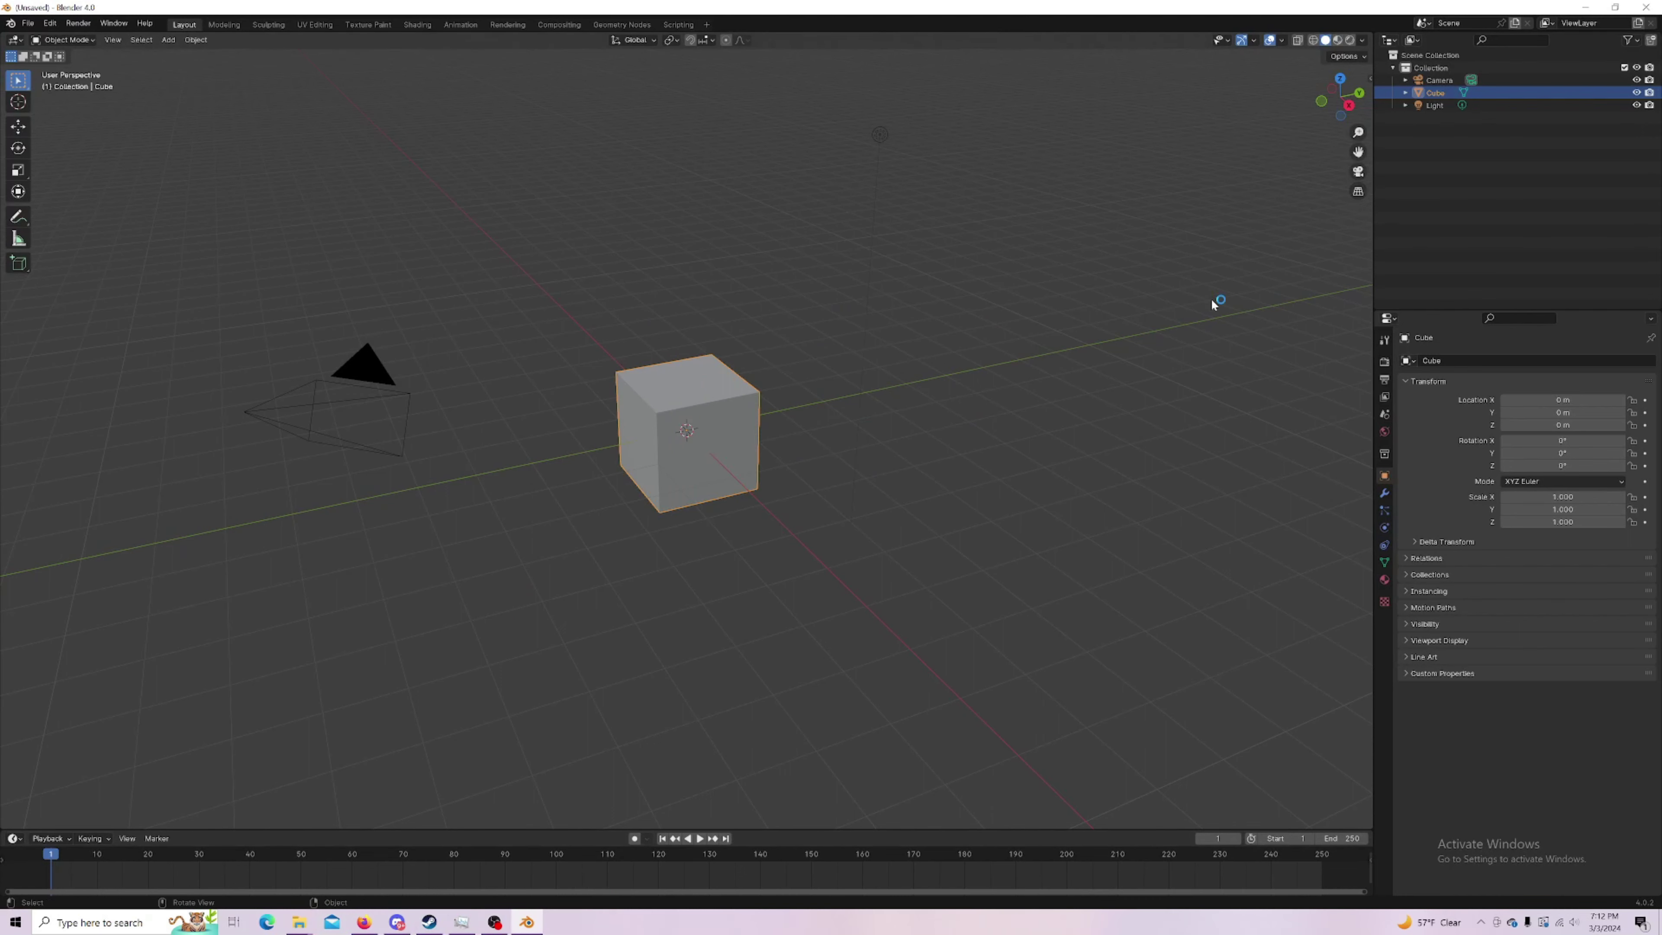
left_click(1618, 8)
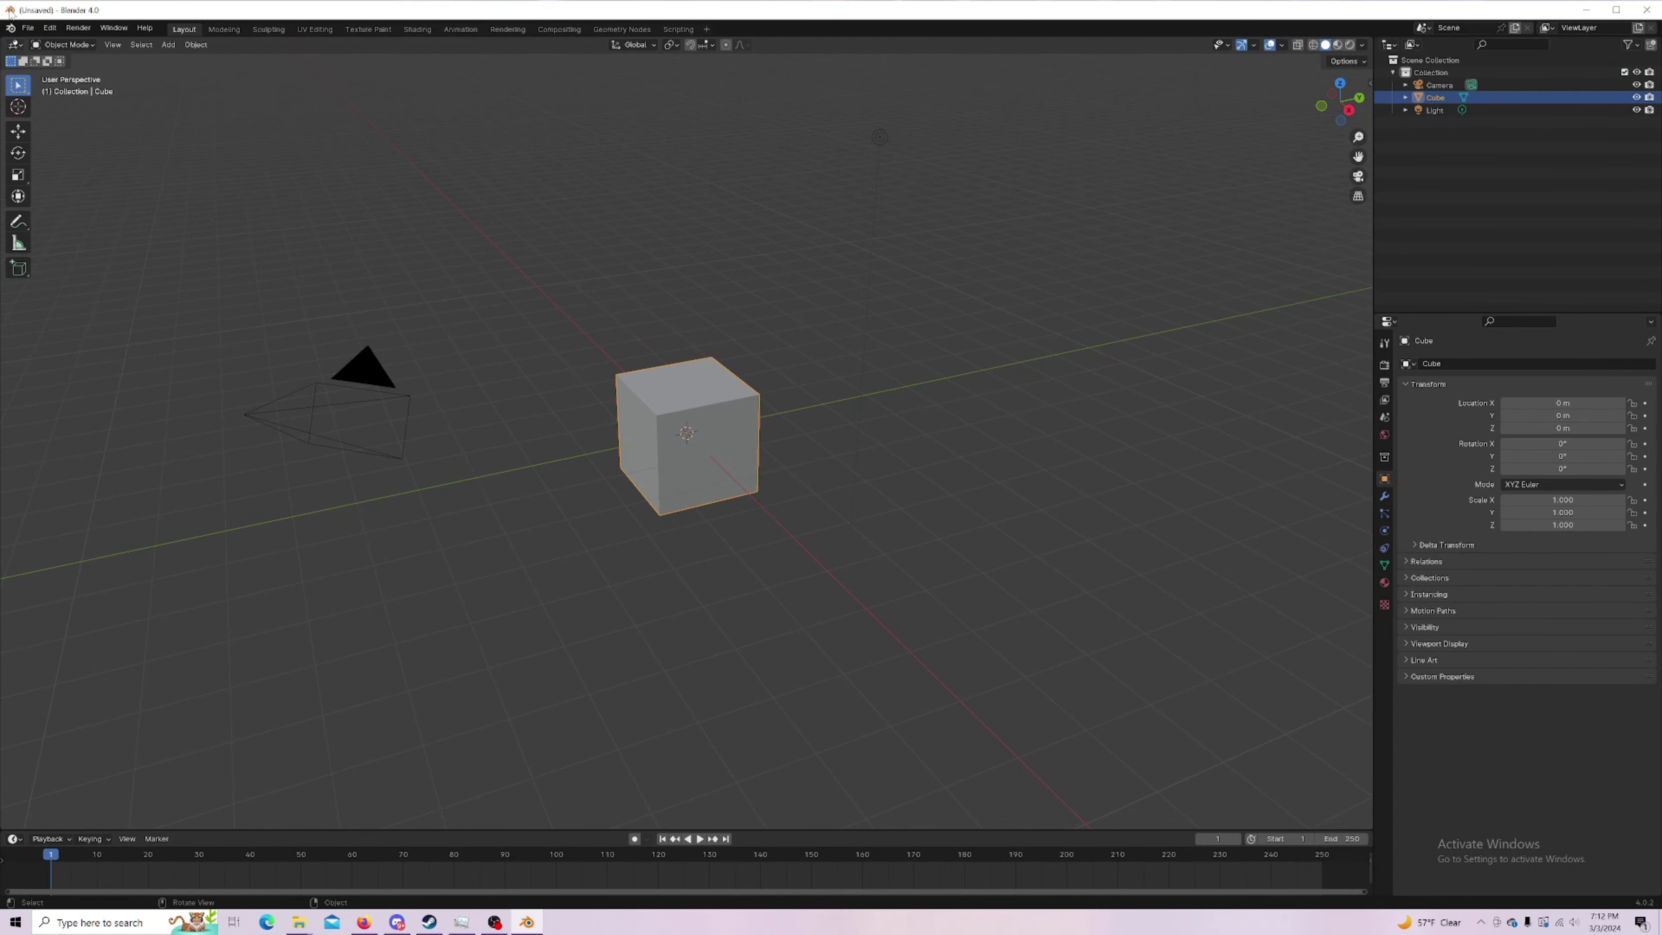
double_click(1127, 10)
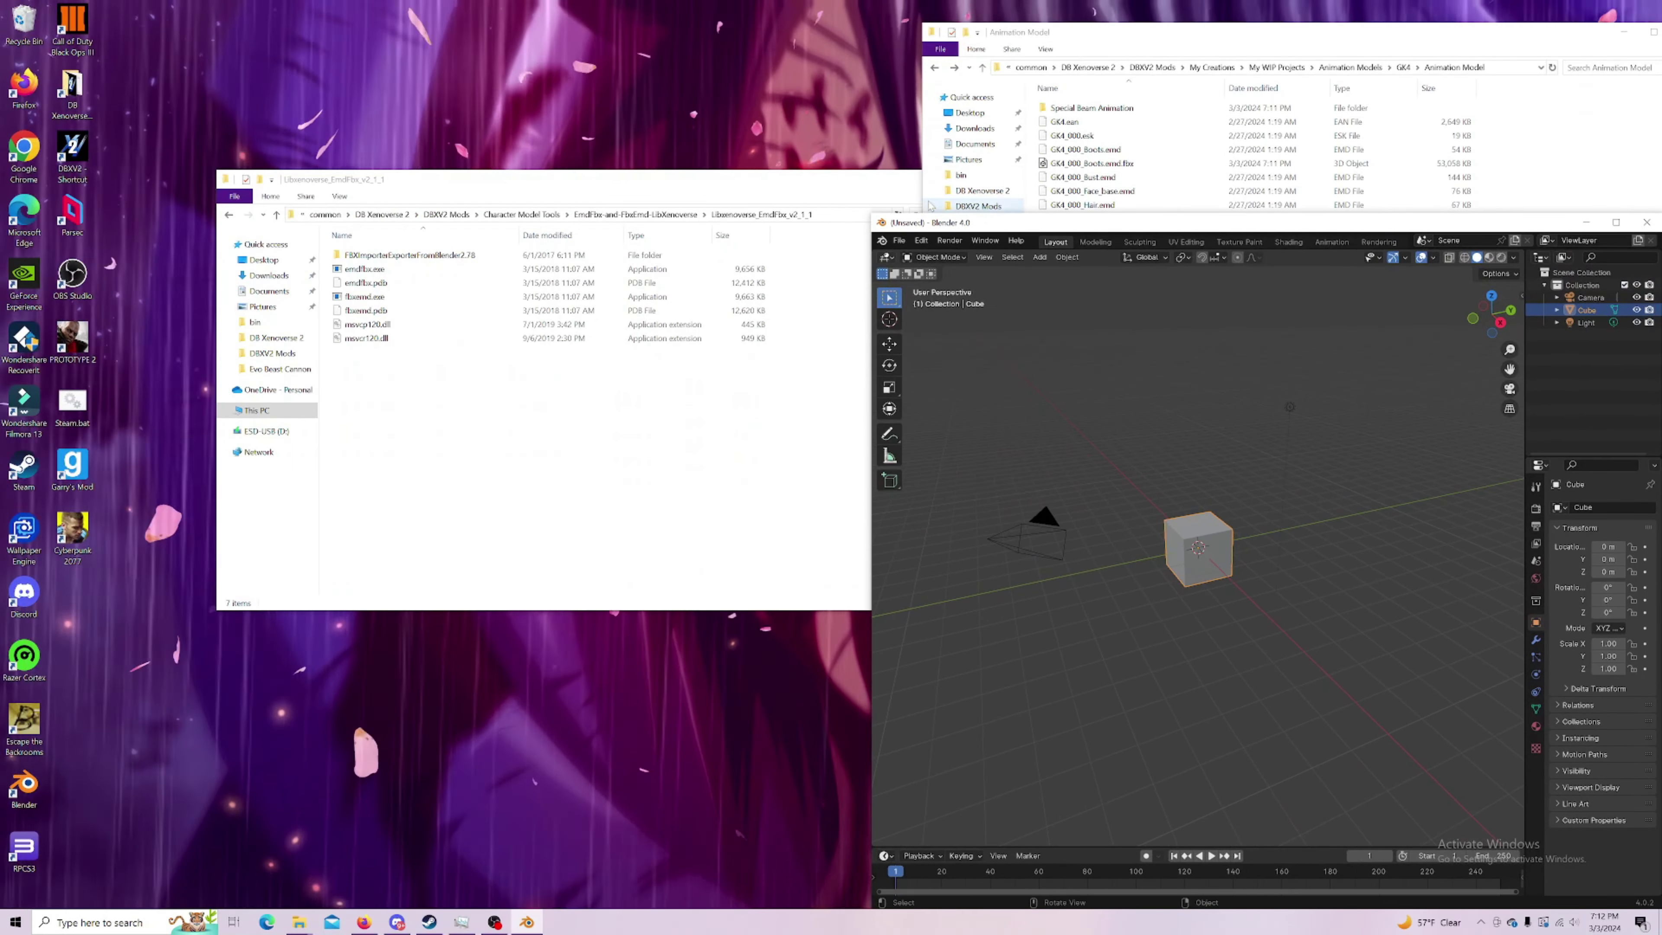
left_click_drag(1126, 228, 378, 60)
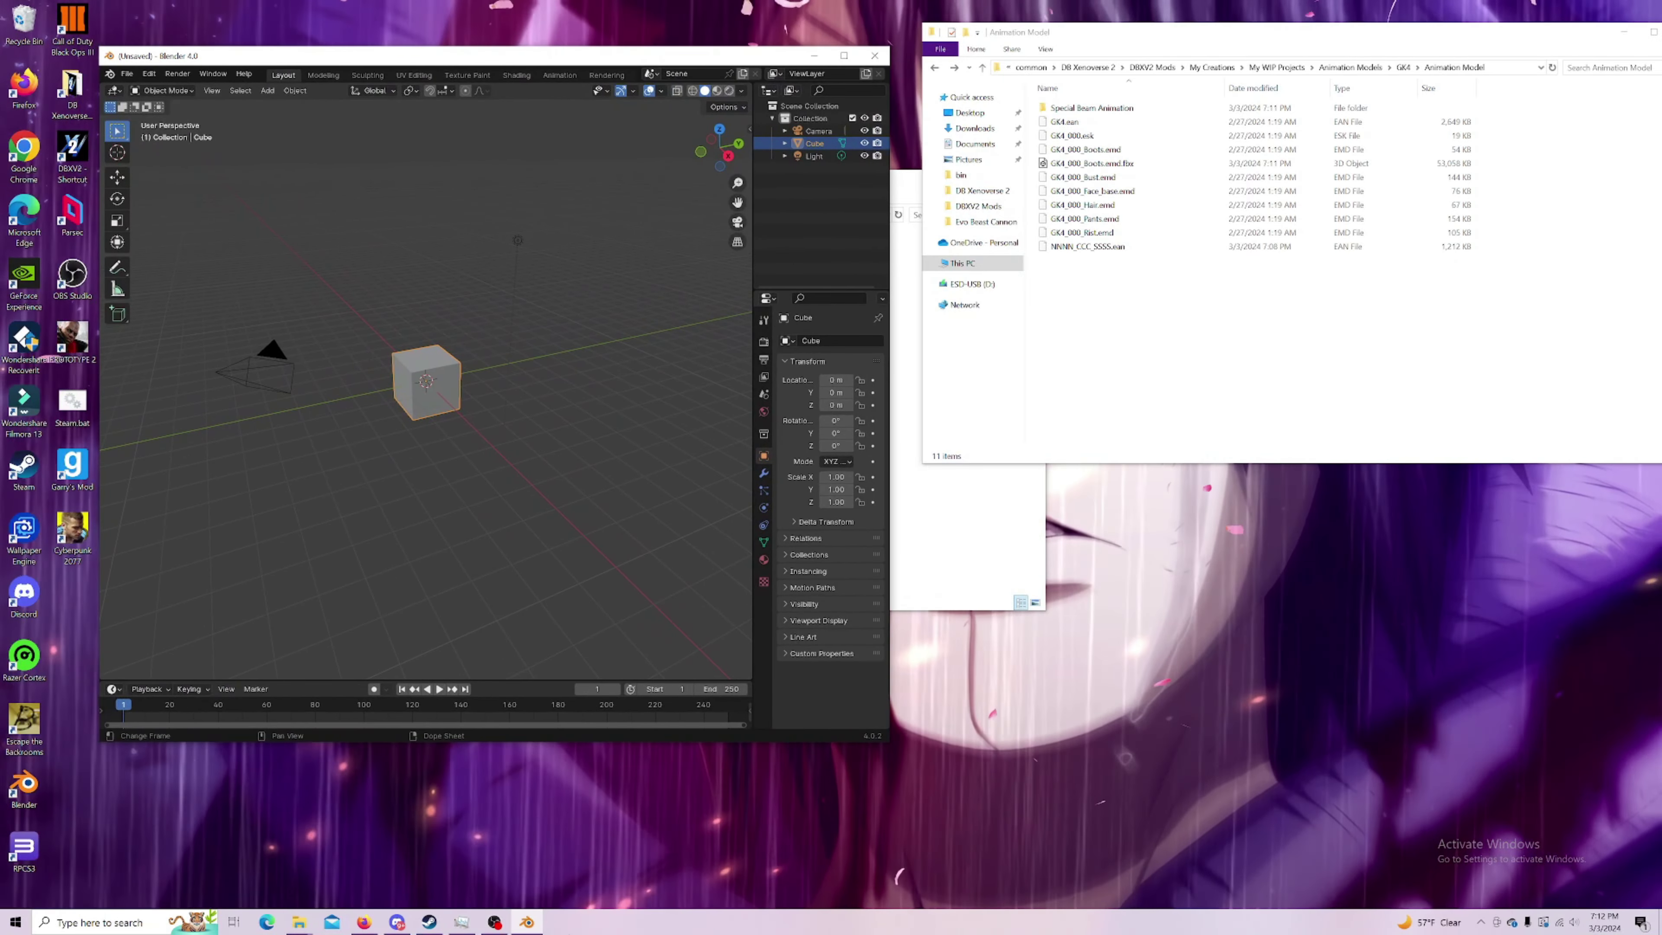
Step: Open a second Blender 4.0 instance, dismiss its splash screen, and place it as a smaller window beside the first one
right_click(529, 924)
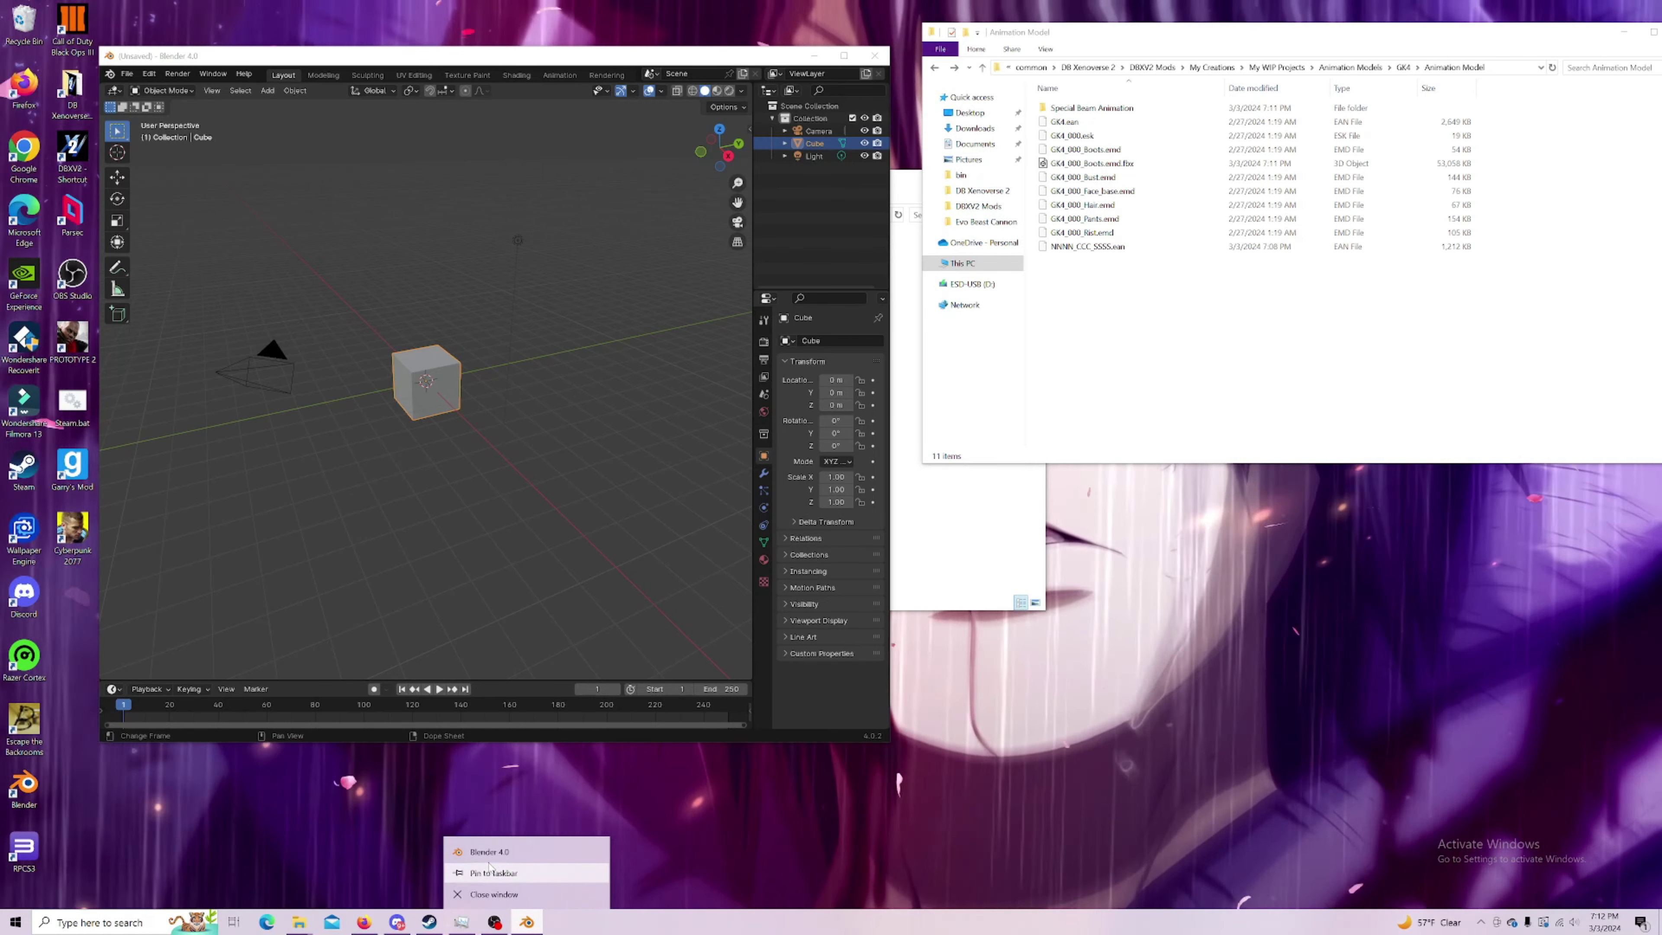
left_click(488, 852)
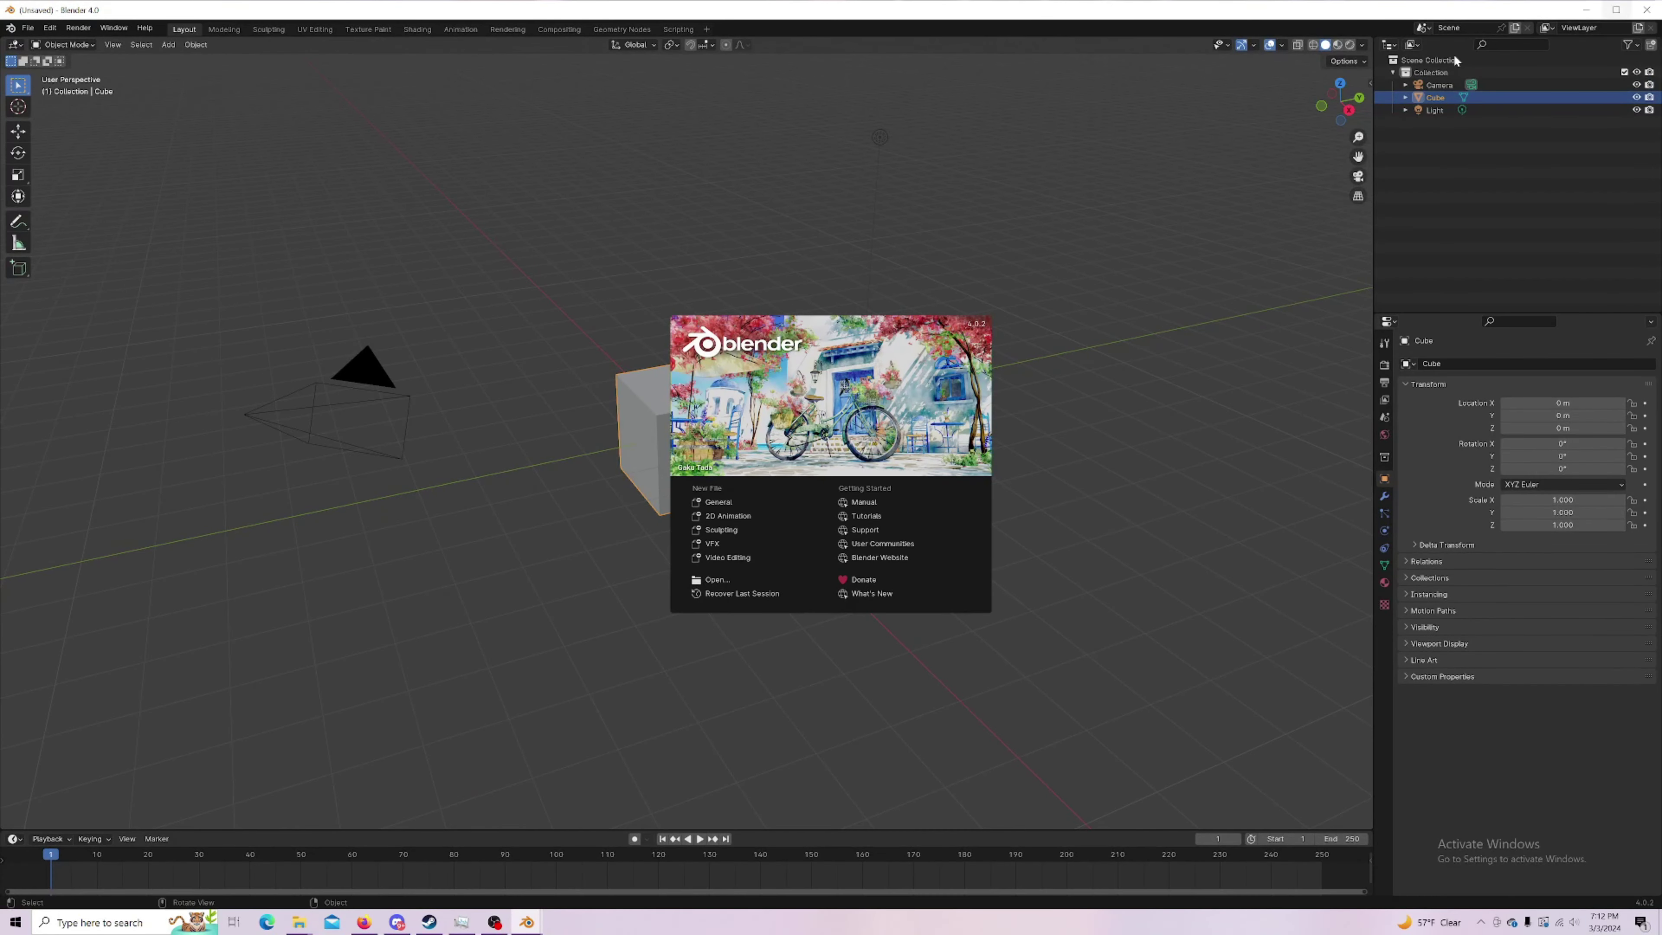
left_click(1169, 406)
left_click(1616, 10)
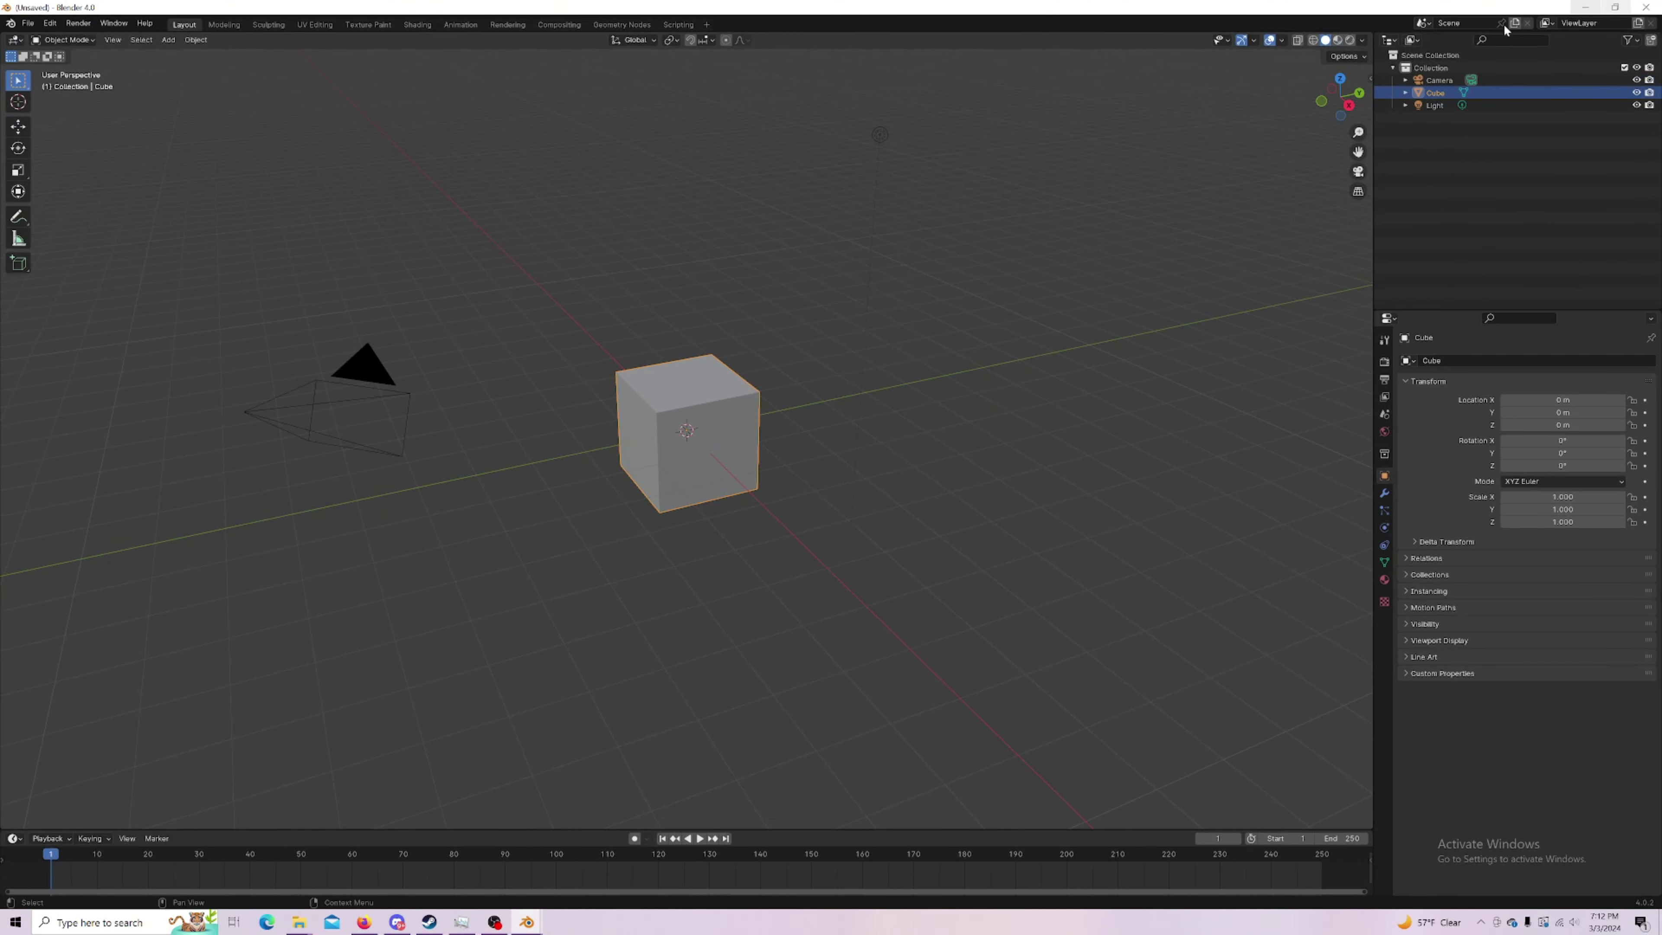
left_click(1615, 6)
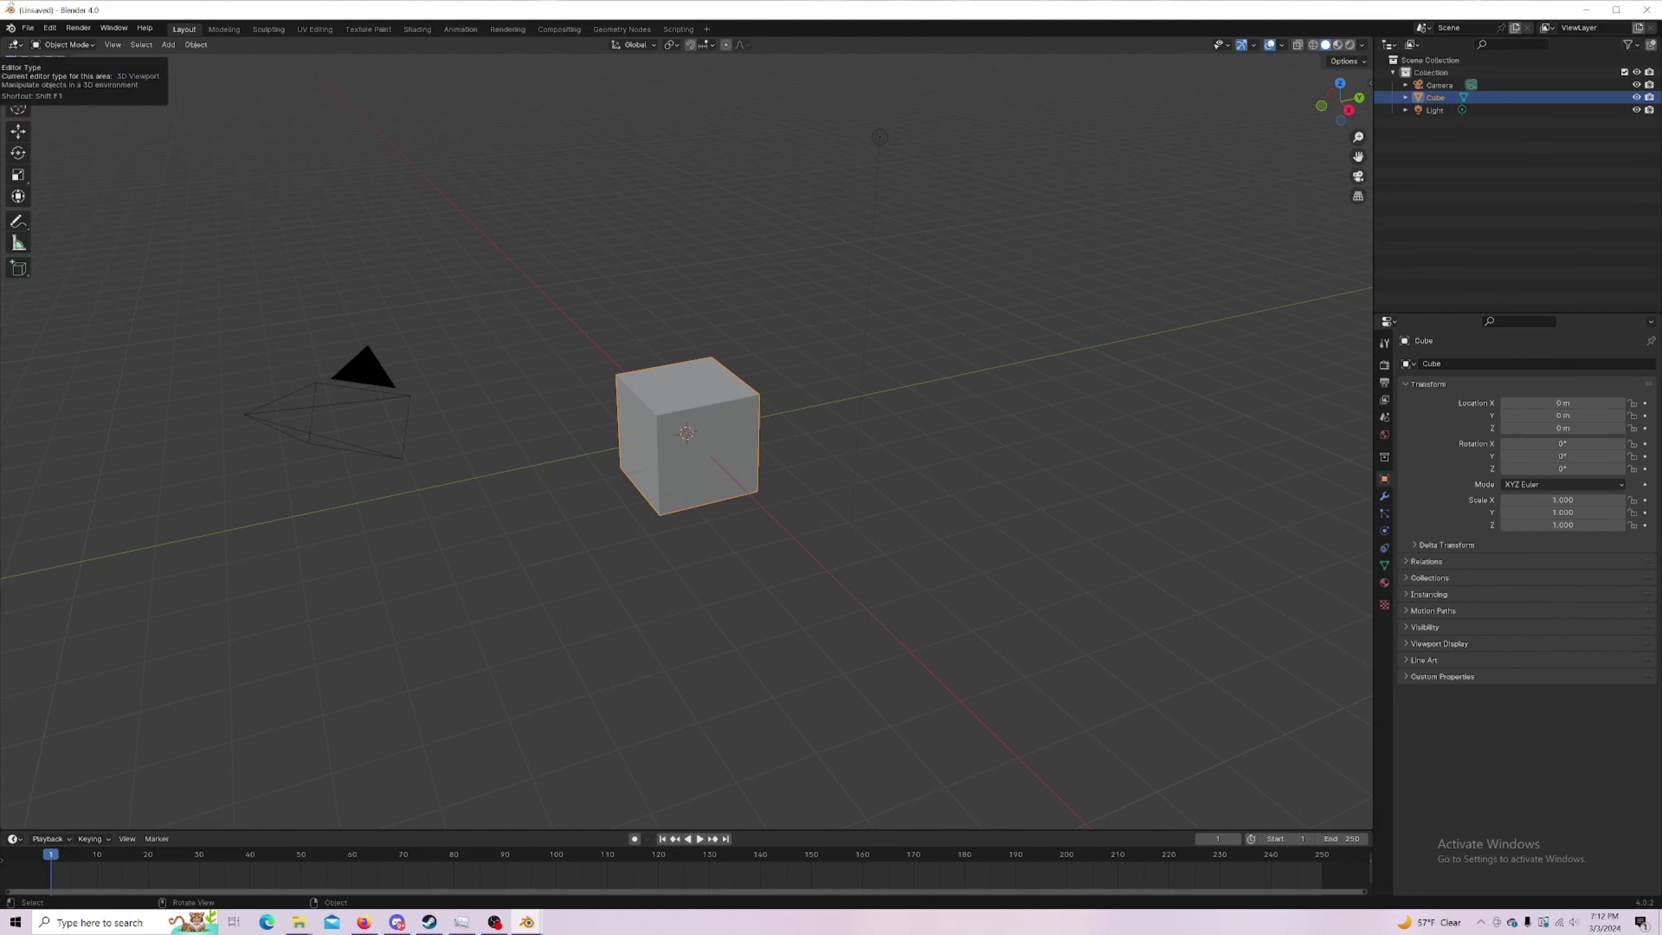
key("super+Down")
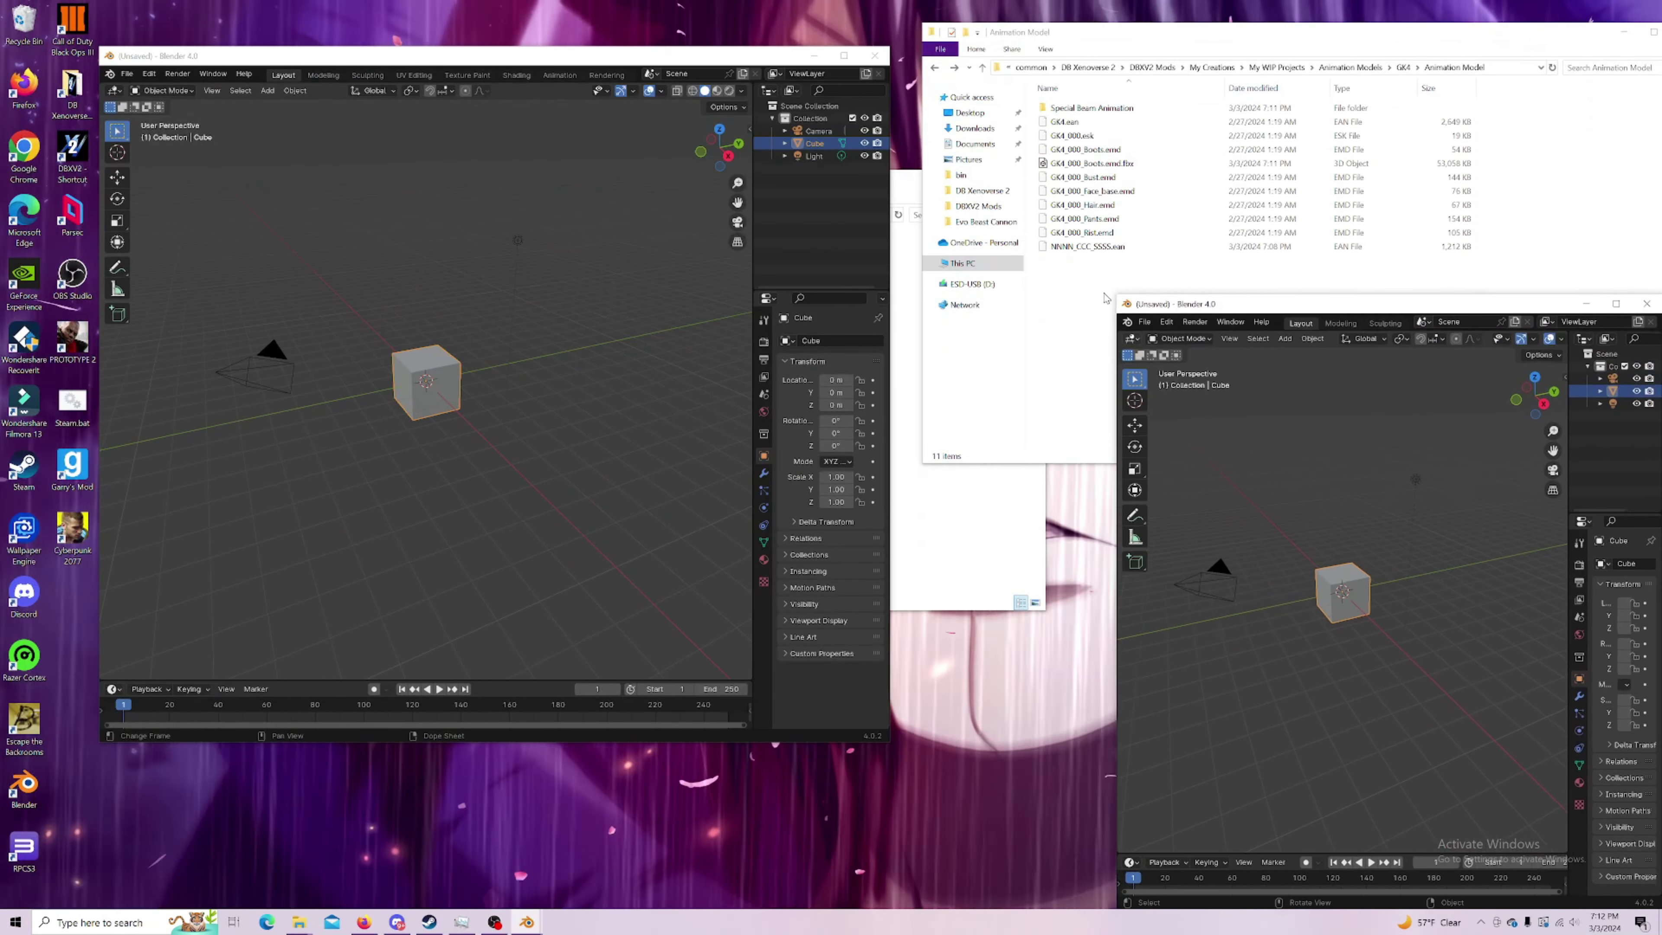
left_click_drag(1097, 296, 967, 348)
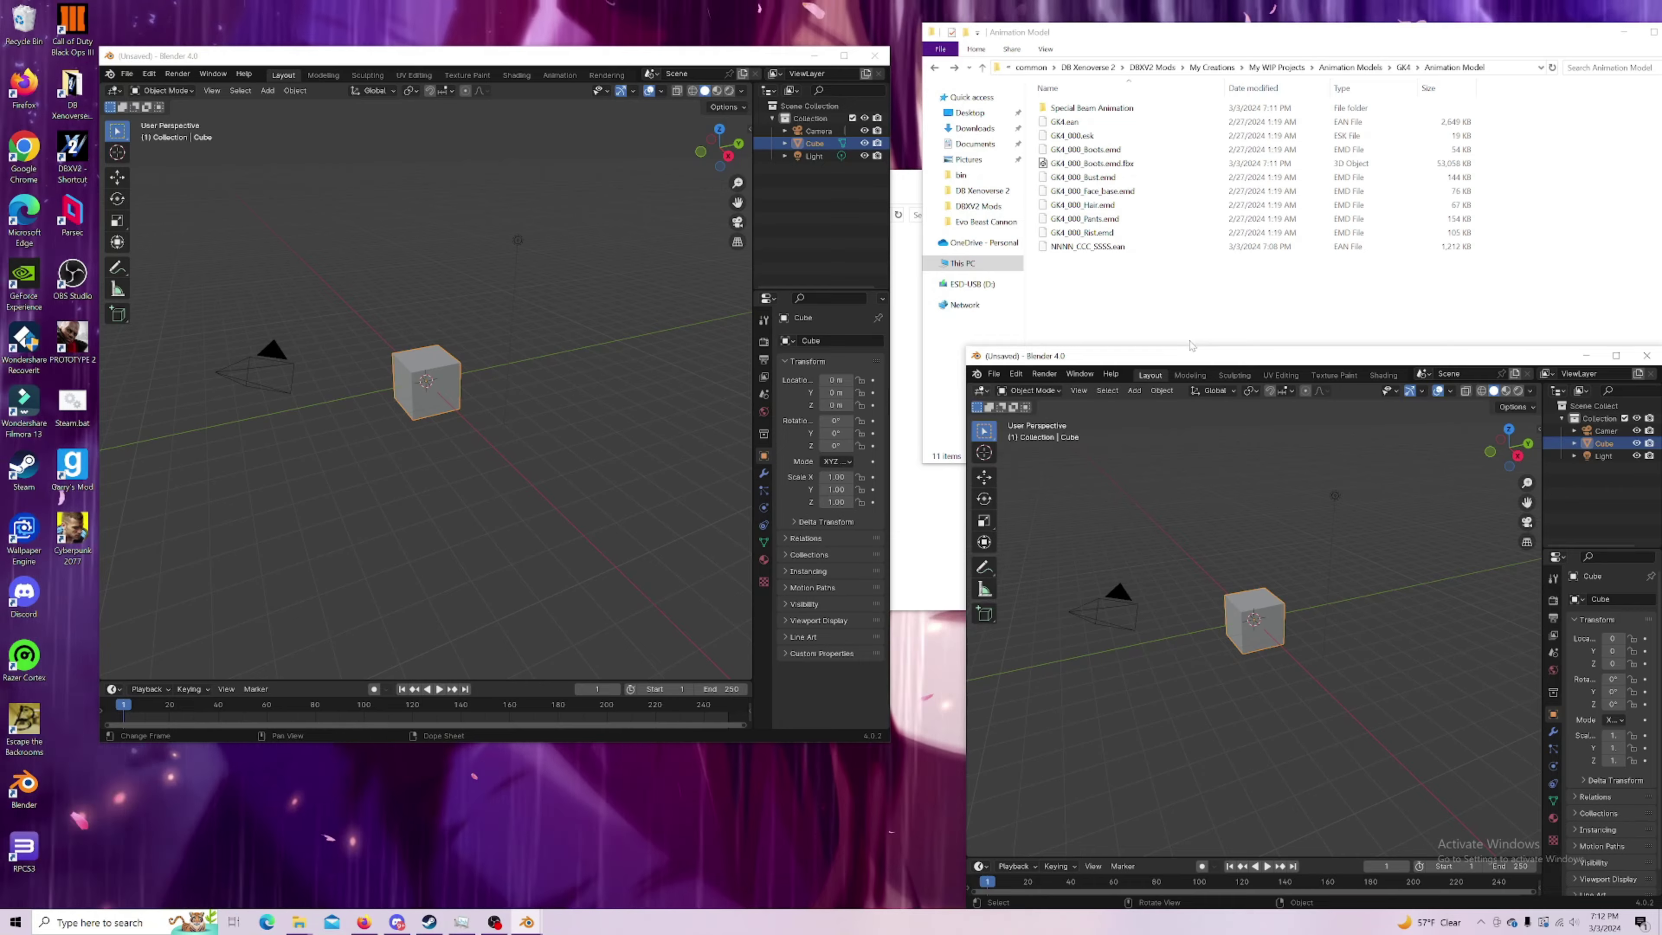
left_click_drag(1190, 359, 1154, 190)
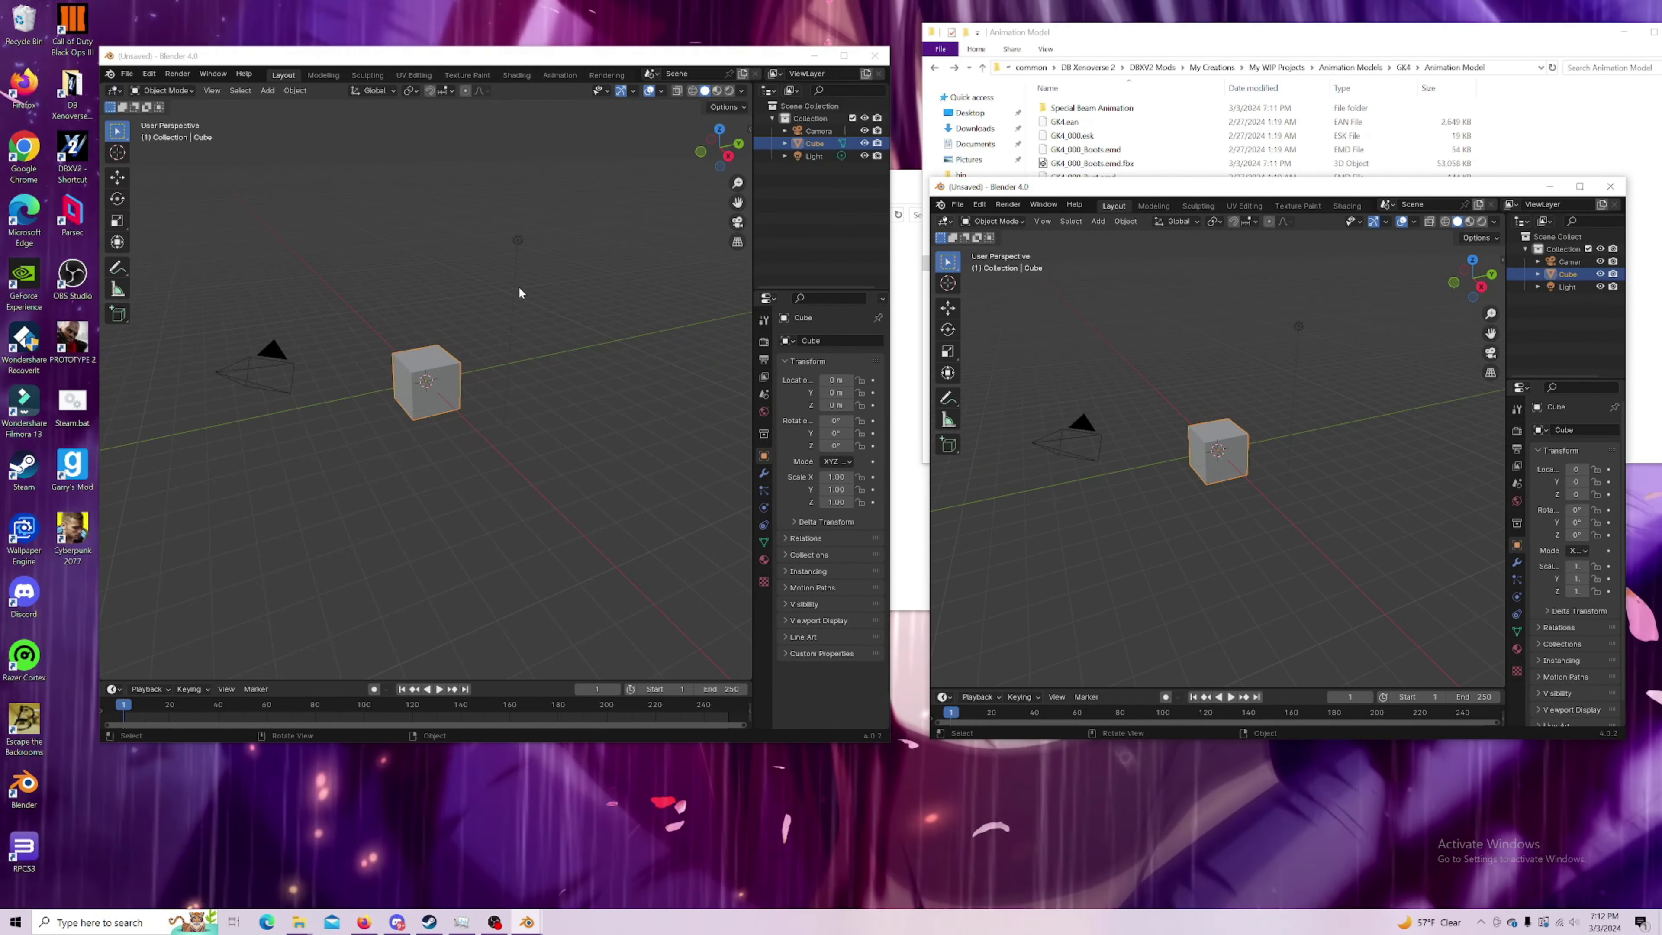
middle_click_drag(458, 363, 472, 370)
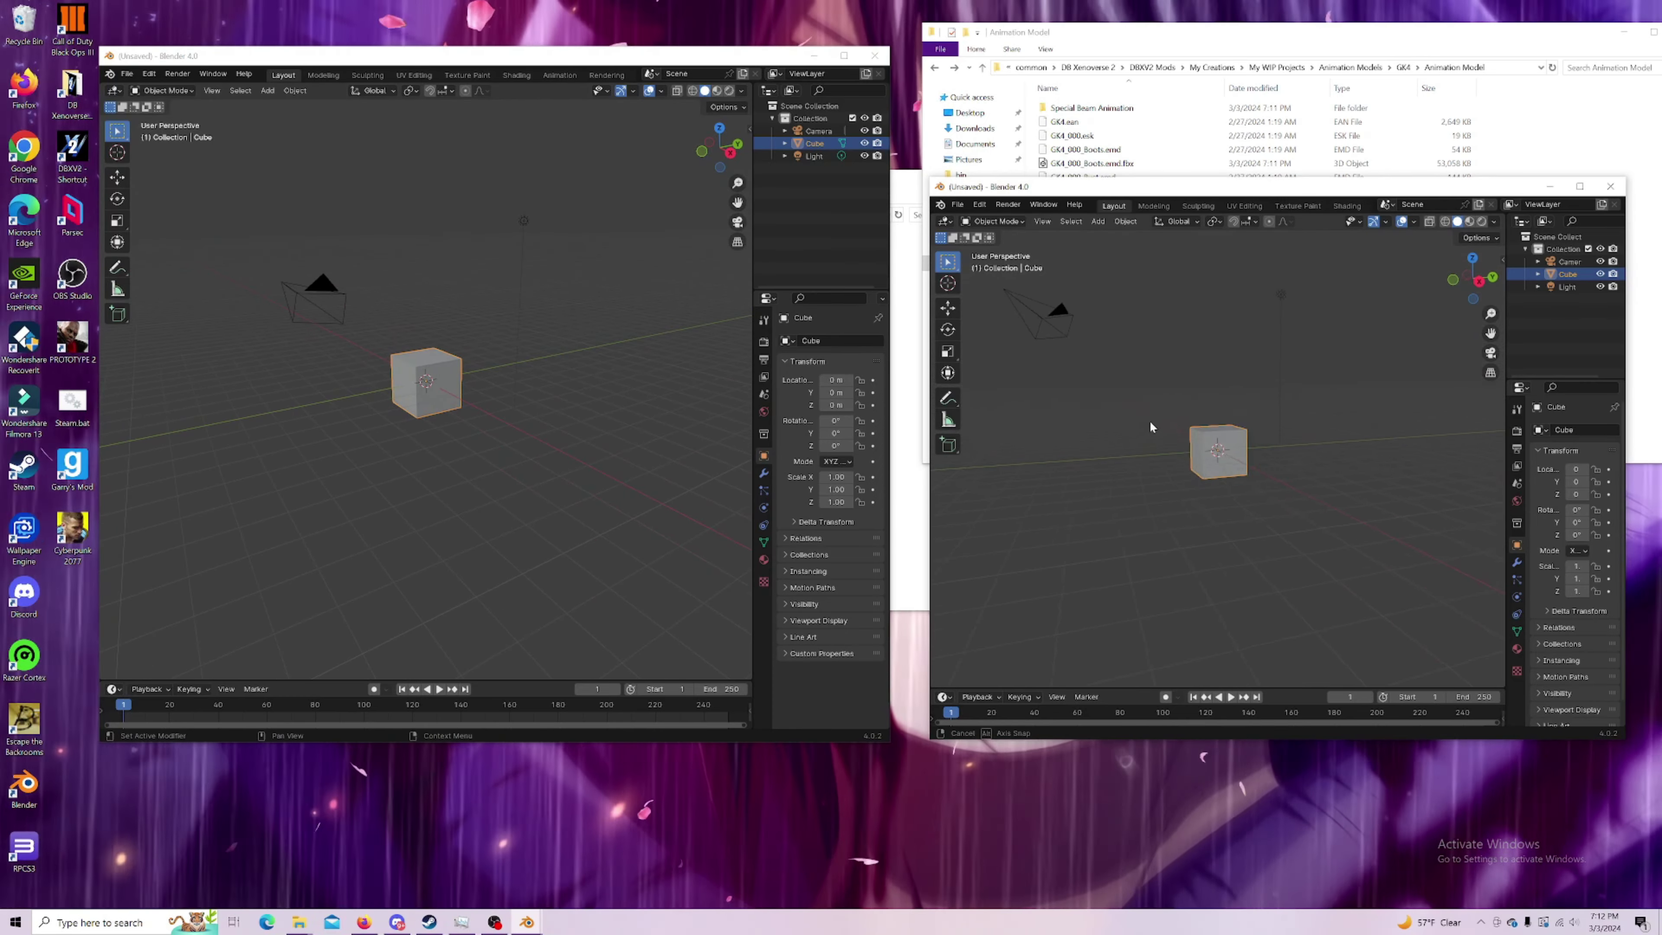
Step: Start an FBX import in the first Blender window, clear its folder path, and select the Animation Model folder's full path in File Explorer
left_click(127, 76)
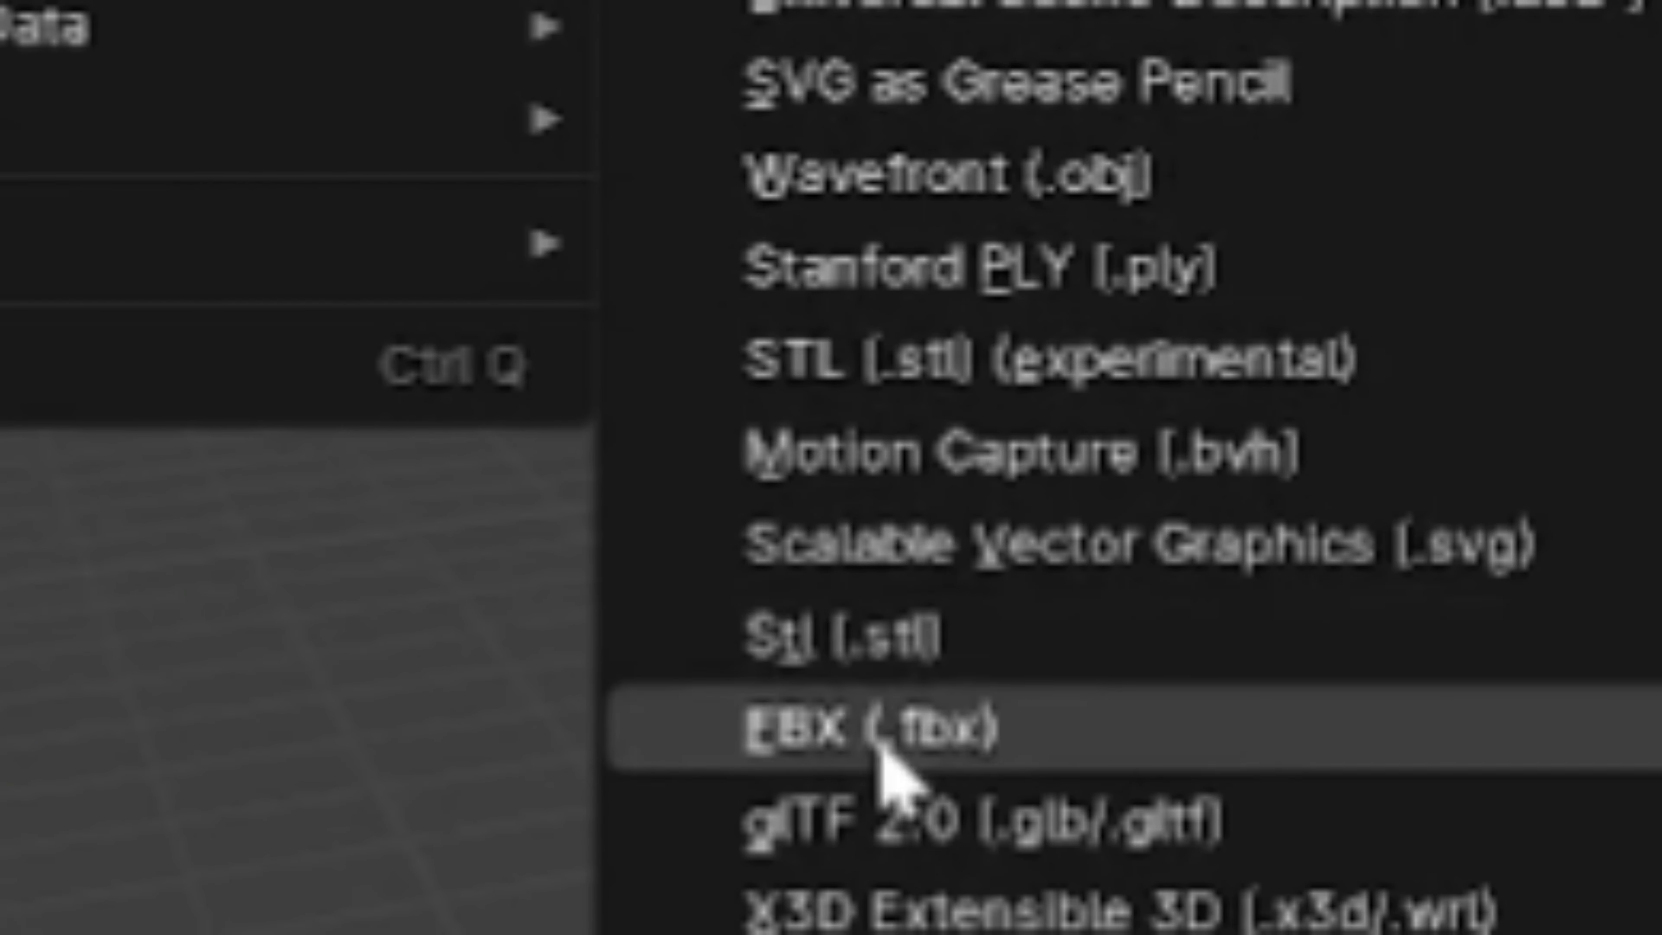
left_click(857, 753)
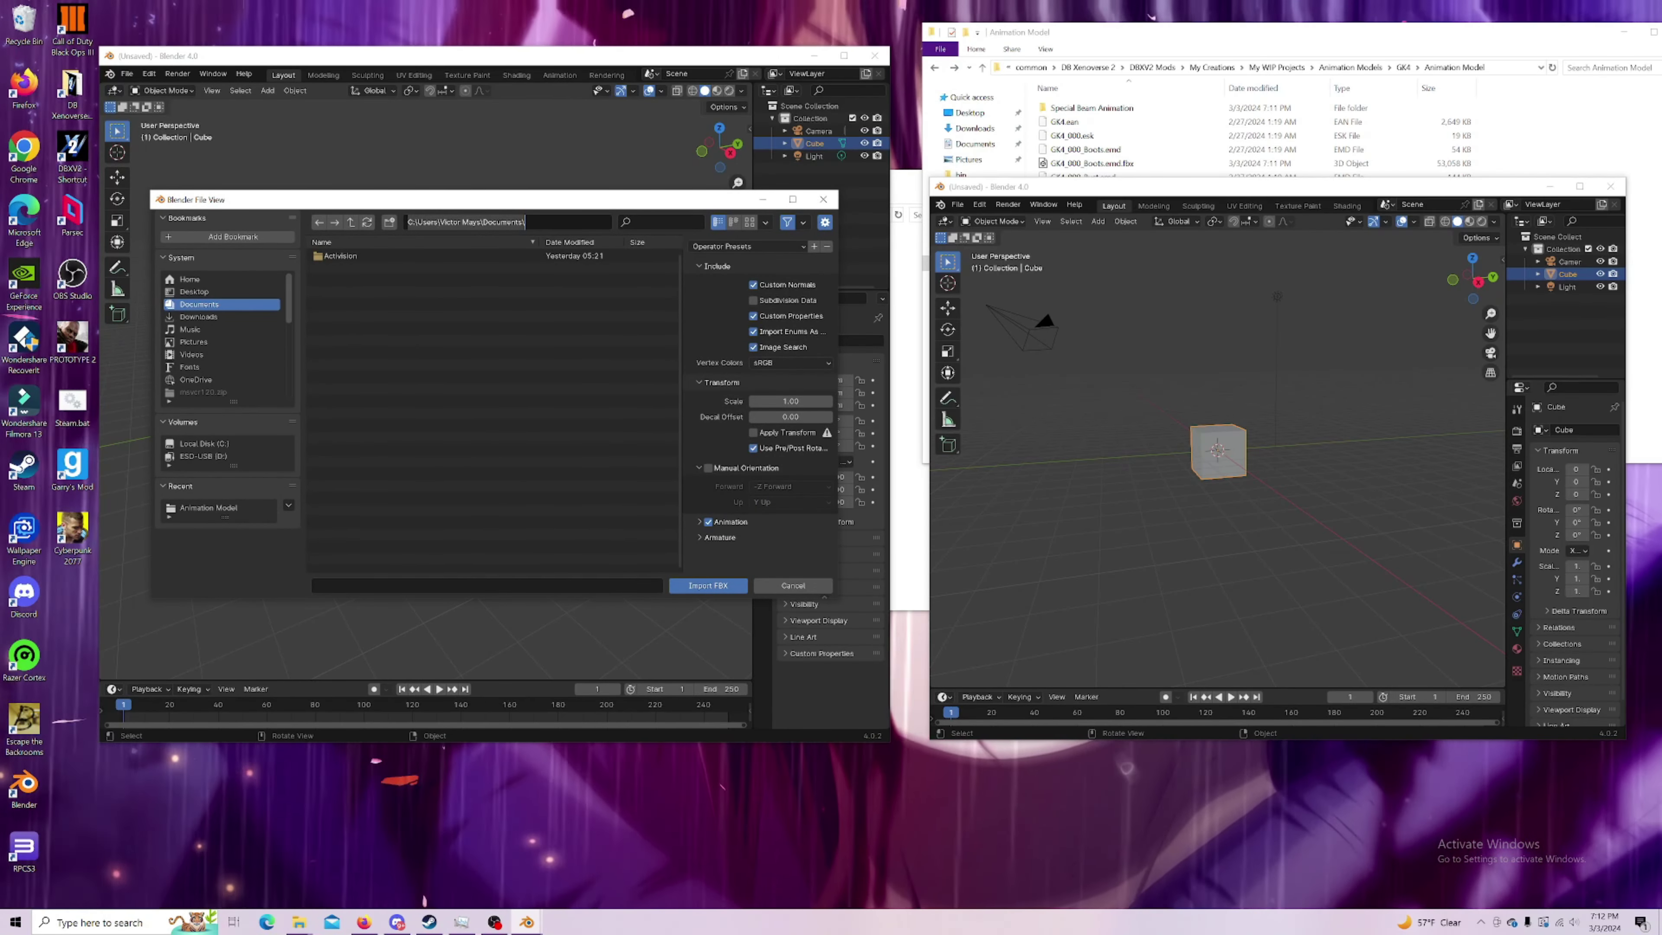
key("BackSpace")
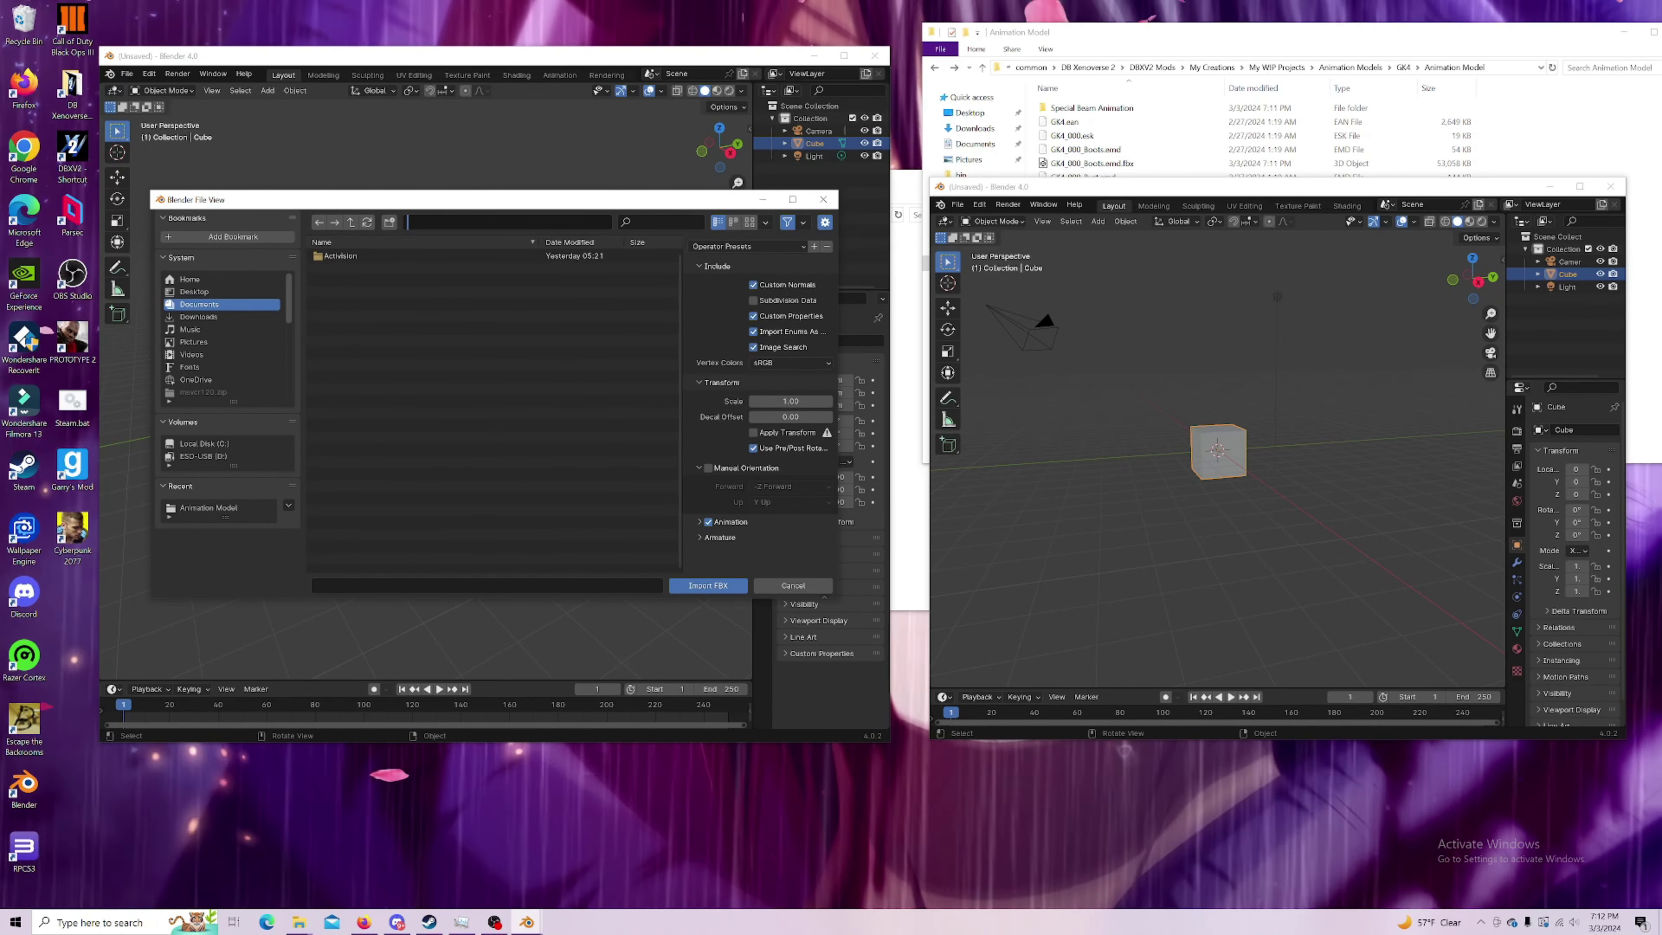
left_click(1505, 66)
key("Escape")
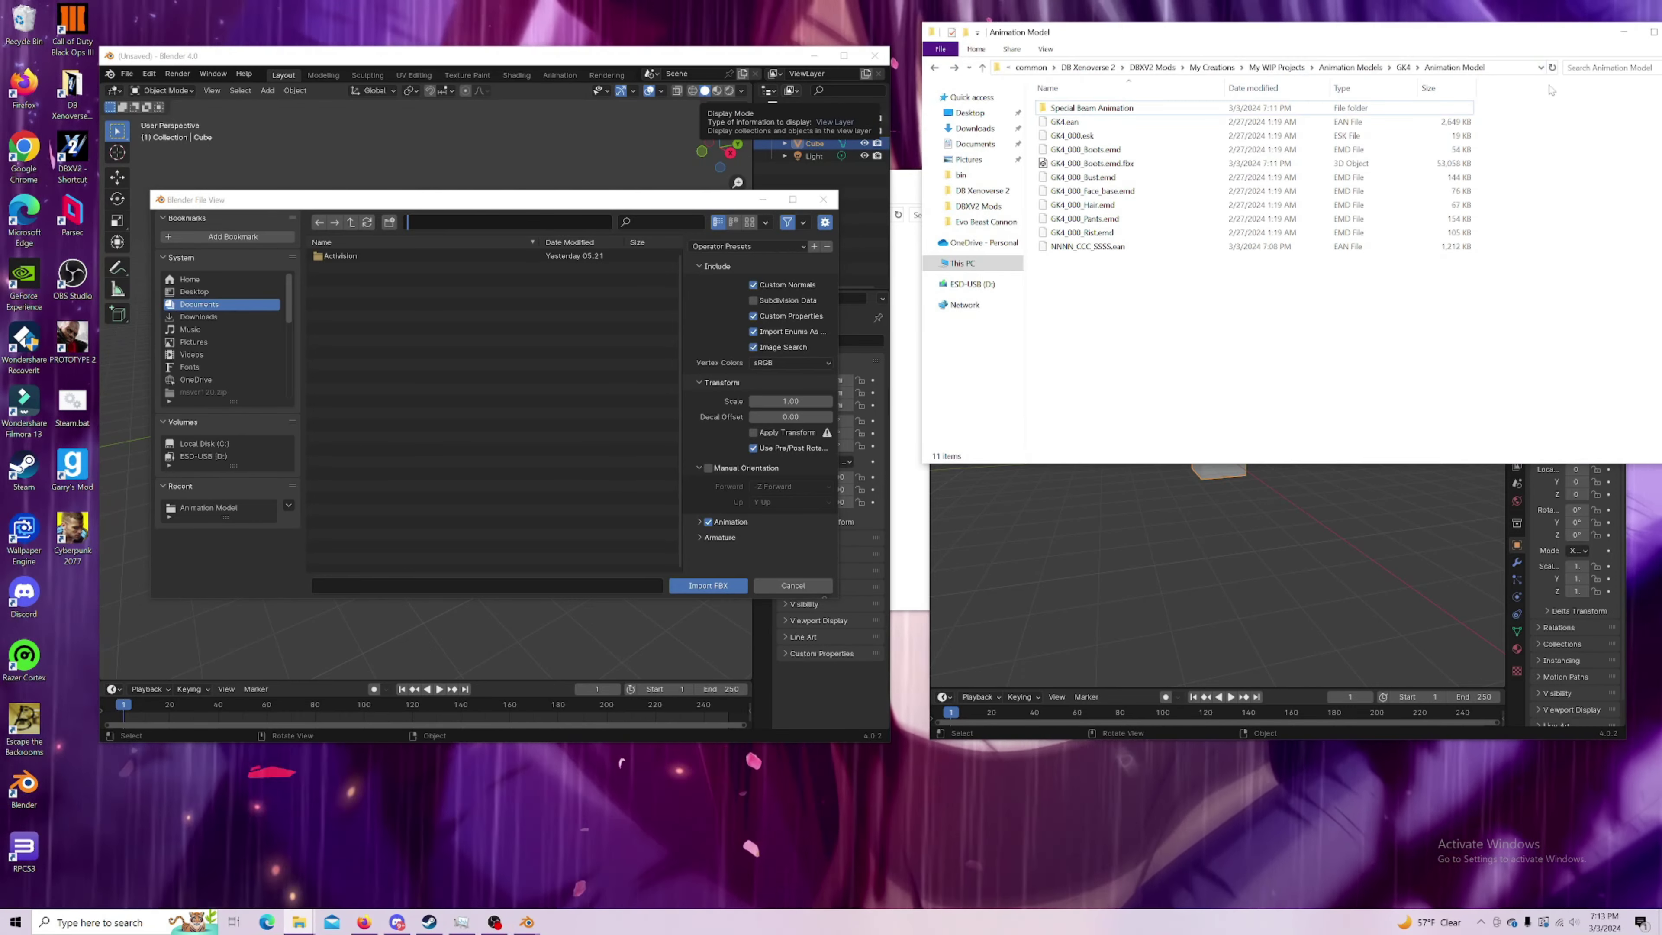
left_click(1503, 67)
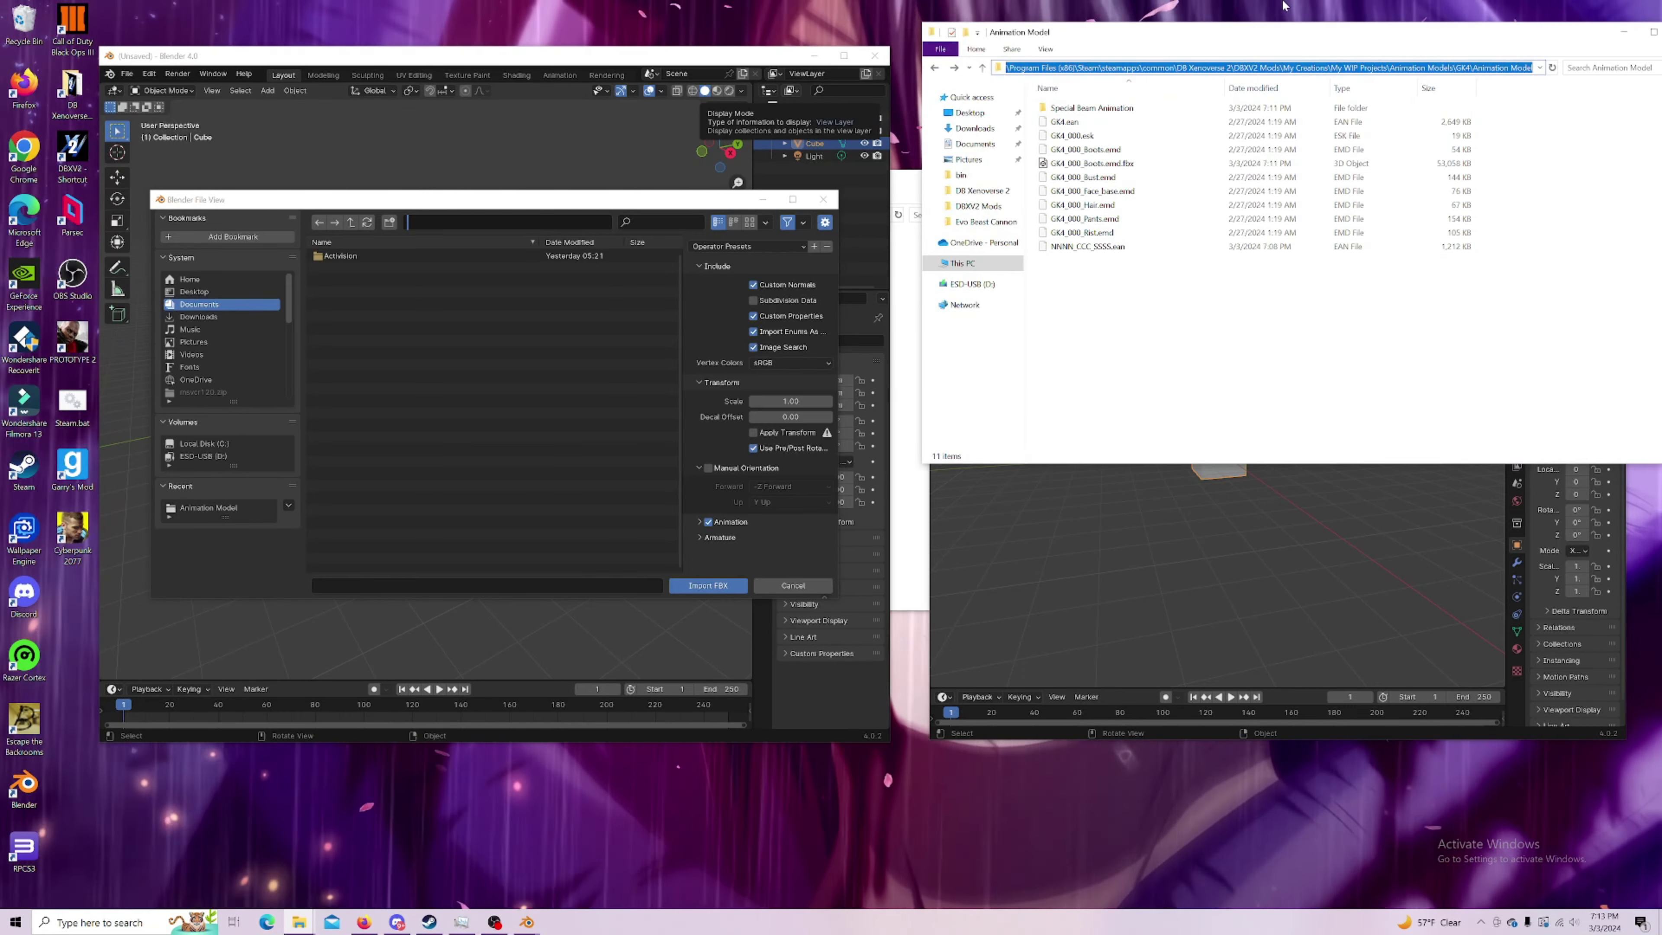
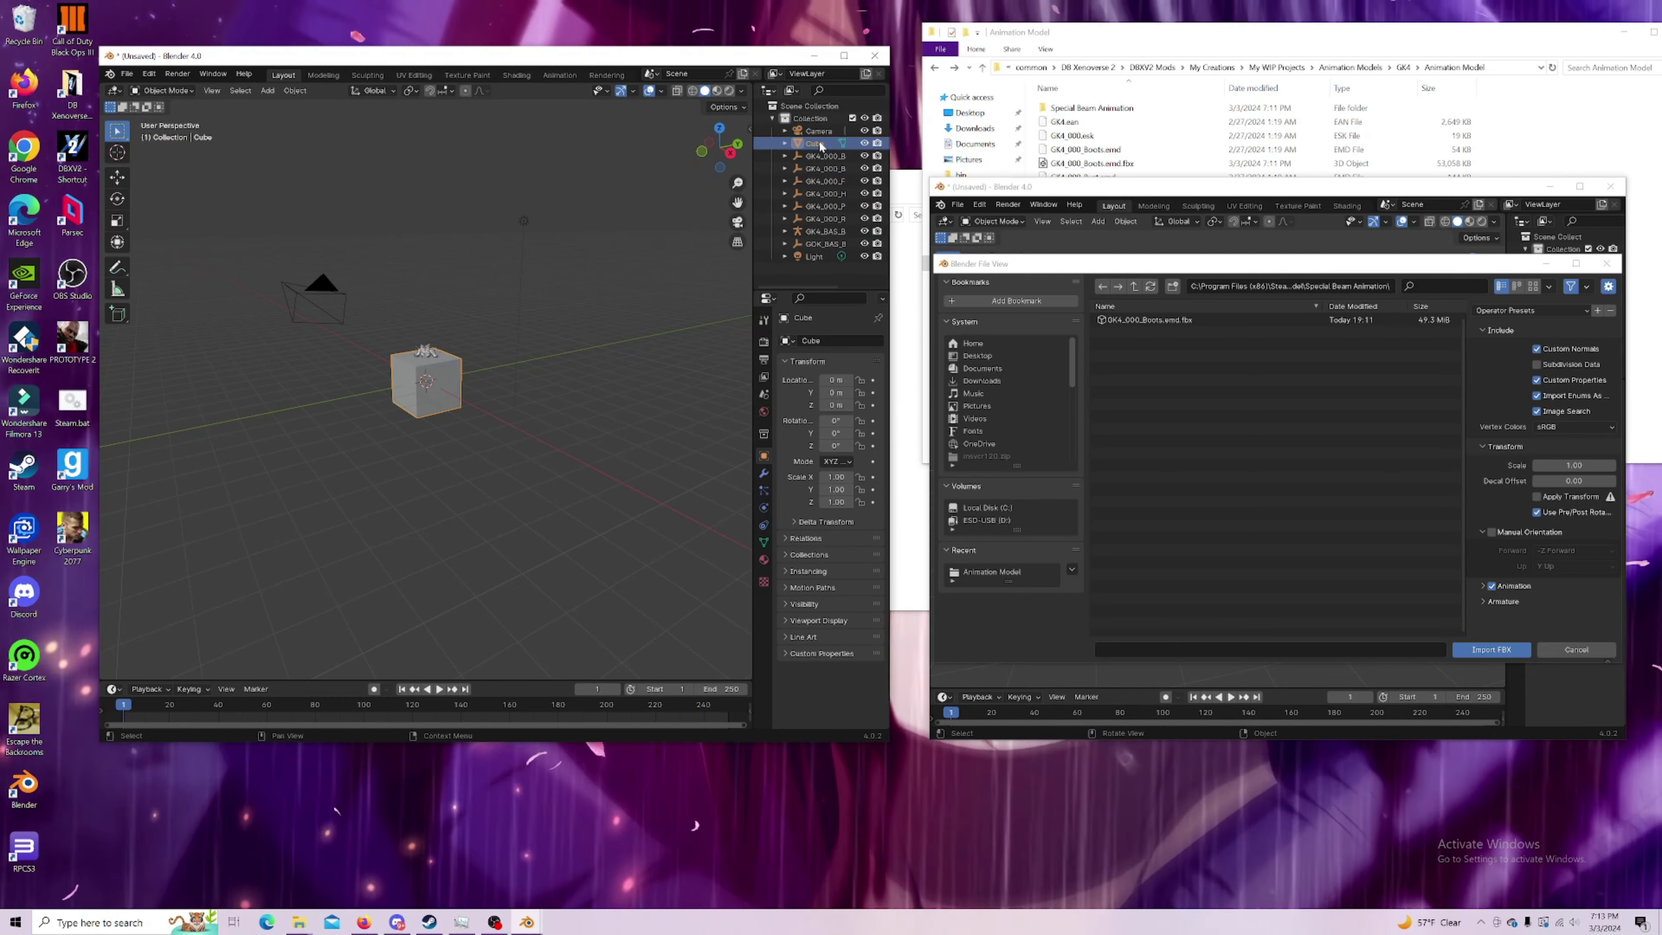
Step: Delete the default cube from the first Blender scene, leaving the imported GK4 model
key("Delete")
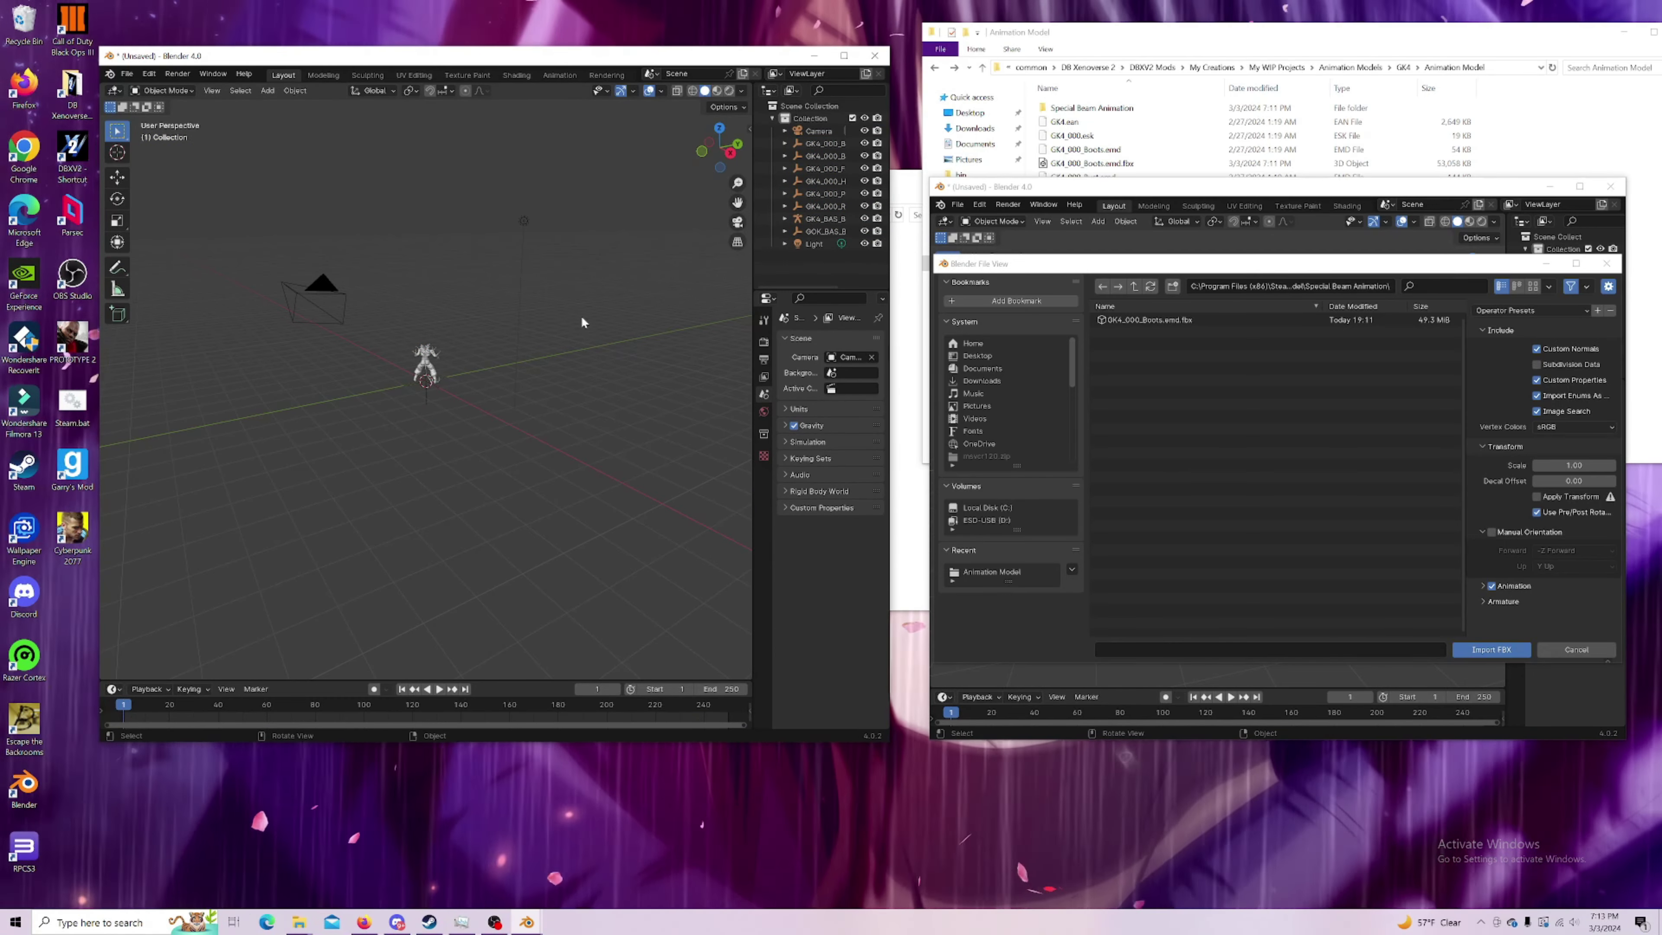
scroll(485, 362, "up", 3)
middle_click_drag(511, 338, 743, 337)
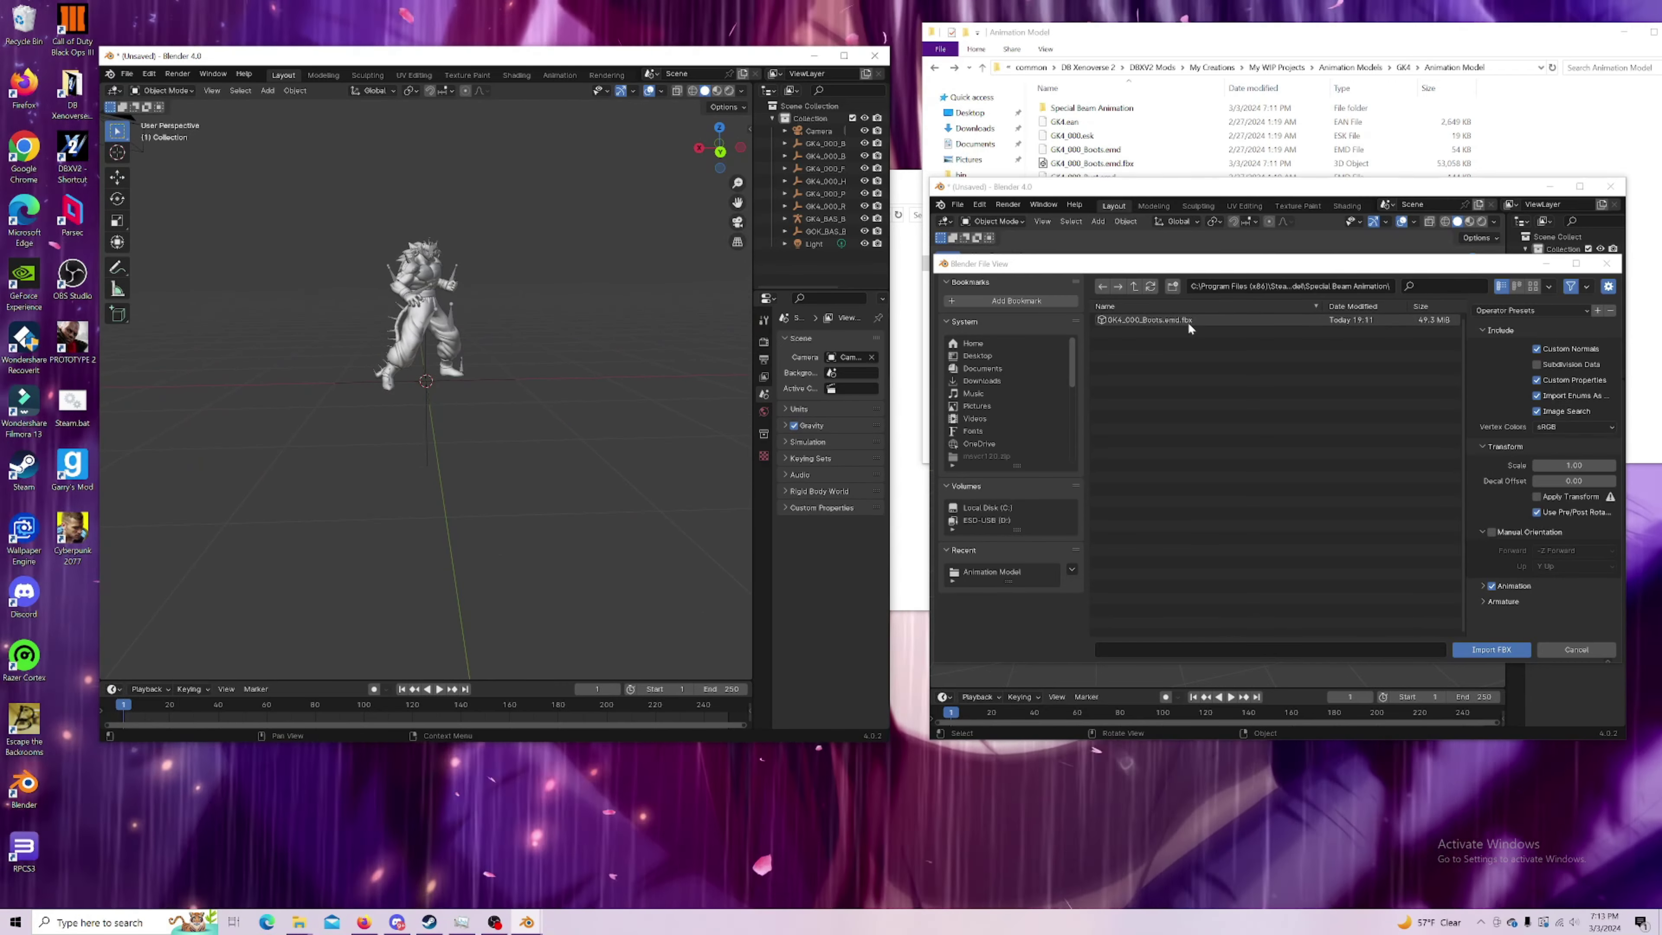
Step: Import GK4_000_Boots.emd.fbx from the Special Beam Animation folder into the second Blender scene
left_click(1189, 322)
left_click(1507, 651)
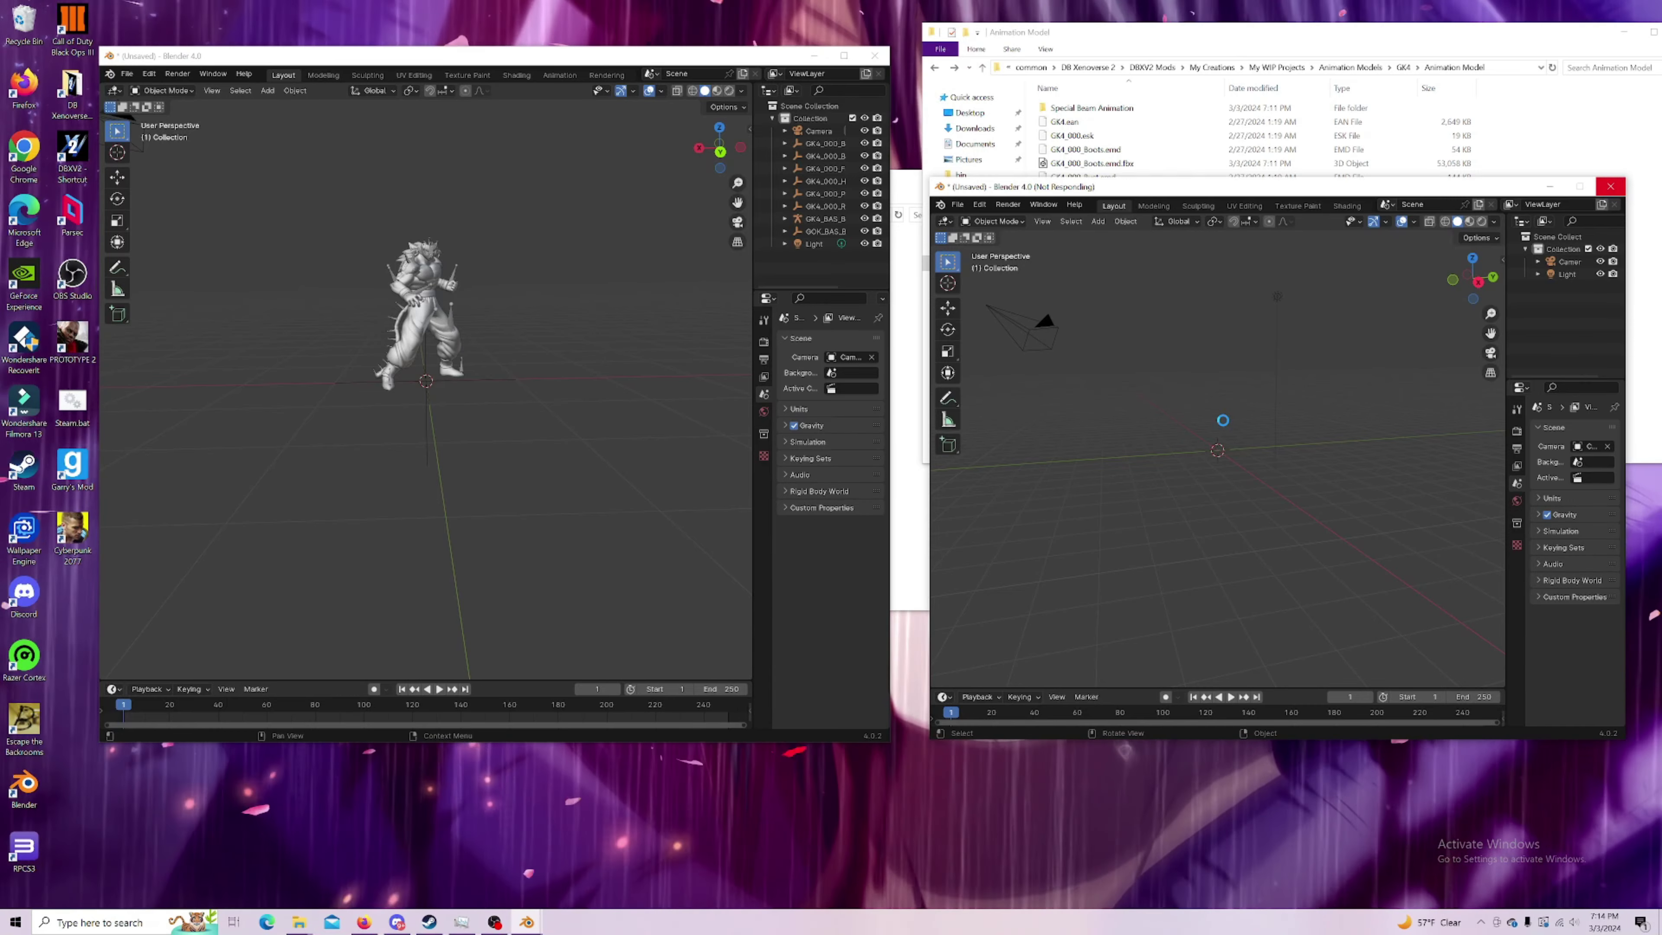
middle_click_drag(1226, 425, 1137, 419, "ctrl")
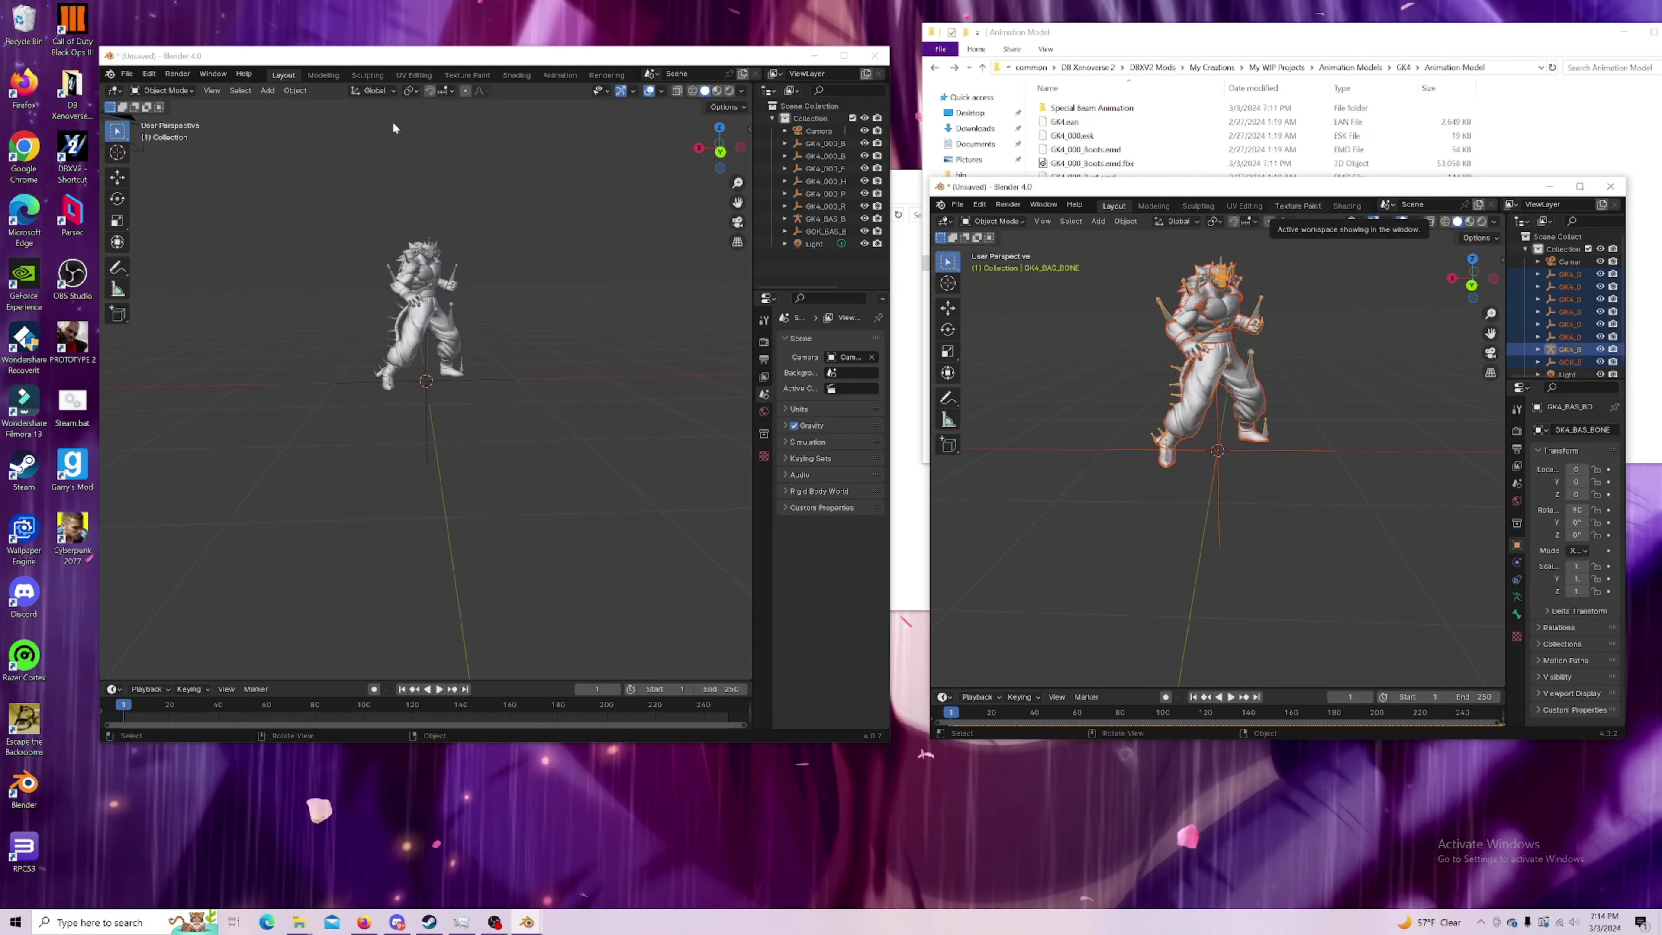
Step: Select all objects in the first Blender scene and enlarge its timeline area to expose the animation keyframes
left_click_drag(311, 50, 342, 33)
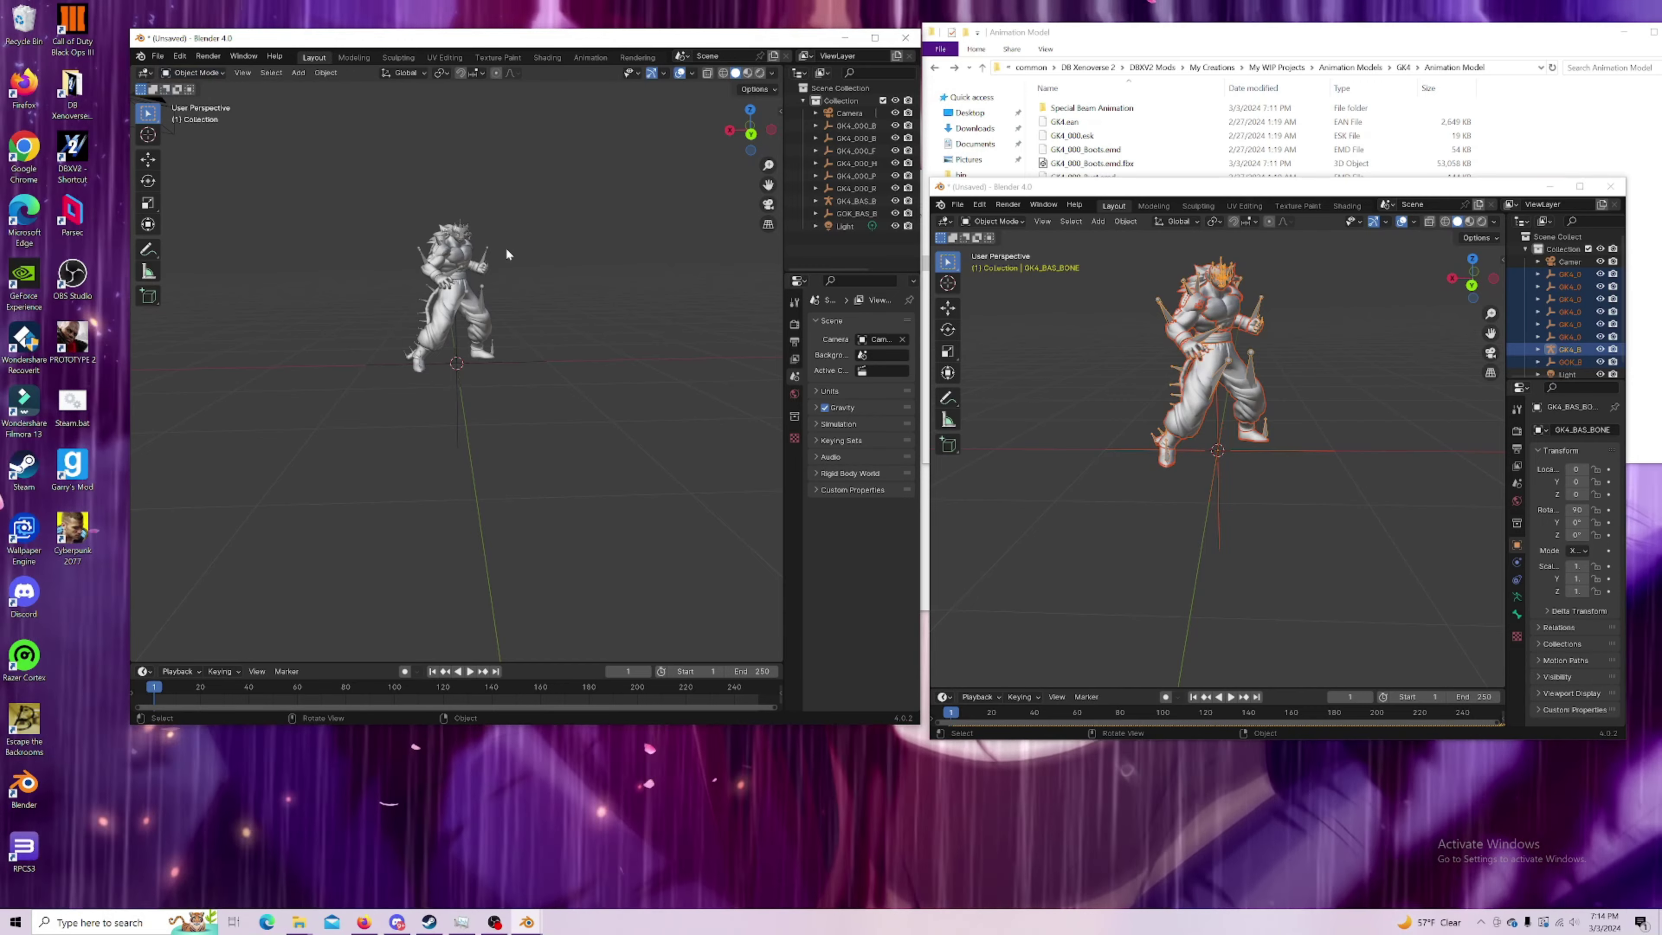
key("a")
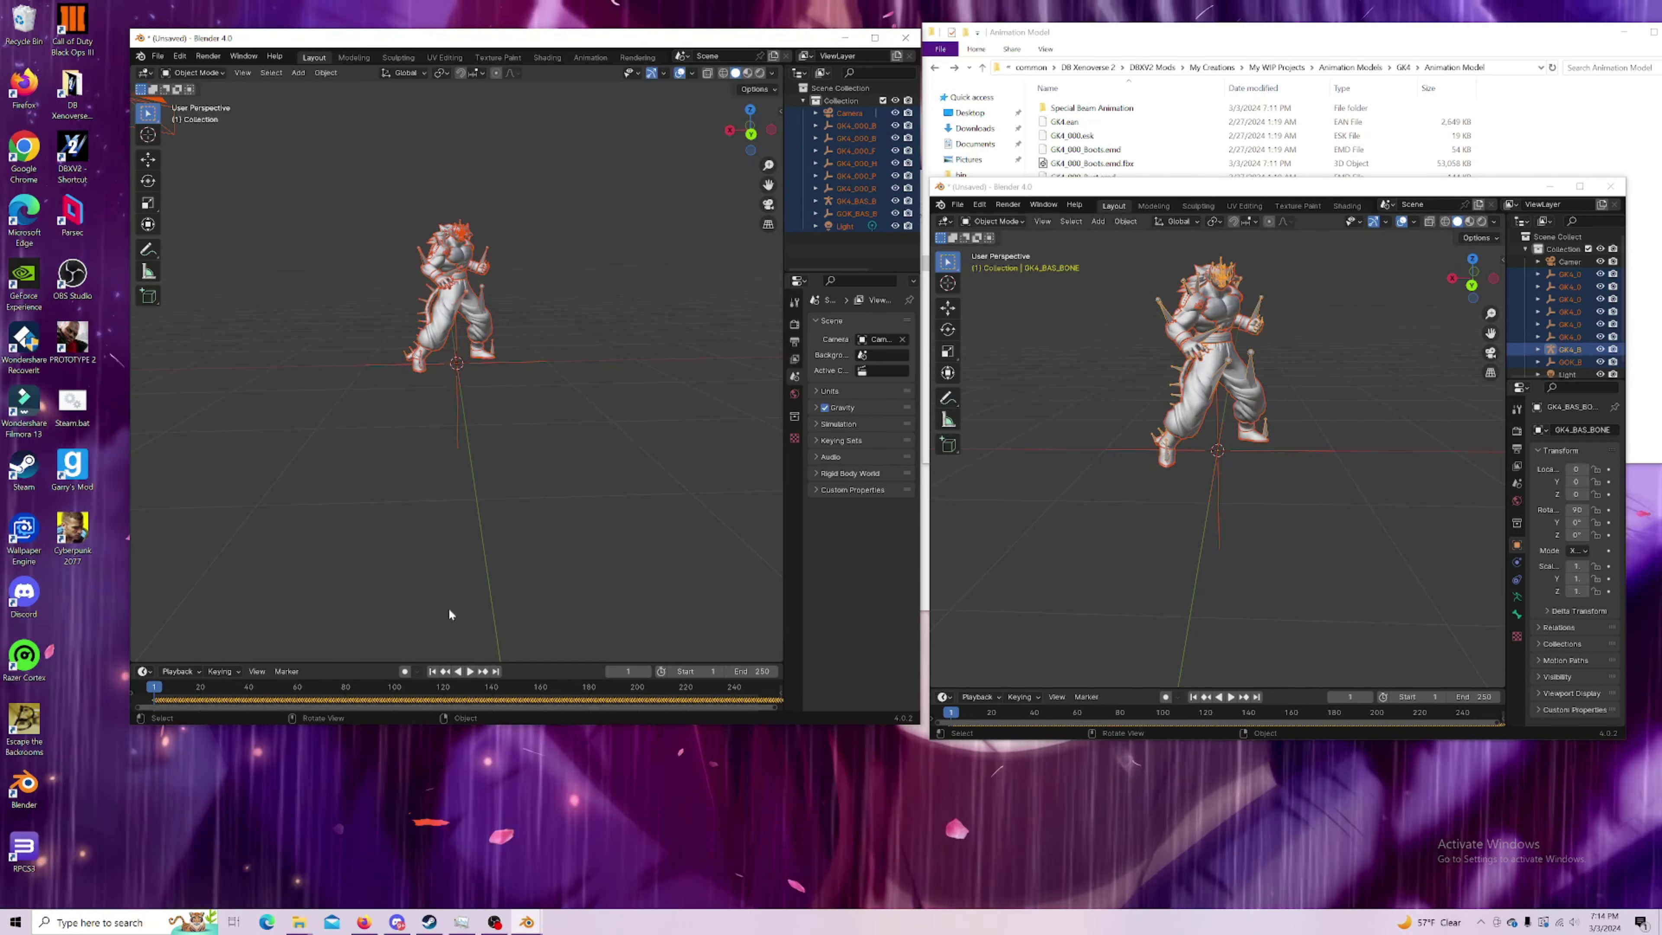
left_click_drag(431, 662, 398, 531)
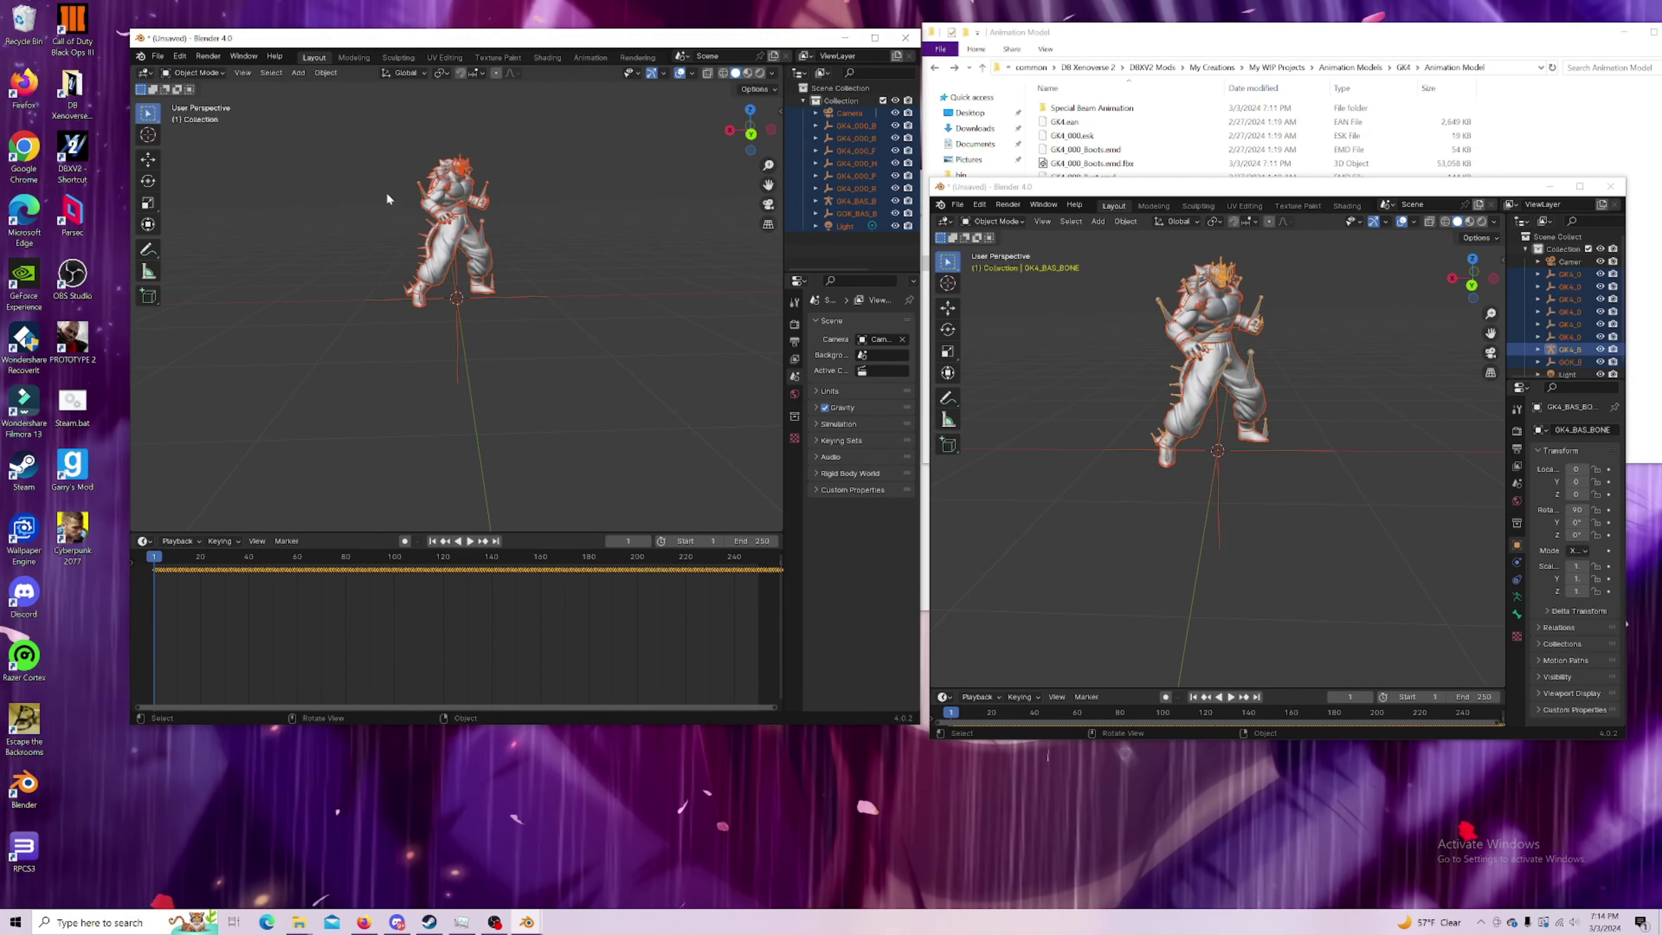
Step: Put the GK4_BAS_BONE armature into Pose Mode in the first Blender window and switch to the Animation workspace
scroll(526, 201, "up", 2)
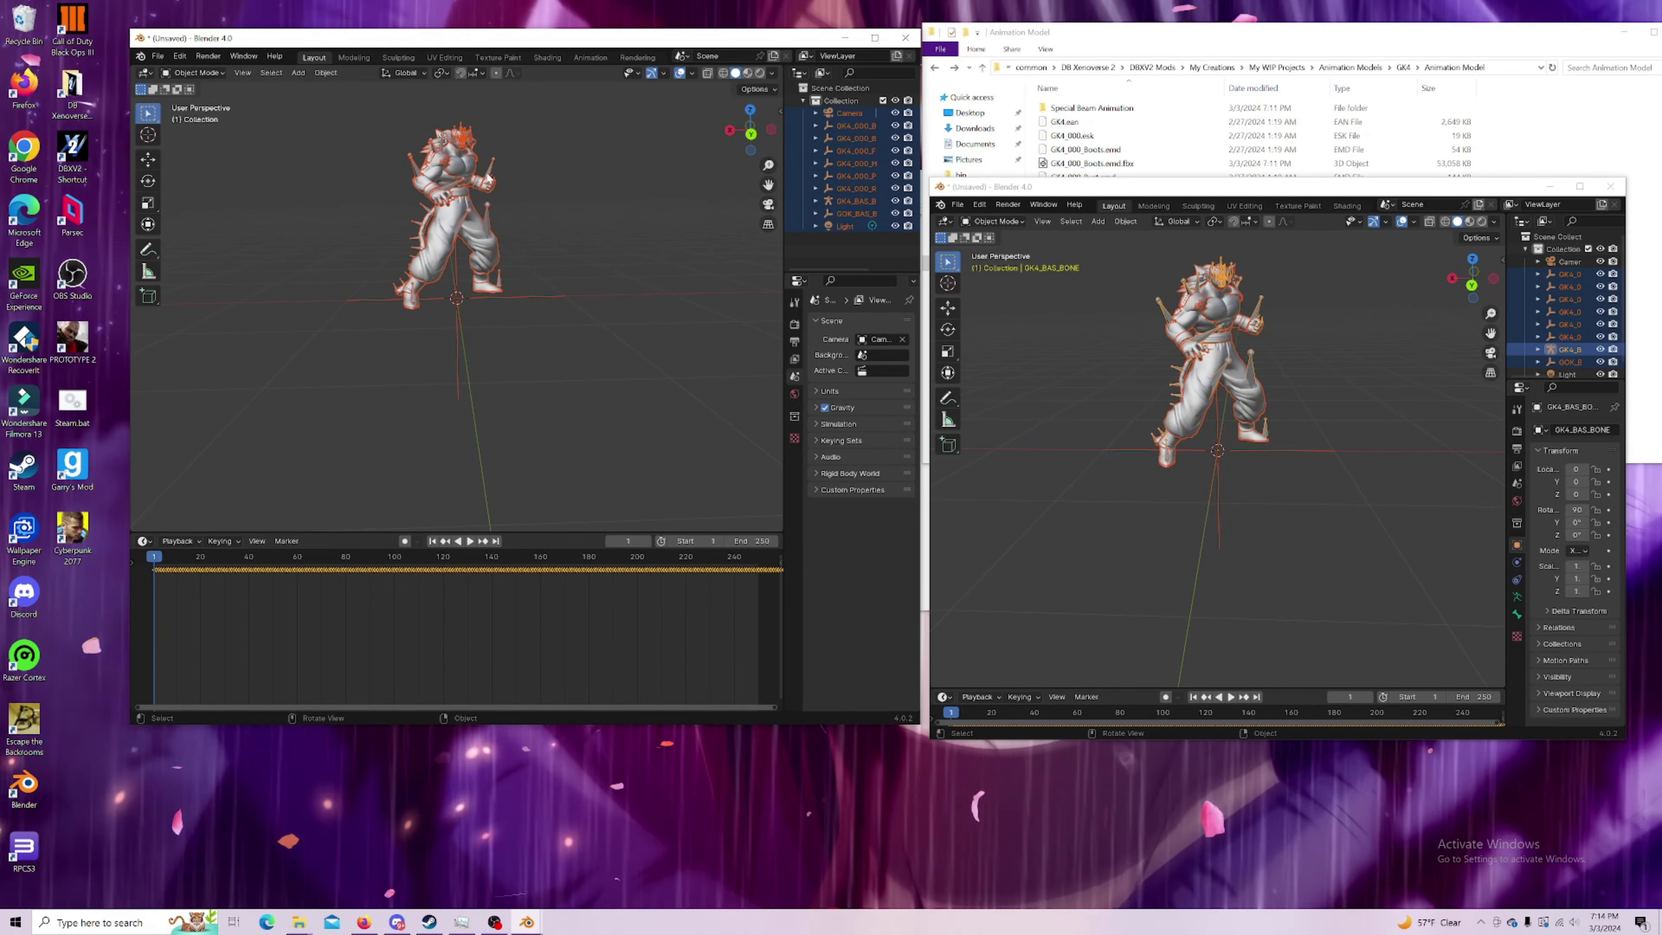
left_click(491, 174)
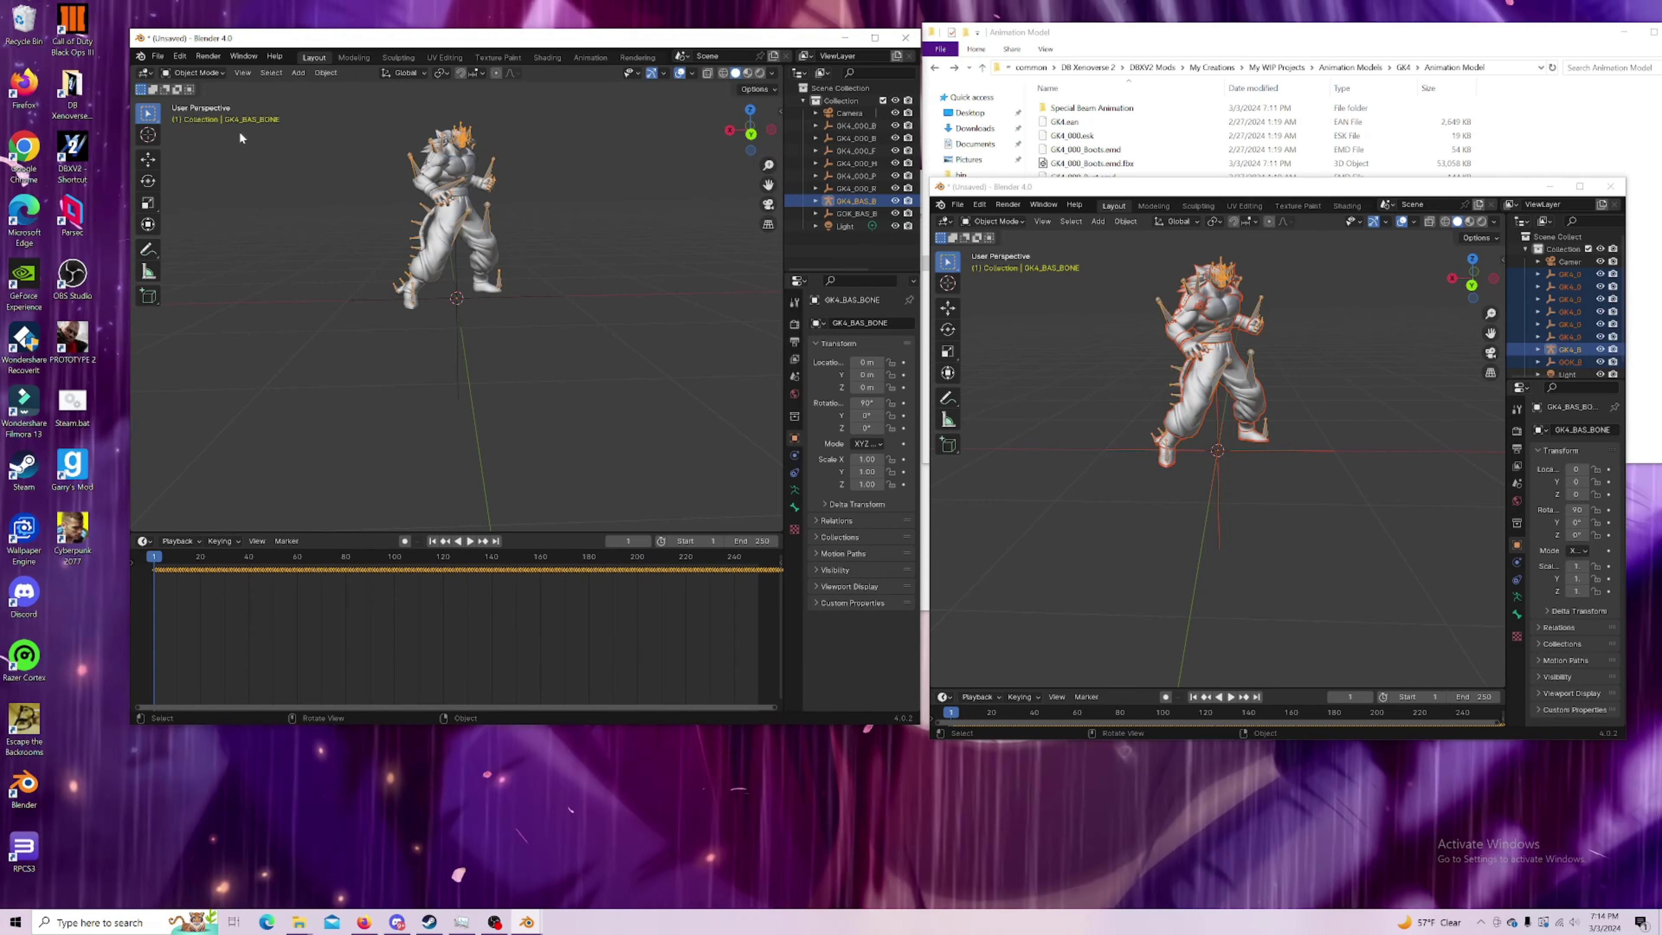
left_click(211, 75)
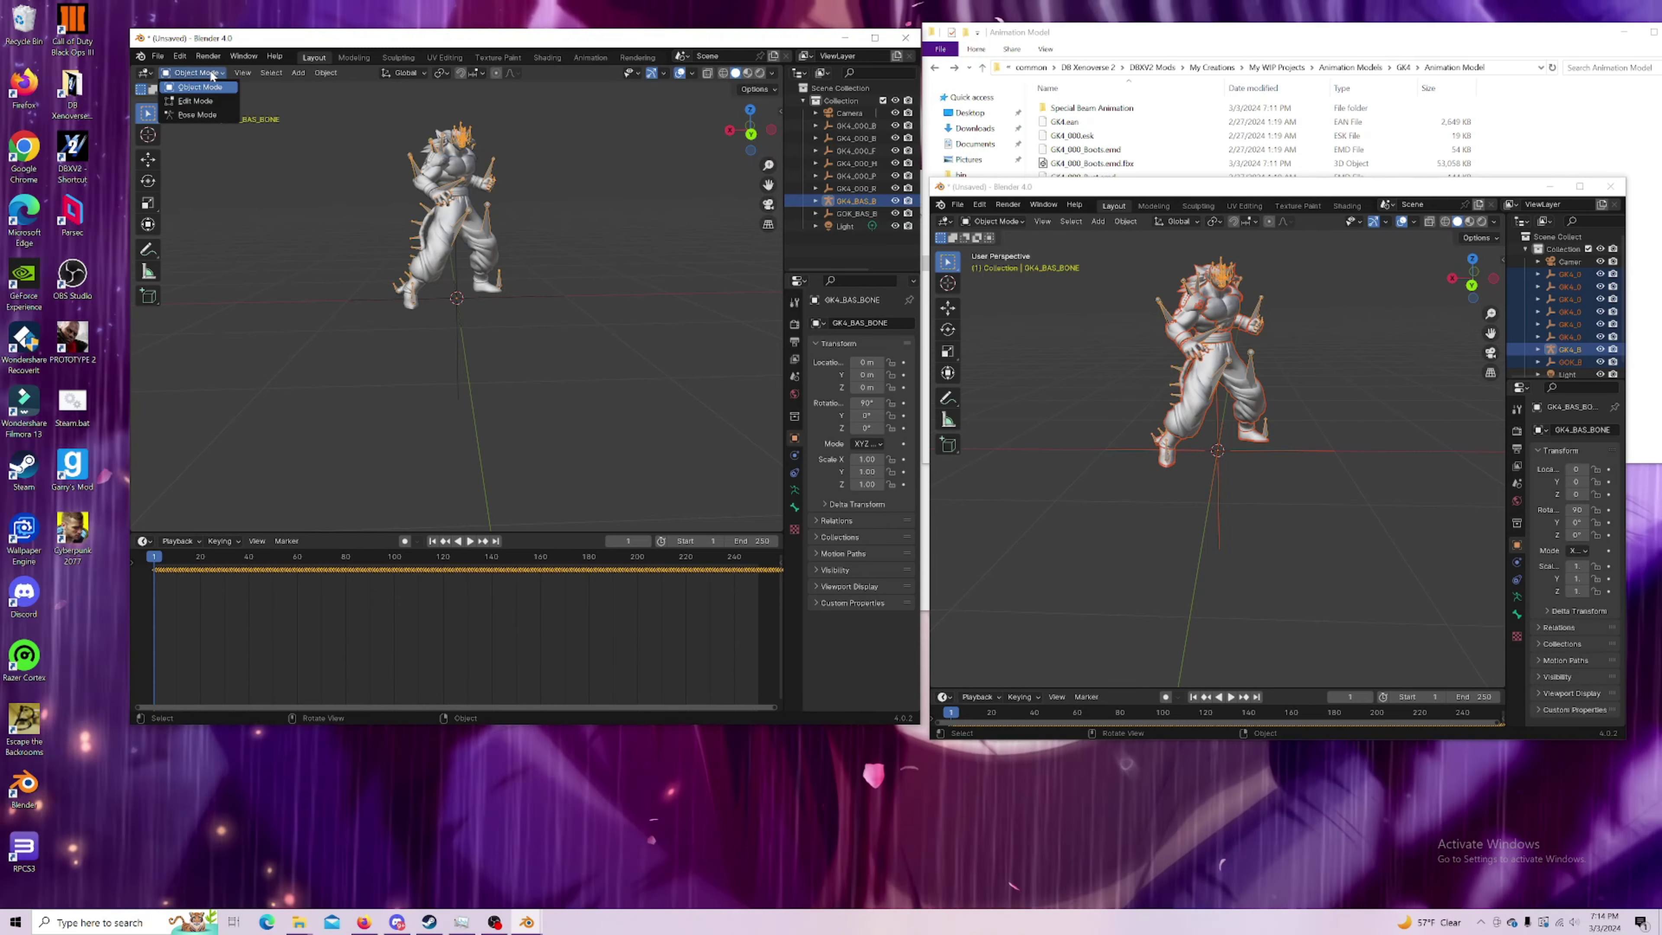
left_click(212, 114)
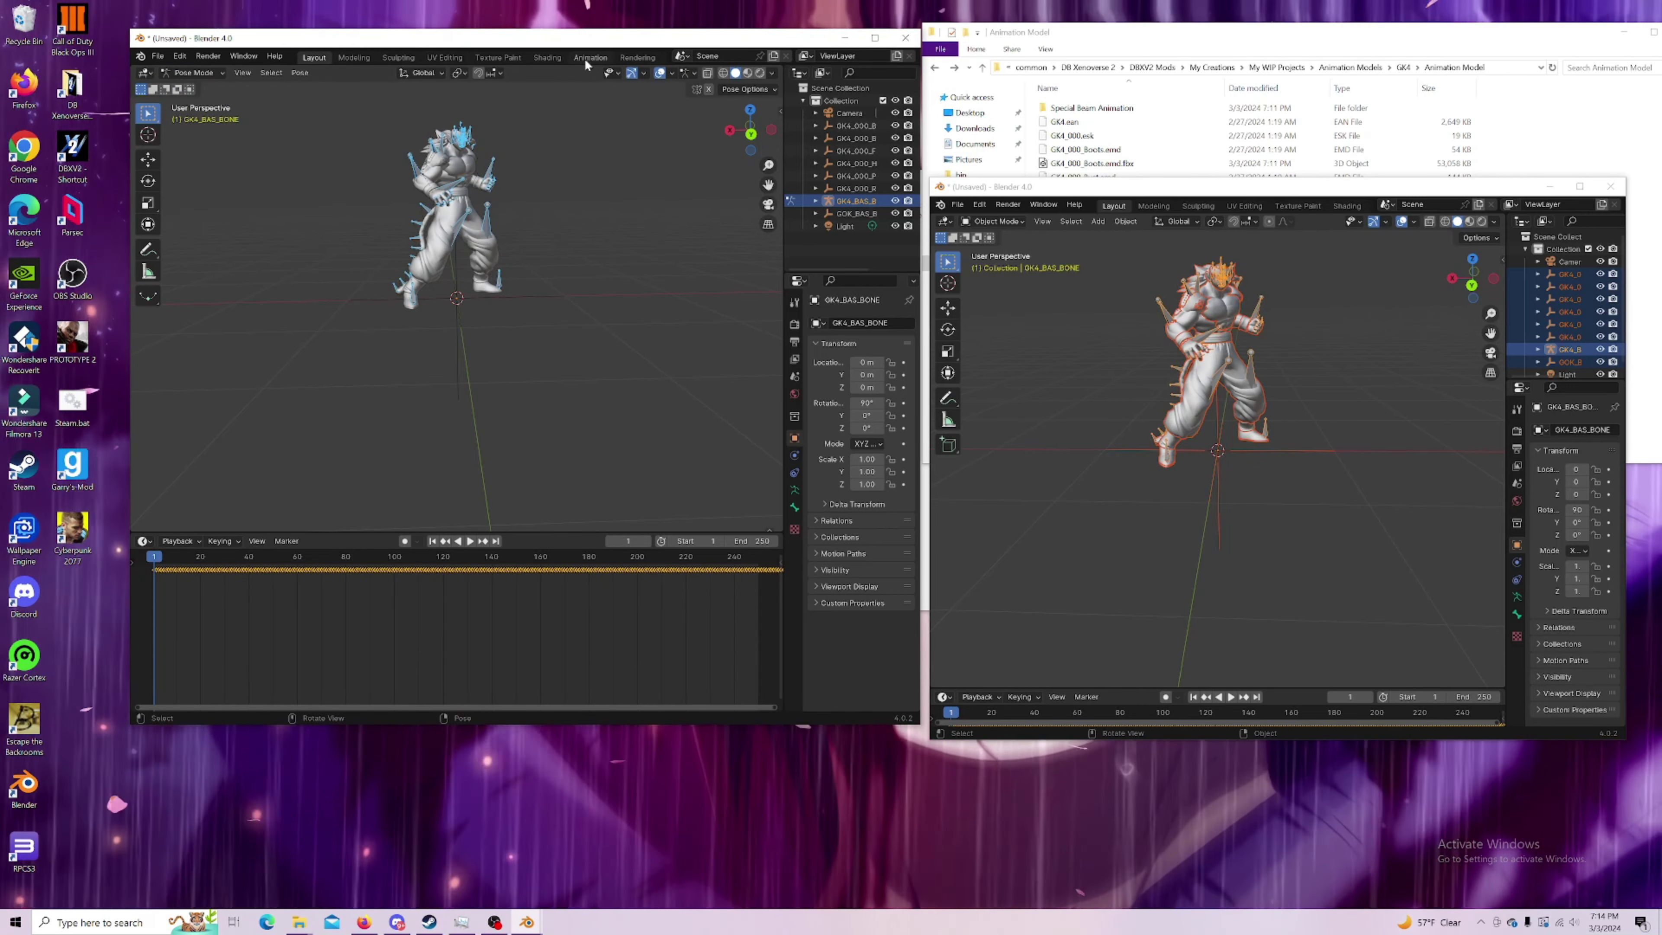
left_click(588, 58)
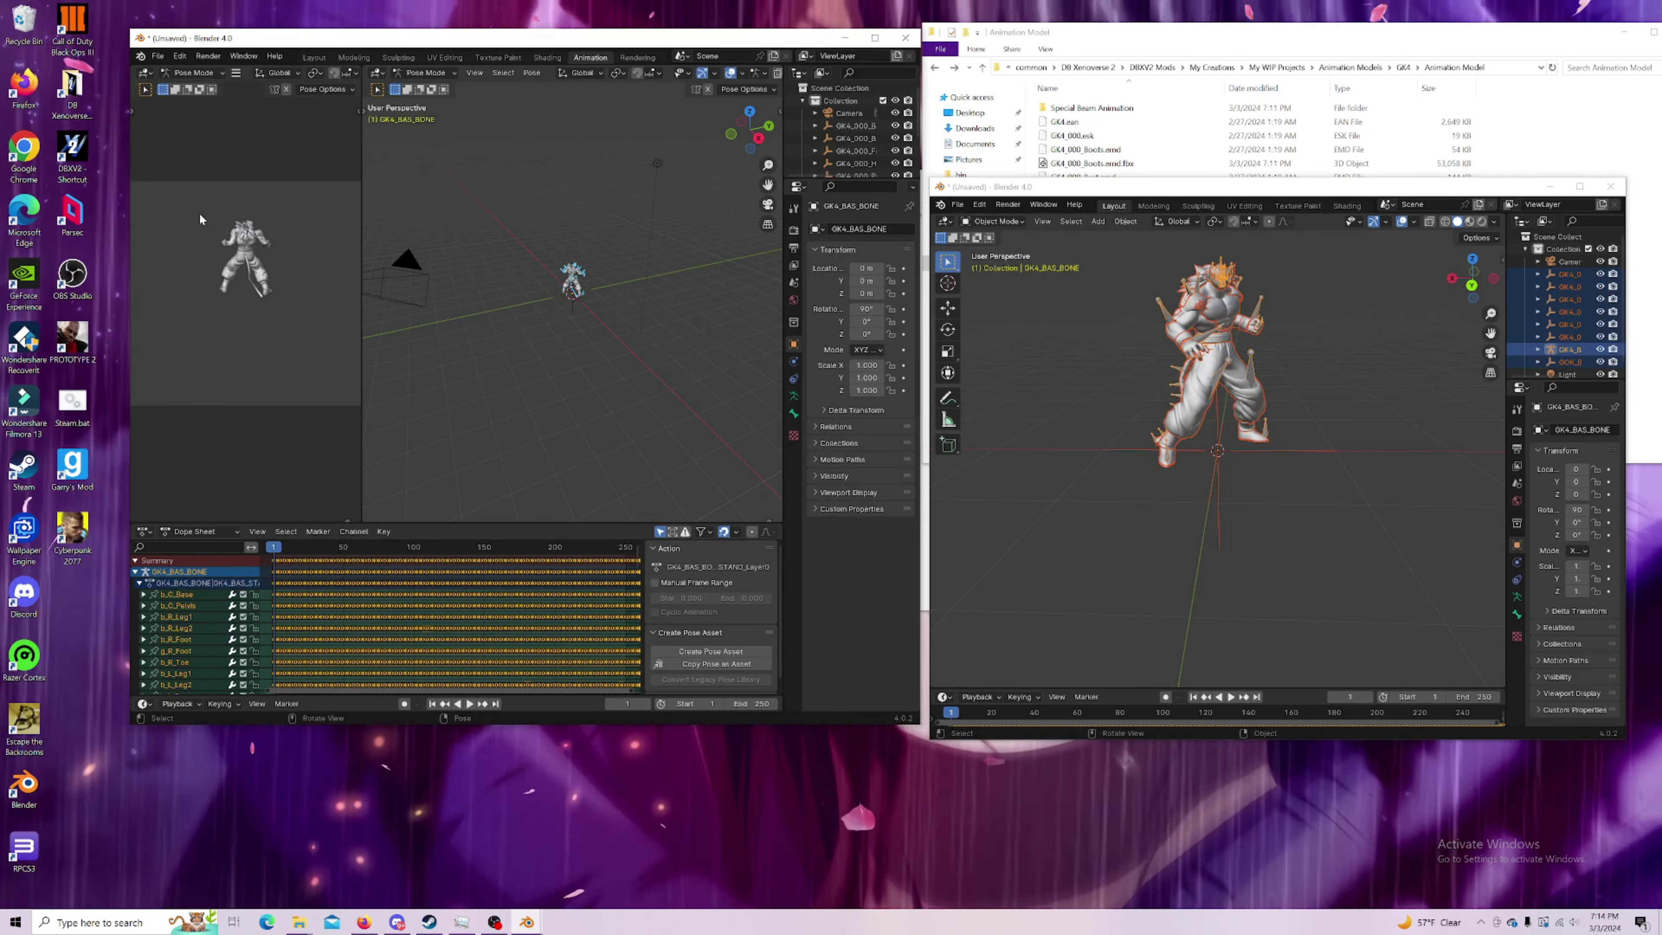
Step: Examine the GK4 model and its bones from the front and up close in the Animation workspace
middle_click_drag(276, 250, 247, 245)
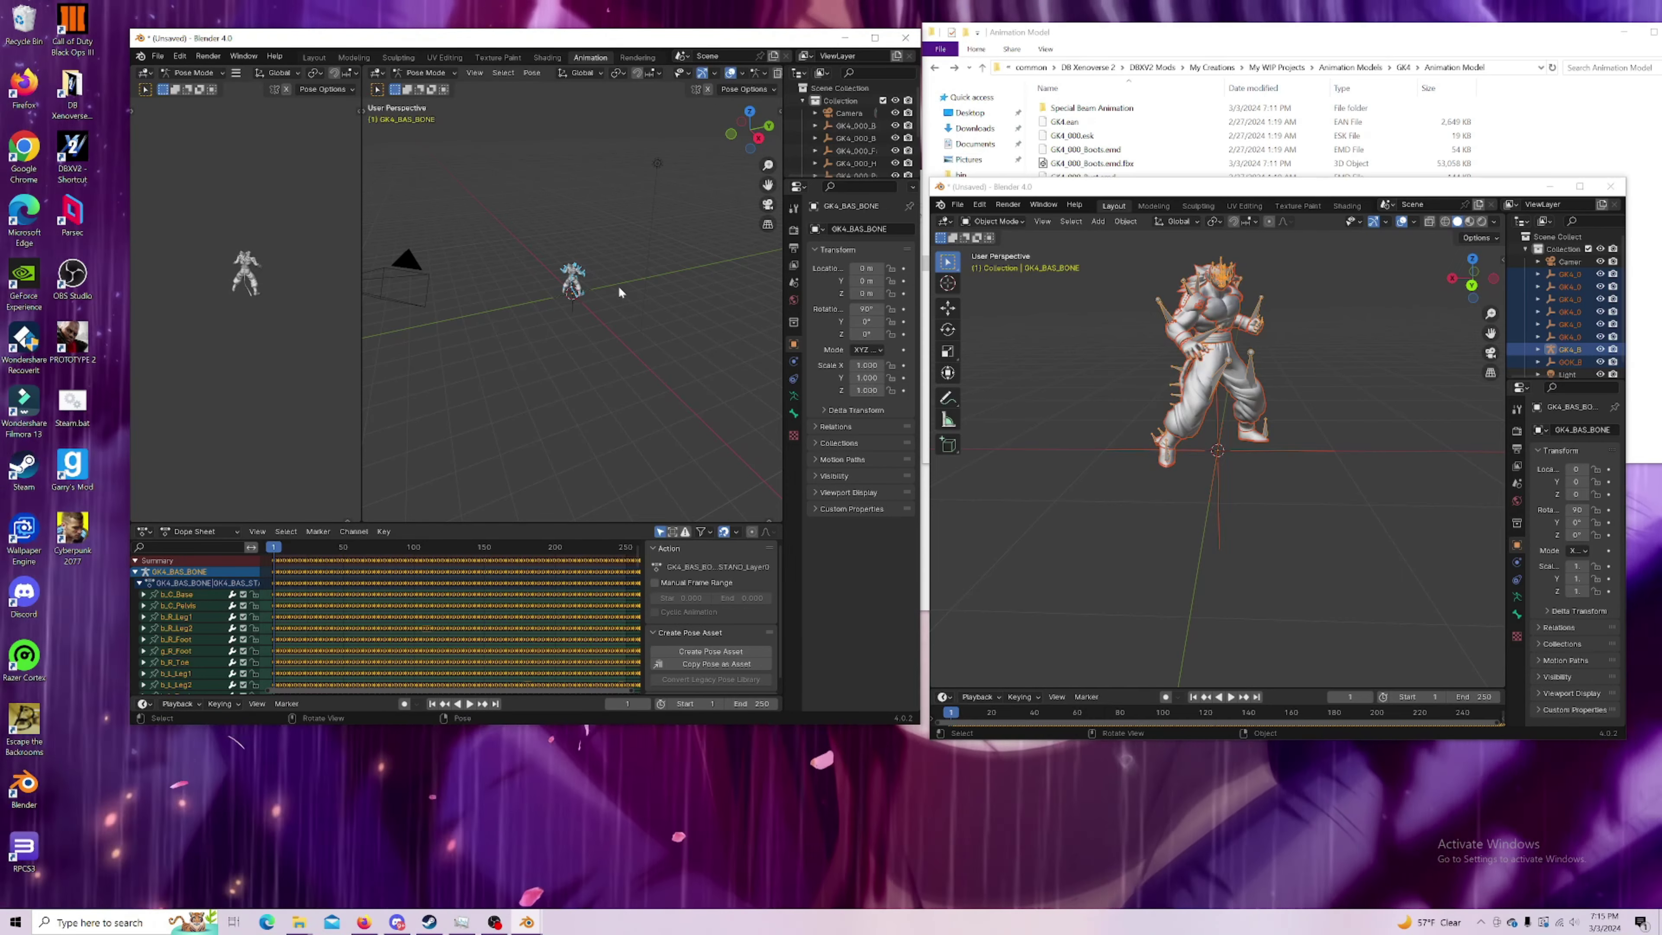
middle_click_drag(619, 286, 424, 222)
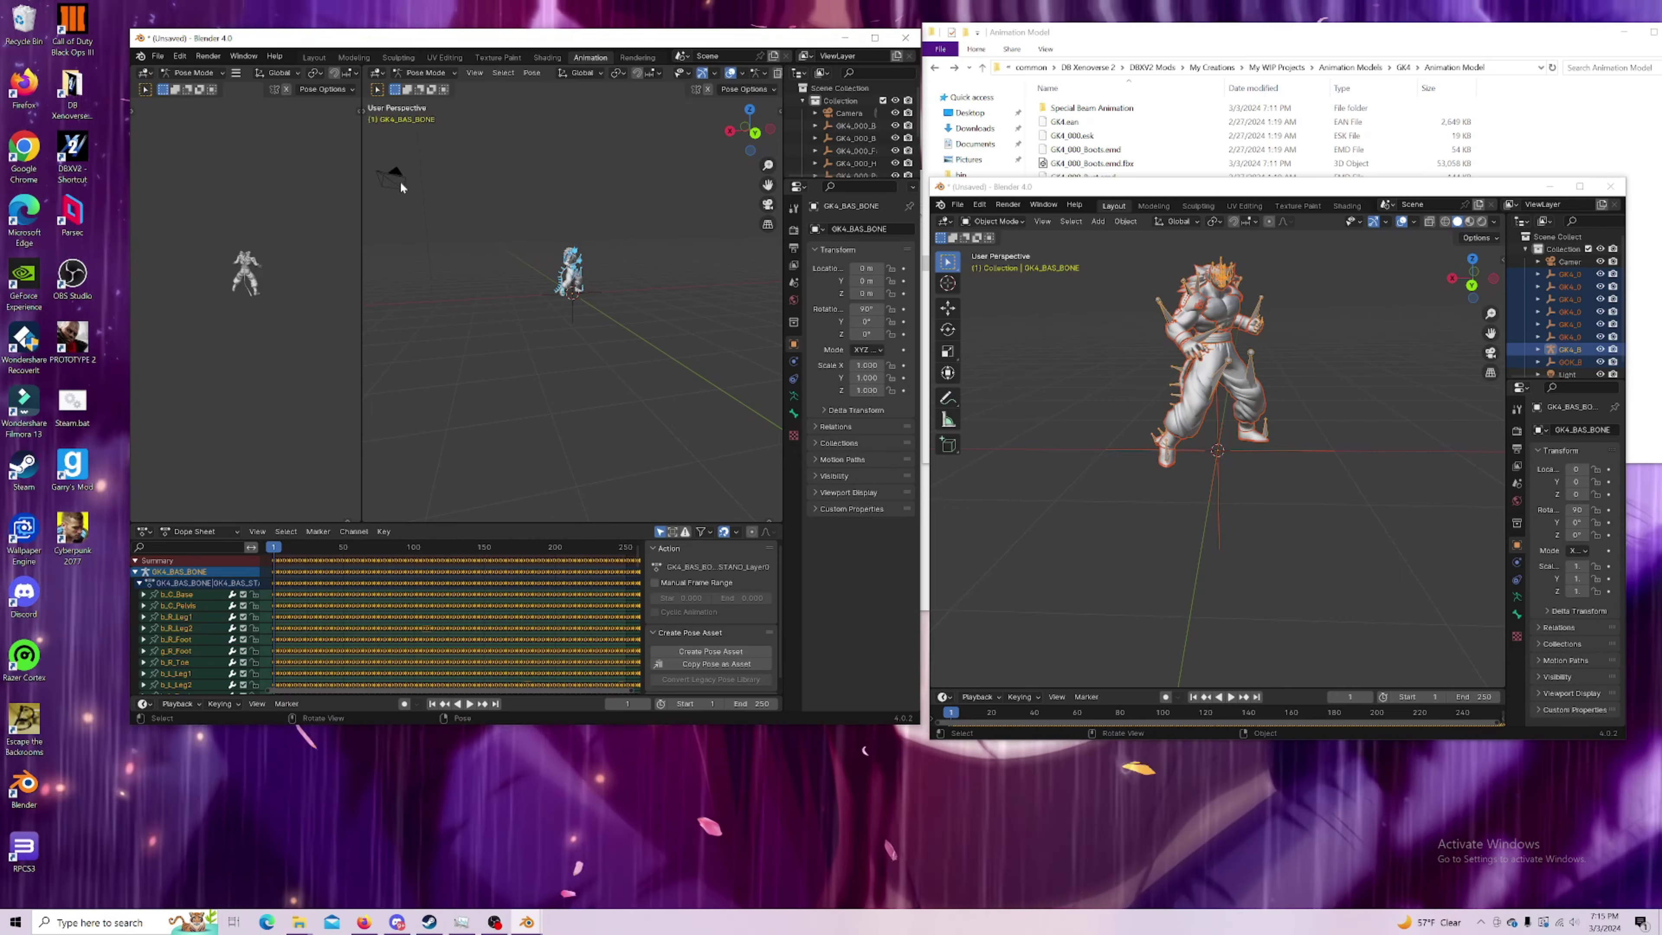
middle_click_drag(613, 253, 583, 283)
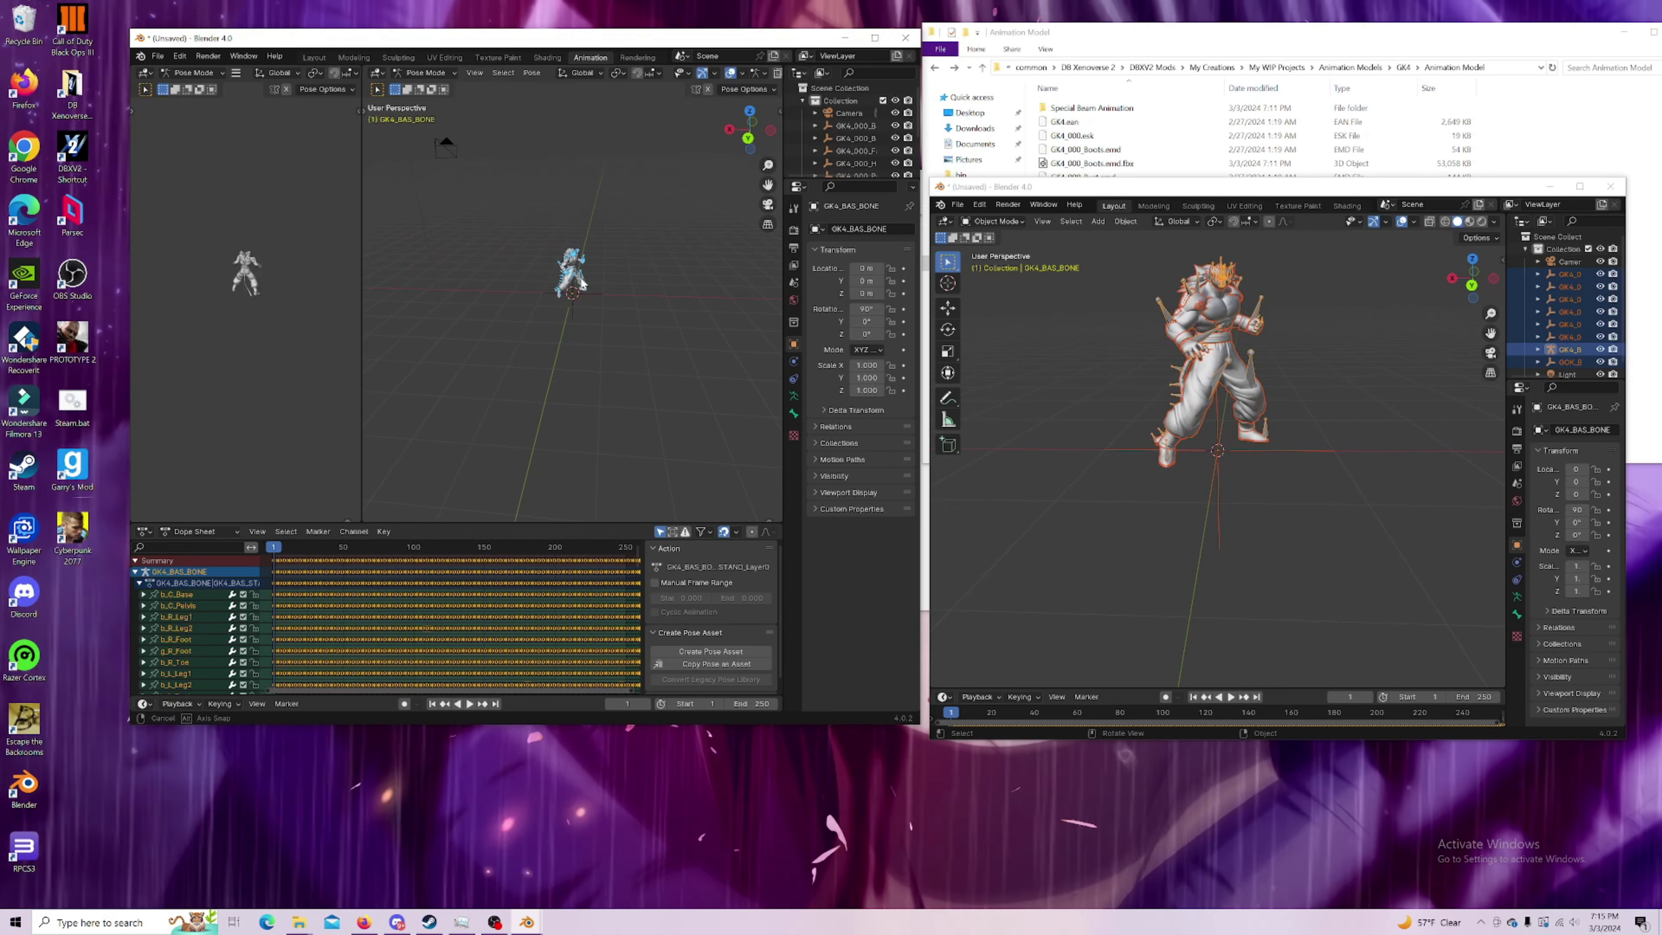
scroll(584, 273, "up", 7)
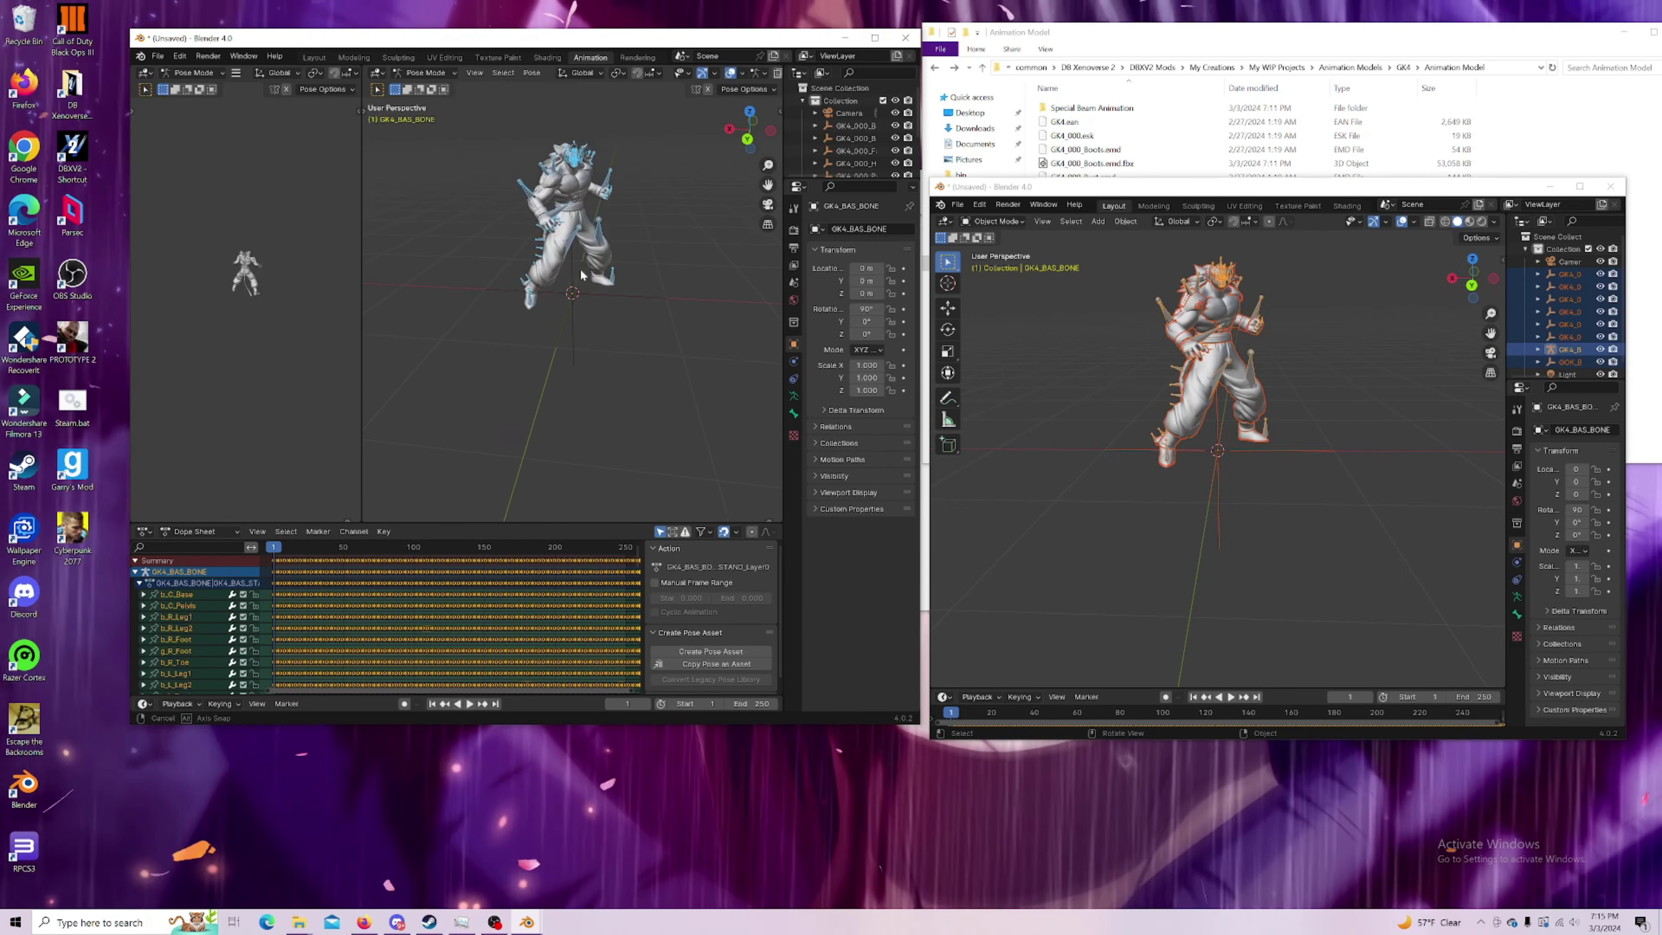
scroll(587, 268, "up", 3)
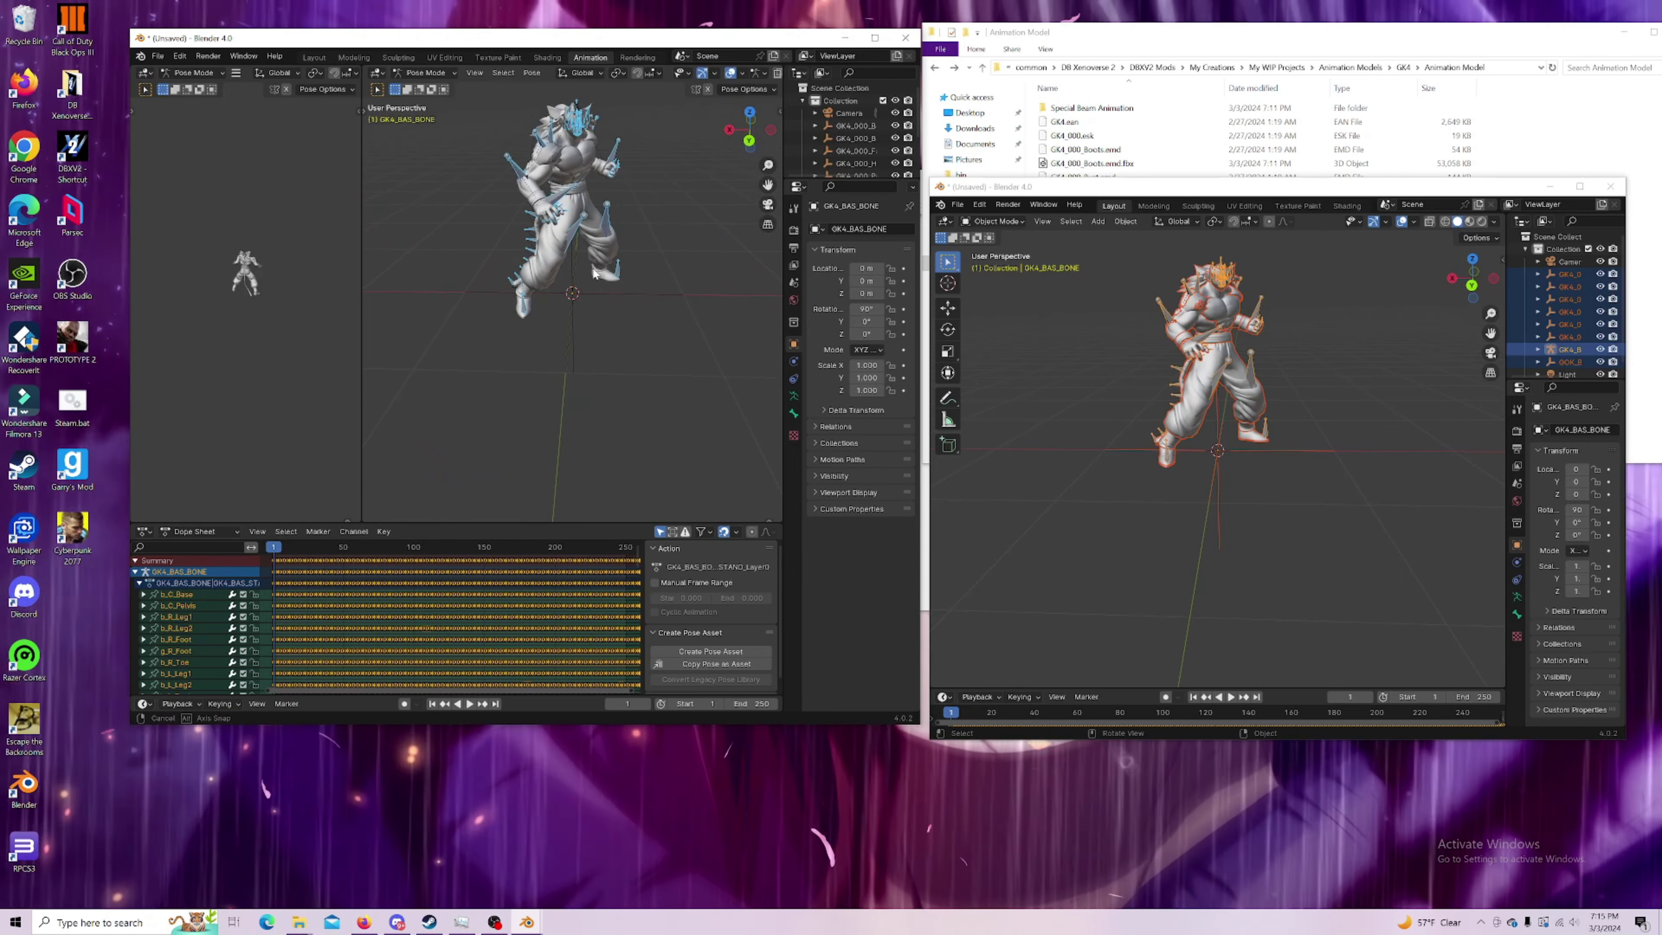
mouse_move(586, 268)
middle_mouse_down()
mouse_move(601, 259)
mouse_move(609, 290)
mouse_move(617, 262)
middle_mouse_up()
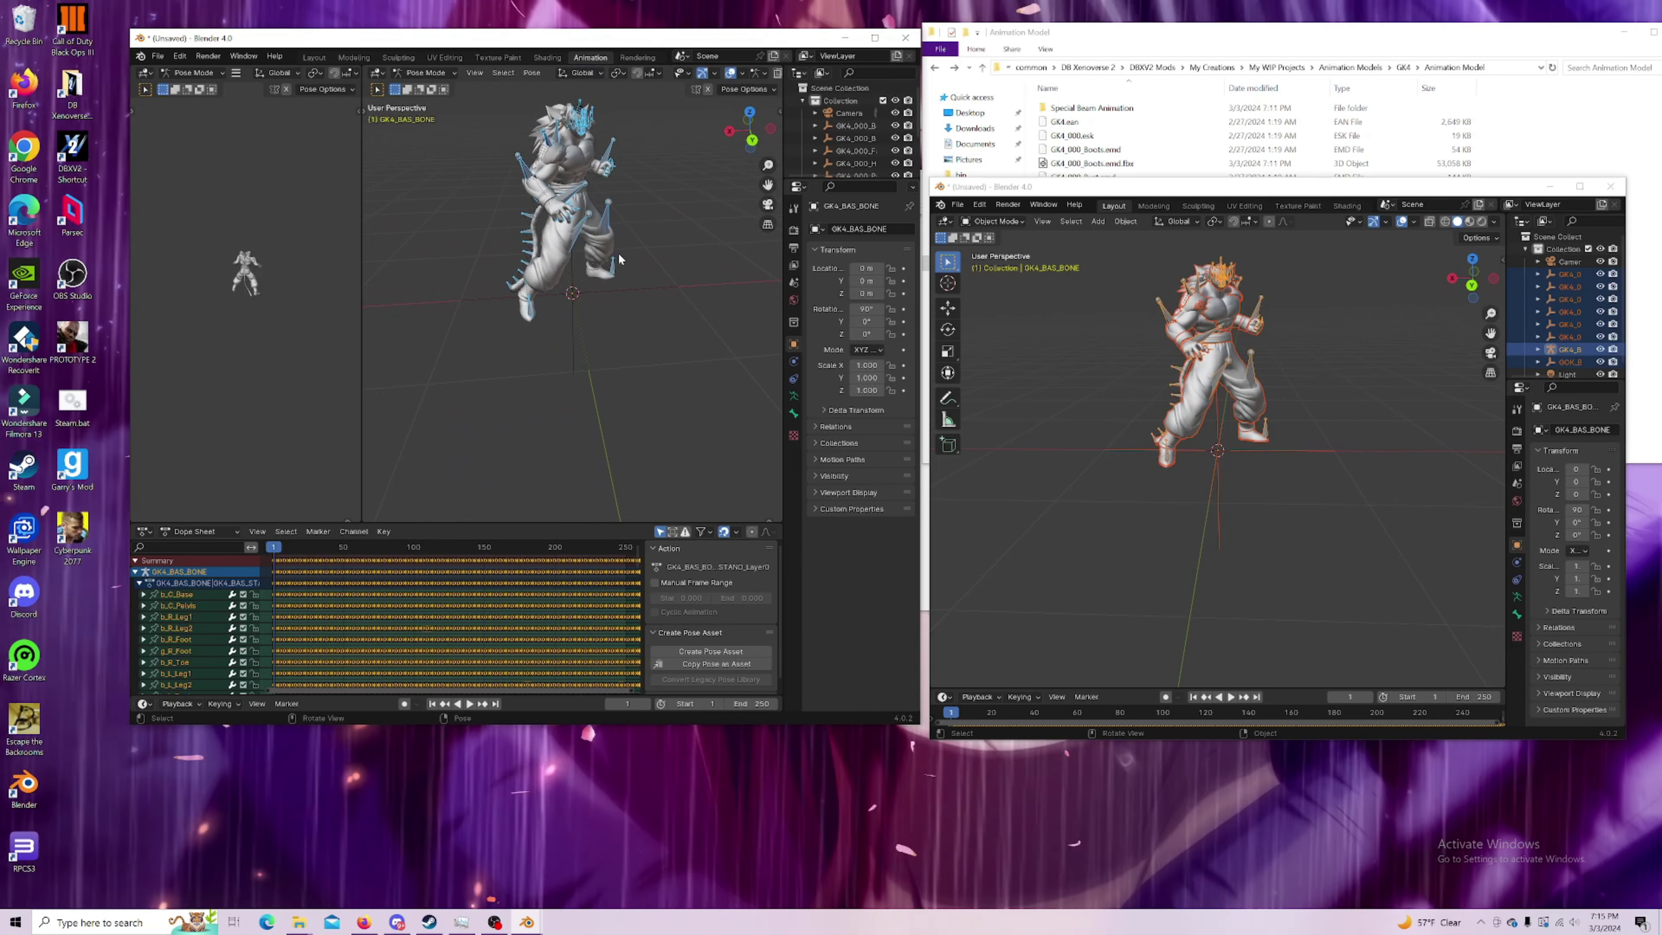
scroll(619, 265, "down", 3)
mouse_move(766, 184)
left_mouse_down()
mouse_move(739, 220)
mouse_move(758, 185)
left_mouse_up()
scroll(644, 206, "up", 5)
scroll(722, 194, "down", 6)
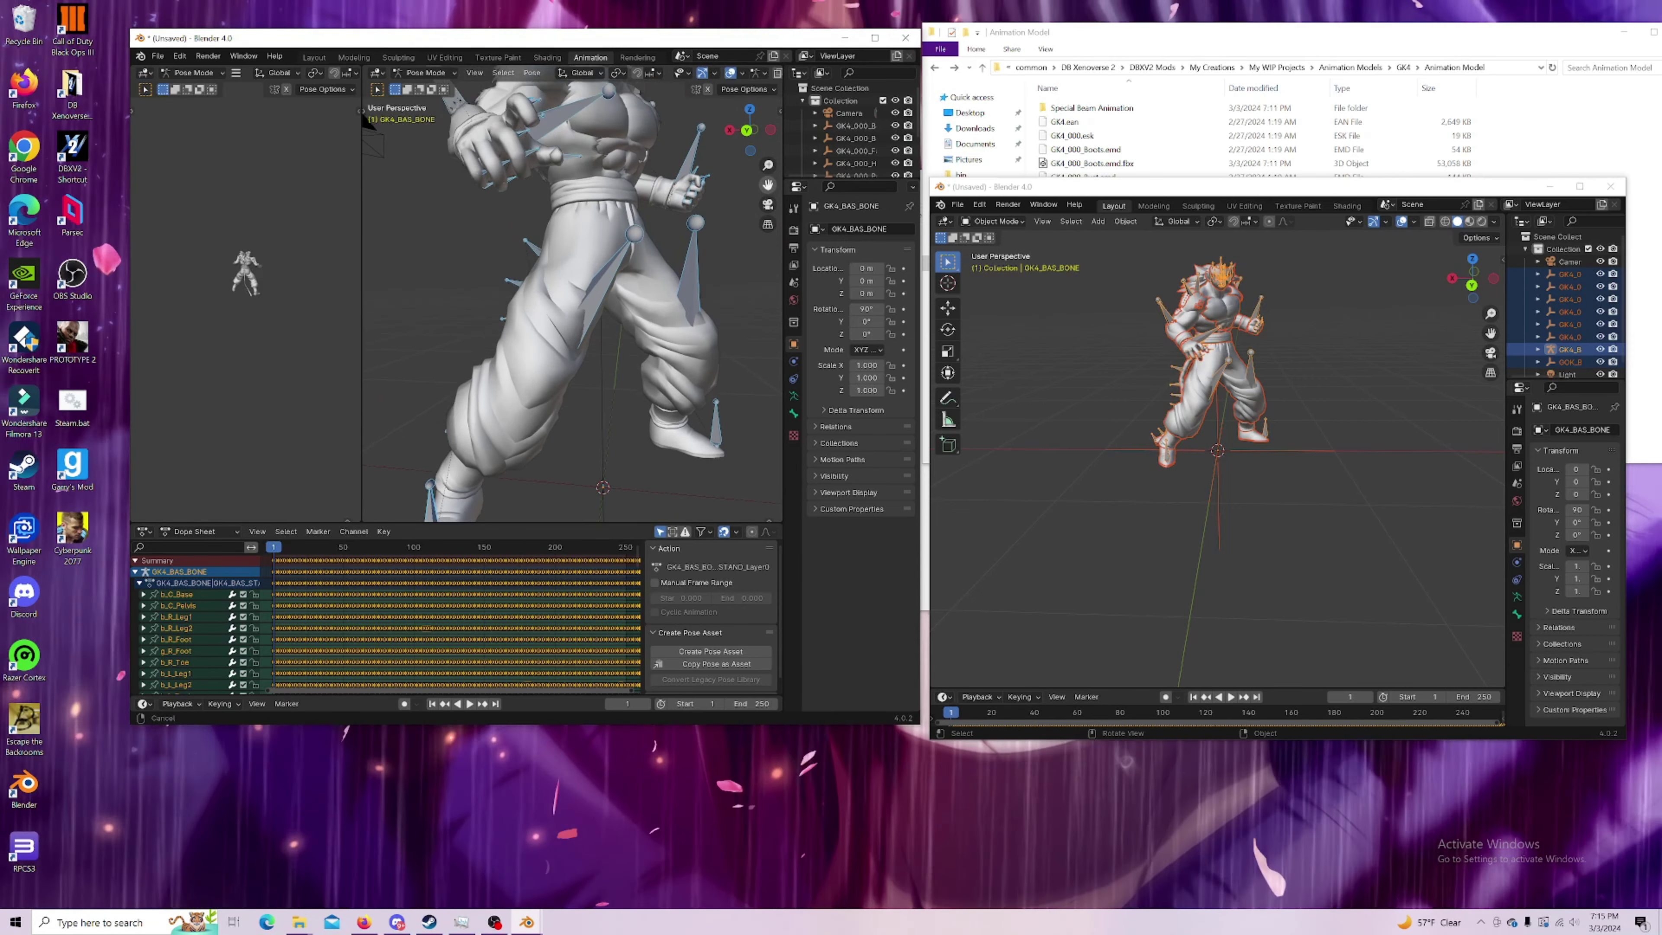
scroll(713, 195, "up", 1)
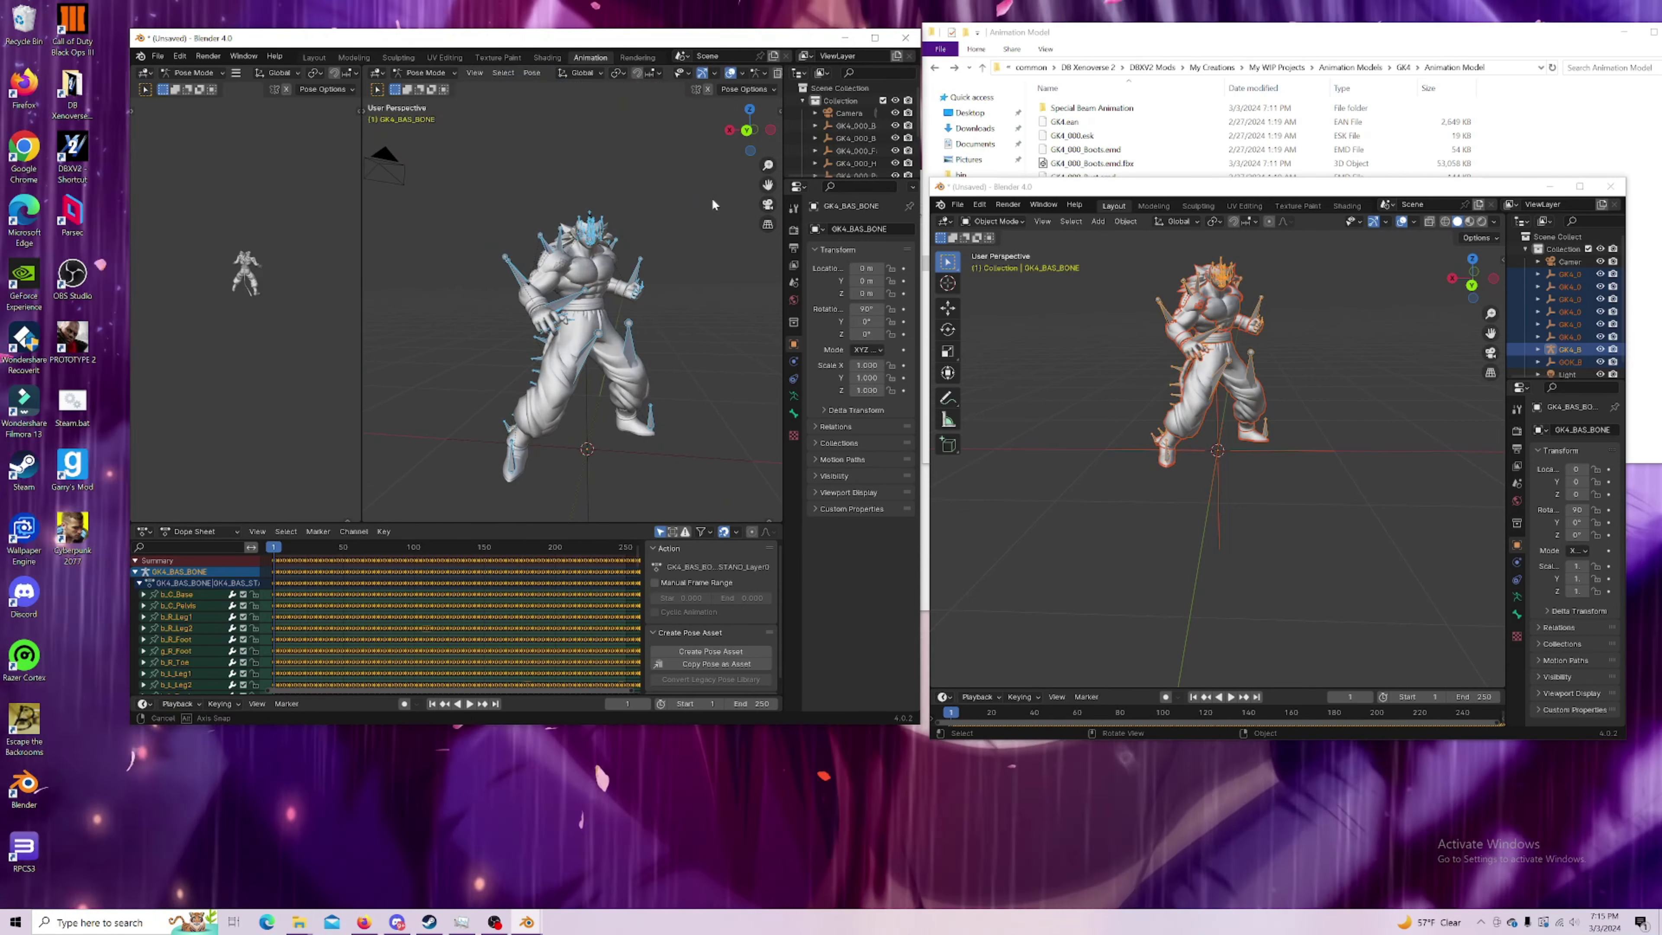
Step: Switch the first Blender window's Dope Sheet to the Action Editor
middle_click_drag(711, 198, 701, 203)
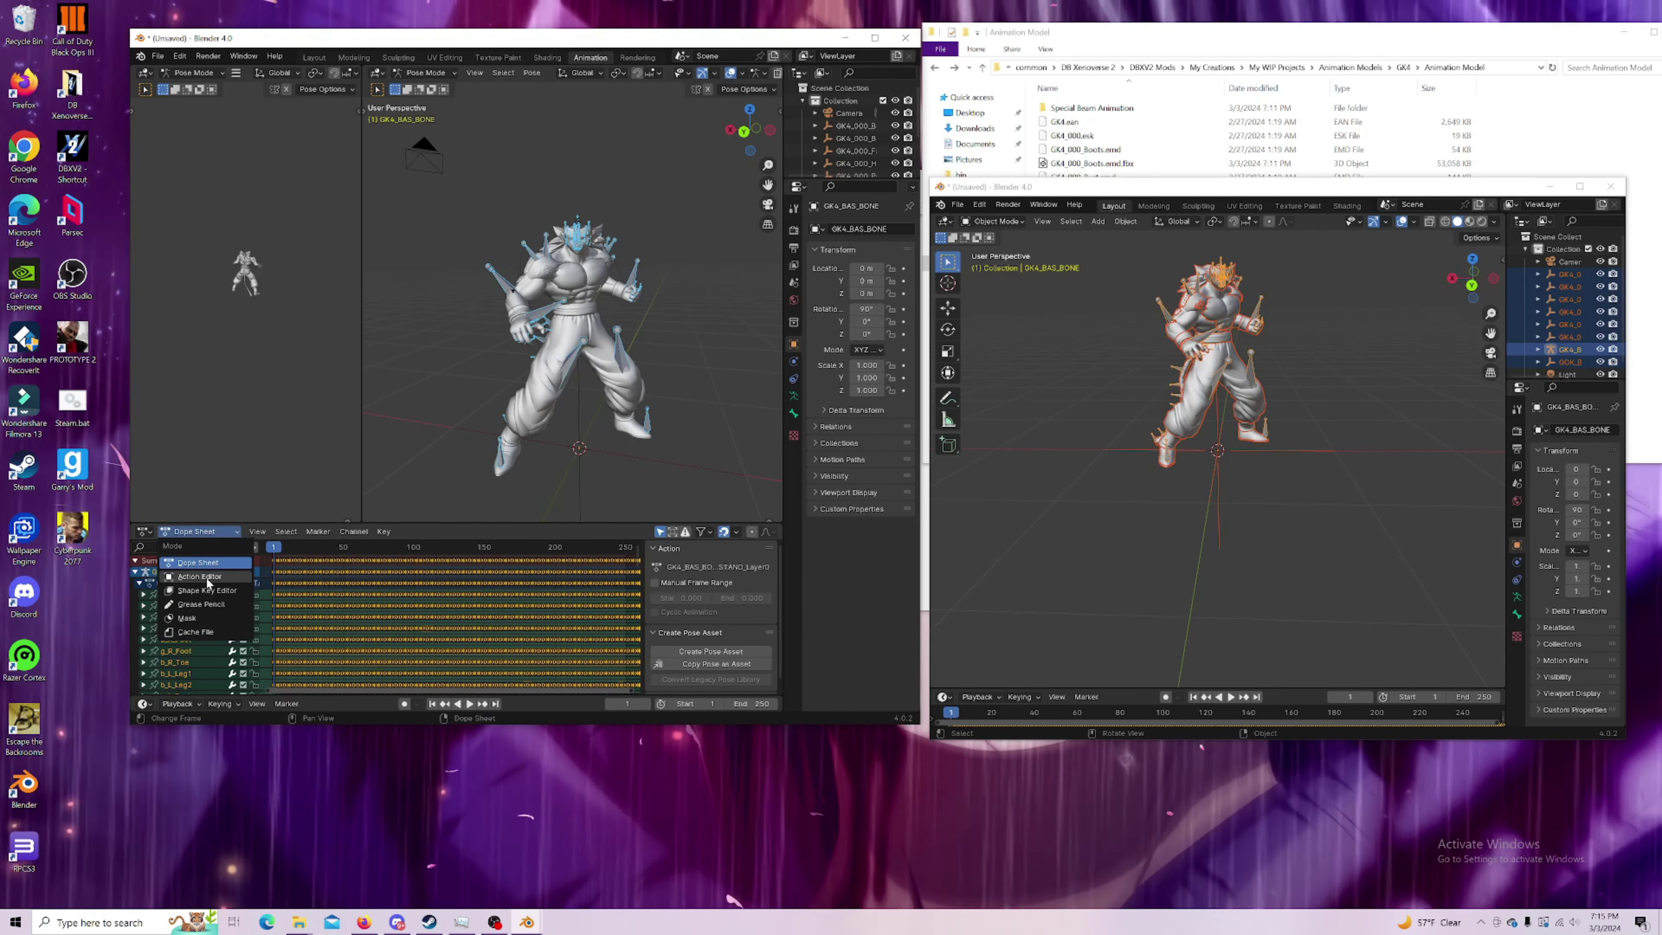
left_click(208, 582)
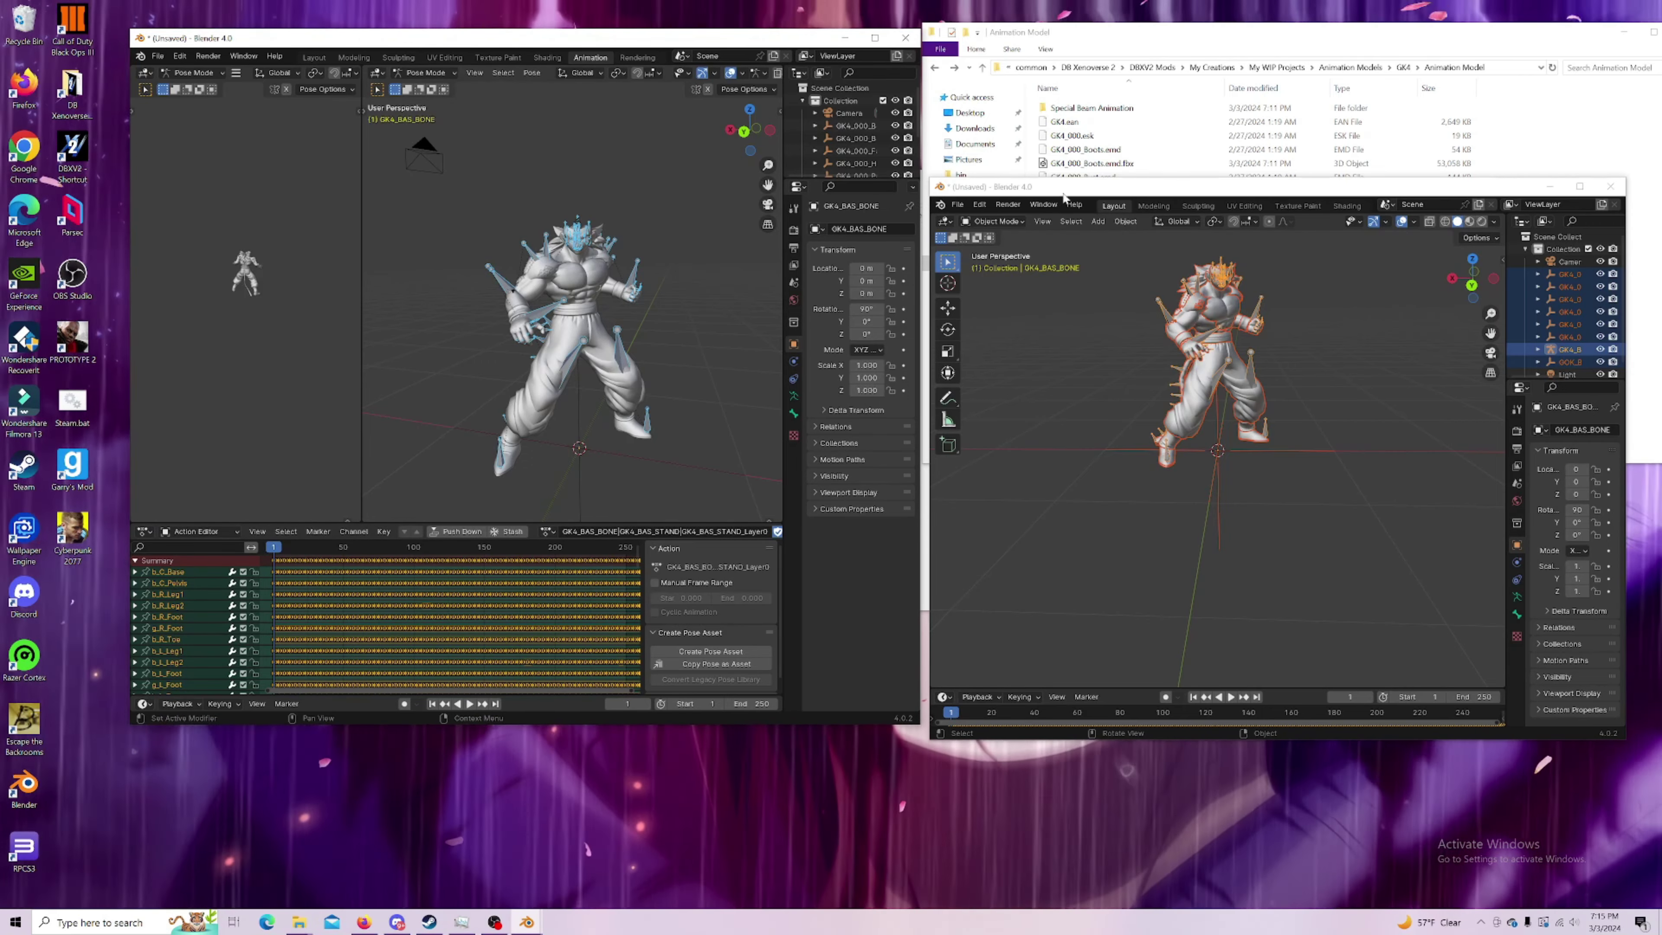
Step: Minimize File Explorer, shrink the first Blender window, and place the second Blender window beside it
left_click_drag(1049, 189, 1164, 179)
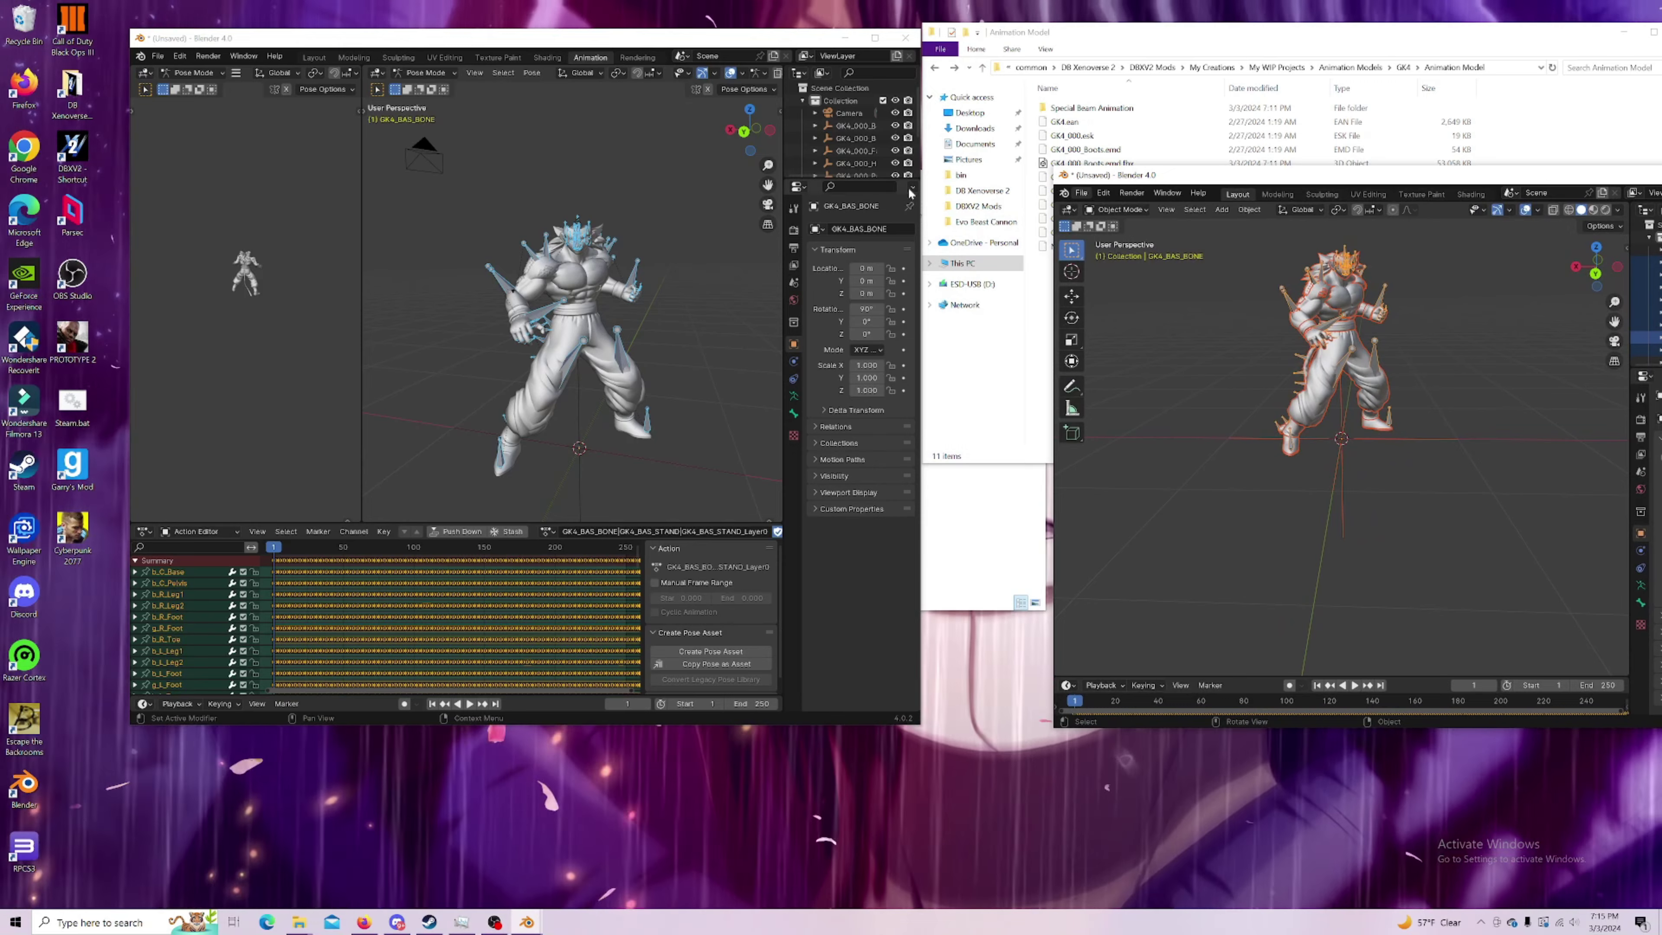
left_click(1264, 49)
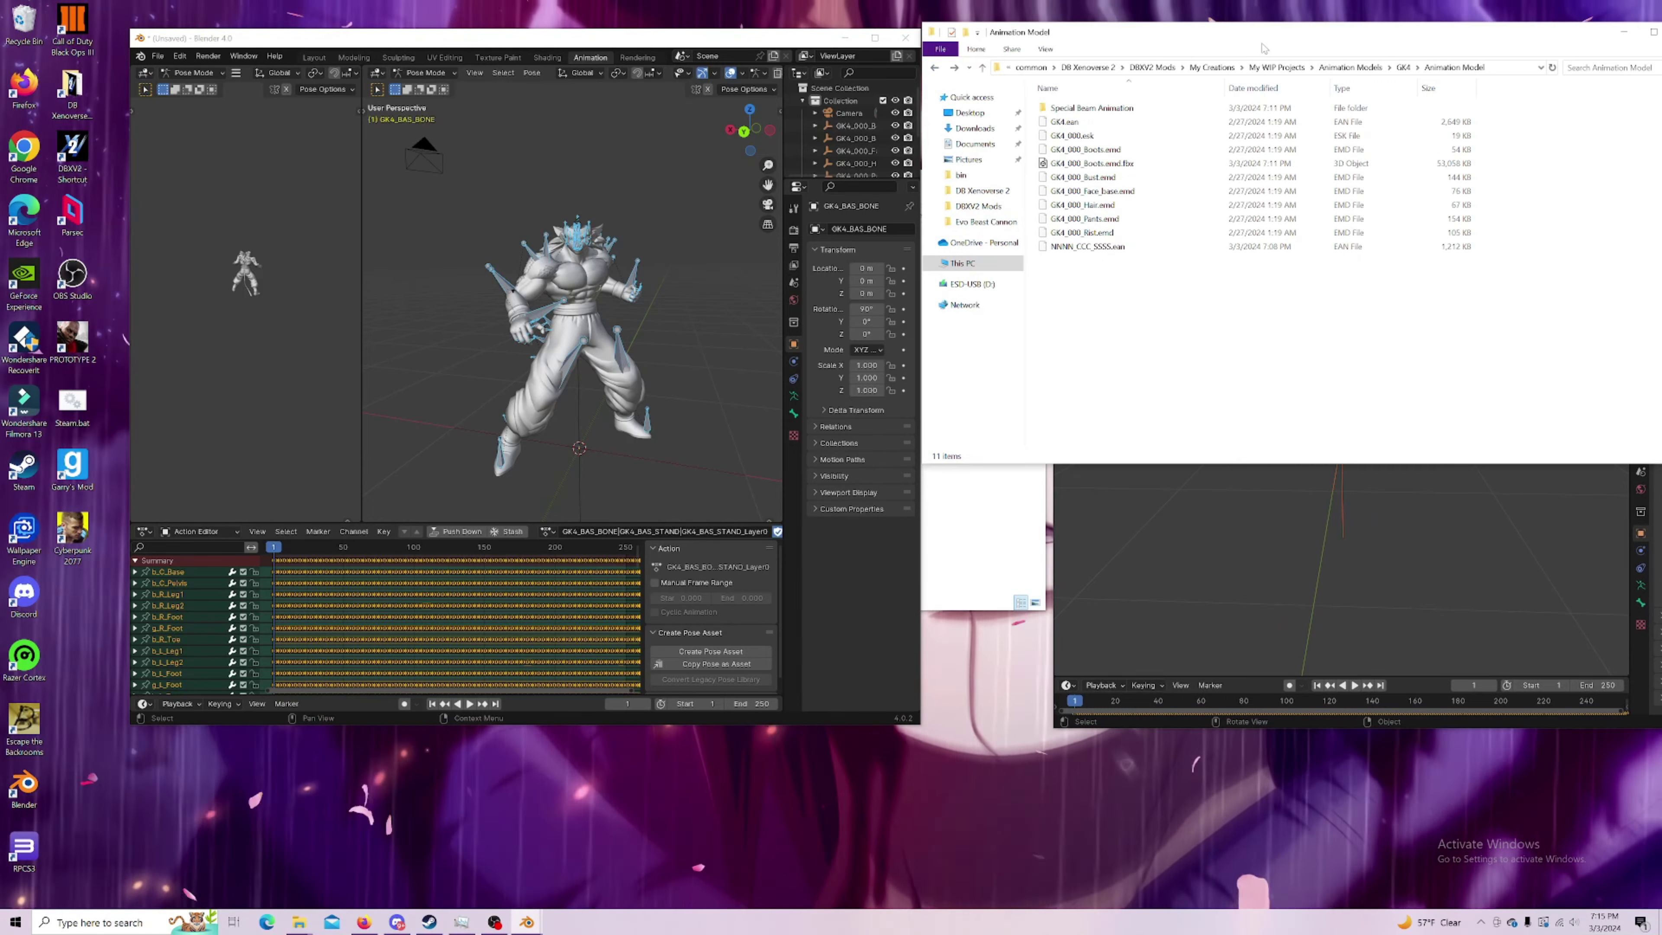
left_click(1624, 32)
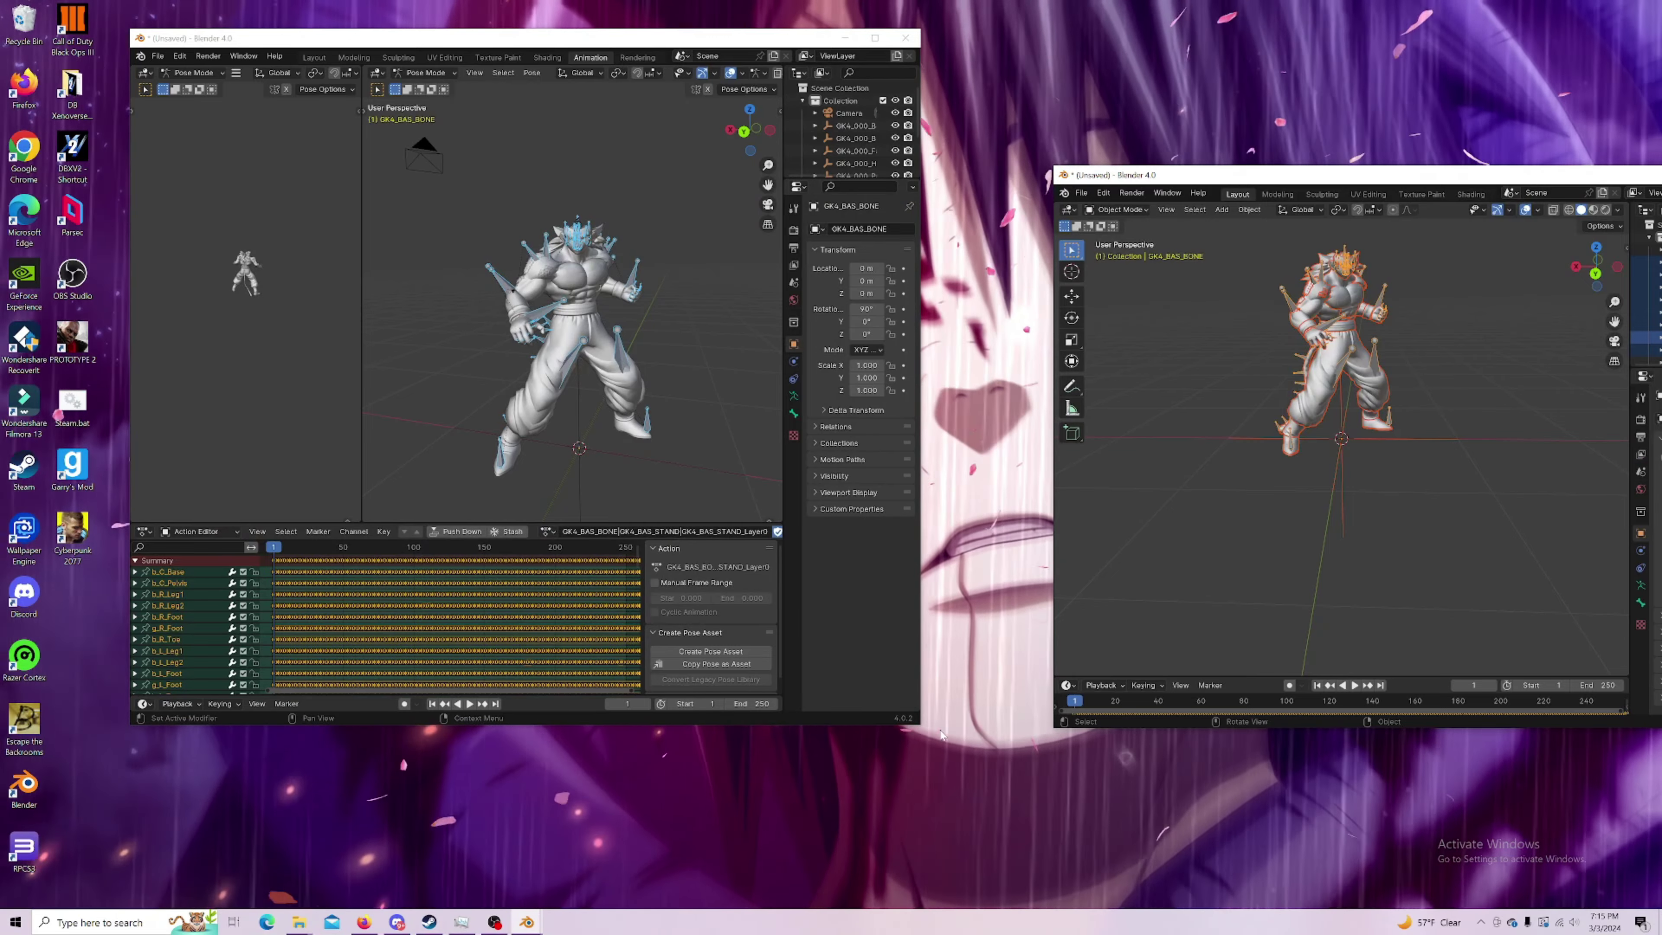
left_click_drag(920, 723, 888, 538)
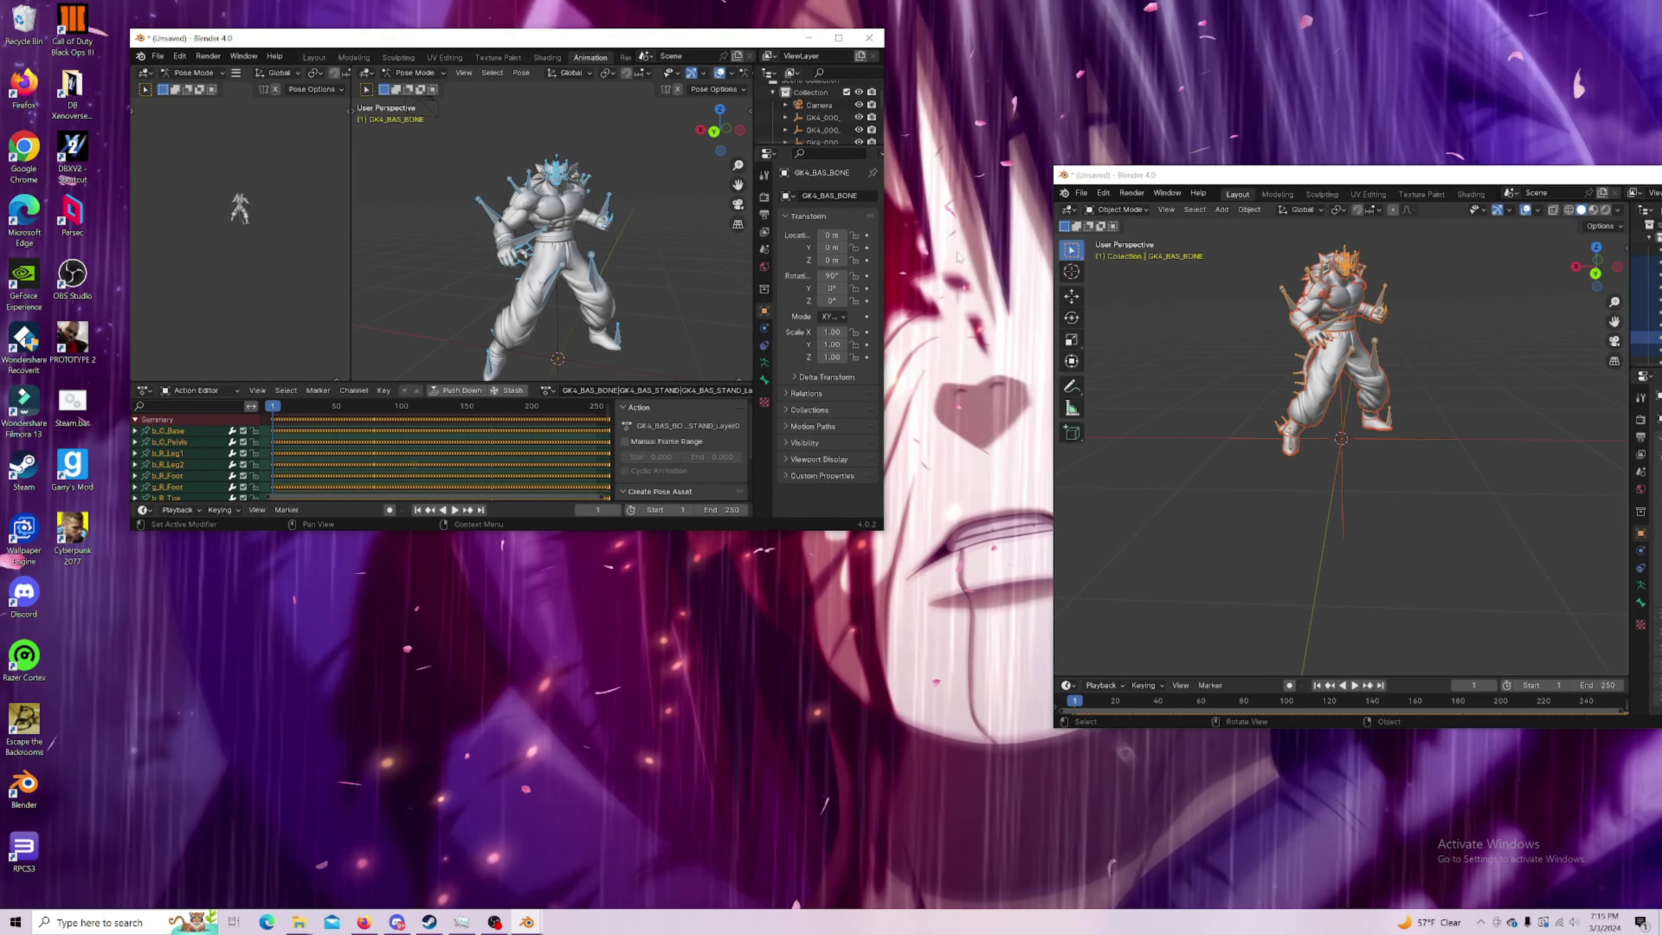
left_click_drag(1165, 175, 1113, 53)
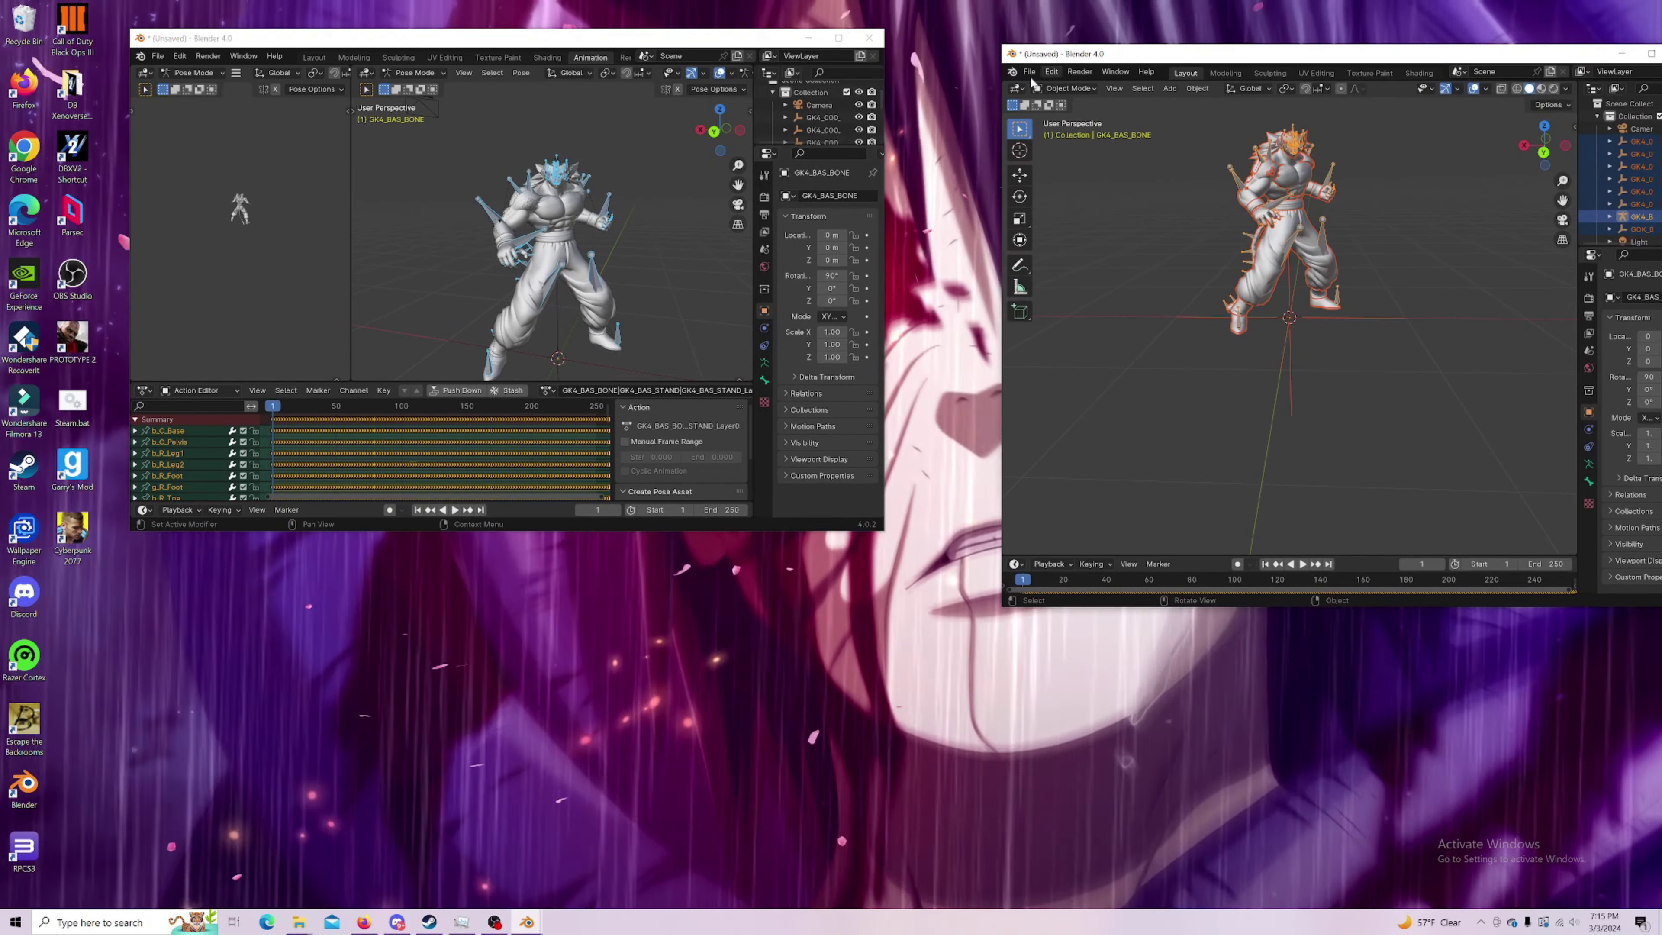
Step: Maximize the first Blender window, load the SIG_ULT_MKB_00_C action on the GK4 armature, and preview its animation
left_click(838, 38)
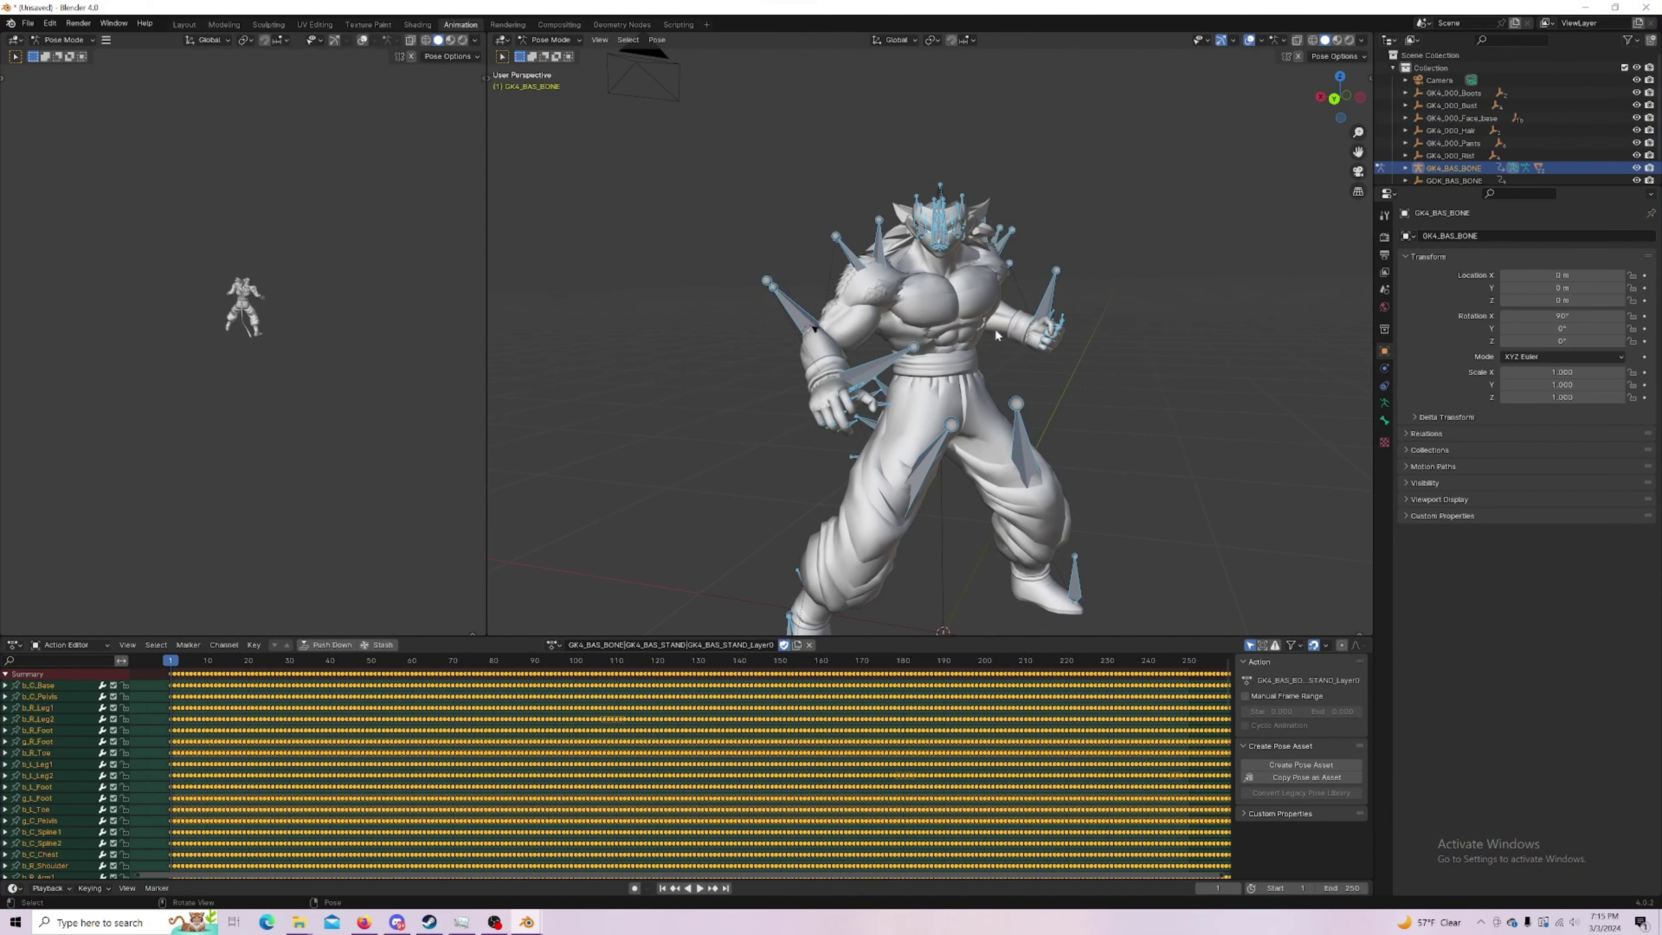
left_click(553, 645)
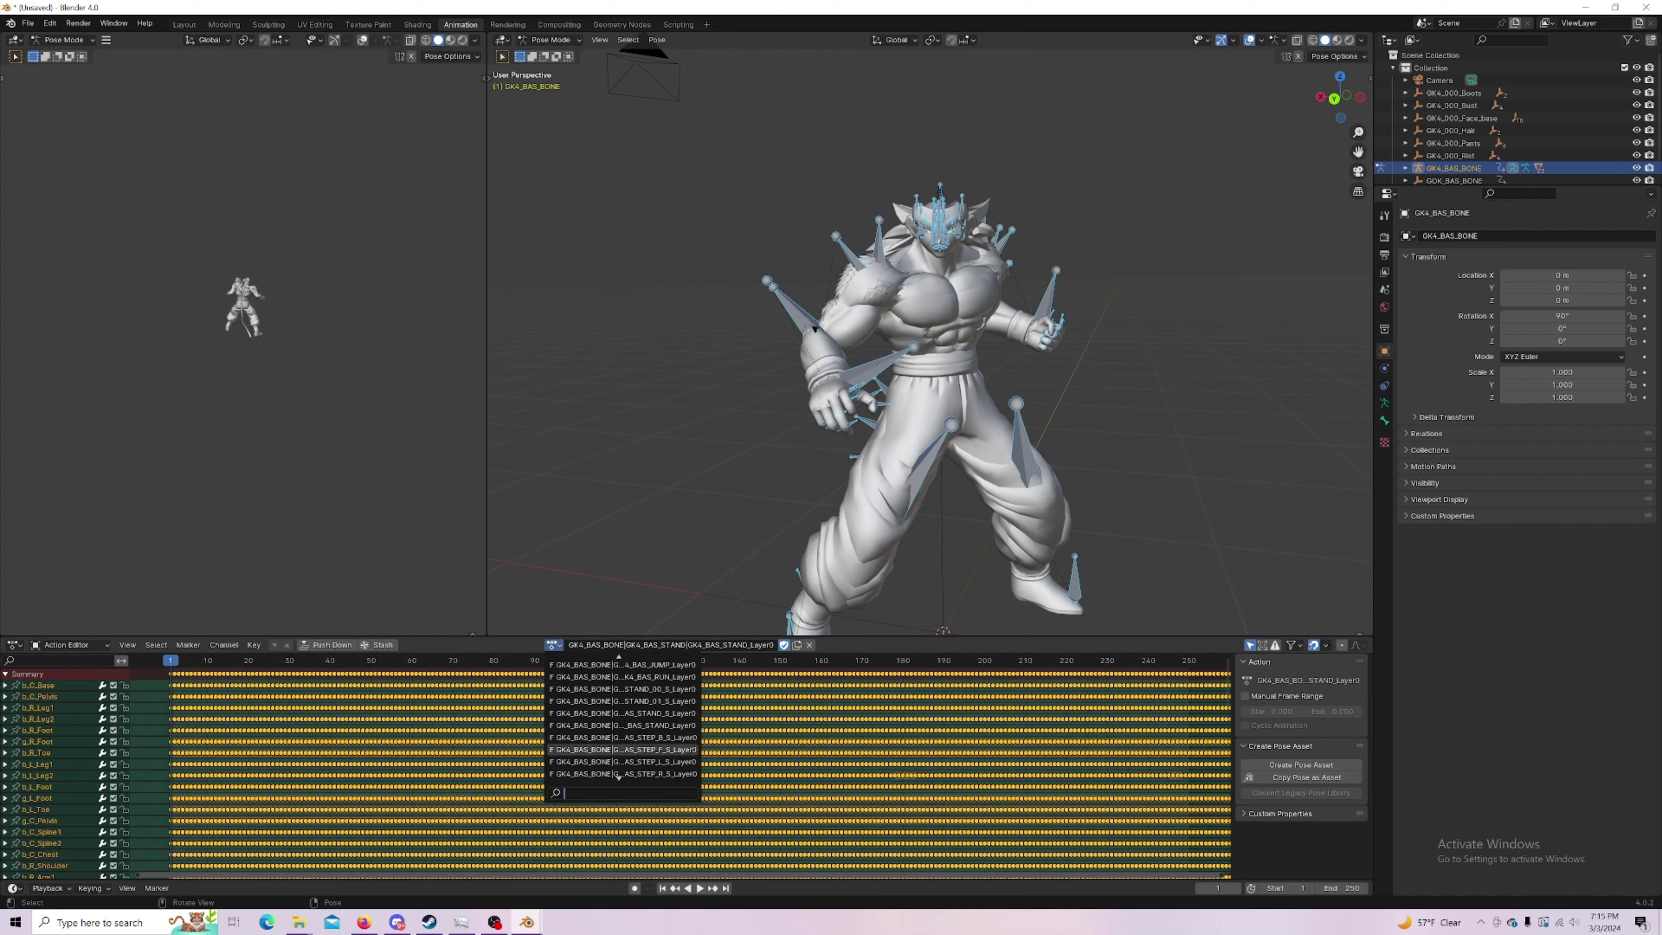
scroll(621, 720, "down", 5)
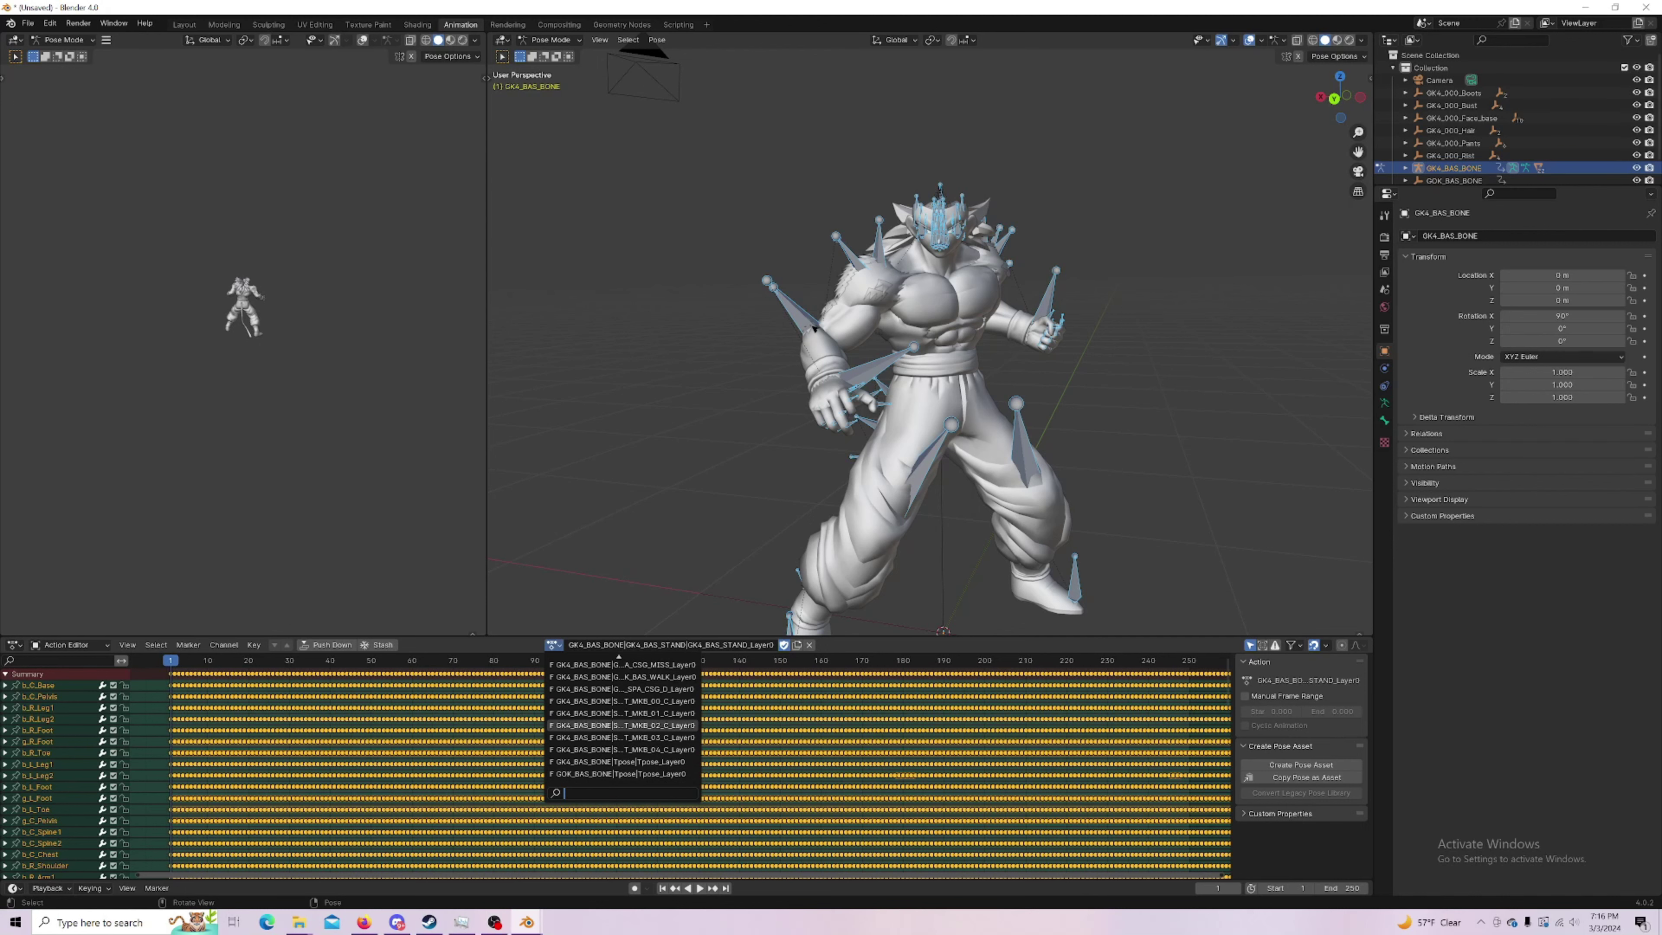
left_click(649, 702)
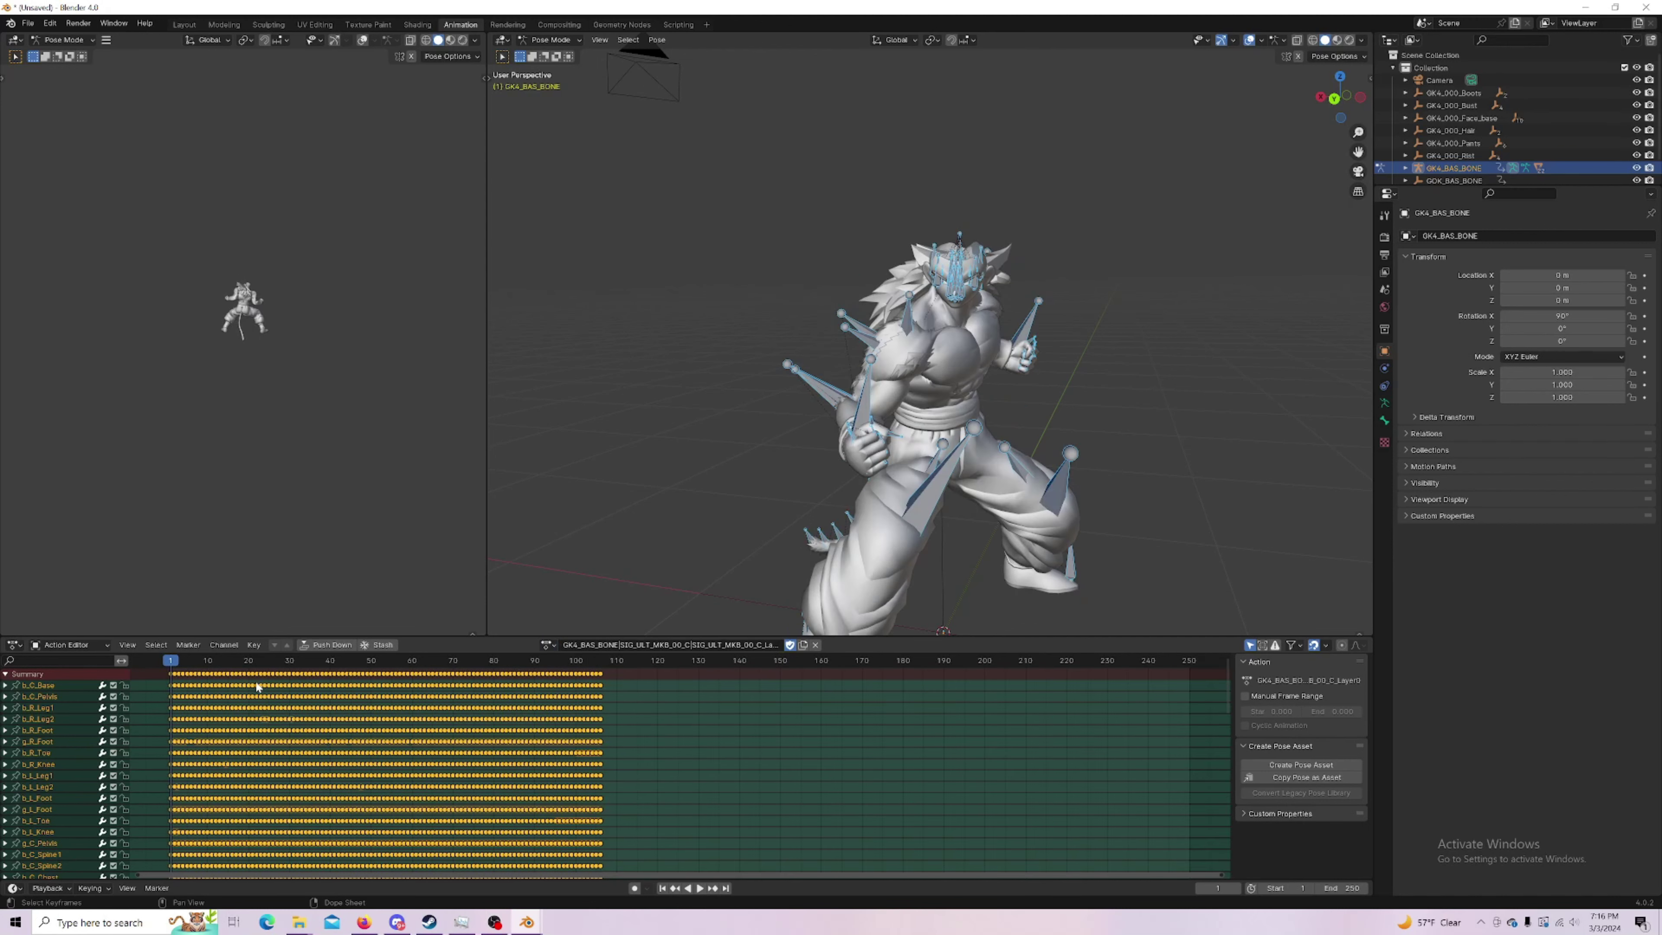
key("space")
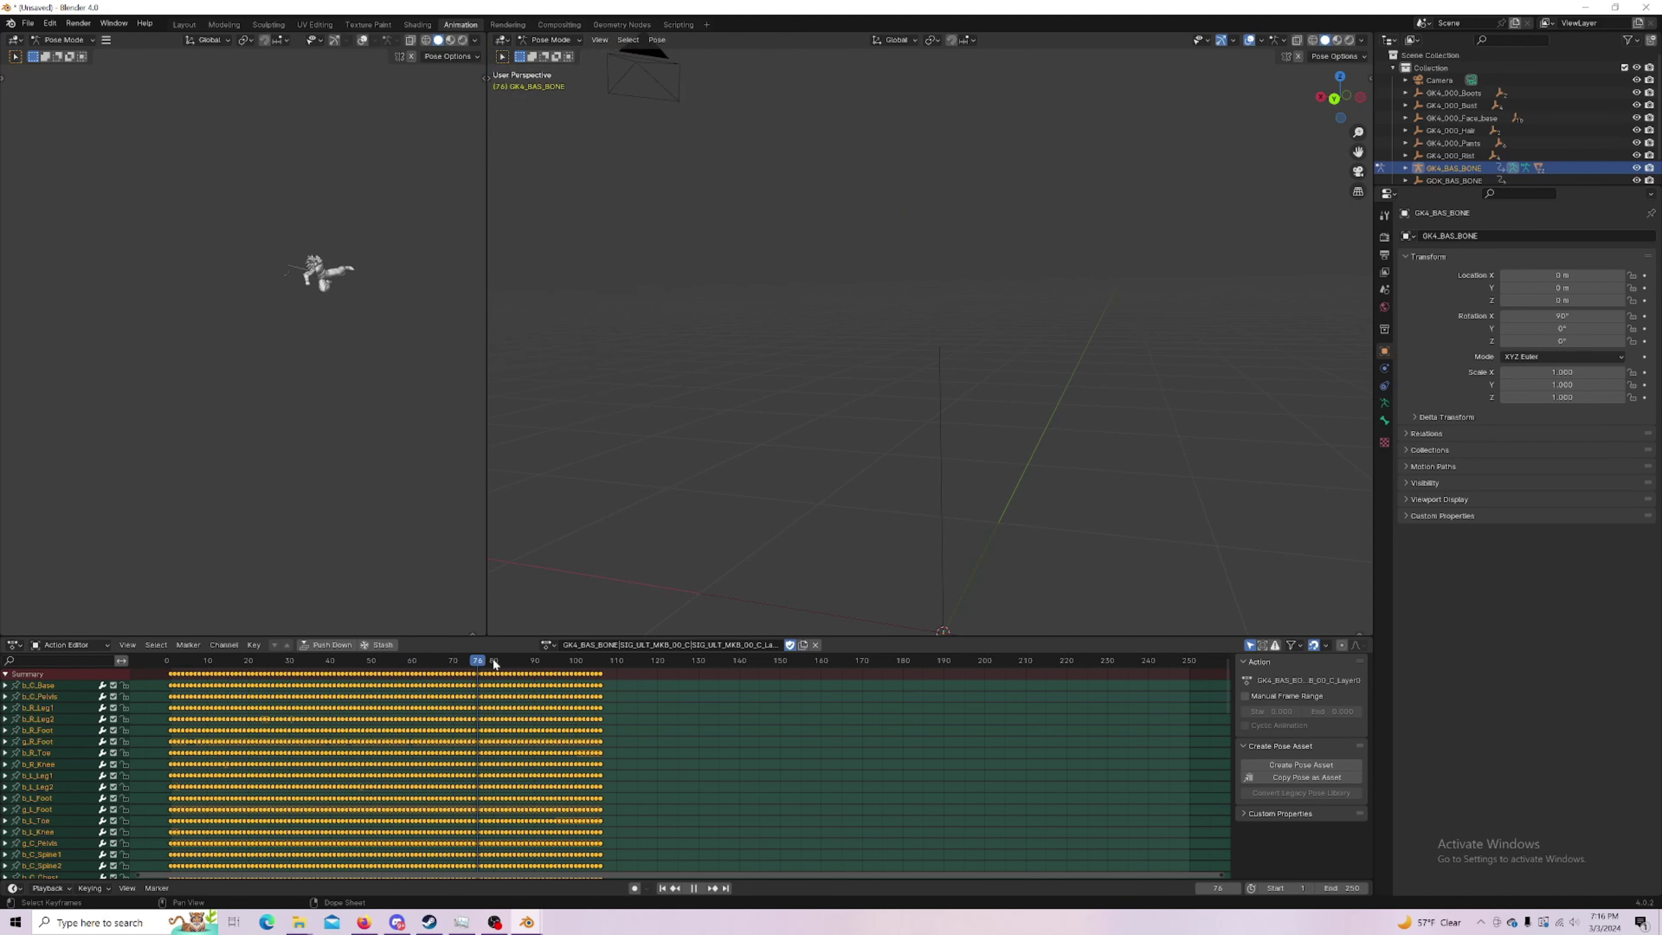
left_click_drag(632, 650, 167, 710)
Step: Load the SIG_ULT_MKB_04_C action on the GK4 armature and scrub through its frames
left_click(547, 644)
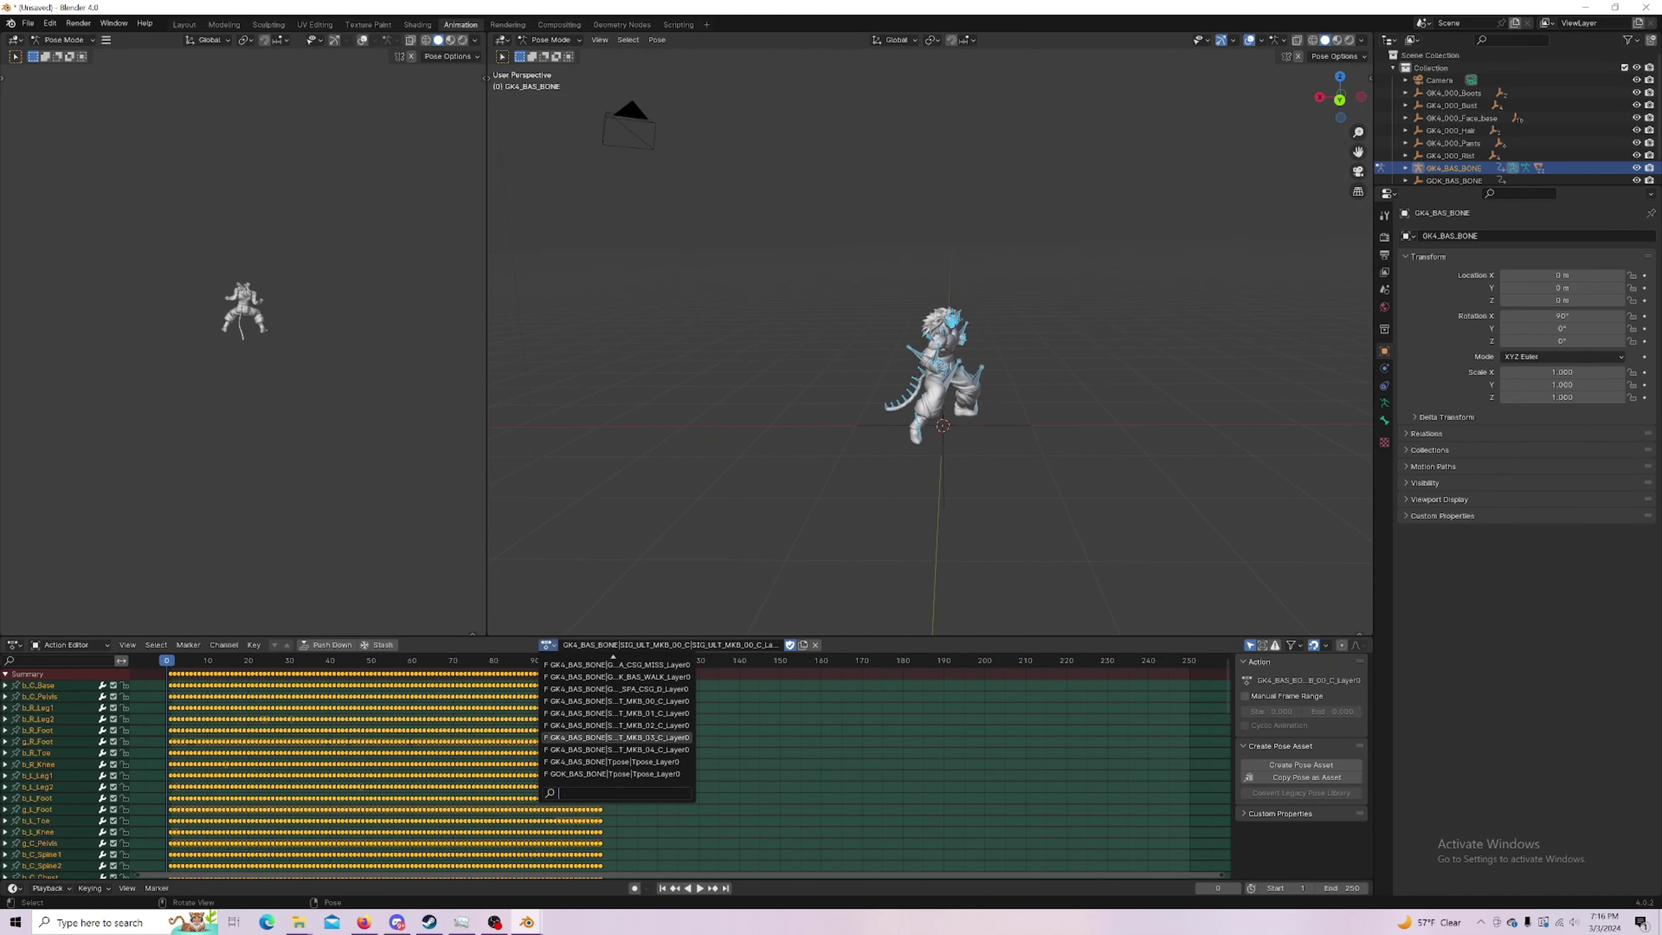
left_click(644, 750)
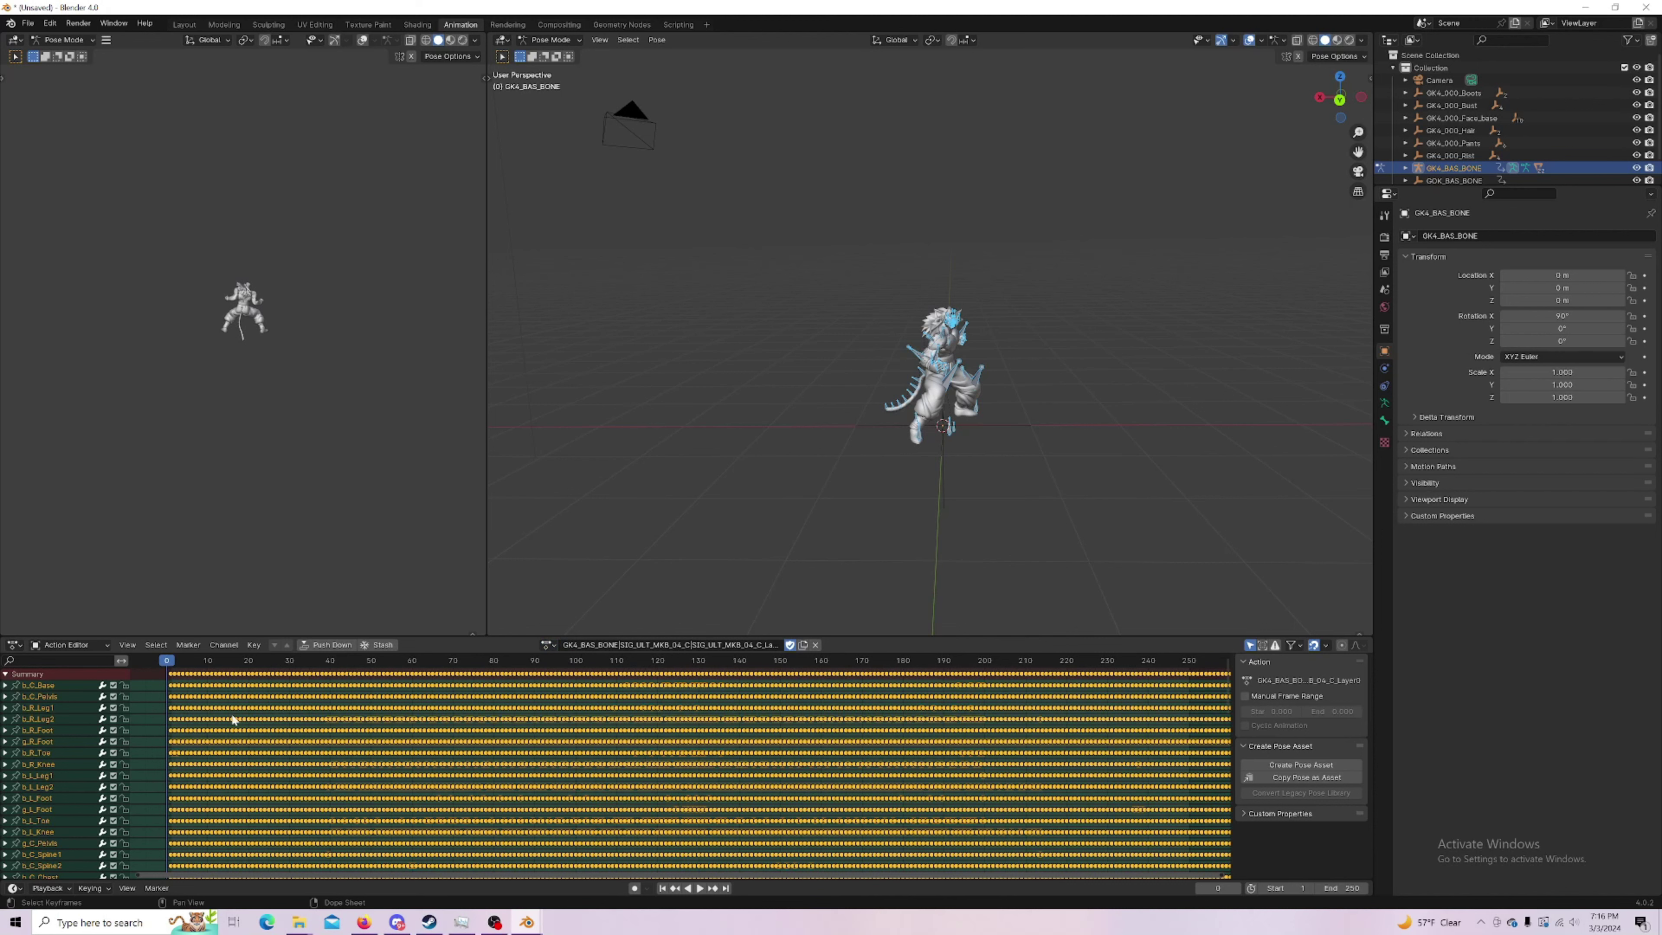
left_click_drag(195, 661, 281, 650)
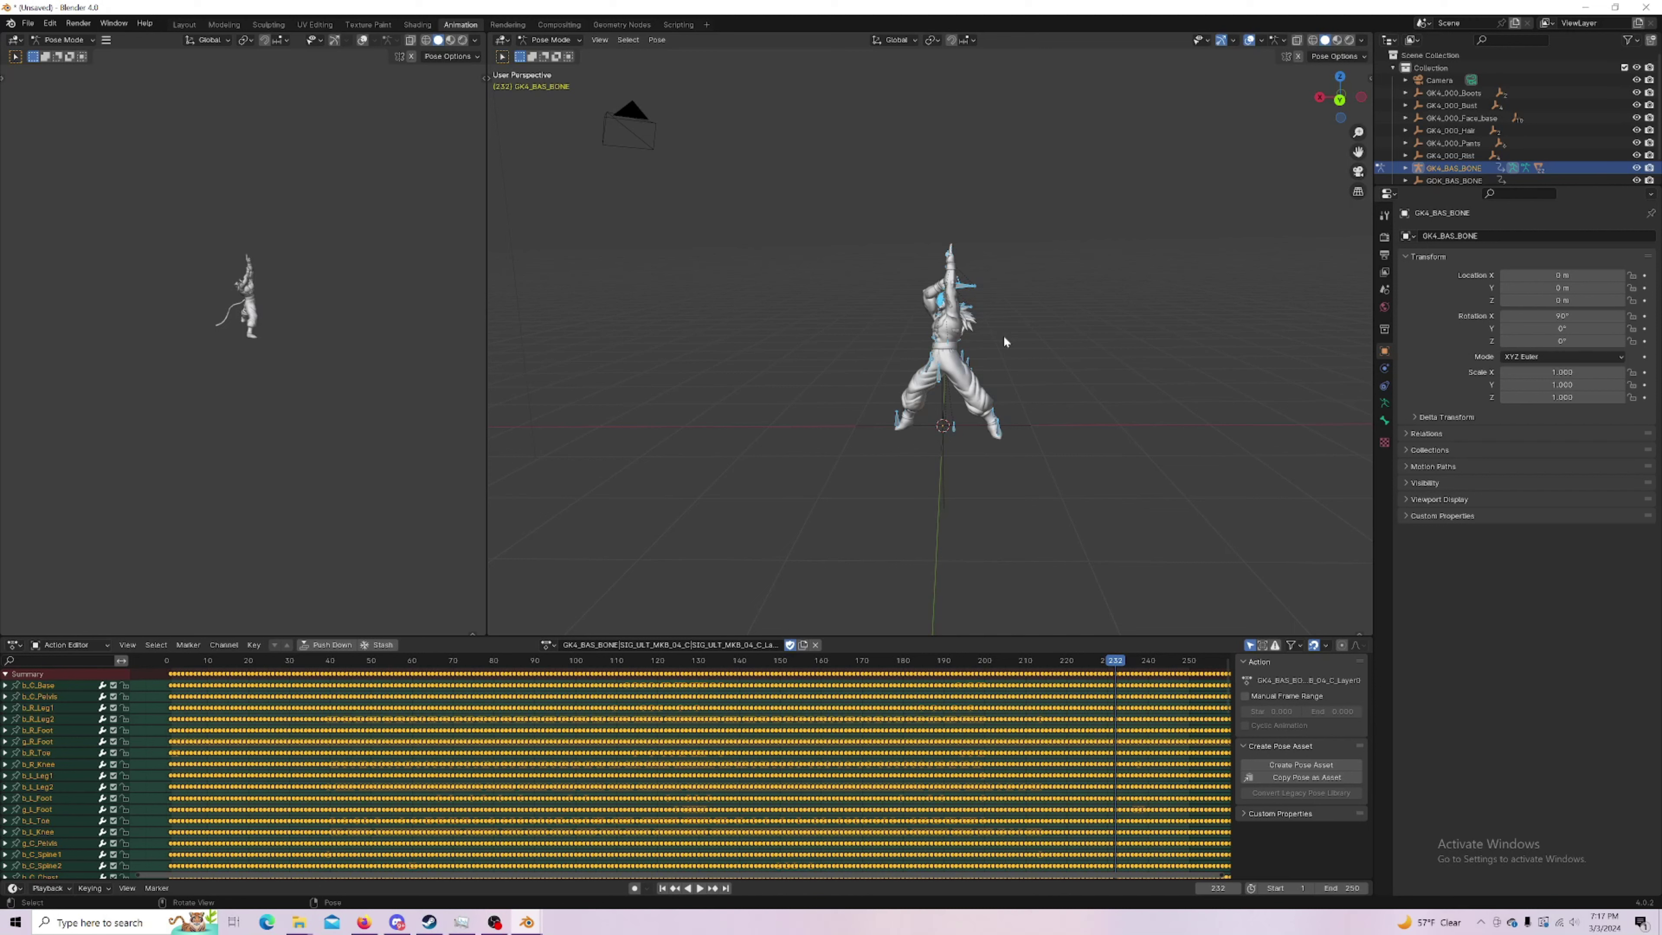
Step: Minimize the first Blender window and move the second Blender window closer to the middle of the desktop
left_click(1586, 8)
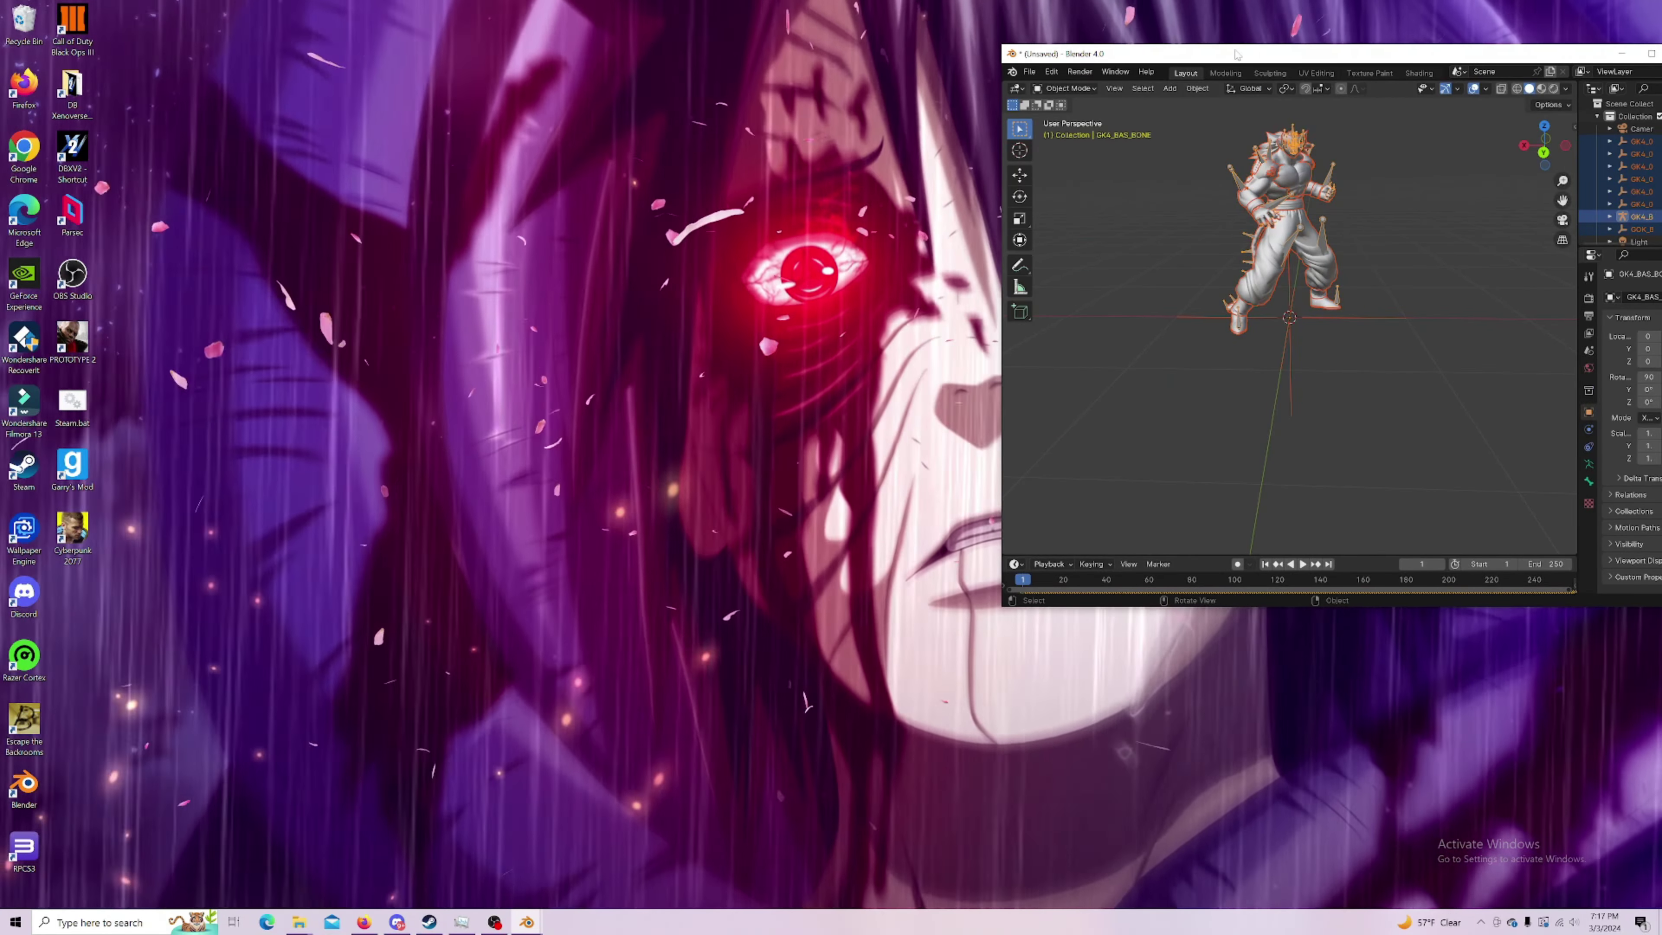
left_click_drag(1237, 55, 1163, 63)
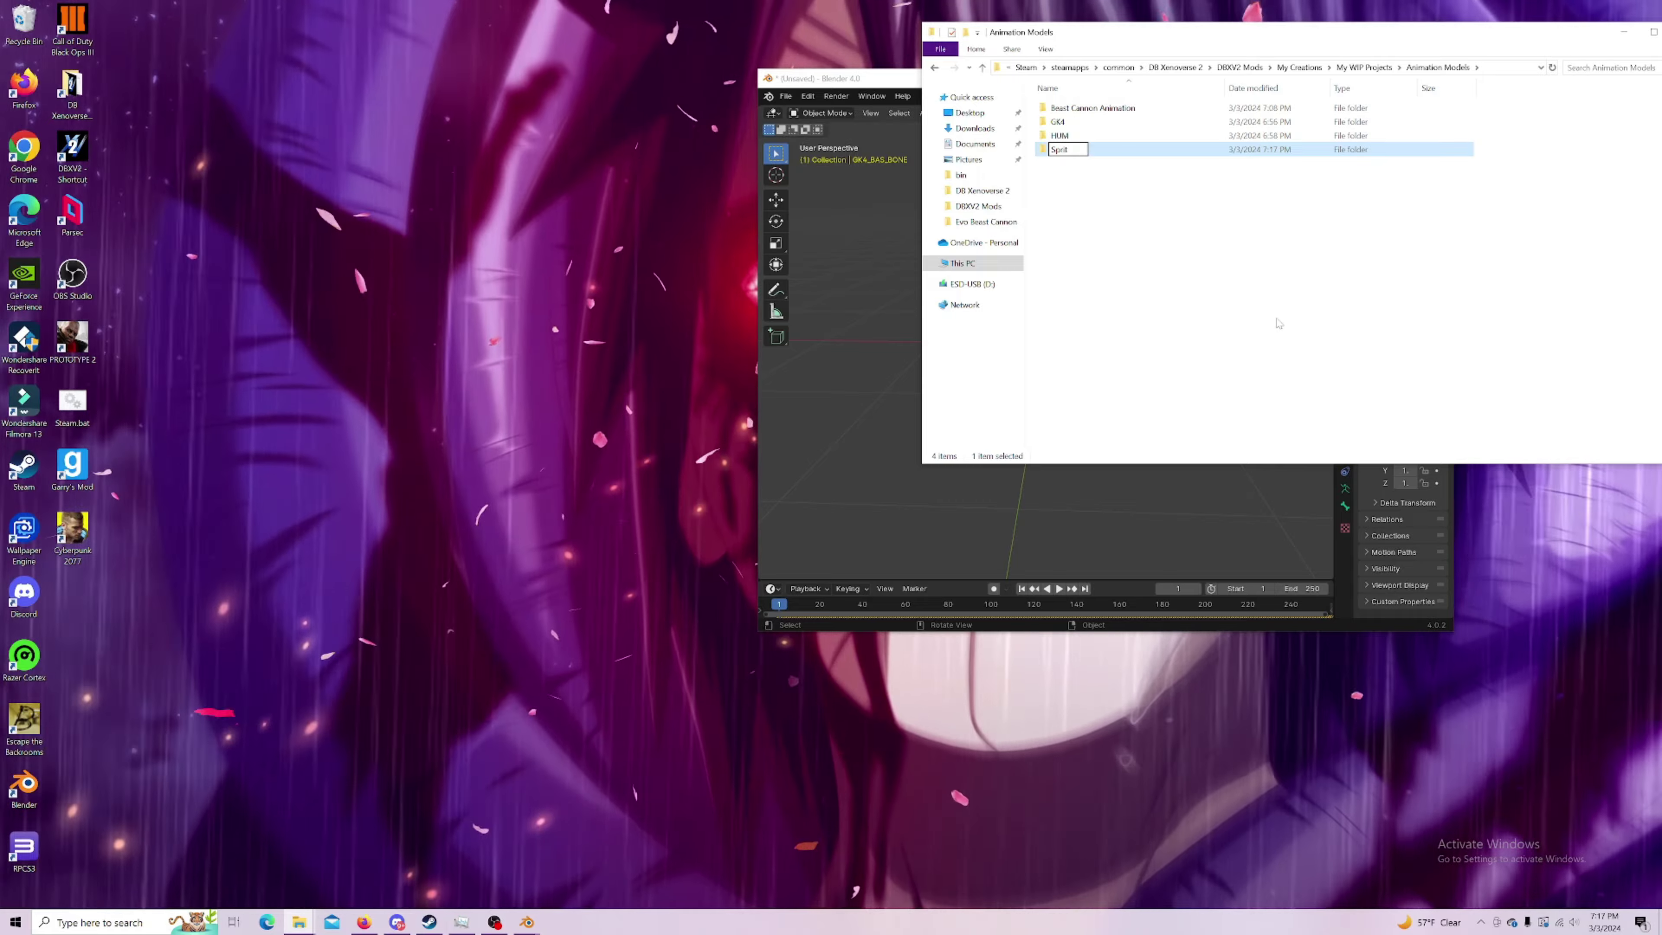
Step: Launch XV2 Skill Creator from the DB Xenoverse 2 folder and choose Spirit Ball [ULTIMATE] for a skill directory import
left_click(1175, 66)
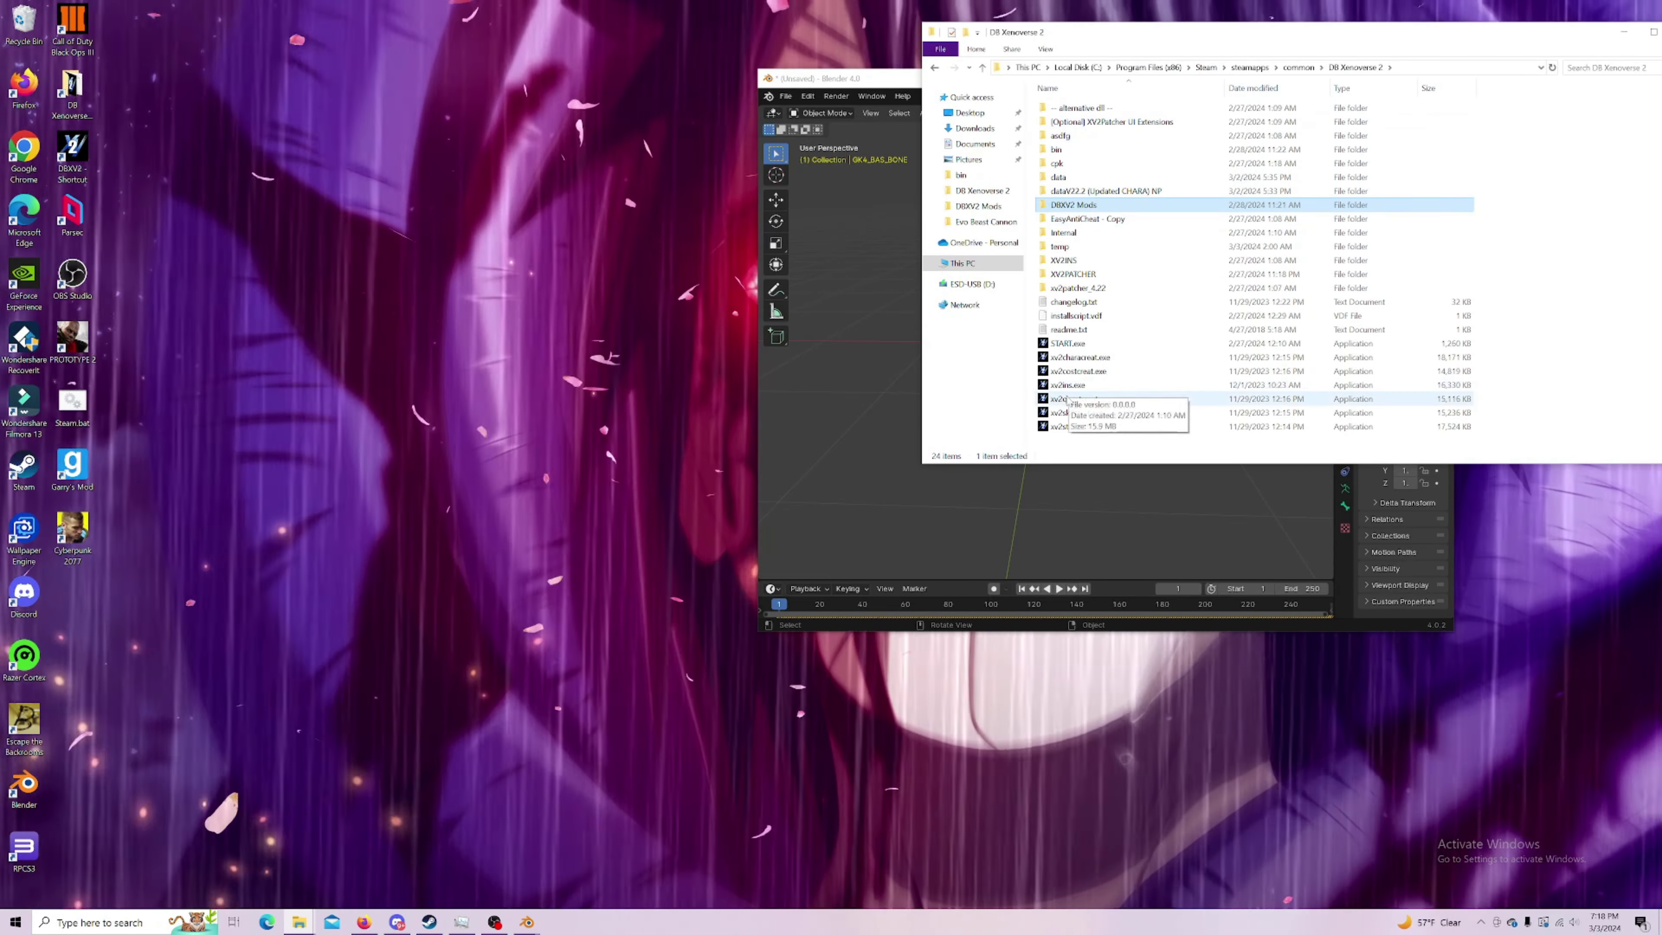
double_click(1073, 413)
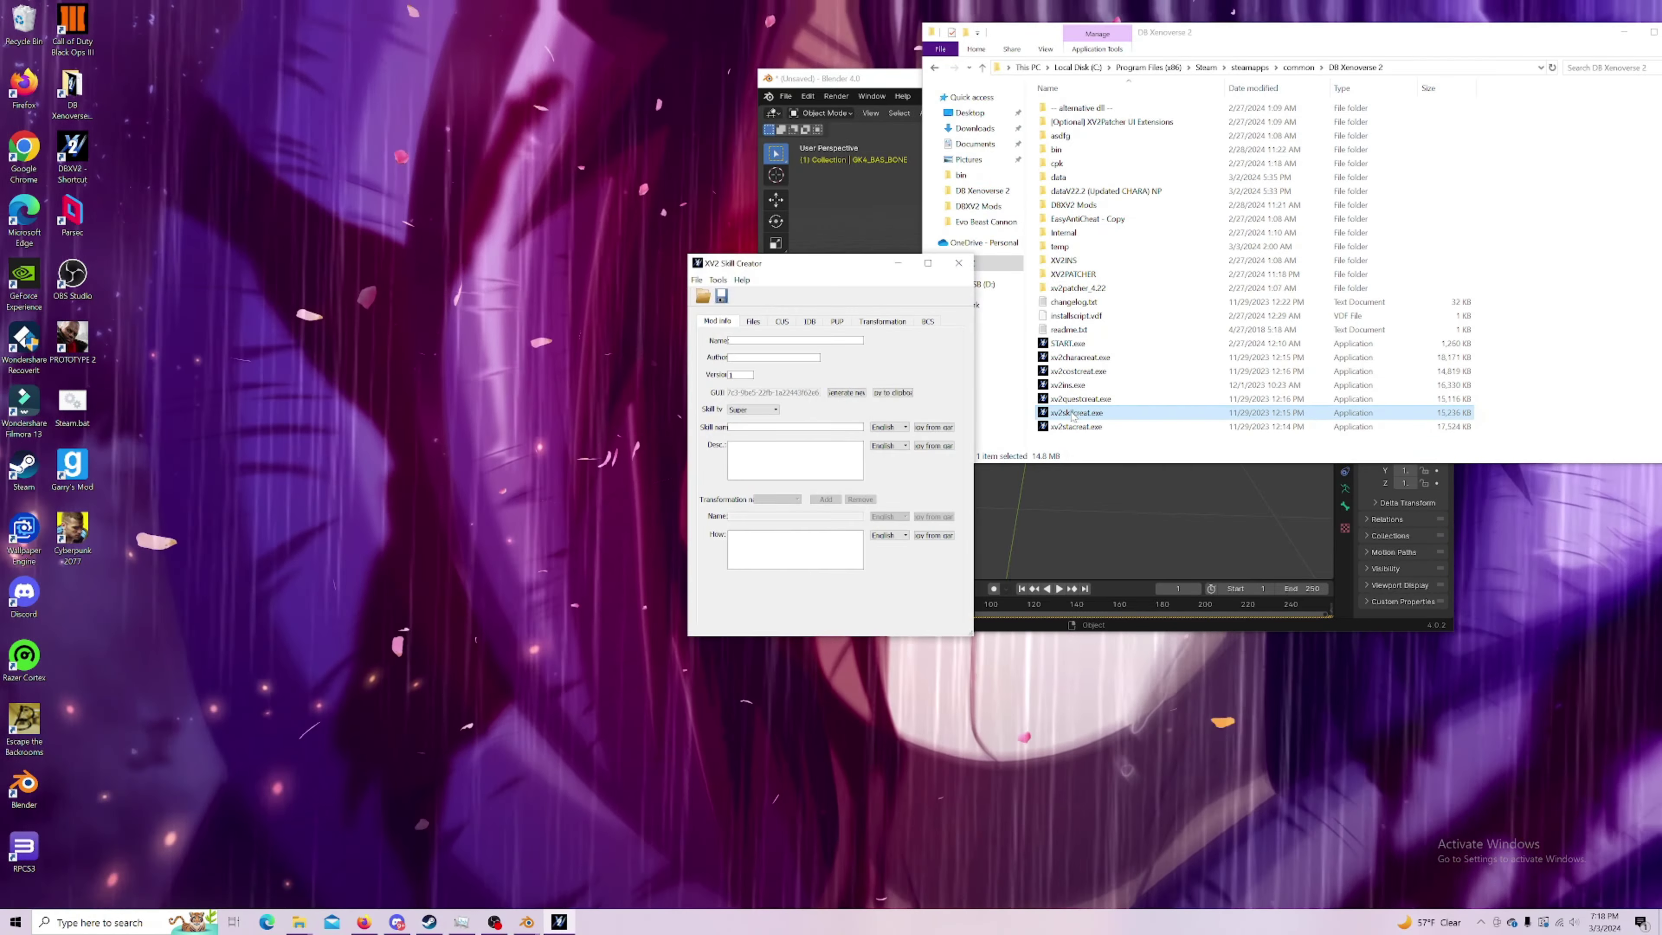
left_click(718, 280)
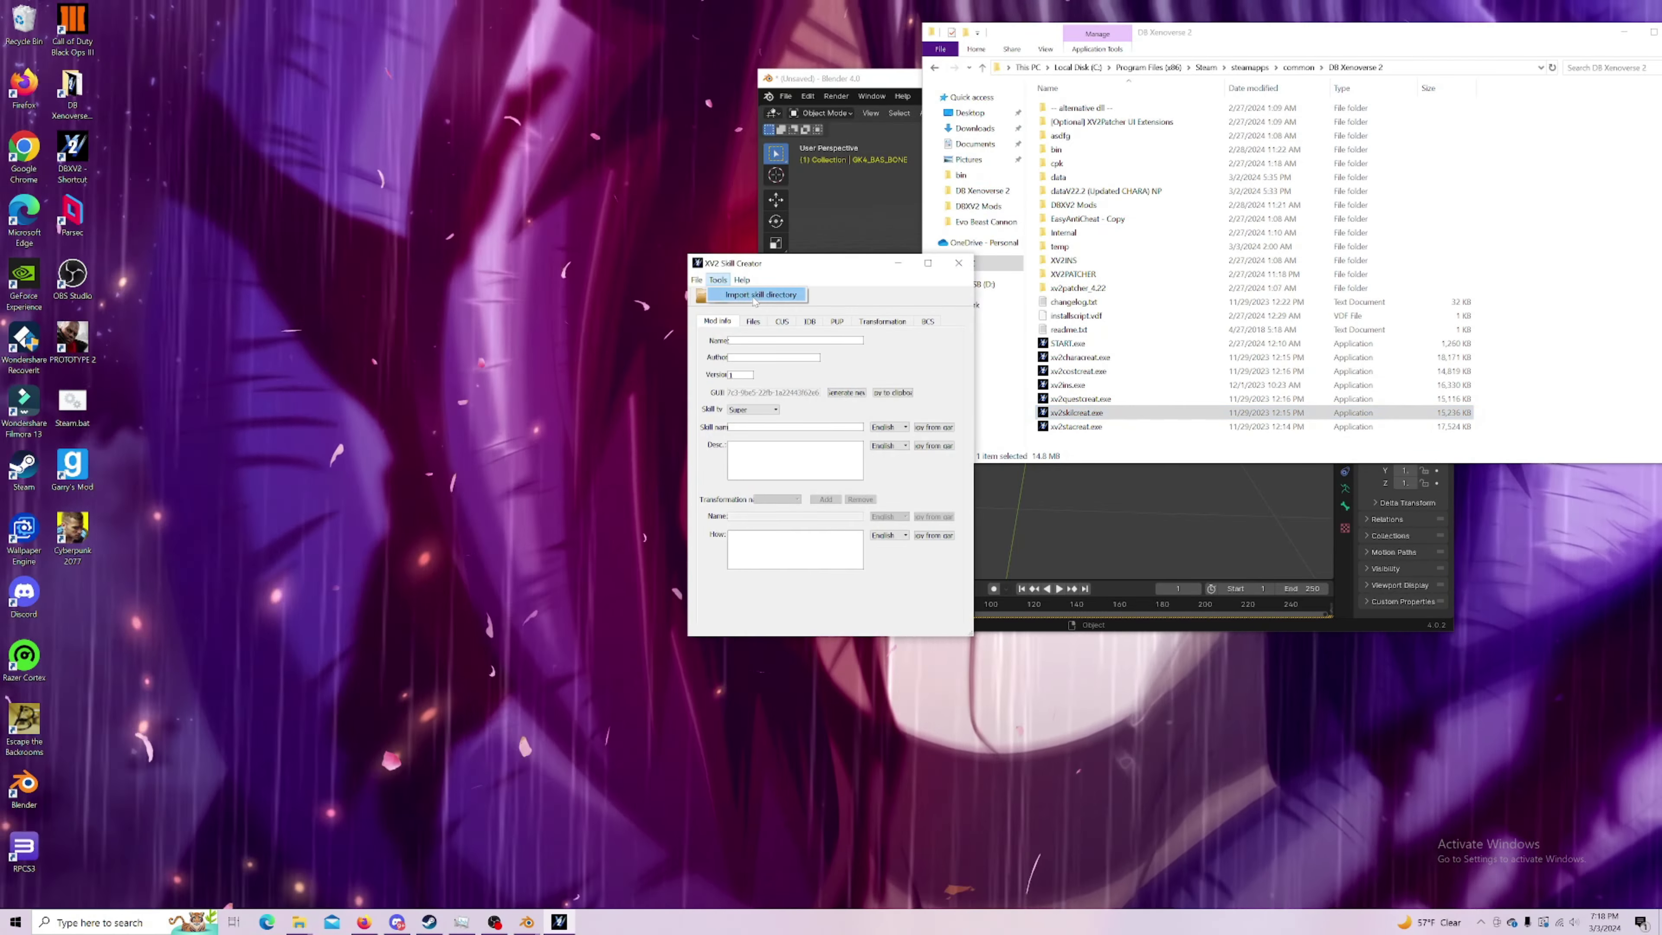
left_click(759, 295)
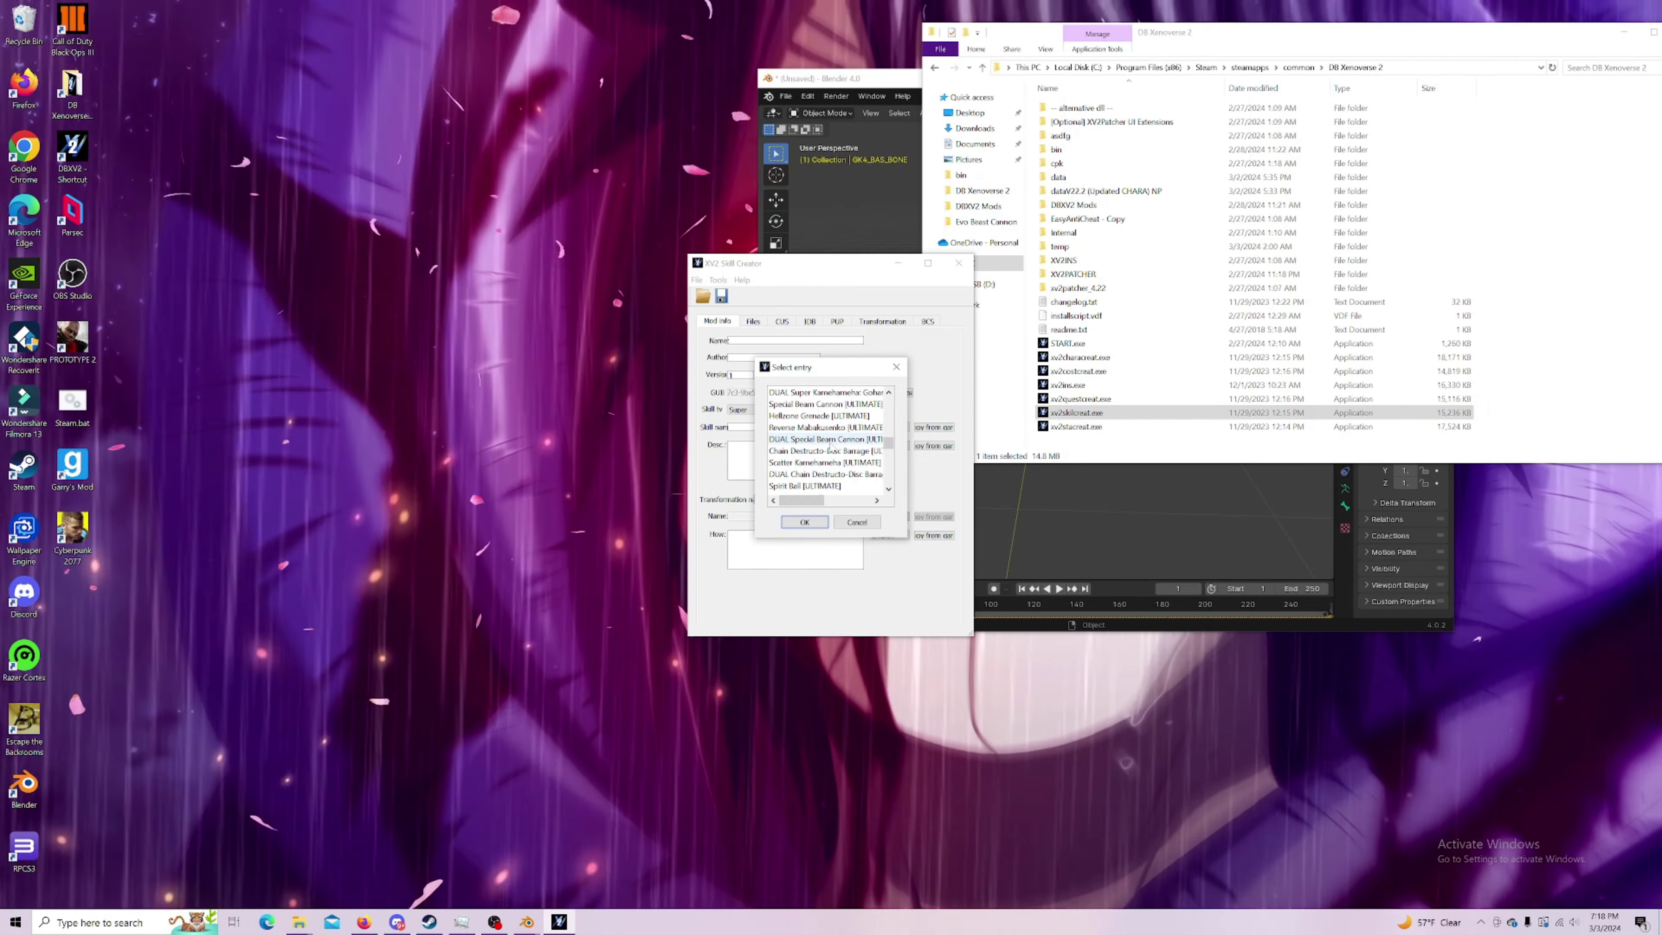
left_click(809, 524)
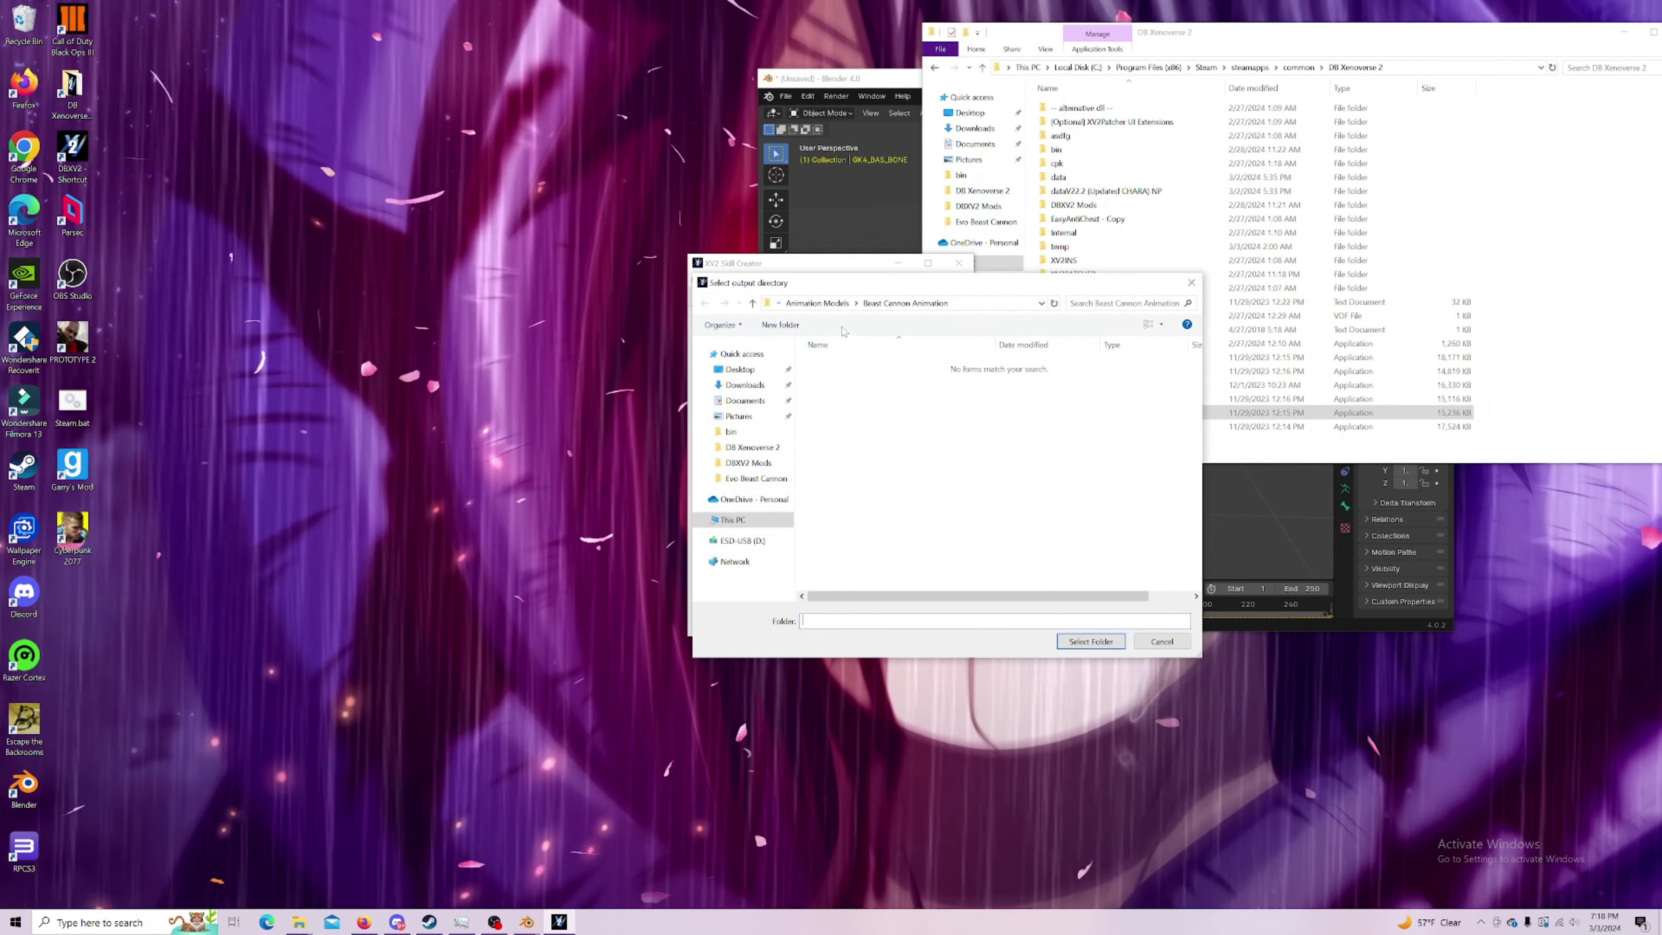
Step: Import the skill's files into the Spirit Ball Animation folder inside Animation Models, and close XV2 Skill Creator
left_click(817, 303)
double_click(857, 407)
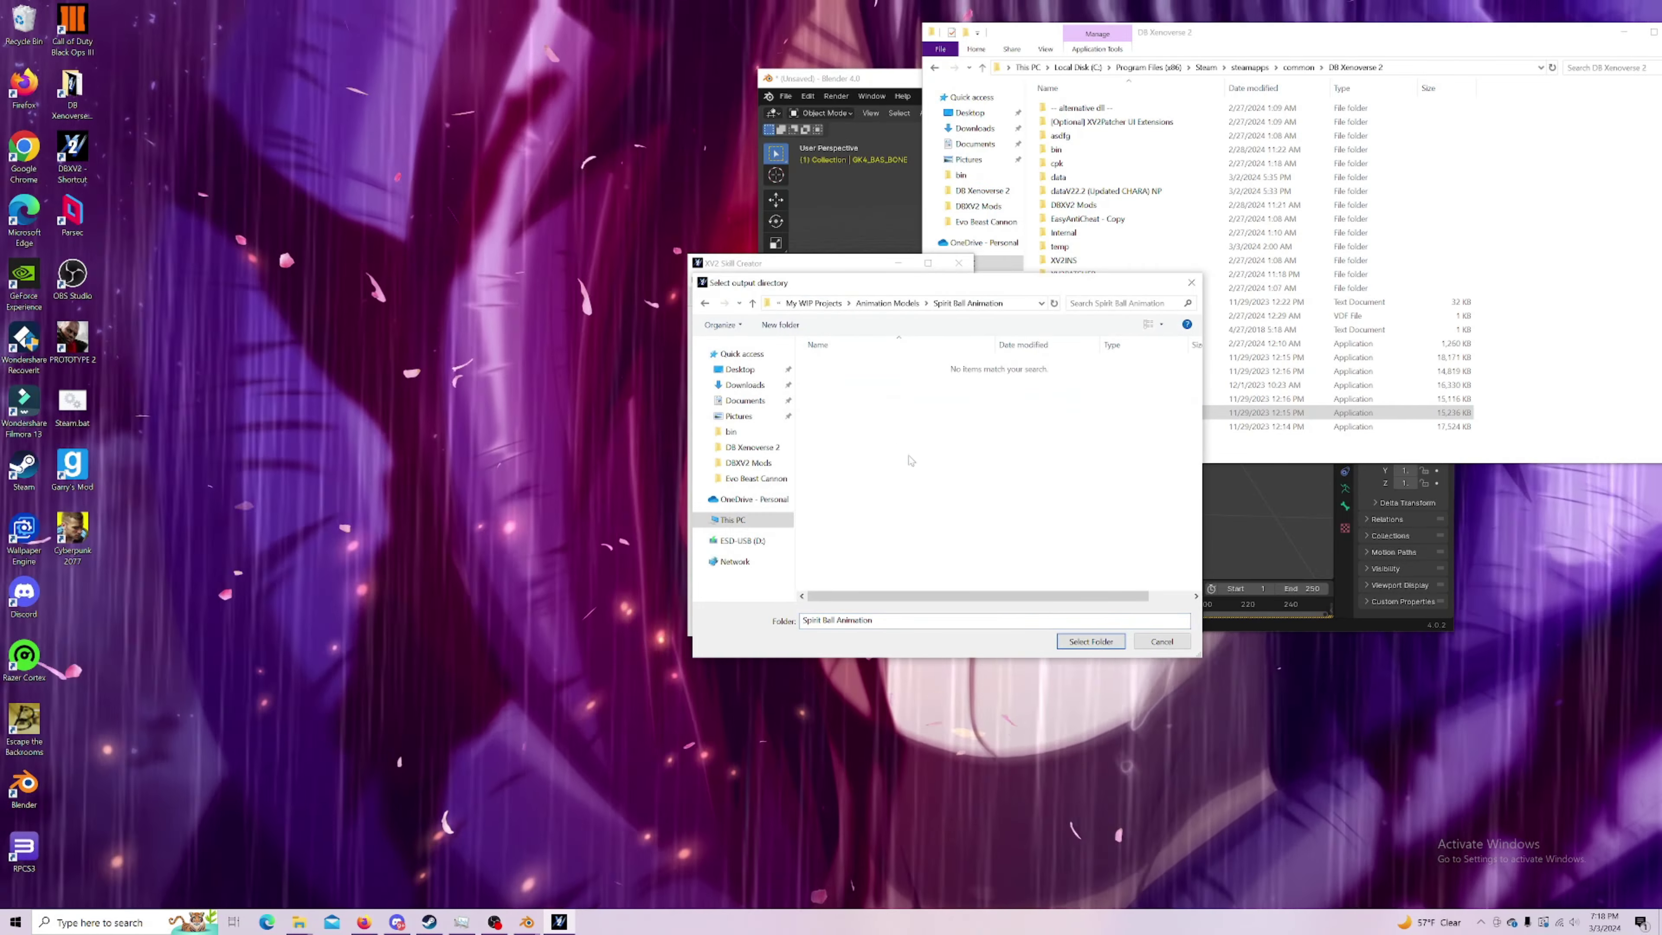
left_click(1090, 643)
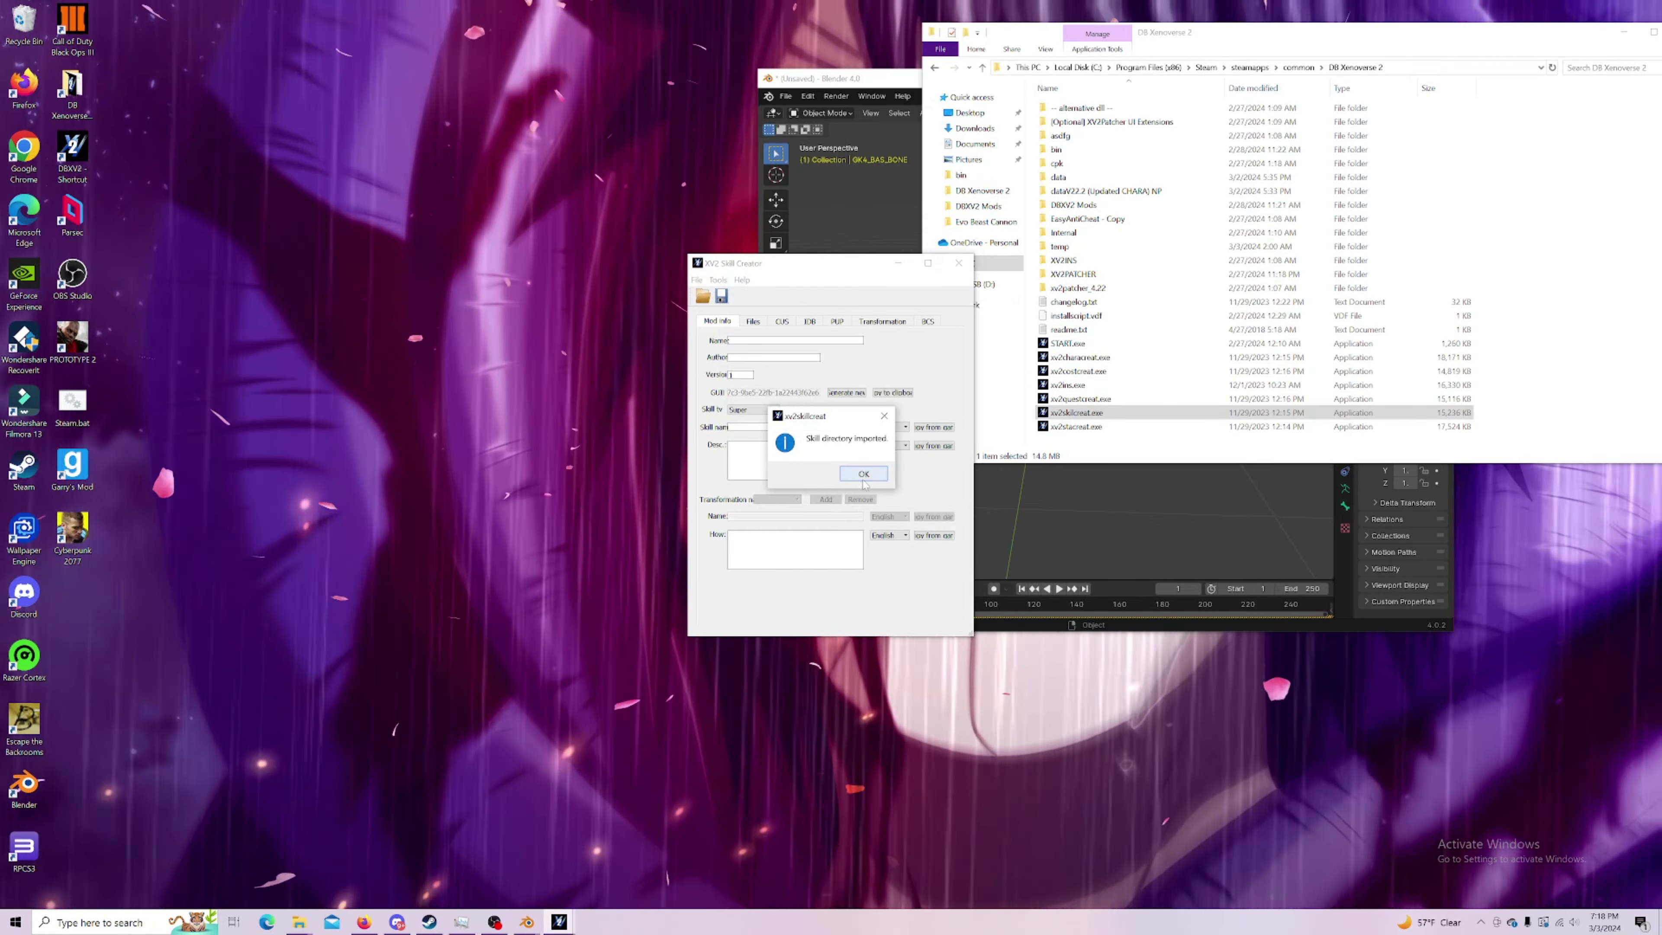
left_click(864, 474)
left_click(968, 264)
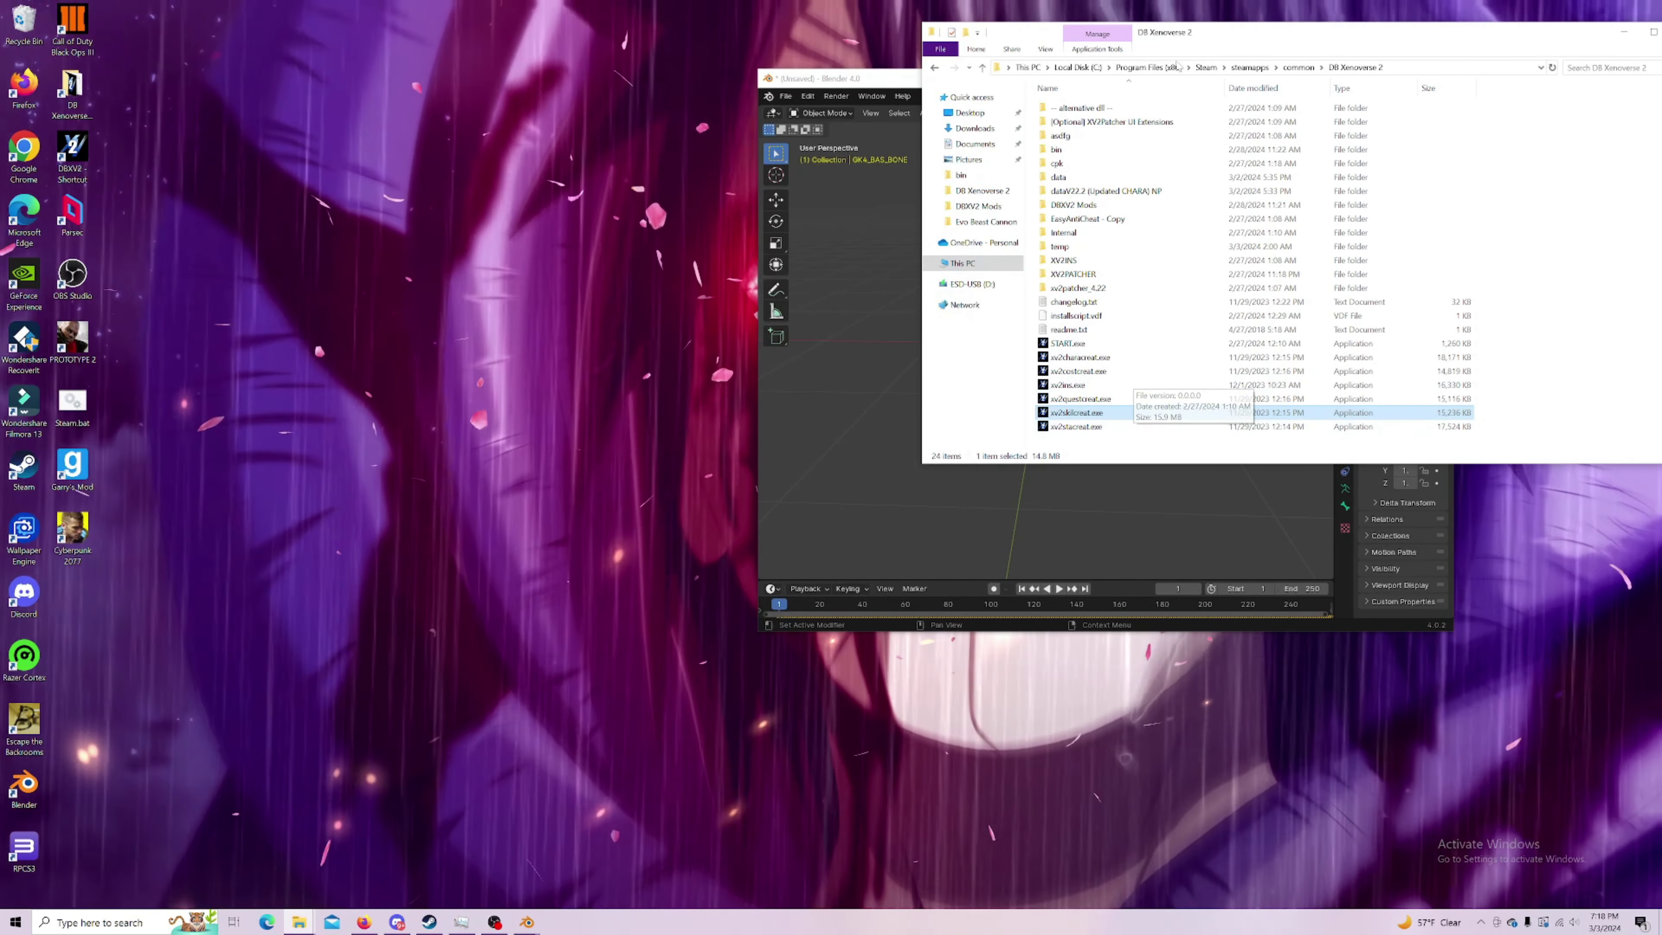
Step: Check the extracted skill files in the Spirit Ball Animation folder under My WIP Projects' Animation Models
left_click(986, 221)
key("alt+Up")
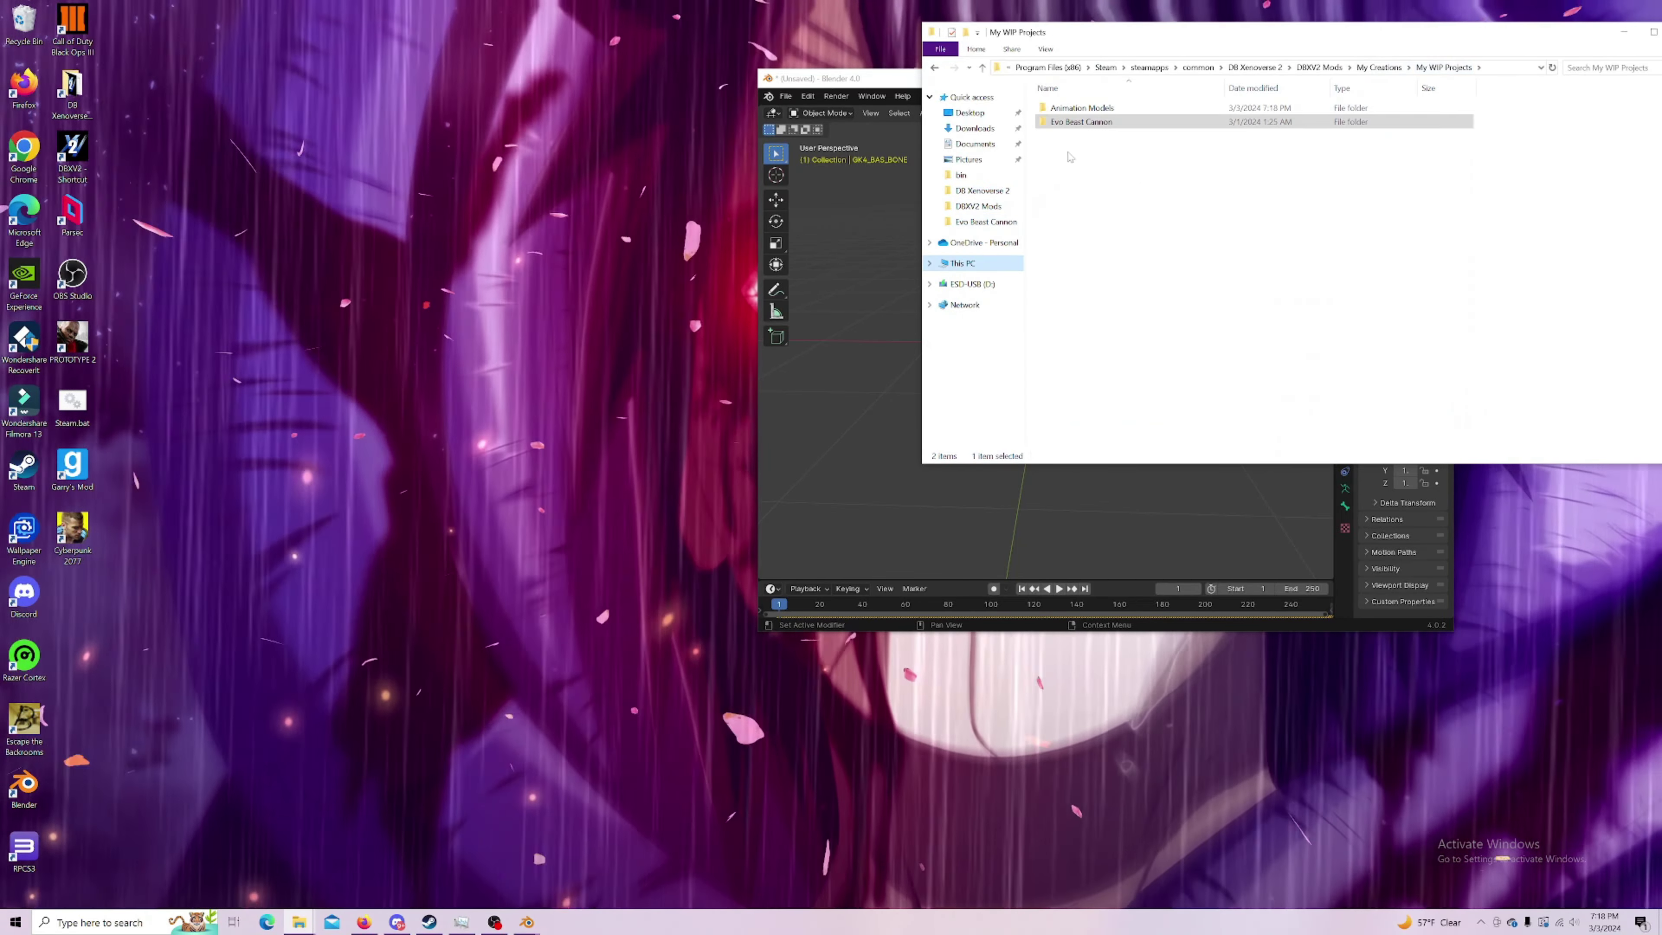
double_click(1112, 108)
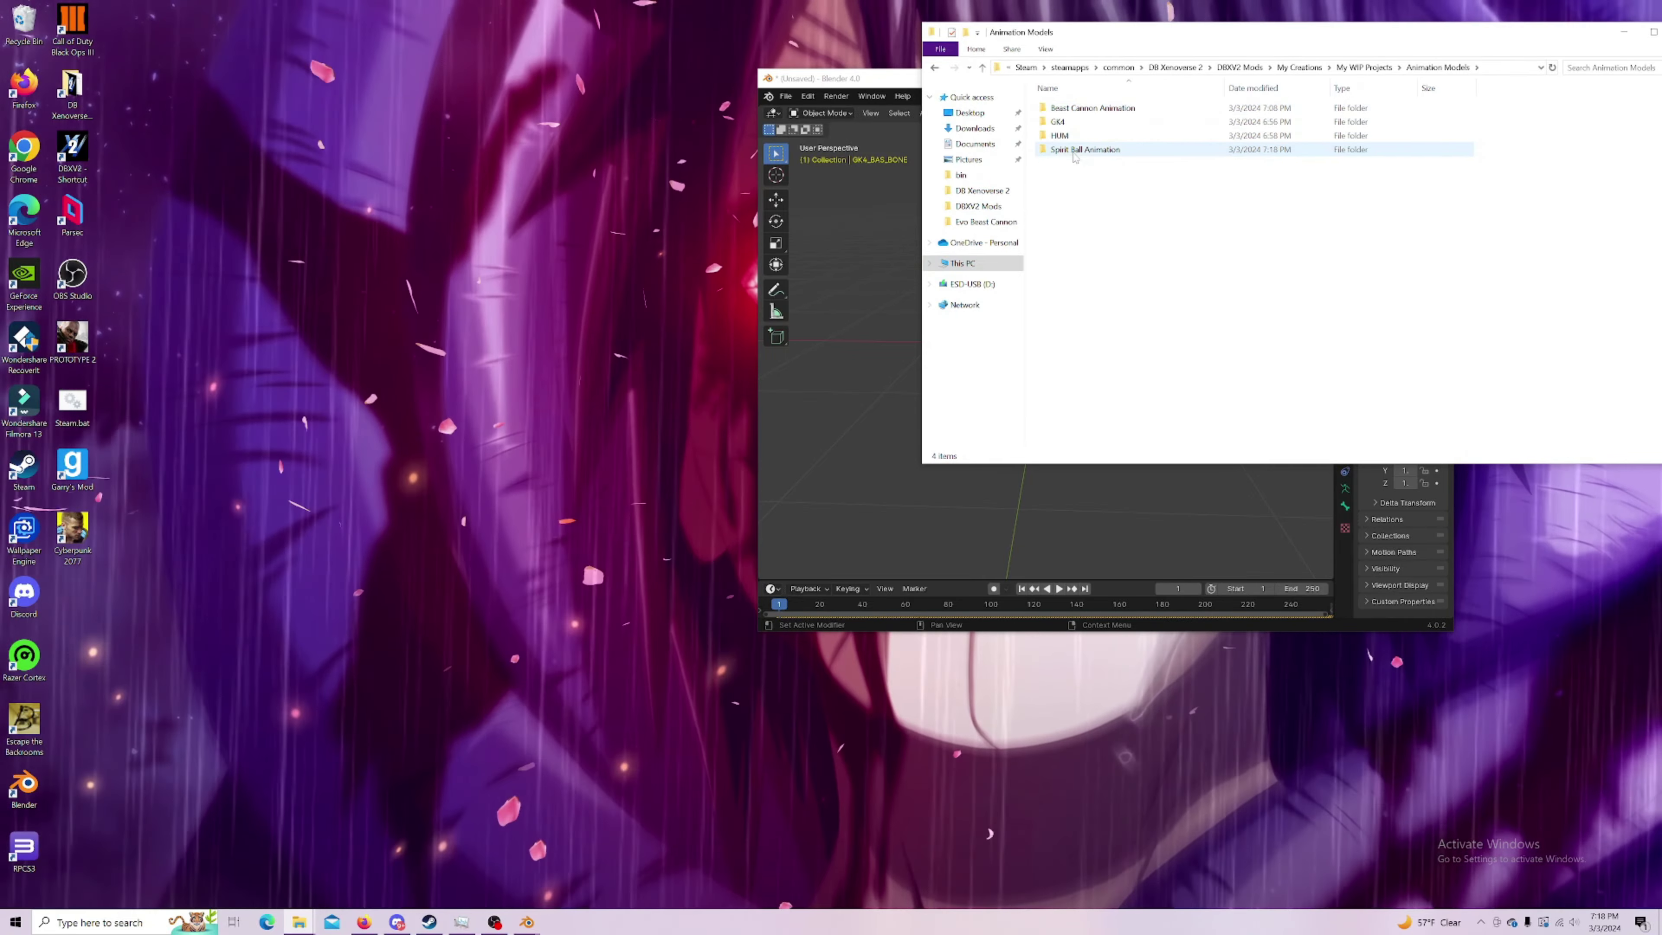
double_click(1080, 149)
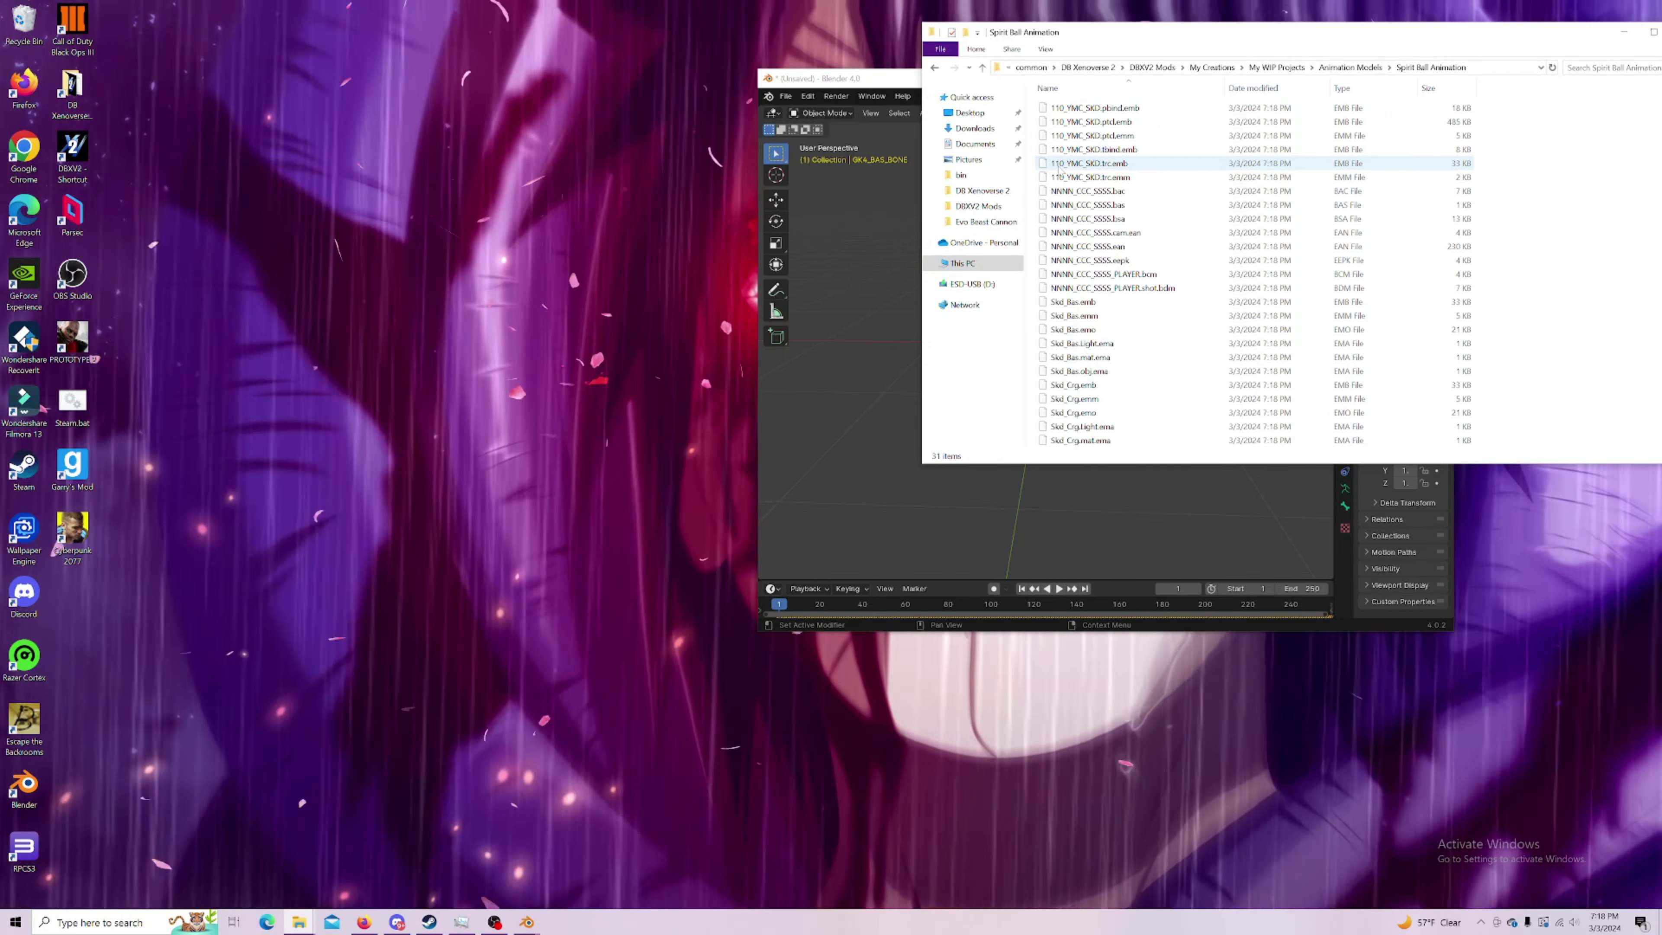
left_click(935, 68)
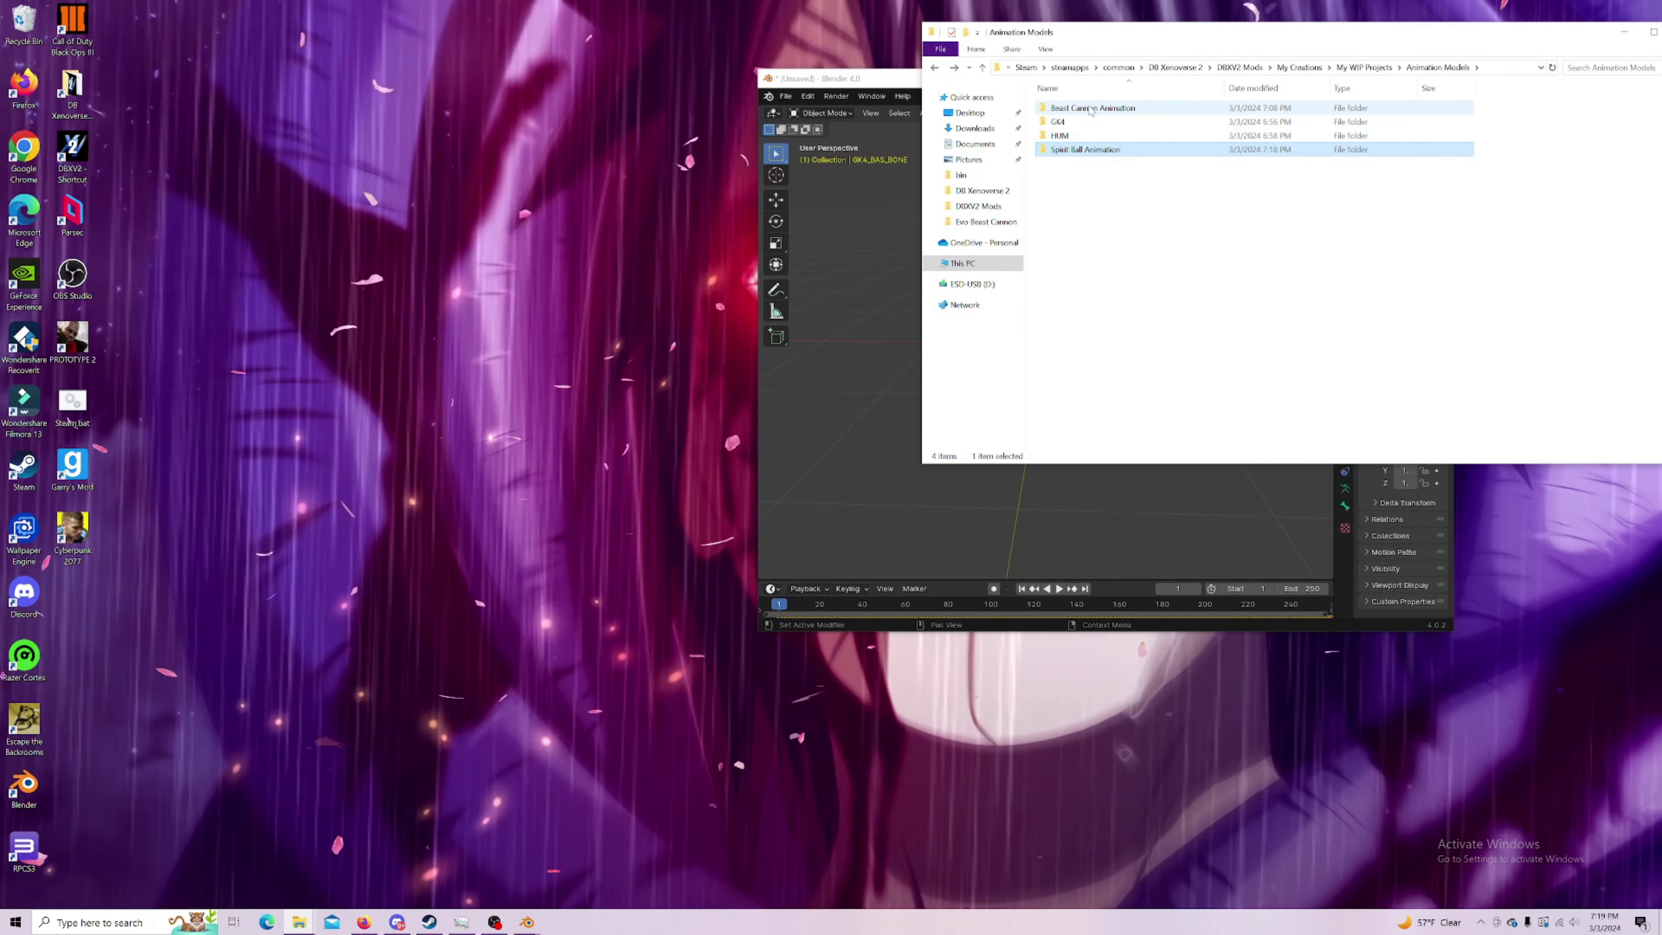
Step: Create a folder named "Spirit Ball Animation" inside the GK4 folder's Animation Model folder
left_click(1071, 125)
double_click(1071, 122)
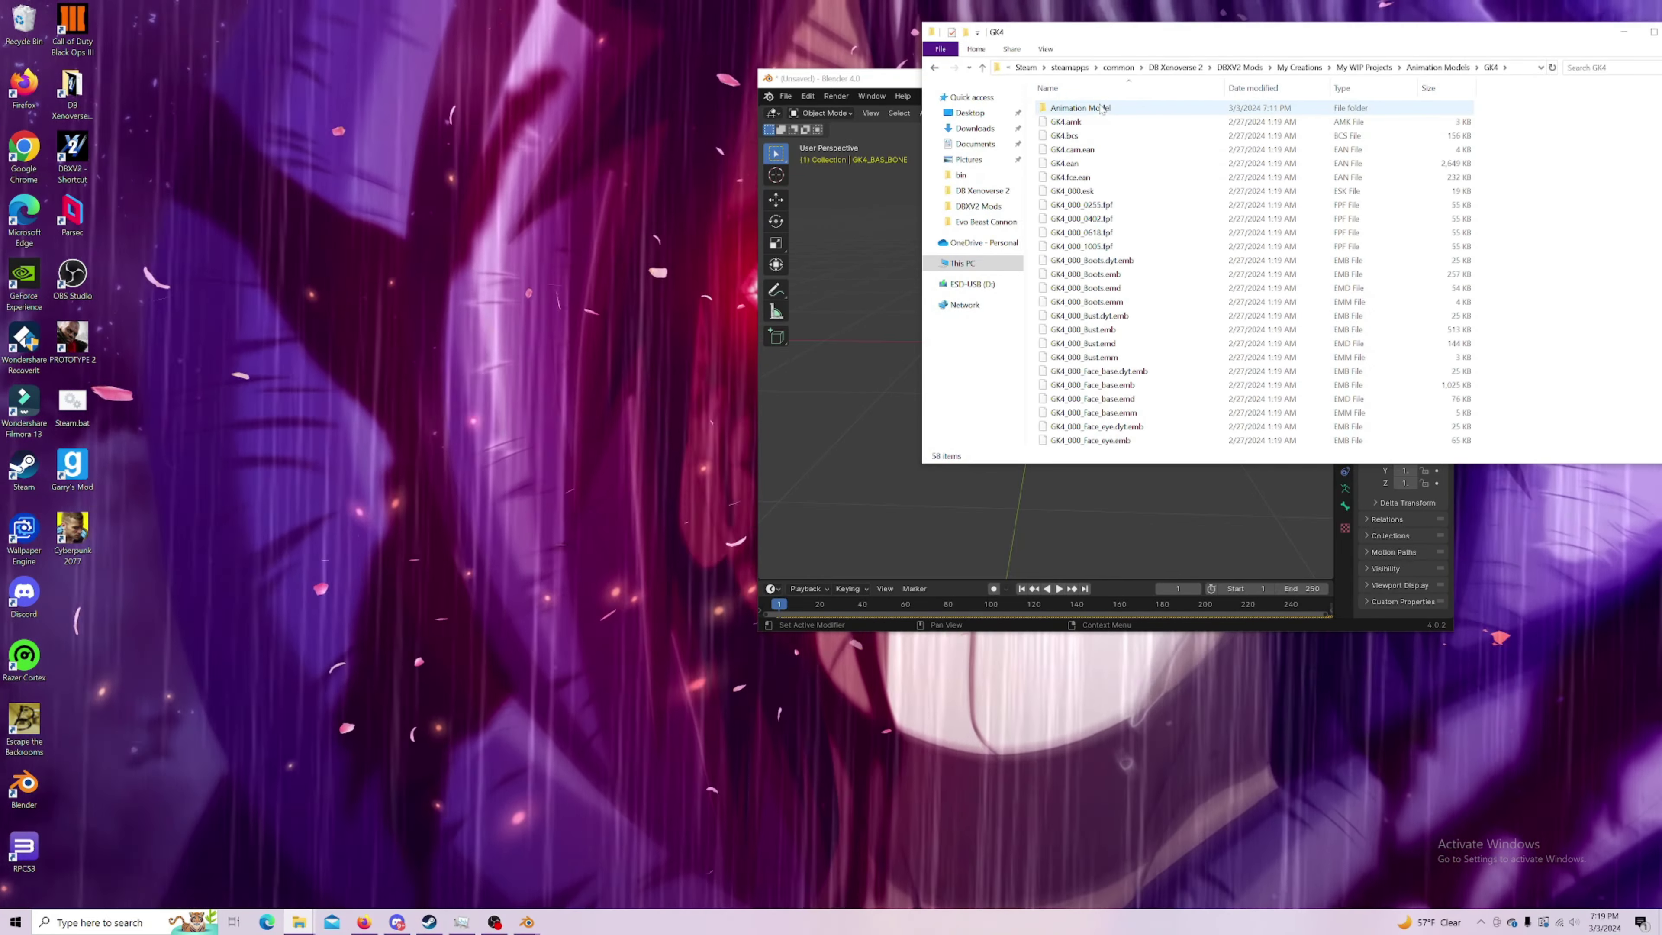
double_click(1079, 108)
right_click(1103, 317)
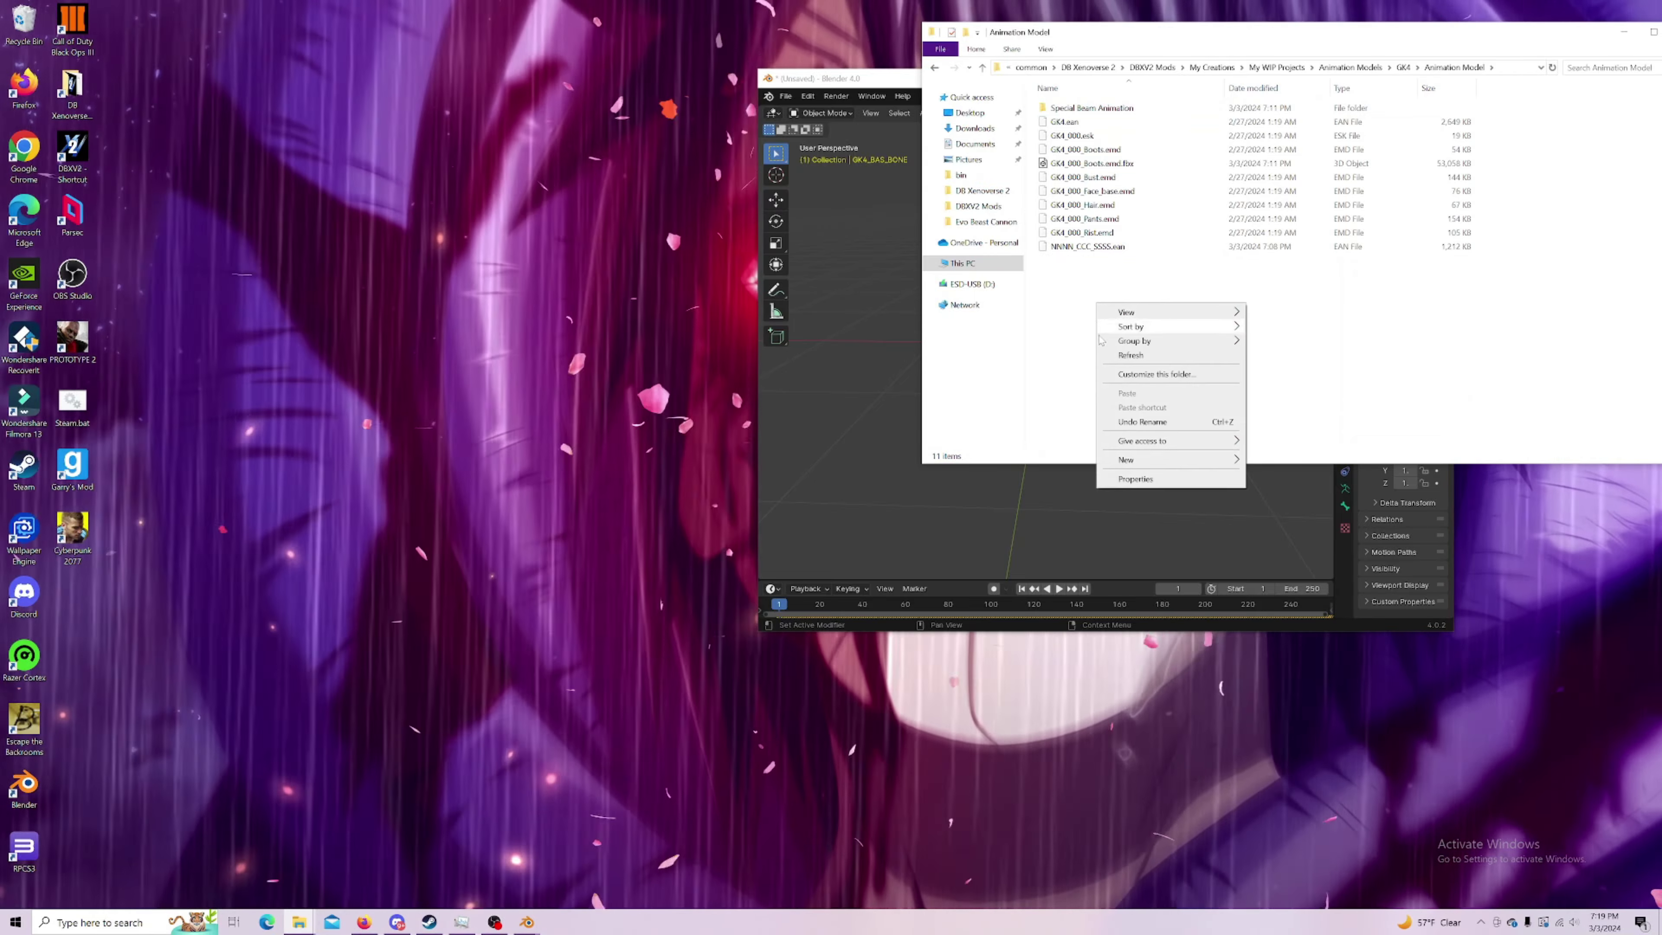
mouse_move(1126, 473)
left_click(1282, 462)
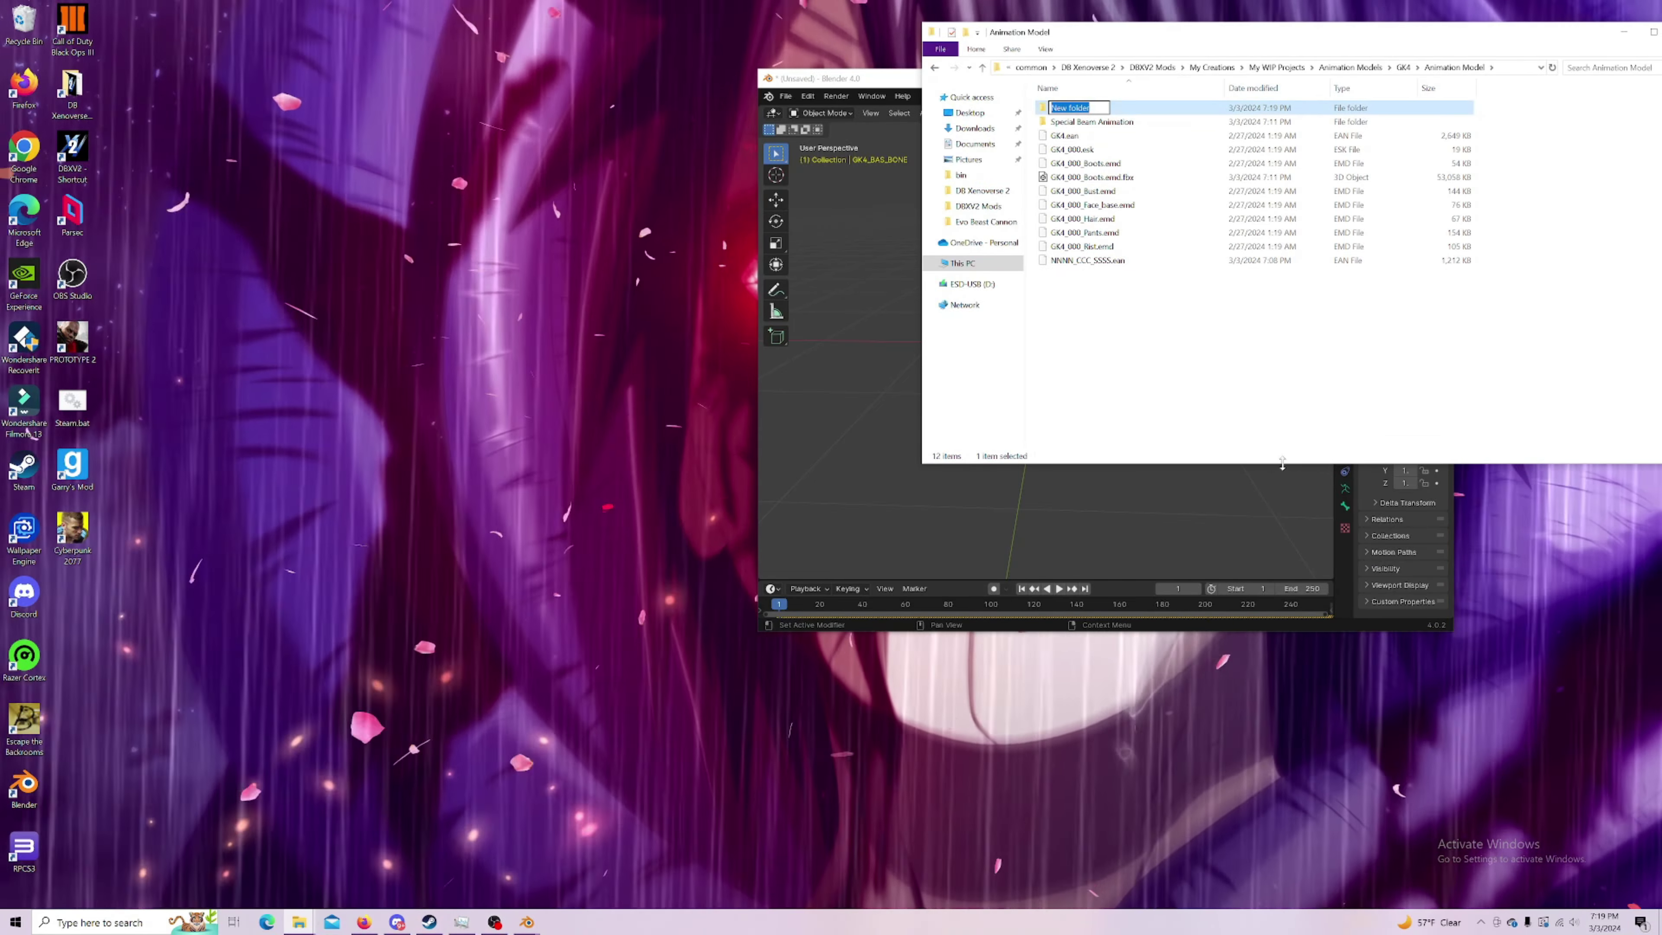
type("Spirit Ball Animation")
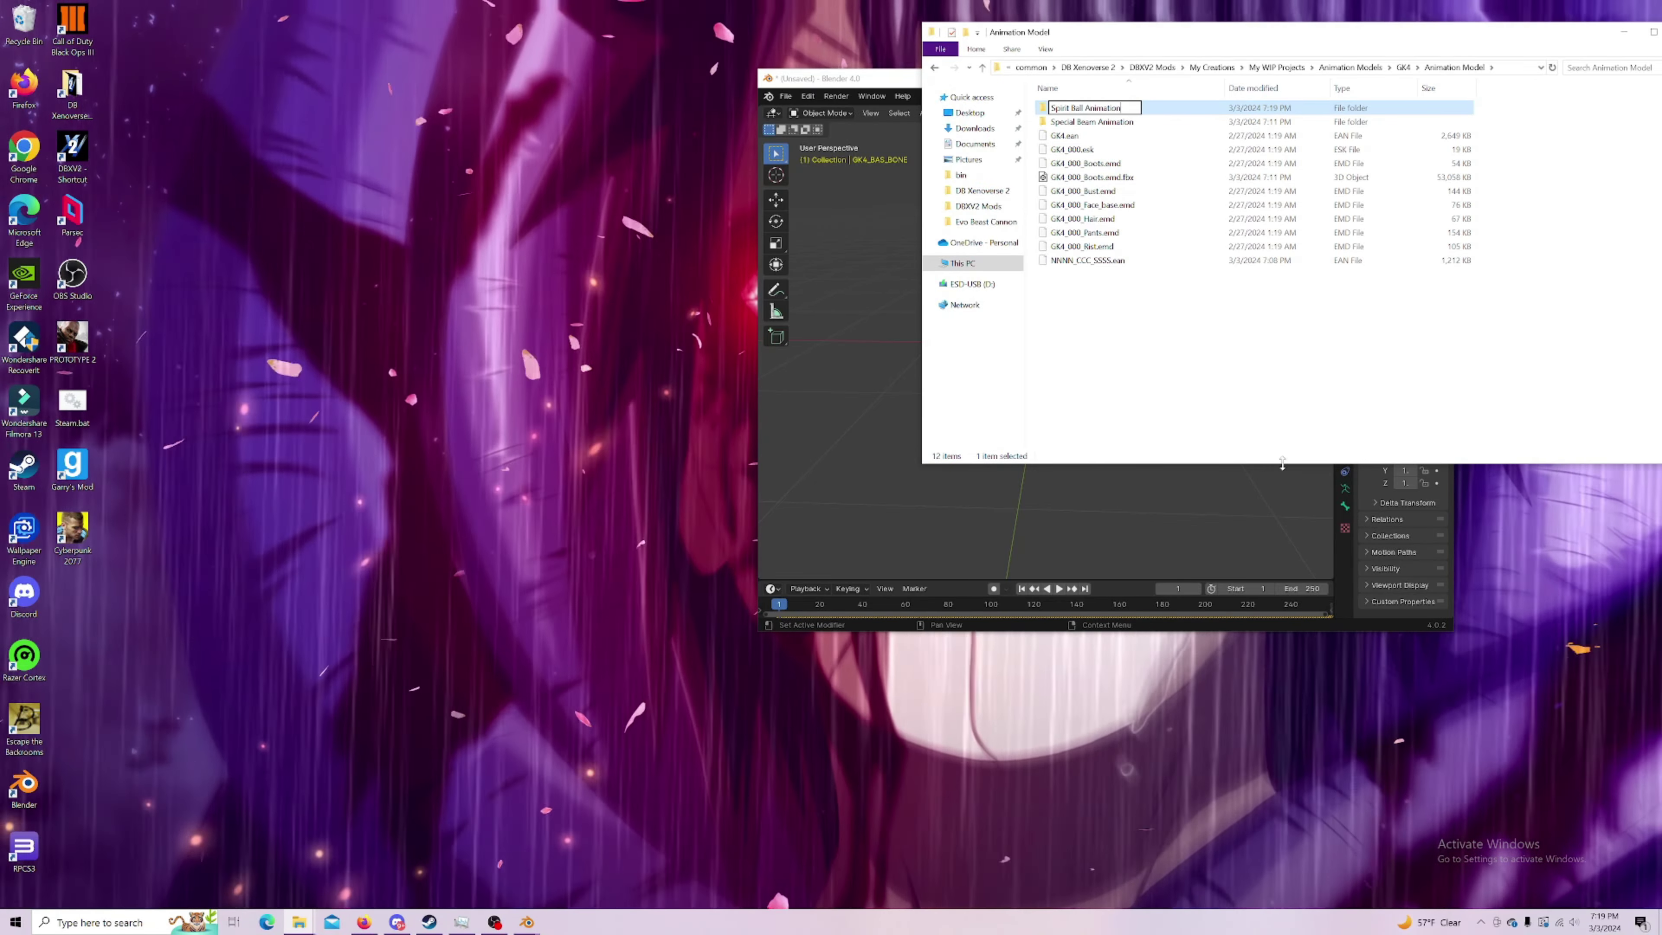
key("Return")
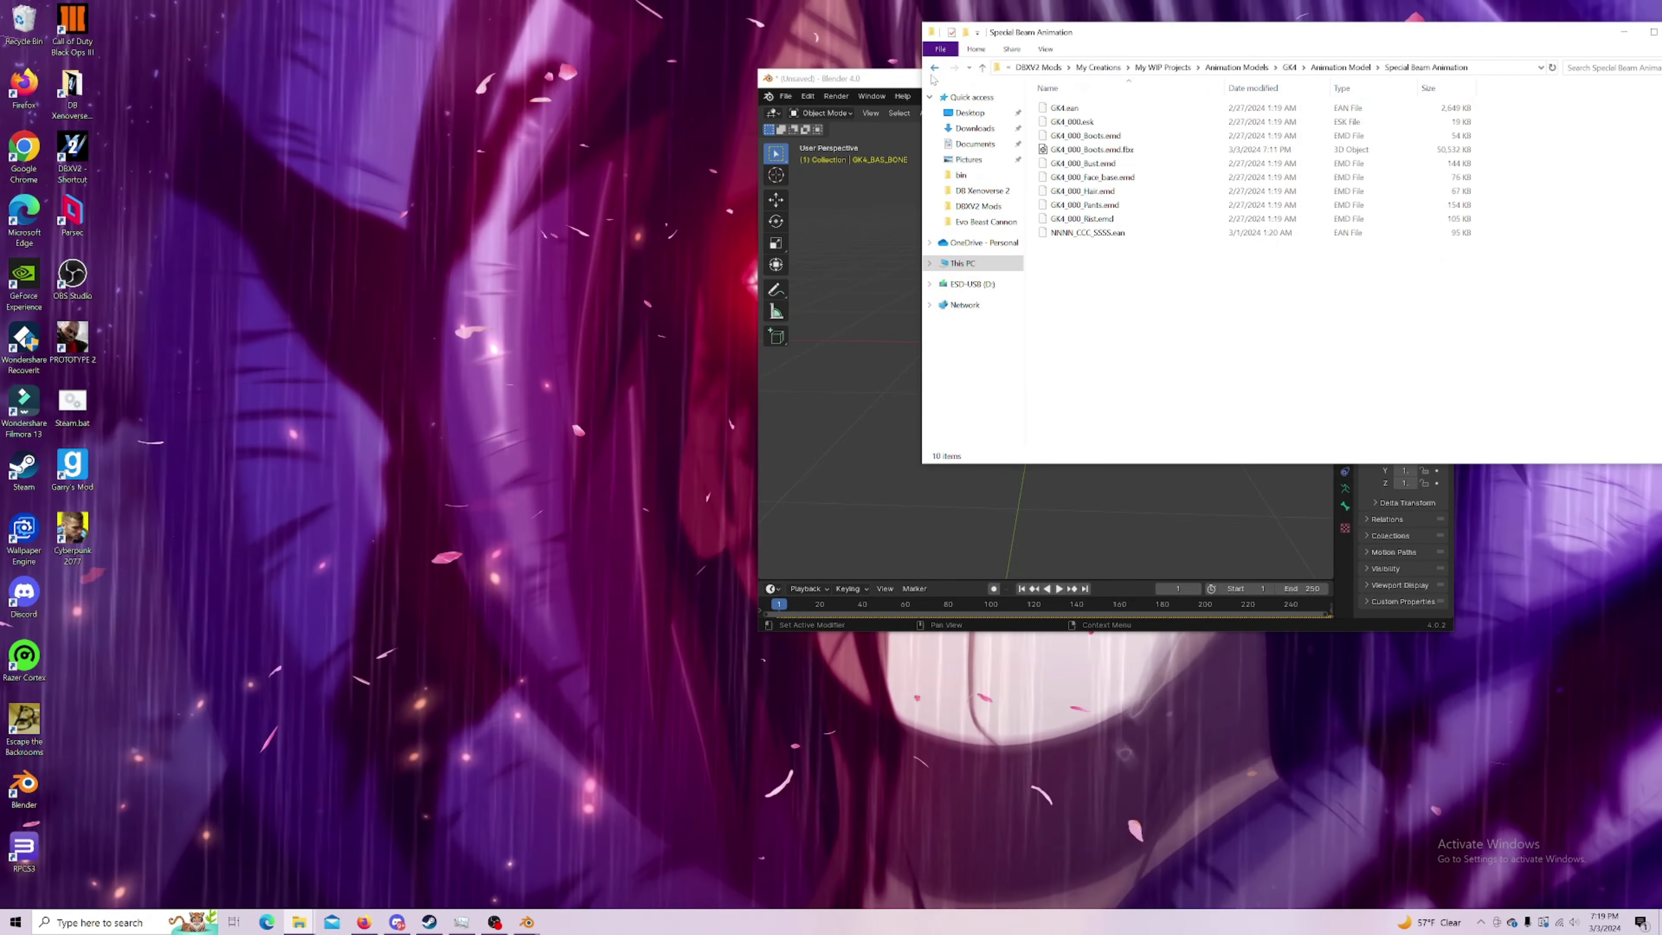
Step: Copy NNNN_CCC_SSSS.ean from the extracted Spirit Ball Animation folder into the Spirit Ball Animation folder under GK4's Animation Model
left_click(935, 67)
left_click(935, 67)
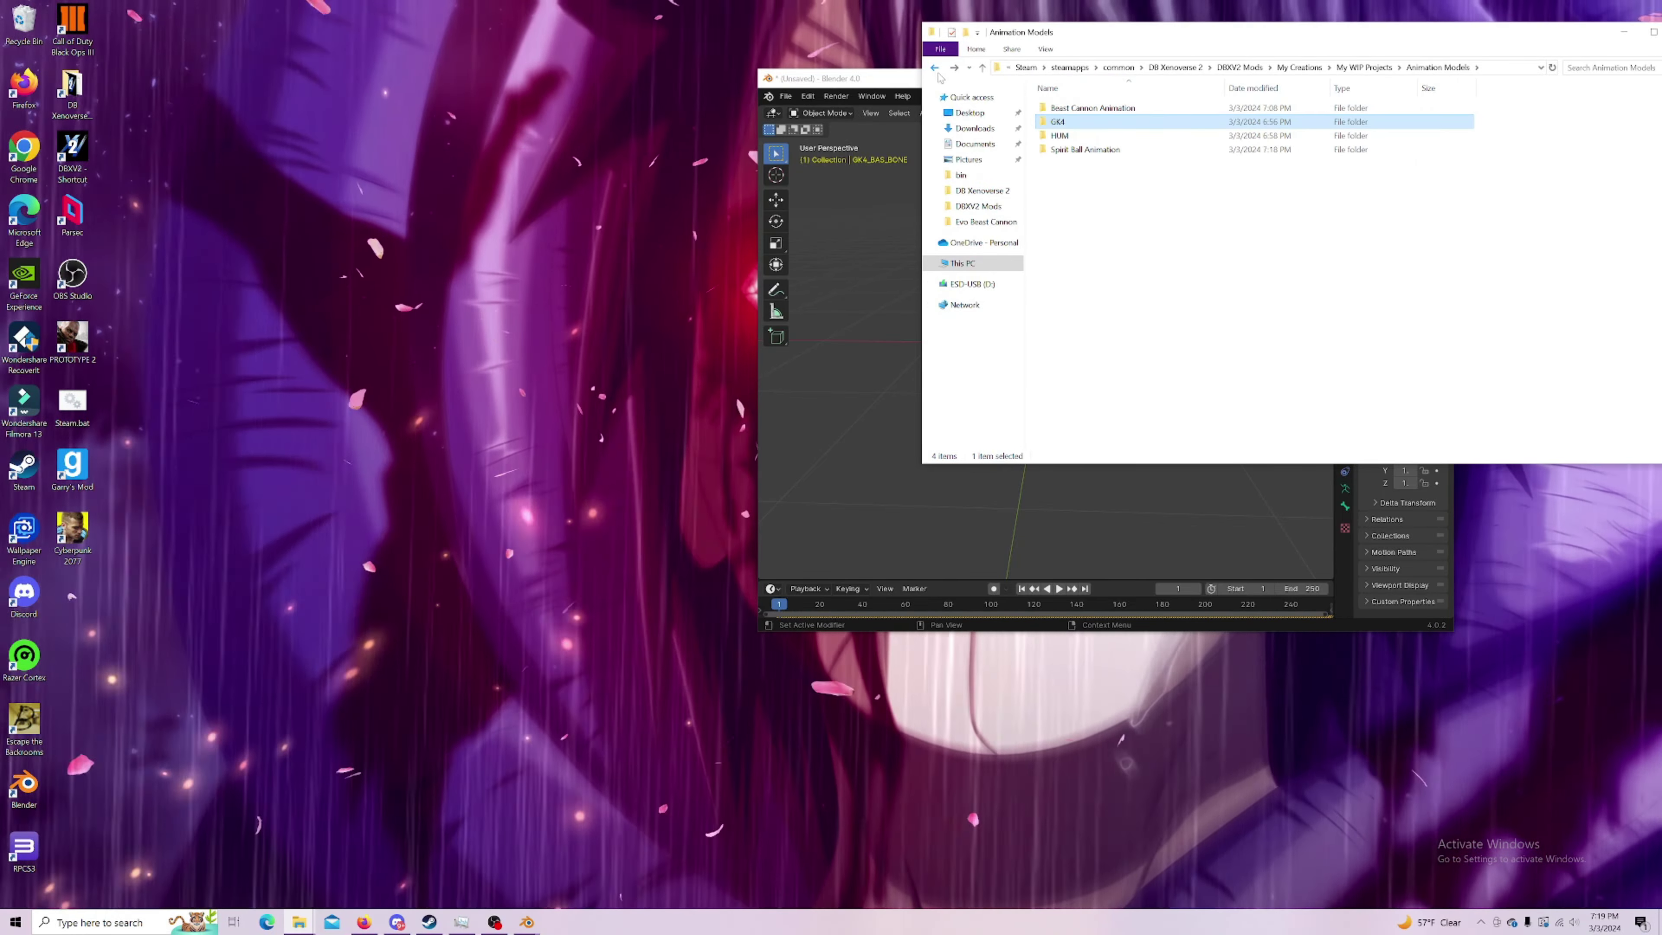
double_click(1087, 149)
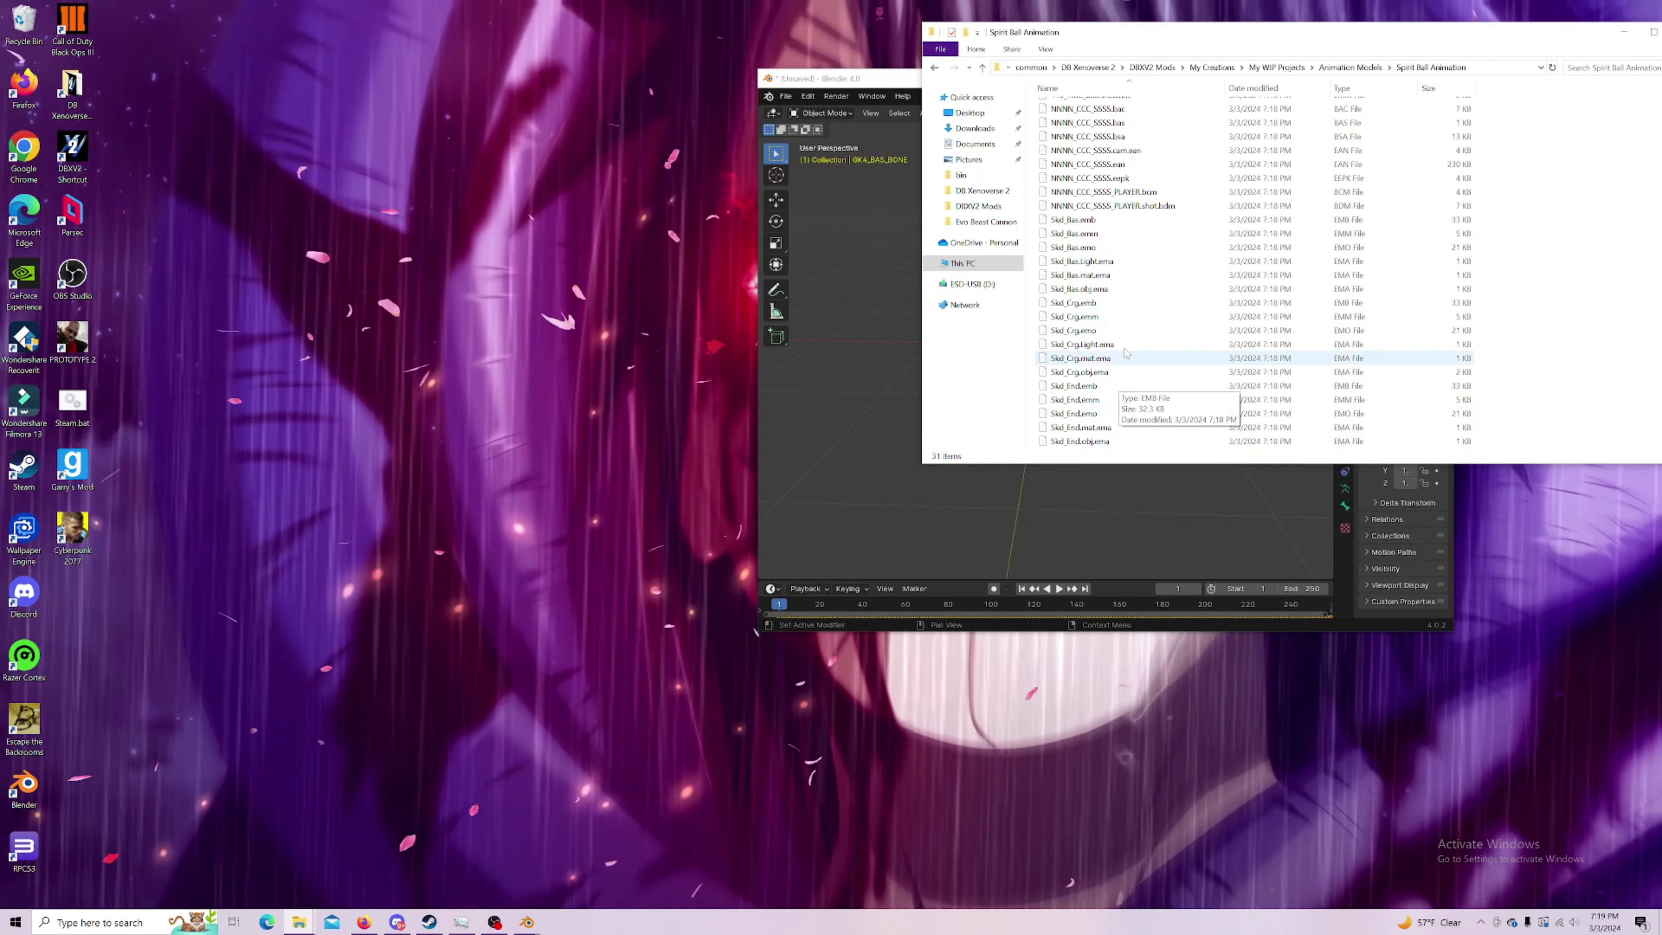
scroll(1123, 361, "up", 2)
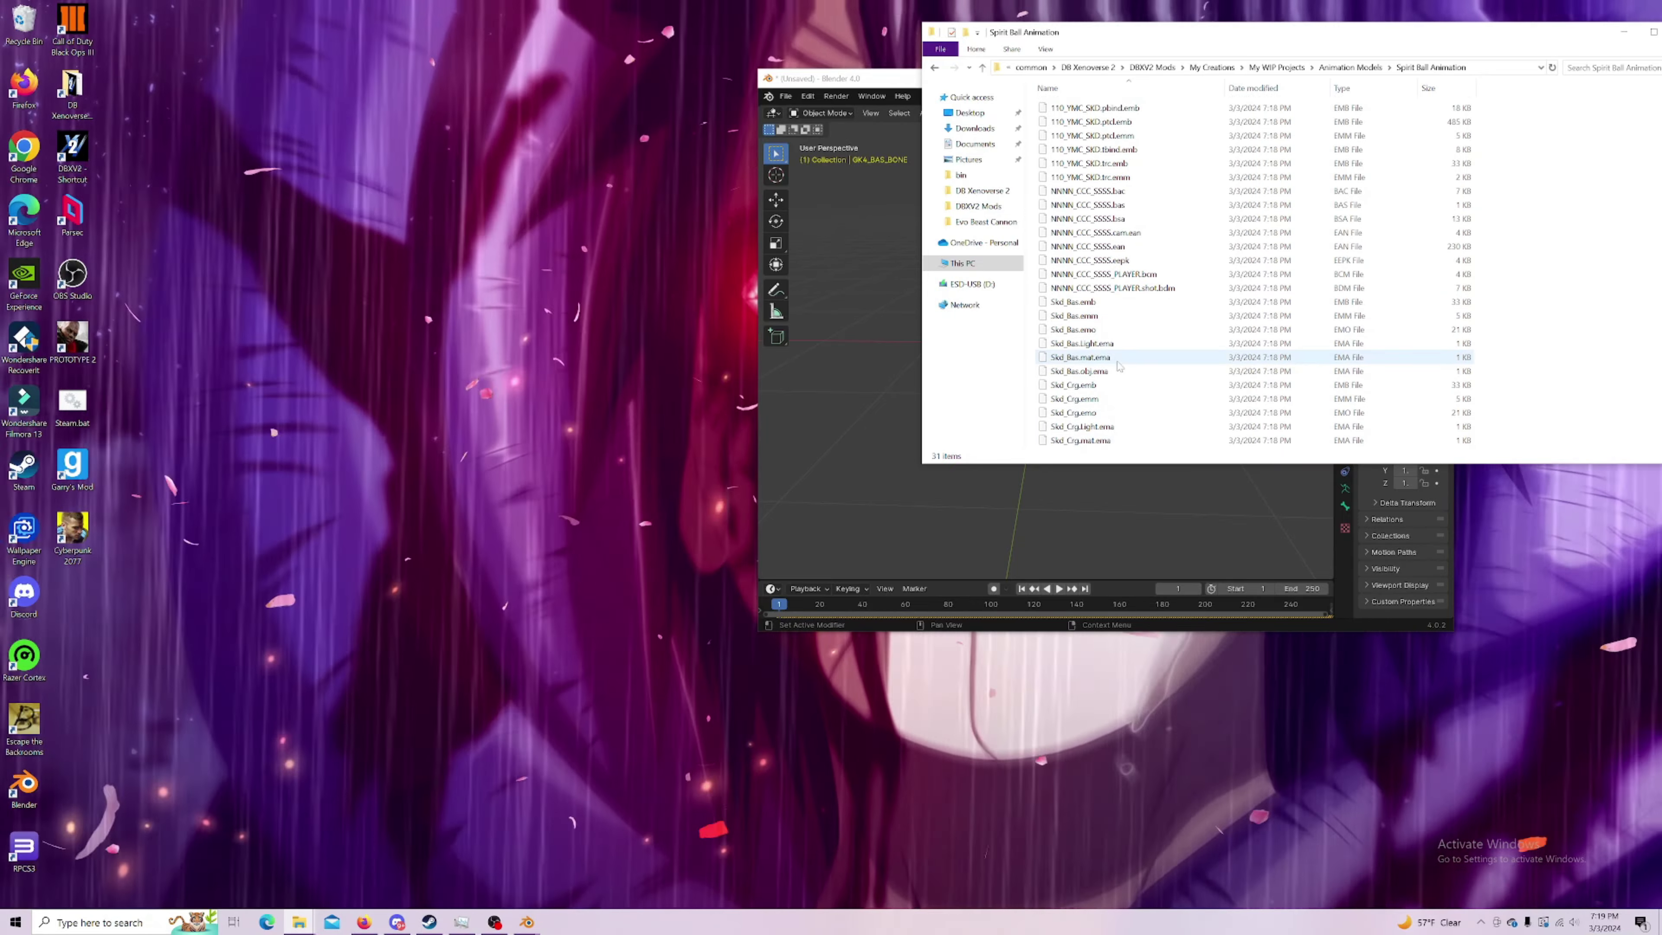
right_click(1121, 247)
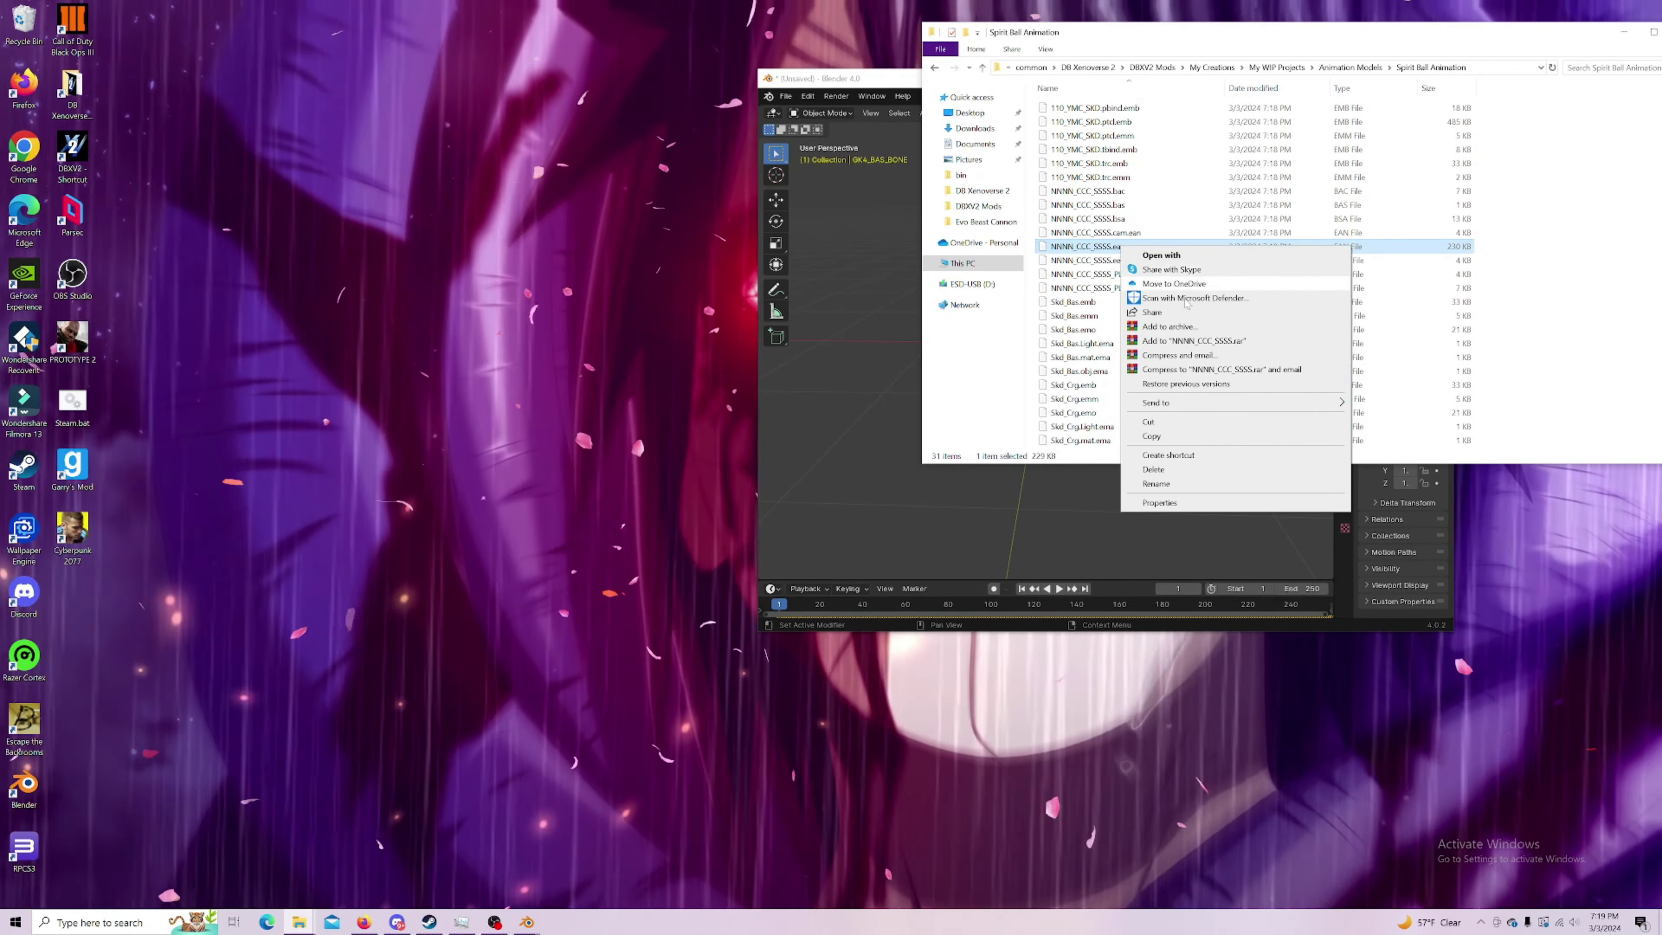
key("Escape")
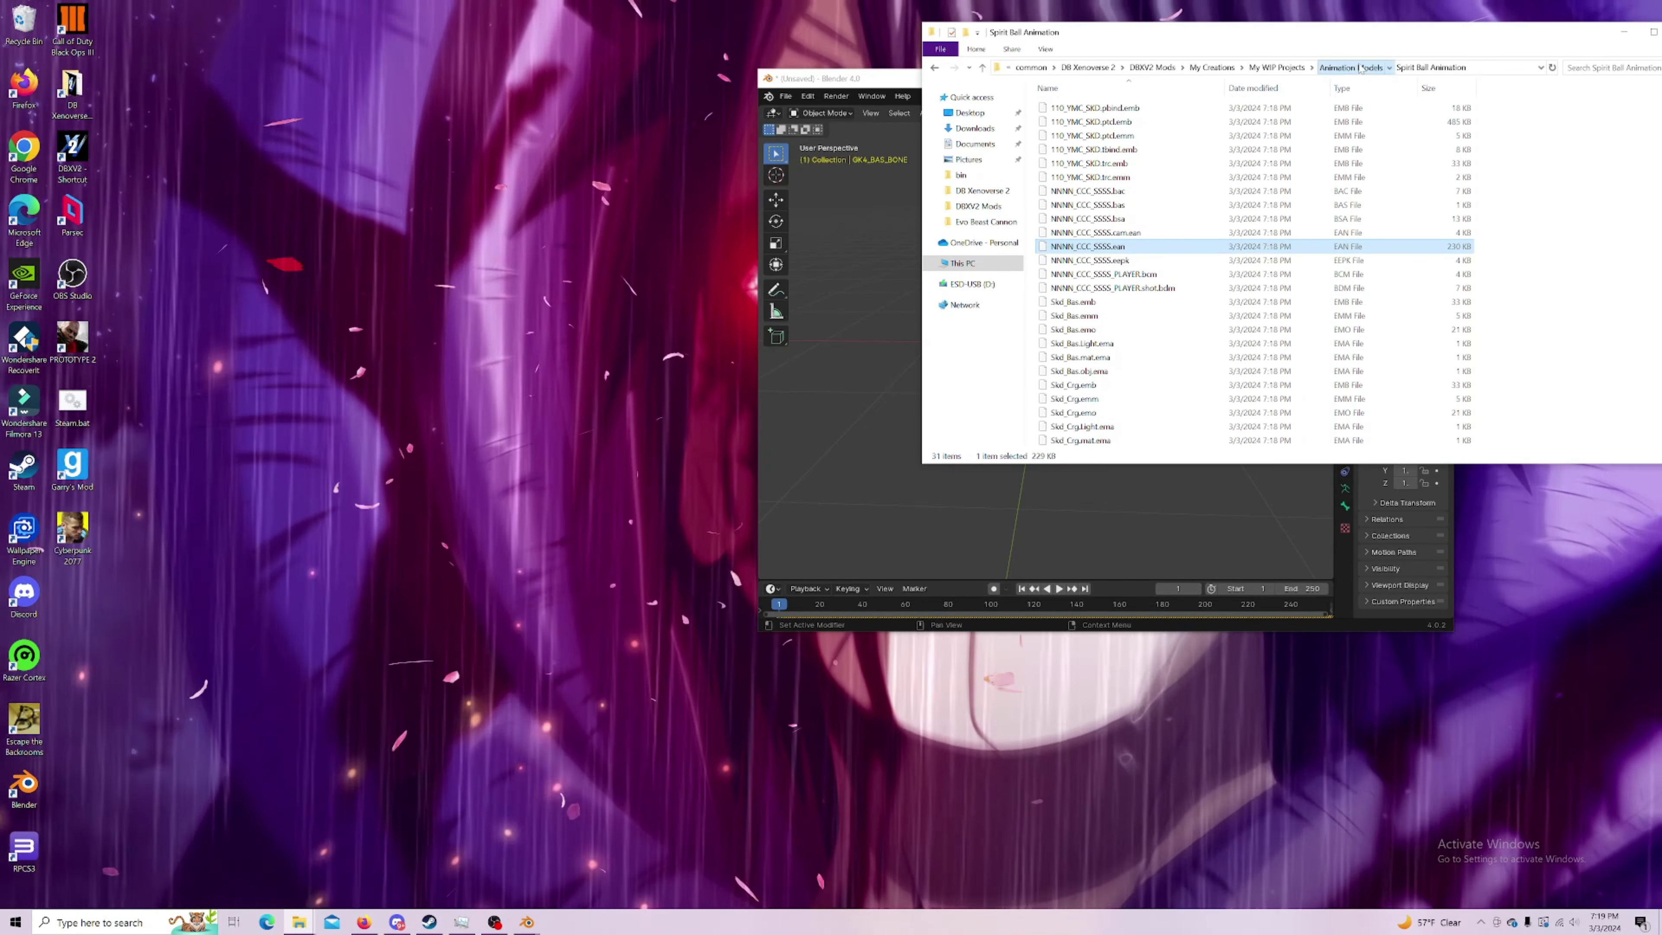
left_click(1360, 68)
double_click(1070, 108)
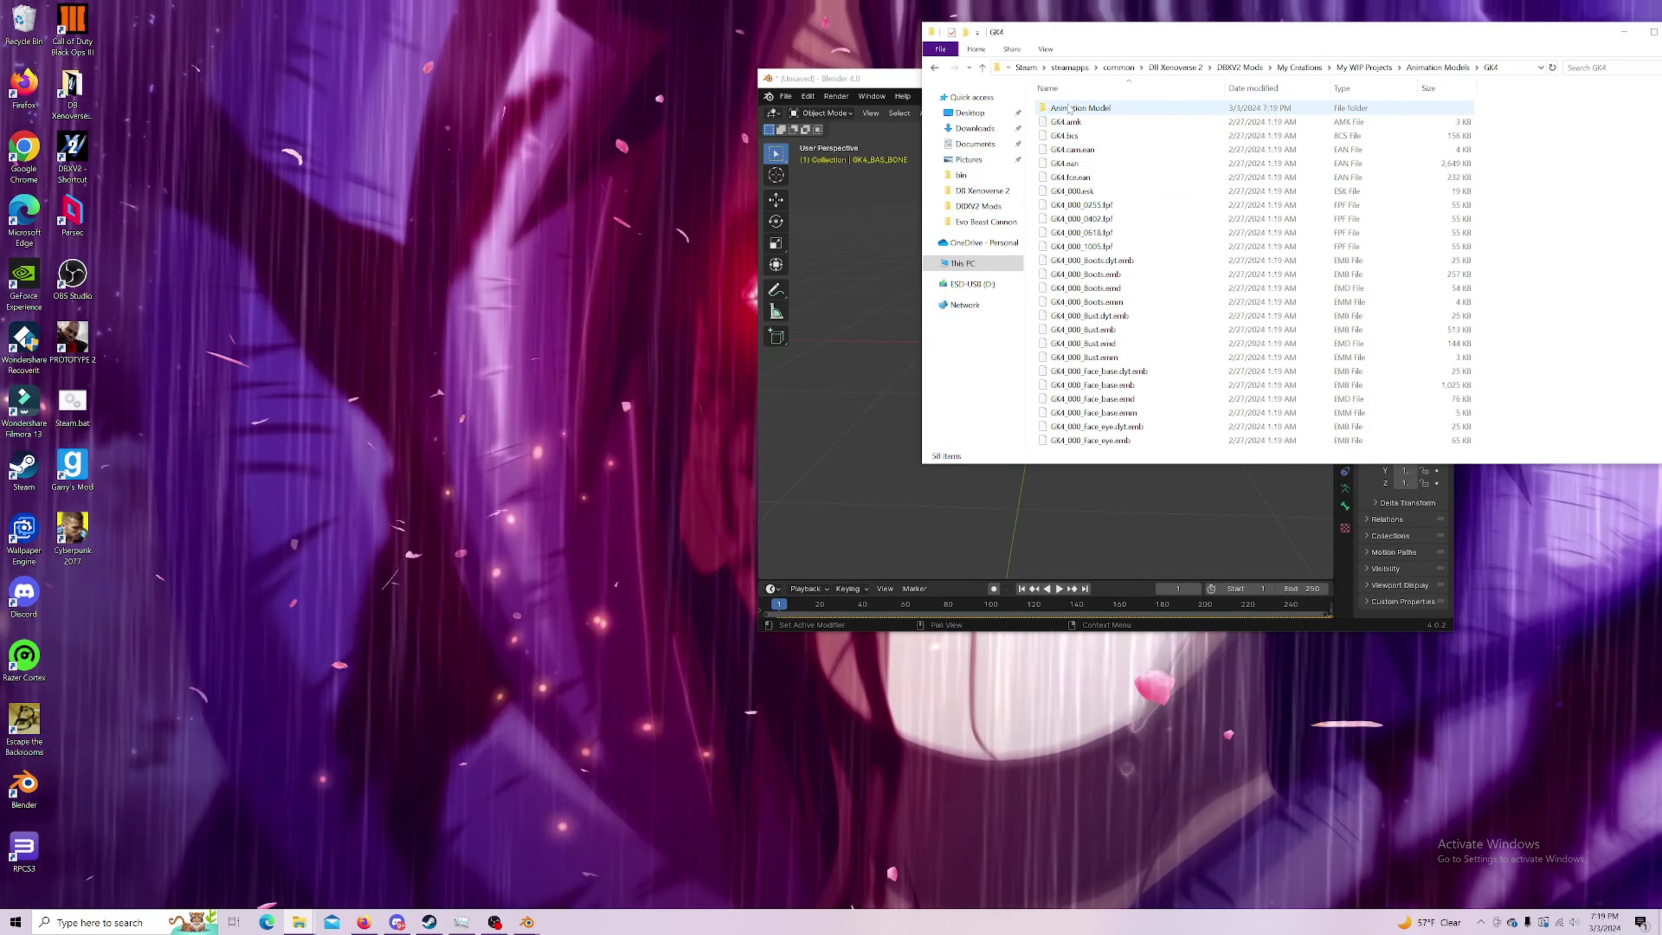
double_click(1070, 109)
double_click(1092, 123)
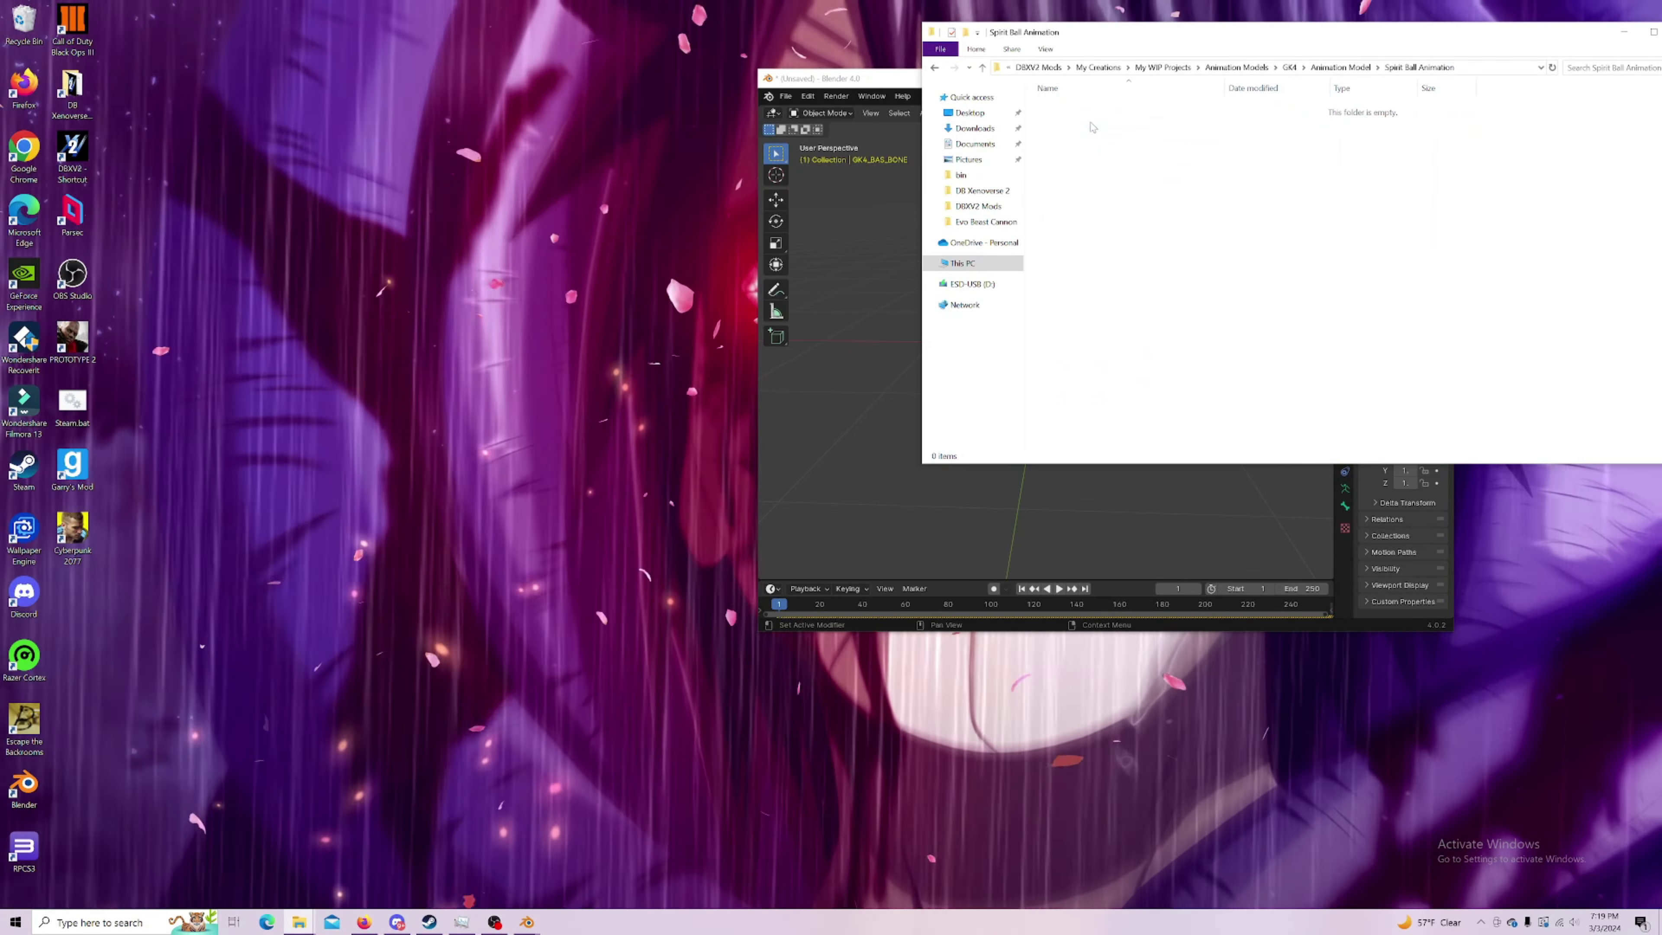
right_click(1107, 160)
left_click(1135, 254)
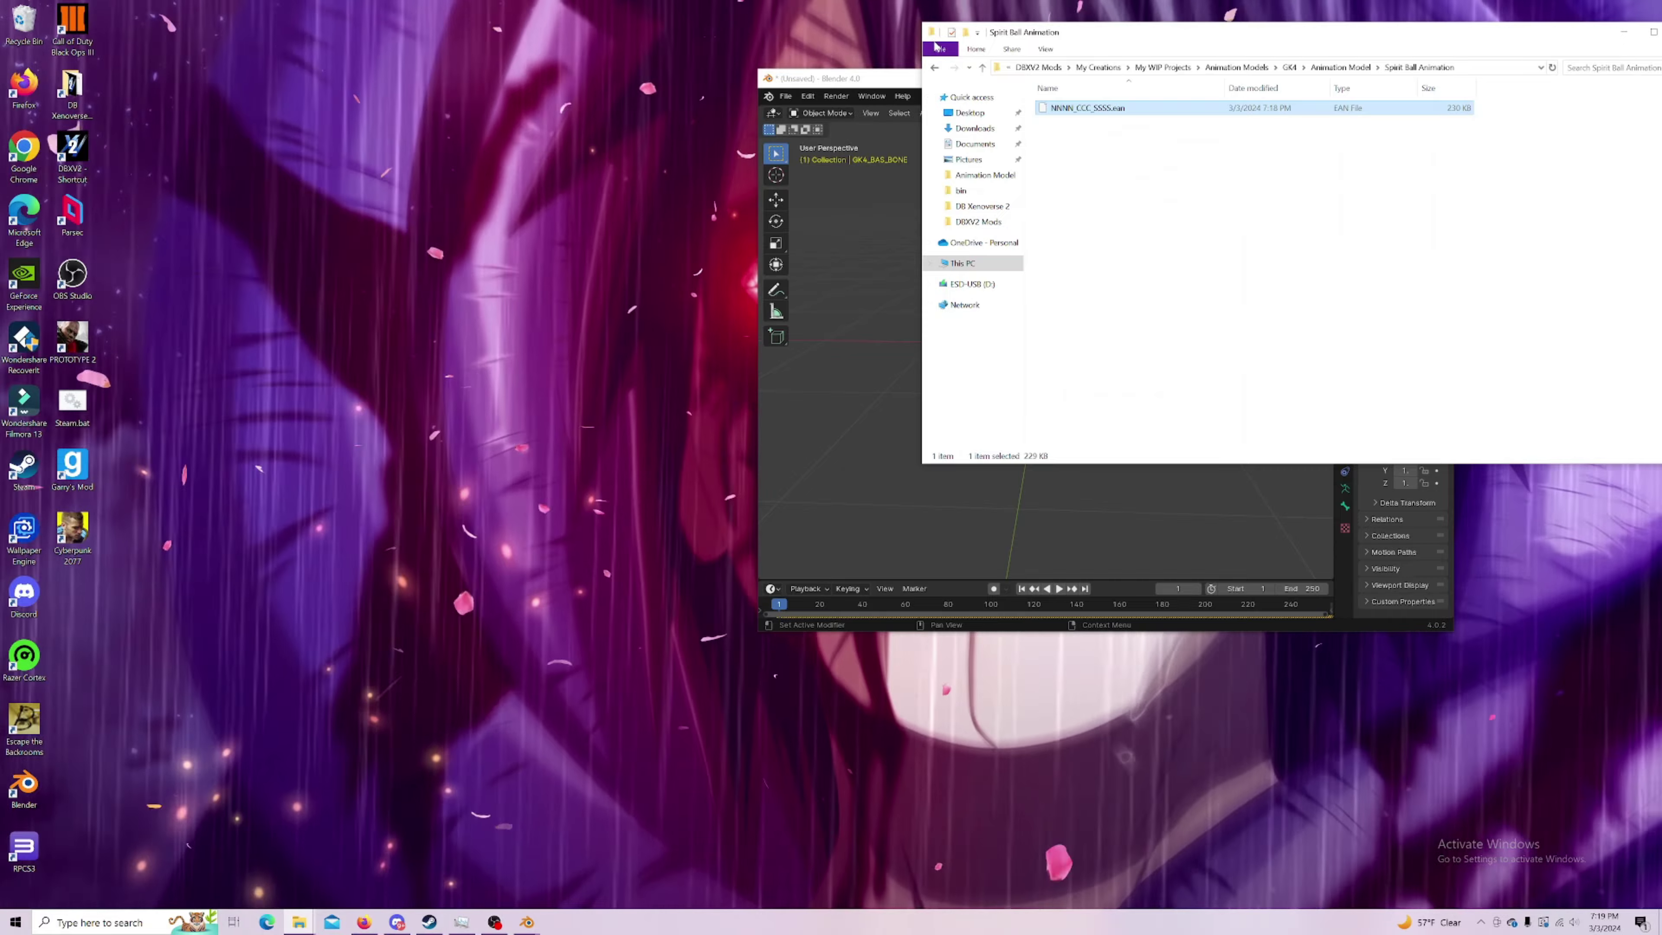
Step: Copy GK4.ean, GK4_000.esk and all GK4 .emd files, without the FBX, from Animation Model into its Spirit Ball Animation subfolder
left_click(935, 67)
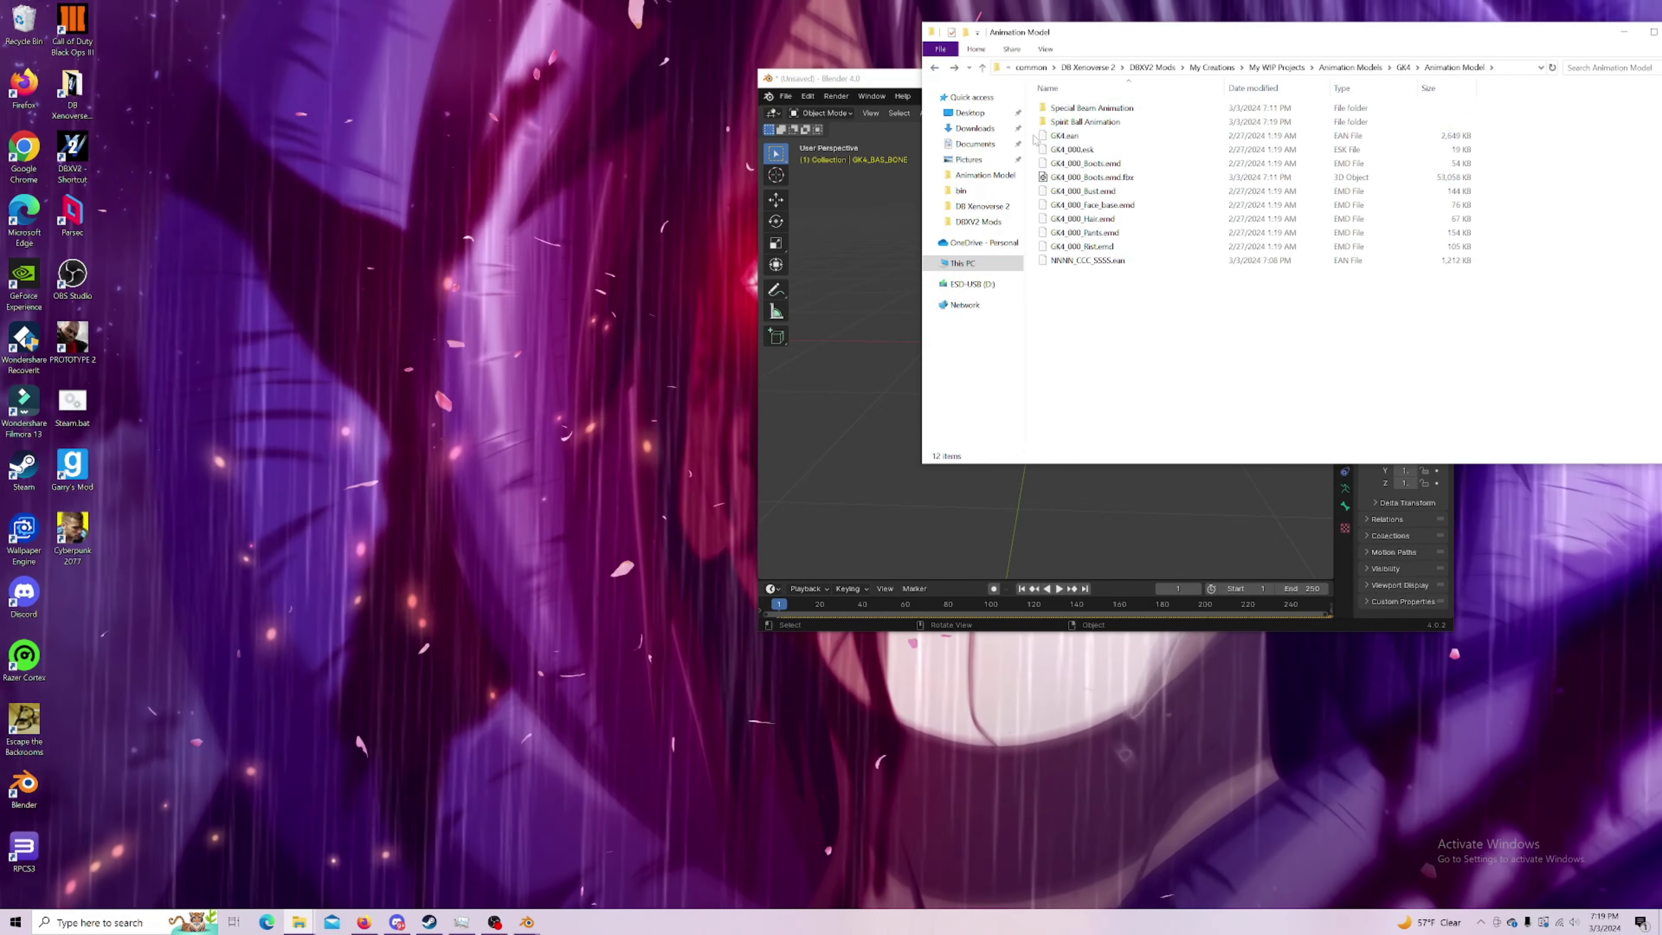
left_click_drag(1041, 131, 1116, 264)
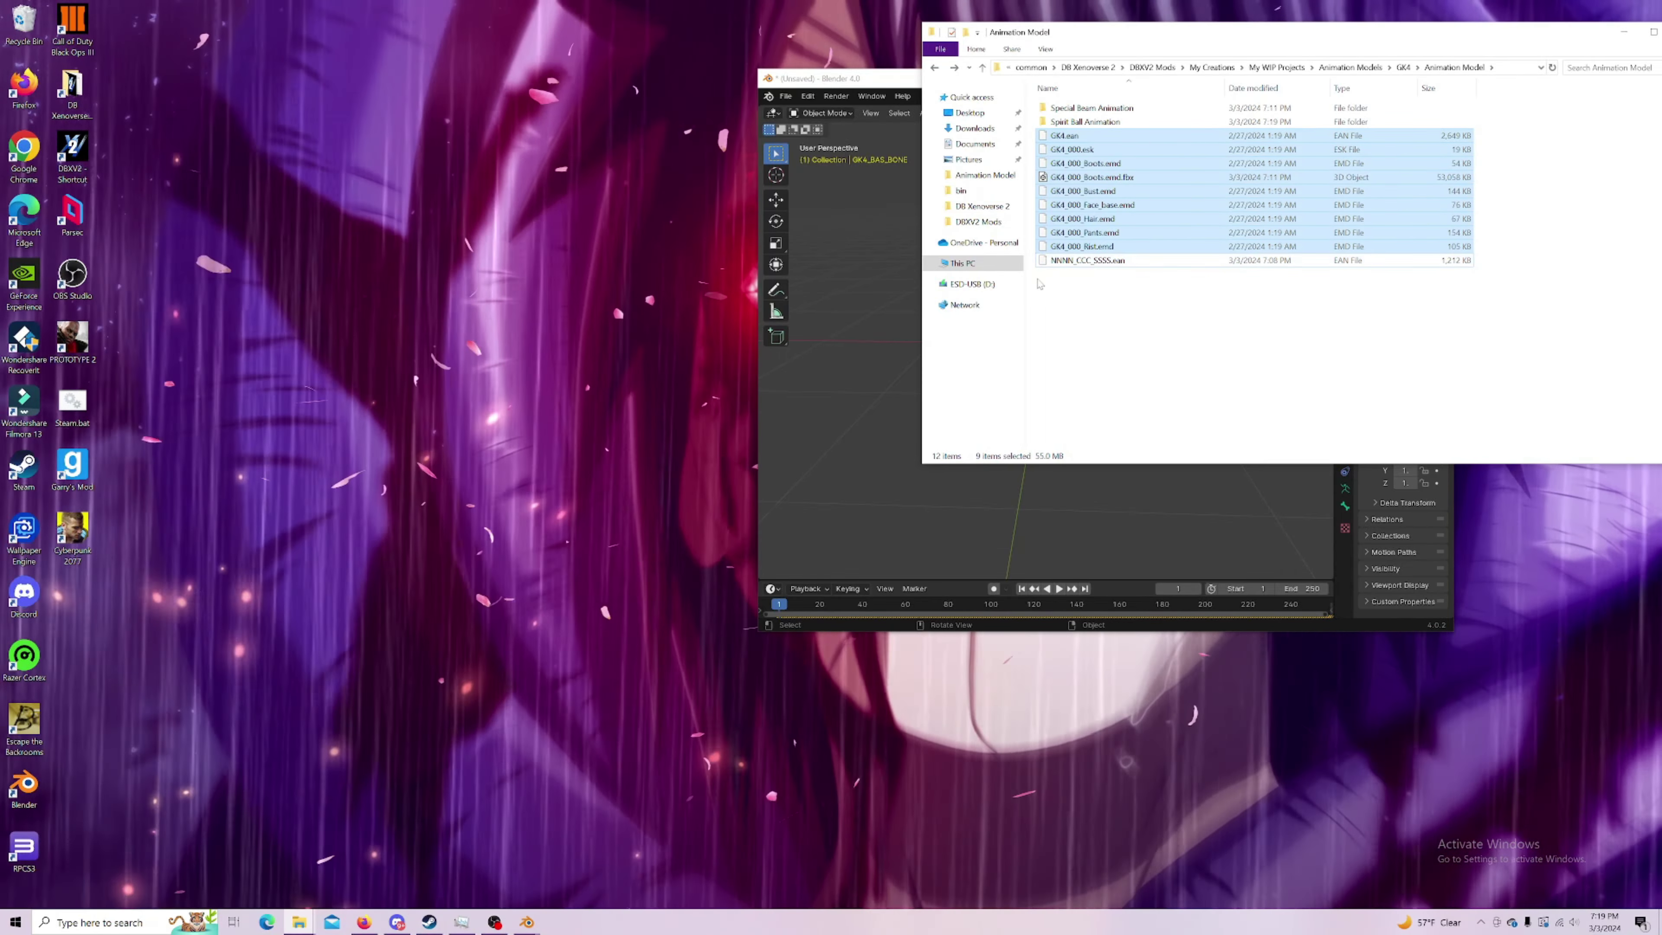
left_click(1097, 176, "ctrl")
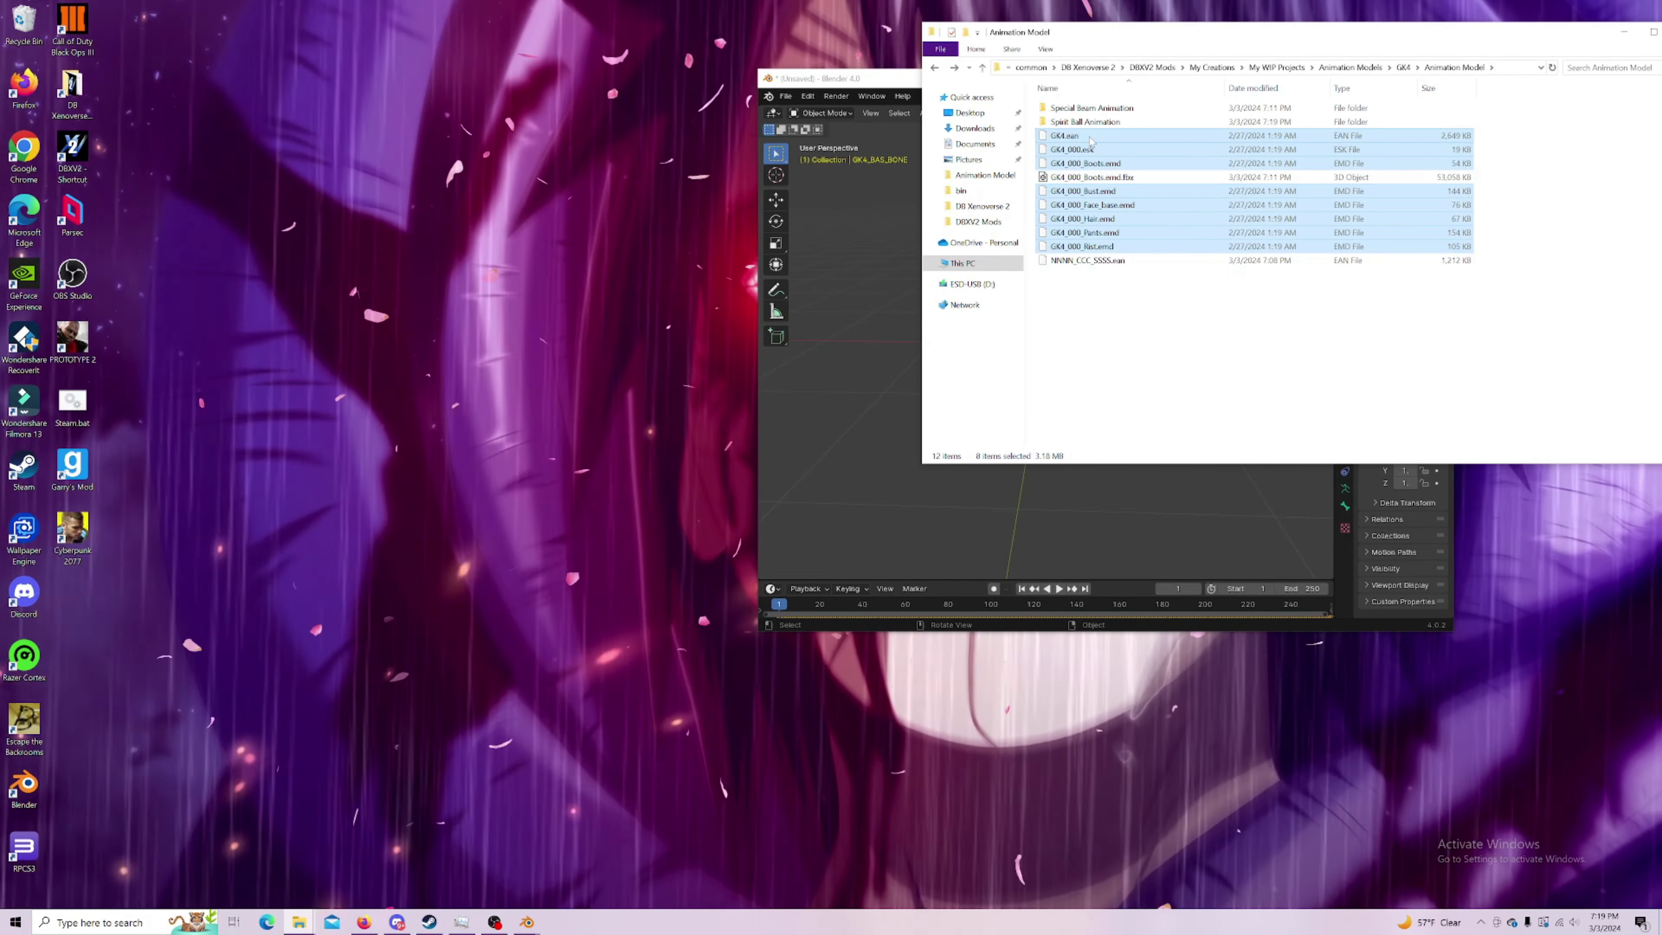
right_click(1091, 140)
left_click(1121, 284)
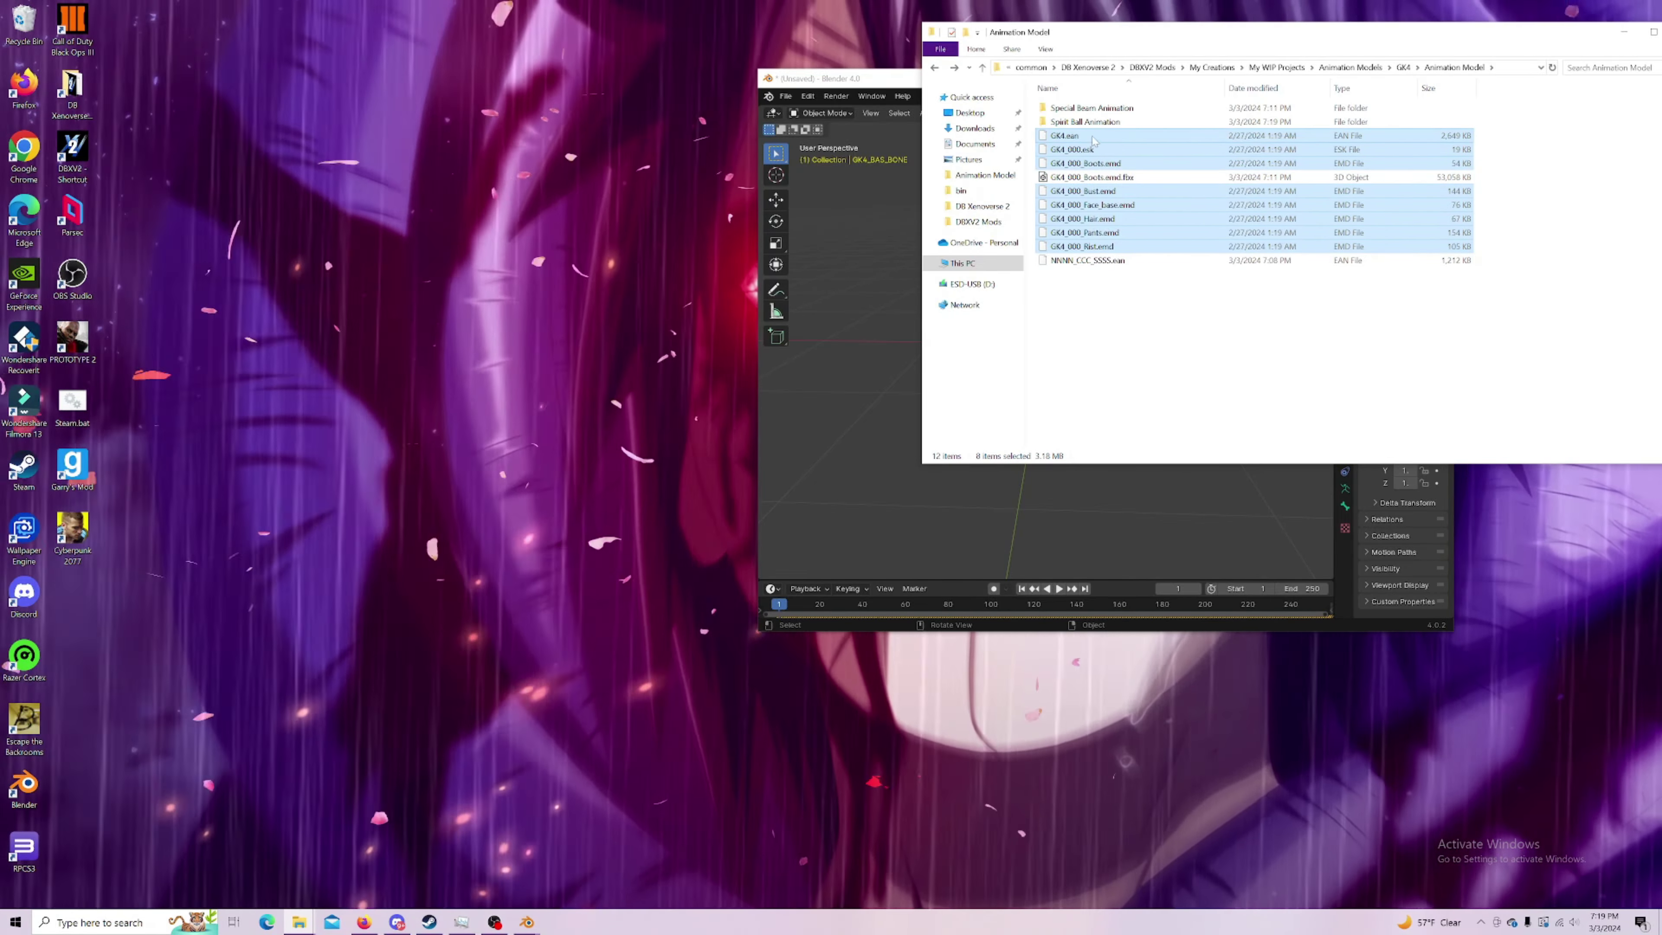
double_click(1084, 122)
right_click(1116, 164)
left_click(1146, 251)
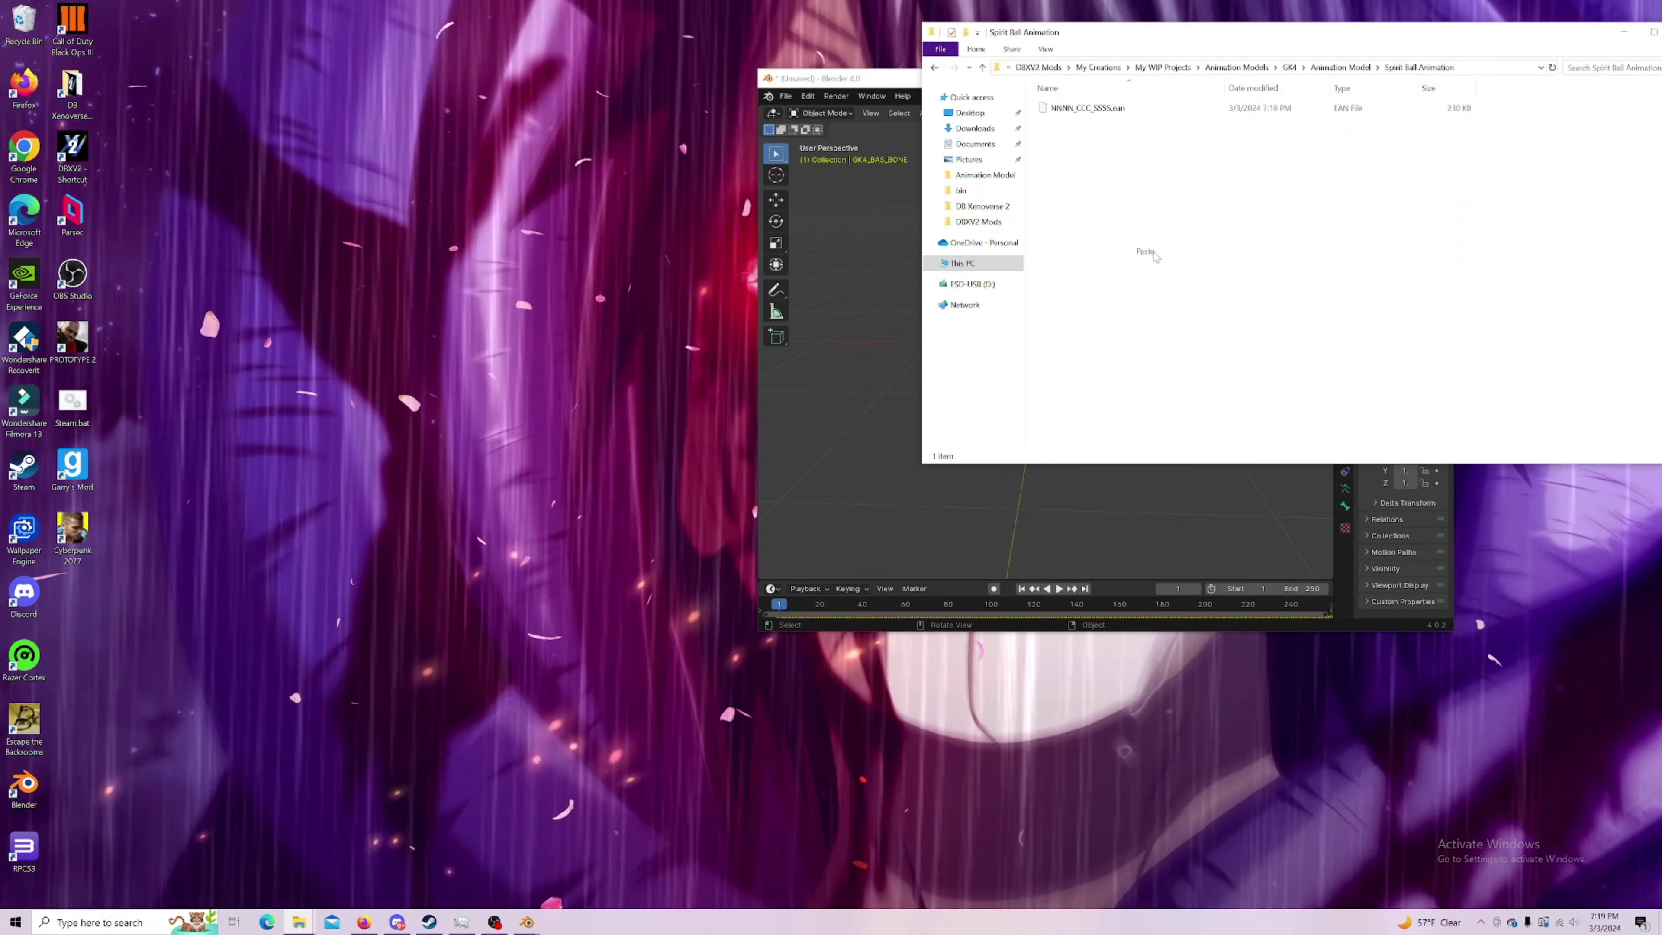
left_click(1155, 249)
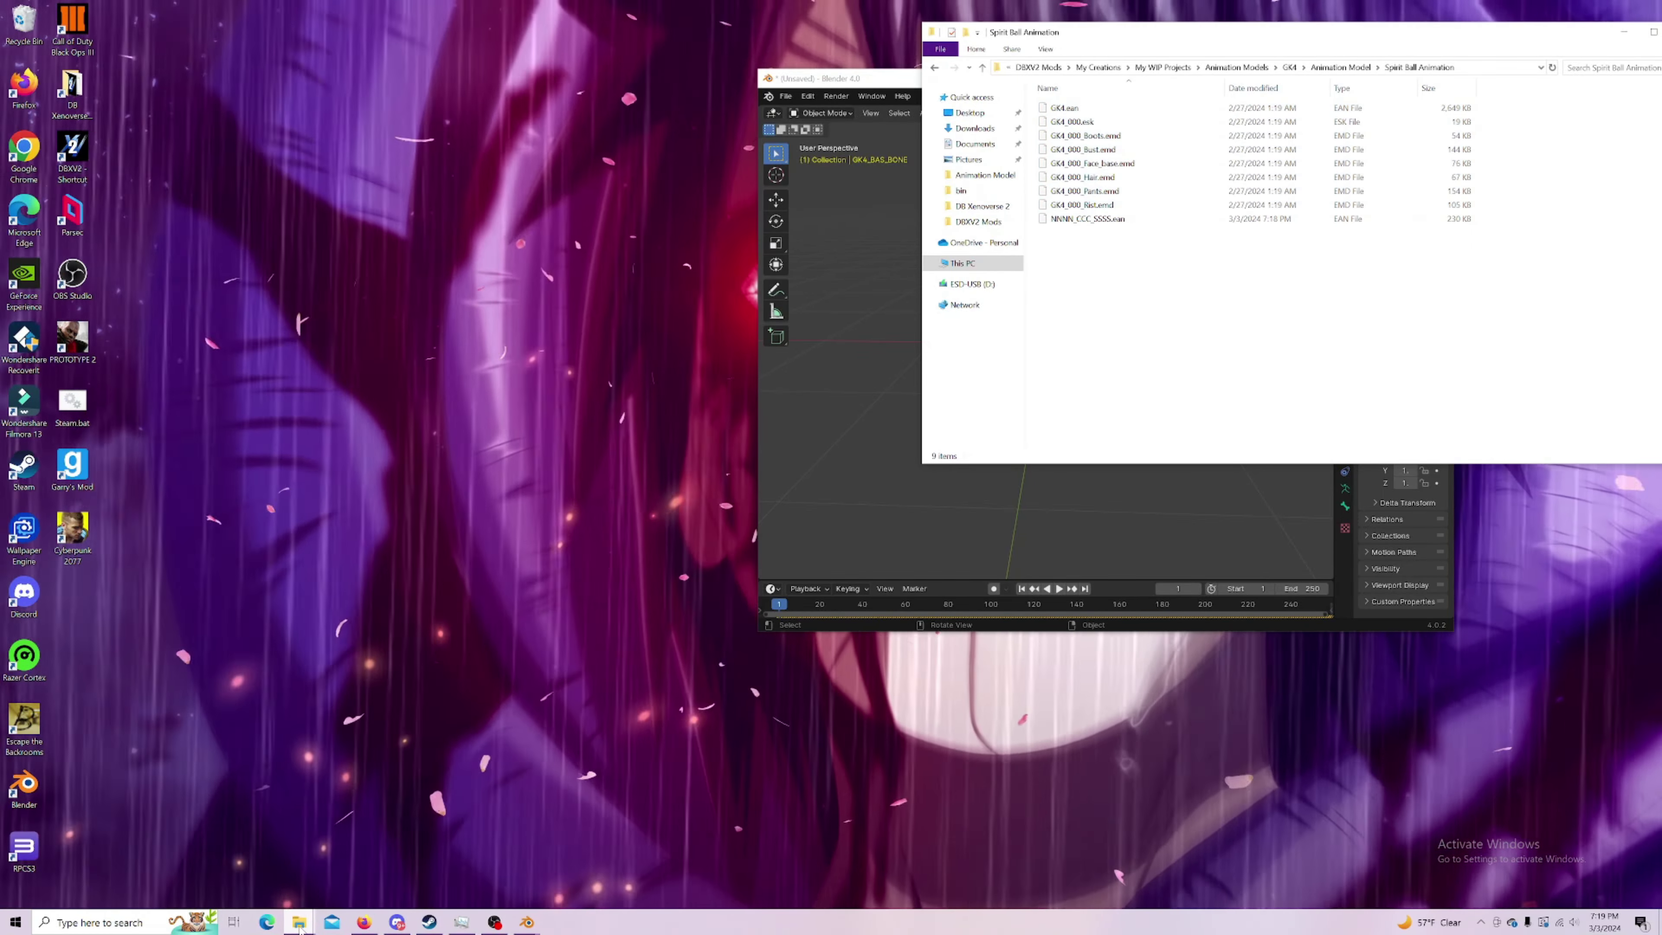
Step: Bring up the LibXenoverse EmdFbx folder and convert all the Spirit Ball Animation files to FBX with emdfbx.exe
mouse_move(299, 922)
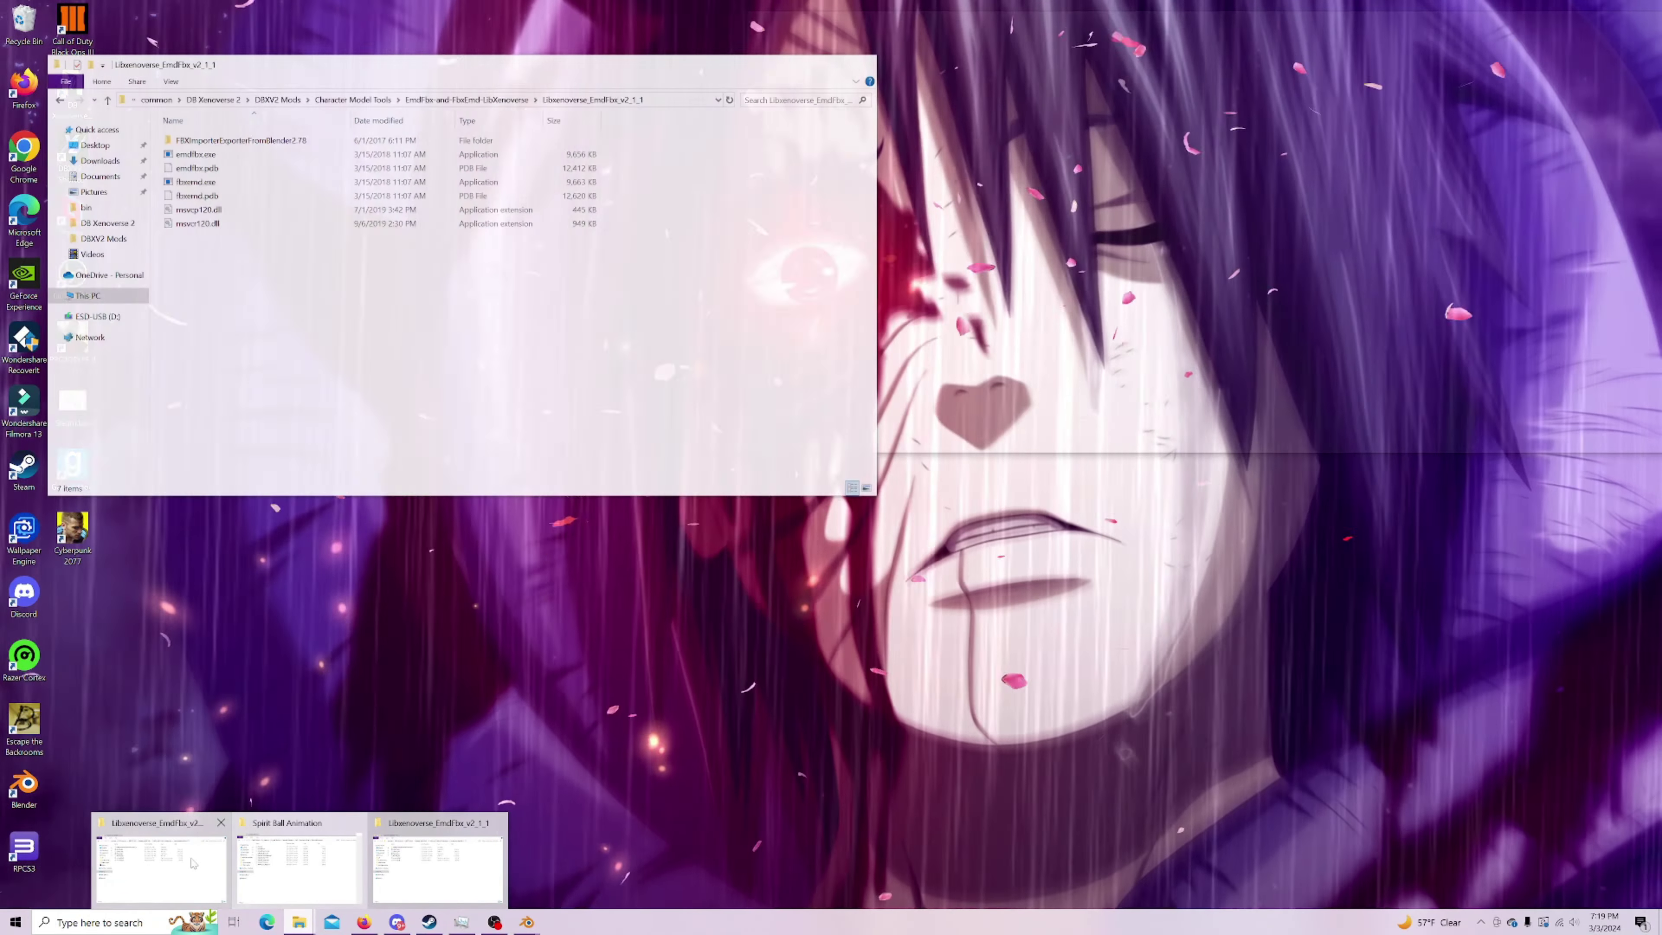
left_click(387, 858)
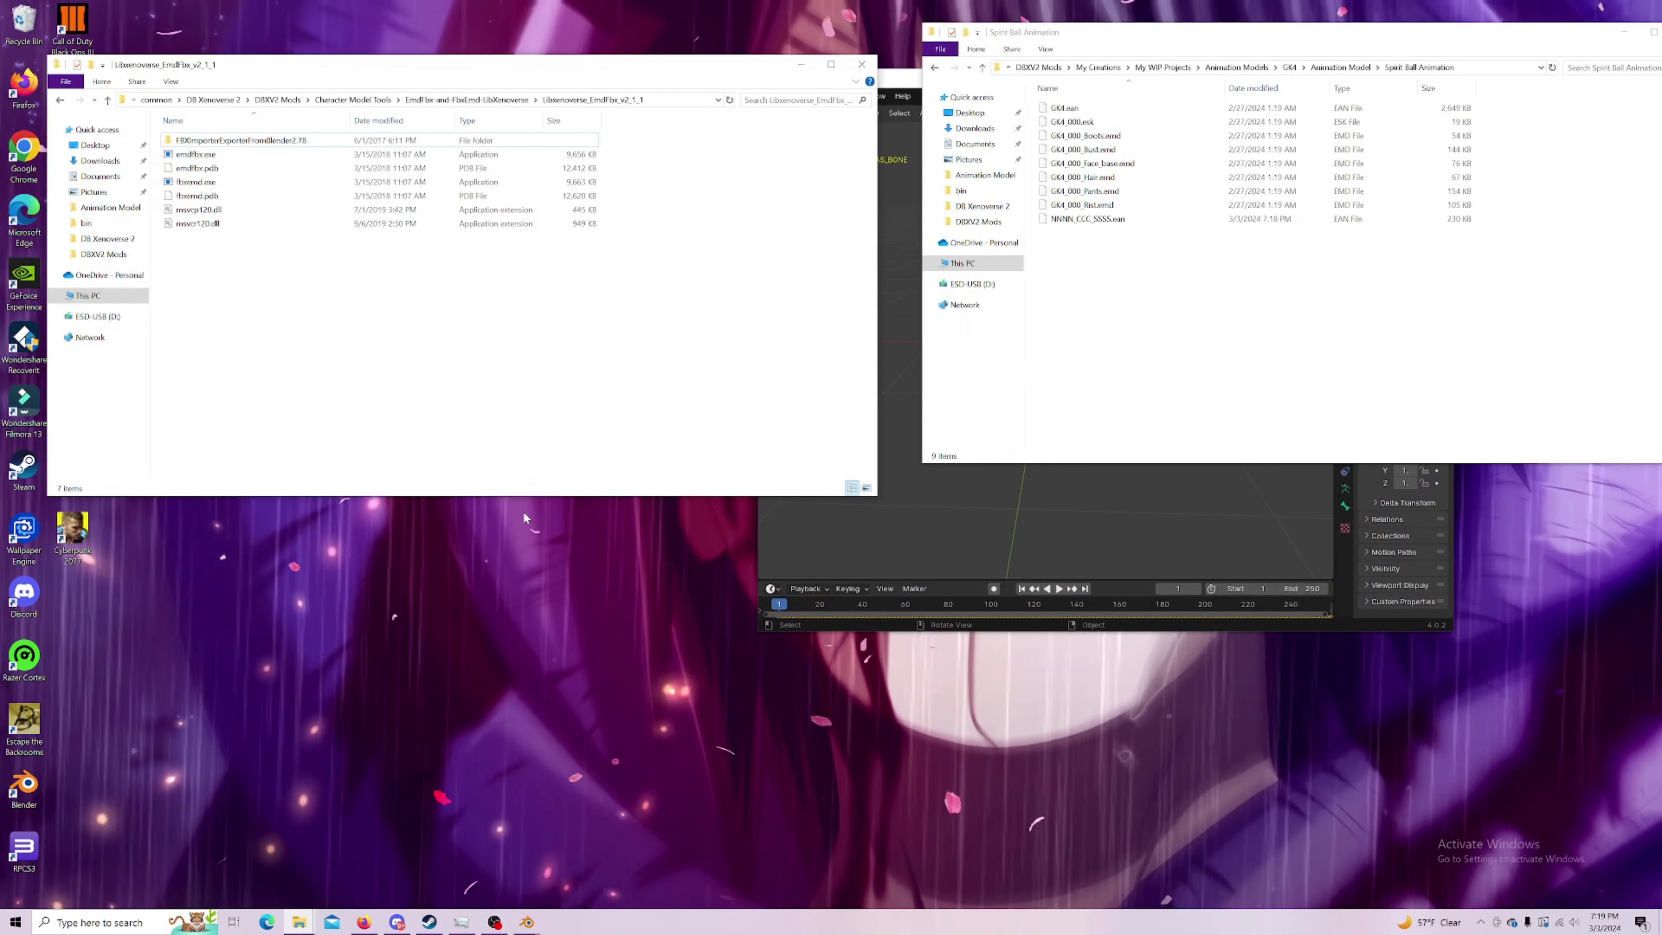
left_click_drag(1109, 286, 1090, 115)
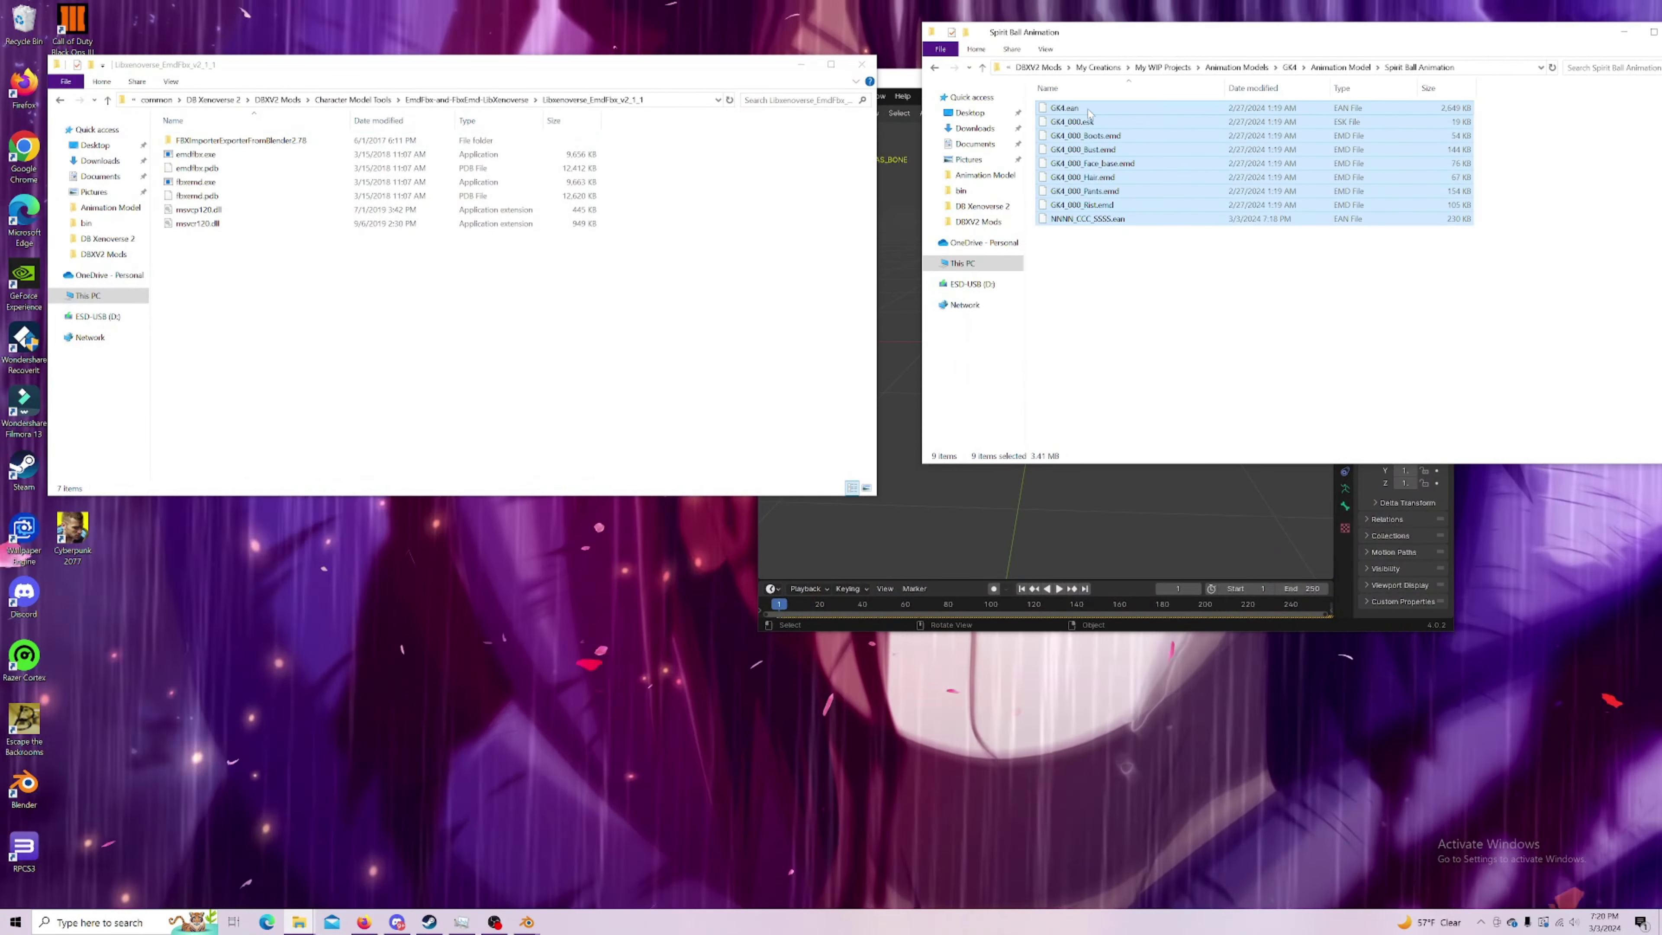
left_click_drag(197, 158, 196, 156)
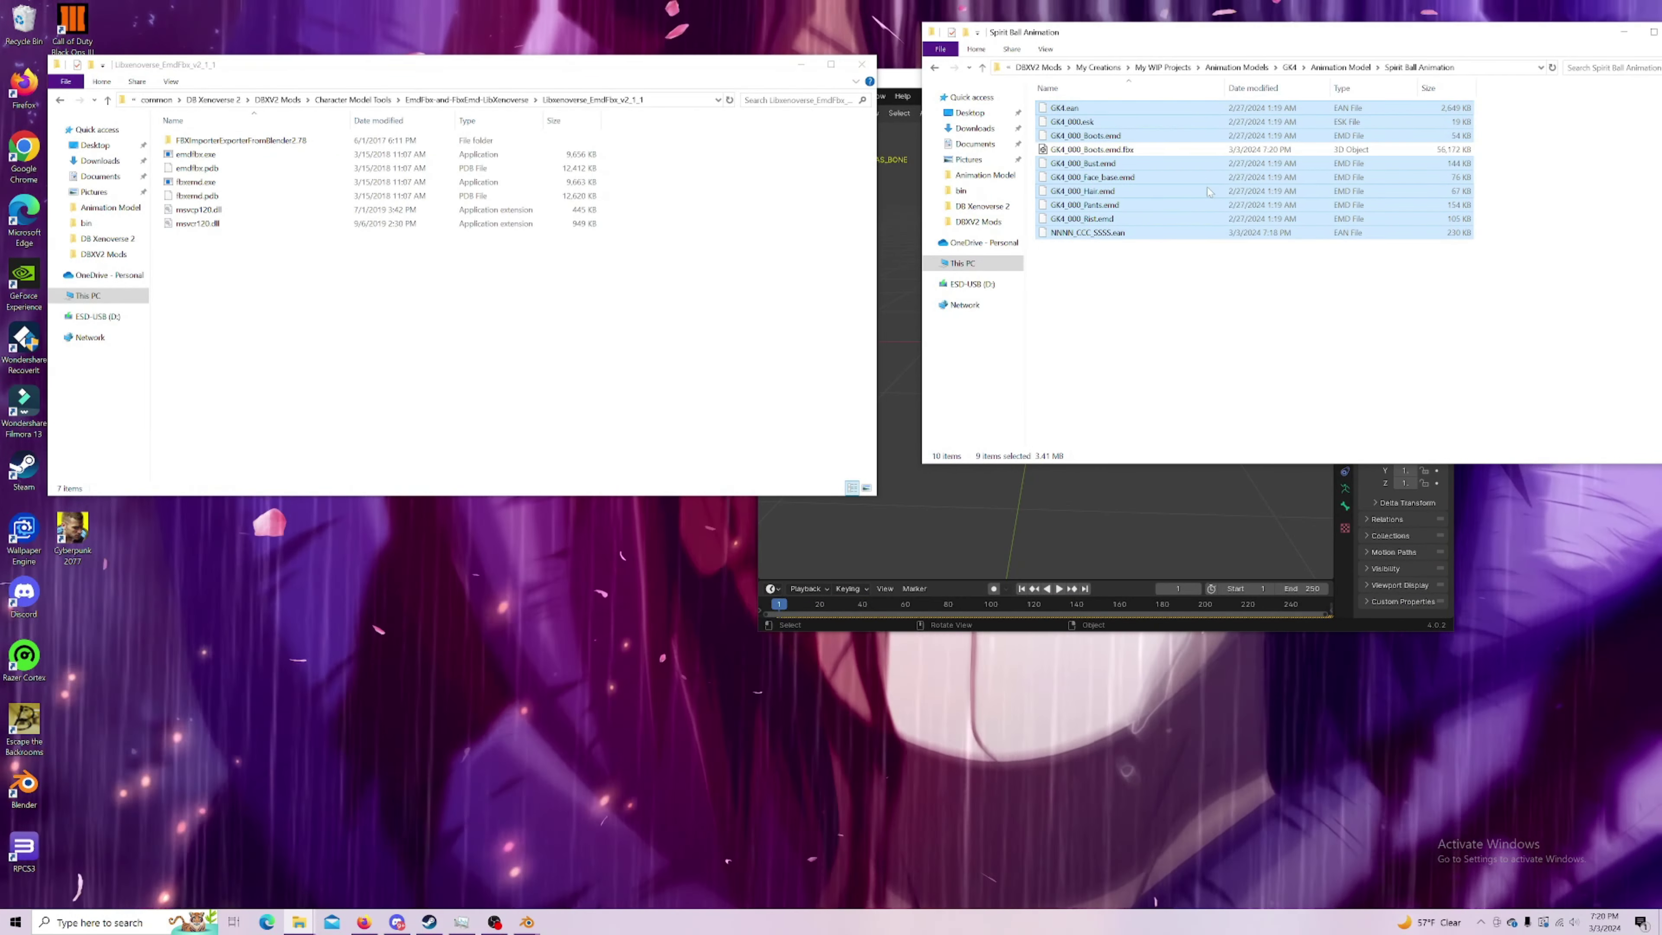
Step: Select the full folder path of Spirit Ball Animation, minimize its window, and switch to Blender with its window maximized
left_click(1270, 67)
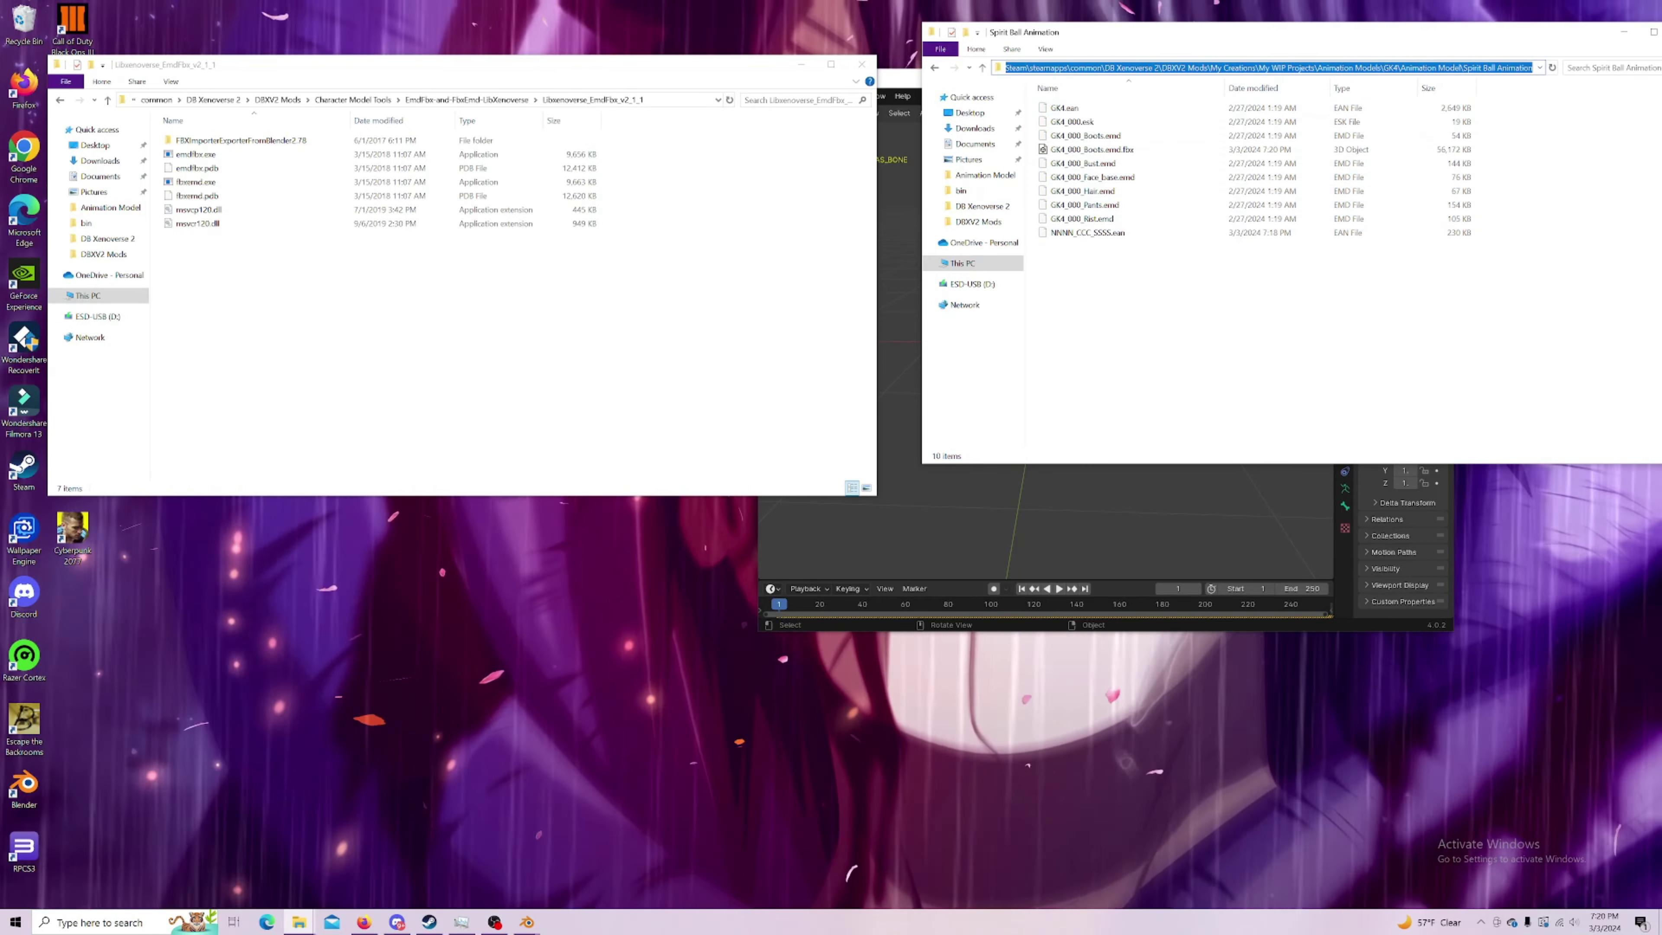
left_click(1624, 32)
double_click(916, 77)
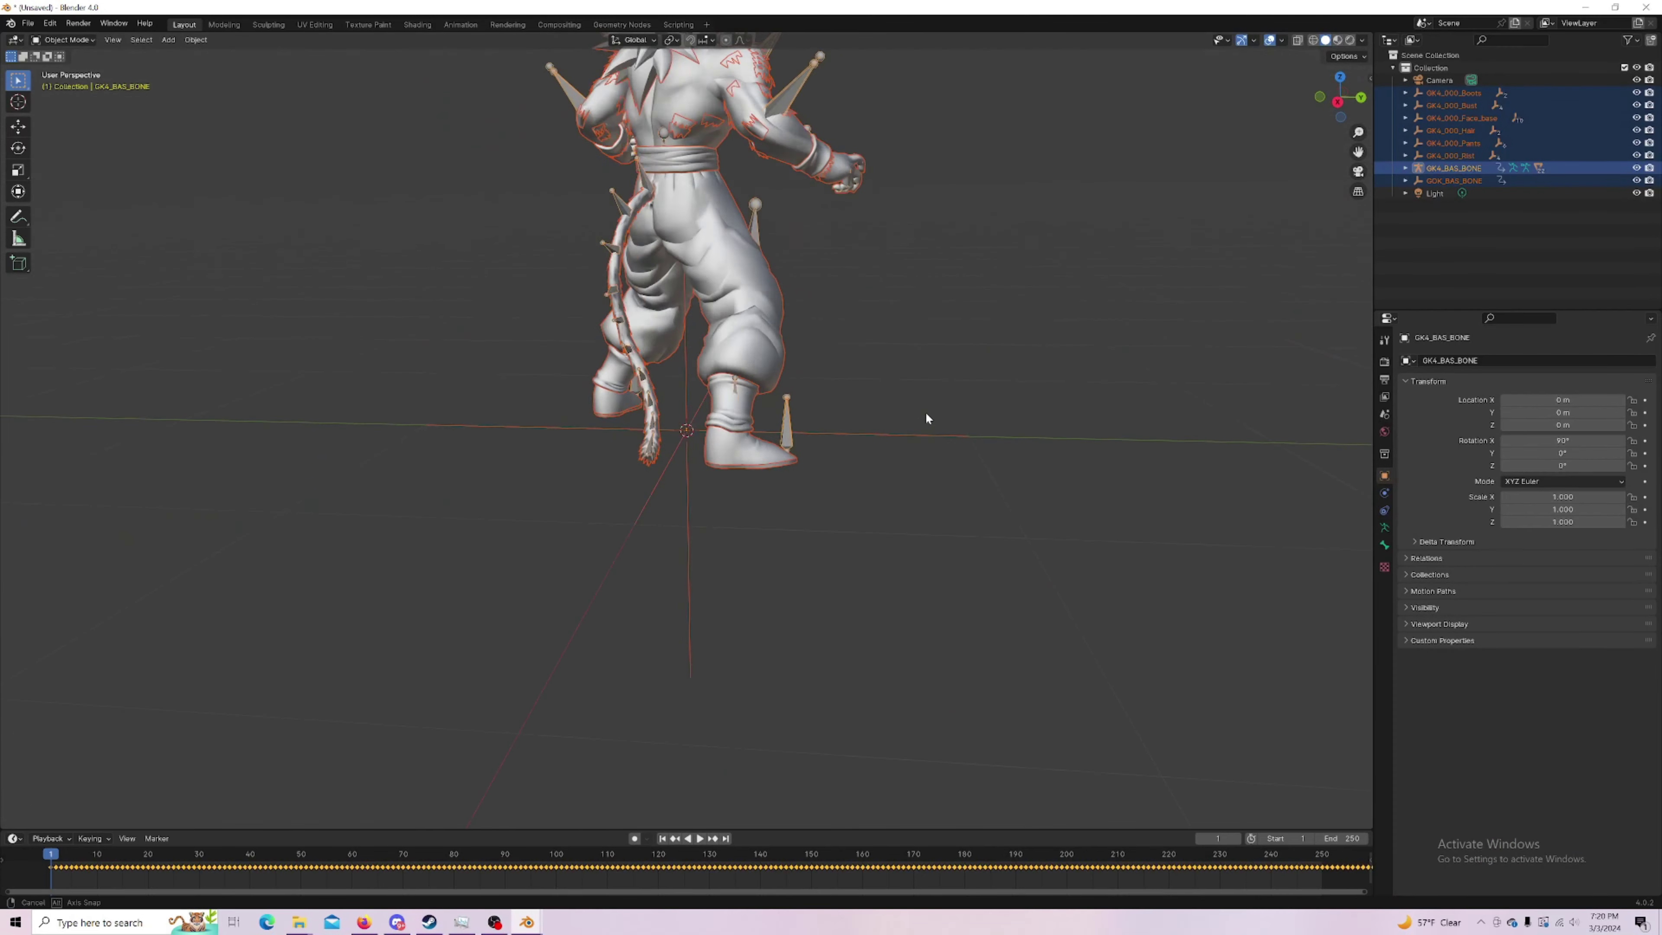
Step: Open the Animation workspace and switch the Dope Sheet to the Action Editor for GK4_BAS_BONE
middle_click_drag(926, 412, 796, 424)
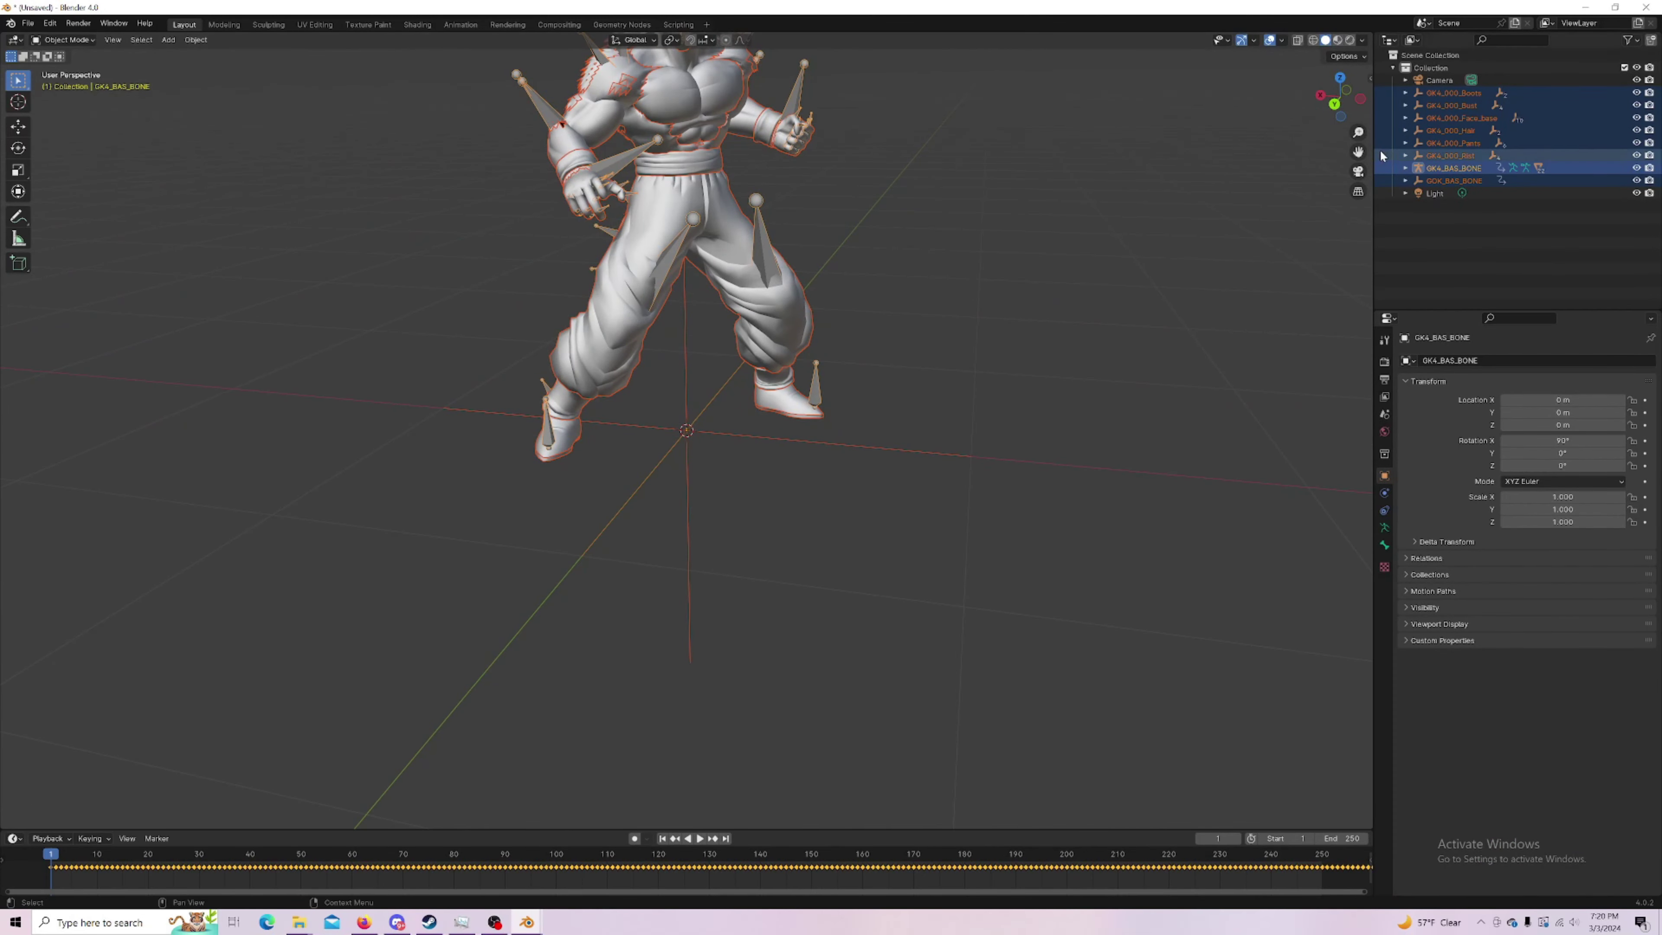
scroll(940, 290, "down", 5)
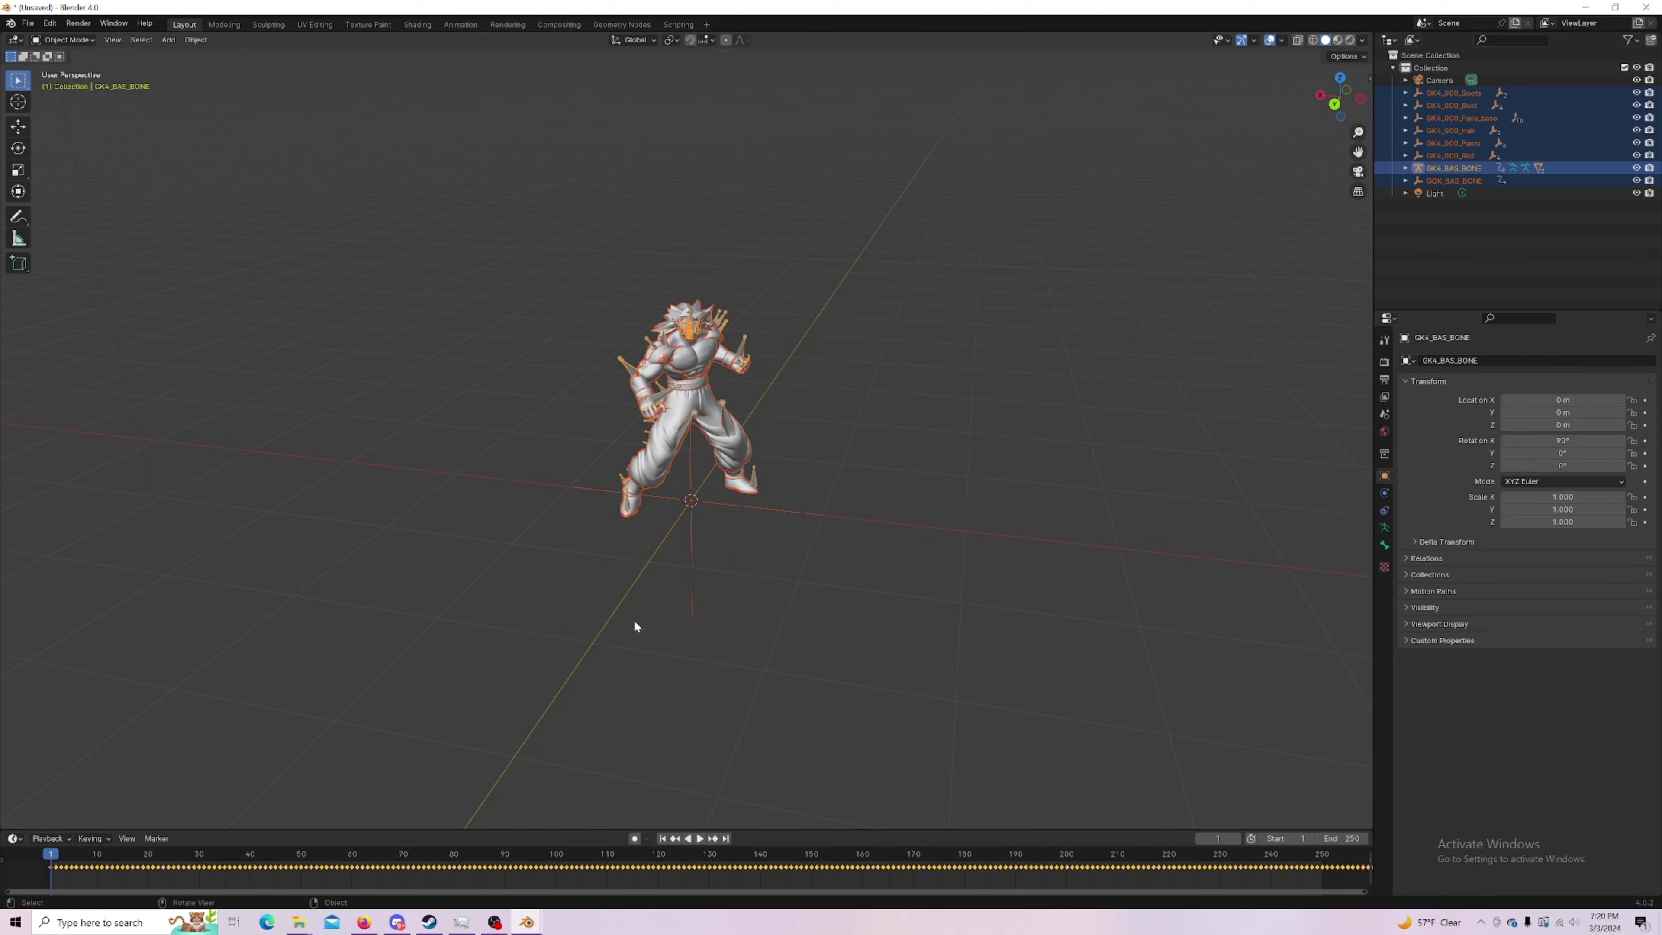
left_click_drag(761, 830, 779, 661)
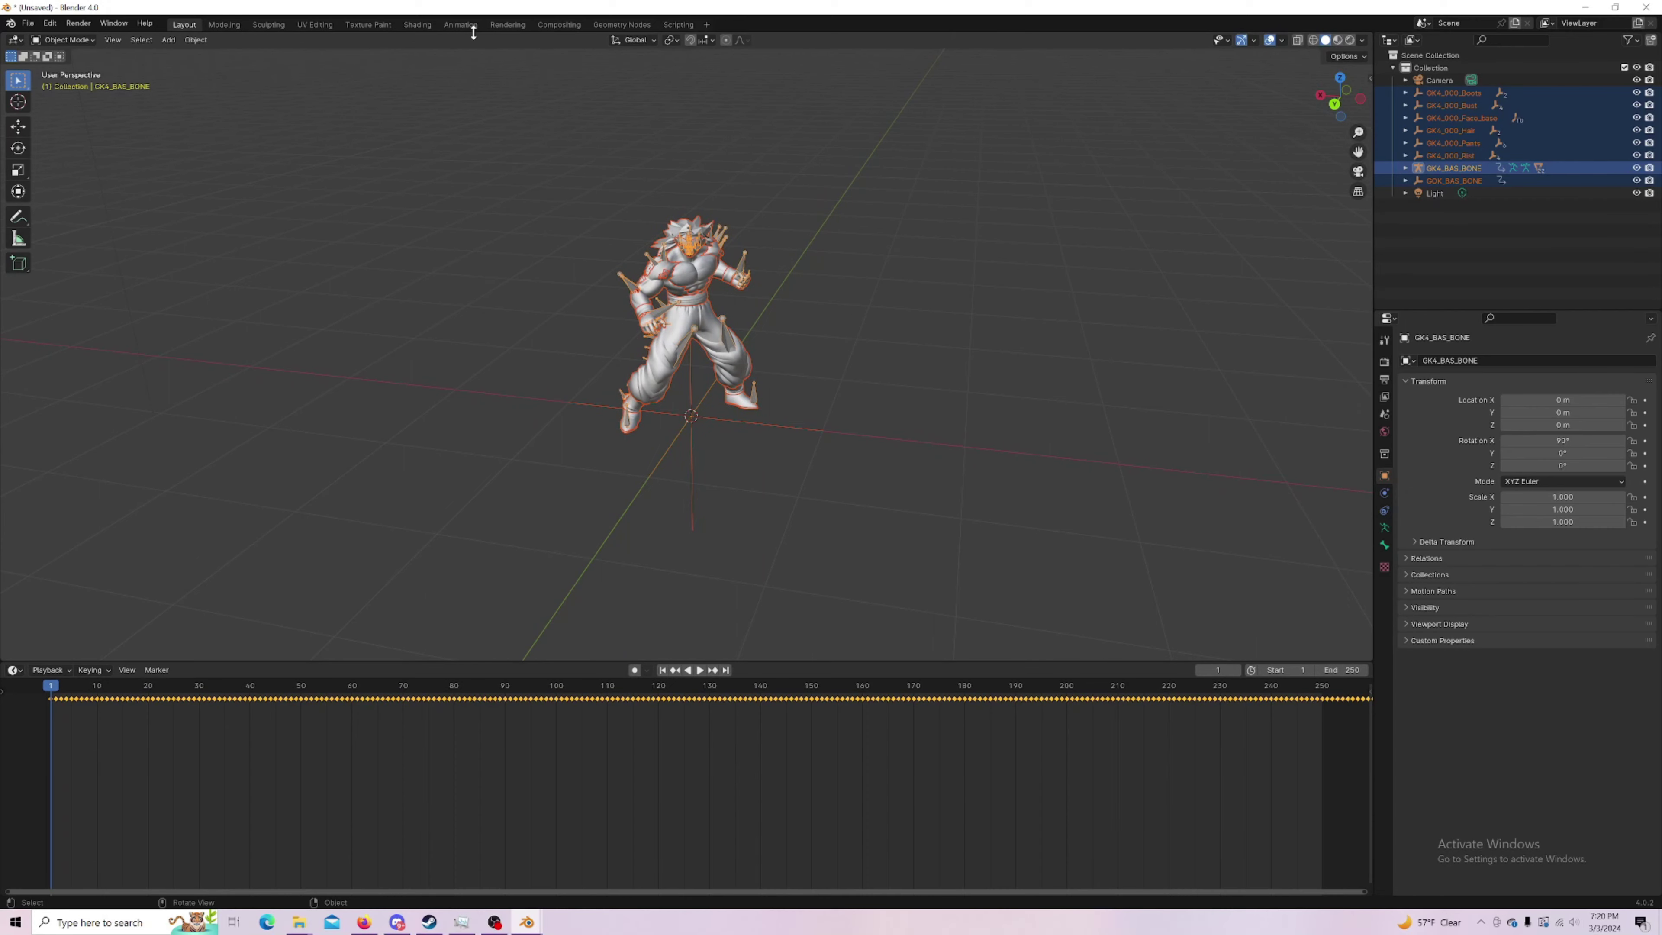
left_click(460, 24)
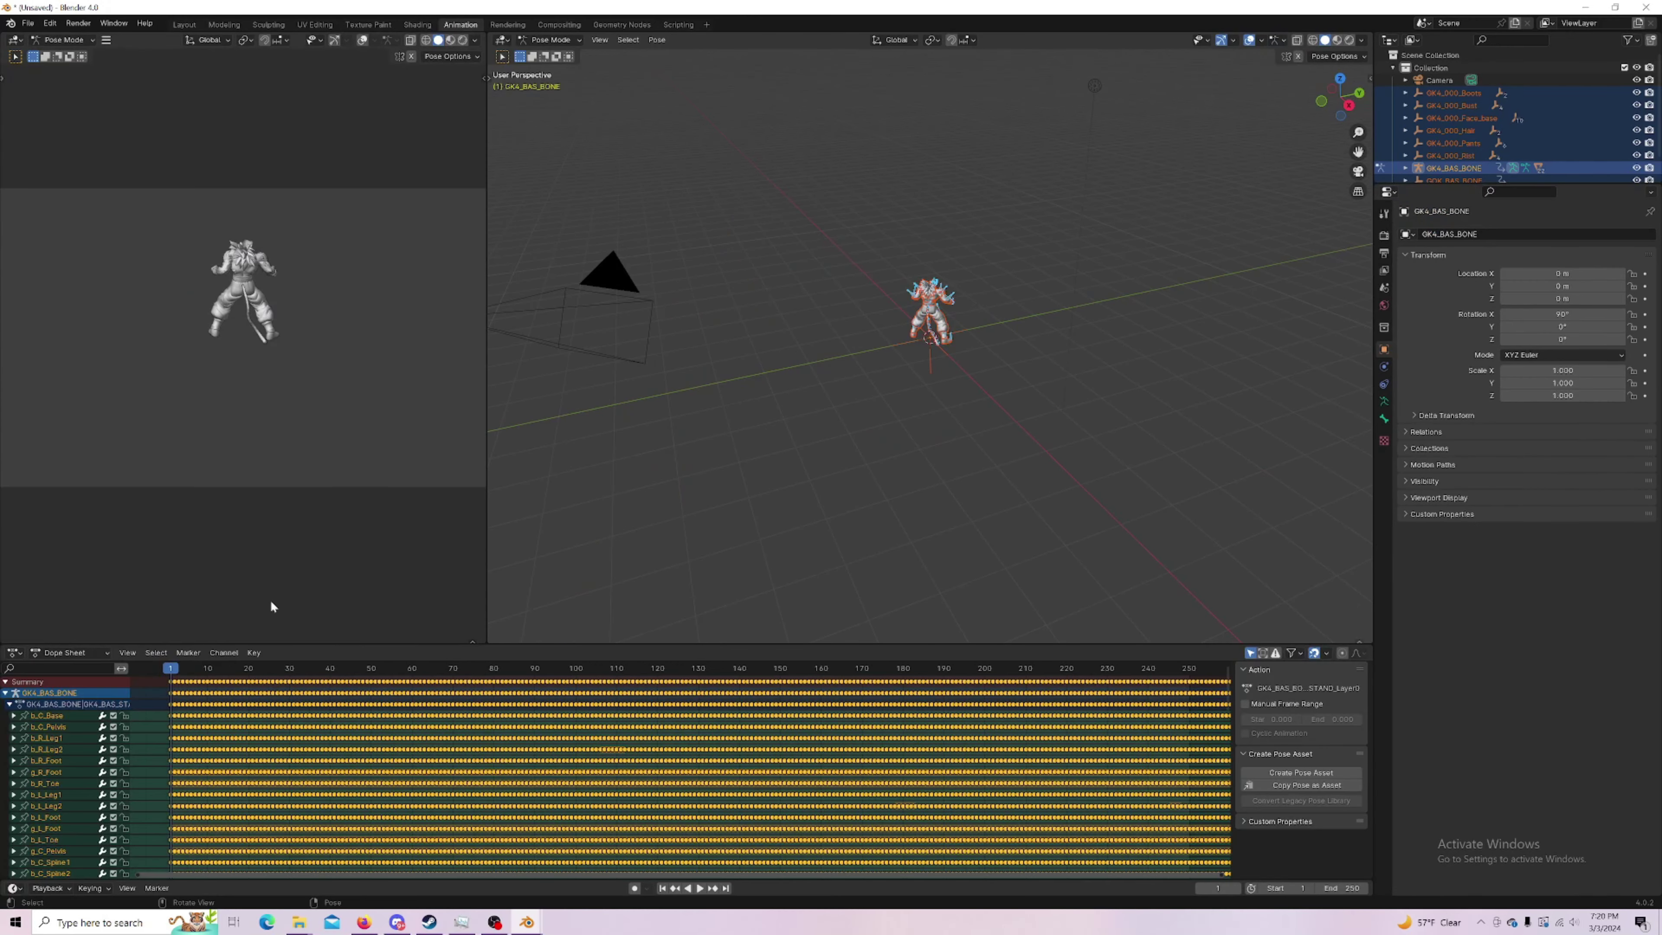
left_click(69, 698)
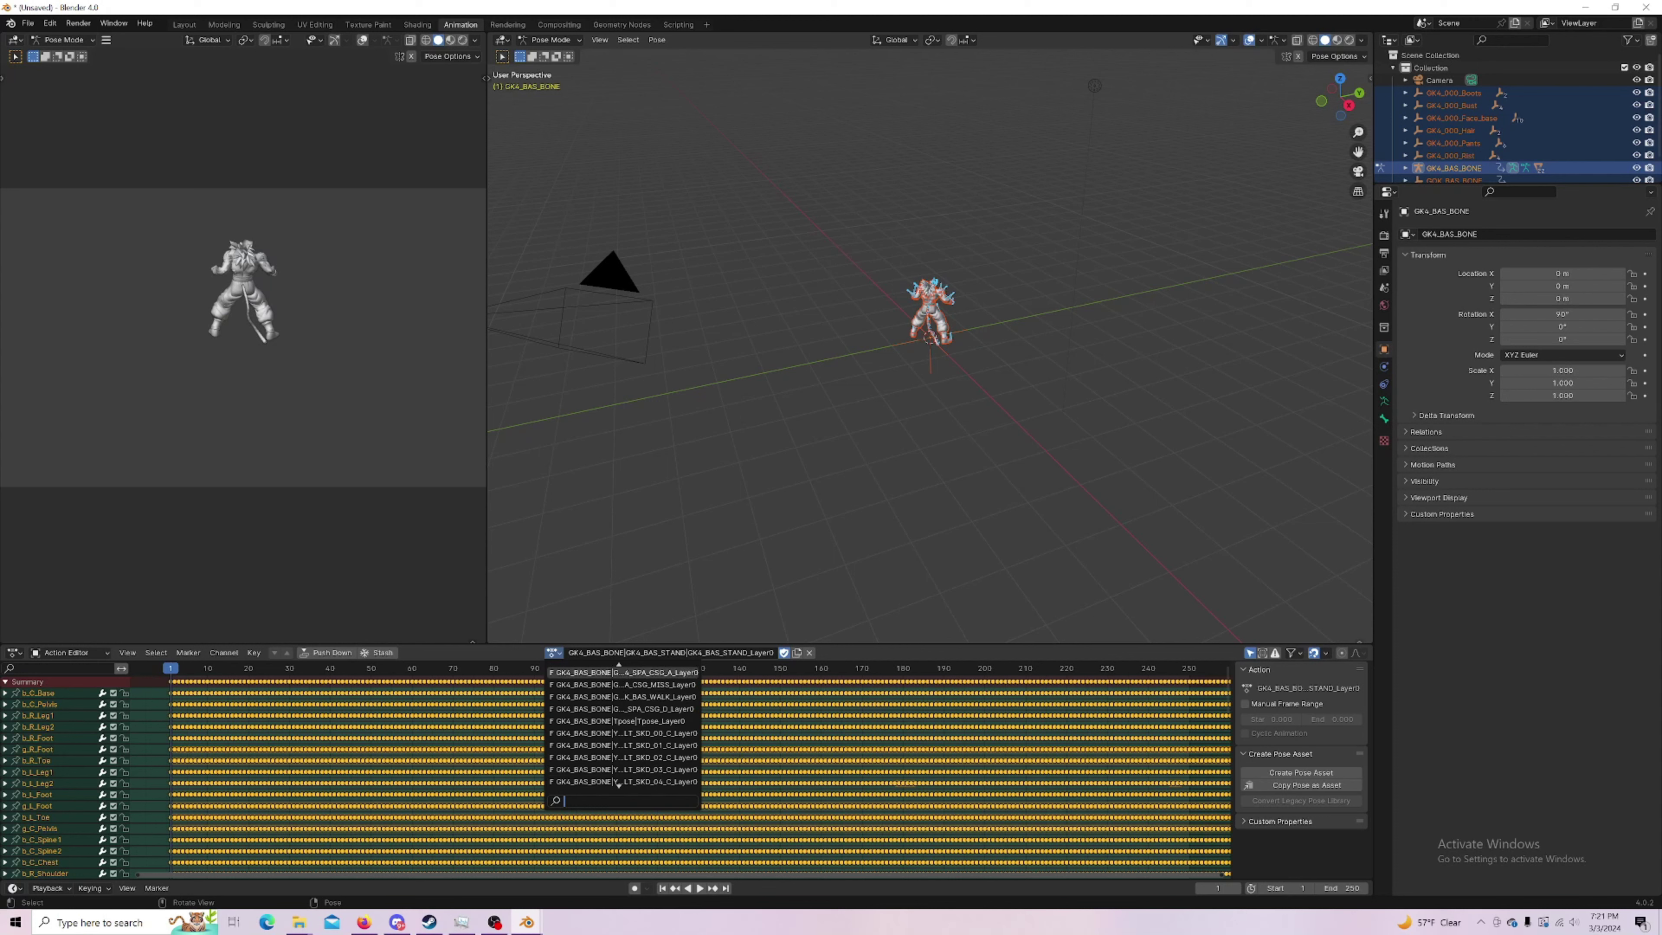
Step: Assign the YMC_ULT_SKD_04_C, 01_C, 02_C and finally 00_C actions to GK4_BAS_BONE in turn to preview each Spirit Ball animation
left_click(646, 782)
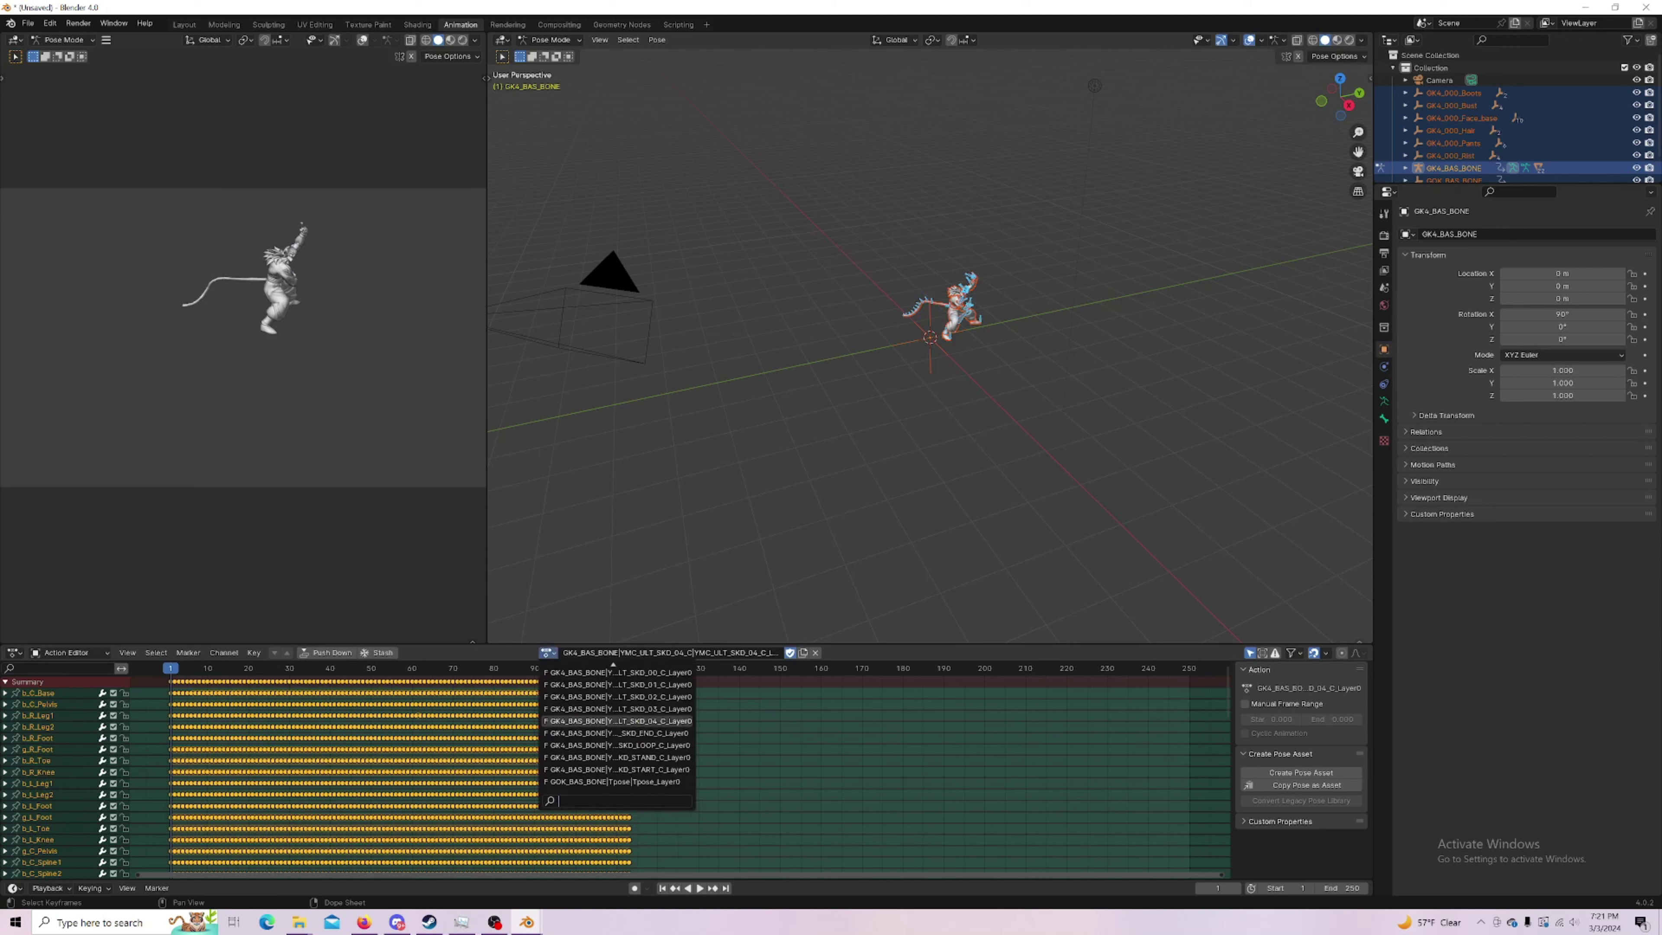
left_click(629, 684)
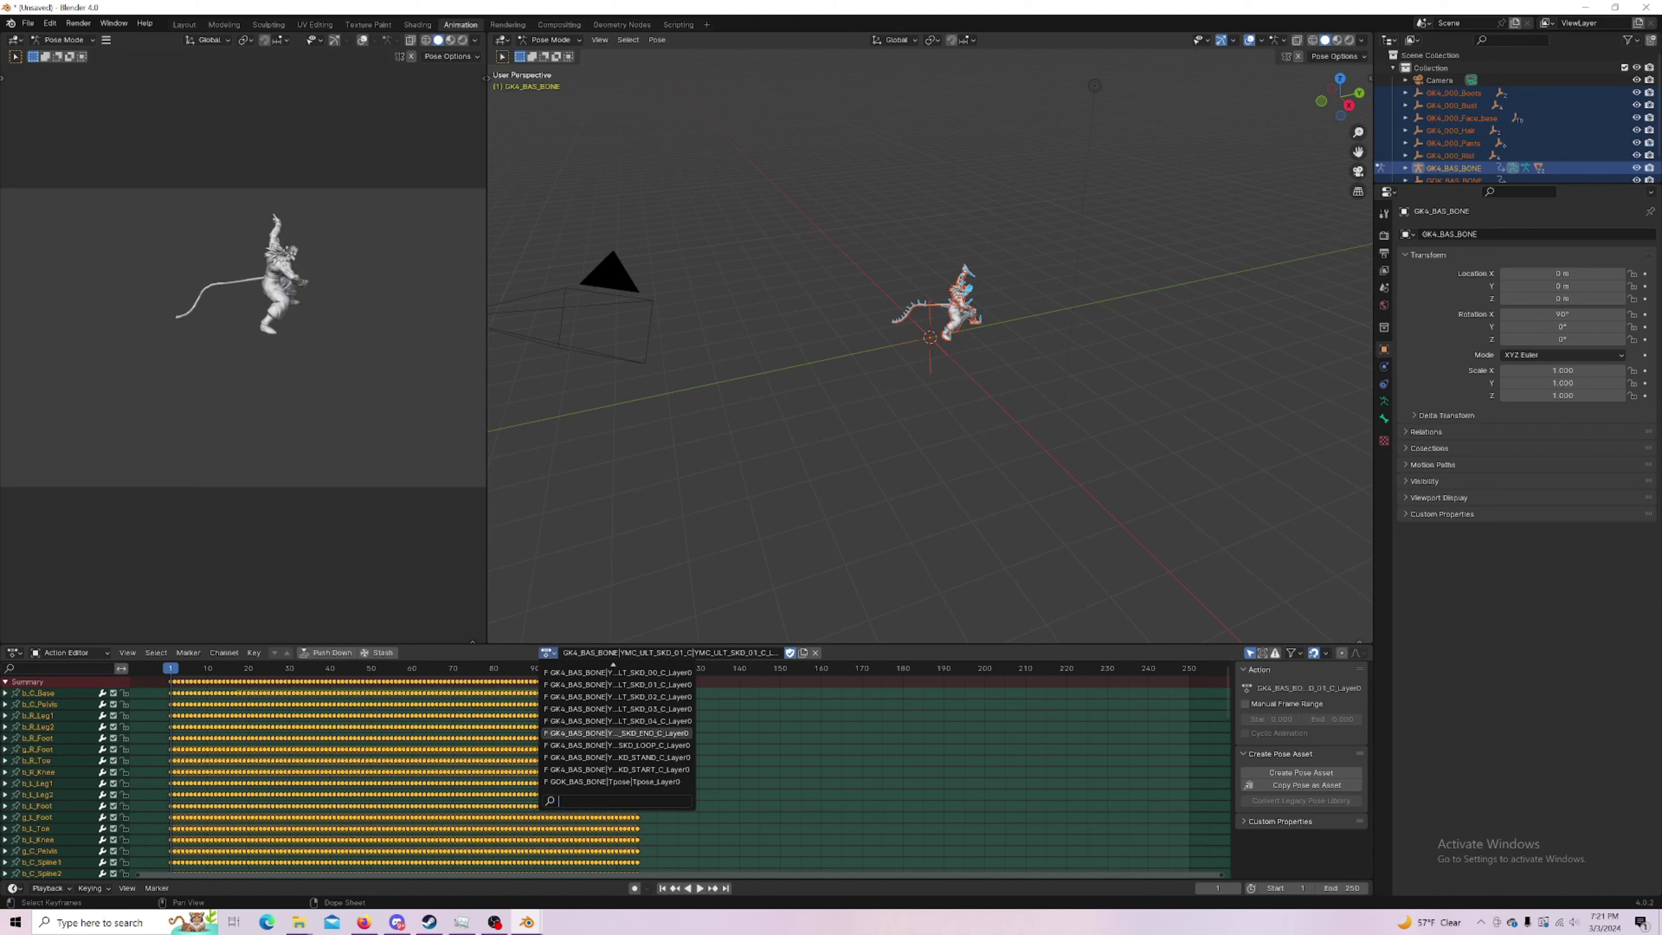
left_click(622, 696)
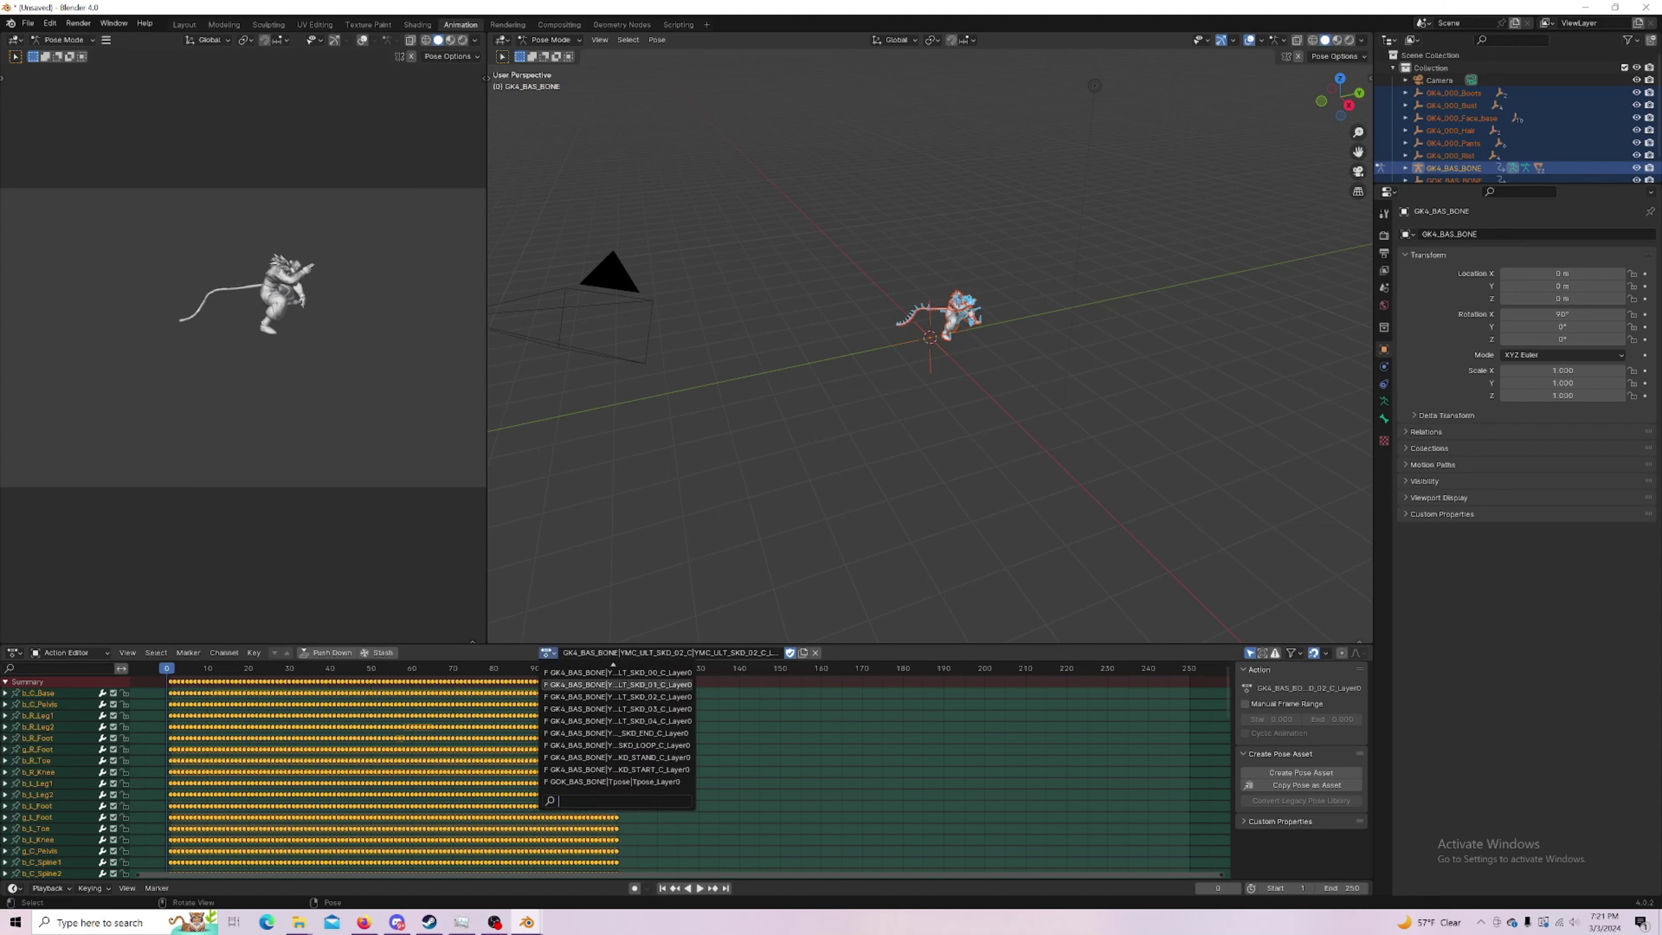
left_click(628, 673)
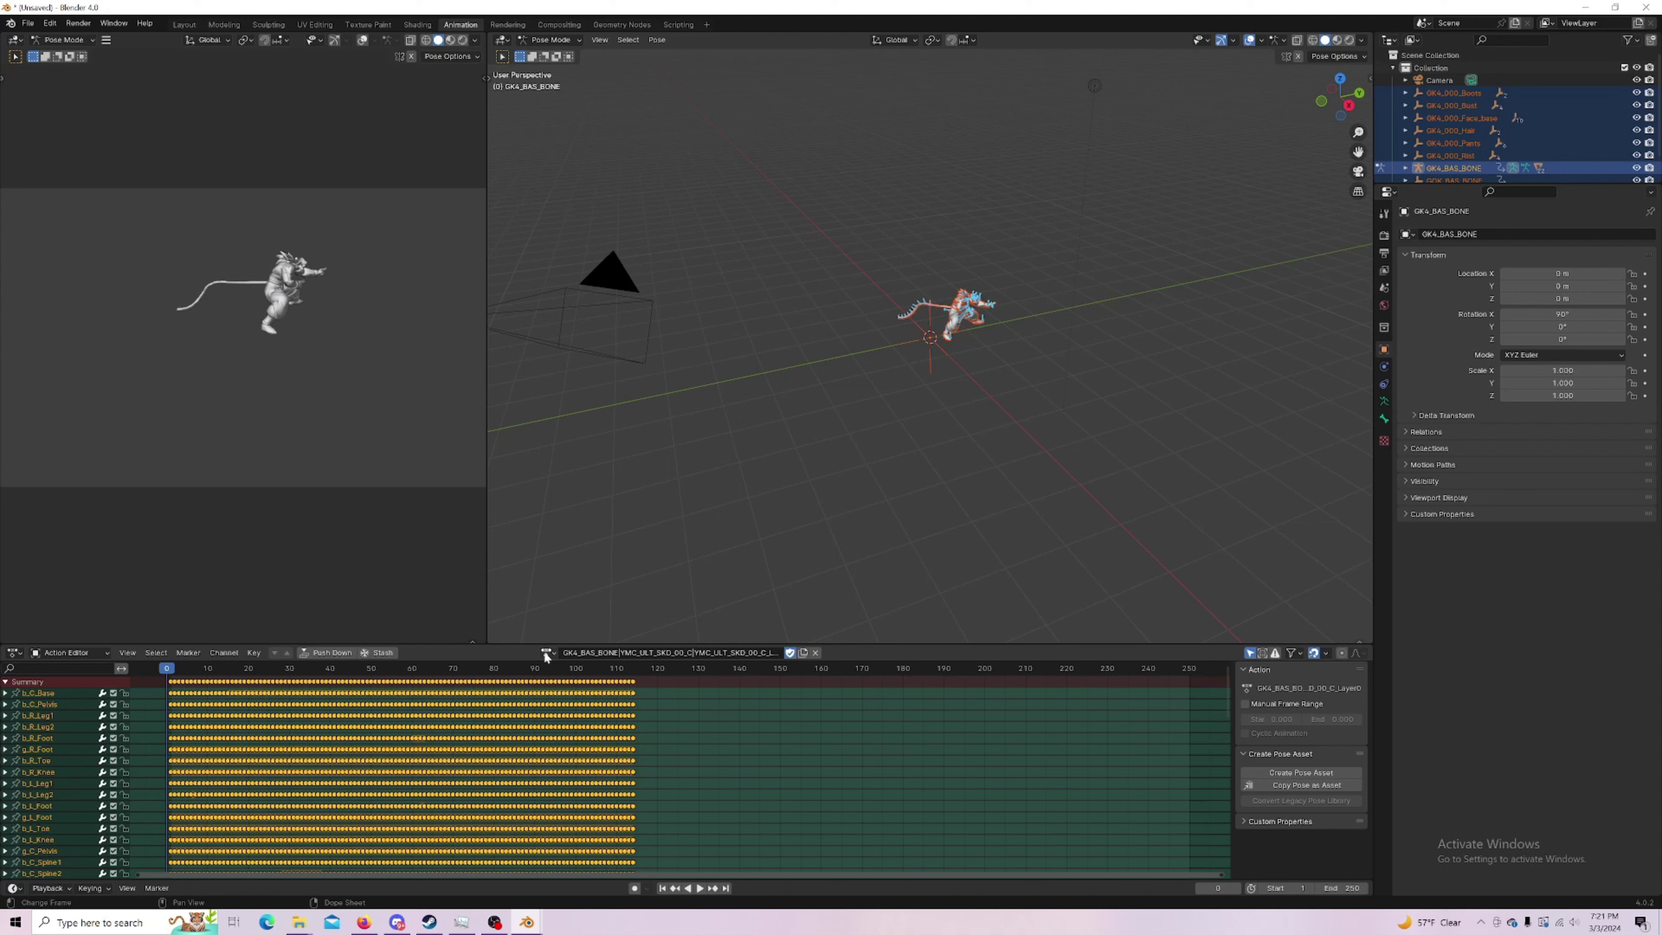